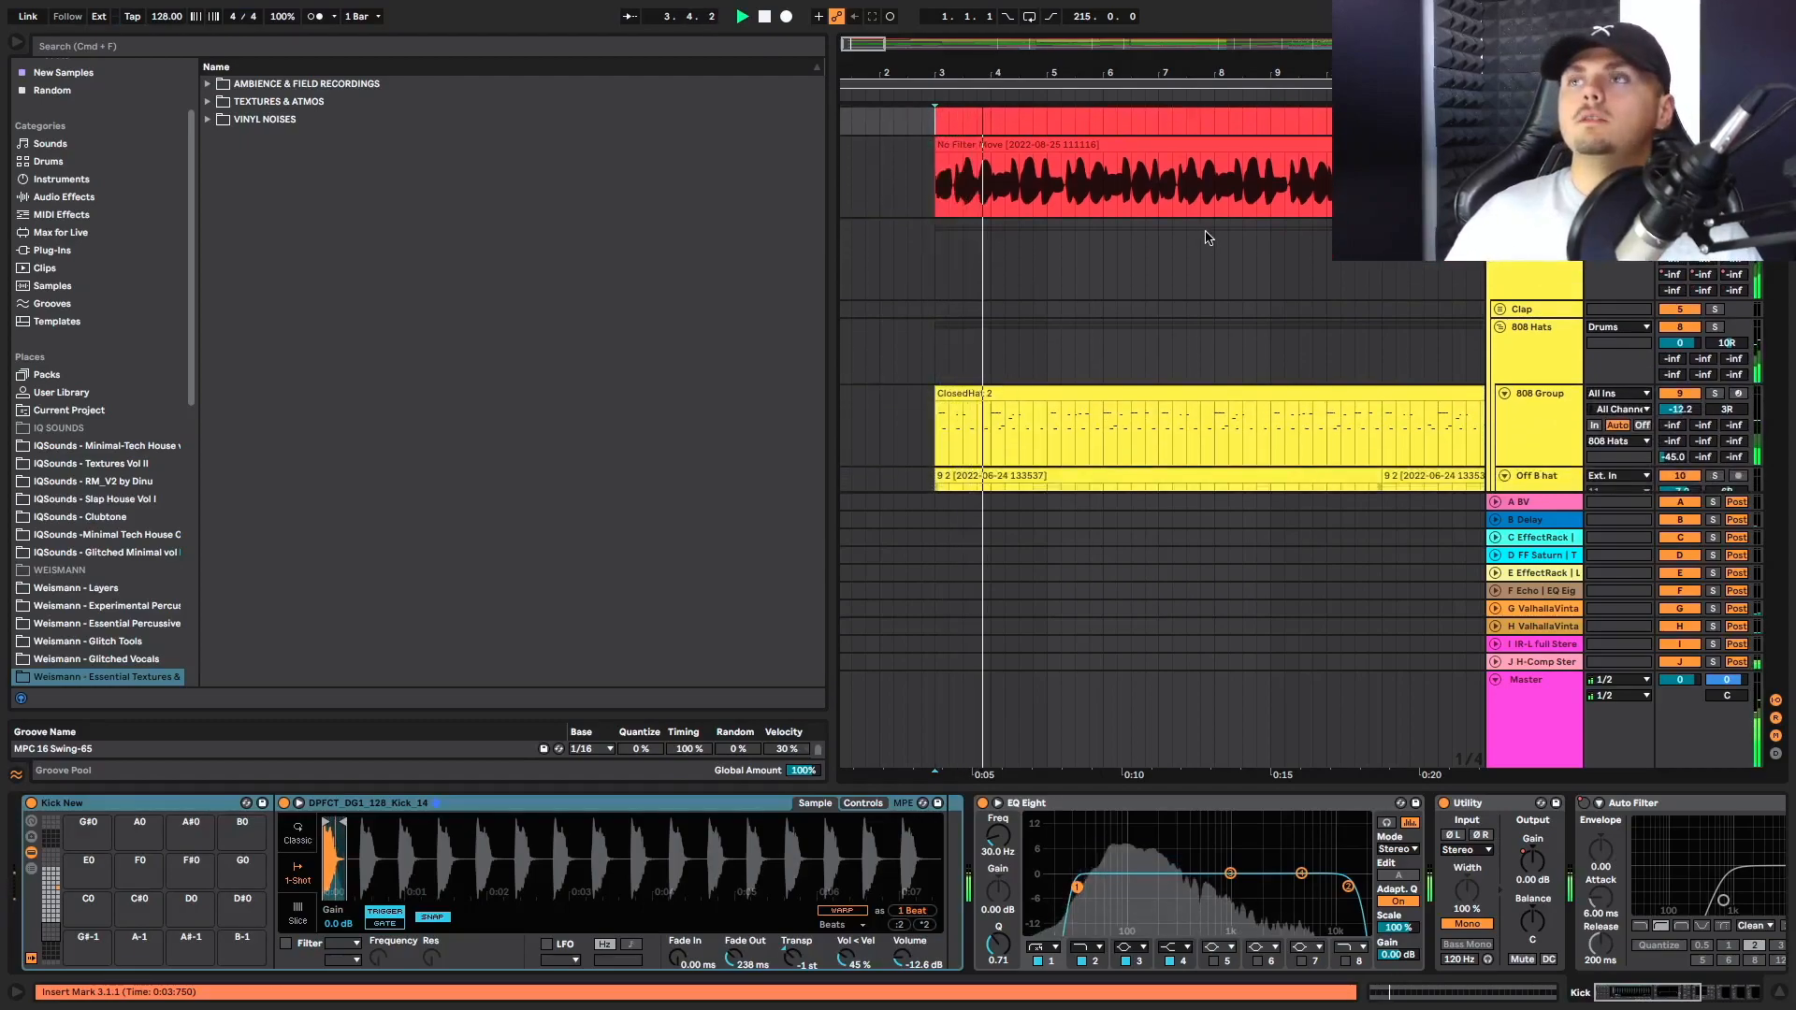
Play the opening from bar 3 and listen to the bass track
scroll(1207, 238, "down", 2)
scroll(1207, 238, "down", 3)
scroll(1207, 238, "up", 3)
scroll(1207, 238, "up", 2)
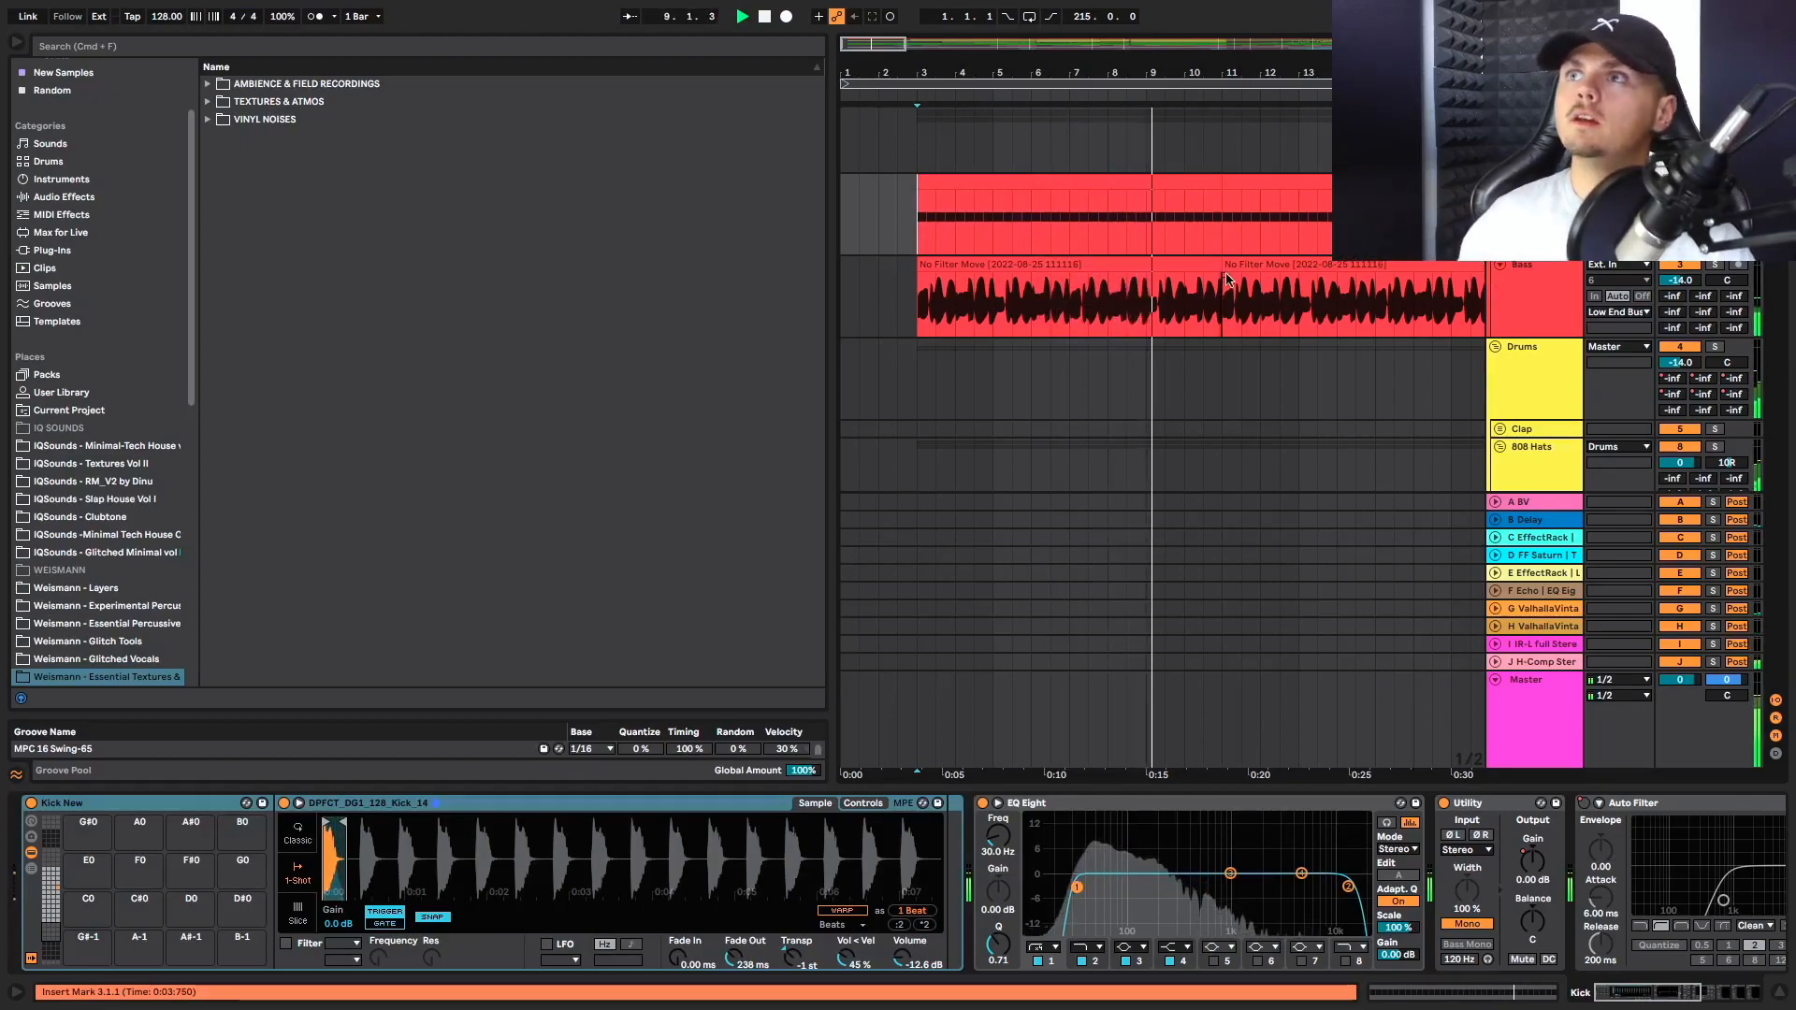
left_click(910, 317)
key("space")
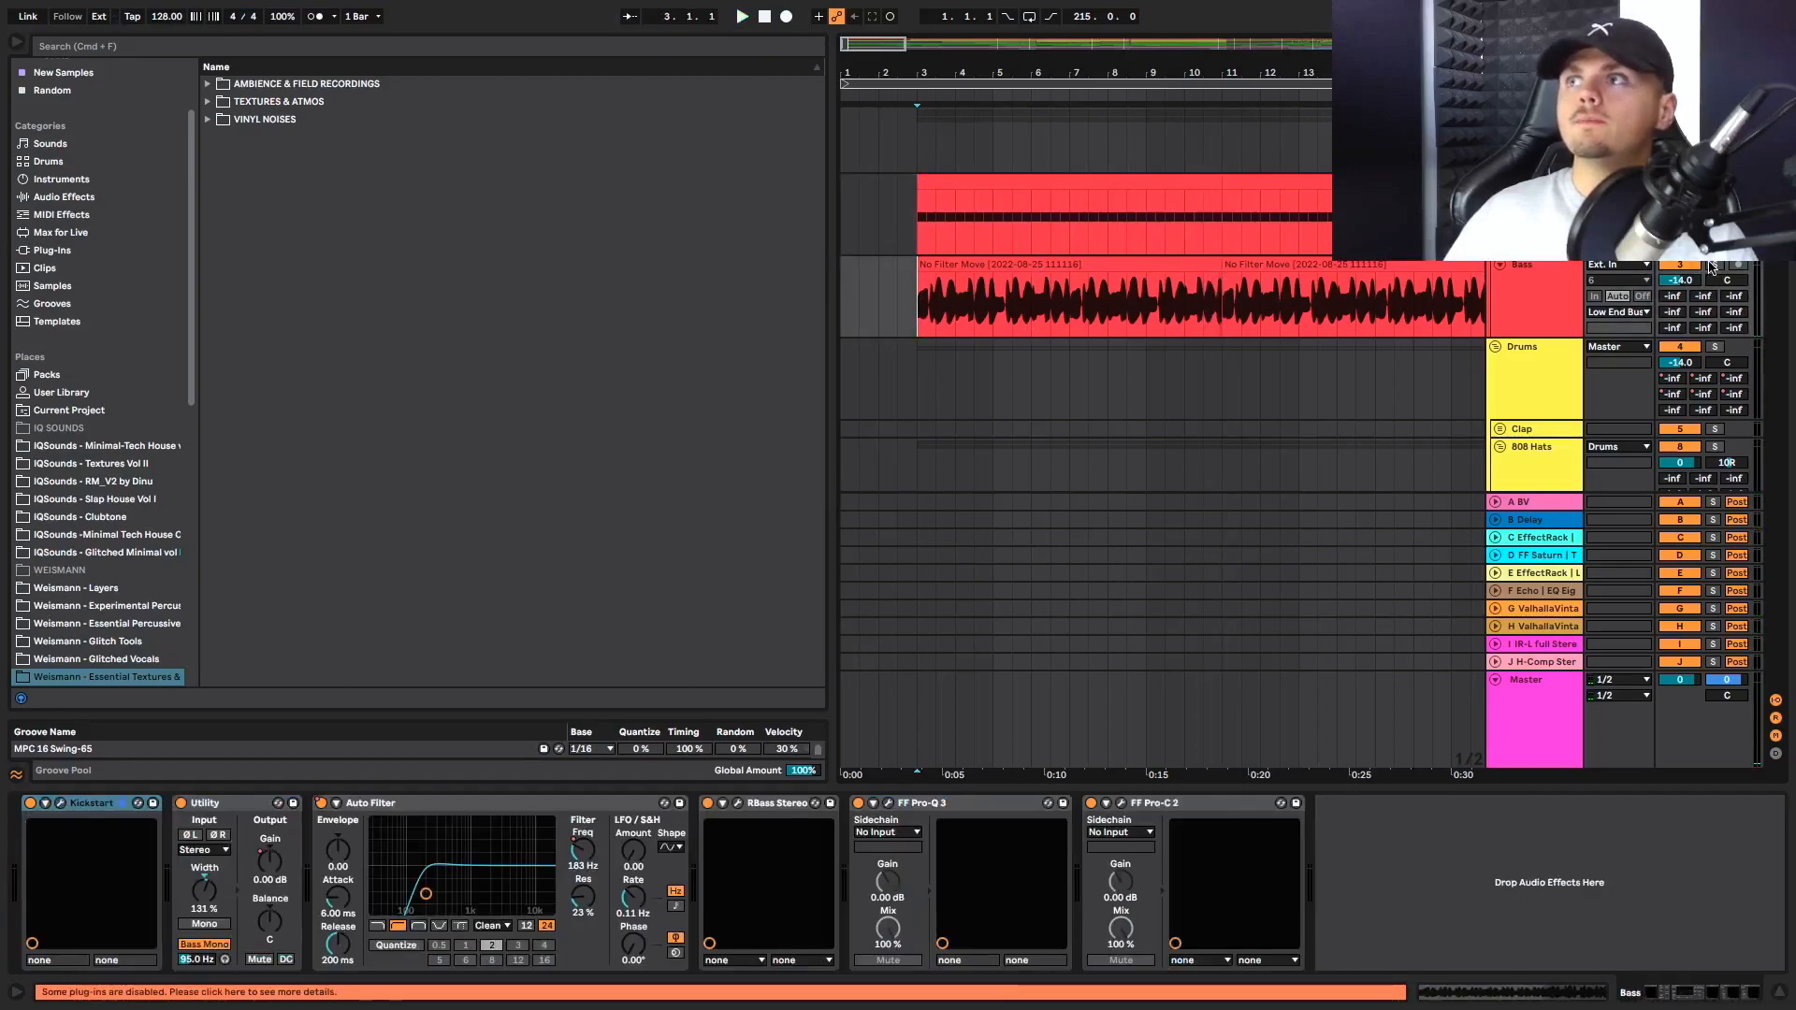
key("space")
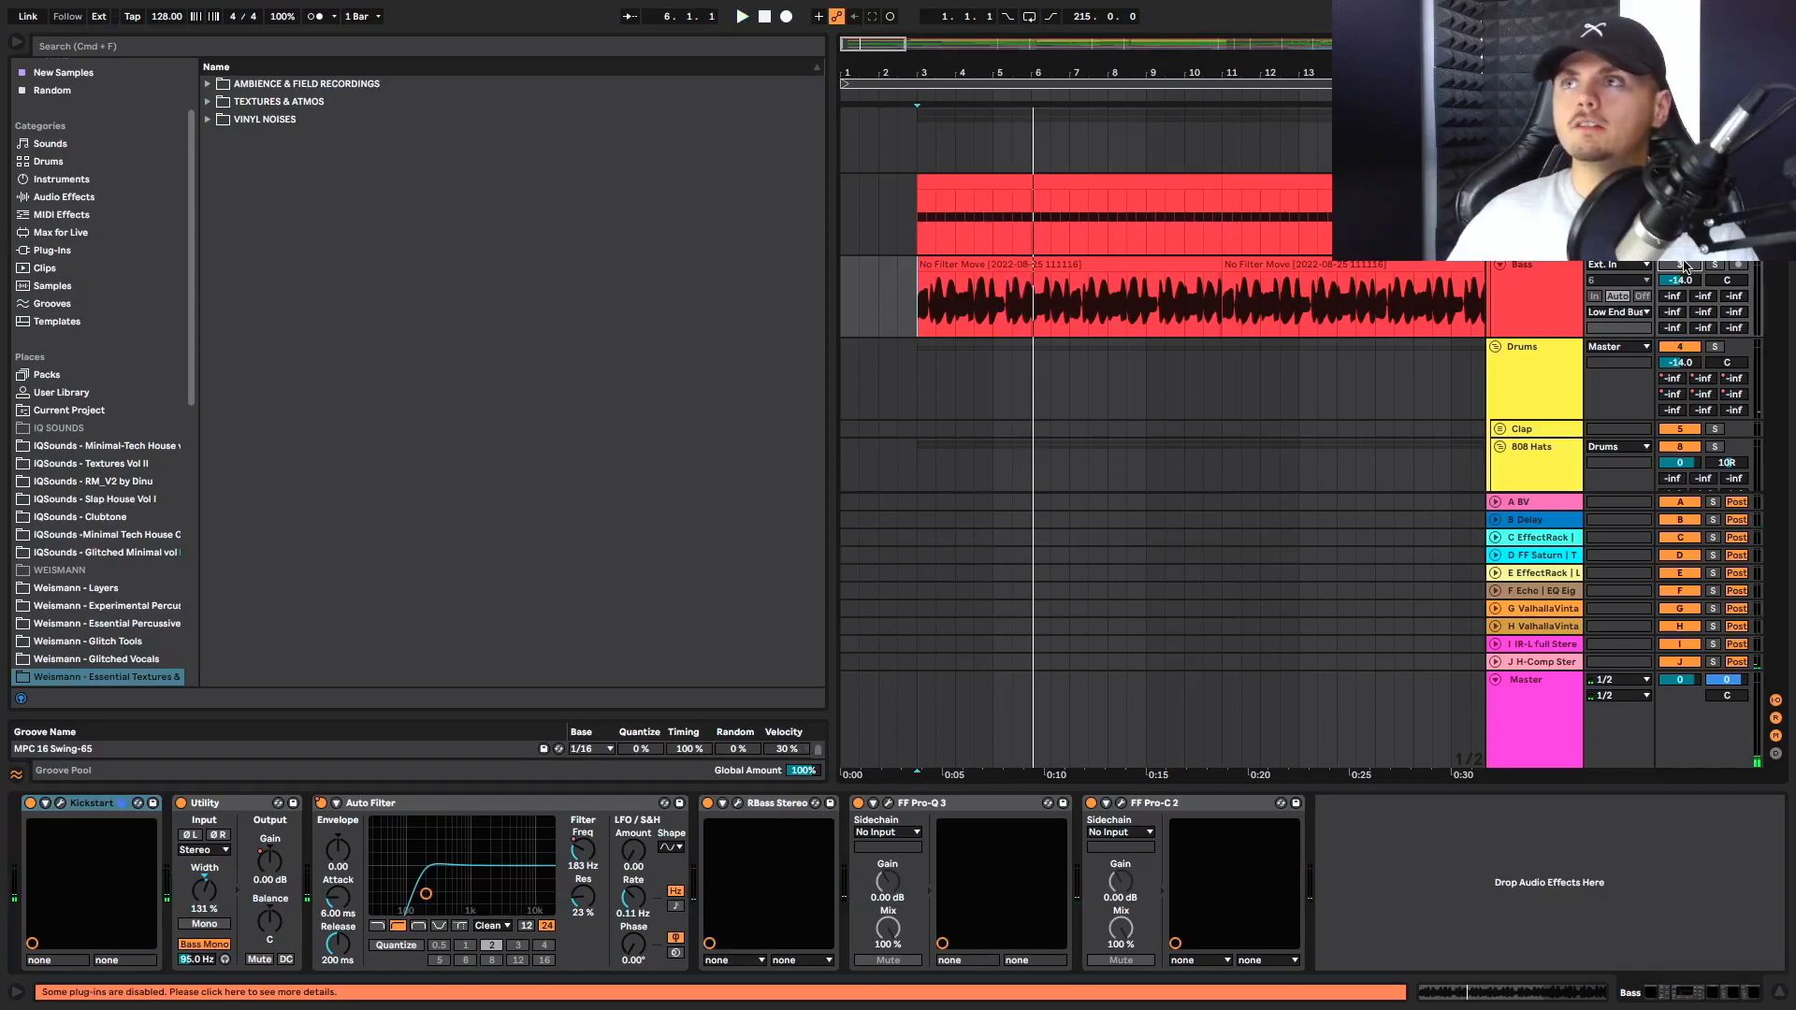
key("space")
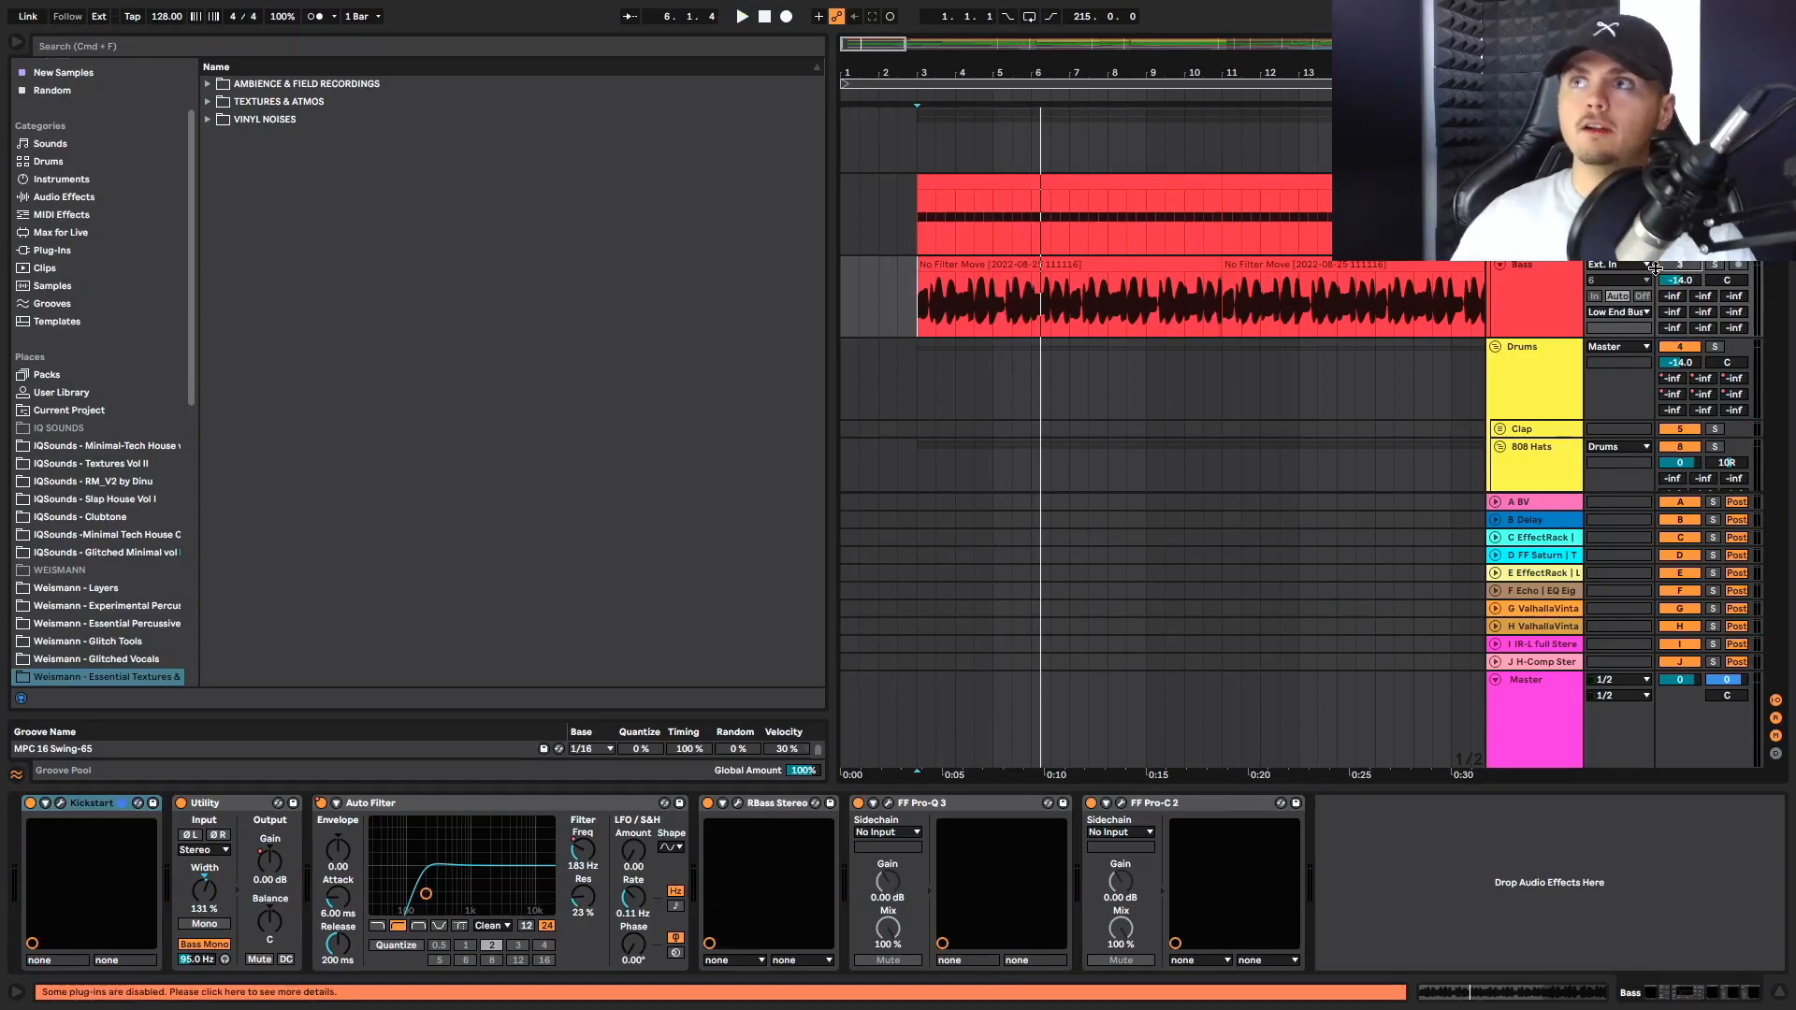
Compare the bass clips along the intro and play the section at bar 19, where the clap enters
scroll(914, 277, "right", 5)
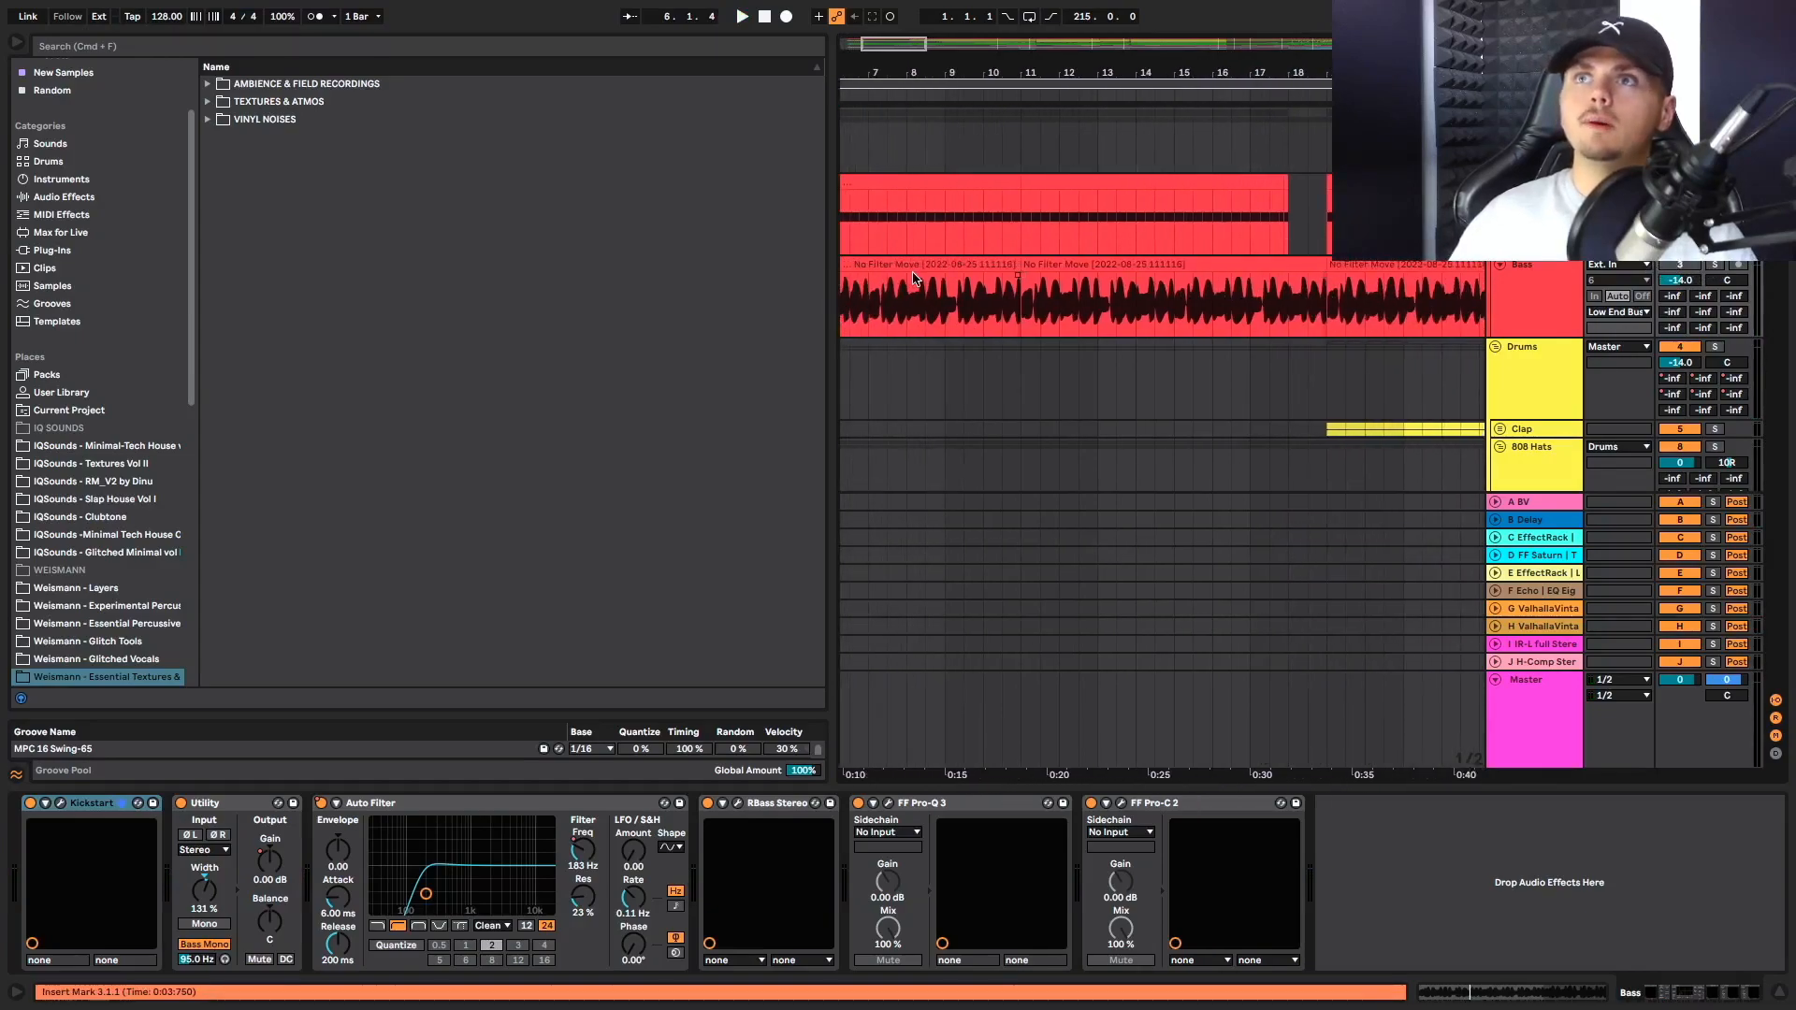
scroll(914, 277, "left", 3)
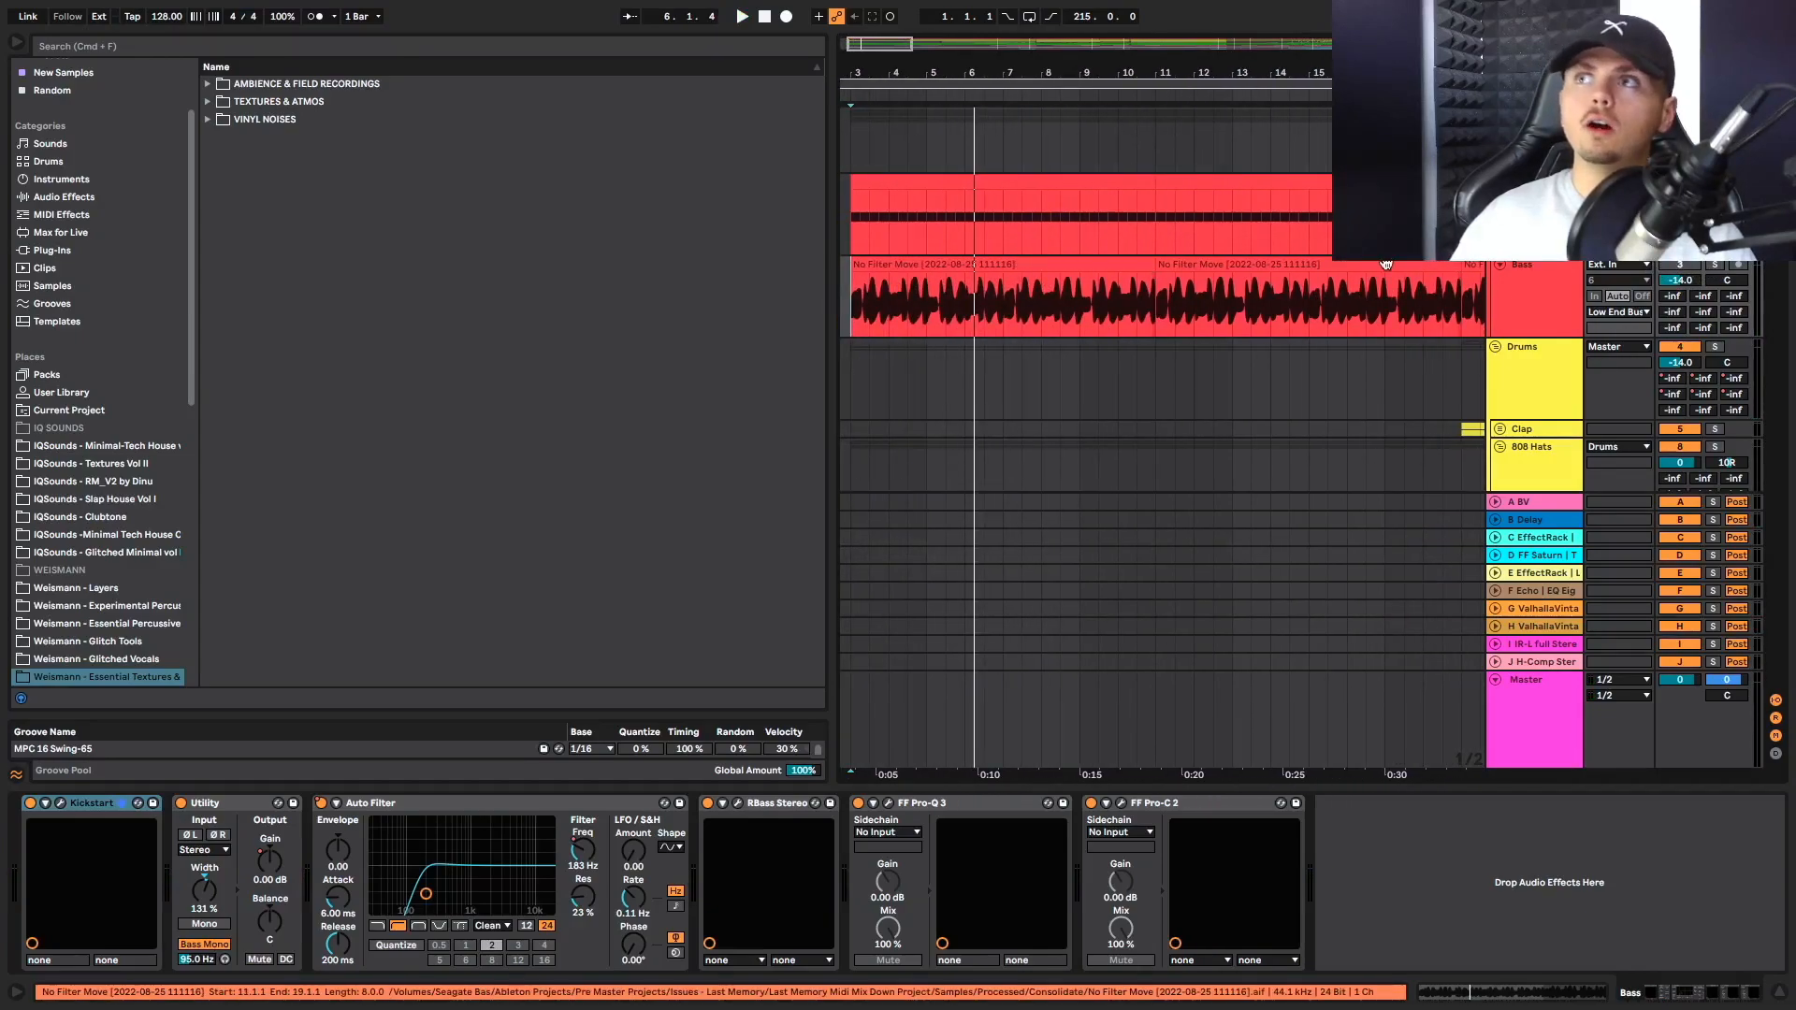
scroll(1337, 248, "right", 3)
left_click(1327, 204)
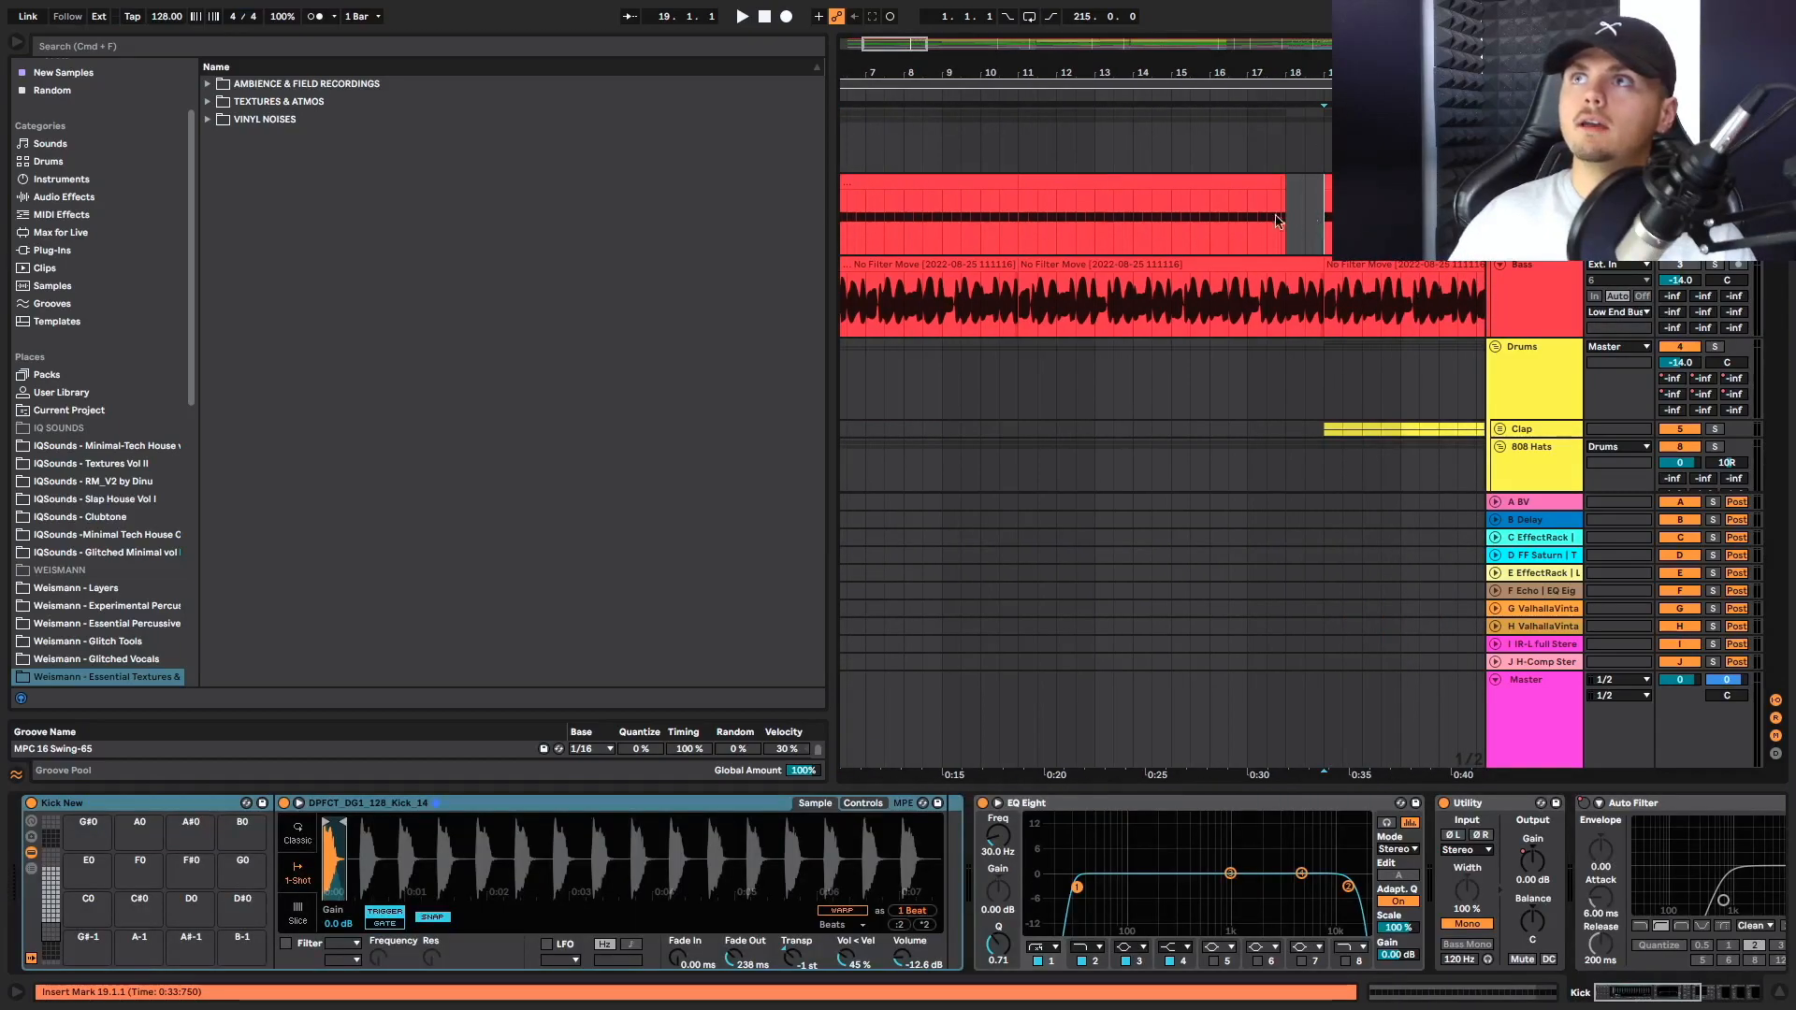
key("space")
scroll(1288, 207, "down", 5)
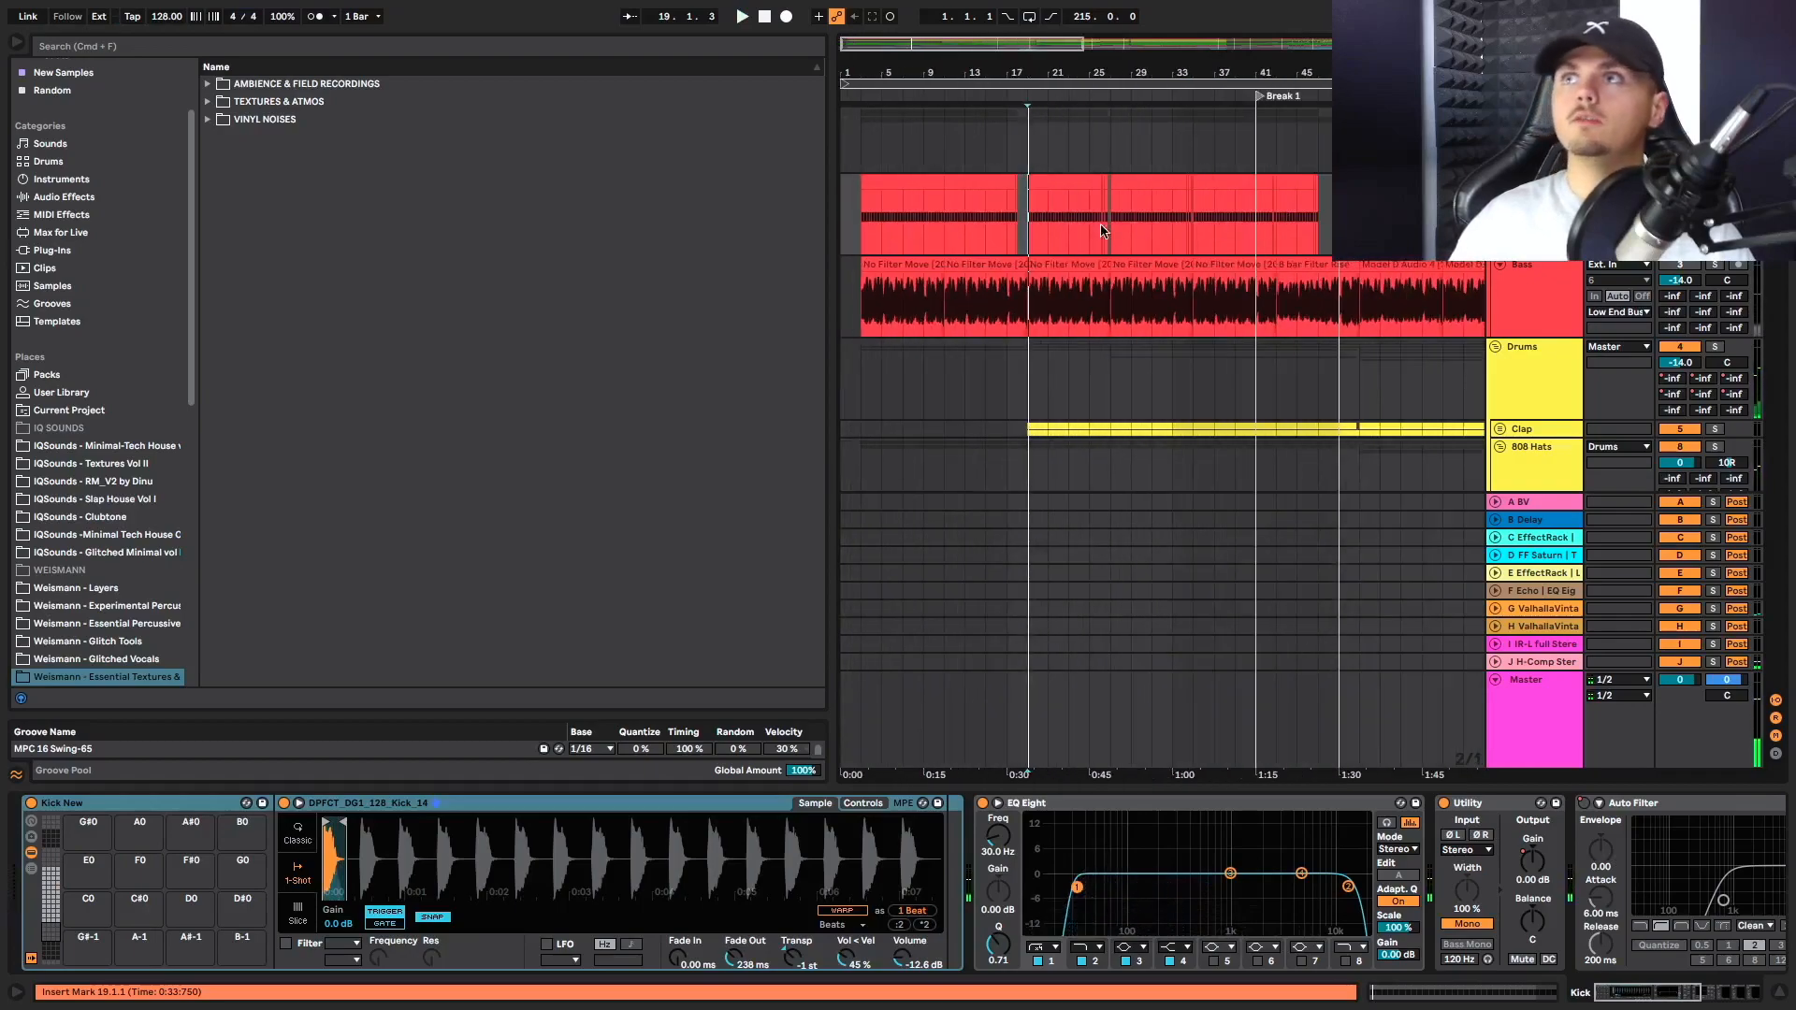
Set the loop start to bar 3 and shift all arrangement clips two bars earlier so they begin at bar 1
key("super+a")
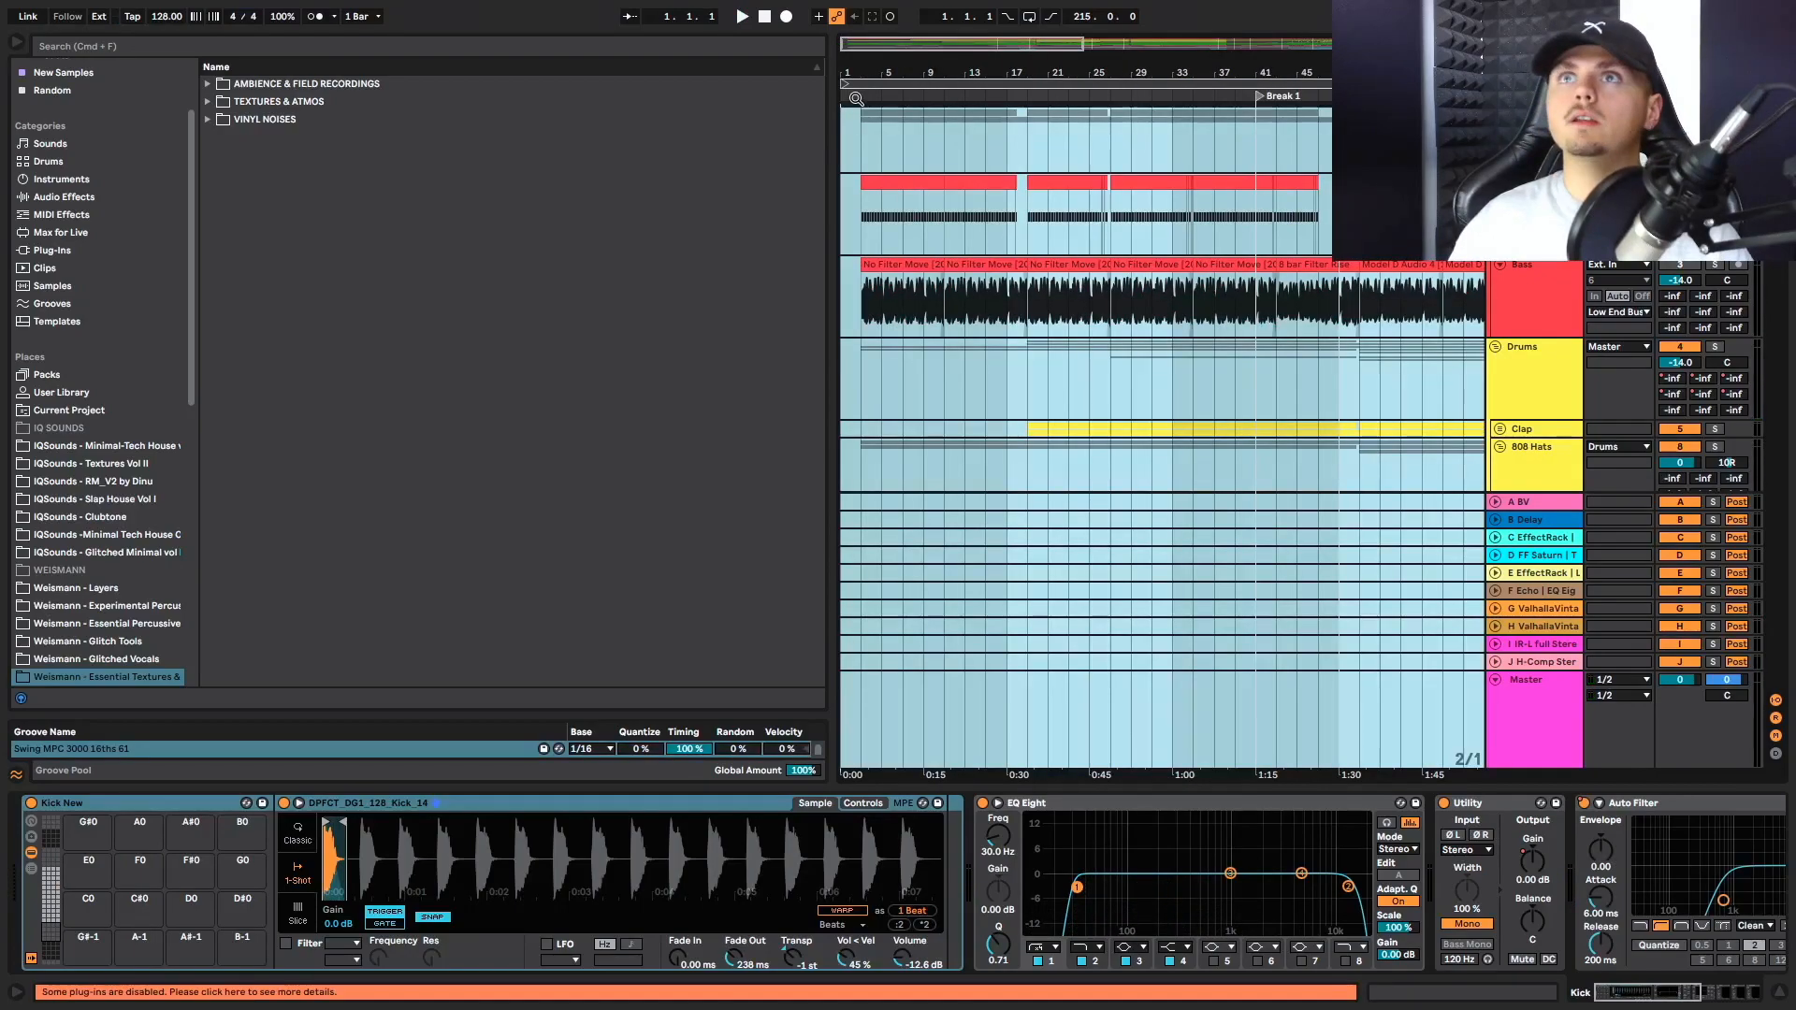
left_click_drag(843, 75, 885, 85)
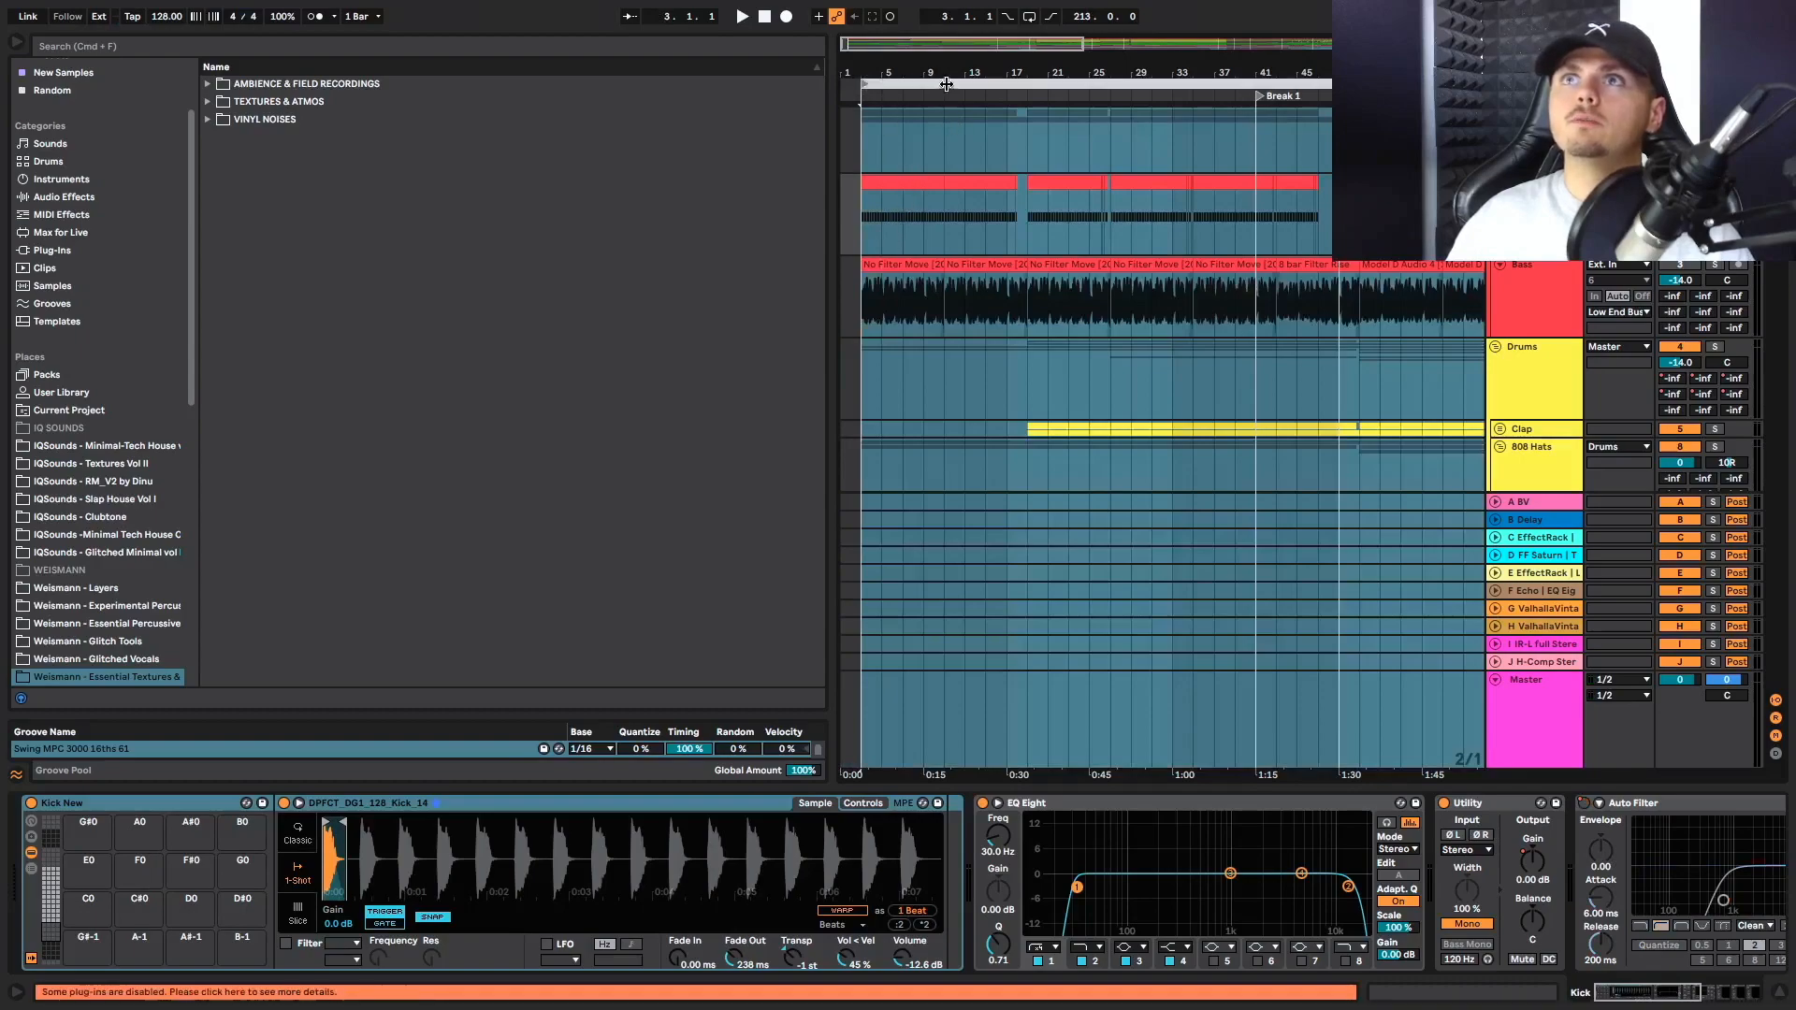
left_click(929, 234)
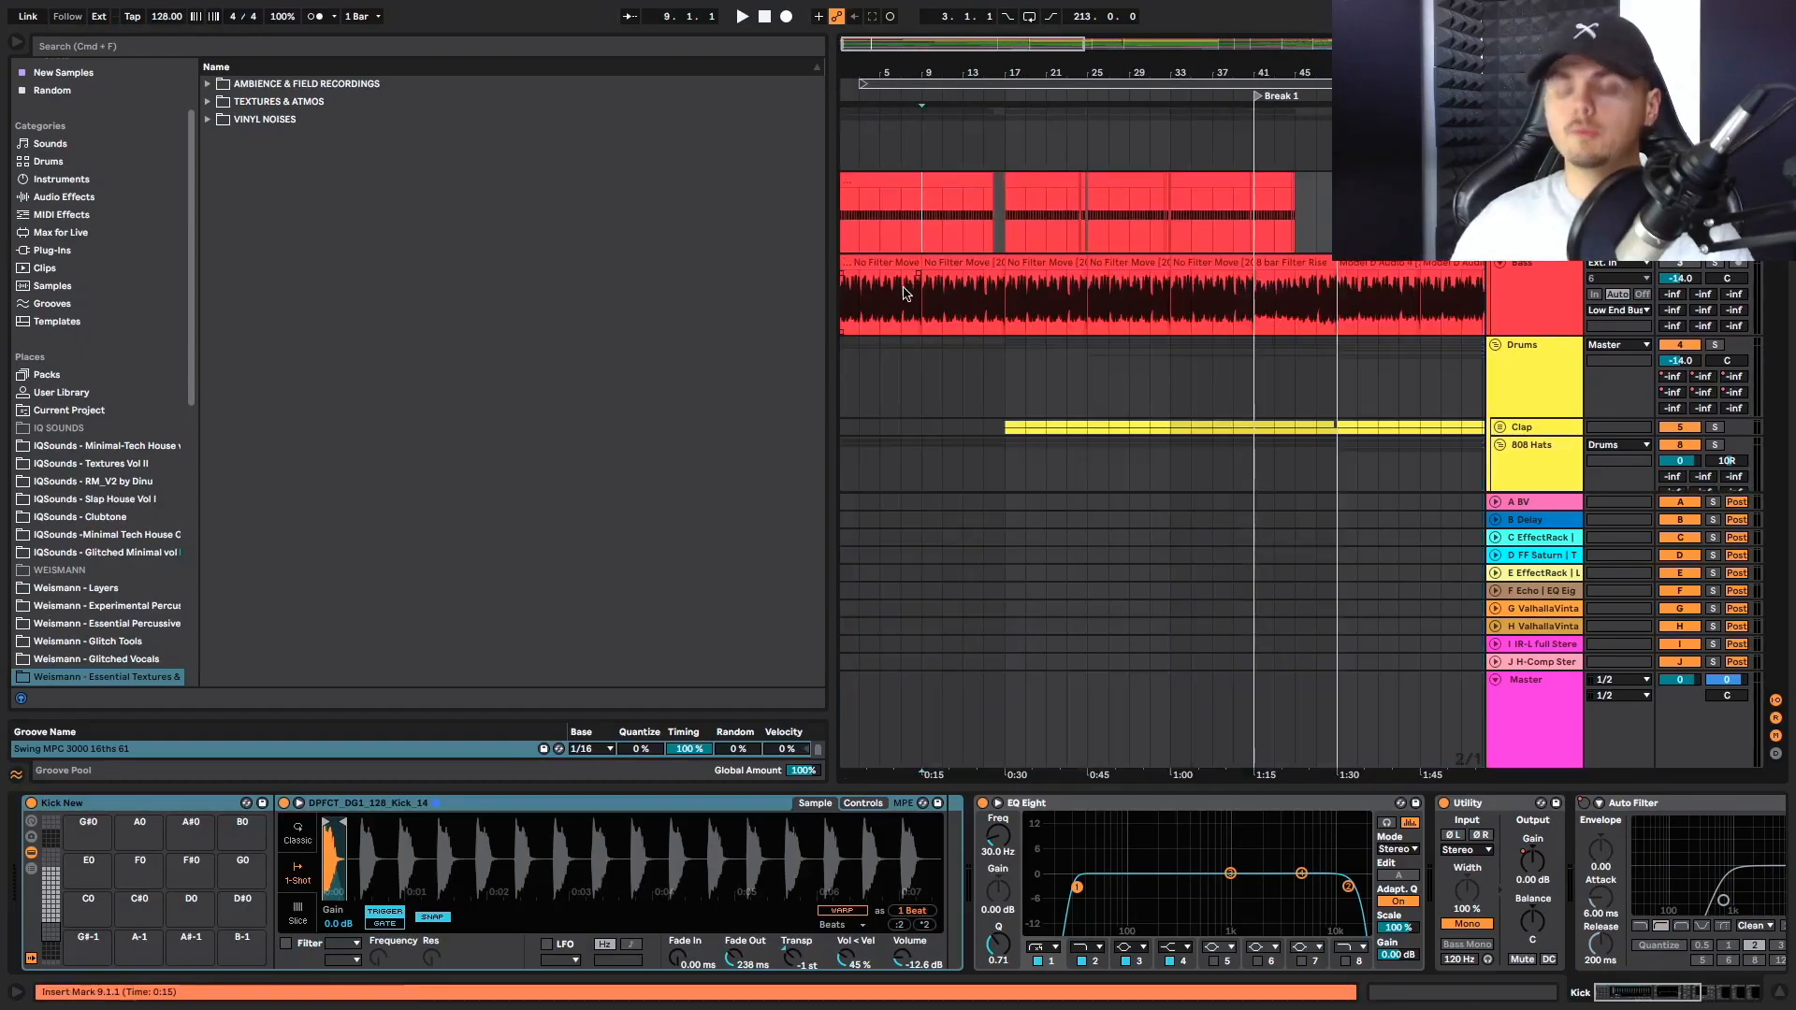
Try deactivating the bass clip in bars 9 to 17, listen from bar 15, and reactivate the clip
scroll(893, 311, "up", 3)
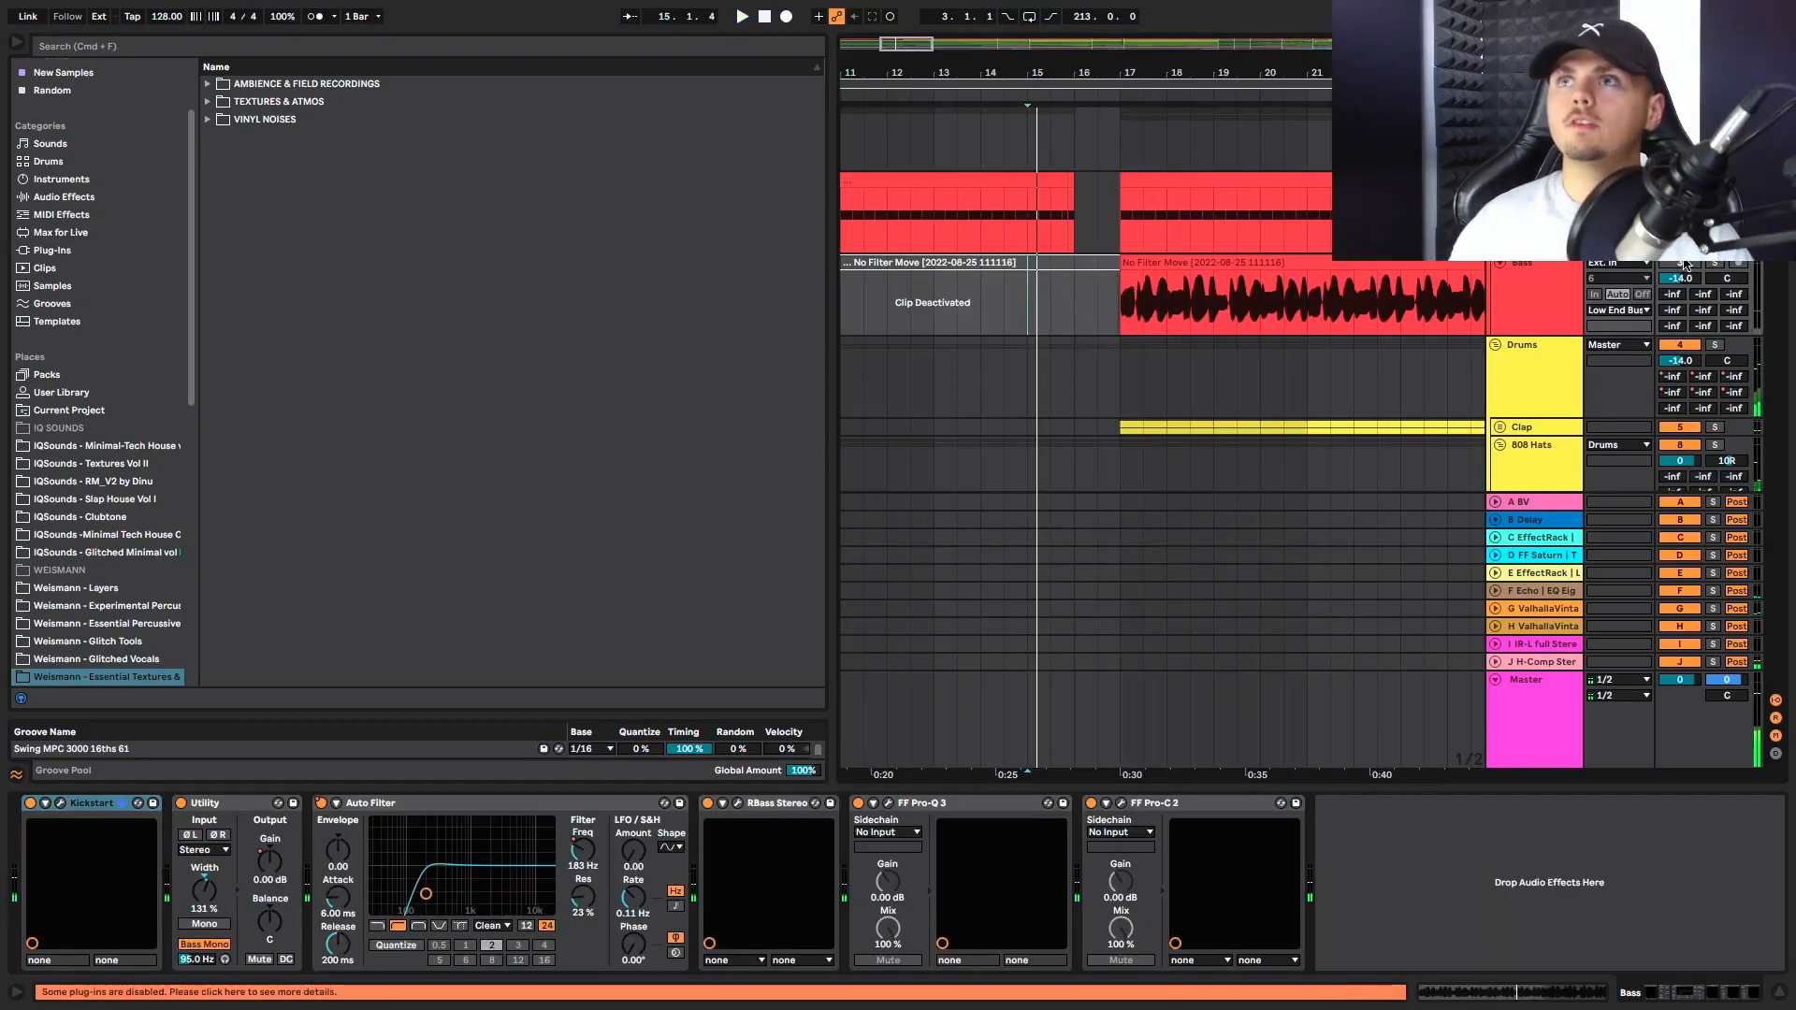
key("space")
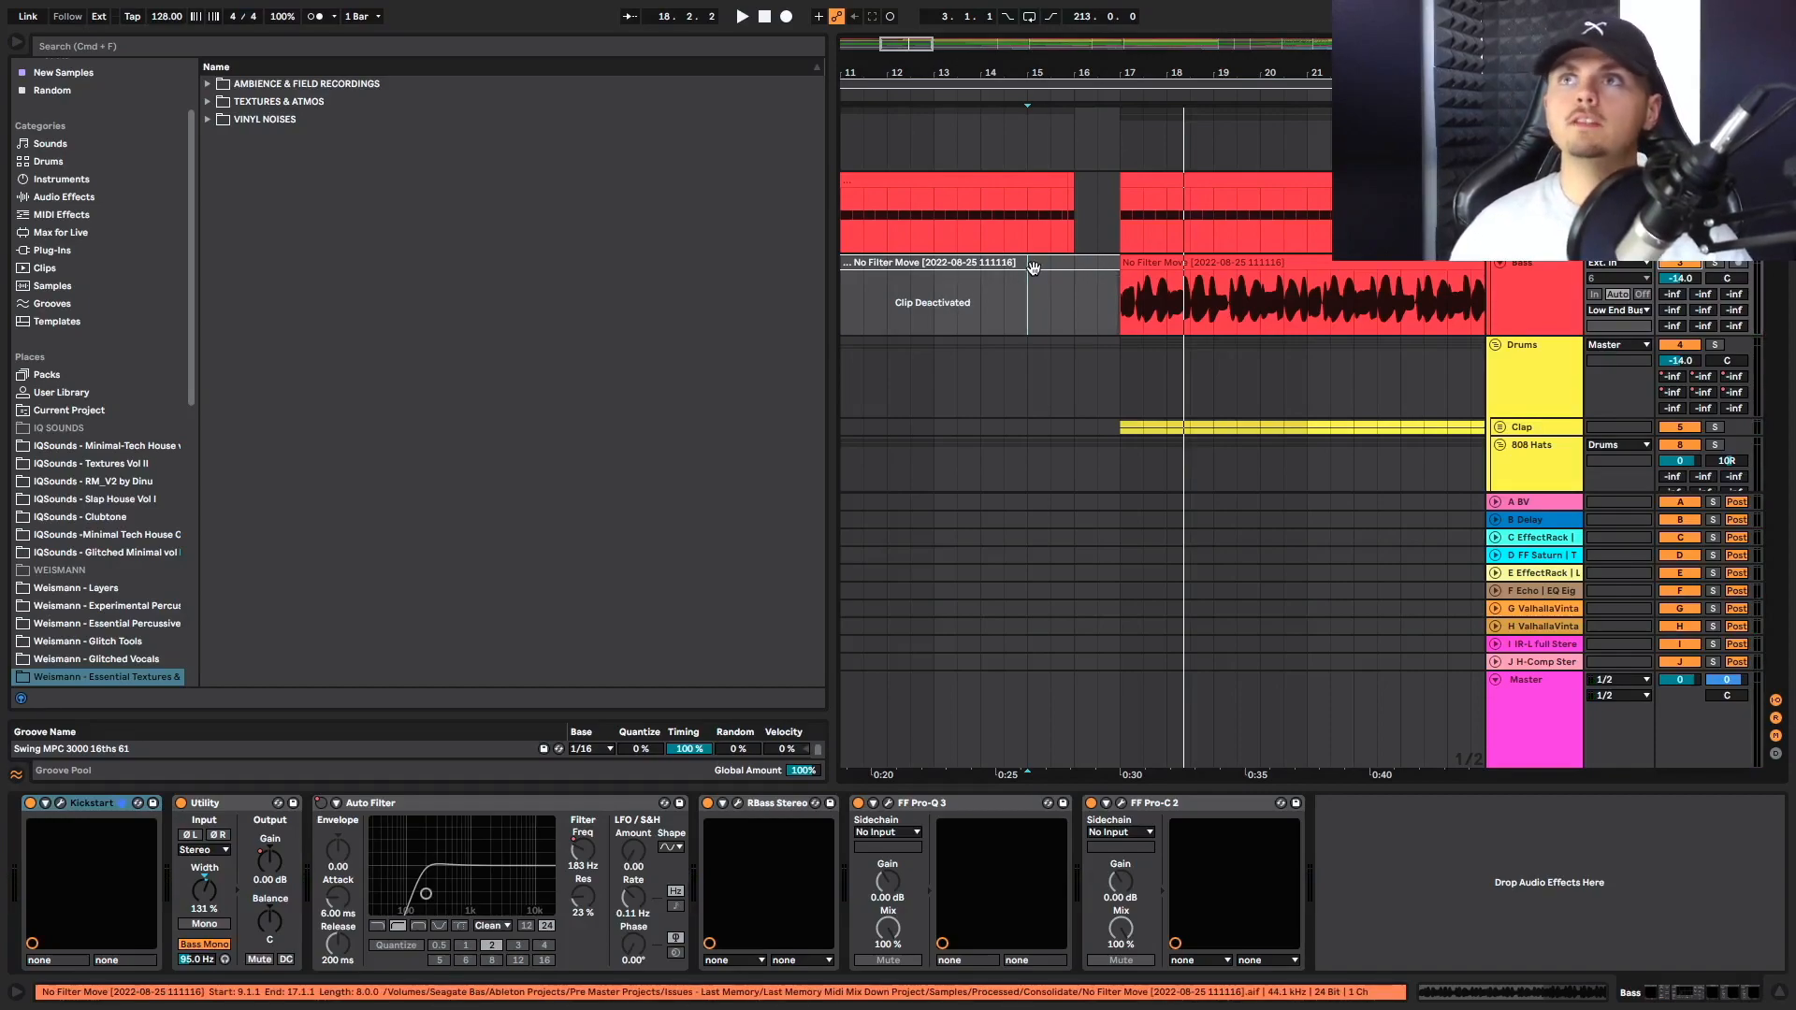
scroll(1033, 268, "down", 5)
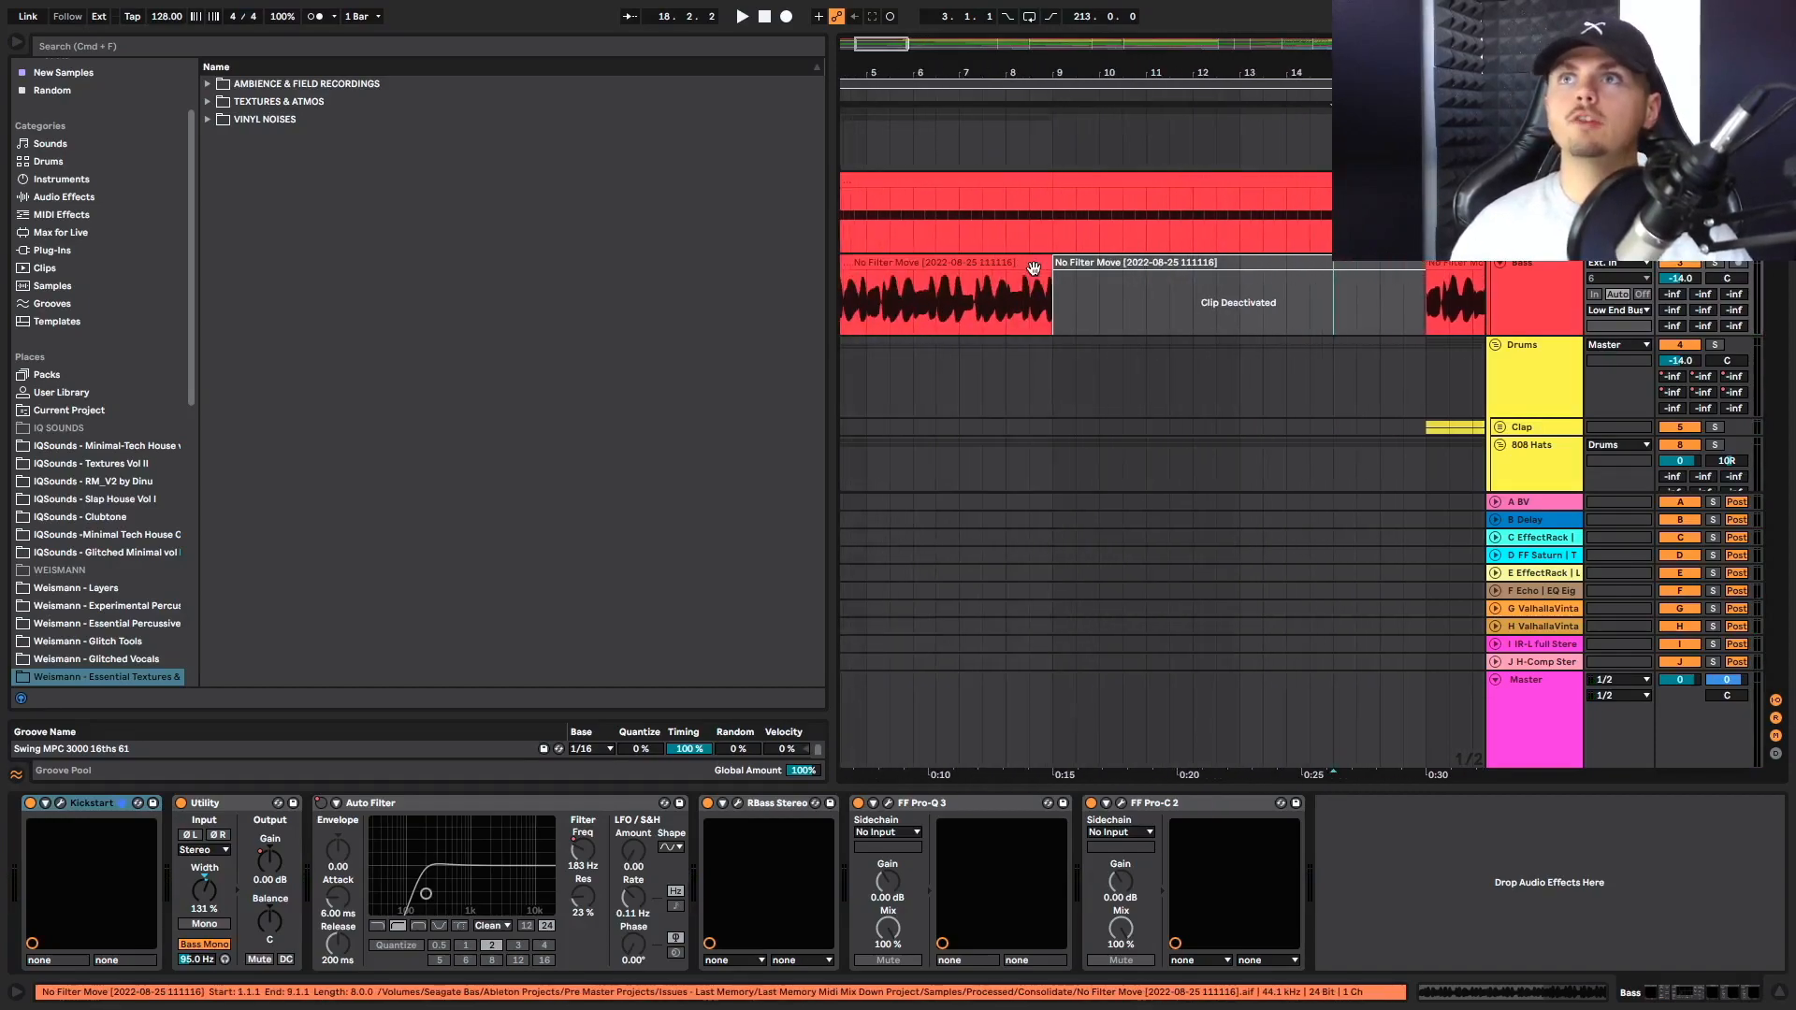
left_click(1092, 267)
key("0")
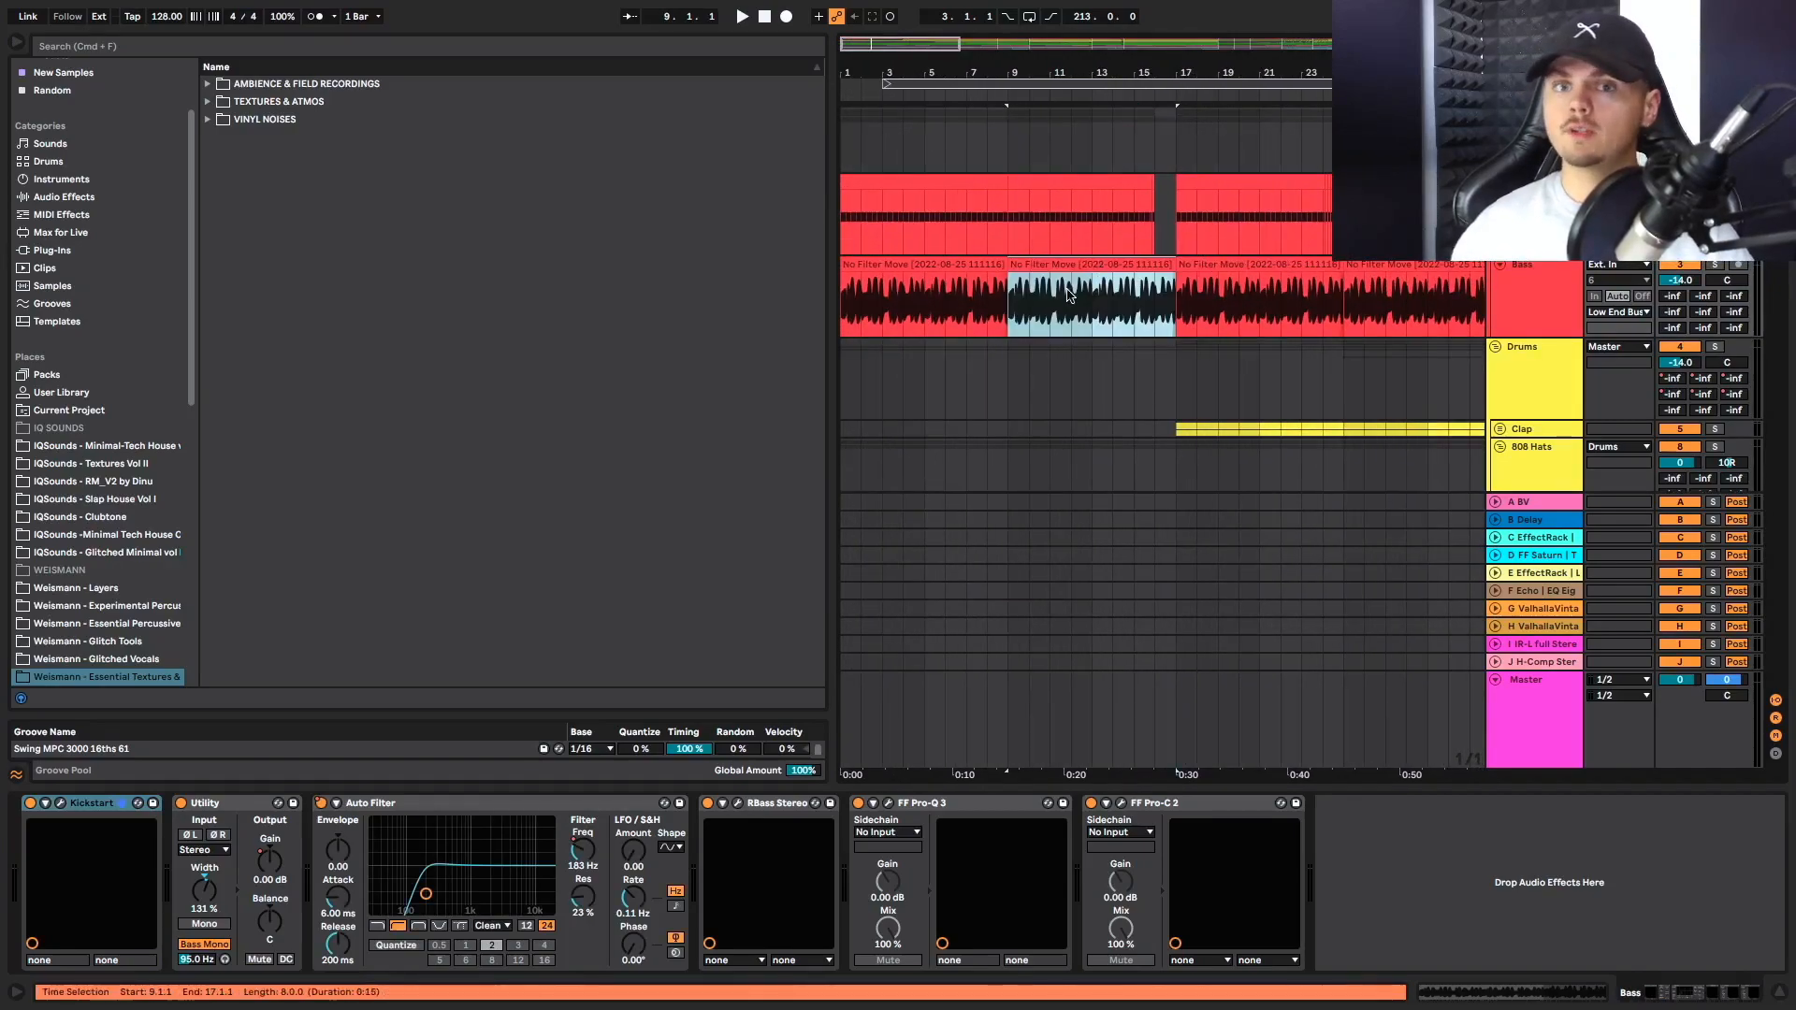
Play the arrangement from bar 1 with the bass active and listen to the intro
scroll(976, 337, "up", 5)
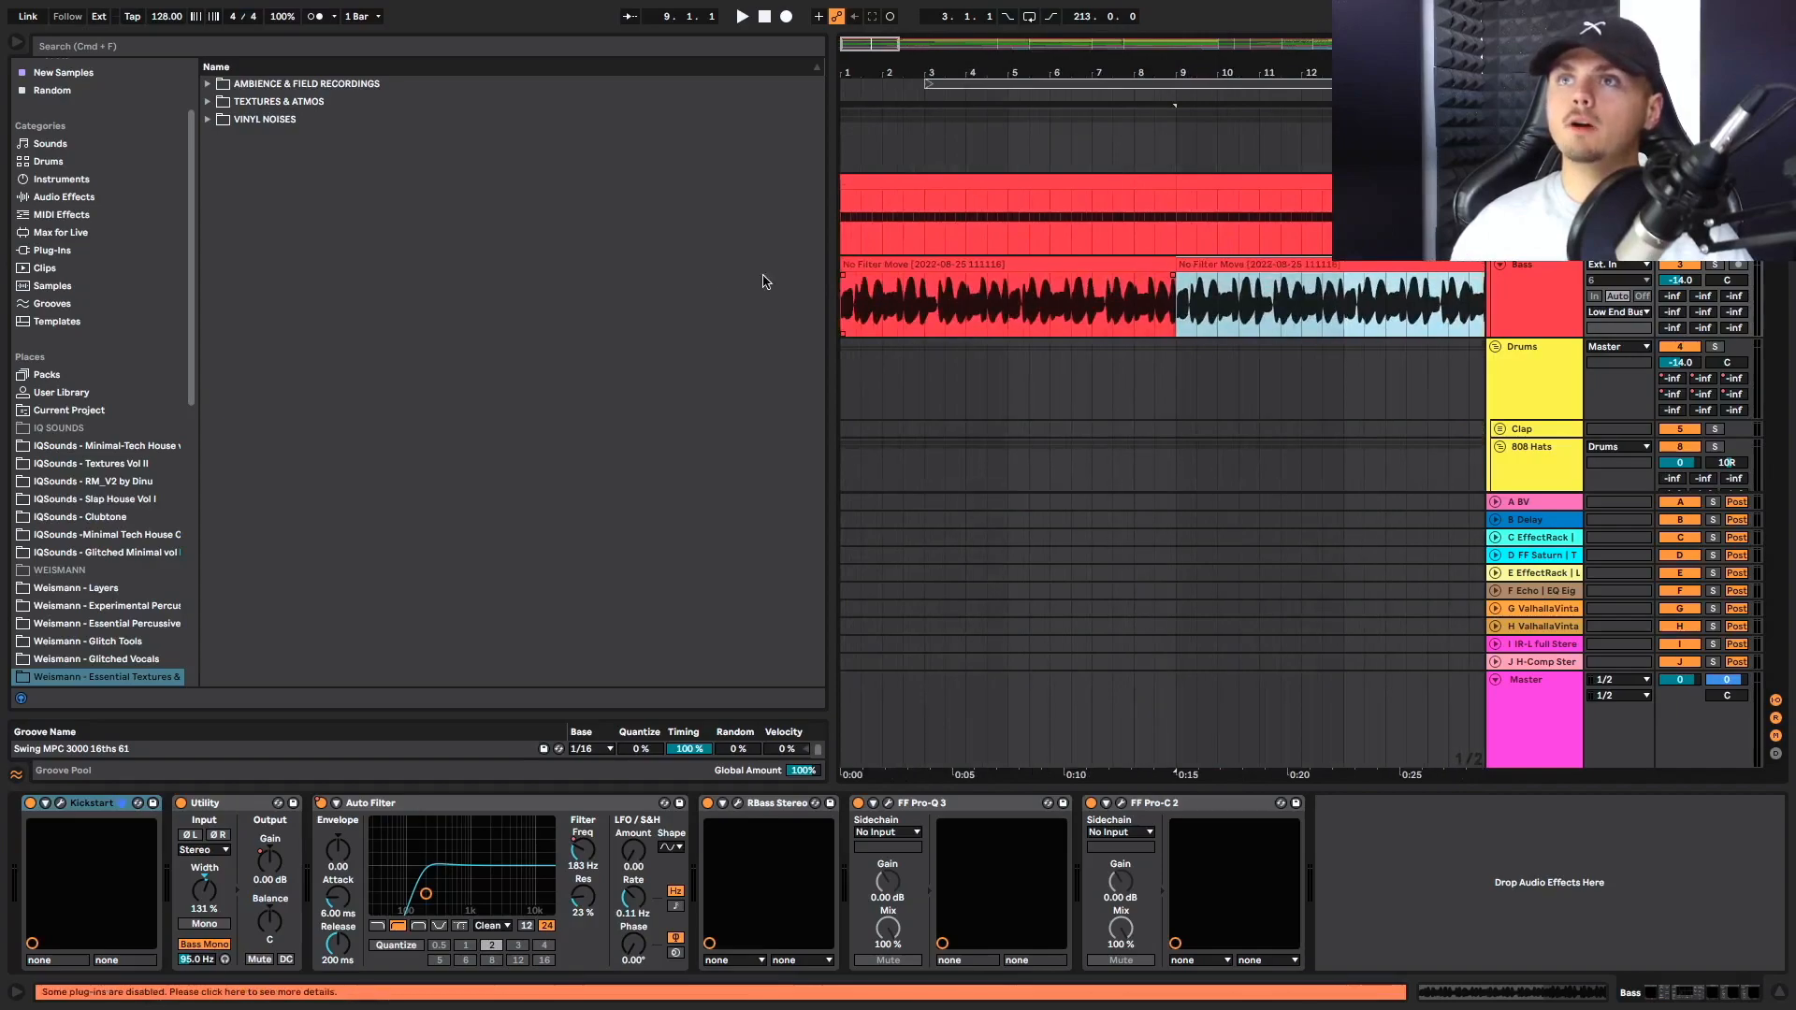
left_click(842, 311)
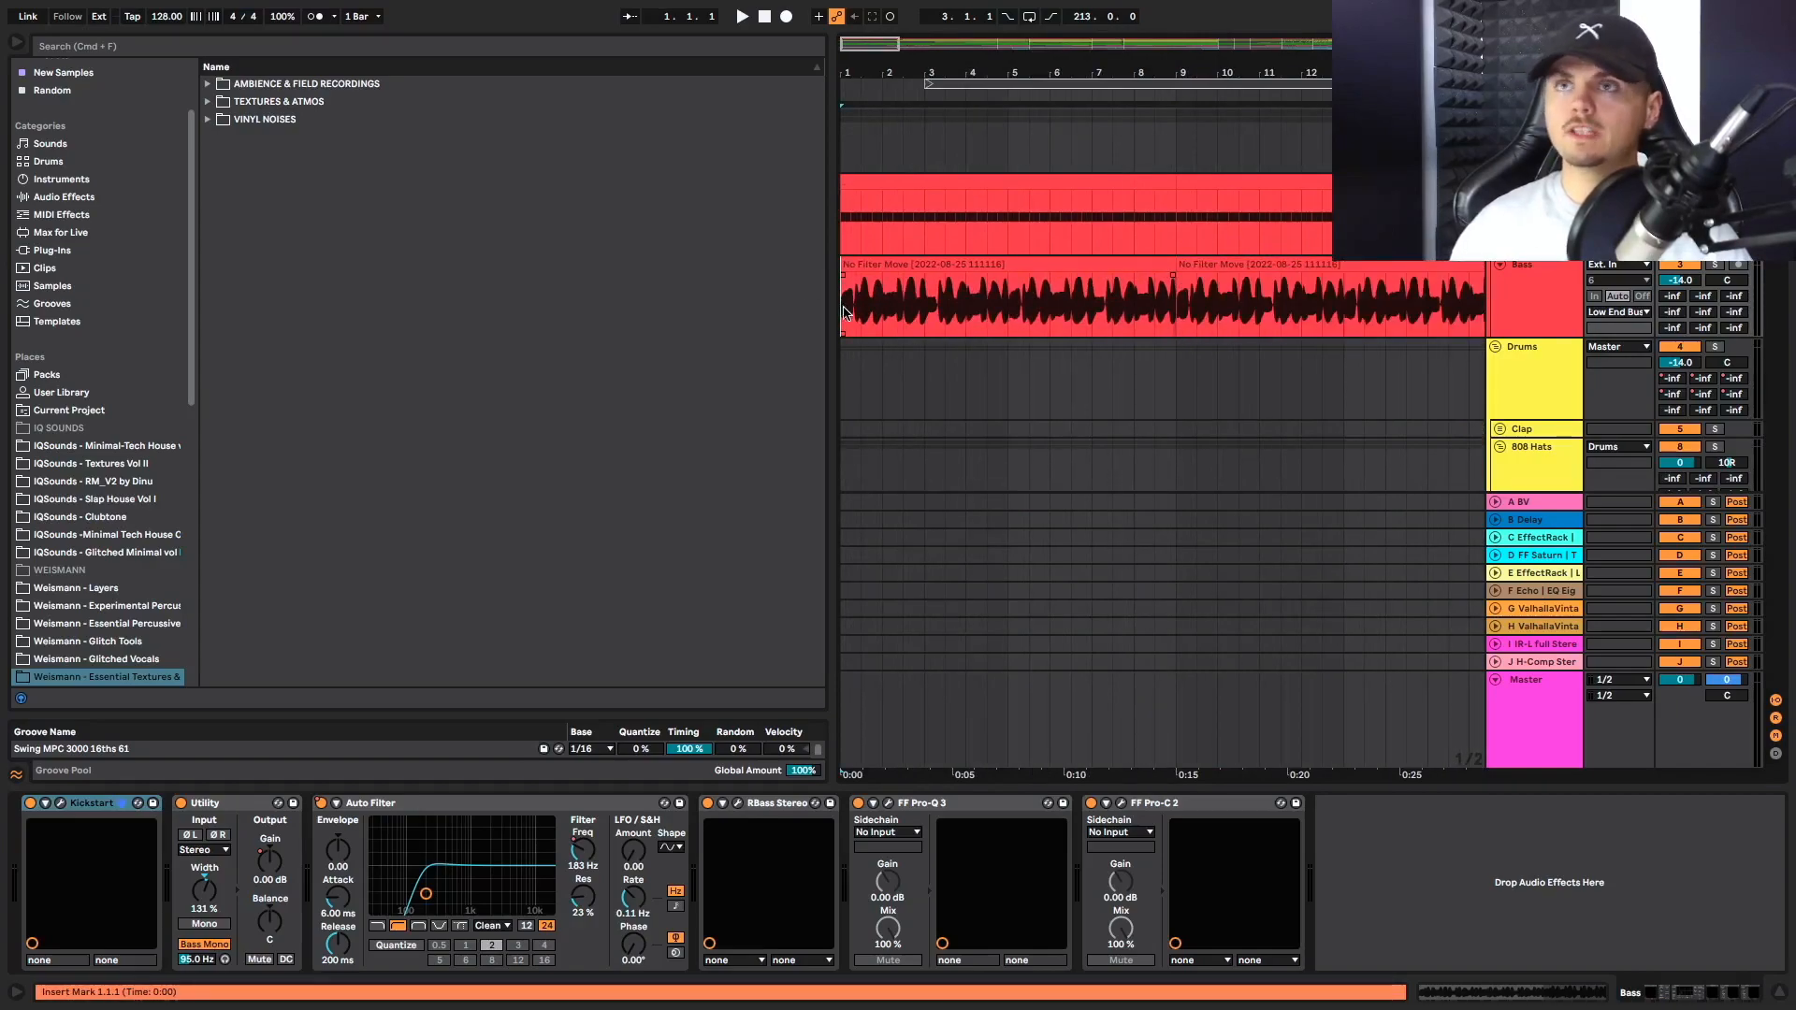
key("space")
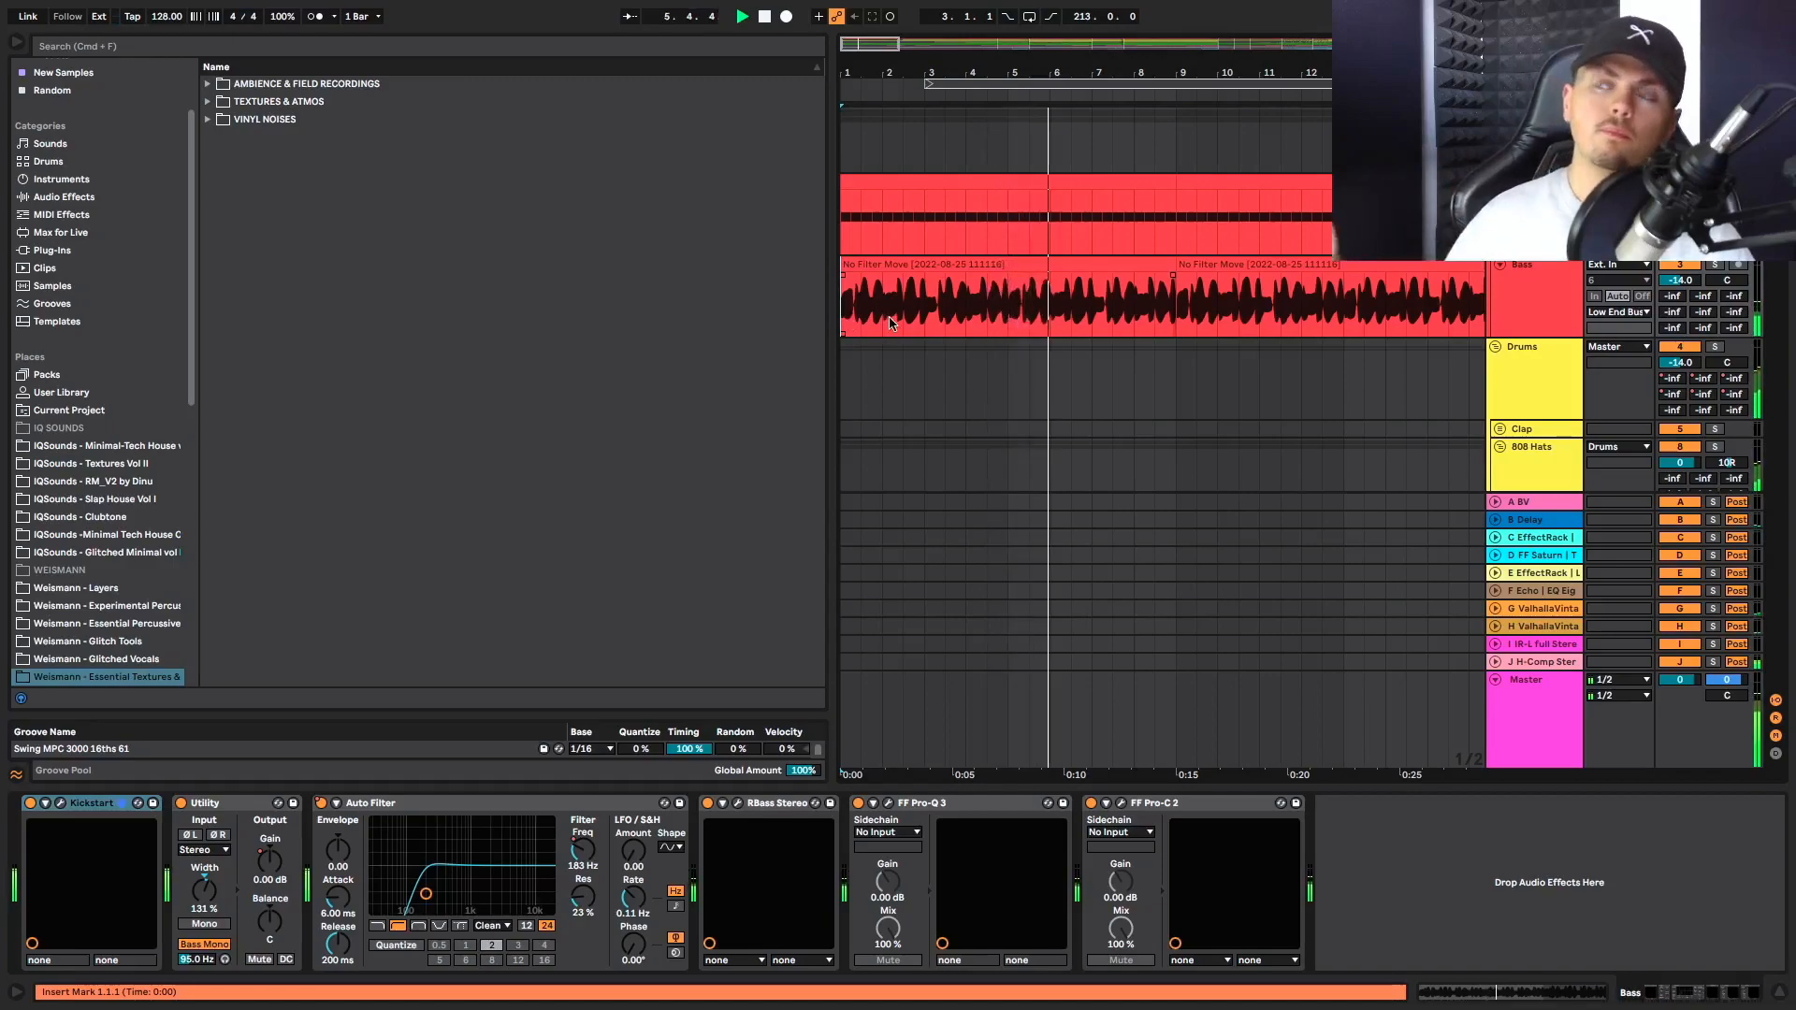
scroll(905, 323, "down", 2)
scroll(1134, 284, "down", 6)
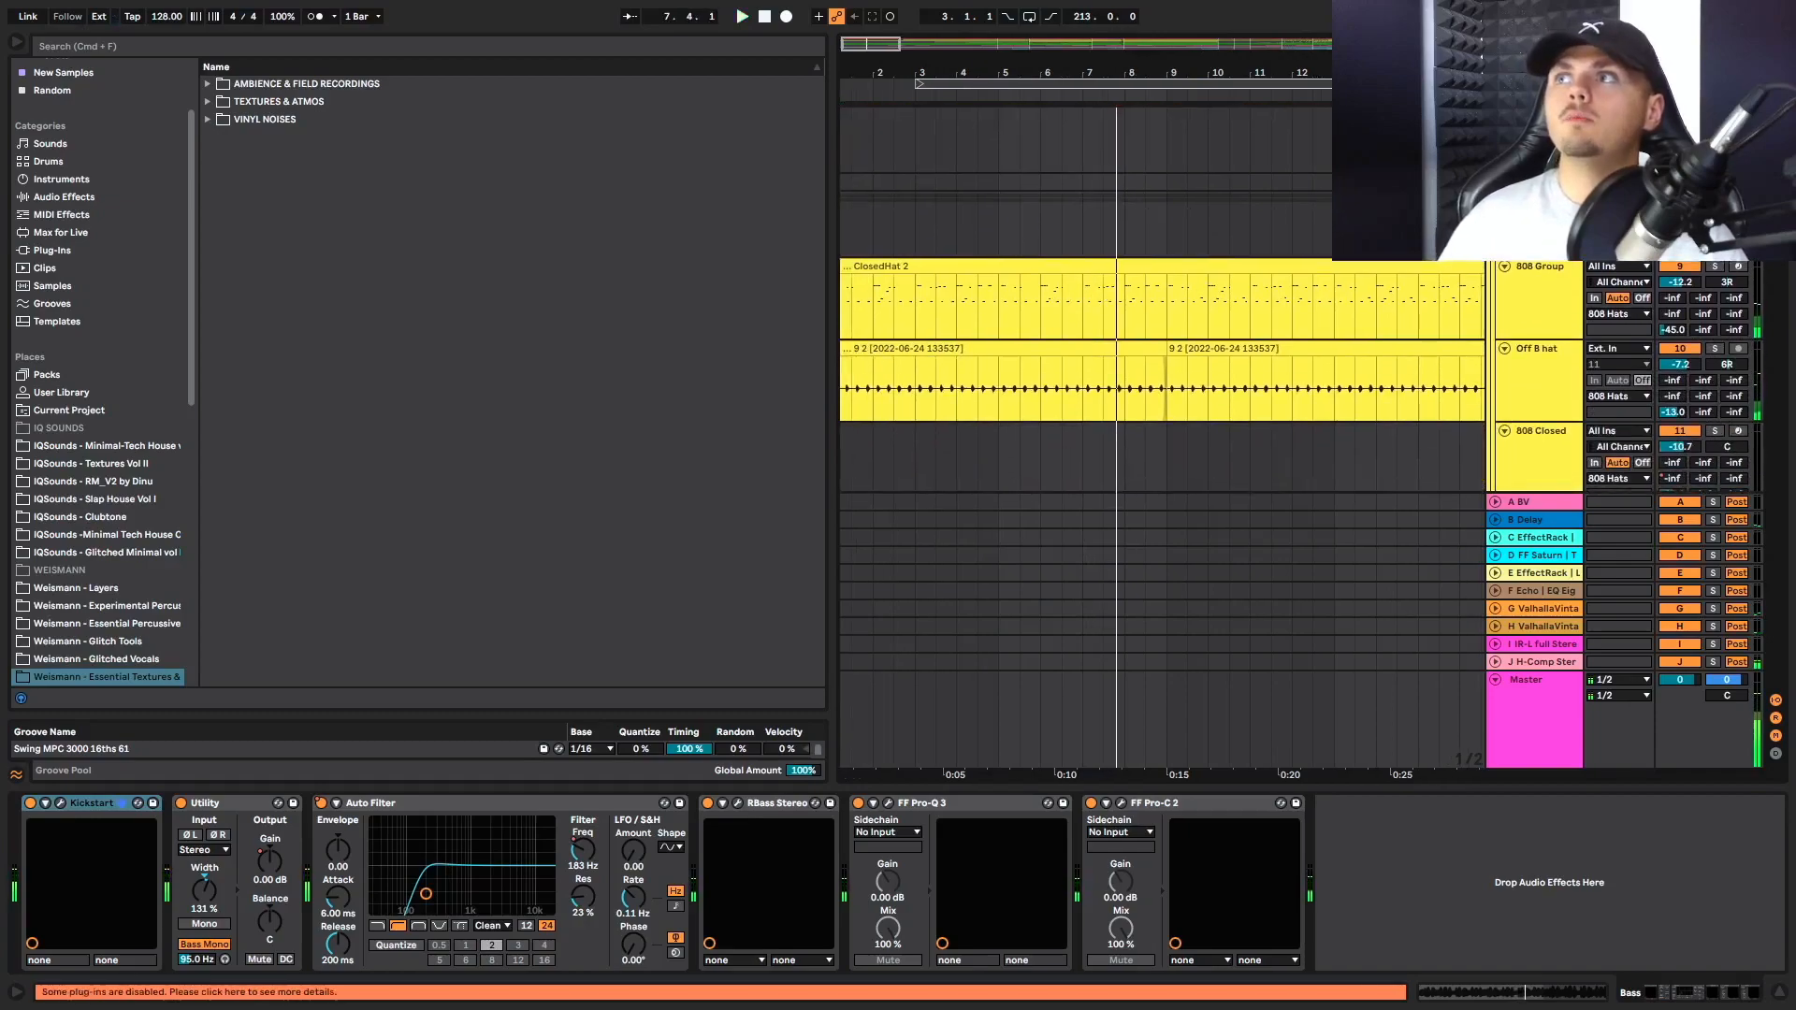
Restart playback from bar 1 and examine the clips on the 808 and 909 hat tracks
key("space")
key("space")
scroll(1308, 289, "down", 1)
scroll(1308, 289, "left", 1)
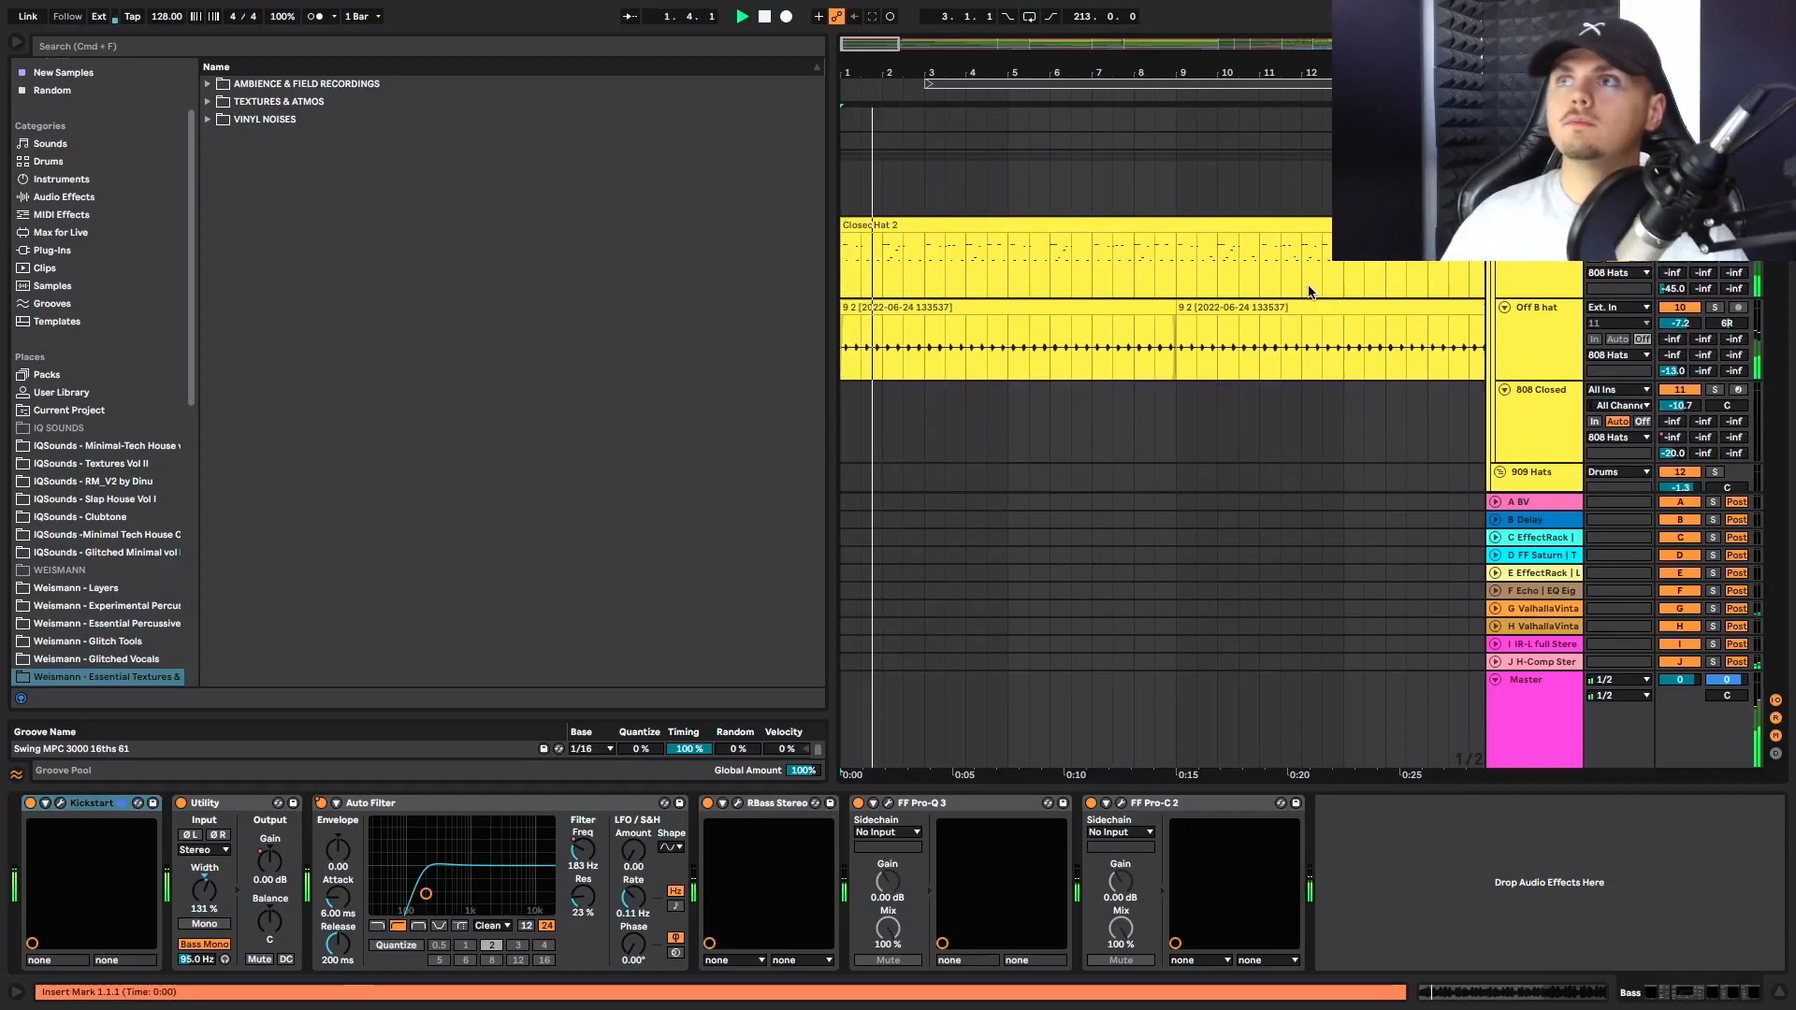
scroll(1310, 291, "down", 3)
scroll(1419, 278, "up", 2)
scroll(1550, 277, "down", 2)
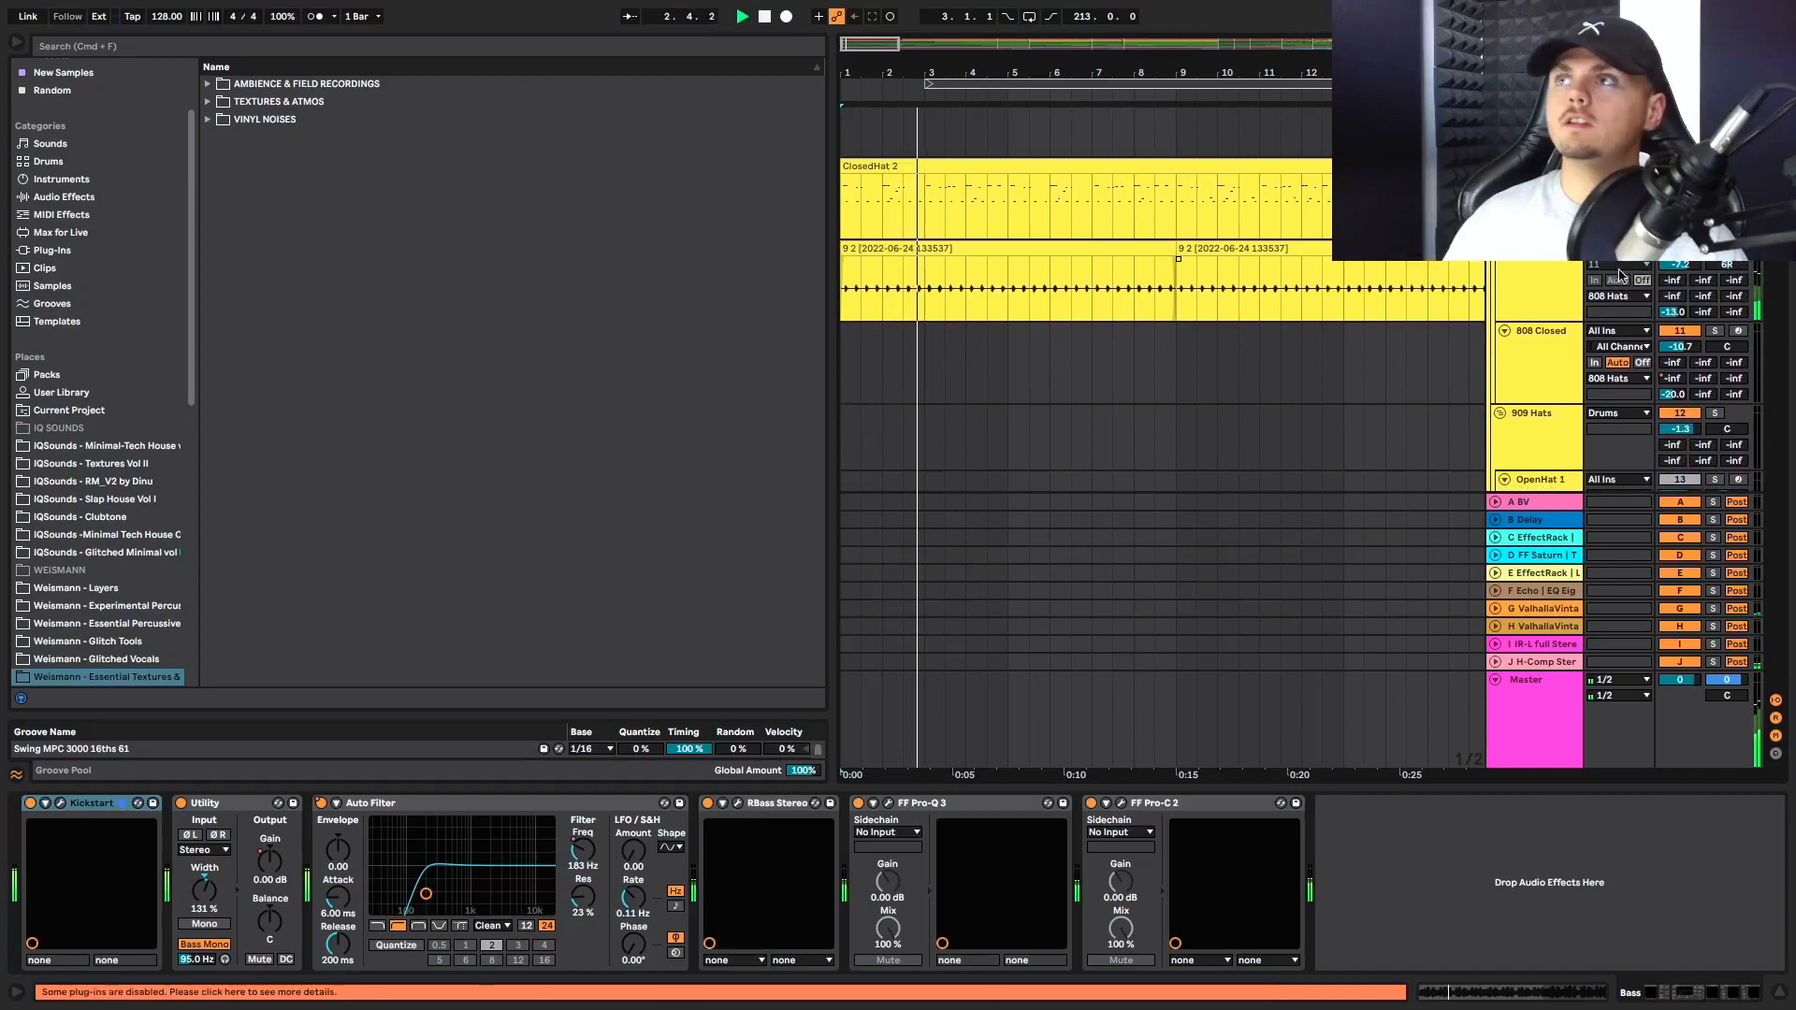
scroll(1551, 277, "up", 1)
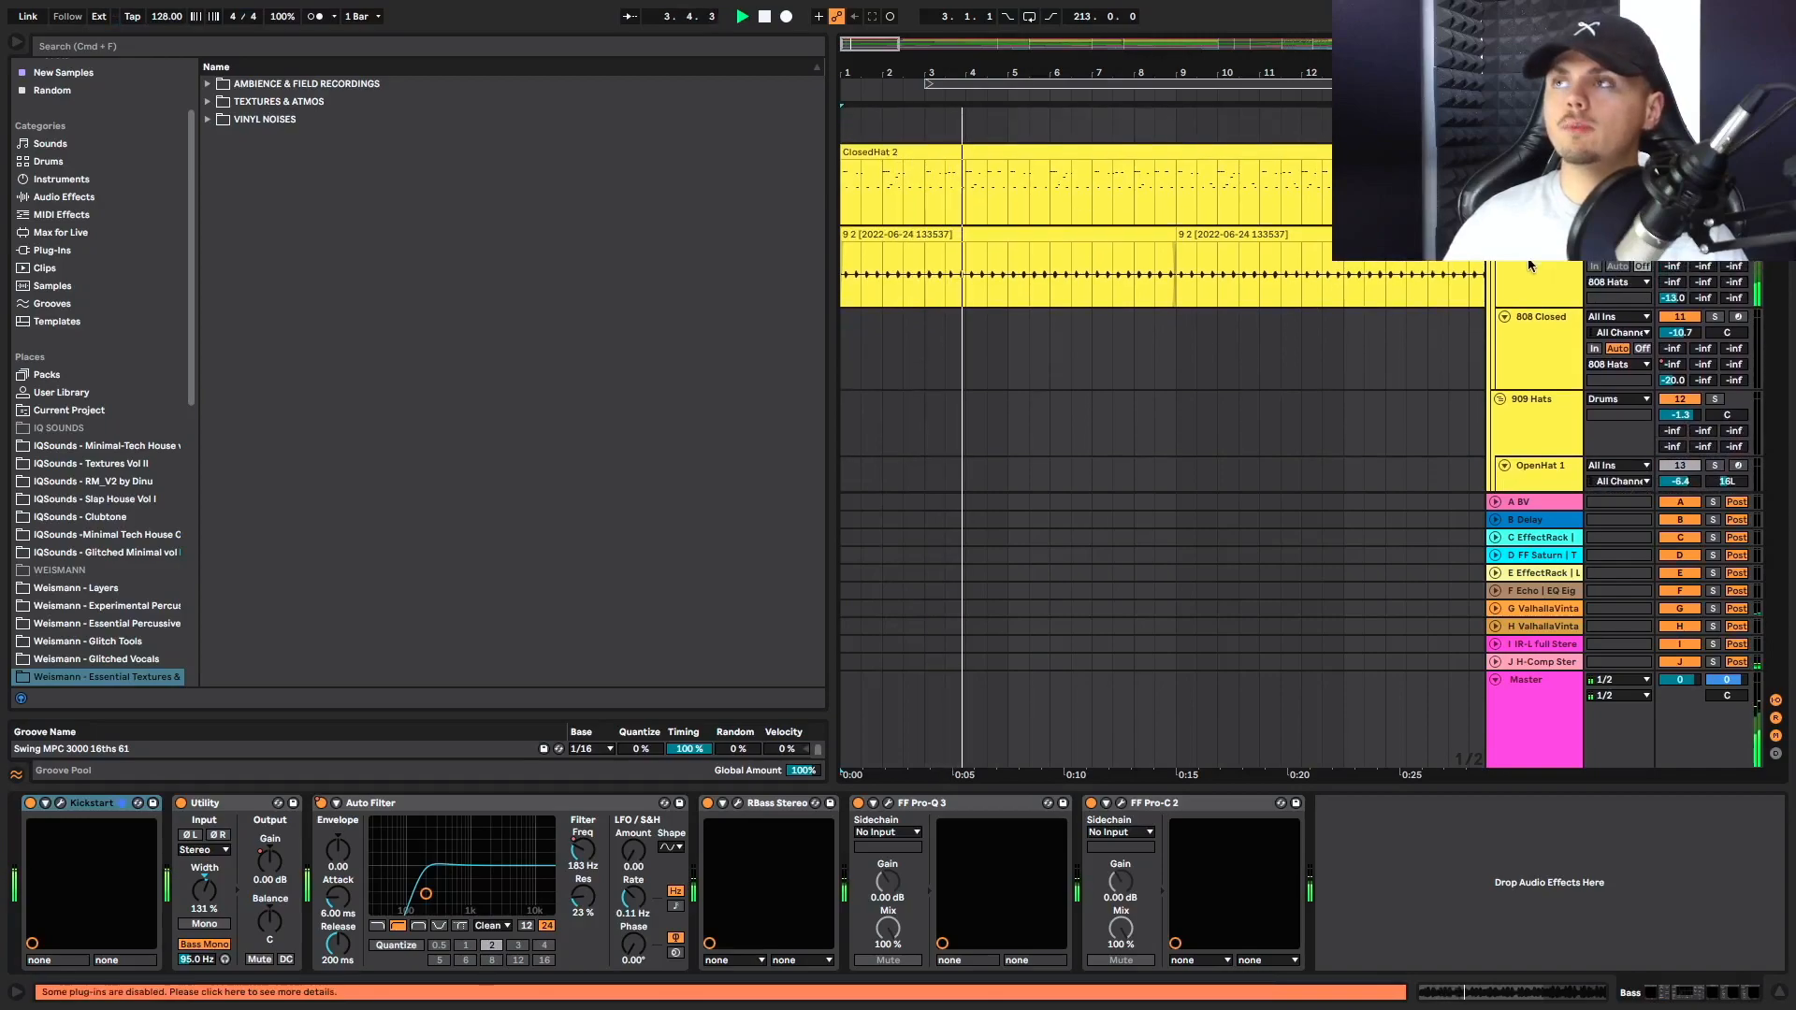
Examine the Percussion group's hit and Electribe clips across the intro during playback
scroll(1543, 272, "down", 5)
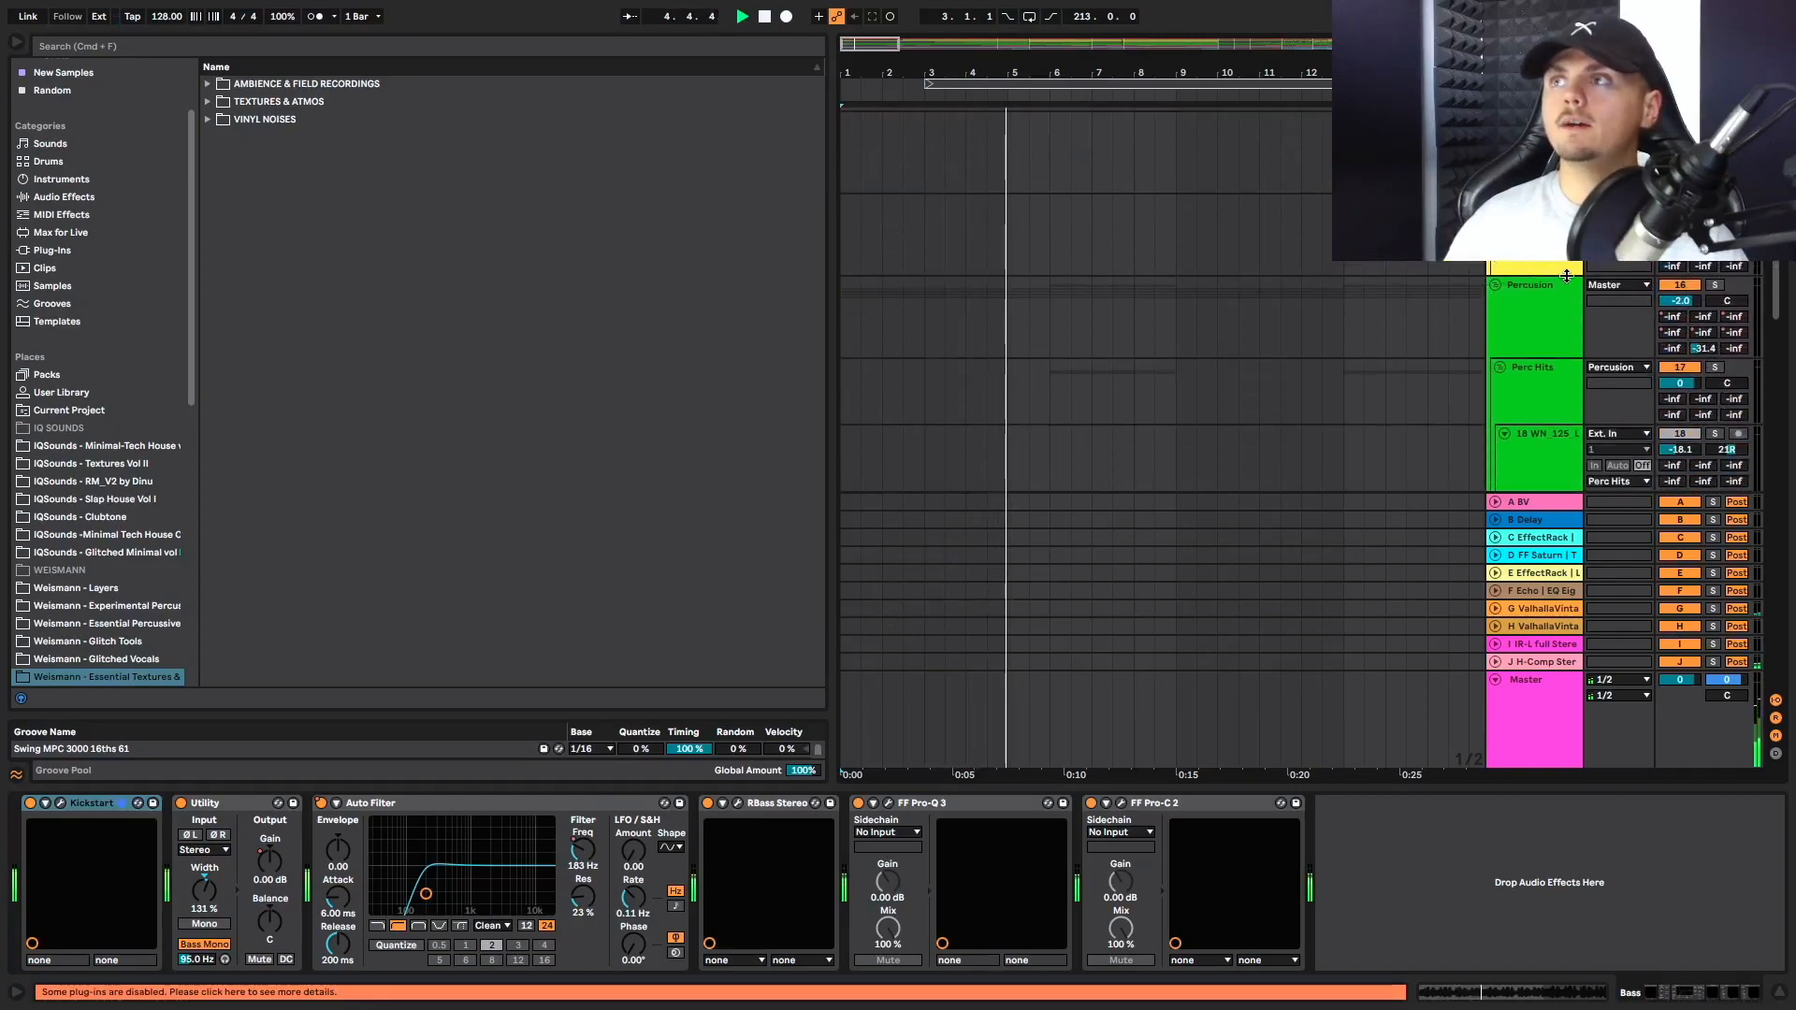
scroll(1299, 316, "down", 4)
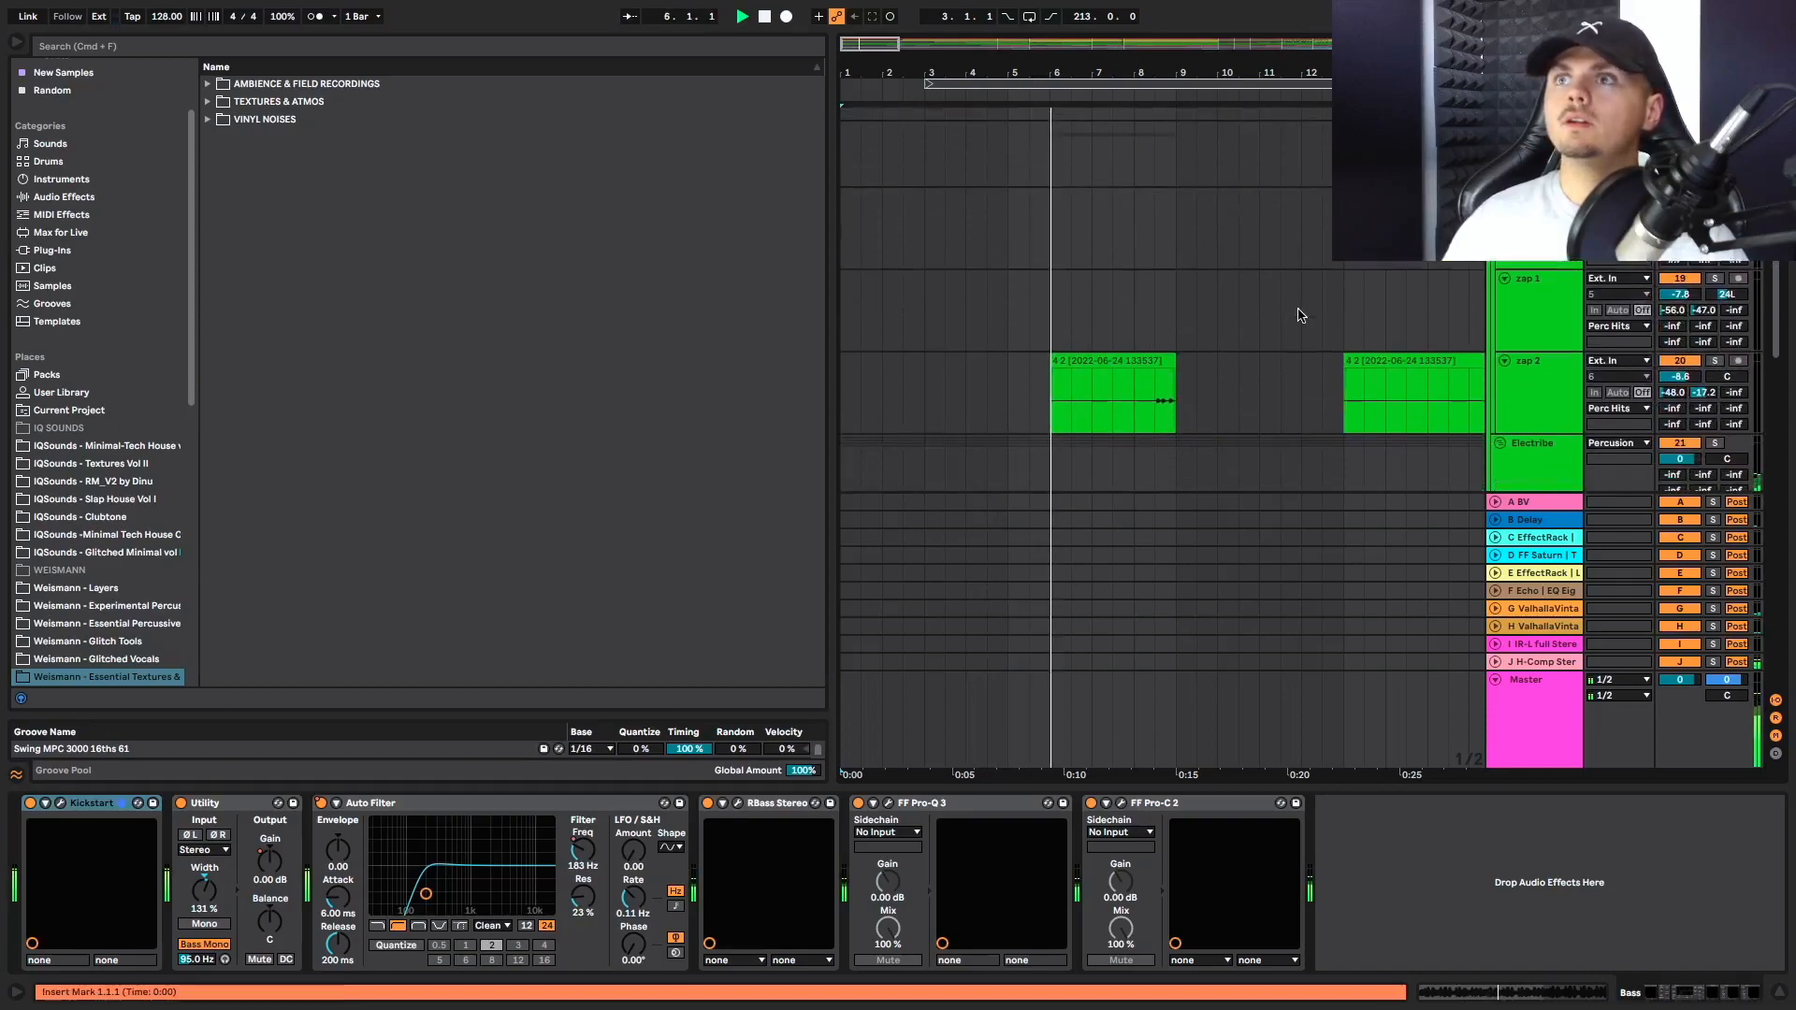
scroll(1299, 315, "down", 6)
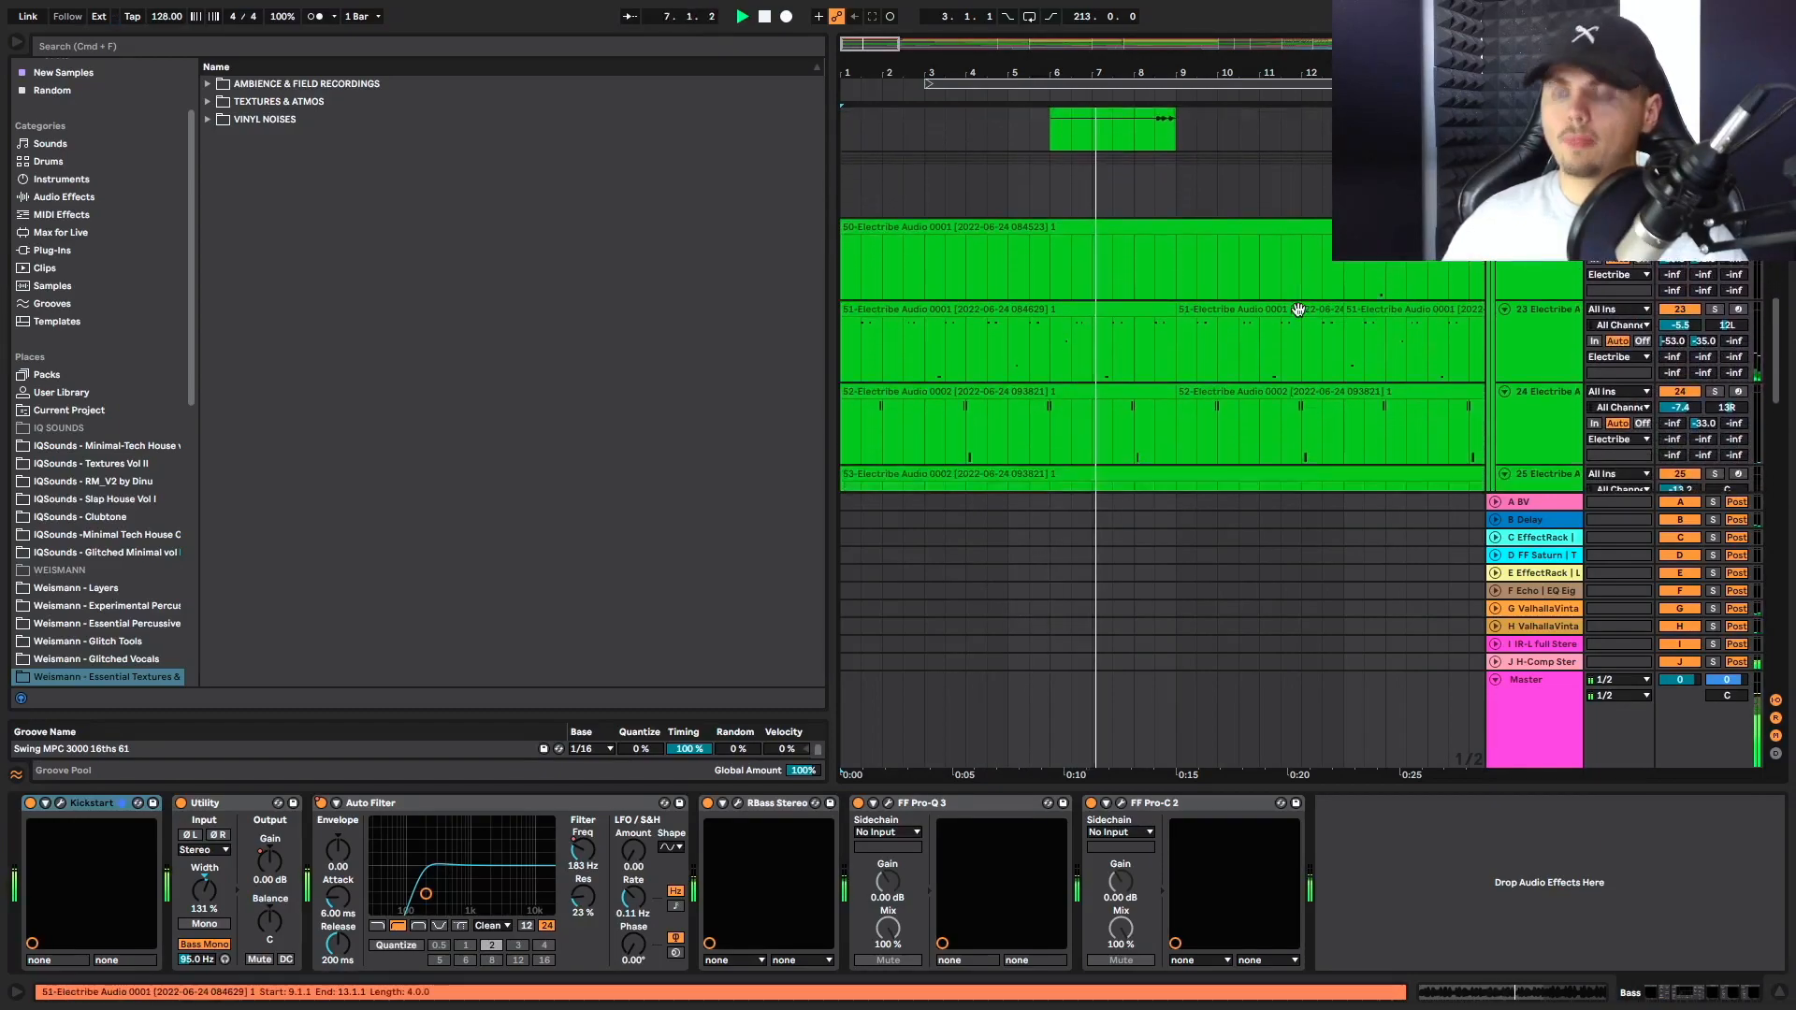
scroll(1299, 309, "down", 4)
scroll(1299, 309, "down", 2)
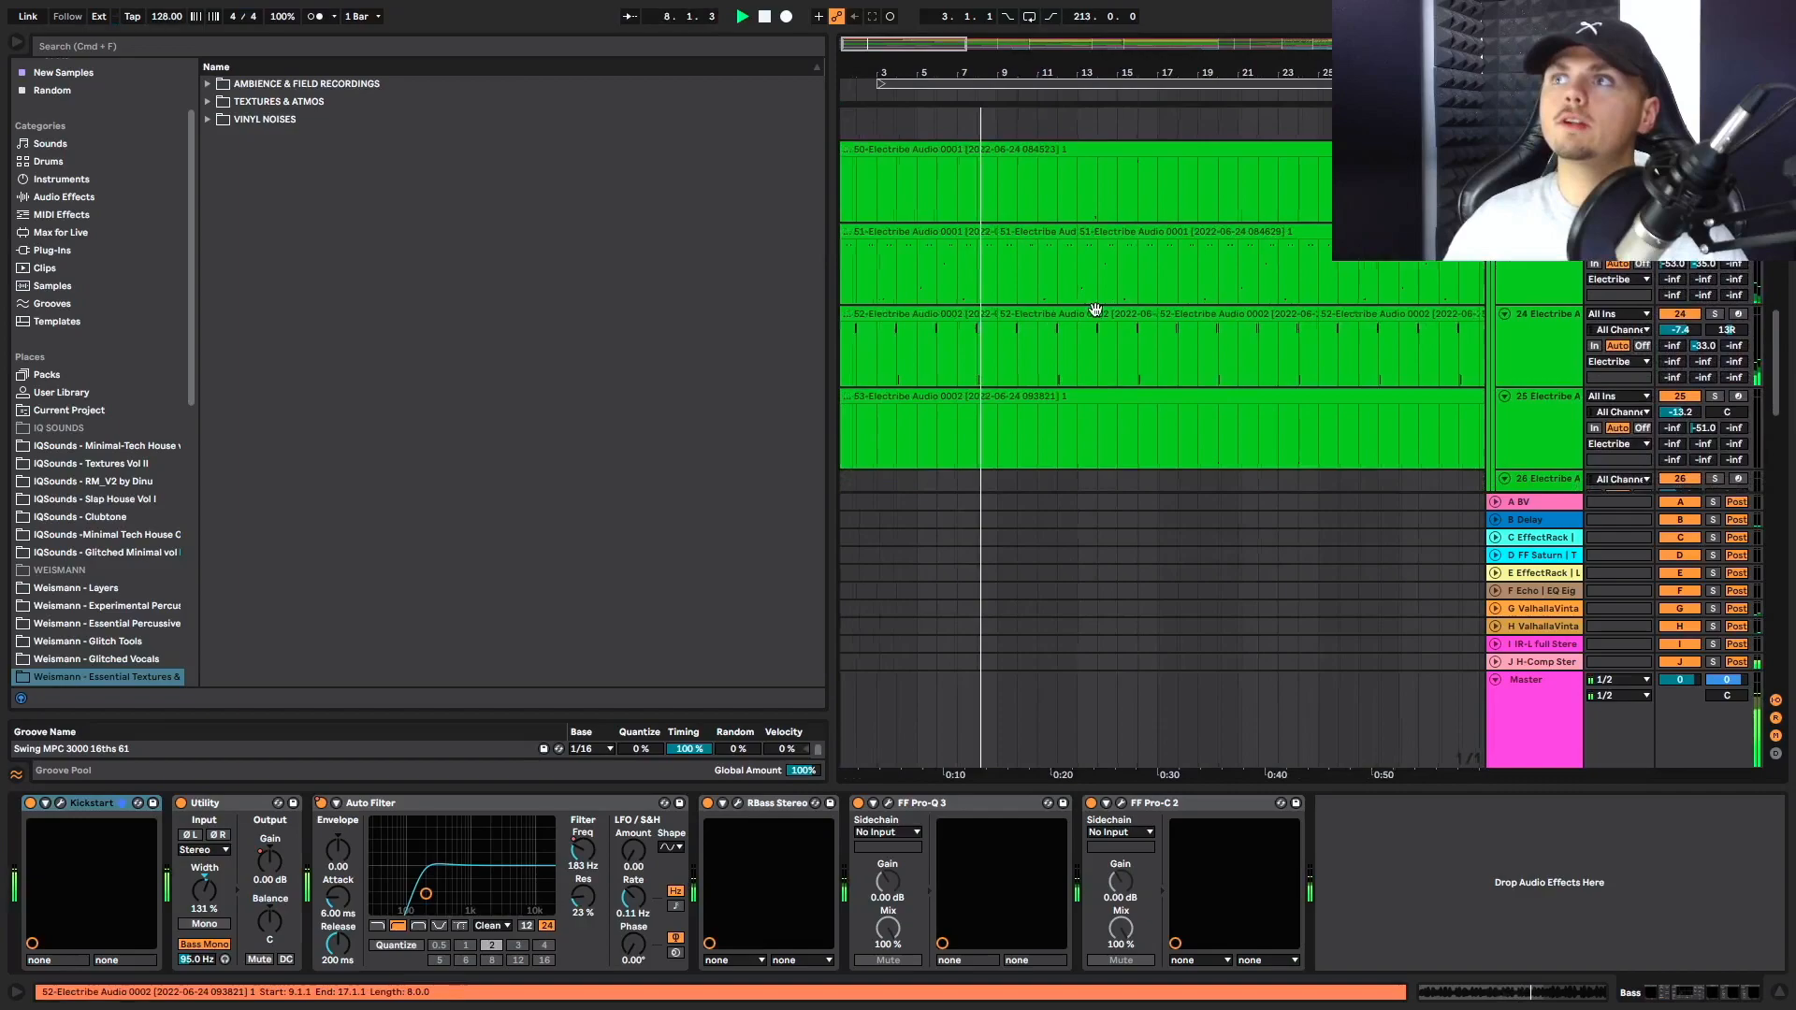
scroll(1097, 313, "up", 2)
scroll(1096, 314, "down", 1)
scroll(1097, 315, "up", 3)
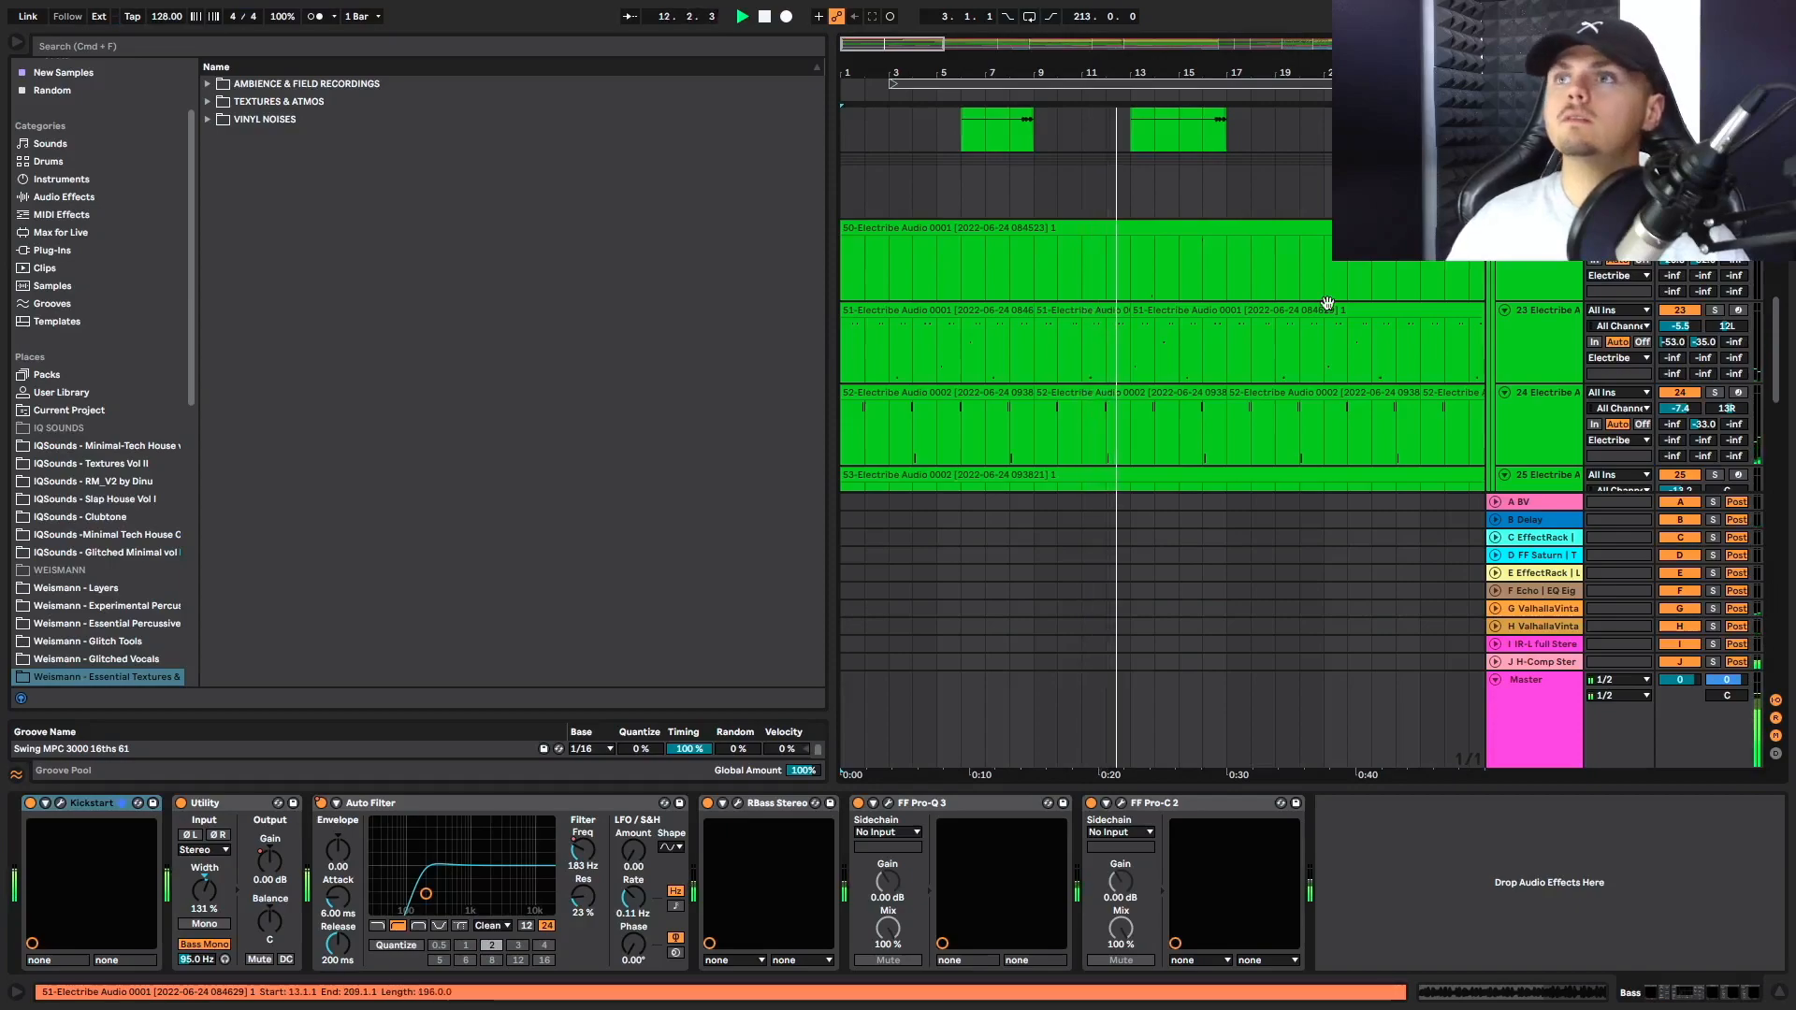
Examine the Whoo 1 clips in the Synths/Gear group while the intro plays
scroll(1210, 305, "down", 6)
scroll(1231, 321, "down", 3)
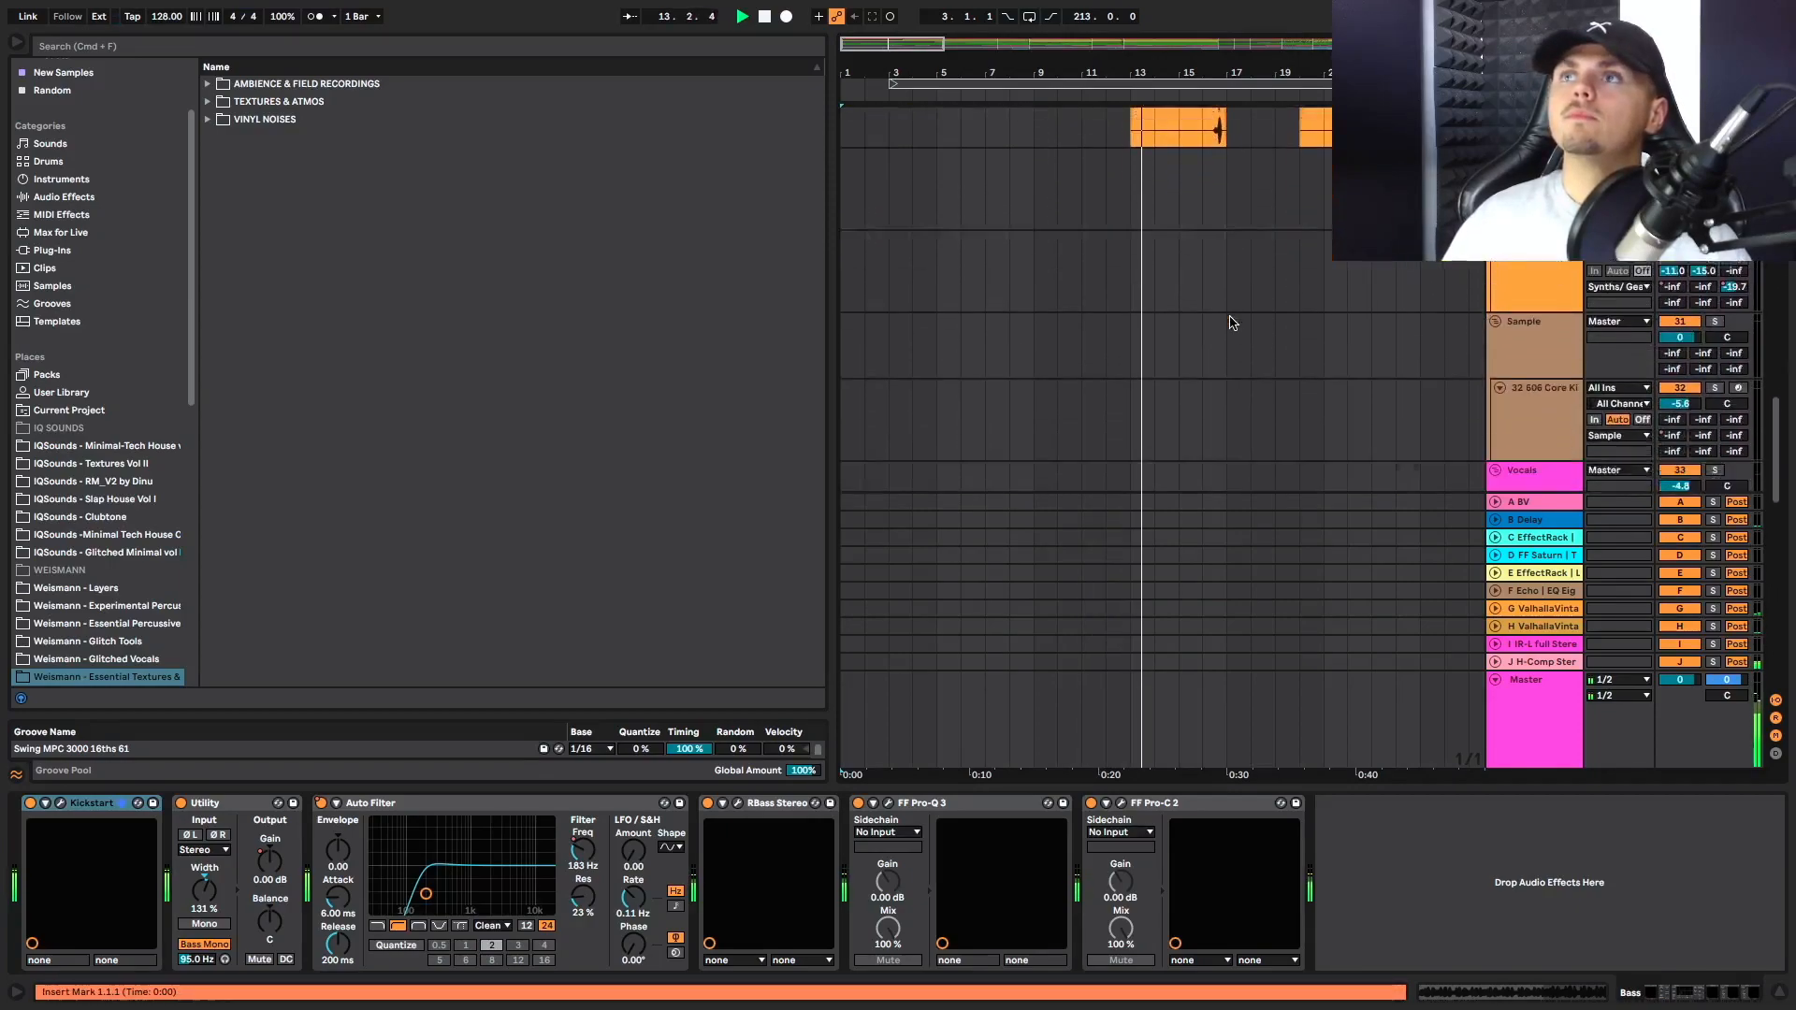
scroll(1231, 309, "up", 6)
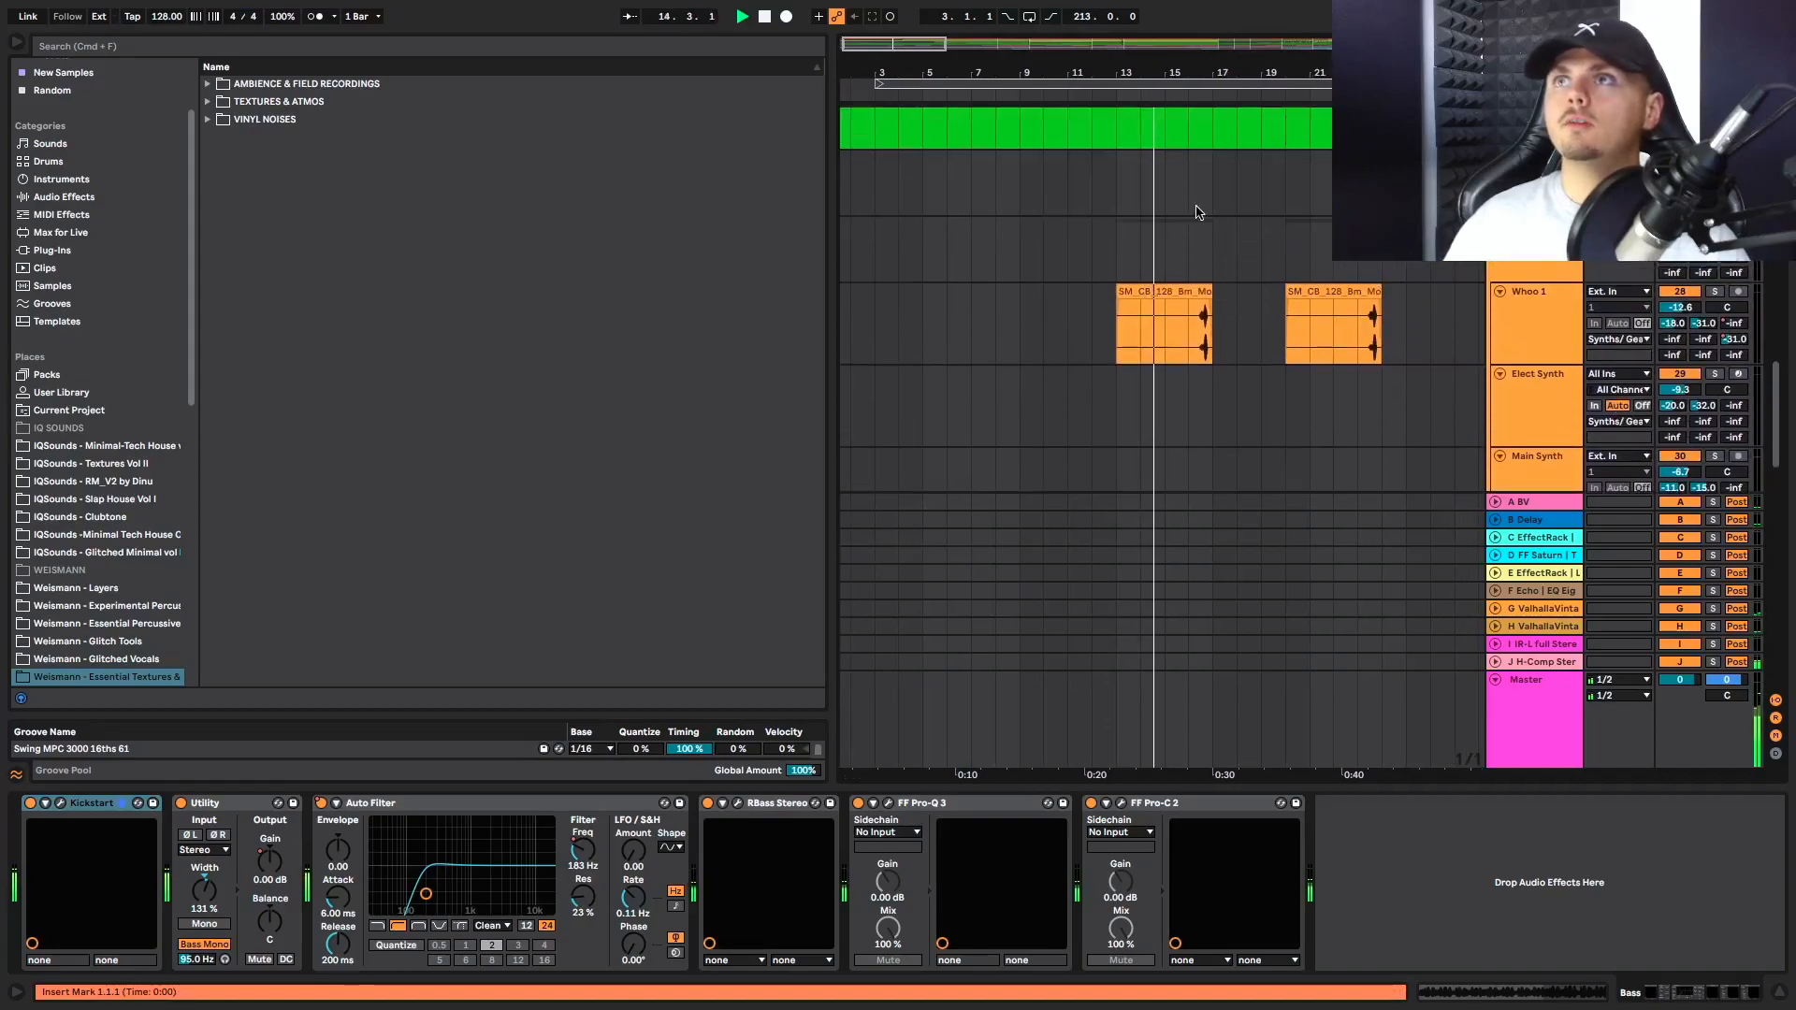
scroll(1216, 363, "right", 2)
left_click(1170, 361)
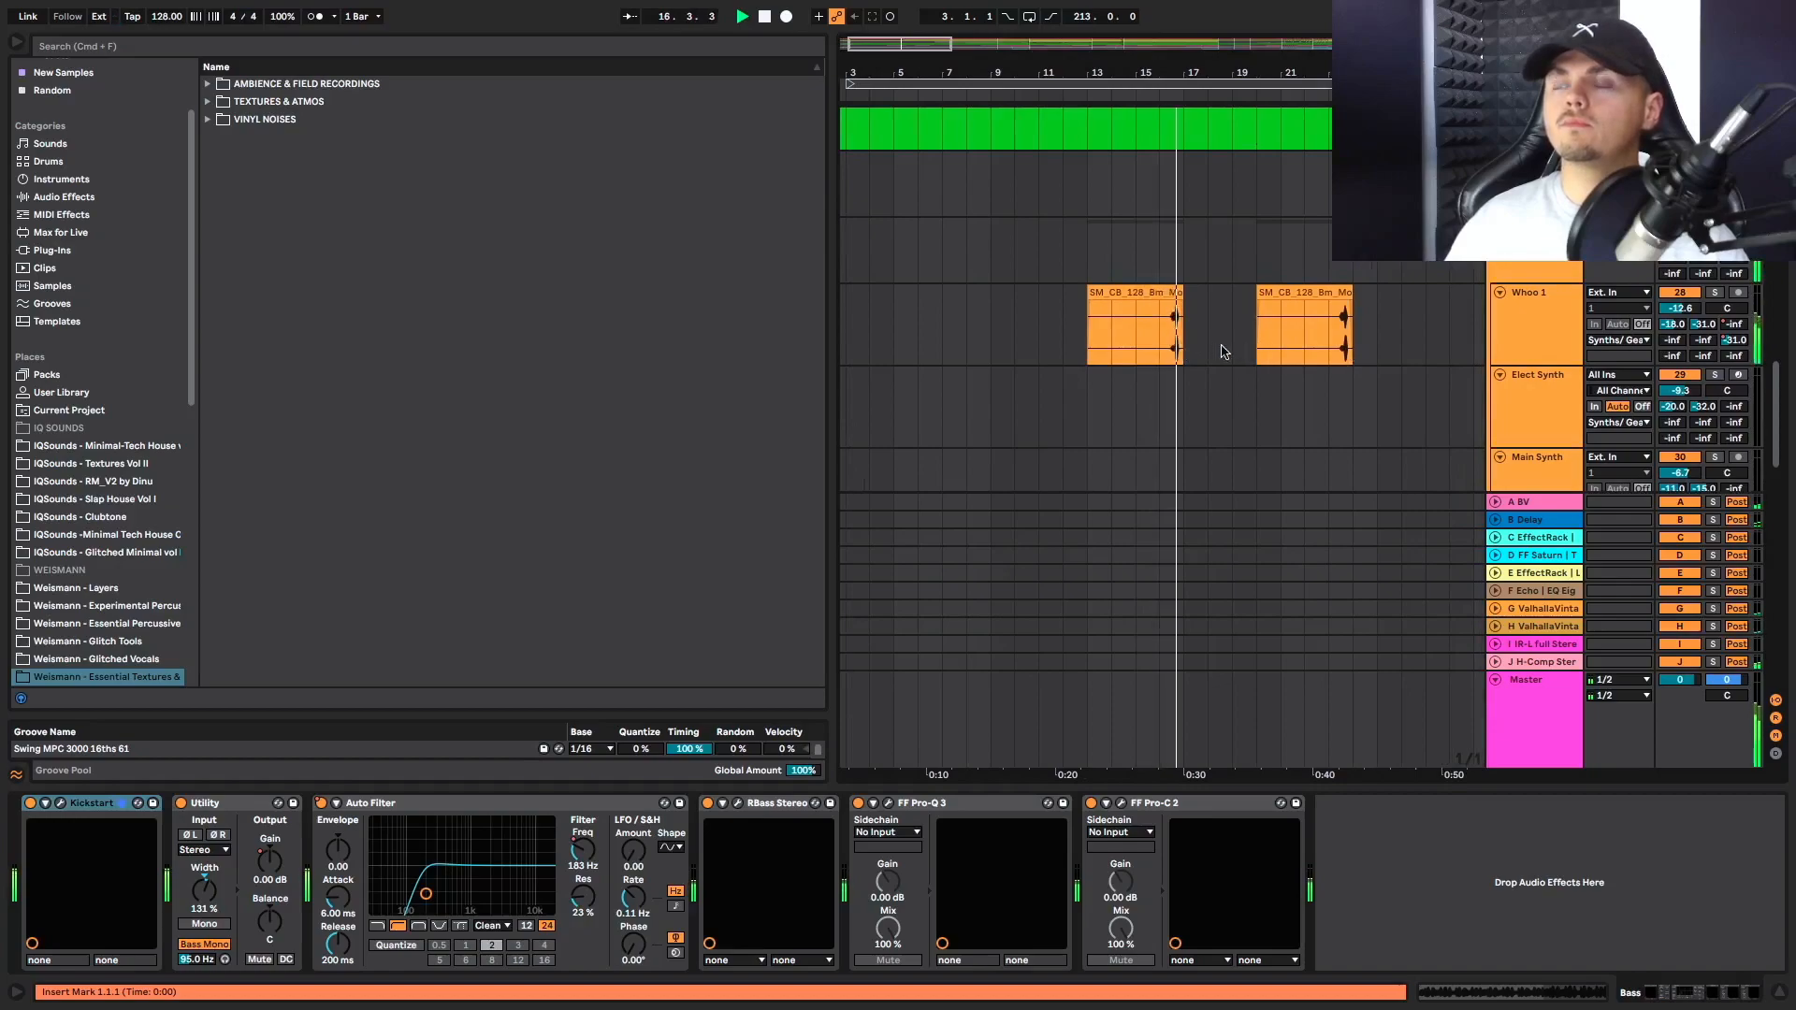
scroll(1160, 360, "up", 1)
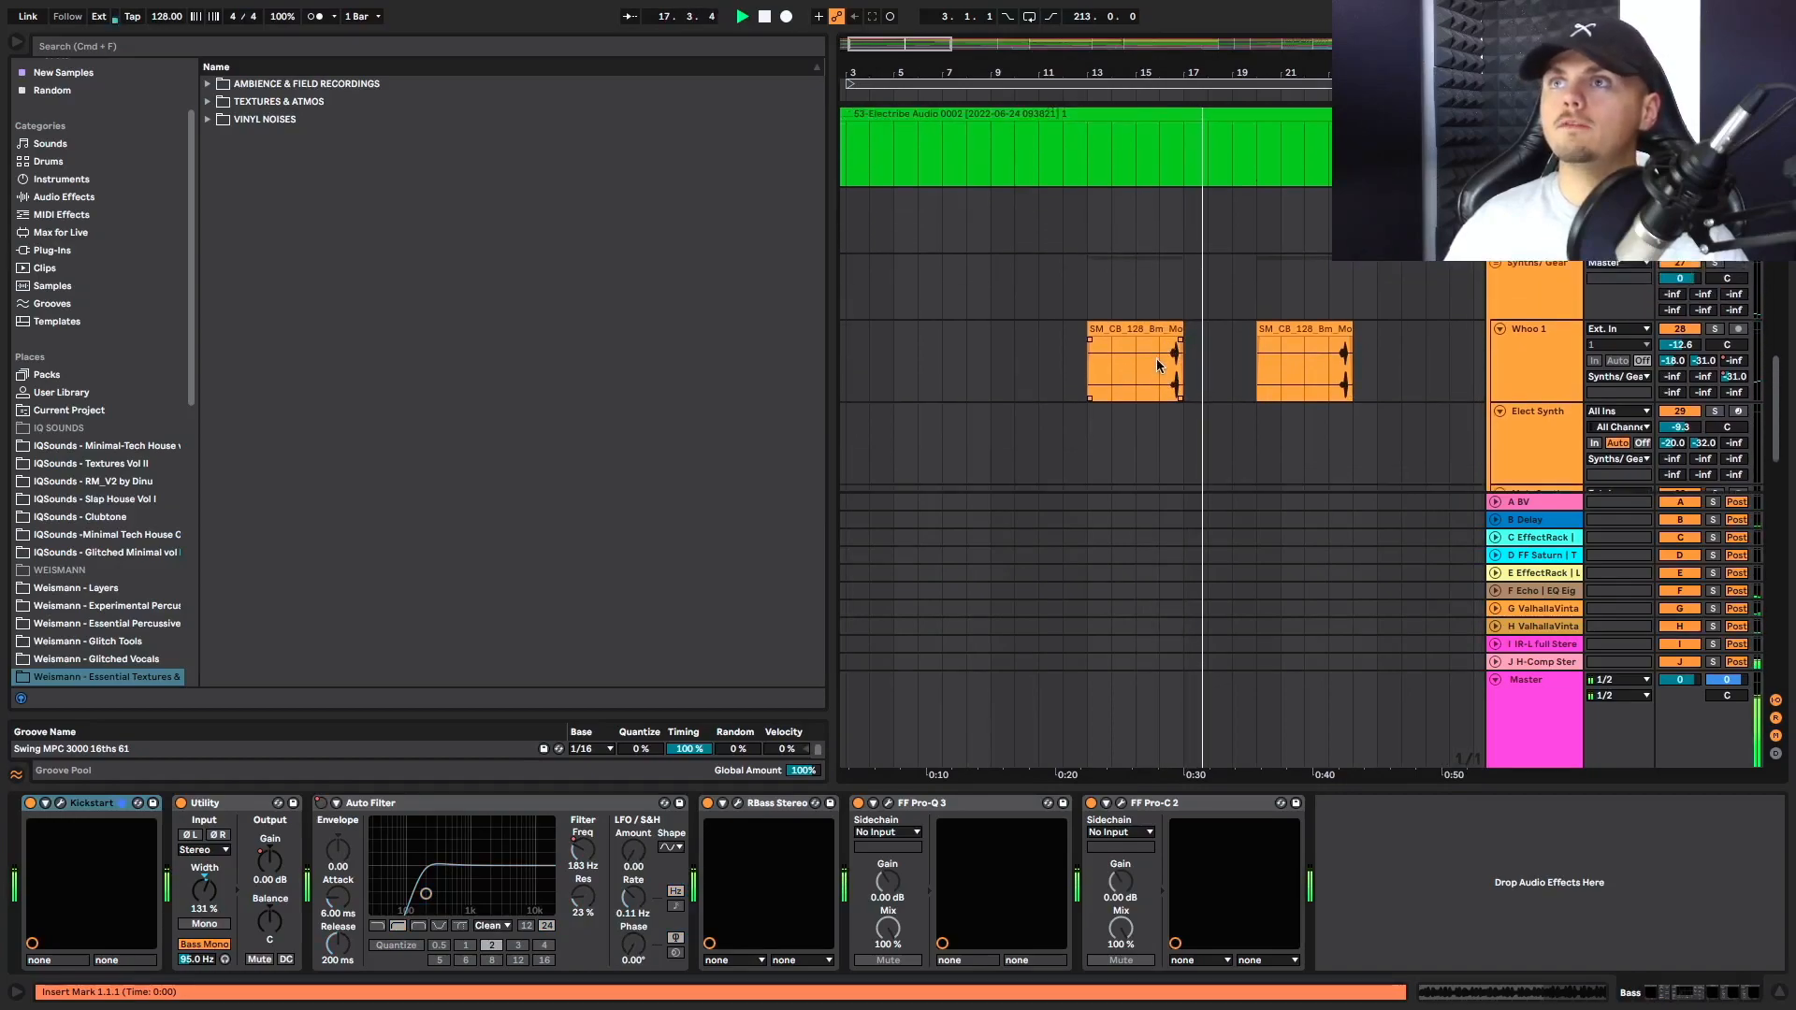
scroll(1158, 366, "up", 7)
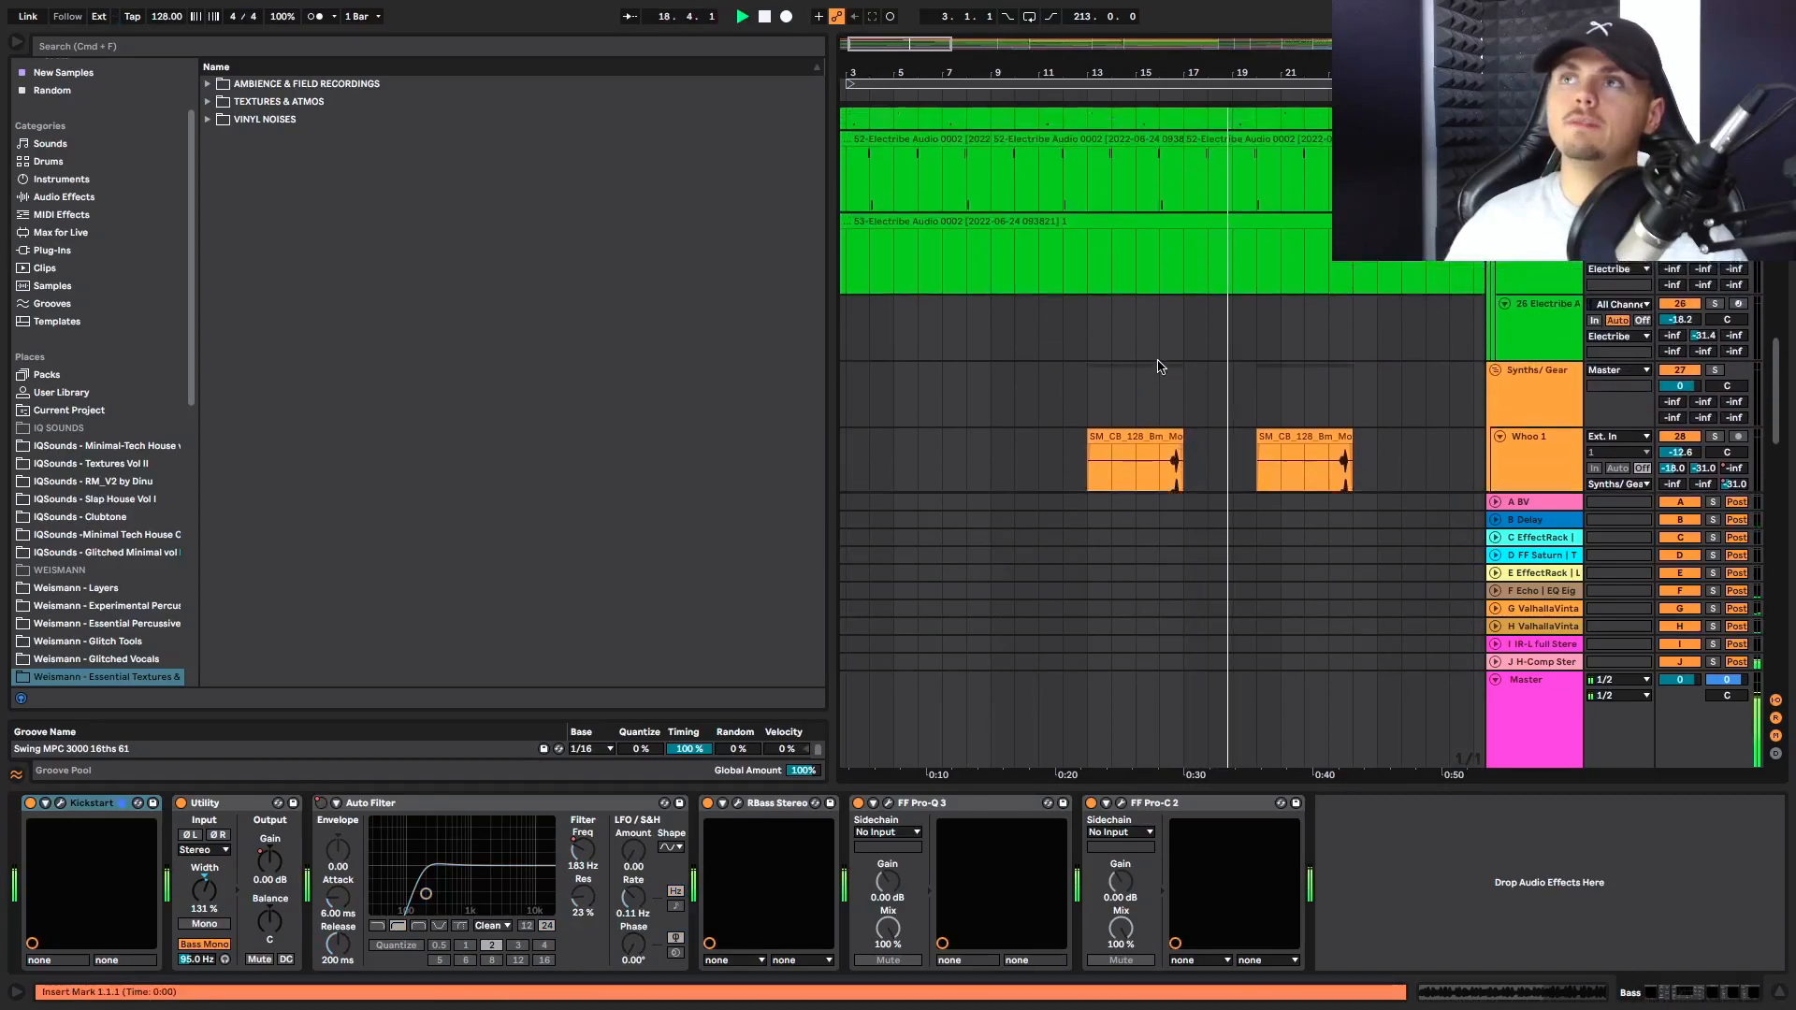
Examine the Textures clips and the first Main Vox clips during playback
scroll(1176, 360, "down", 12)
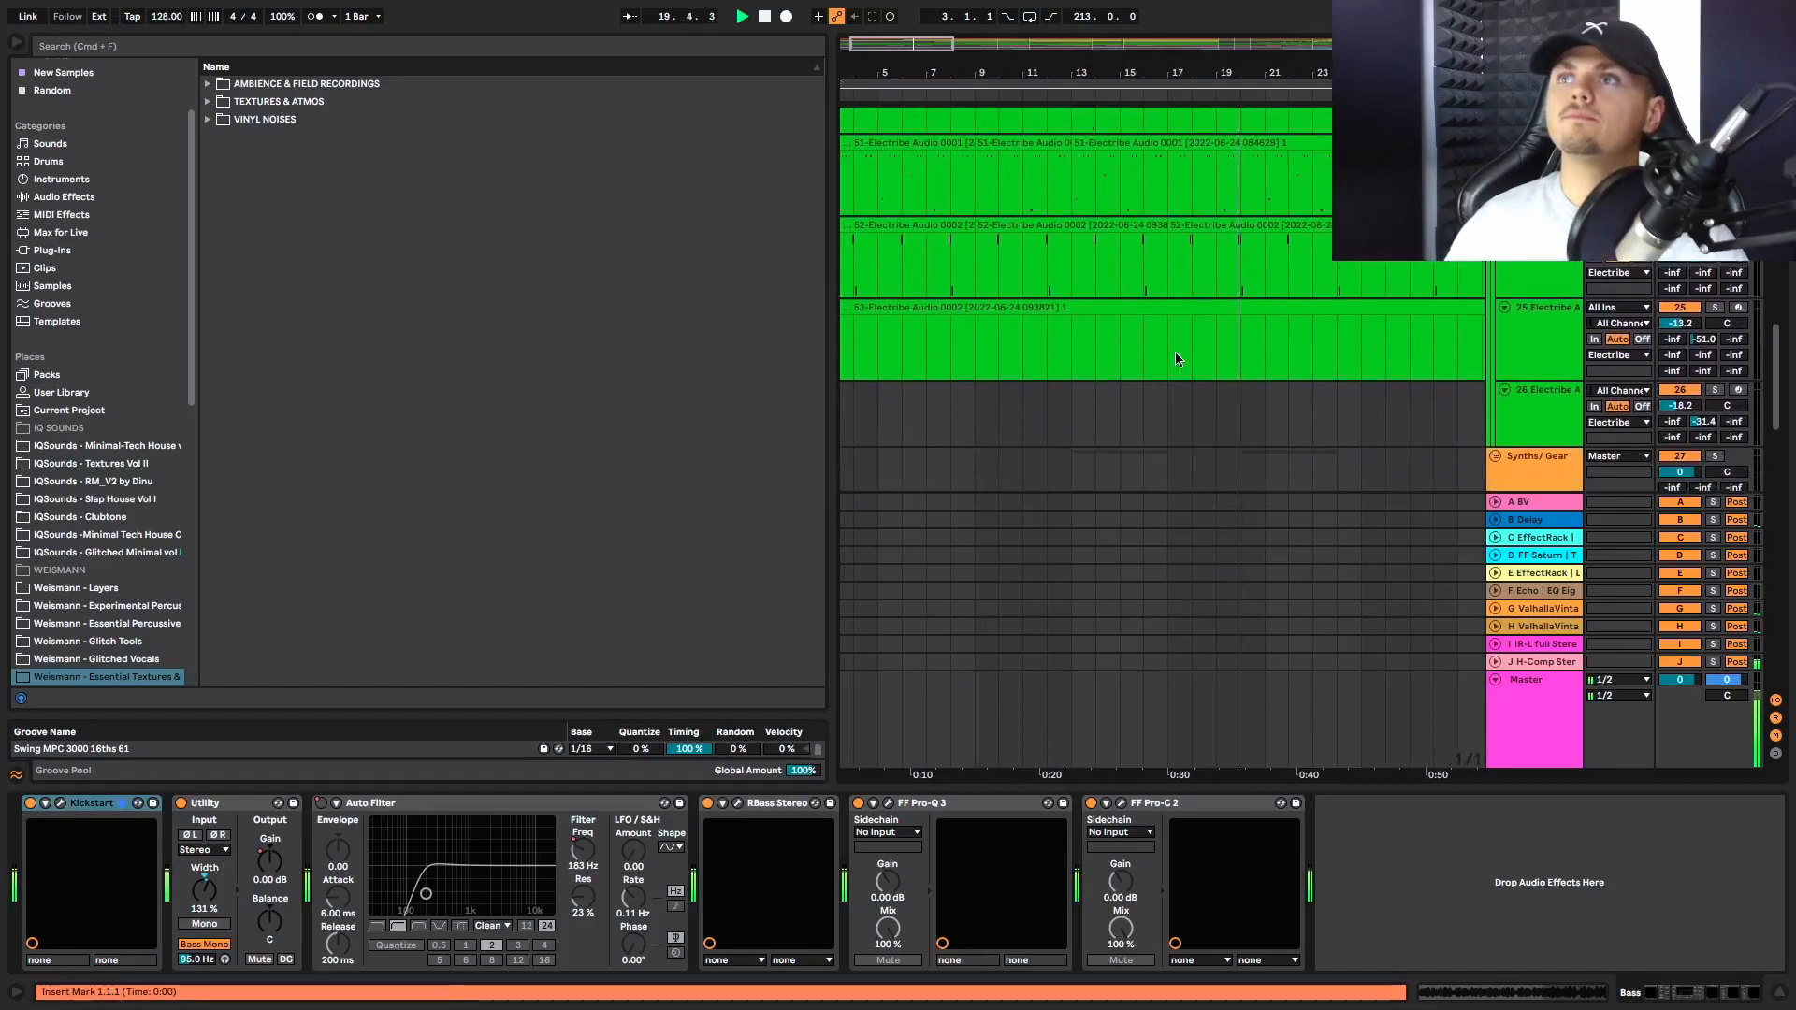
scroll(1181, 359, "down", 6)
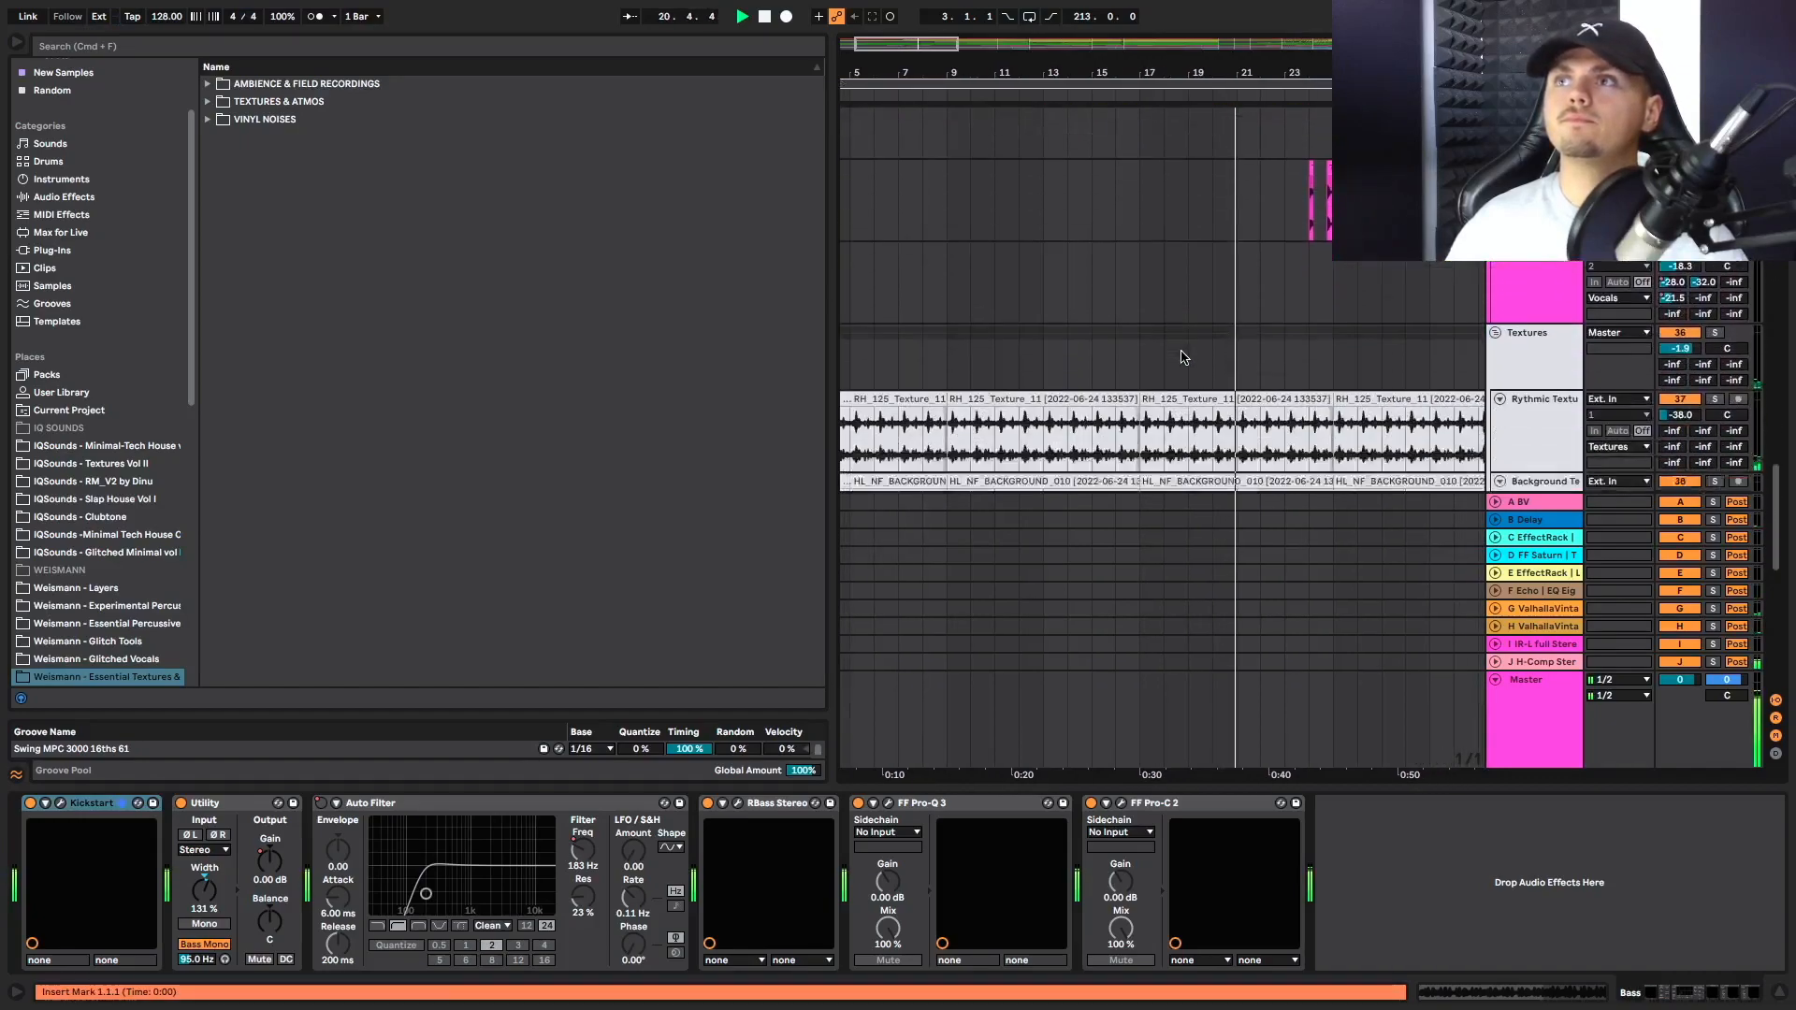
scroll(1283, 333, "right", 4)
scroll(1284, 332, "up", 3)
scroll(1151, 330, "up", 12)
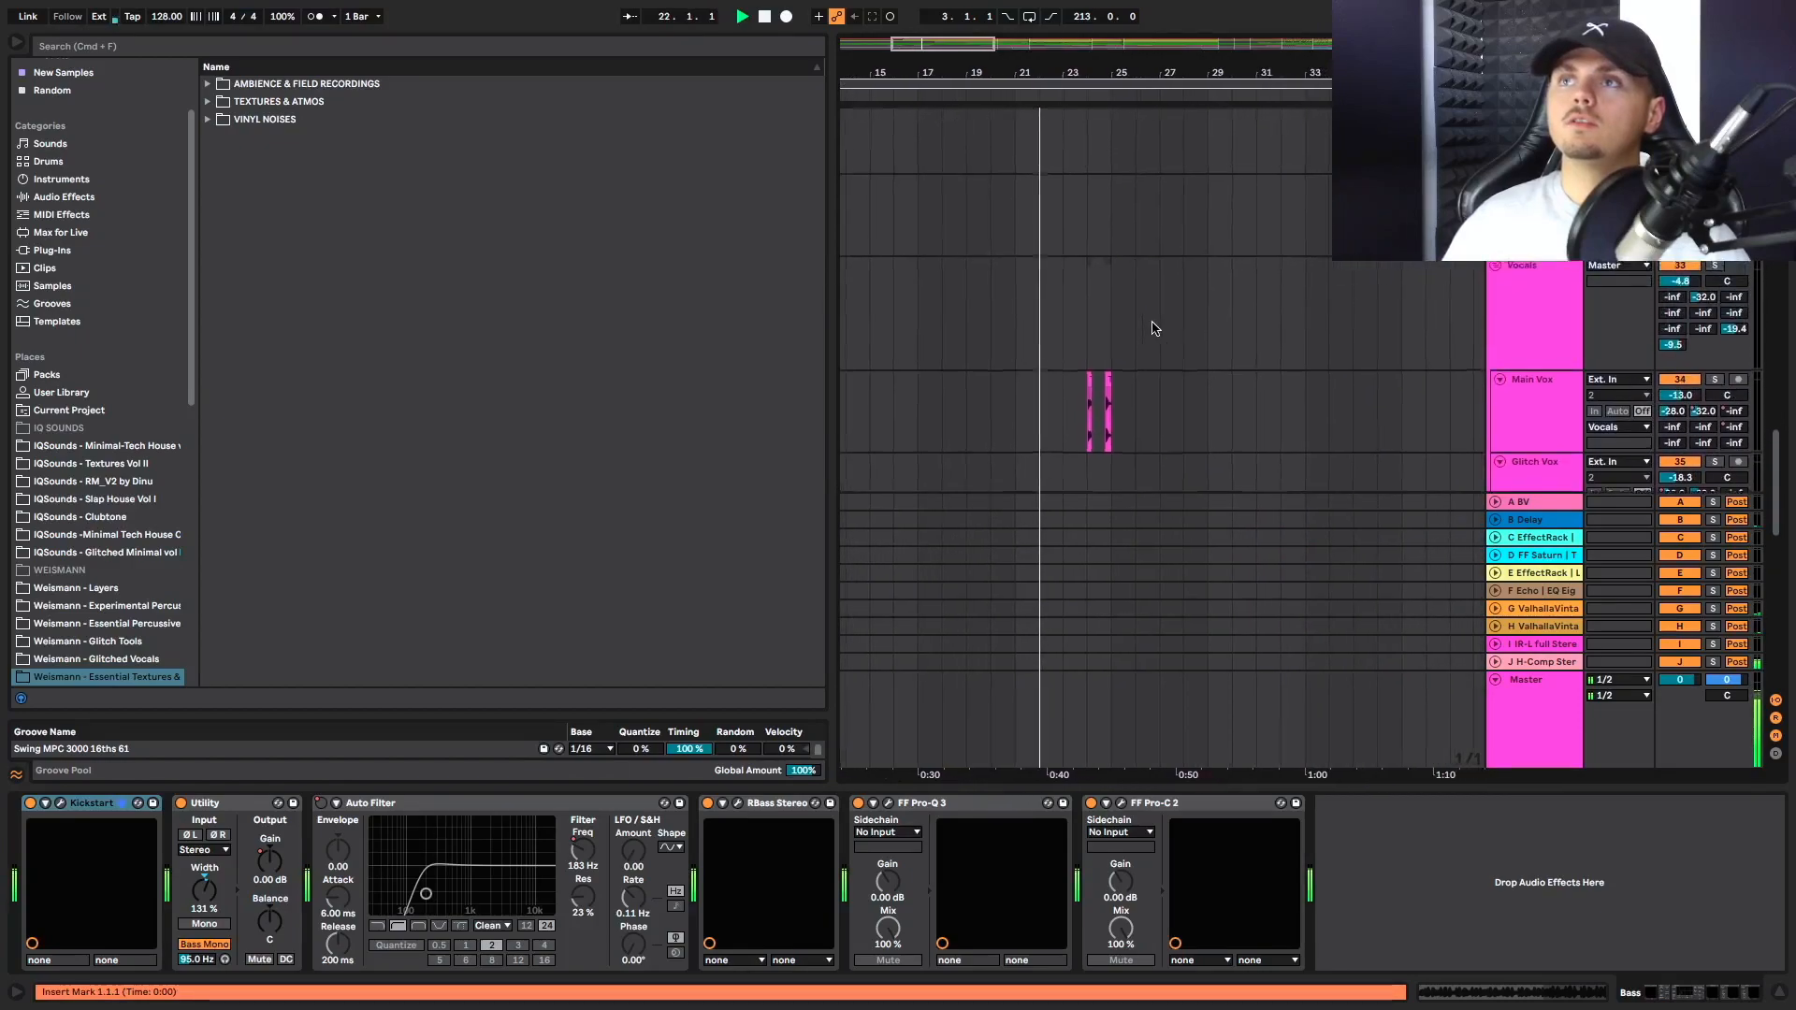
Restart playback from bar 16 and examine the kick, bass, clap and 808 hat clips around bar 17
scroll(1147, 329, "left", 4)
scroll(1147, 329, "up", 5)
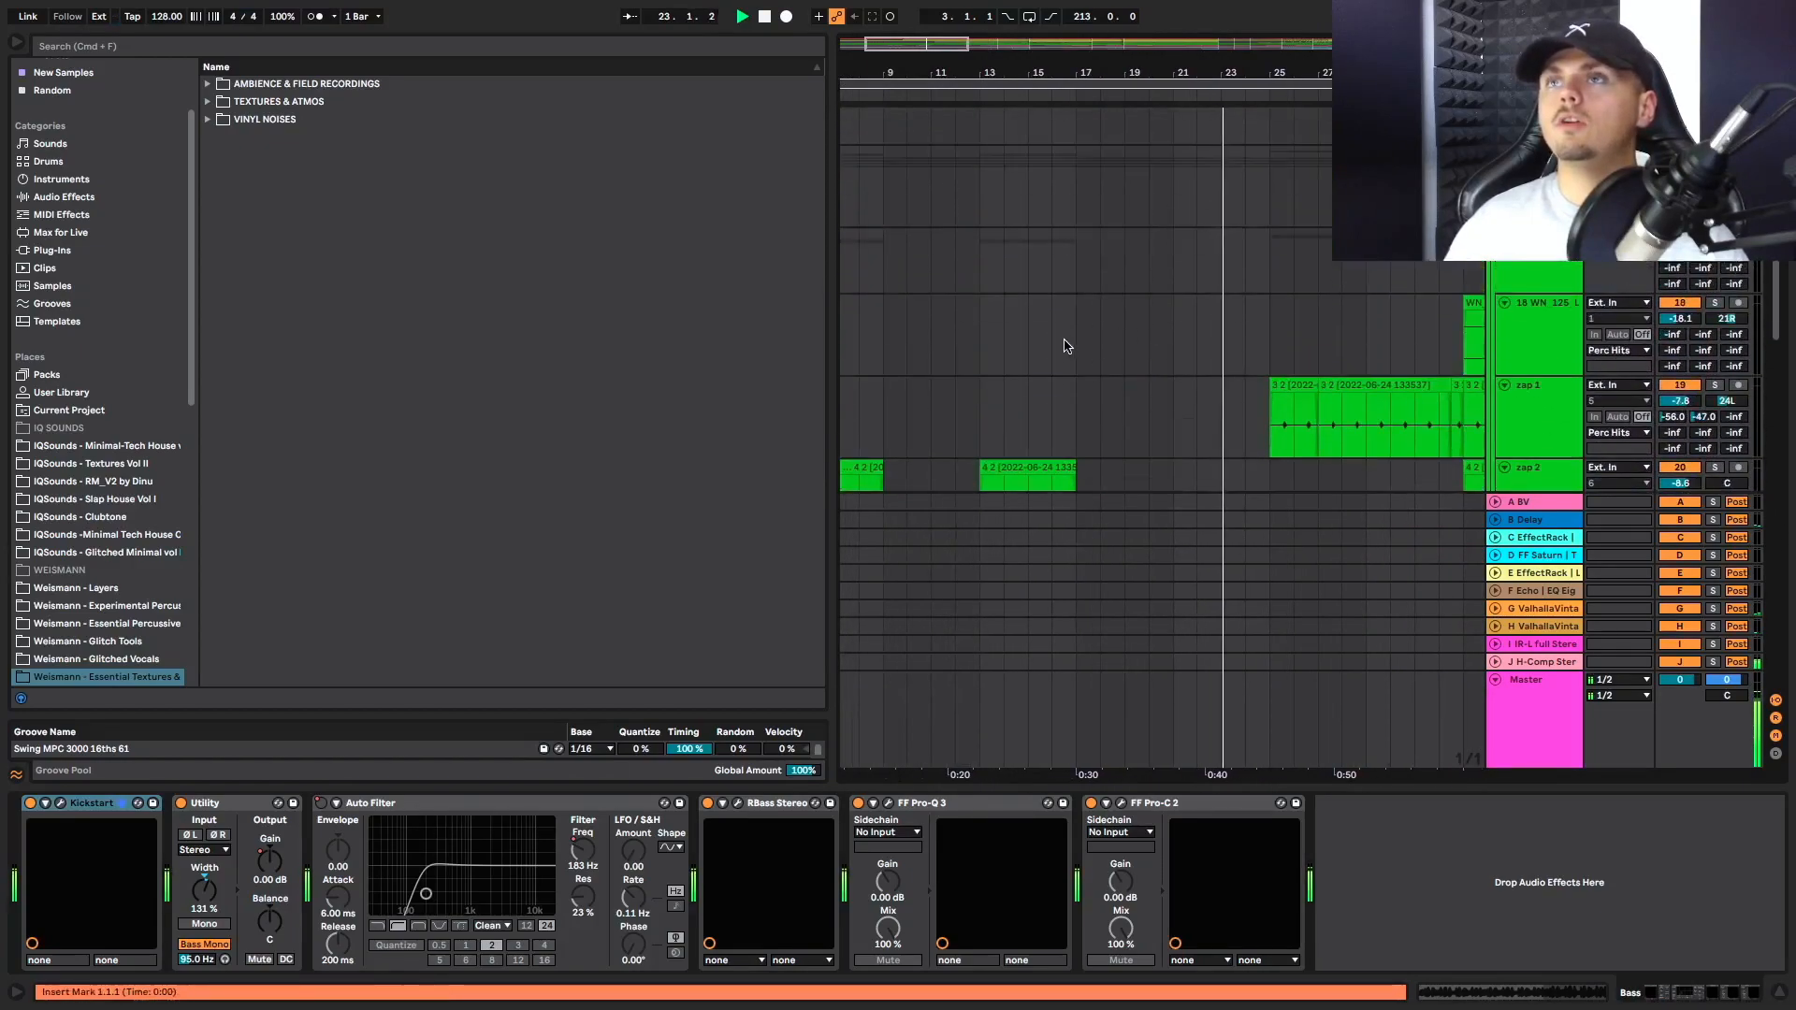
left_click(1051, 346)
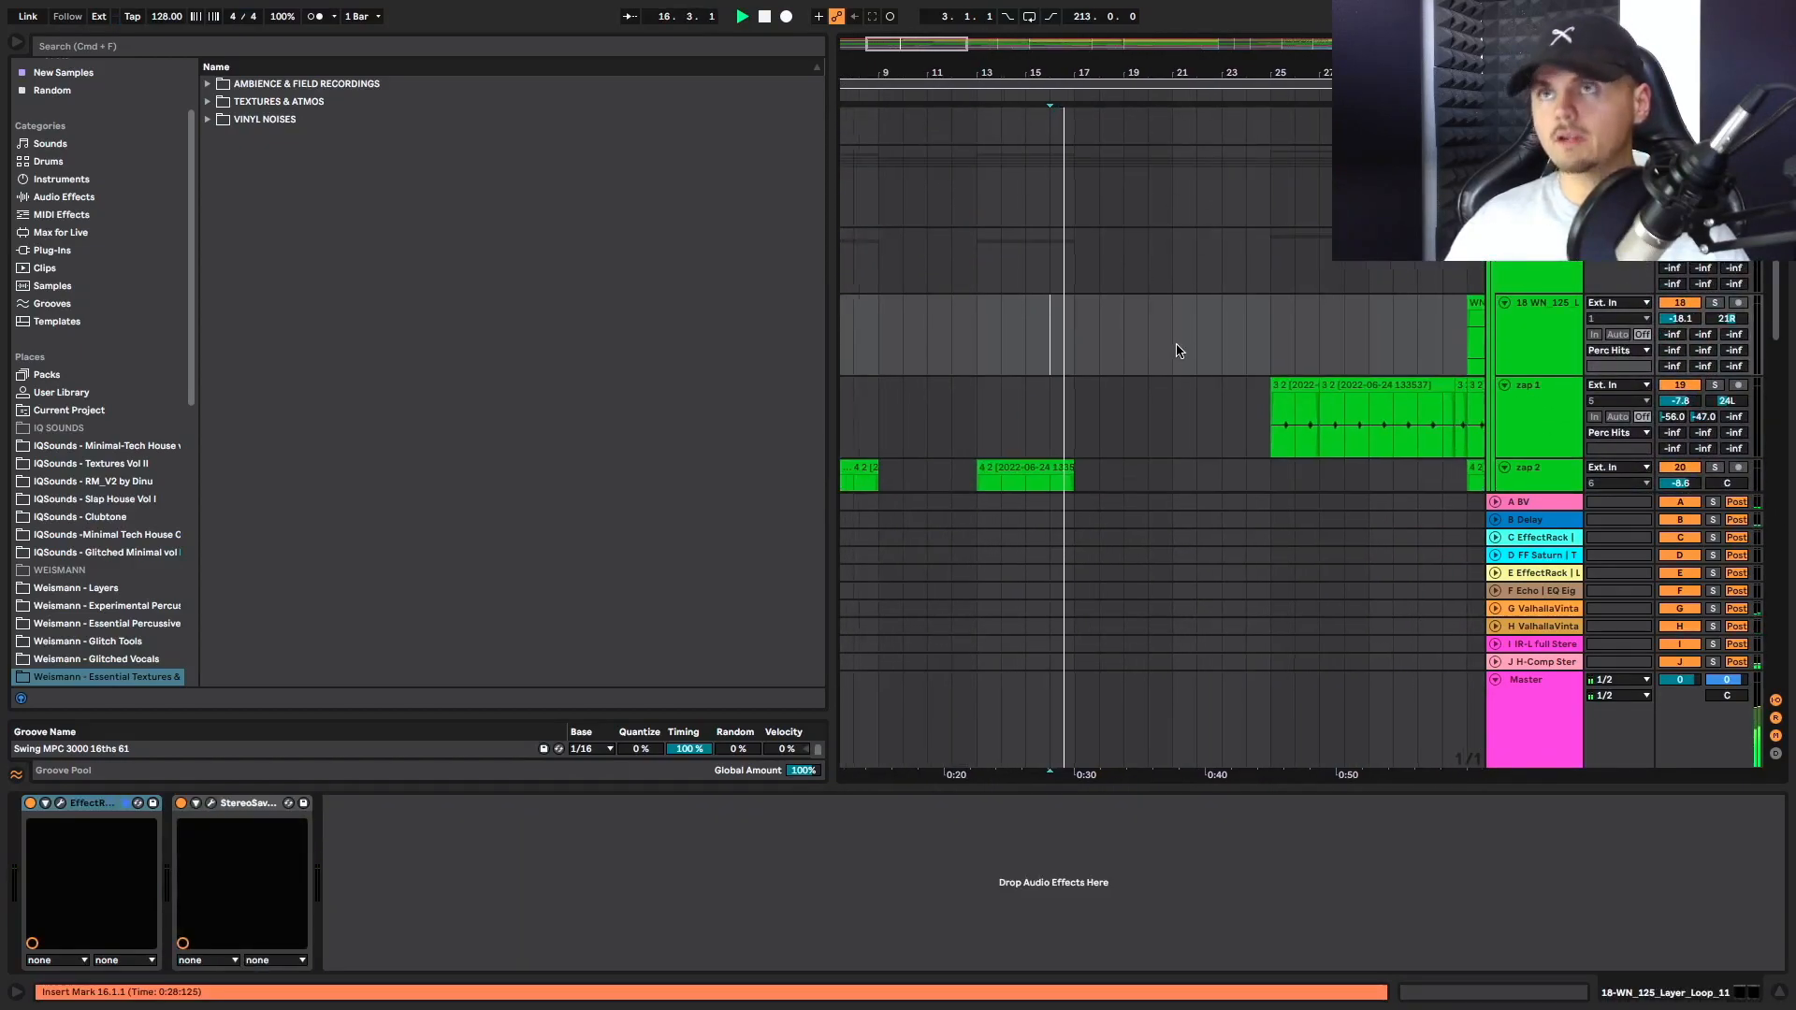
scroll(1177, 349, "up", 2)
scroll(1107, 346, "up", 6)
scroll(1106, 346, "up", 4)
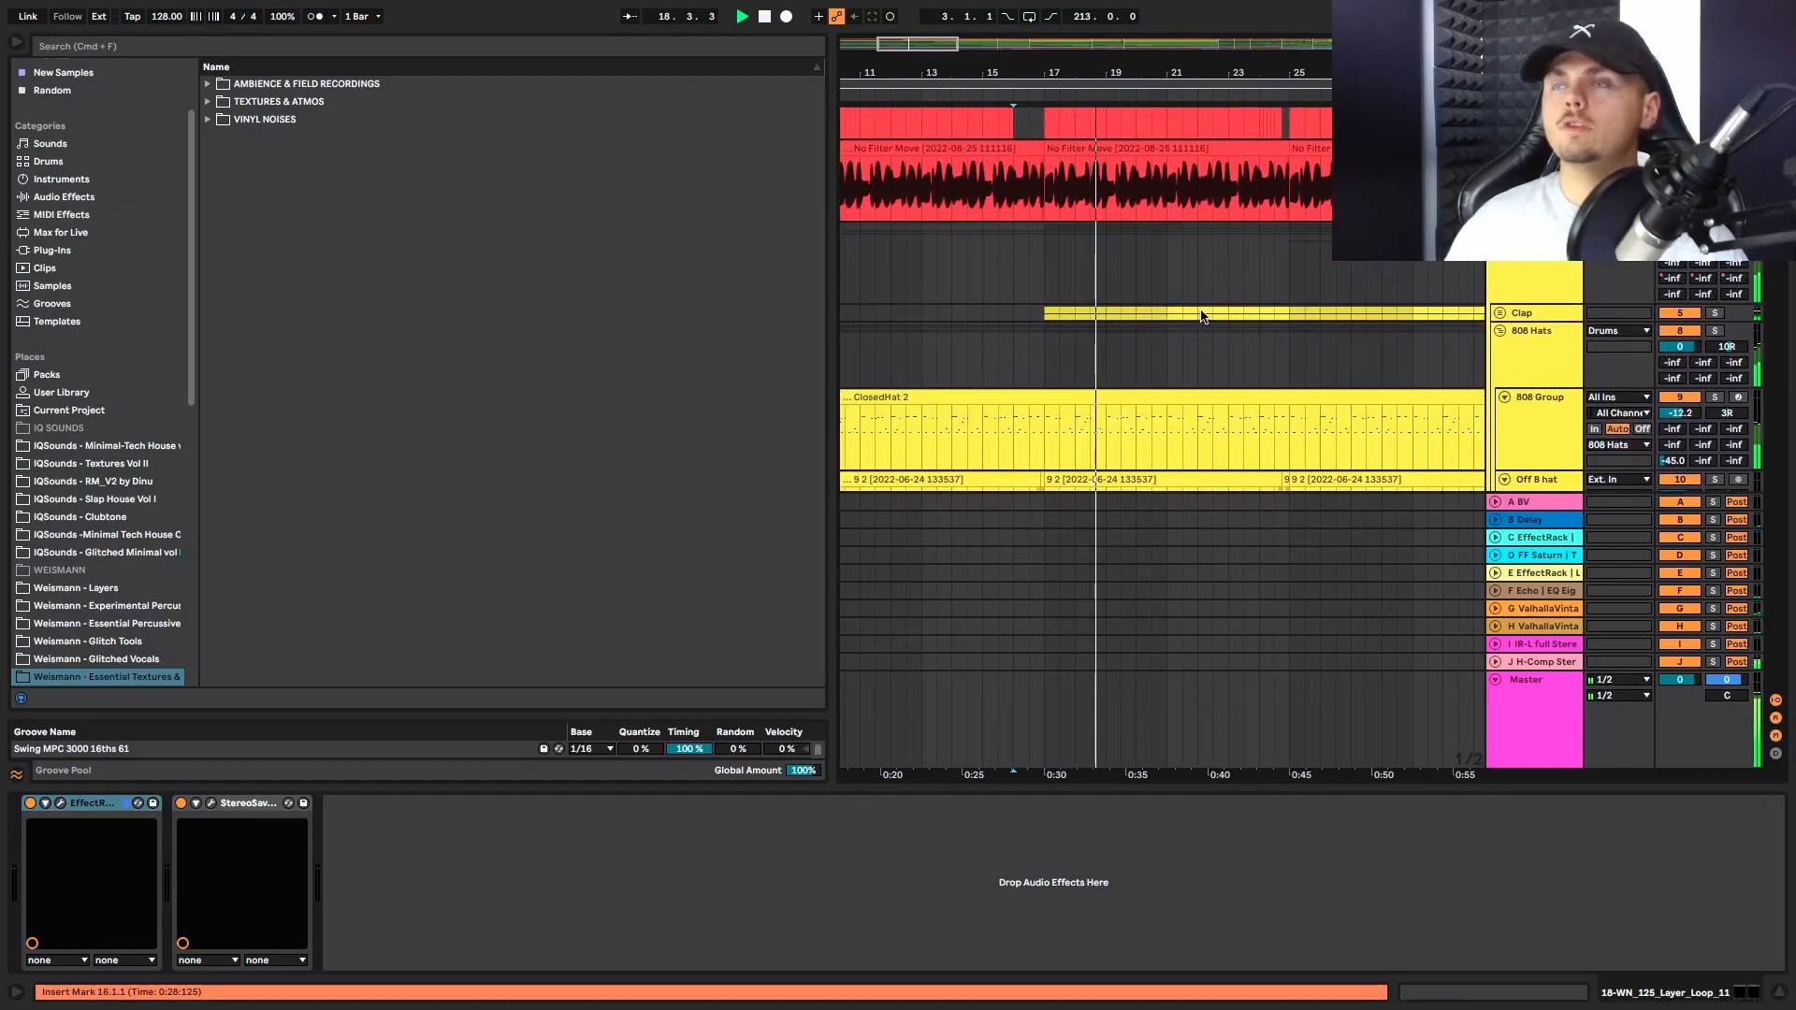
scroll(1204, 316, "up", 2)
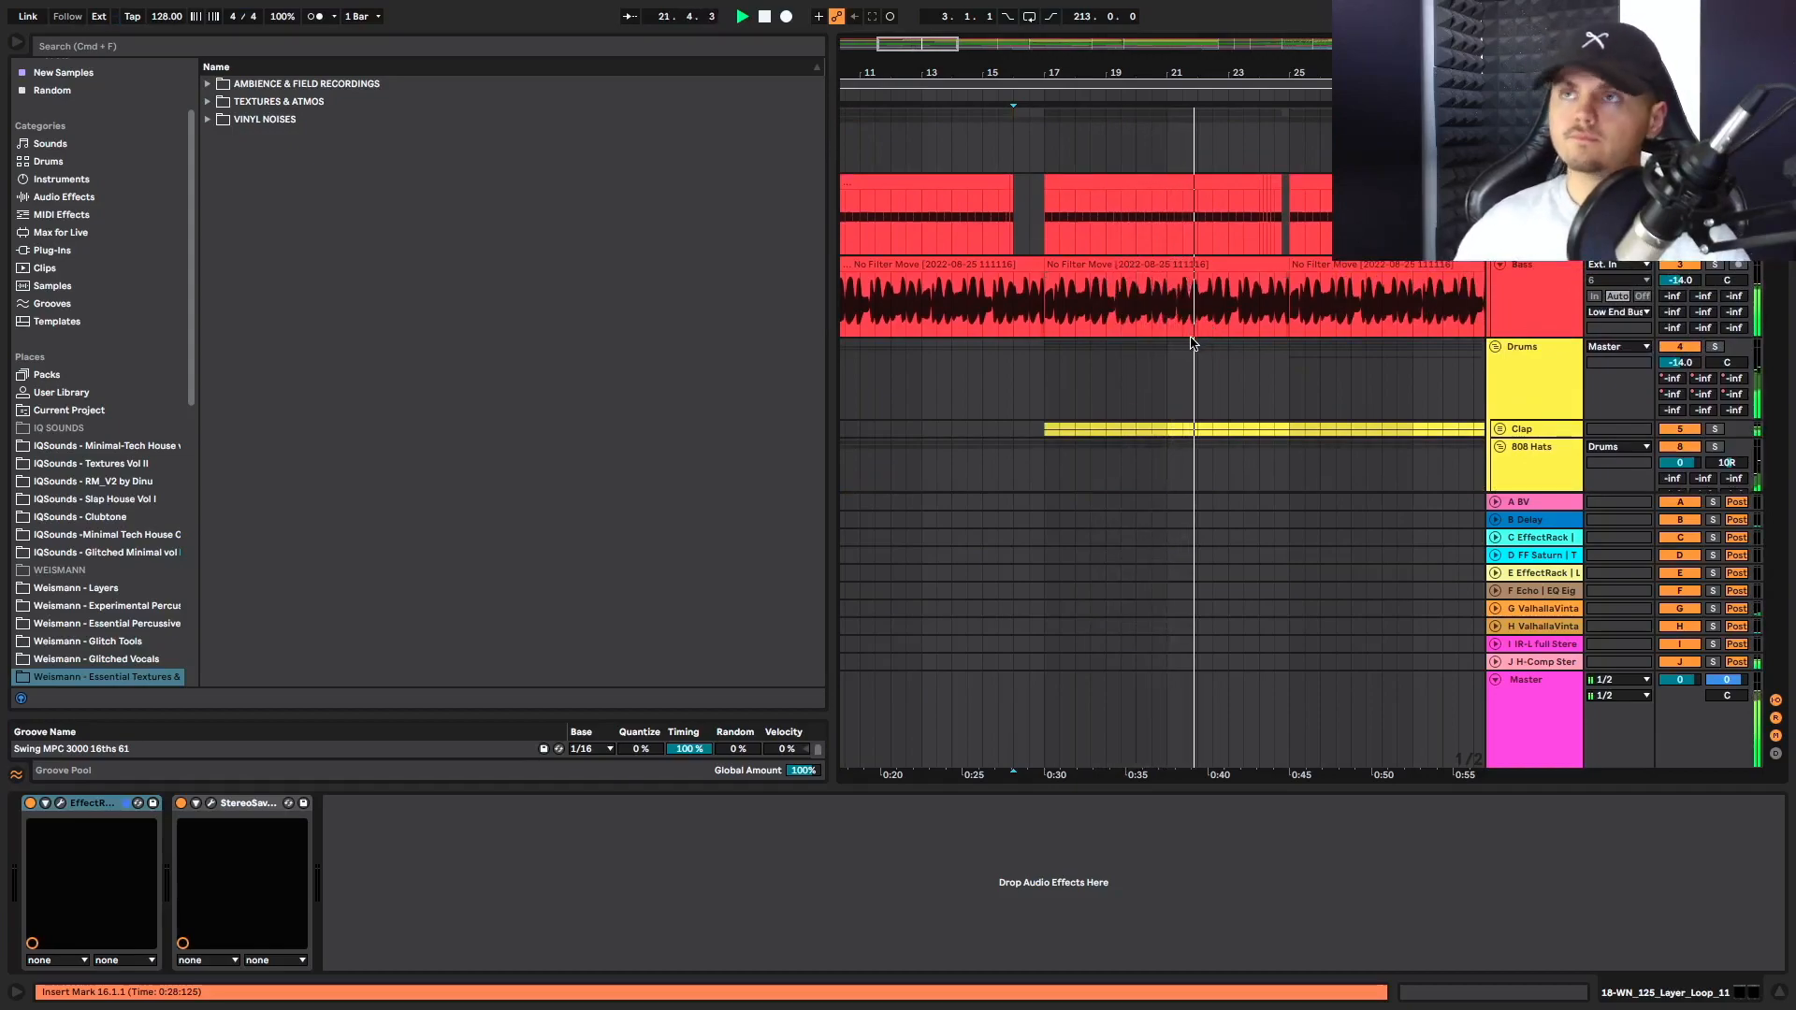
Follow the kick, bass and drum clips through bars 22 to 25 during playback
scroll(1251, 327, "down", 2)
scroll(1267, 346, "up", 2)
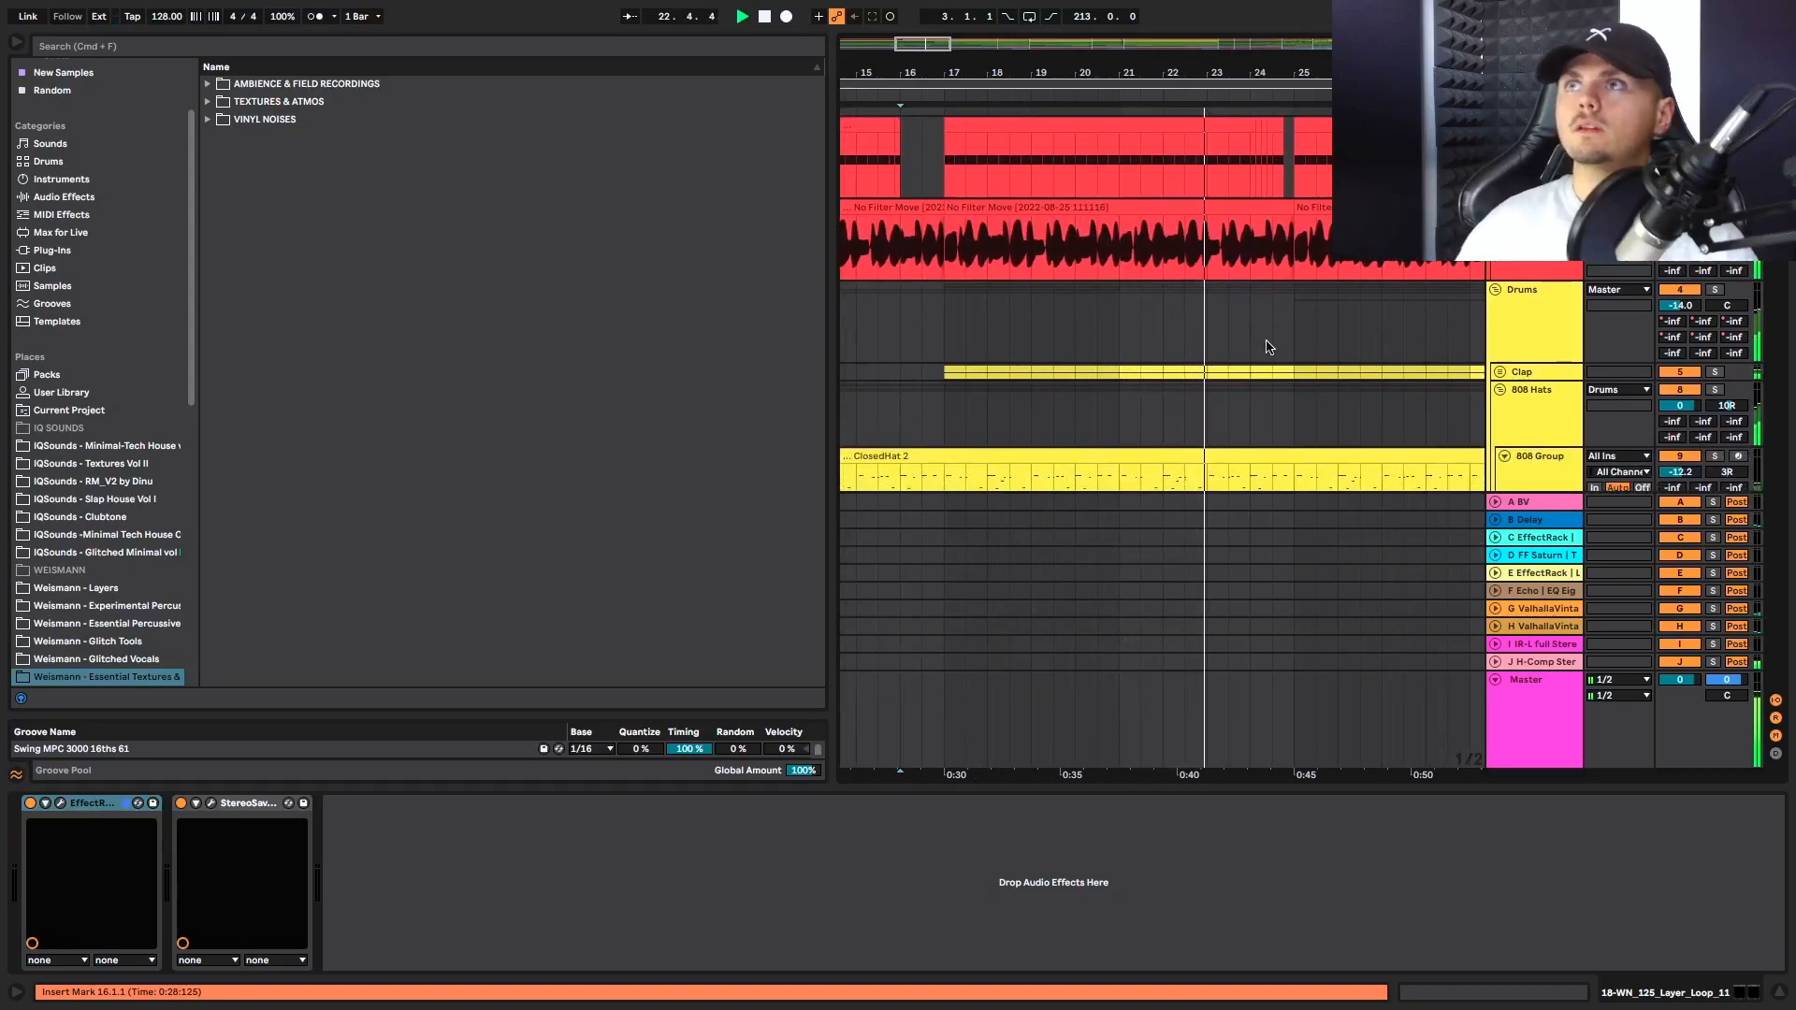
scroll(1267, 347, "right", 2)
scroll(1267, 347, "down", 1)
scroll(1267, 347, "up", 1)
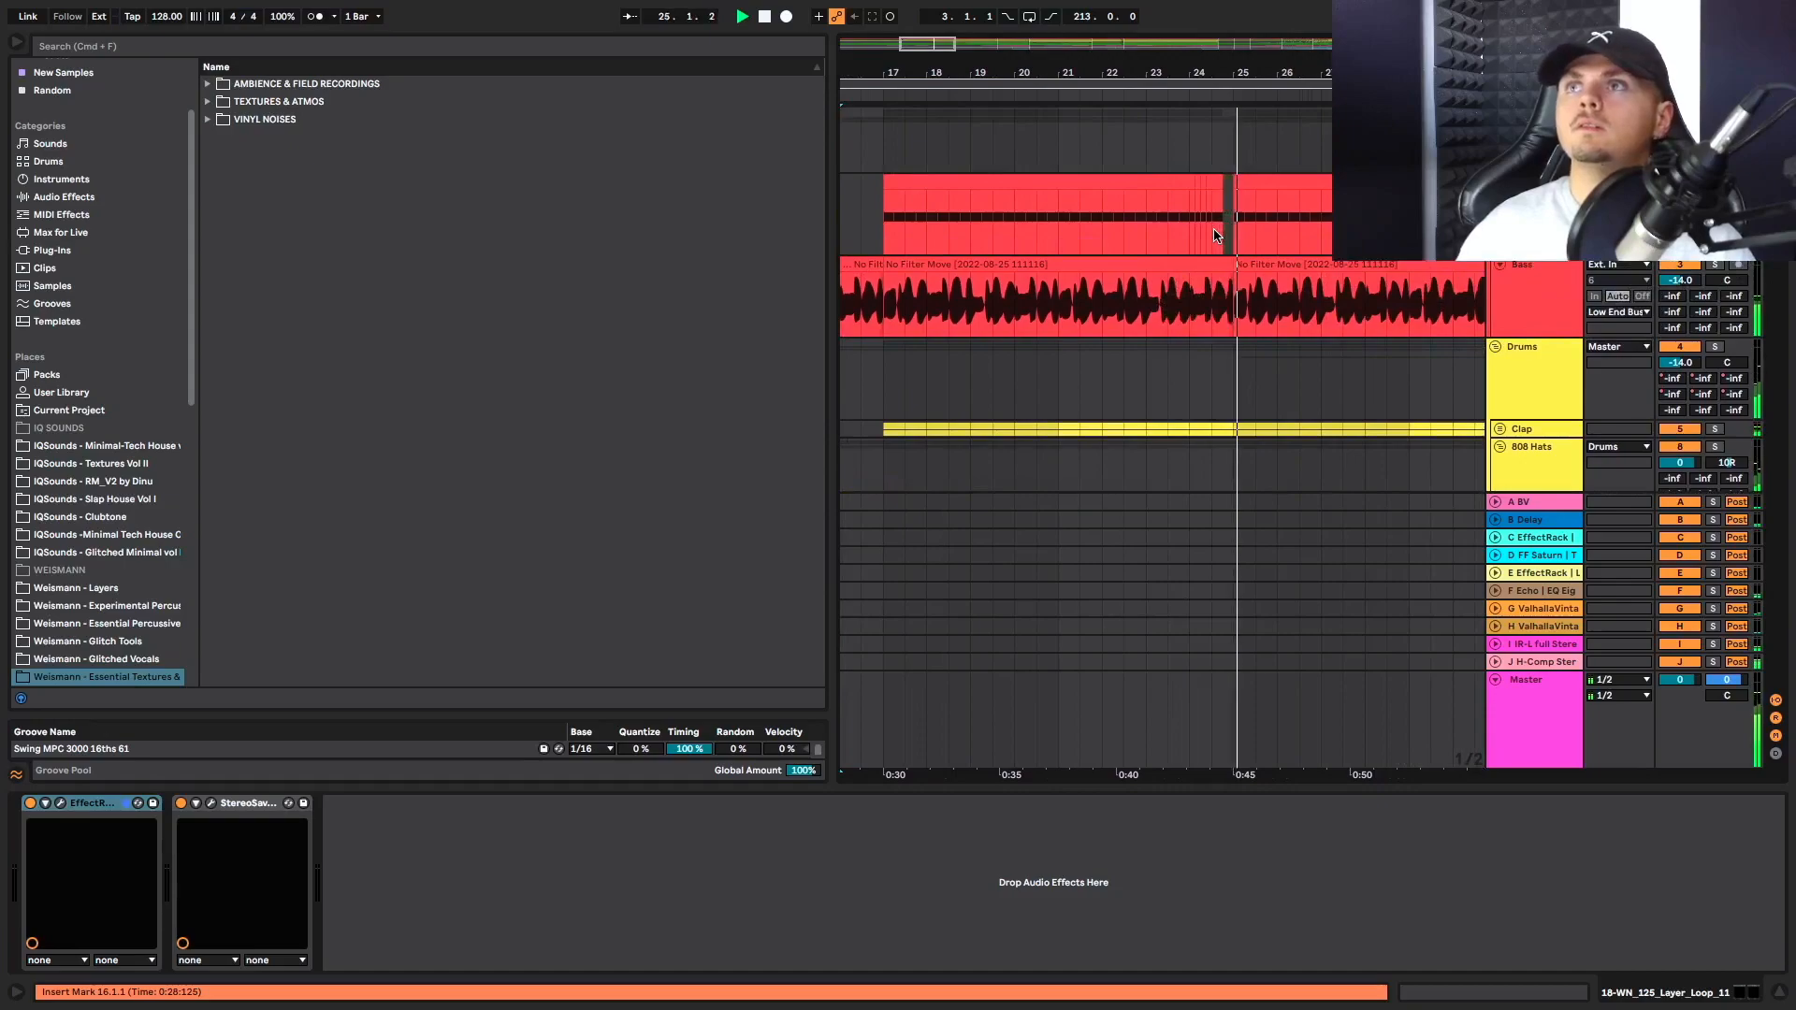
Replay the end of the Whoo 1 clip from bar 23.3
left_click(1171, 378)
scroll(1170, 373, "down", 8)
scroll(1283, 284, "down", 10)
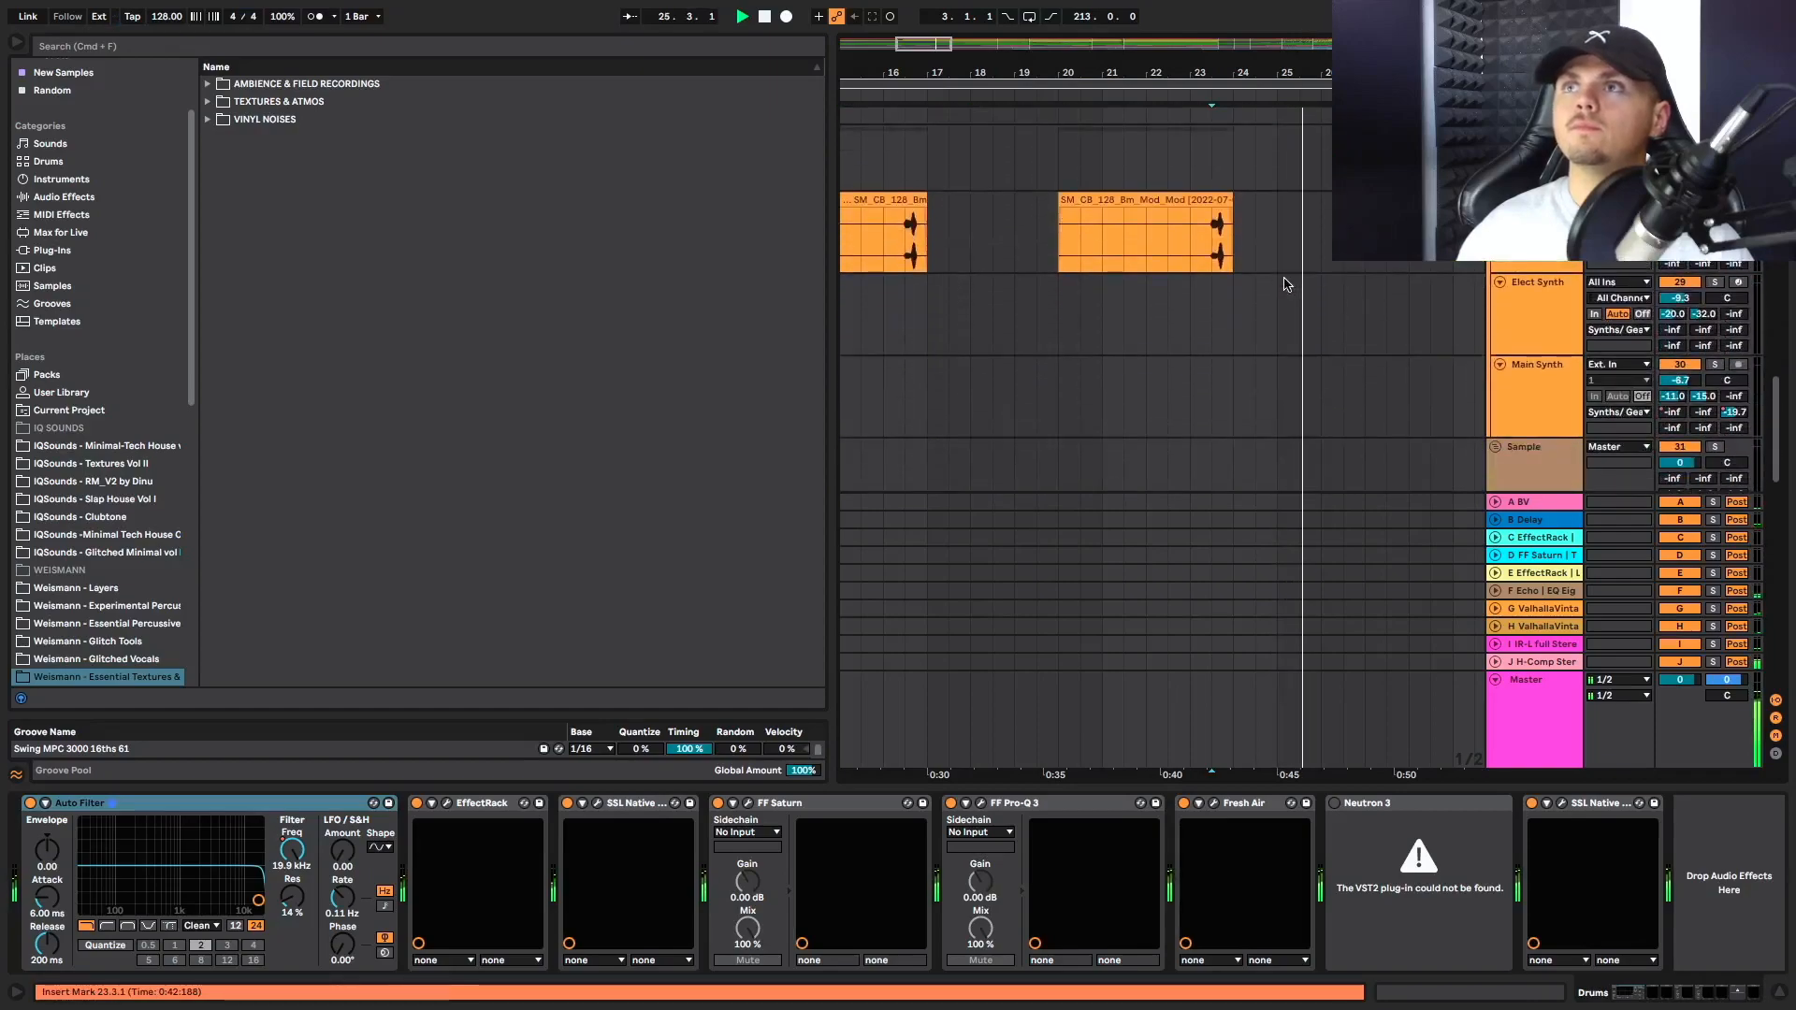
key("space")
left_click(1217, 247)
key("space")
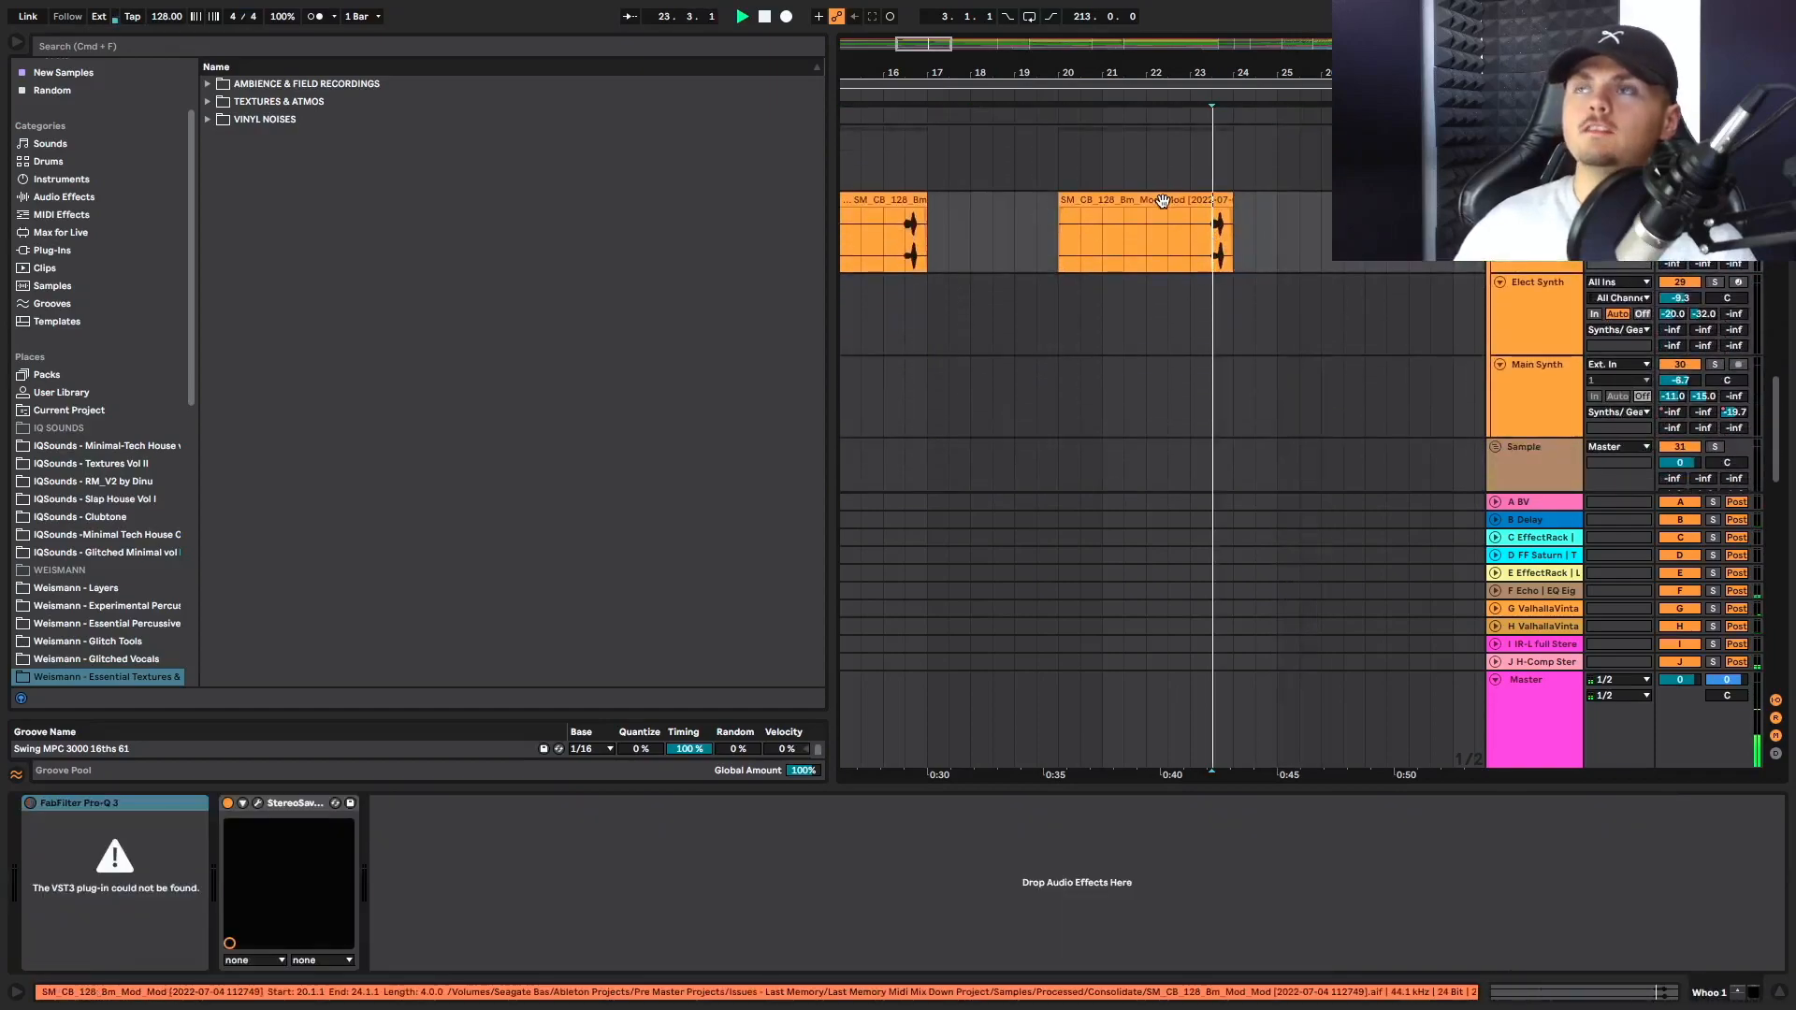
key("space")
scroll(1231, 249, "down", 1)
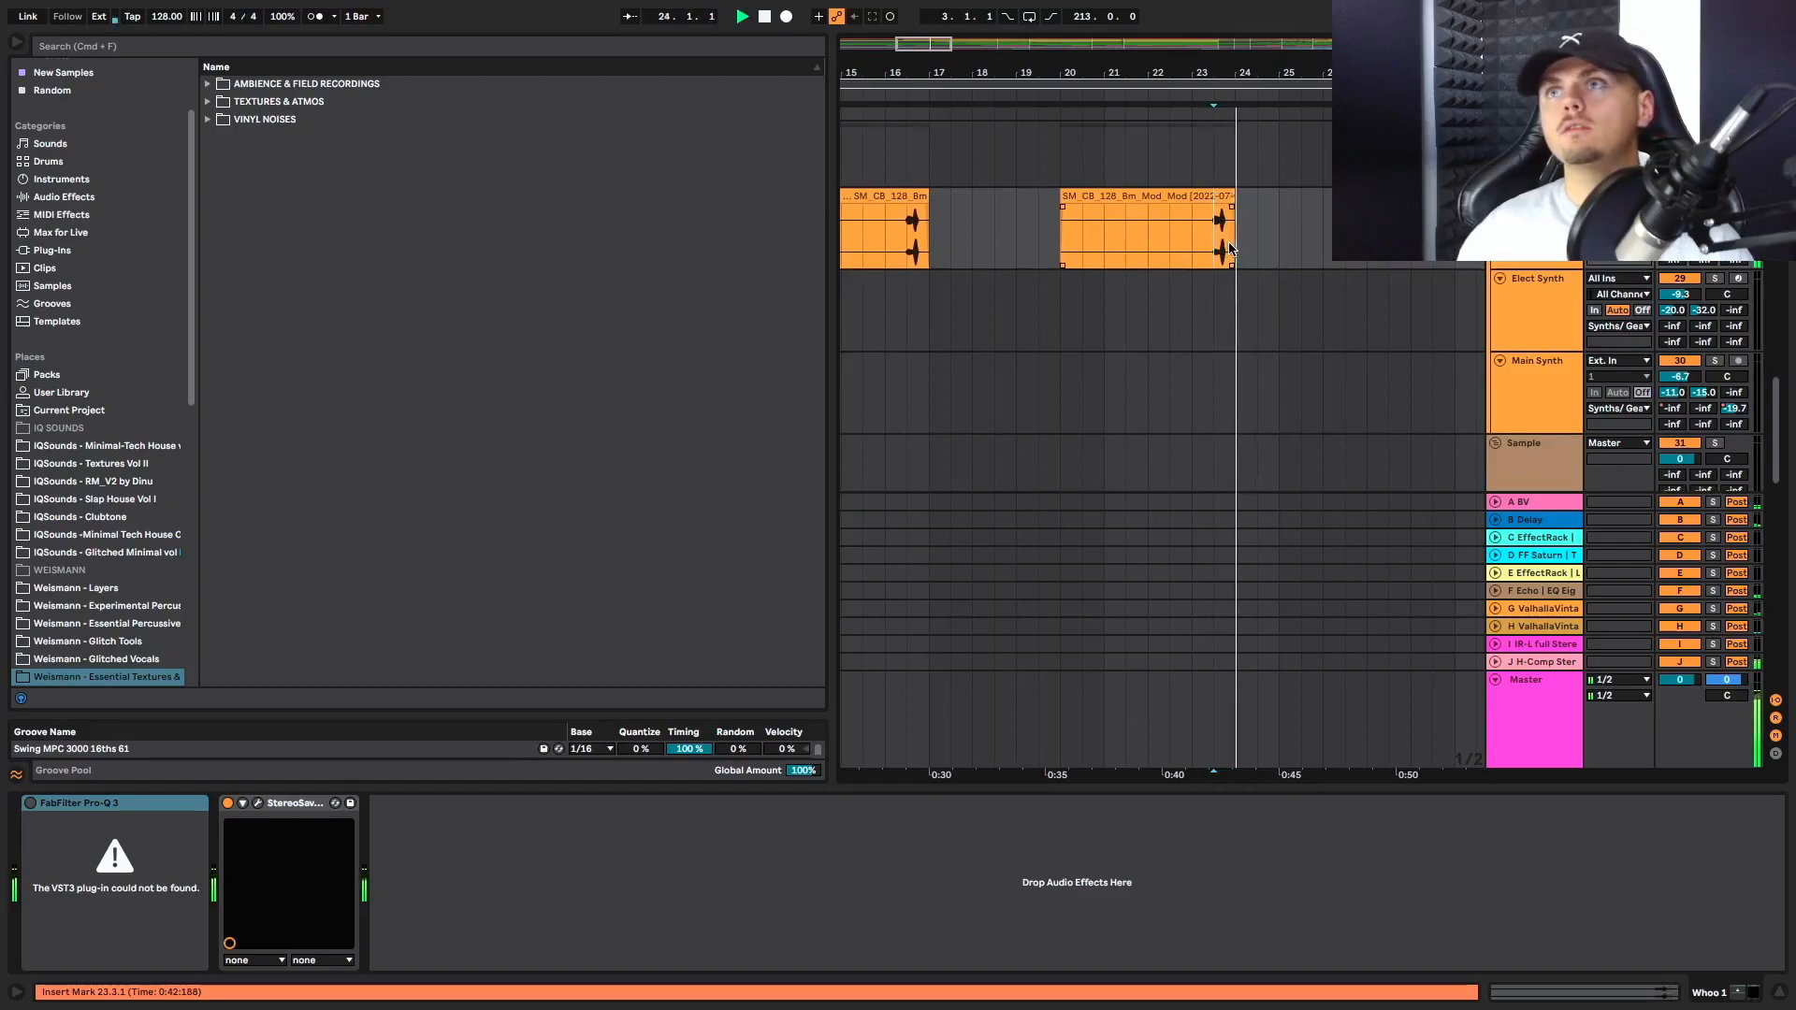
Mark bars 24.1 to 24.3 on the Main Synth track and play on to check the kick and bass clips
left_click(1242, 391)
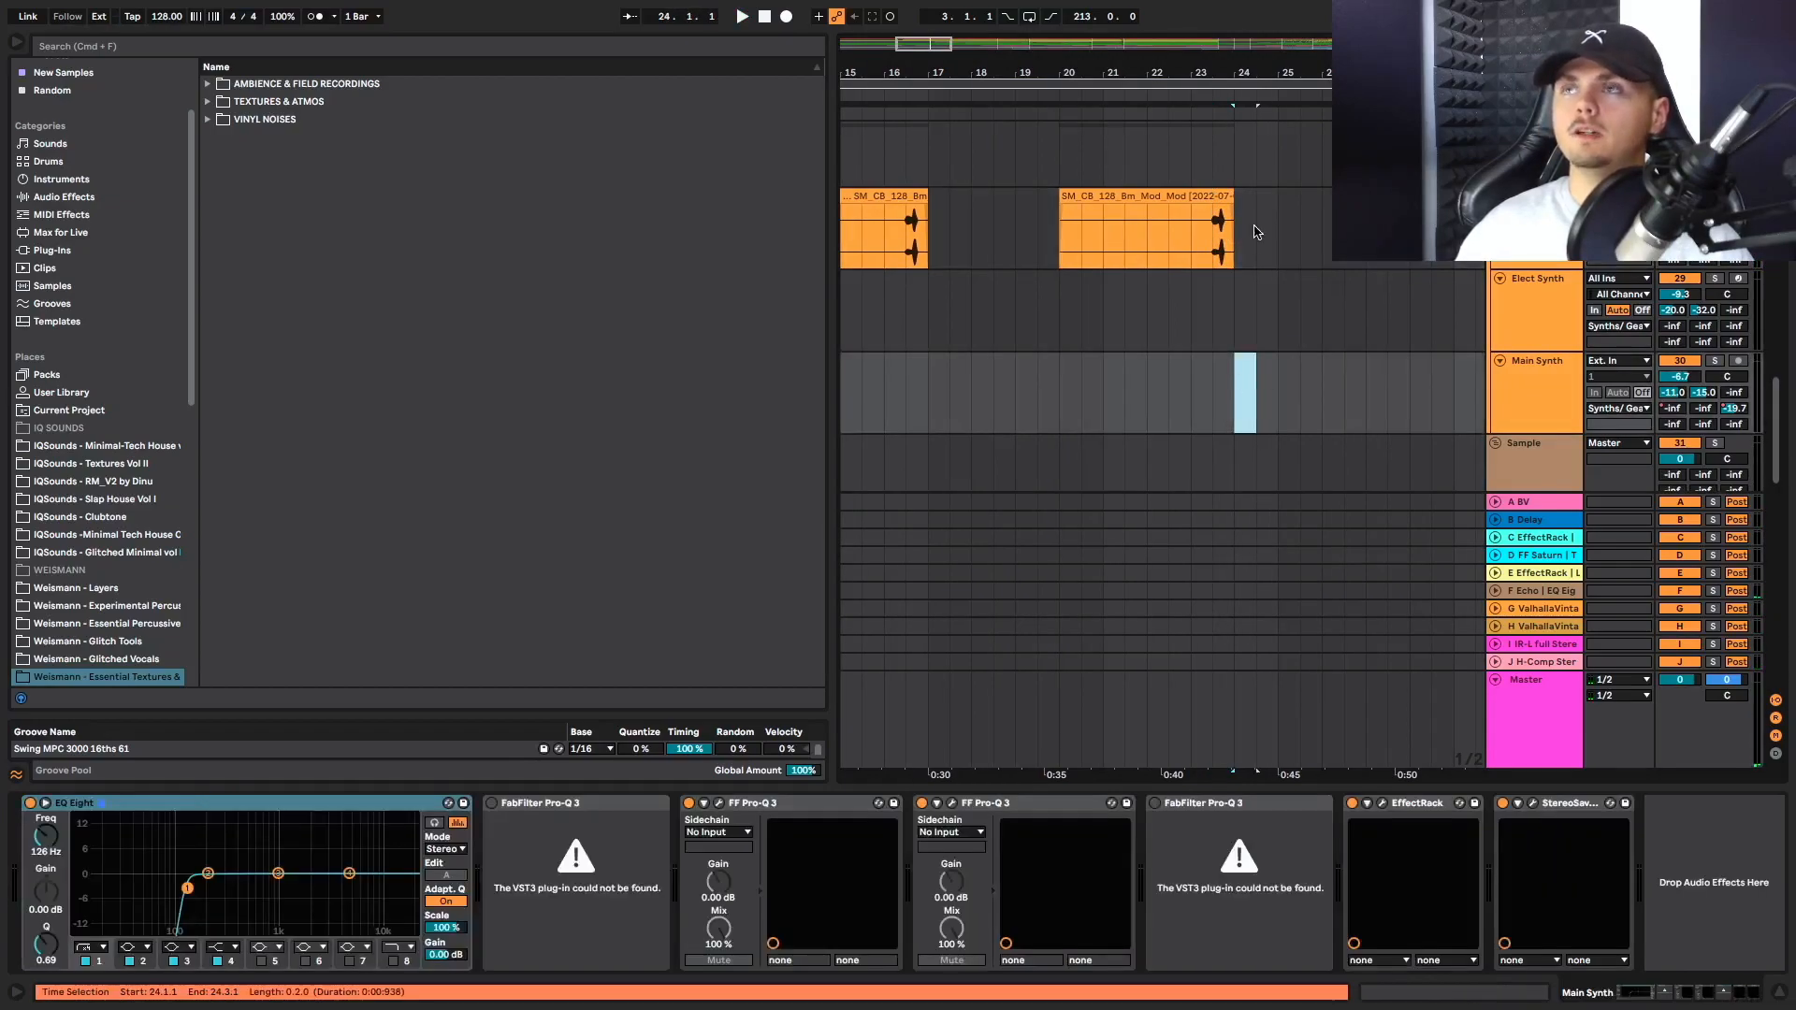
key("space")
scroll(1244, 251, "up", 6)
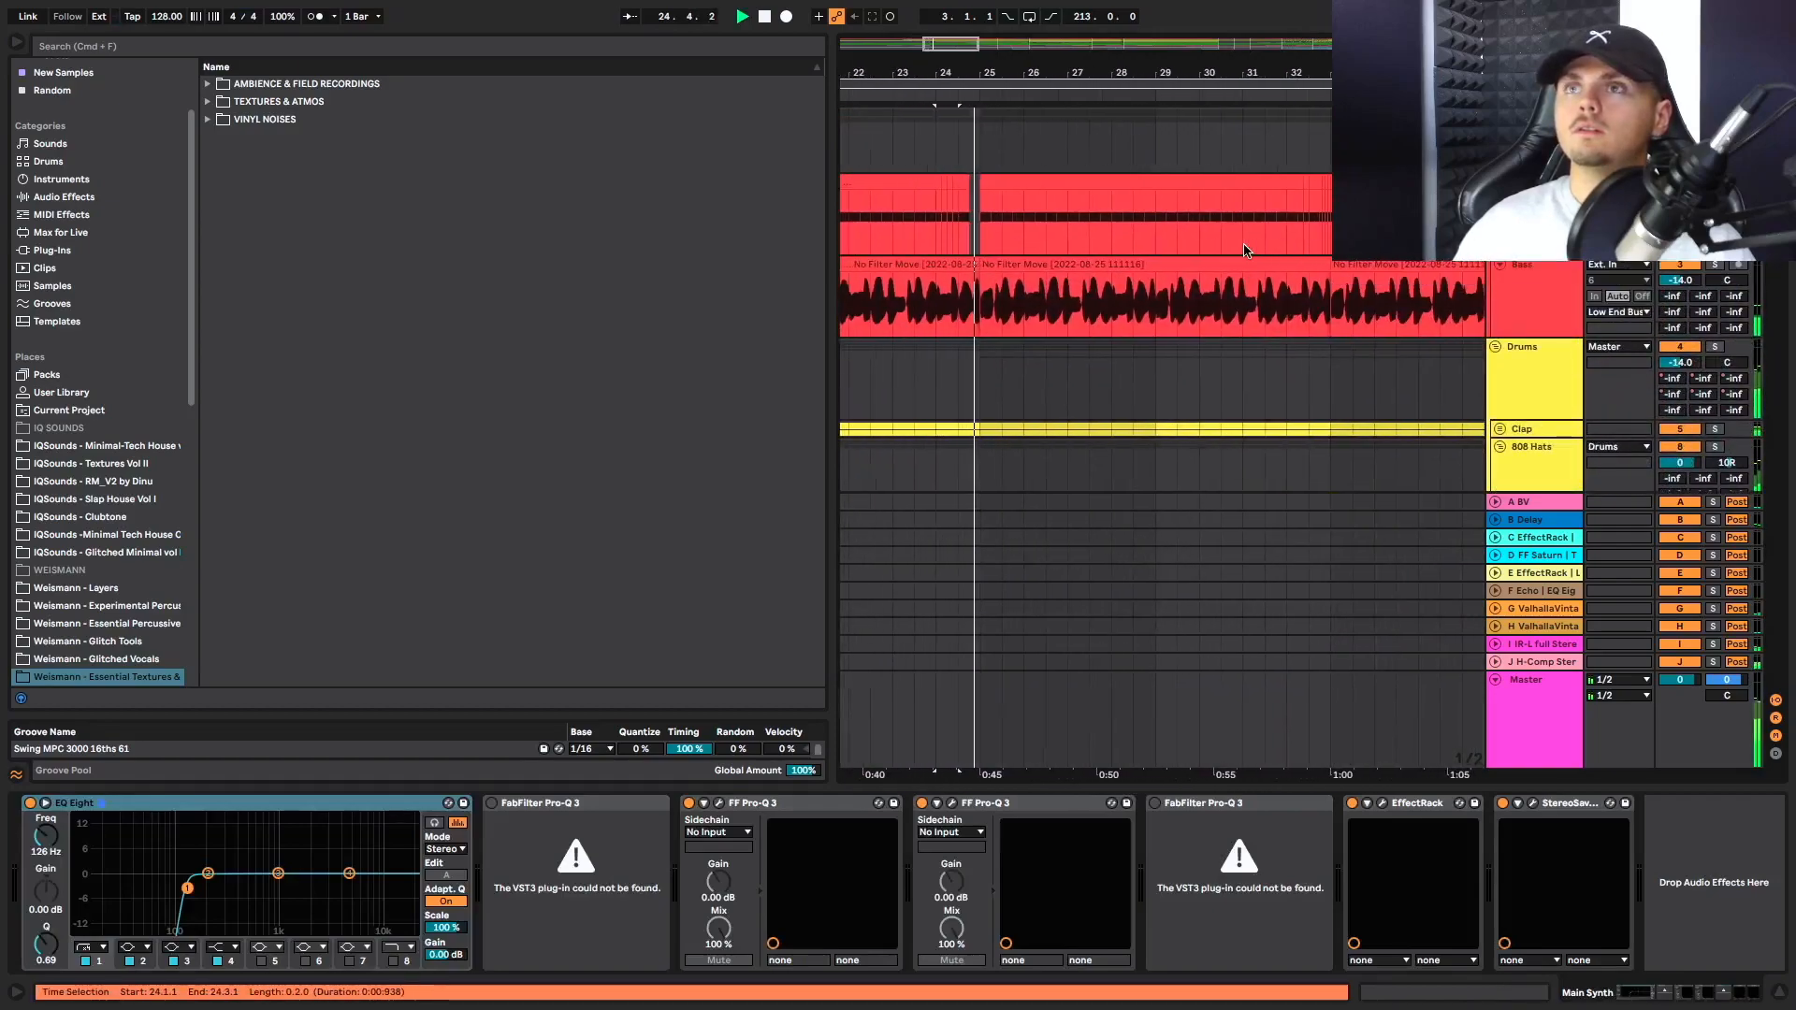
Replay the Kick track's fill from bar 24.1 into bar 25
key("space")
left_click(963, 245)
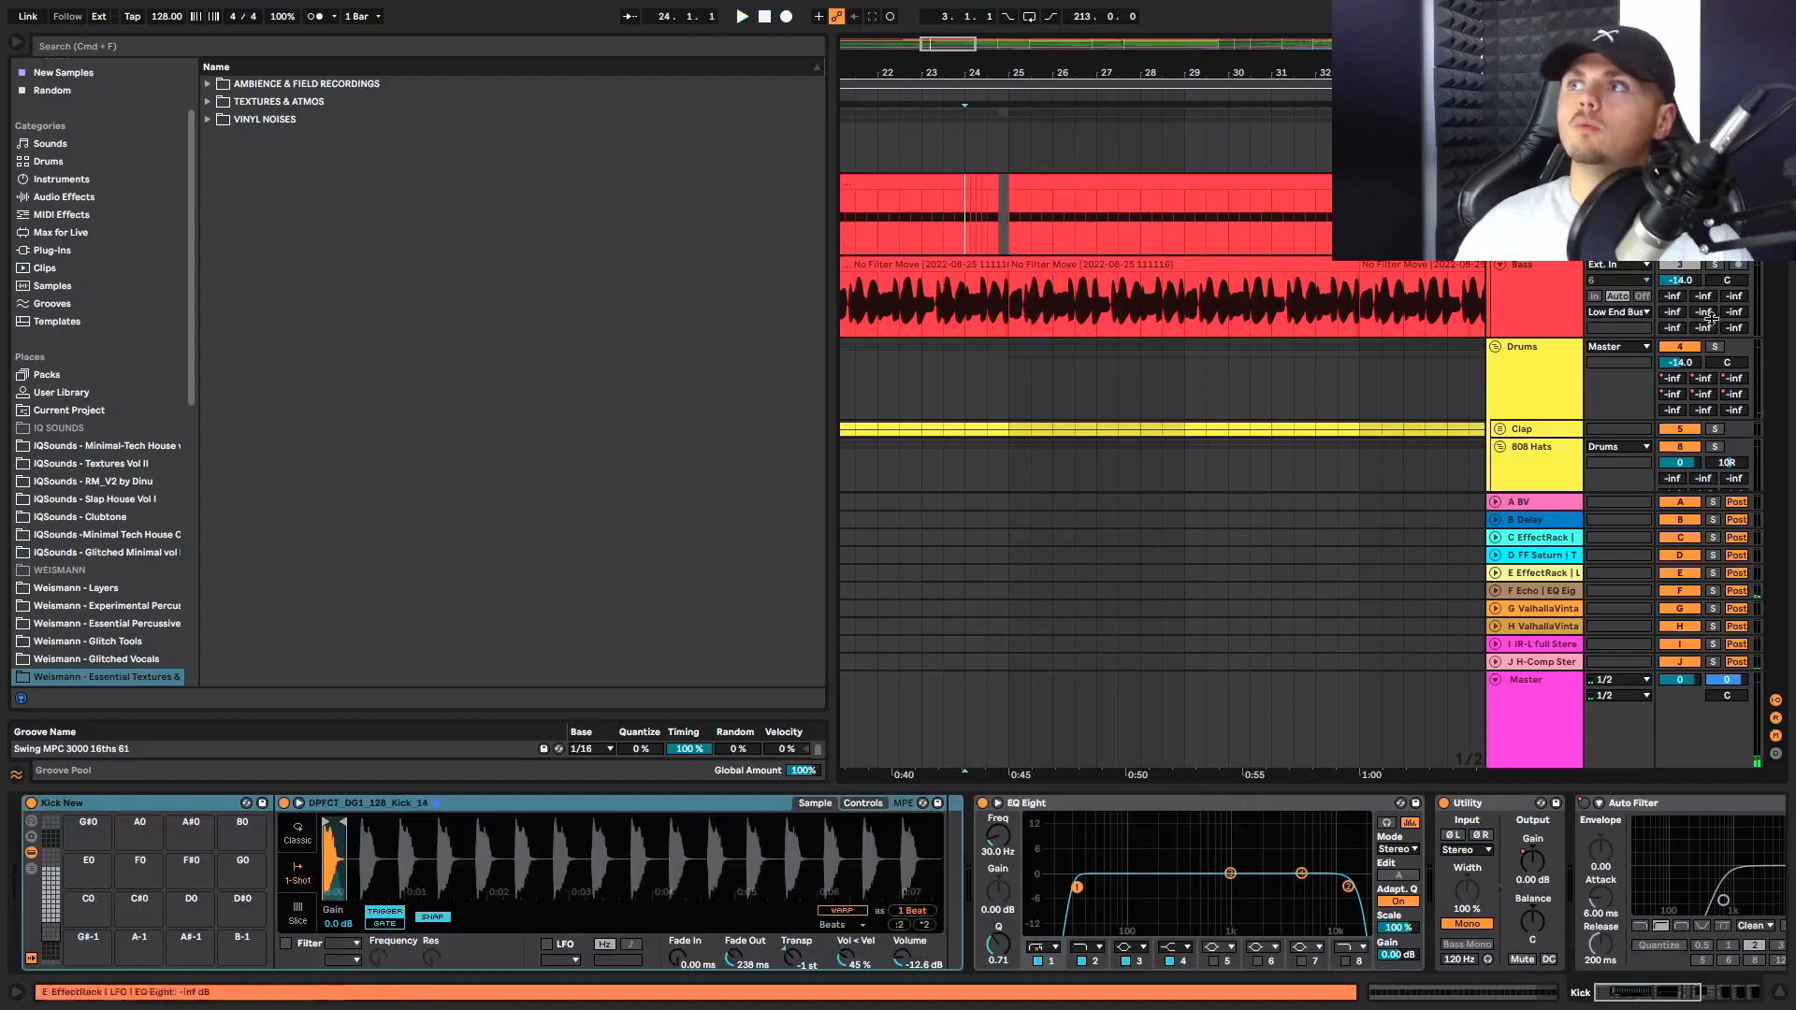
key("space")
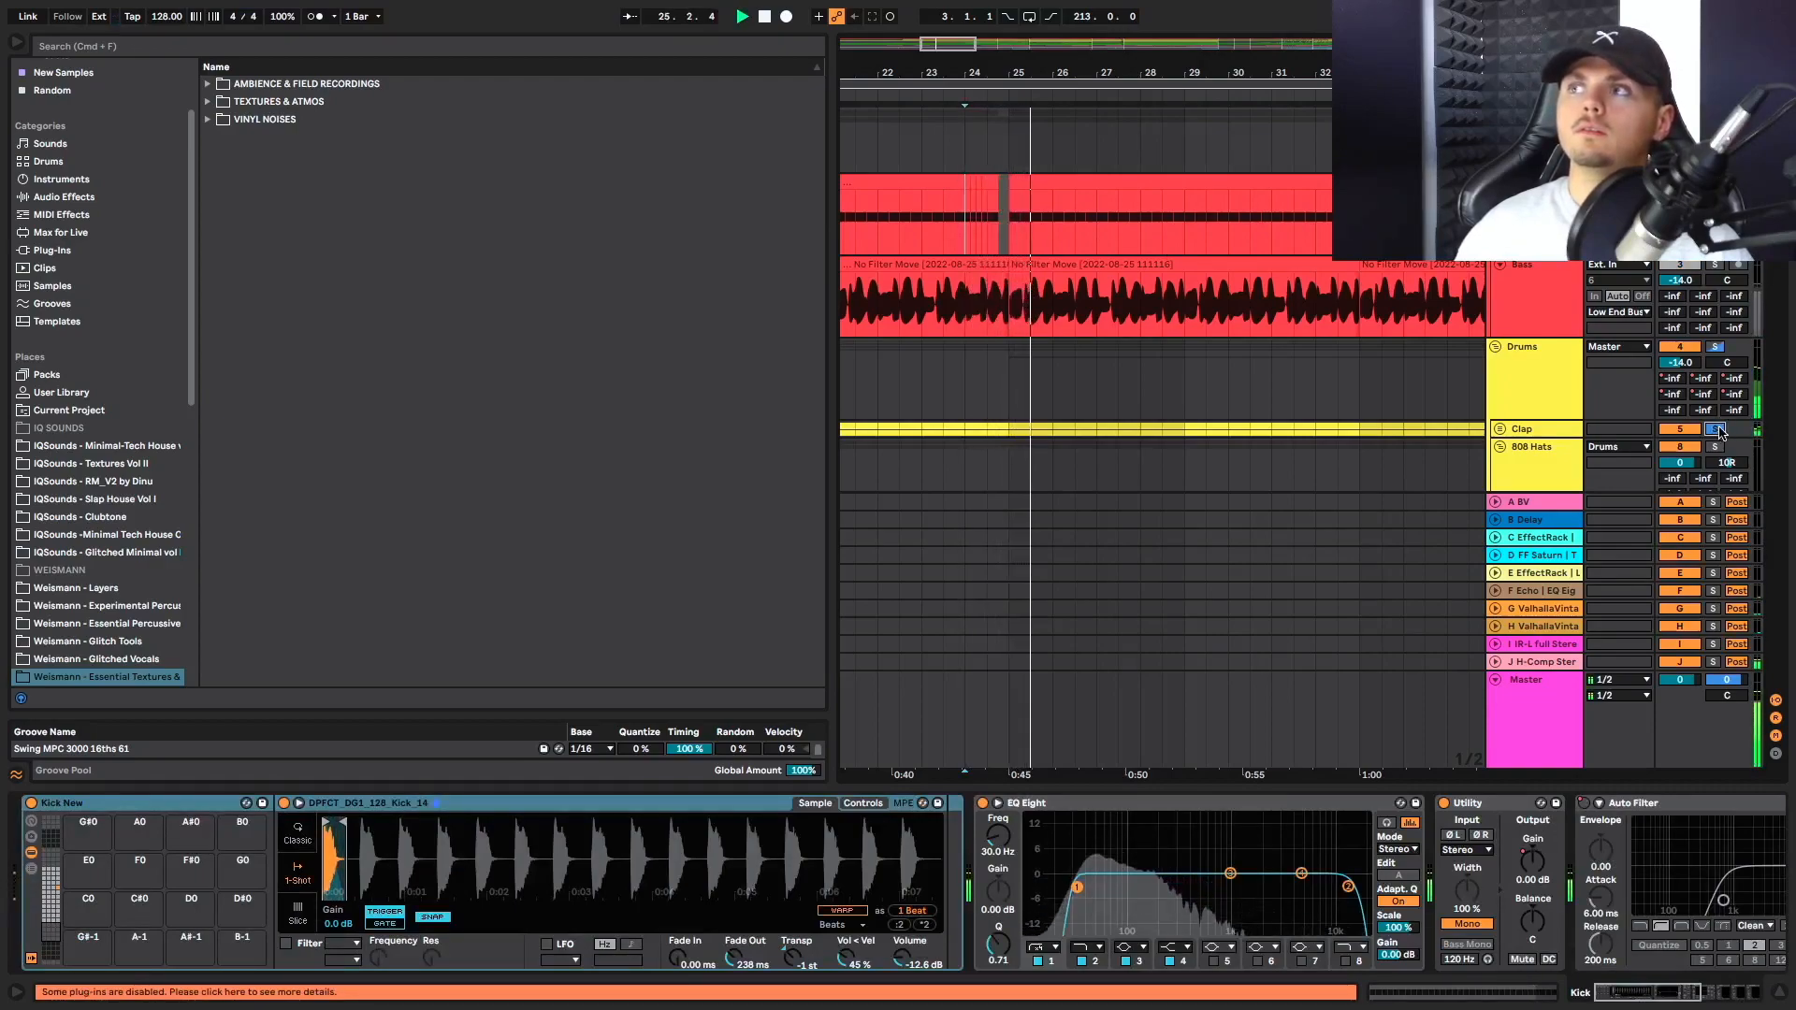
key("space")
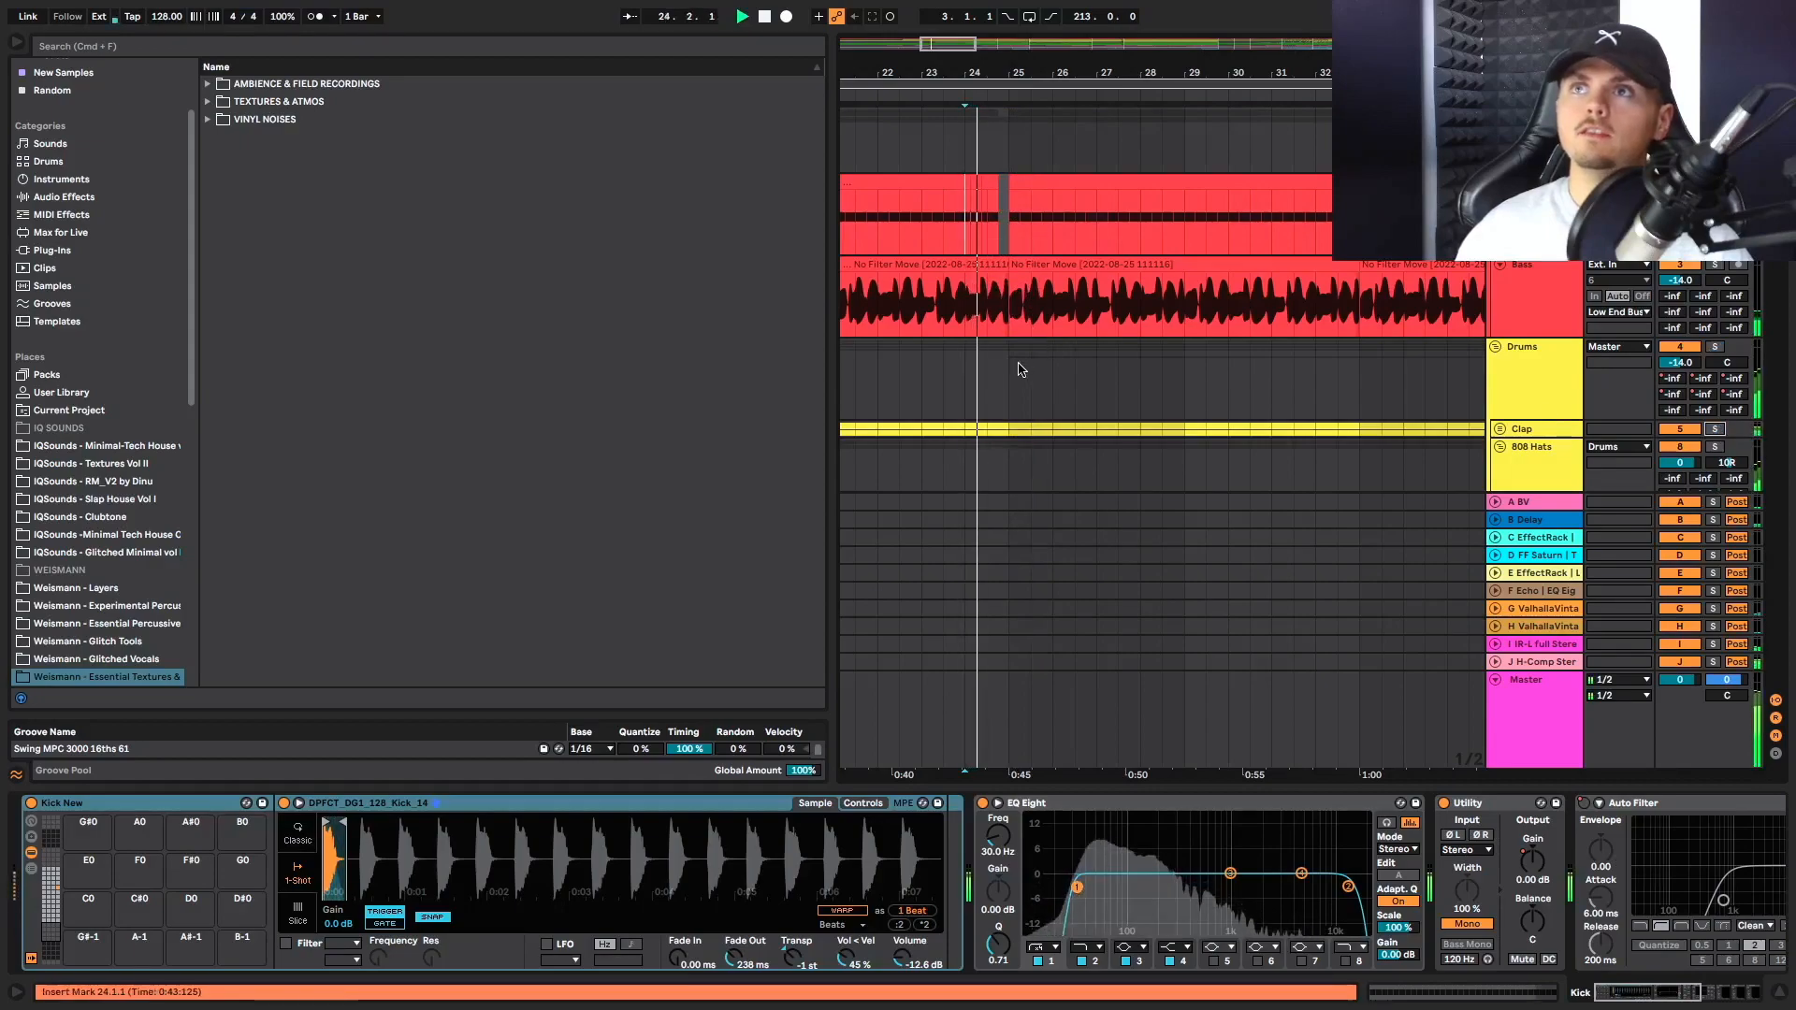
Examine the hat and percussion hit clips from bar 25 to bar 33 while the track plays
scroll(1029, 367, "down", 8)
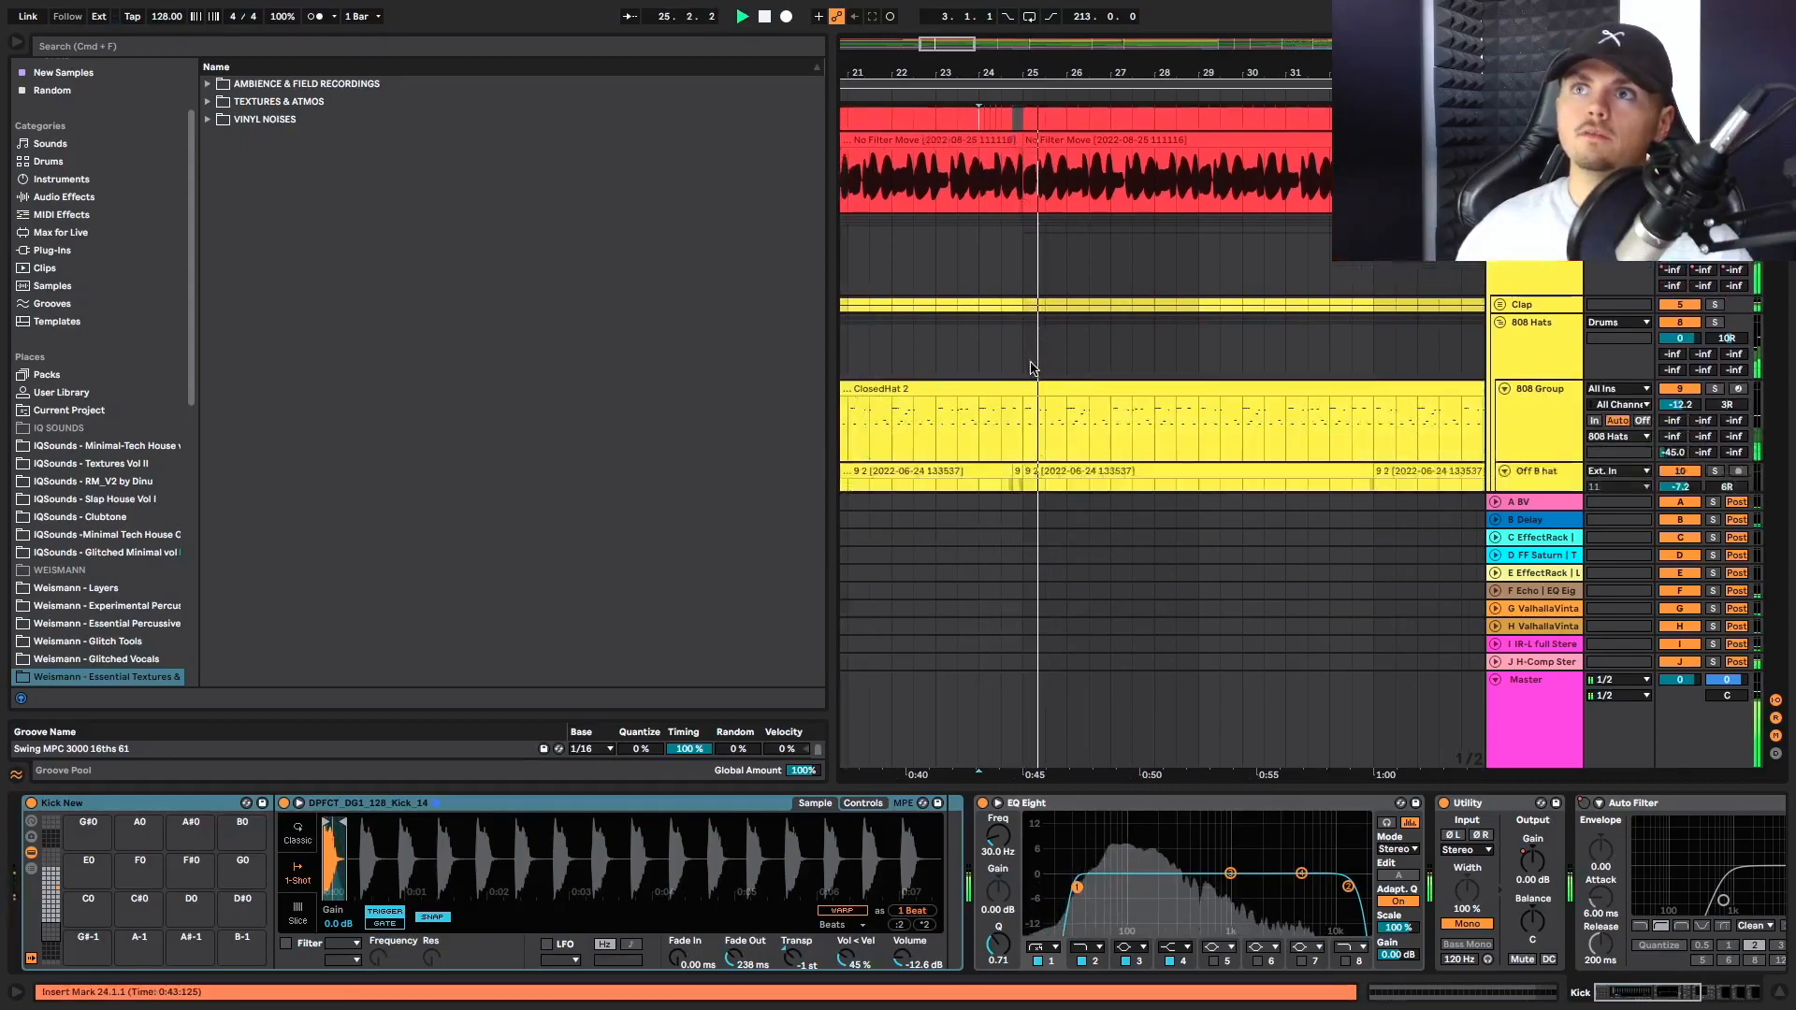
scroll(1130, 351, "right", 3)
scroll(1130, 351, "down", 4)
scroll(1151, 337, "down", 10)
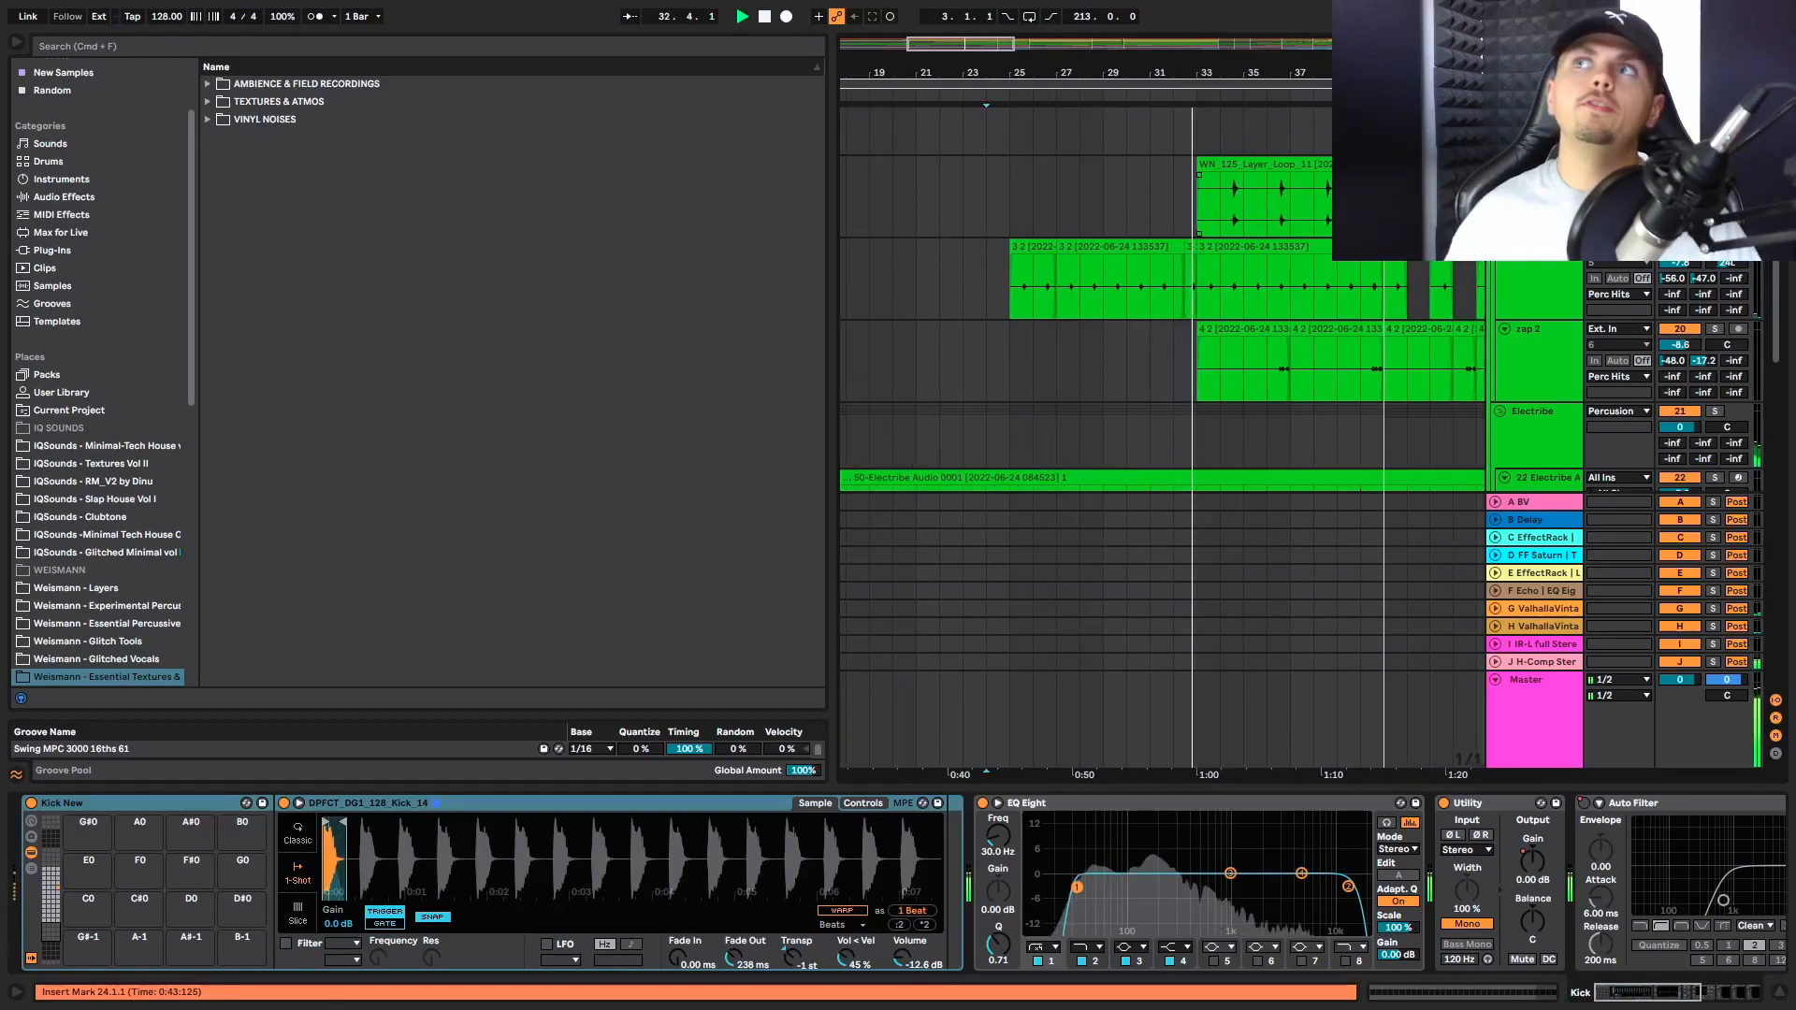
Examine the WN_125 layer loop, percussion hit and Electribe clips from bar 33 up to Break 1
scroll(1211, 209, "up", 5)
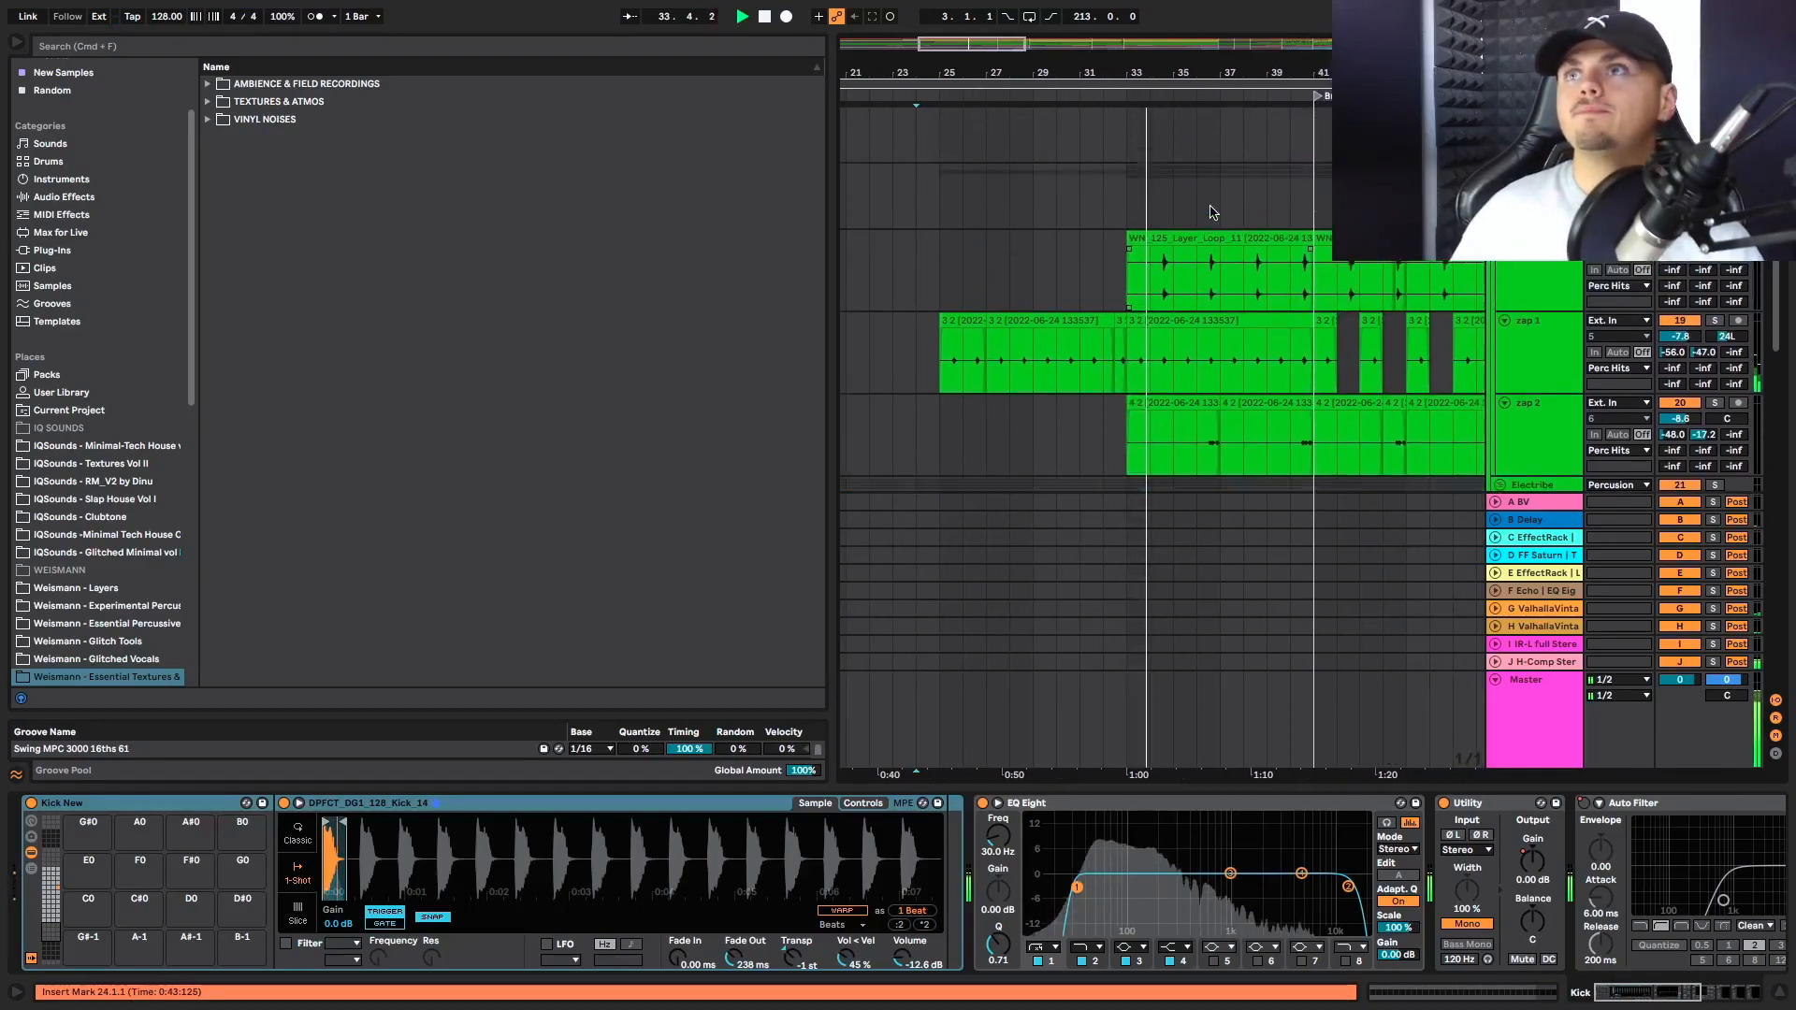
scroll(1219, 156, "up", 2)
scroll(1219, 156, "down", 5)
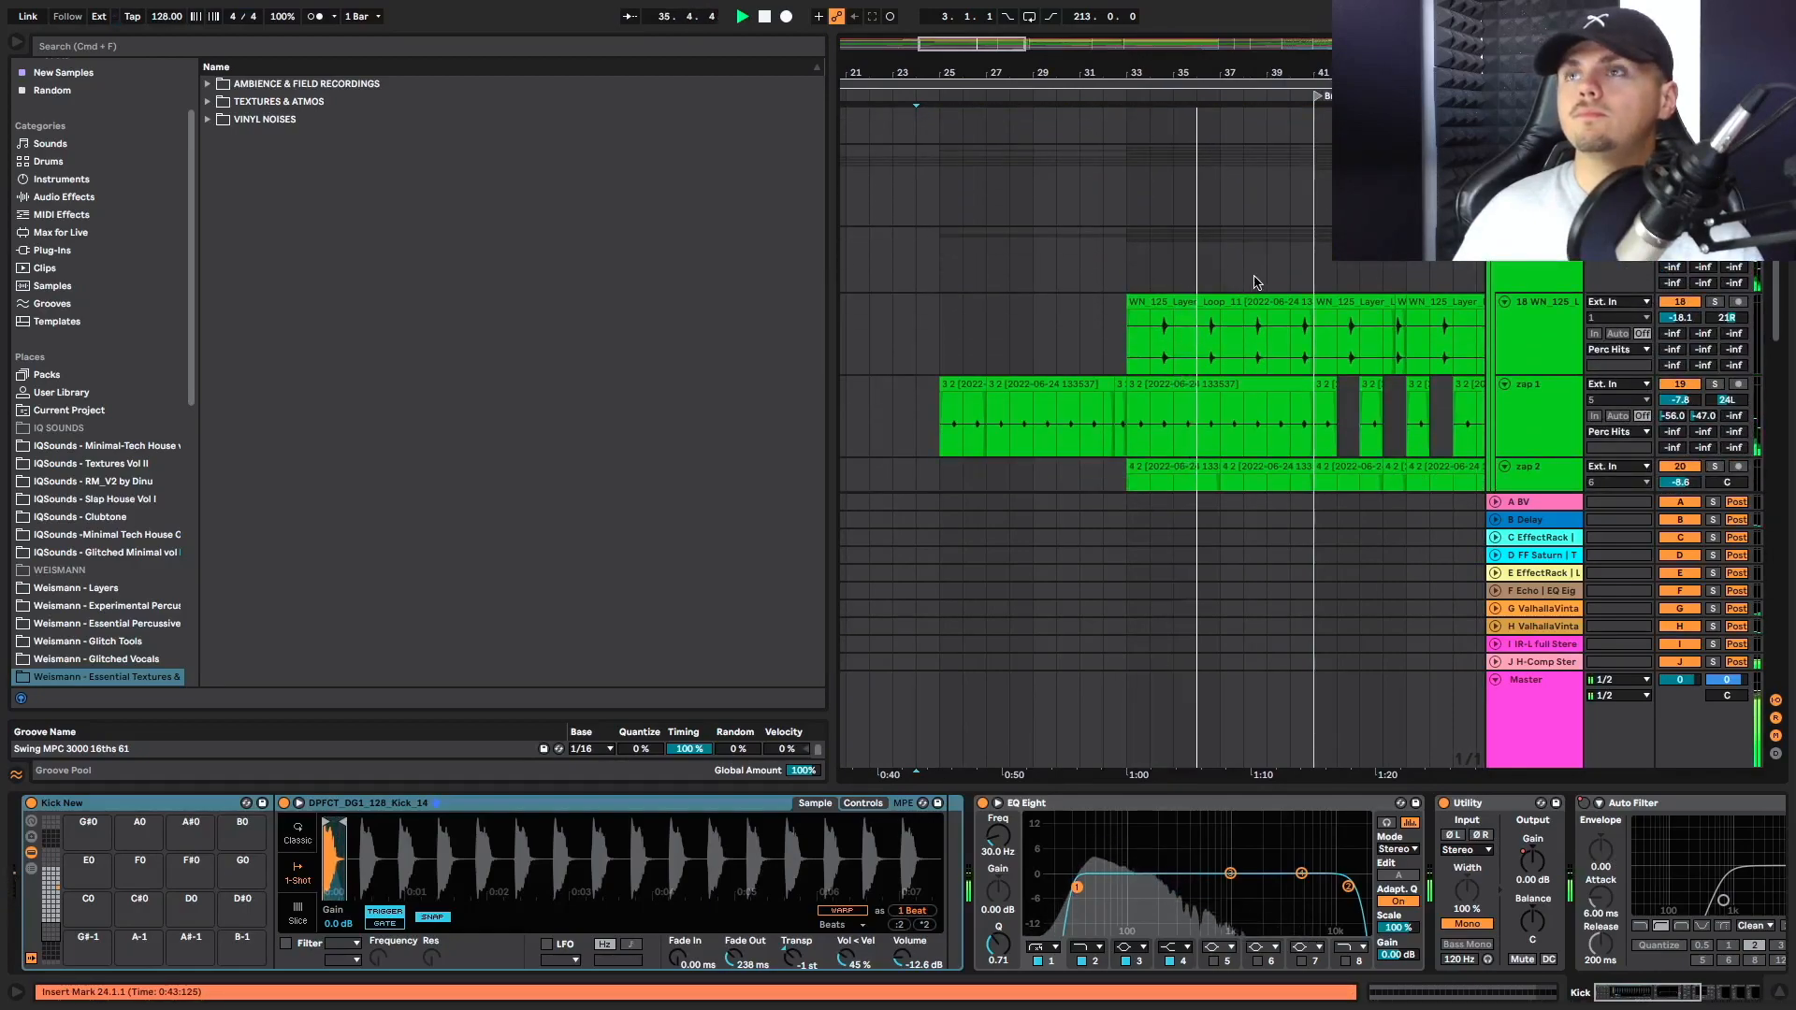
scroll(1254, 331, "down", 2)
scroll(1207, 329, "down", 1)
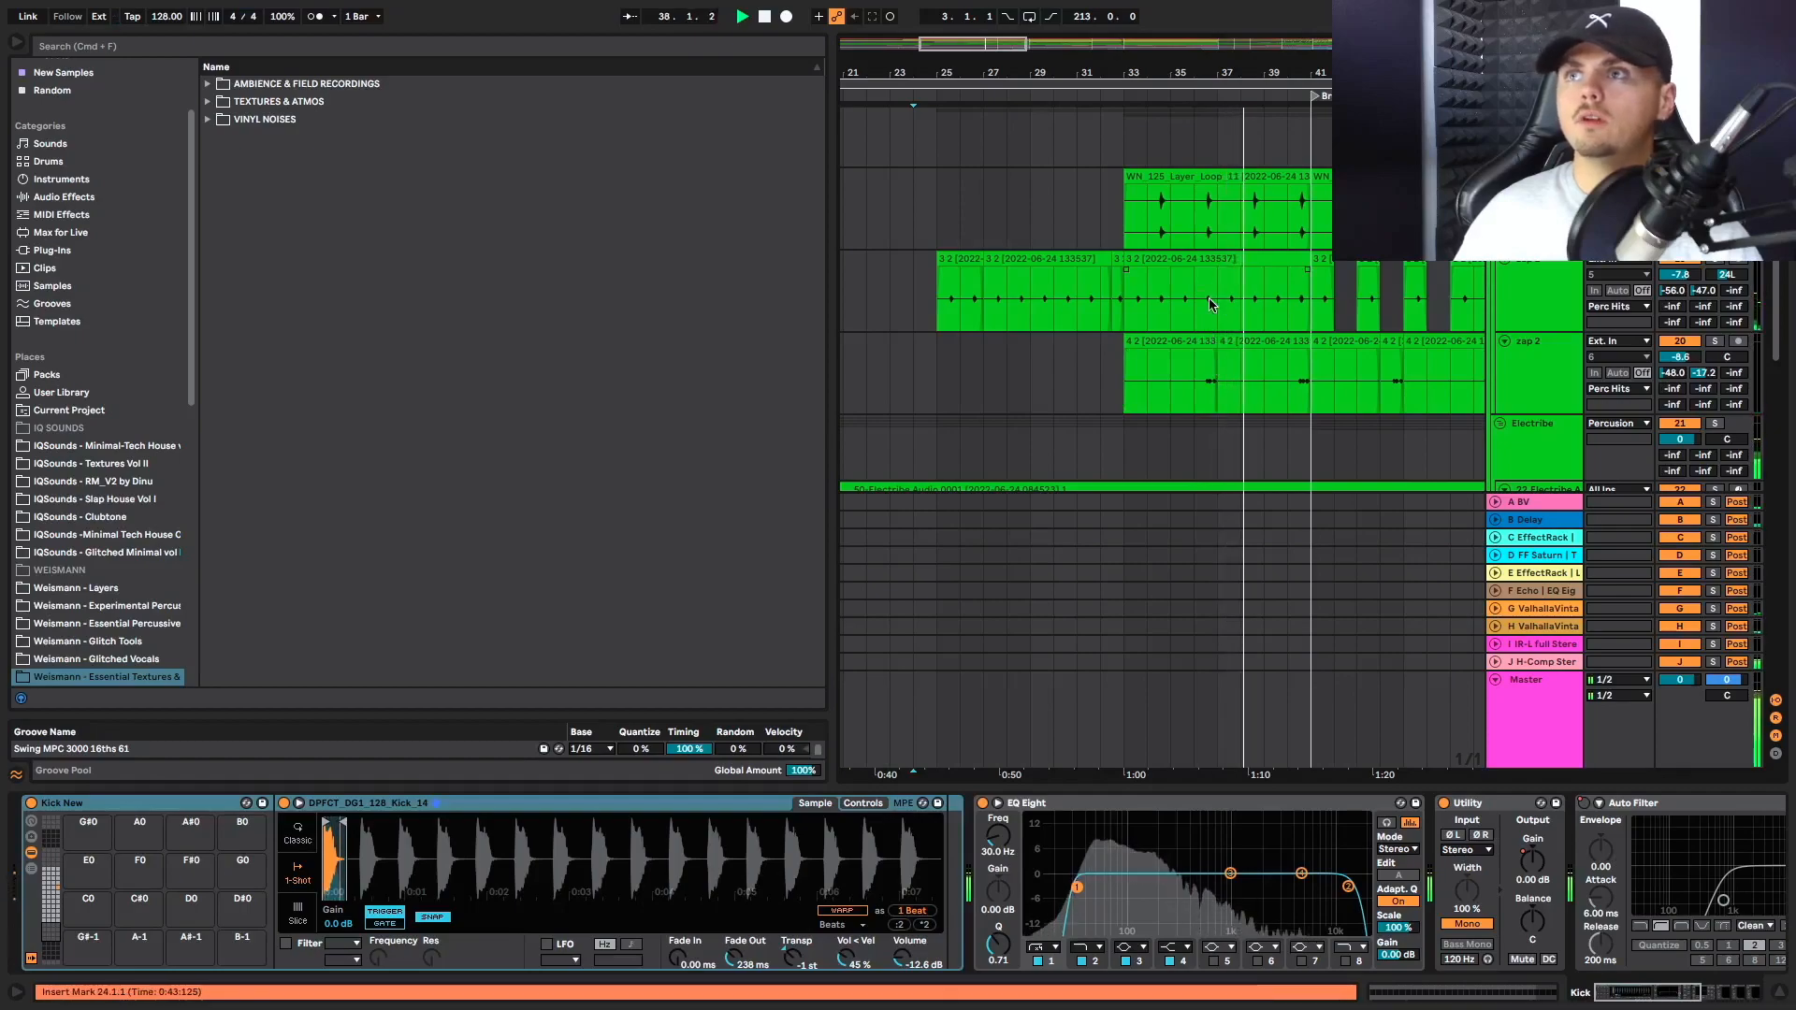
scroll(1189, 309, "down", 8)
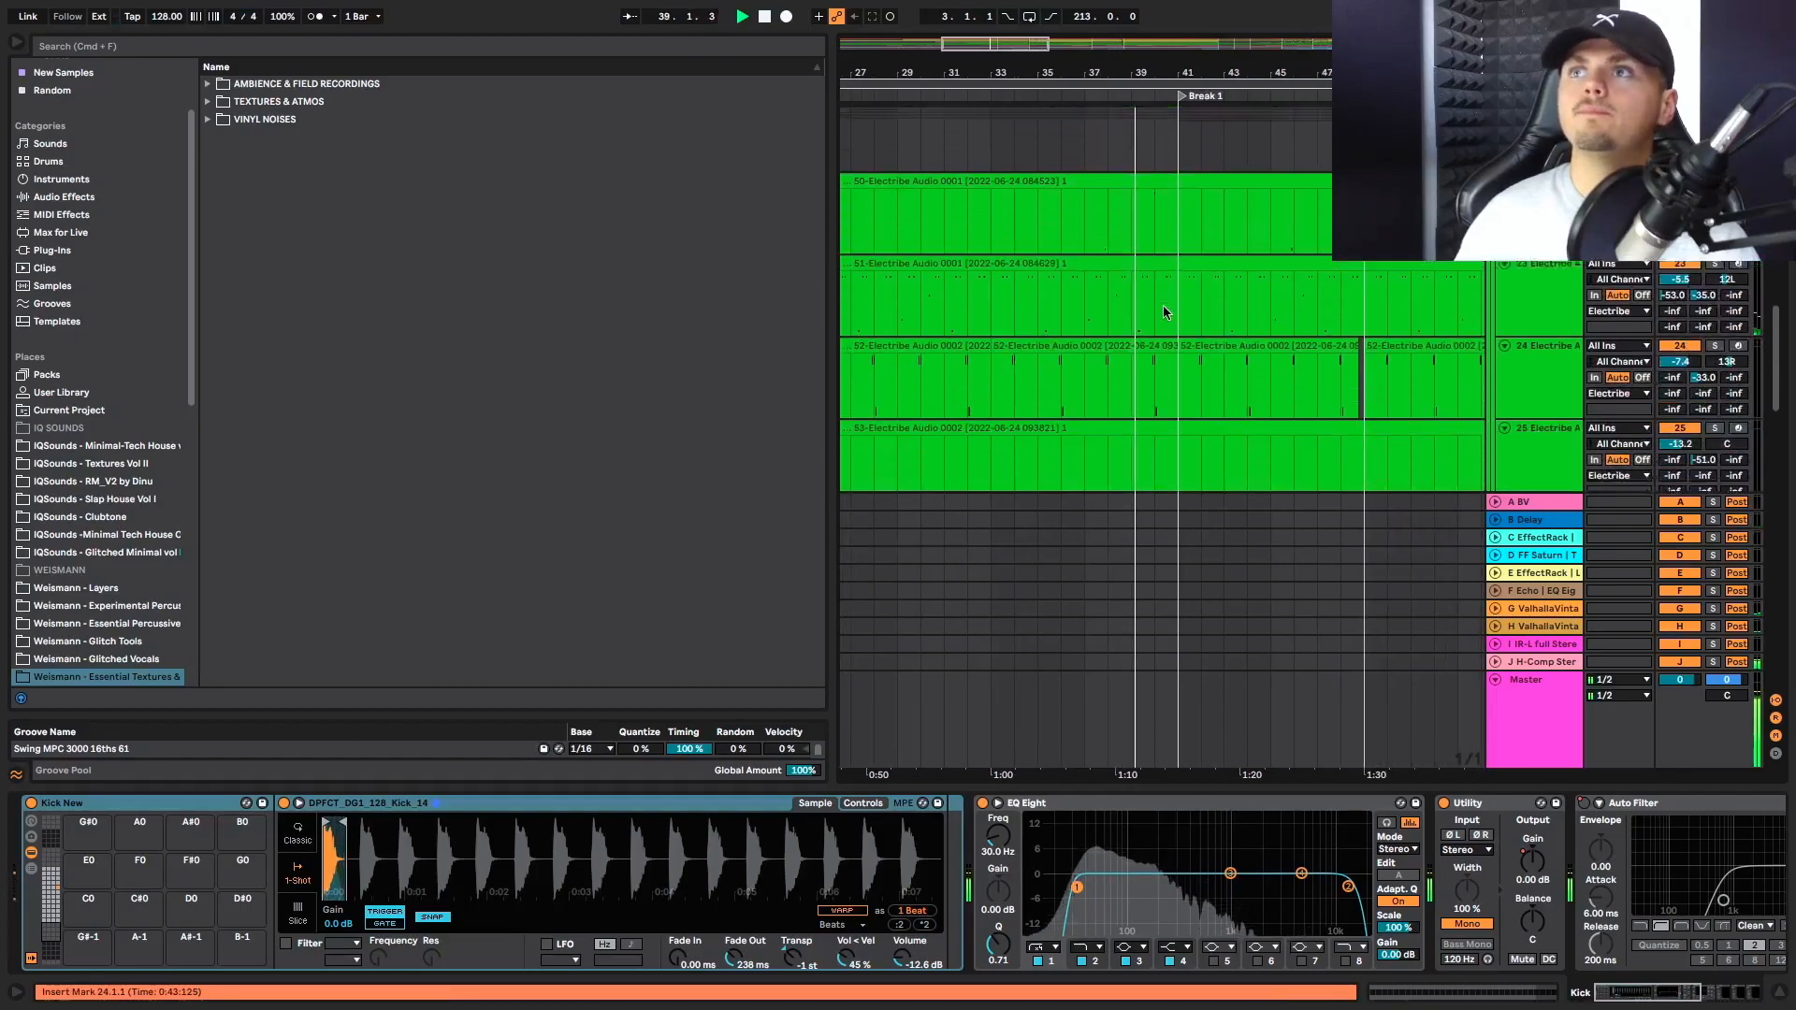
Examine the Whoo 1, Electribe and hat clips at the start of Break 1 around bar 41
scroll(1165, 311, "down", 5)
scroll(1181, 258, "up", 4)
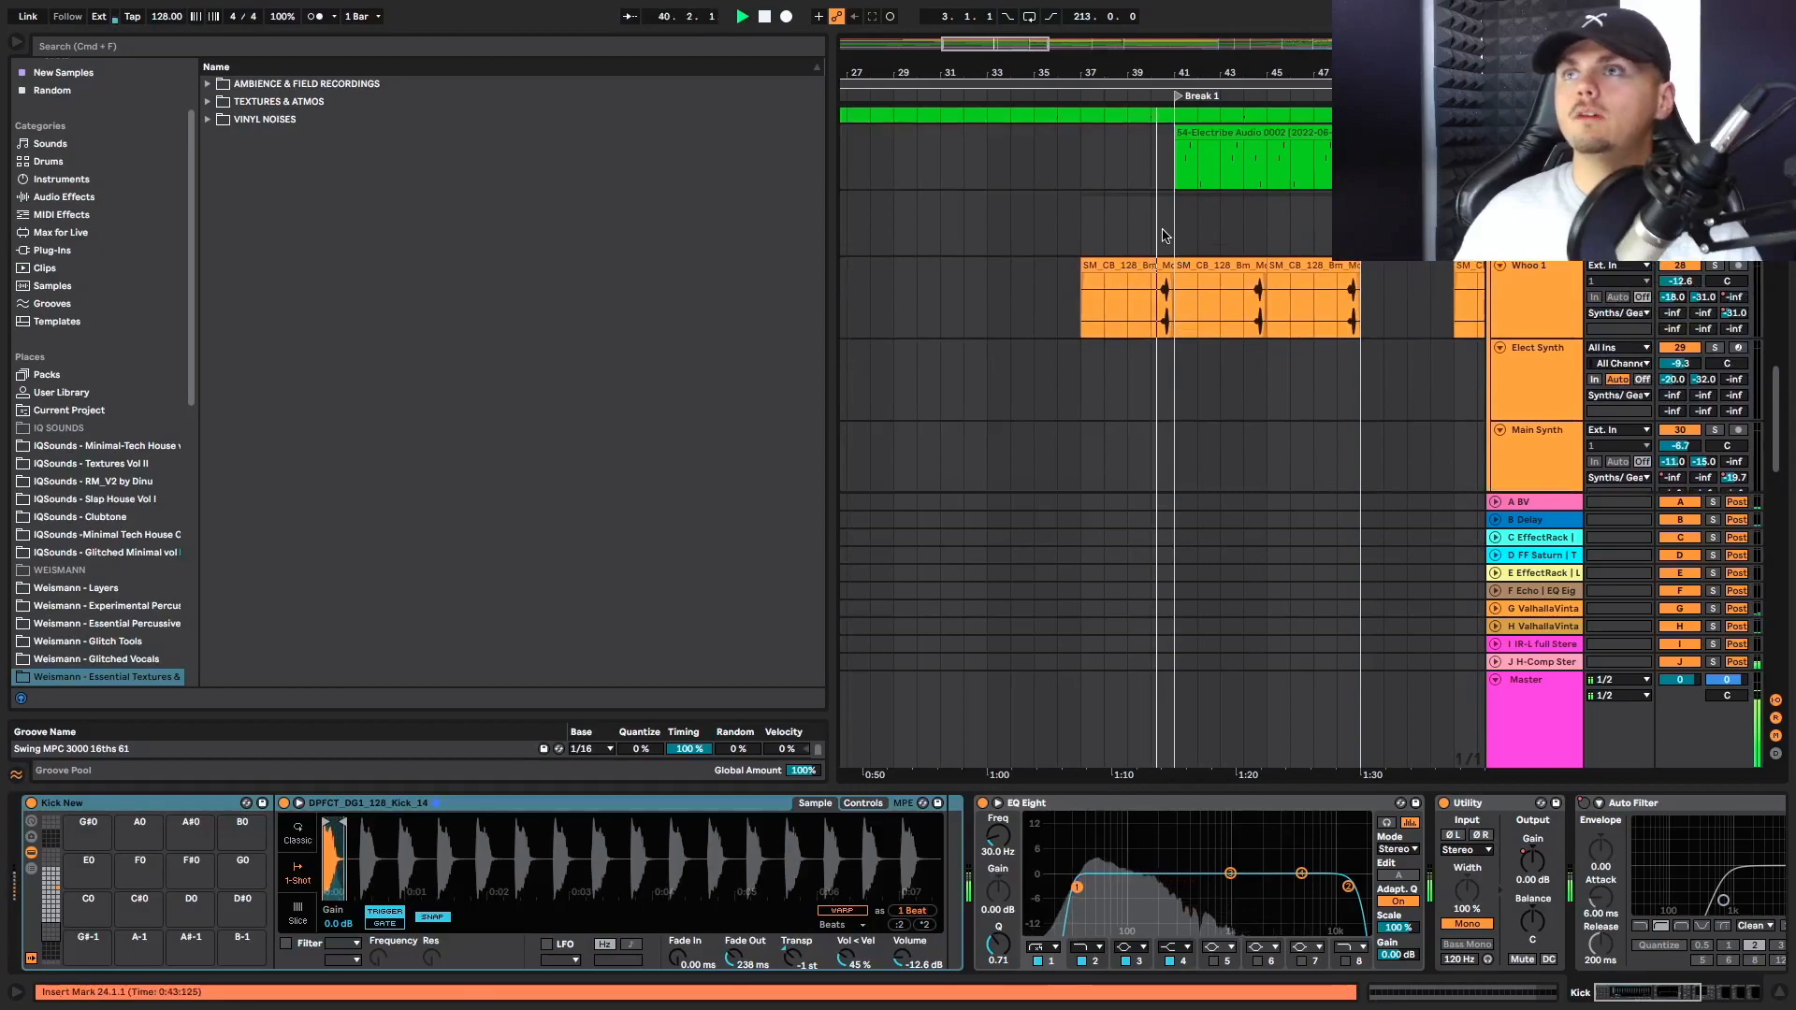
scroll(1177, 234, "right", 5)
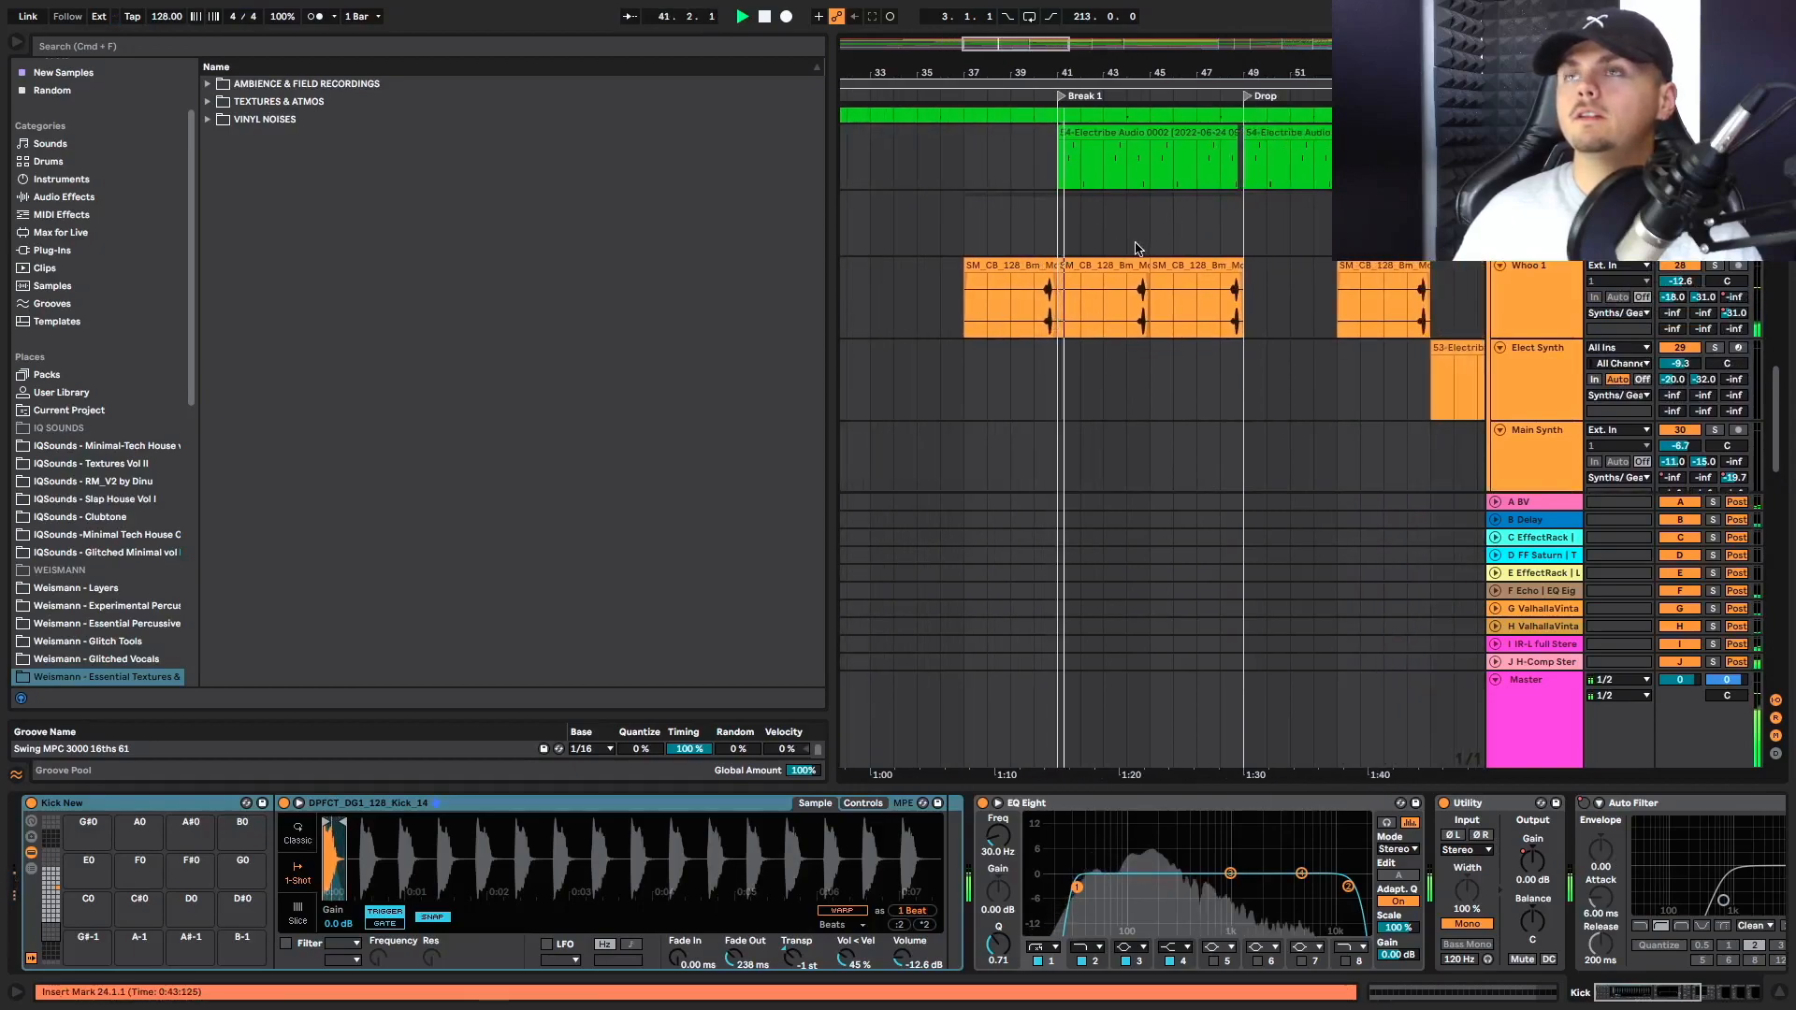
scroll(1113, 245, "up", 10)
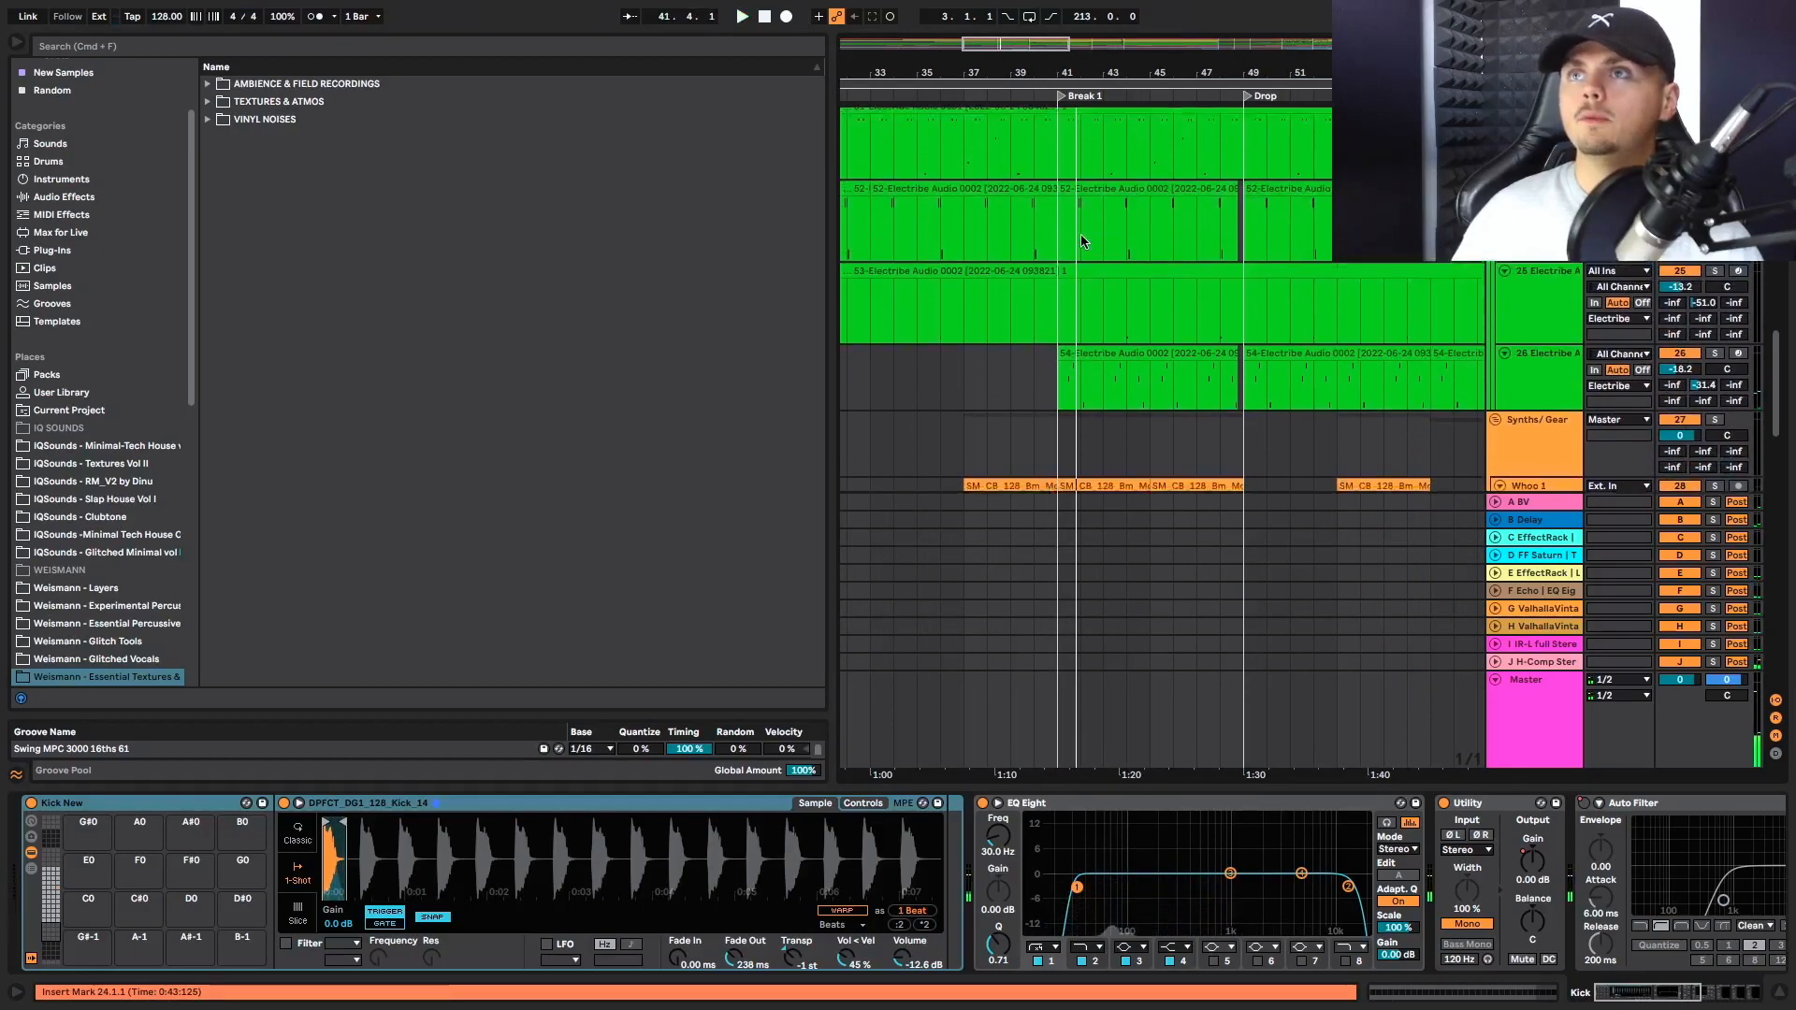
scroll(1080, 241, "up", 15)
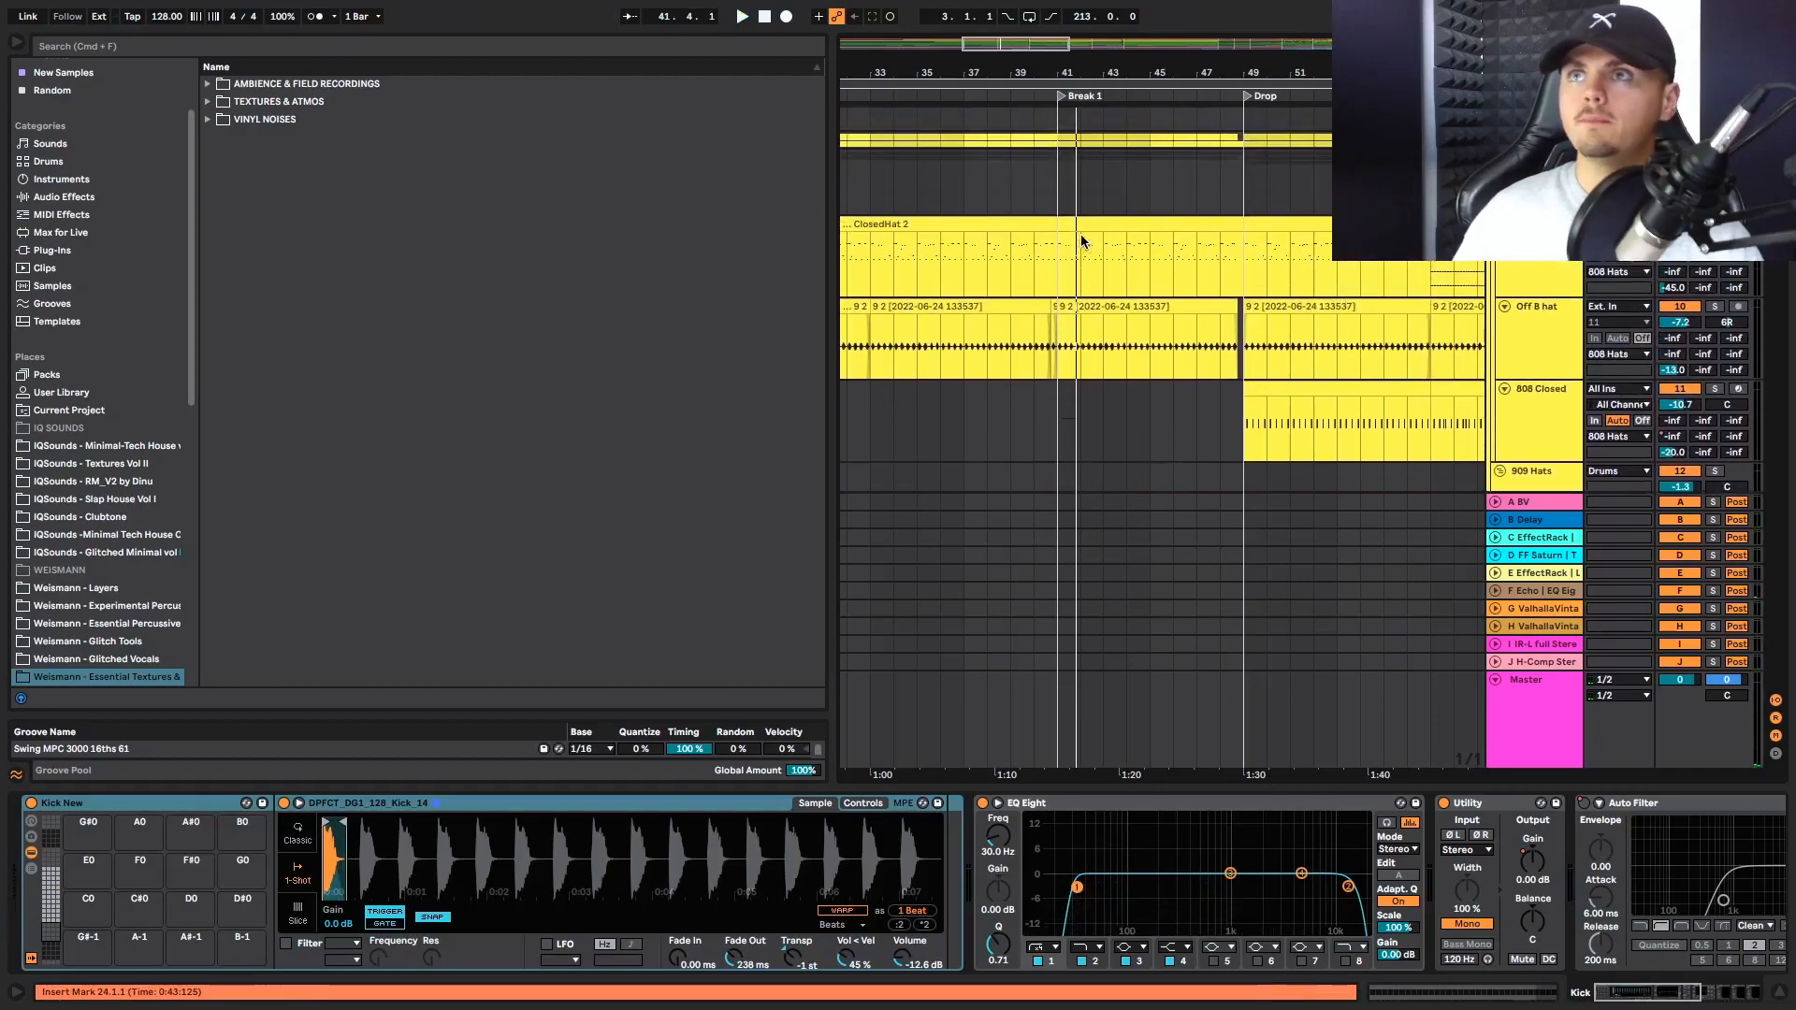
Select the 8 bar Filter Rise bass clip in Break 1 and compare it with the bass across the whole arrangement
left_click(1089, 246)
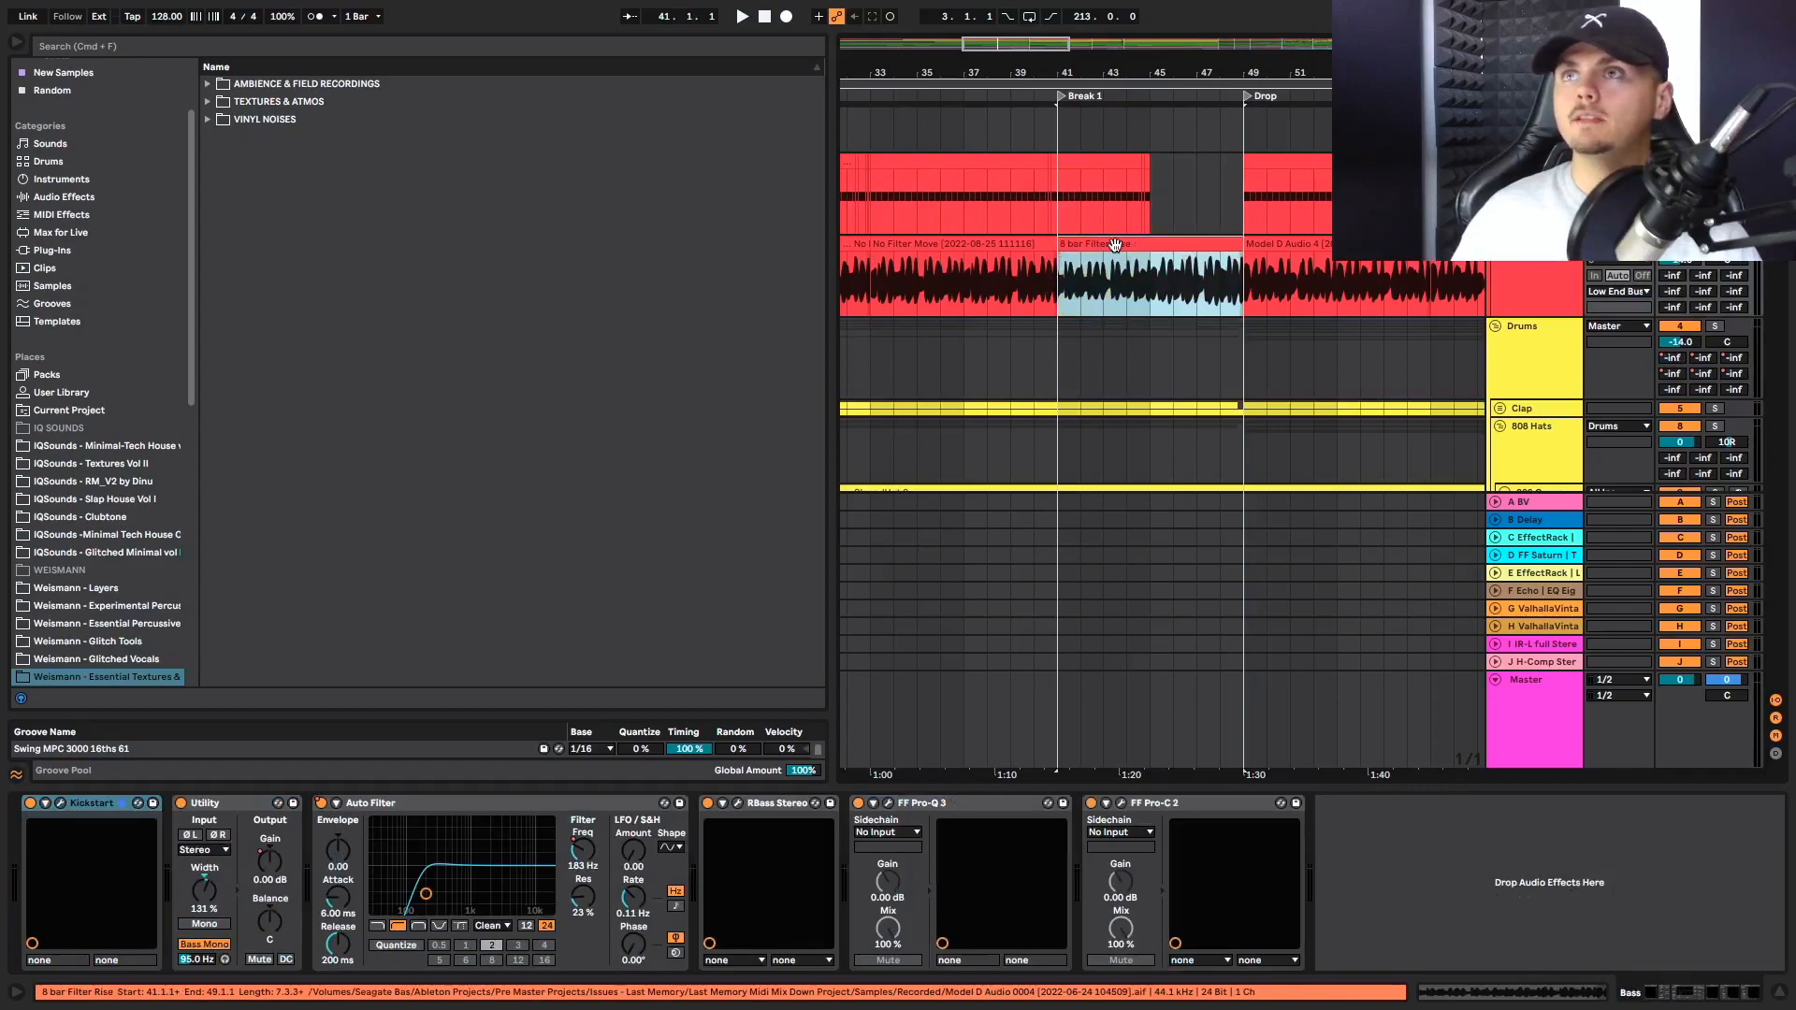
scroll(1115, 245, "down", 10)
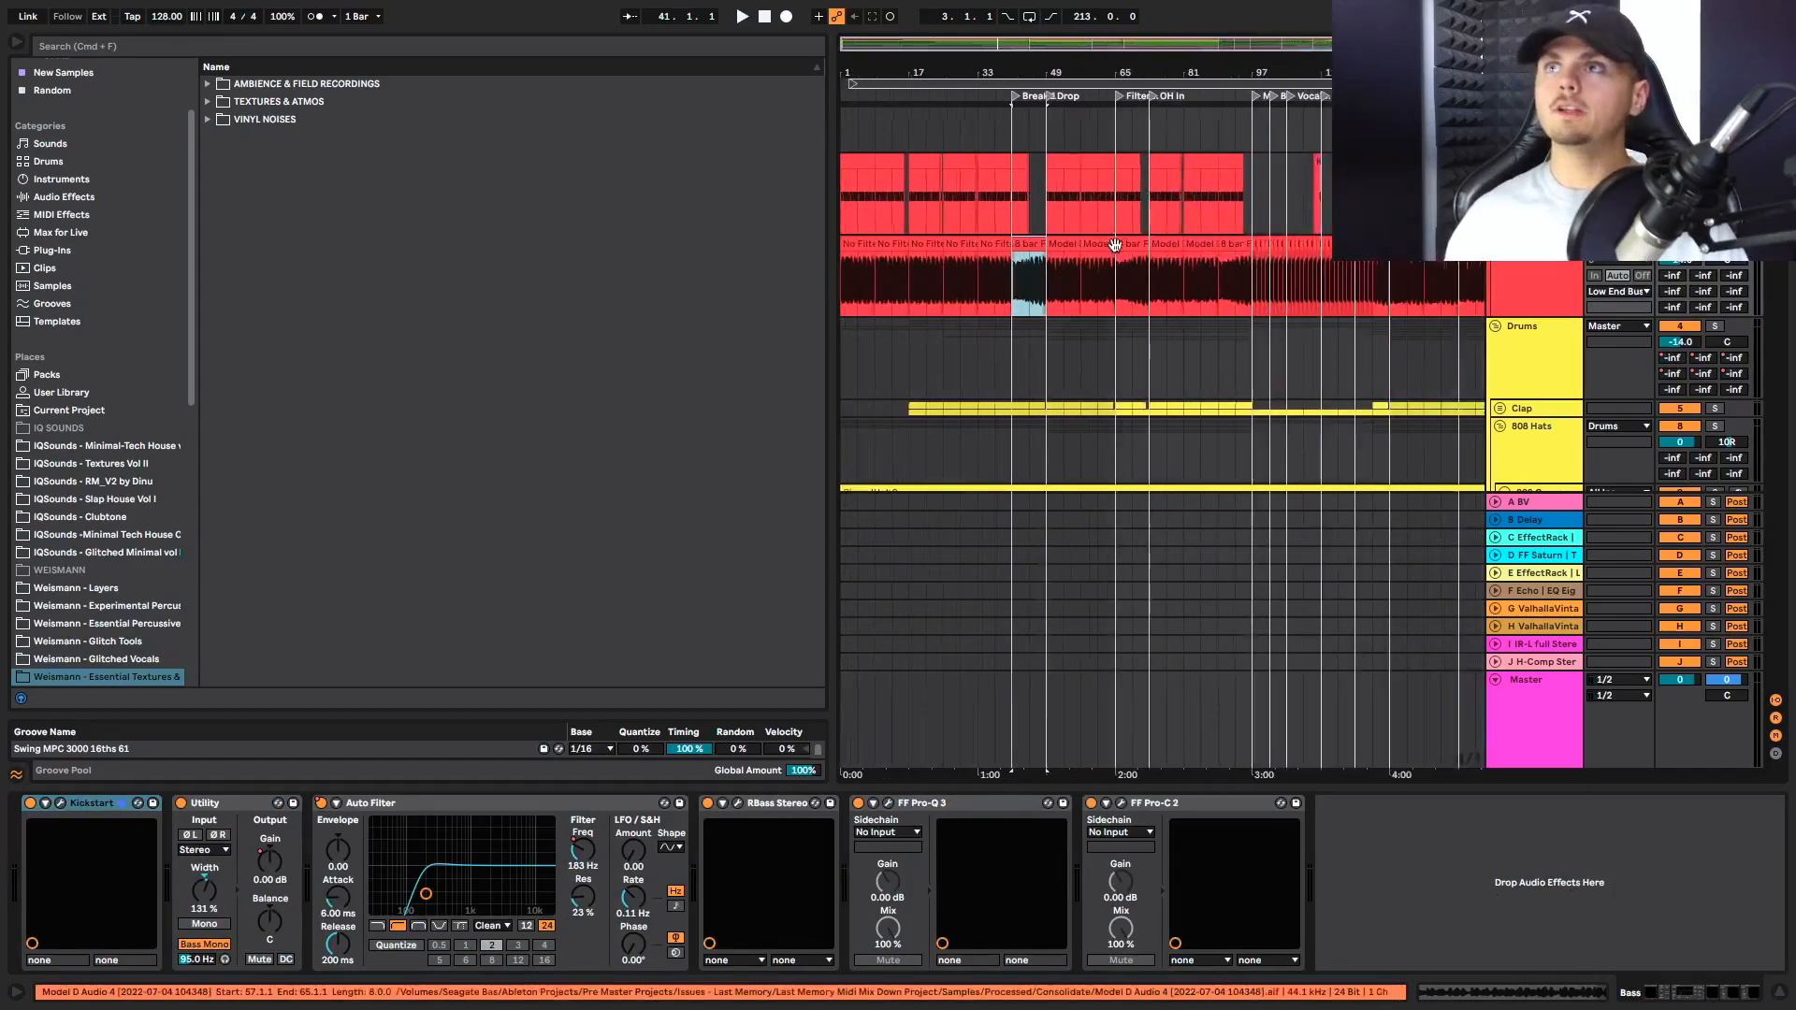
scroll(1115, 245, "up", 1)
scroll(1109, 293, "right", 1)
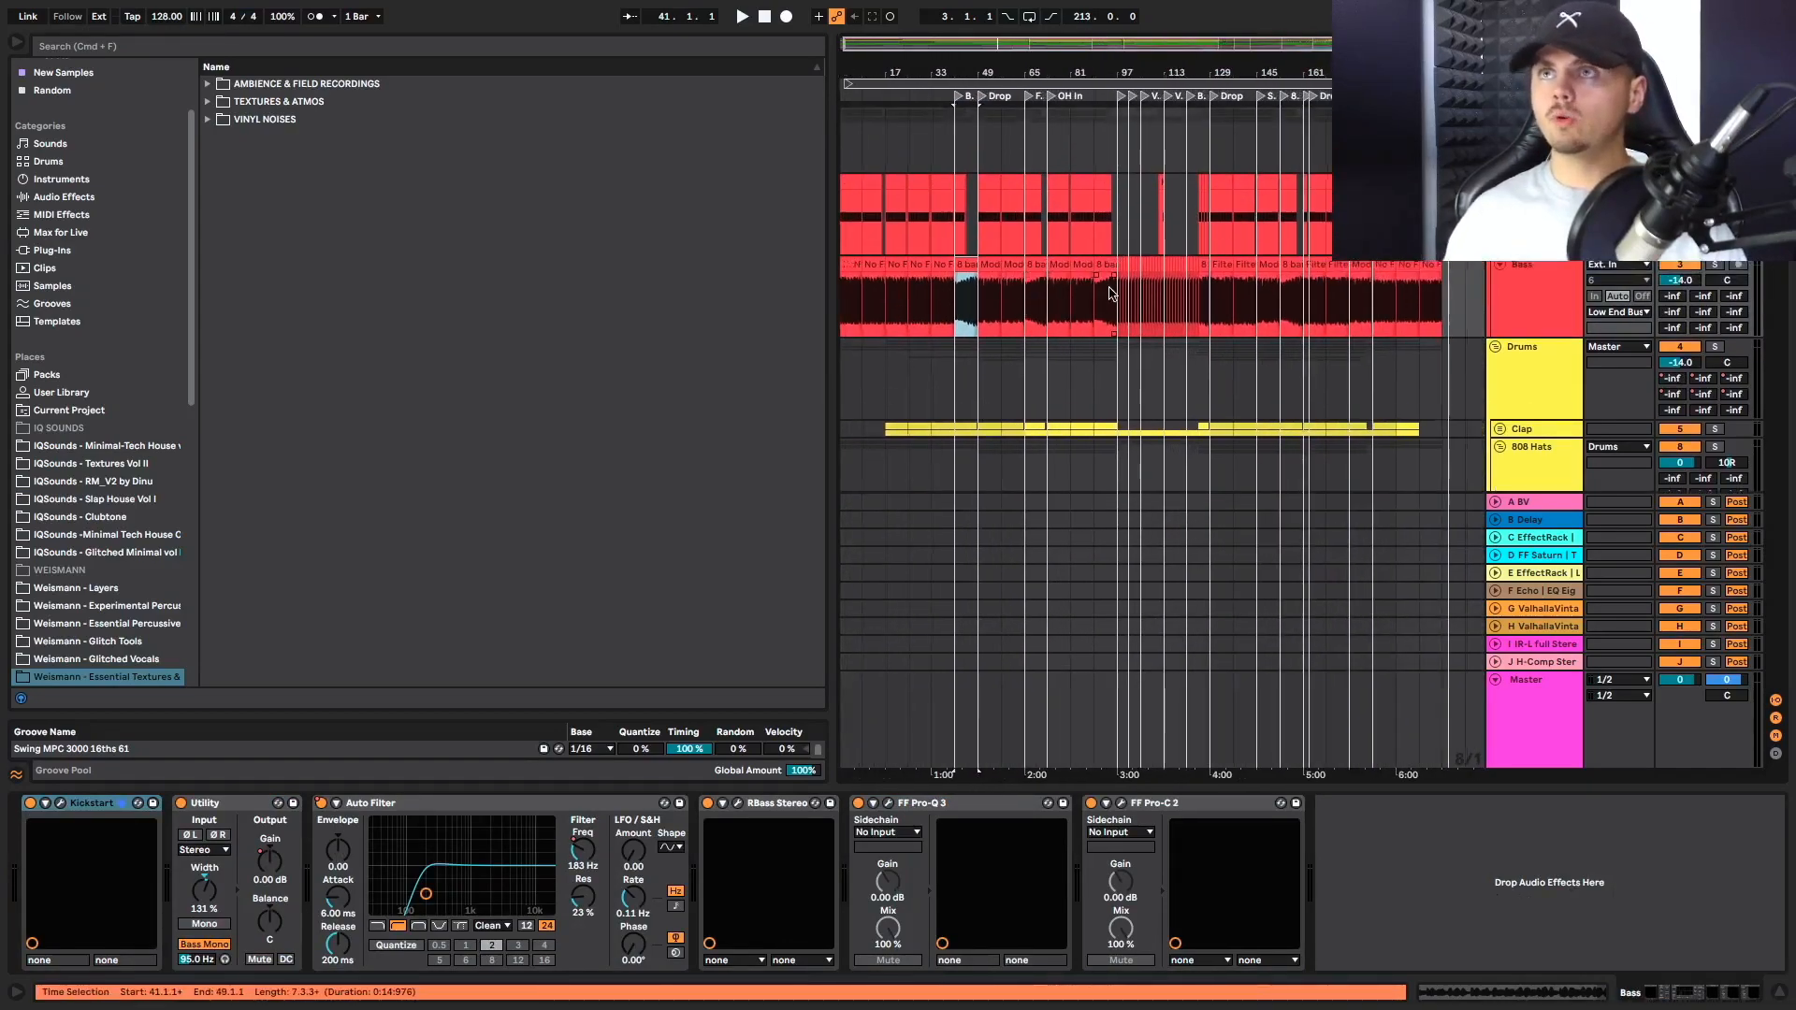
Select the Bass track's chopped section from bar 97 to bar 125 and examine it
left_click_drag(1120, 318, 1206, 285)
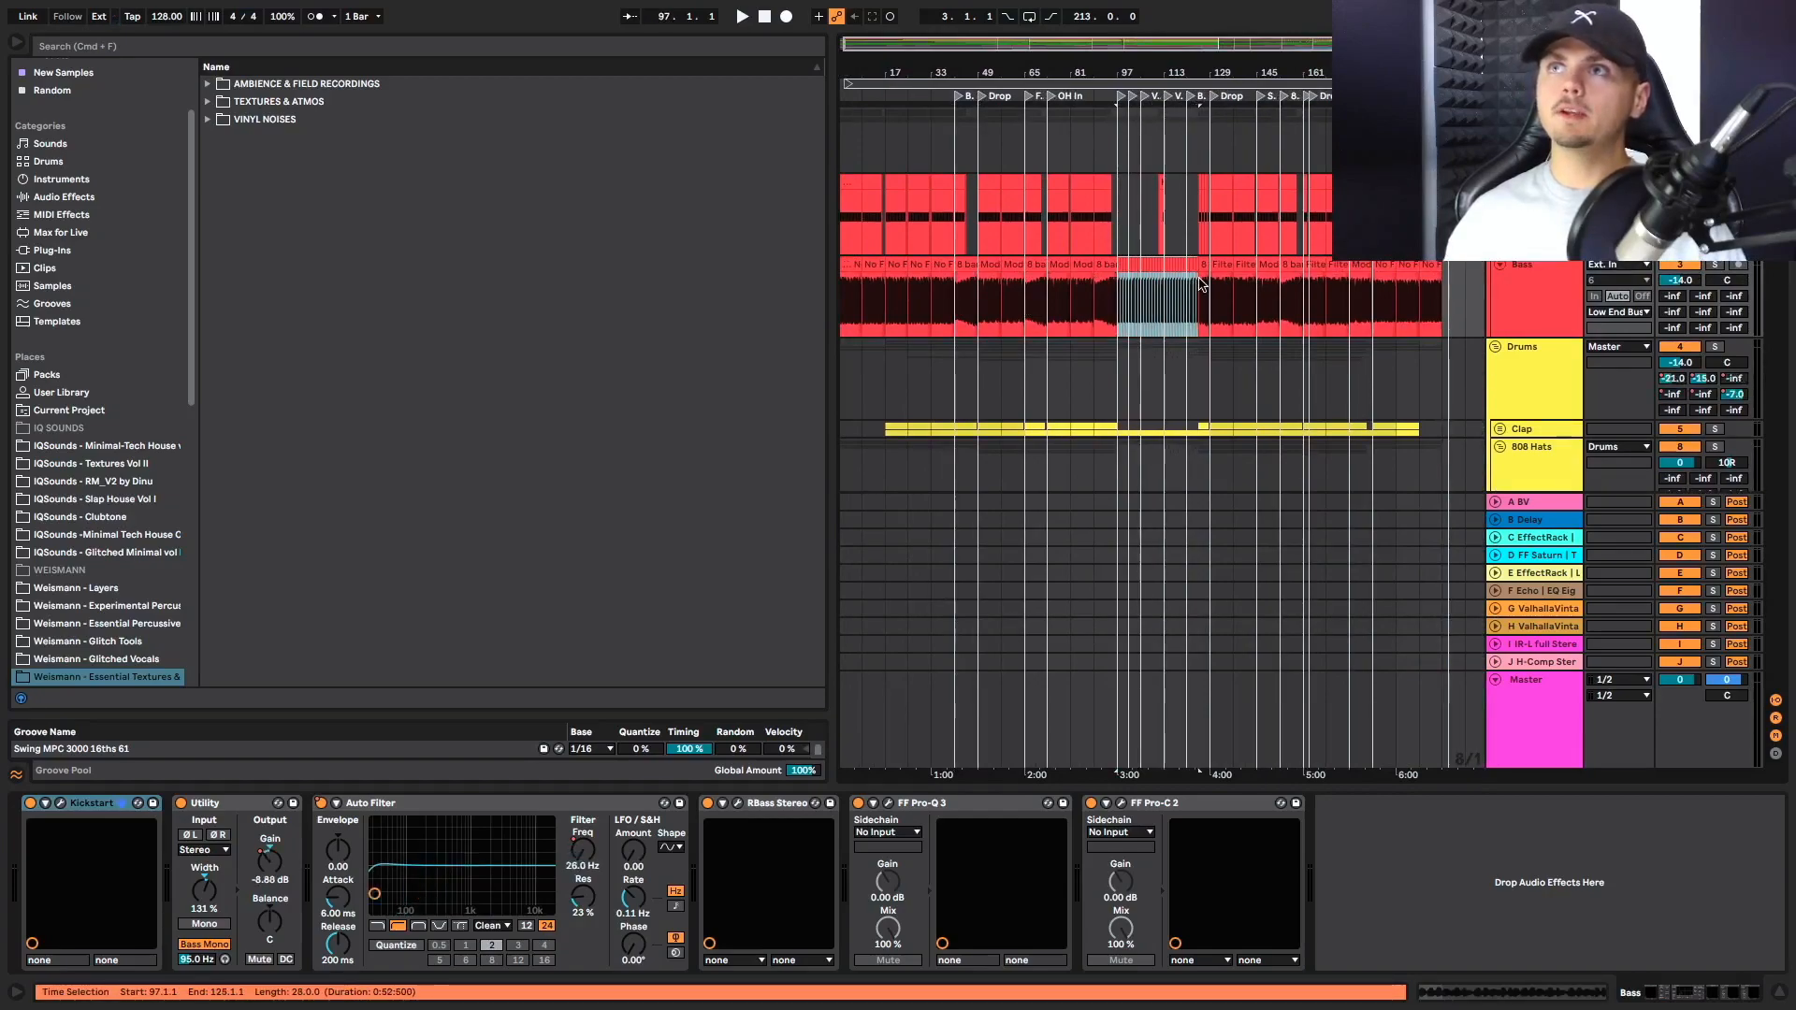
scroll(1204, 285, "up", 4)
scroll(1198, 286, "left", 1)
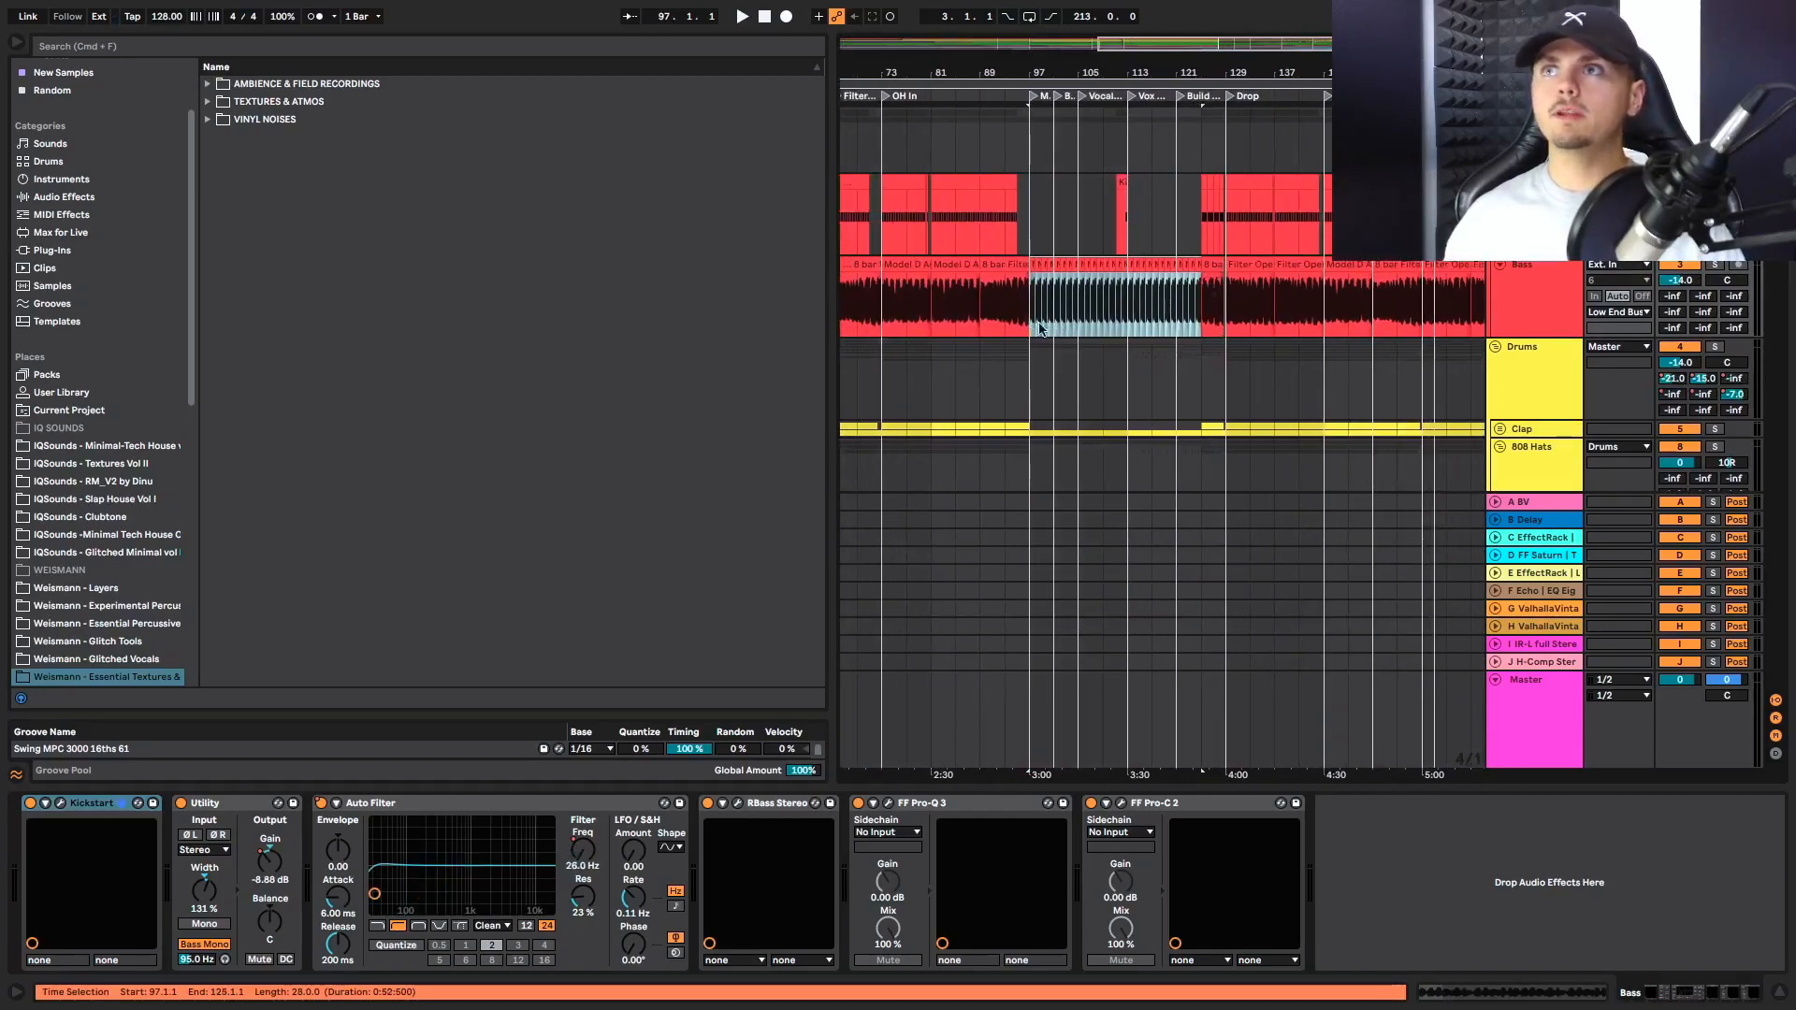
scroll(1038, 317, "left", 10)
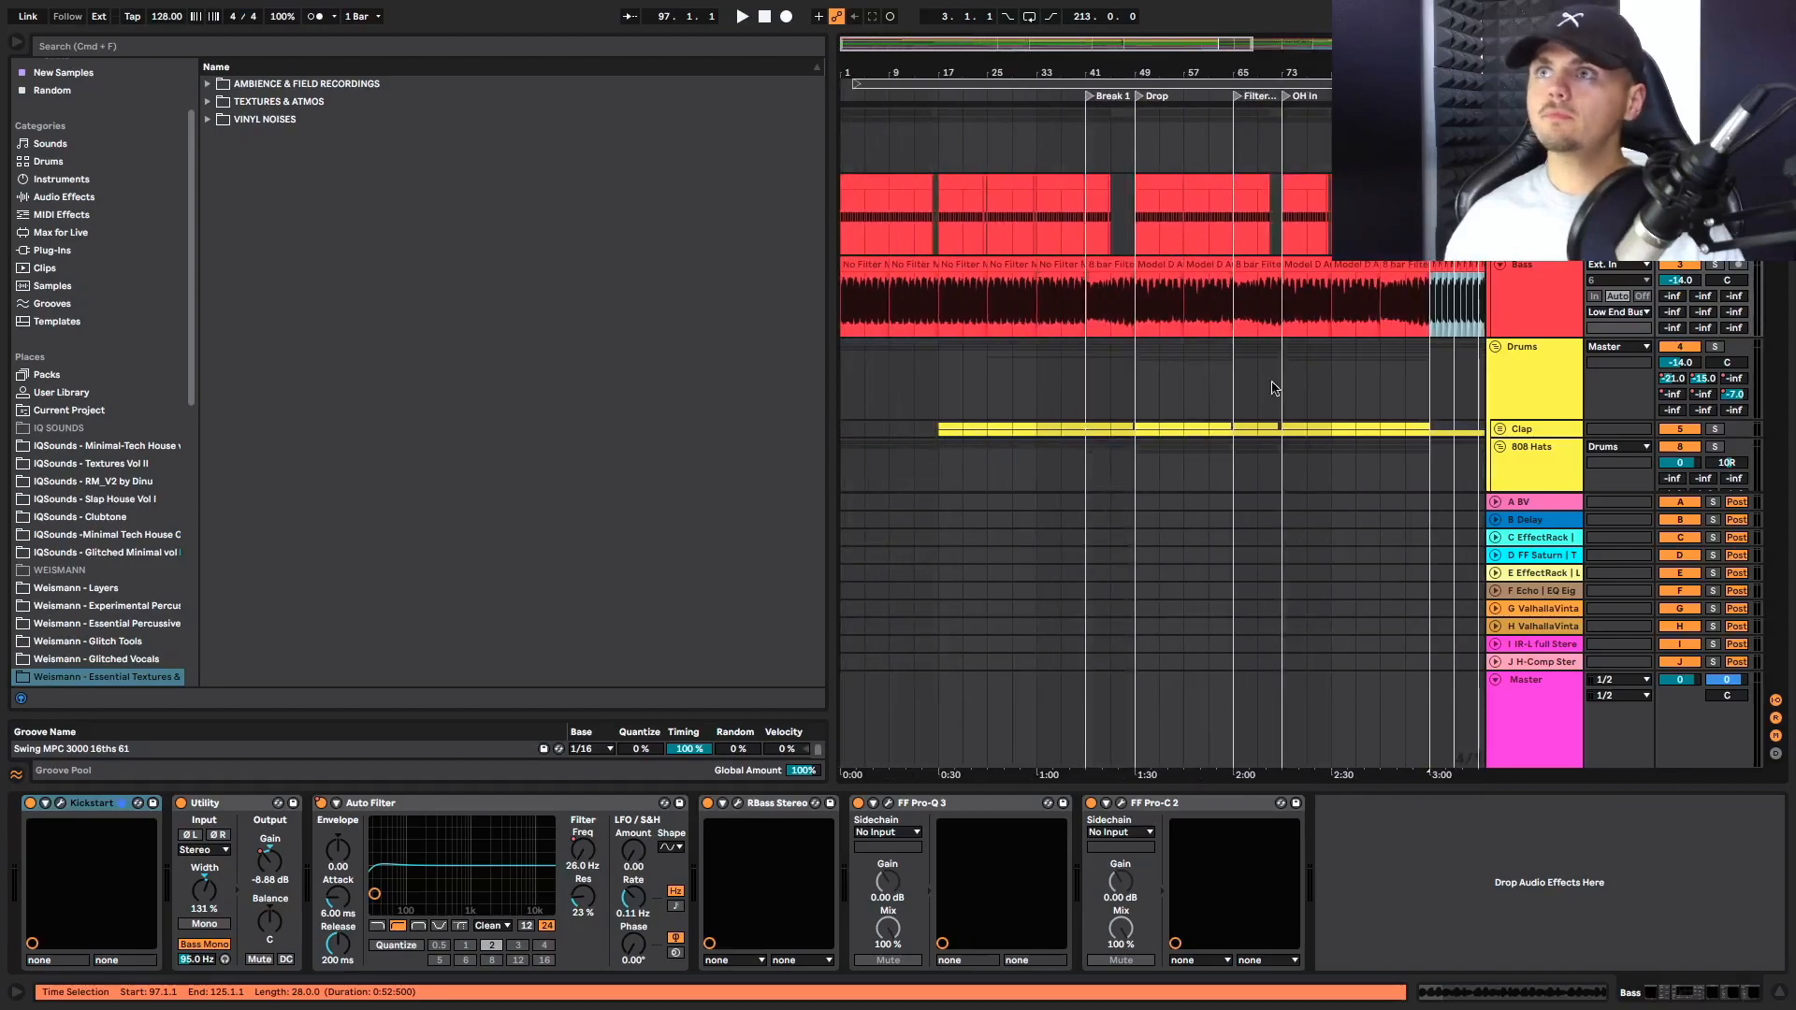
Play Break 1 from bar 41 and examine the kick and bass clips up close
left_click(1234, 399)
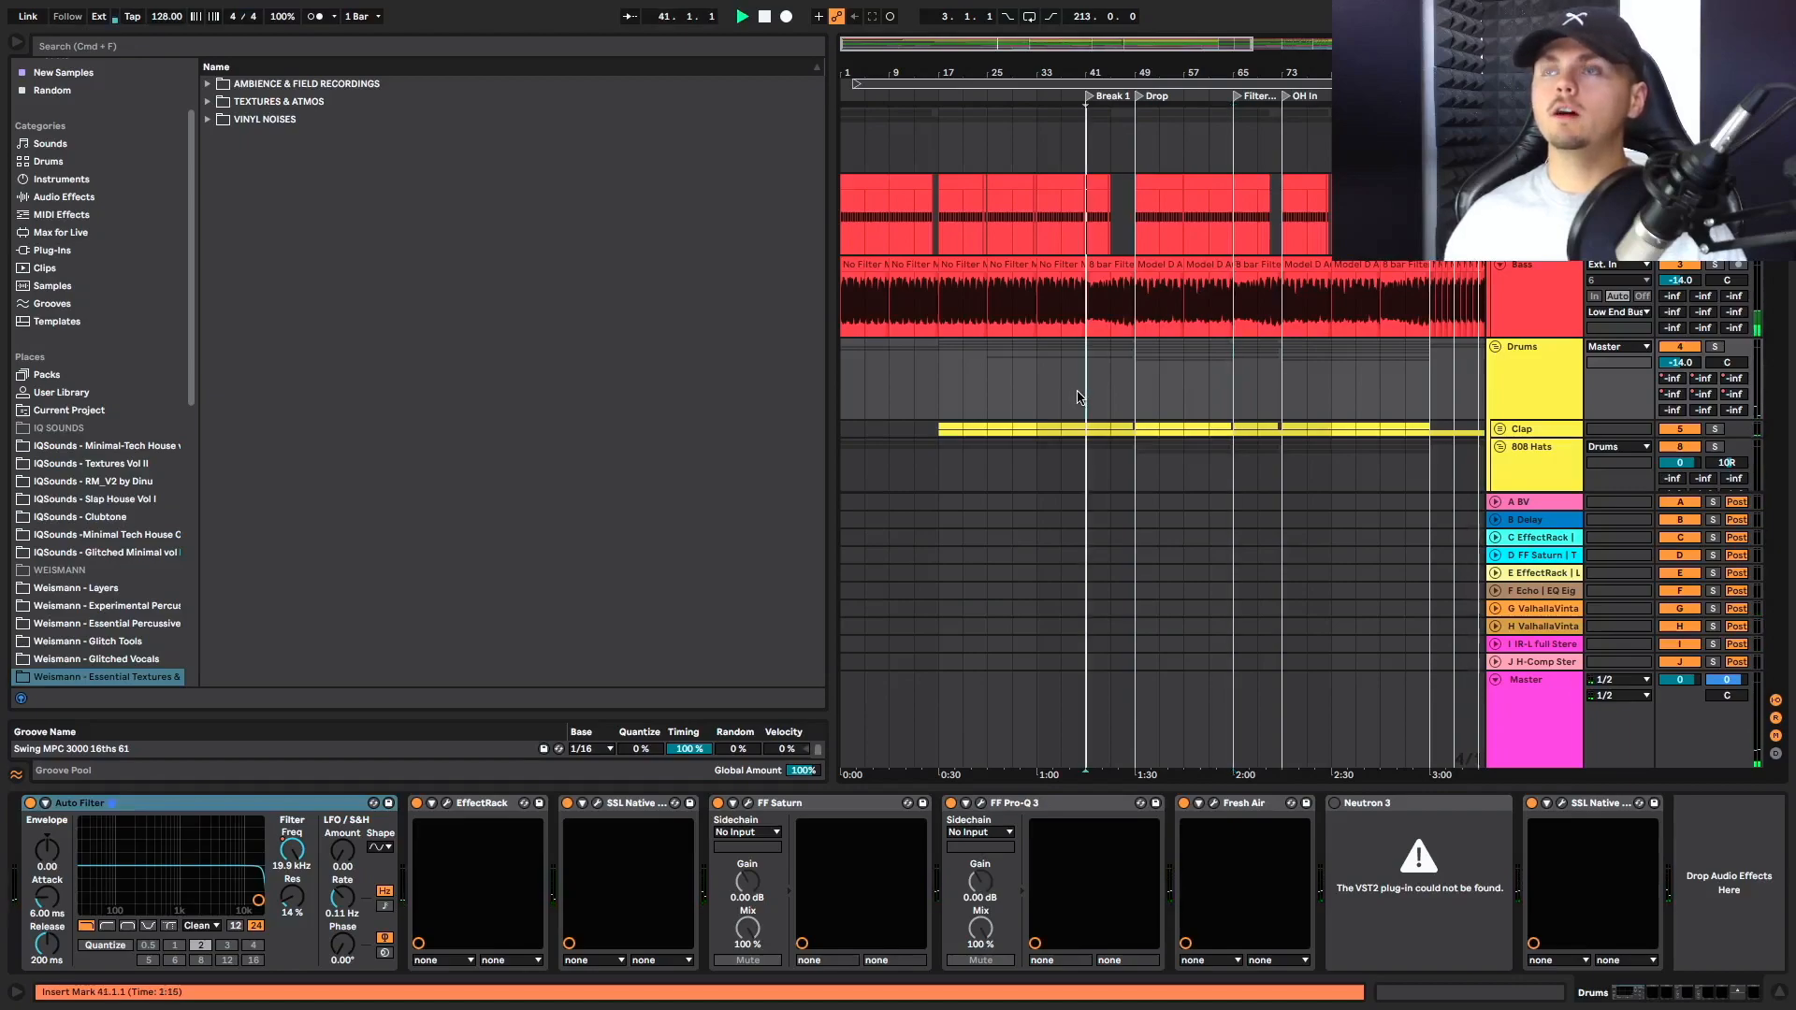
key("plus")
key("plus")
key("plus")
key("space")
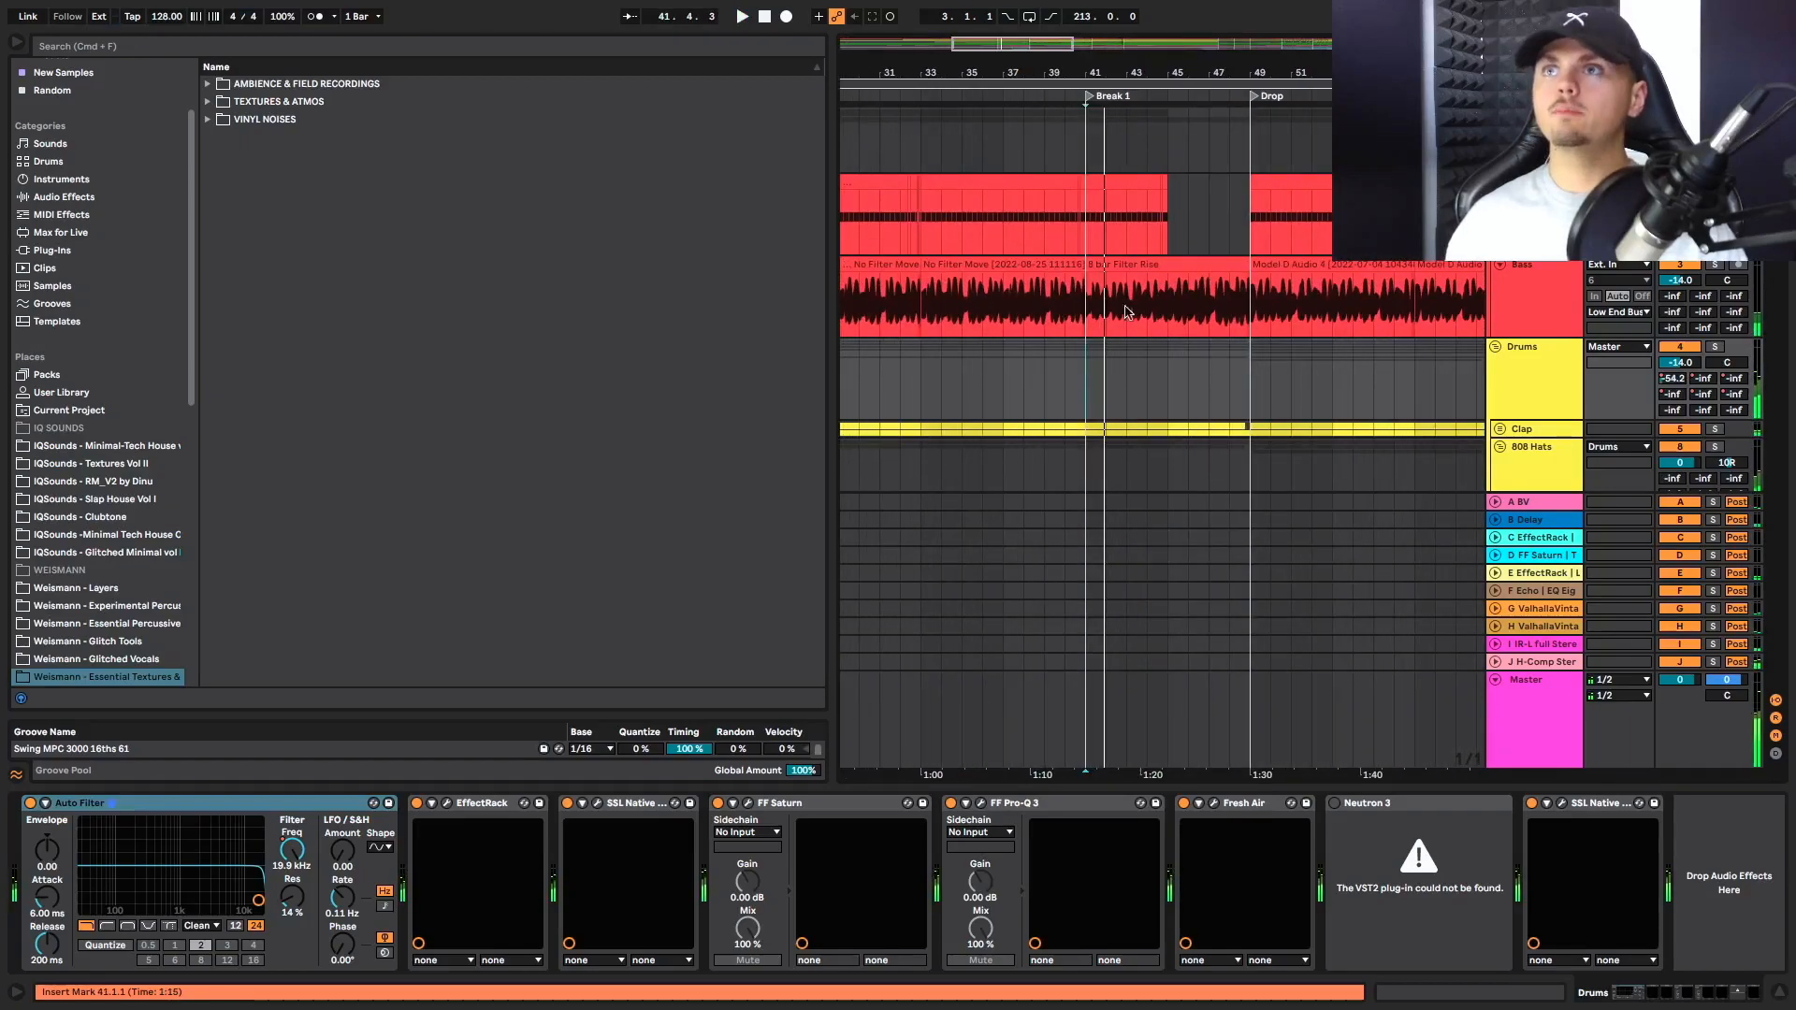
Replay Break 1 from bar 41 and examine the hat, Hat Loop, Electribe and Whoo 1 clips
scroll(1124, 318, "down", 5)
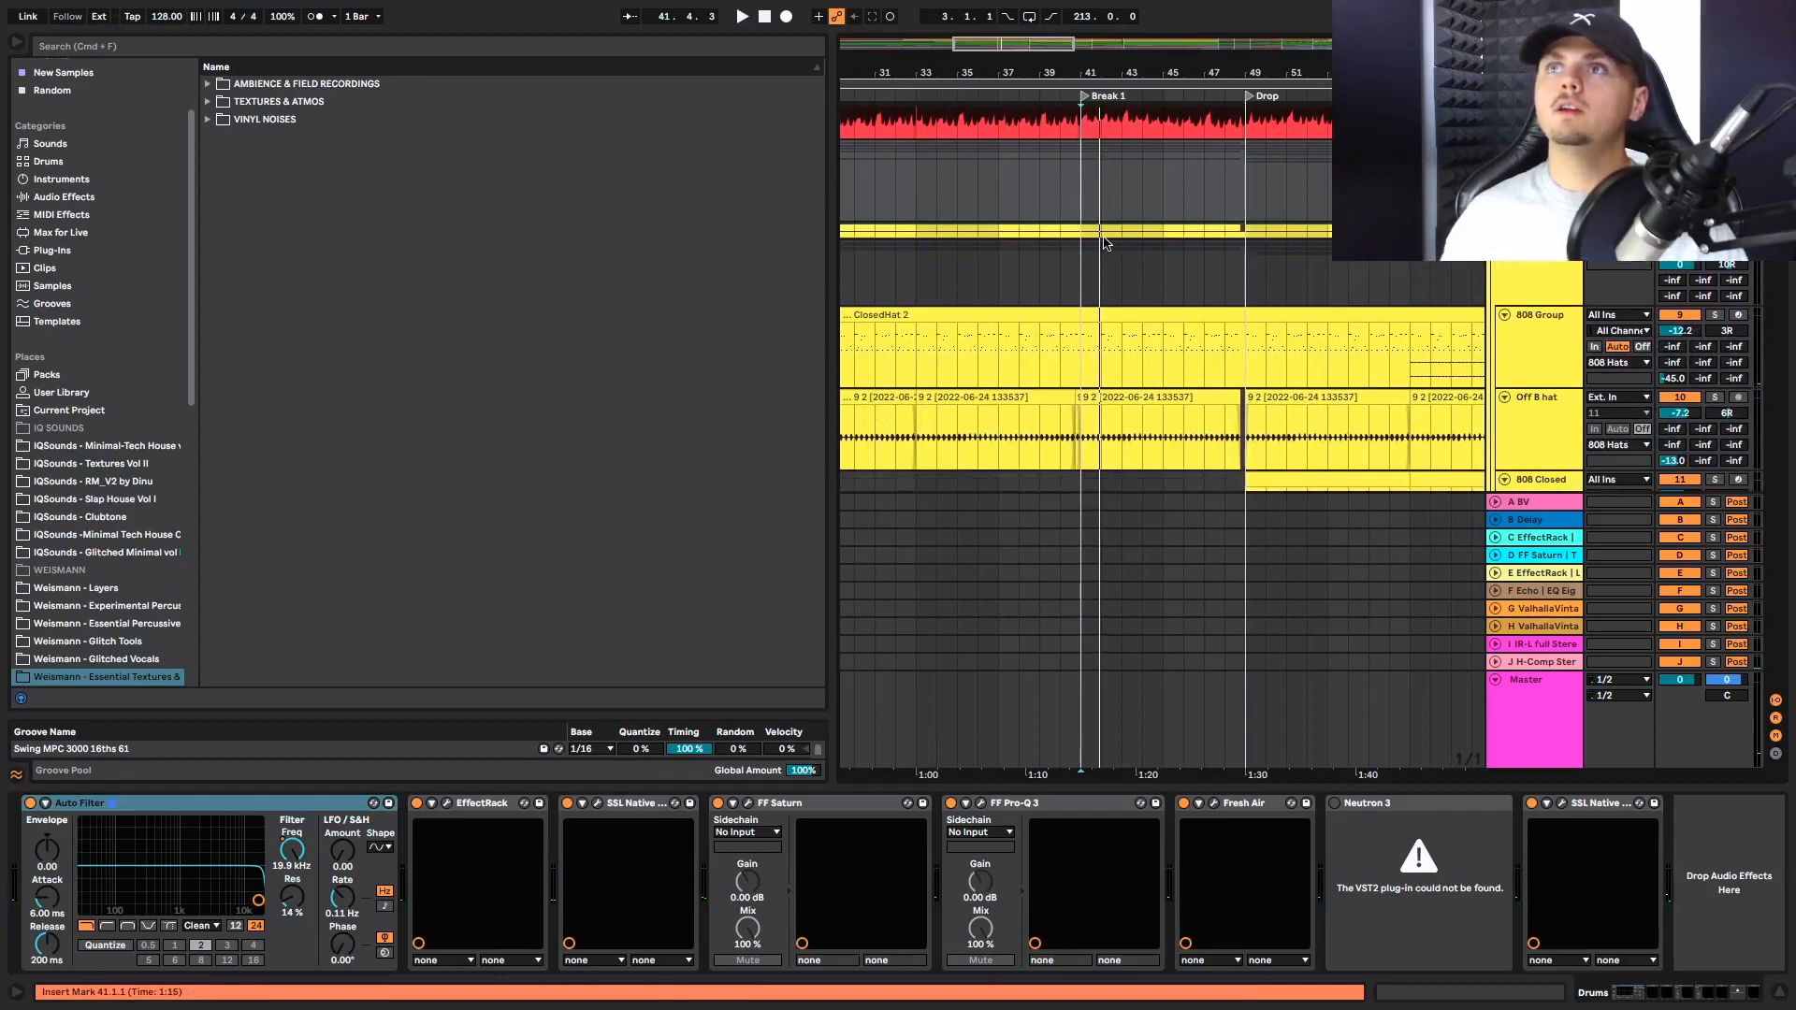
scroll(1087, 202, "down", 5)
key("space")
scroll(1093, 253, "down", 15)
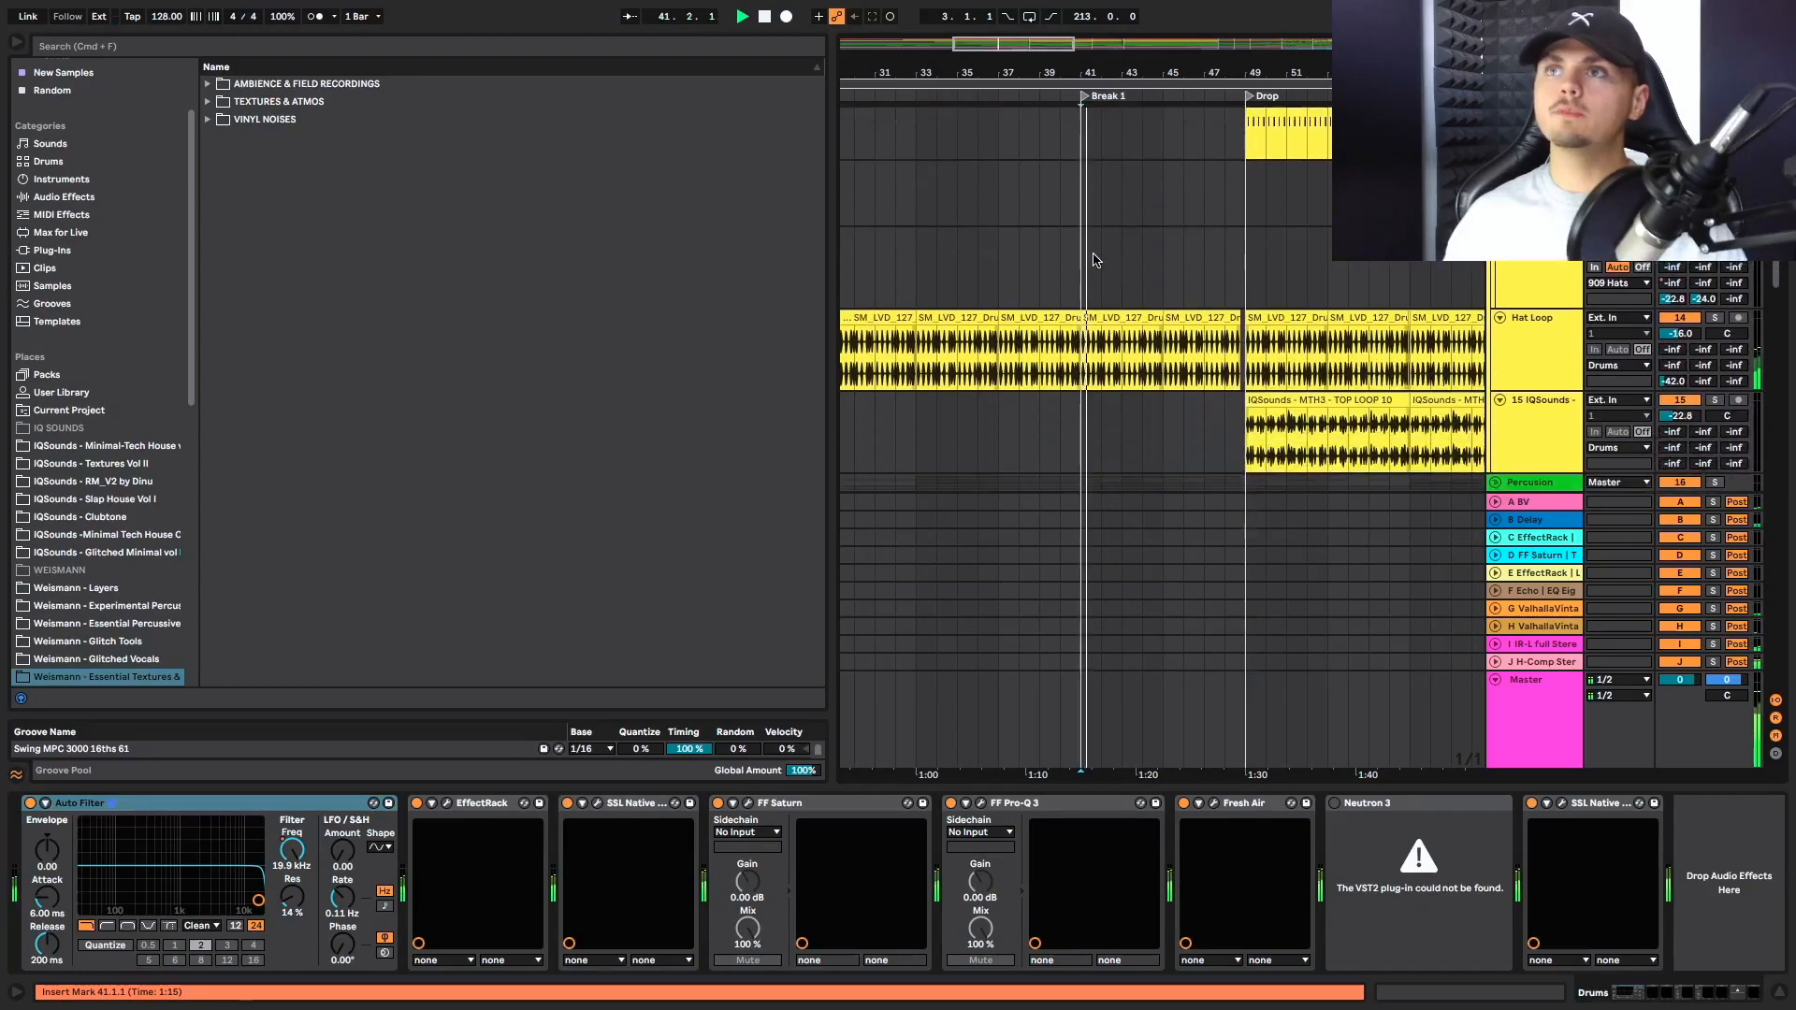
scroll(1093, 259, "down", 8)
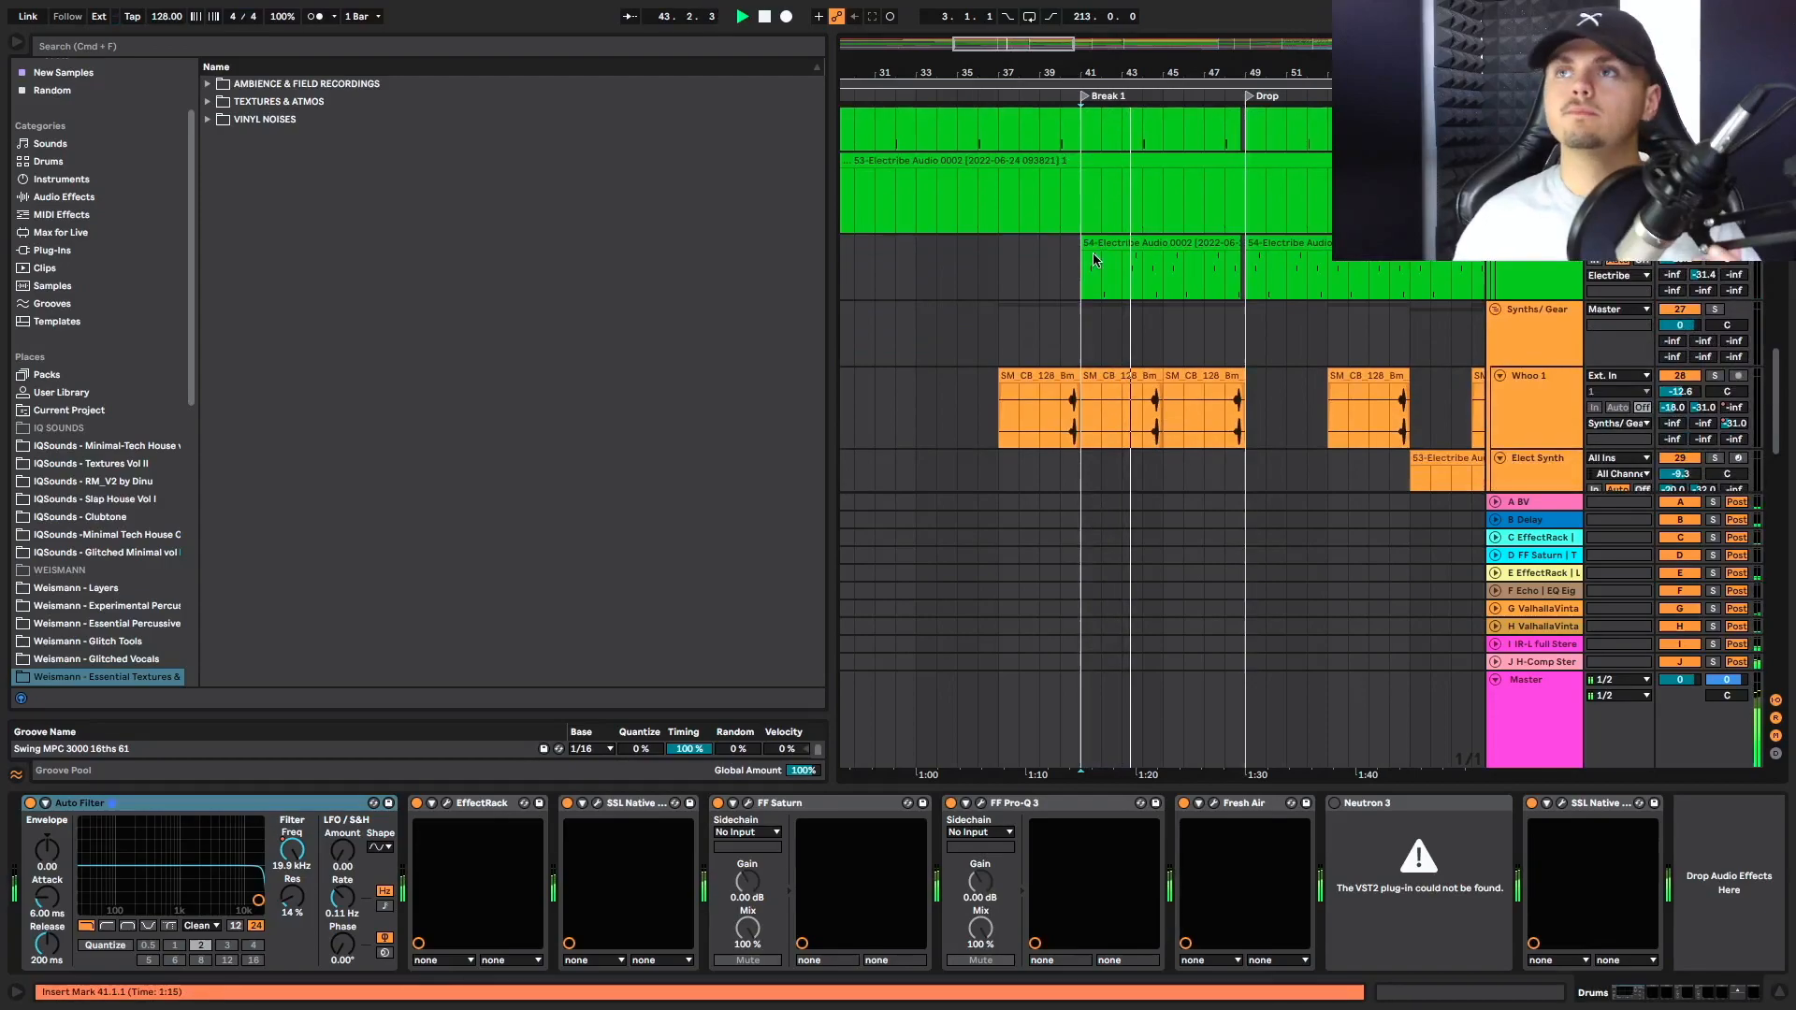
Play Break 1 from bar 44 and examine the Electribe, Whoo 1 and Elect Synth clips
scroll(1235, 375, "down", 2)
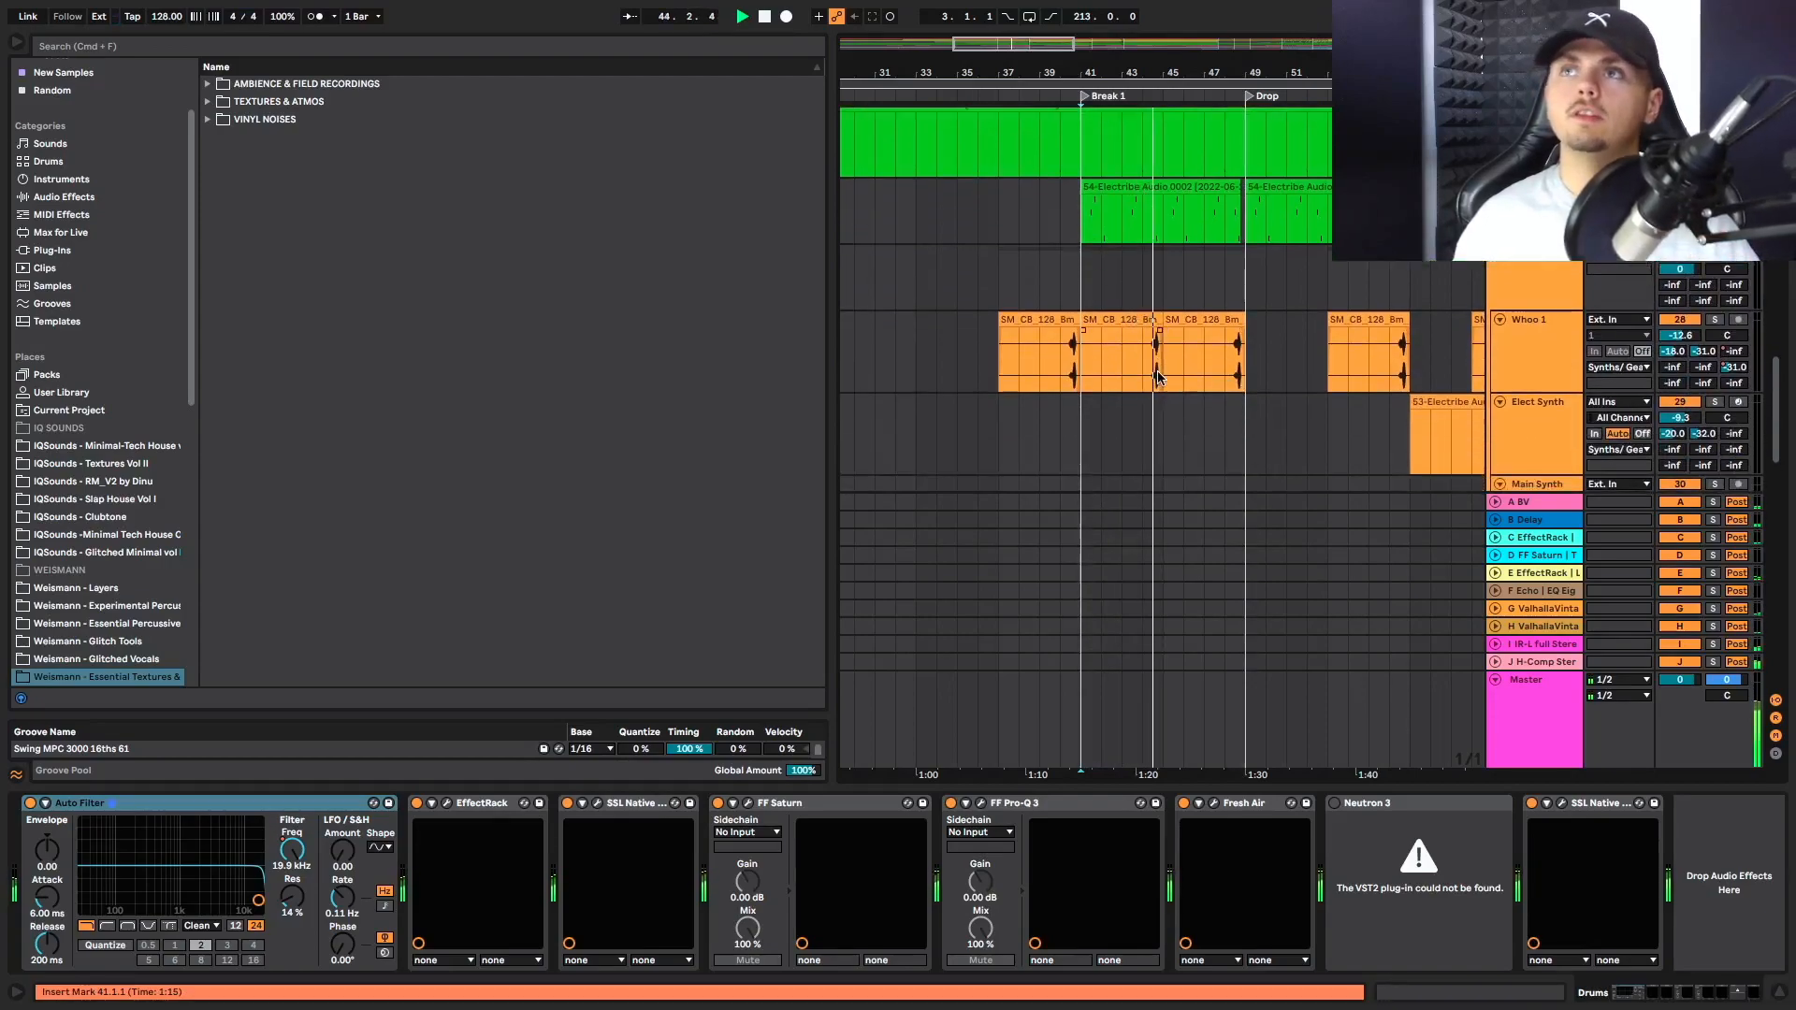
scroll(1158, 377, "down", 1)
key("space")
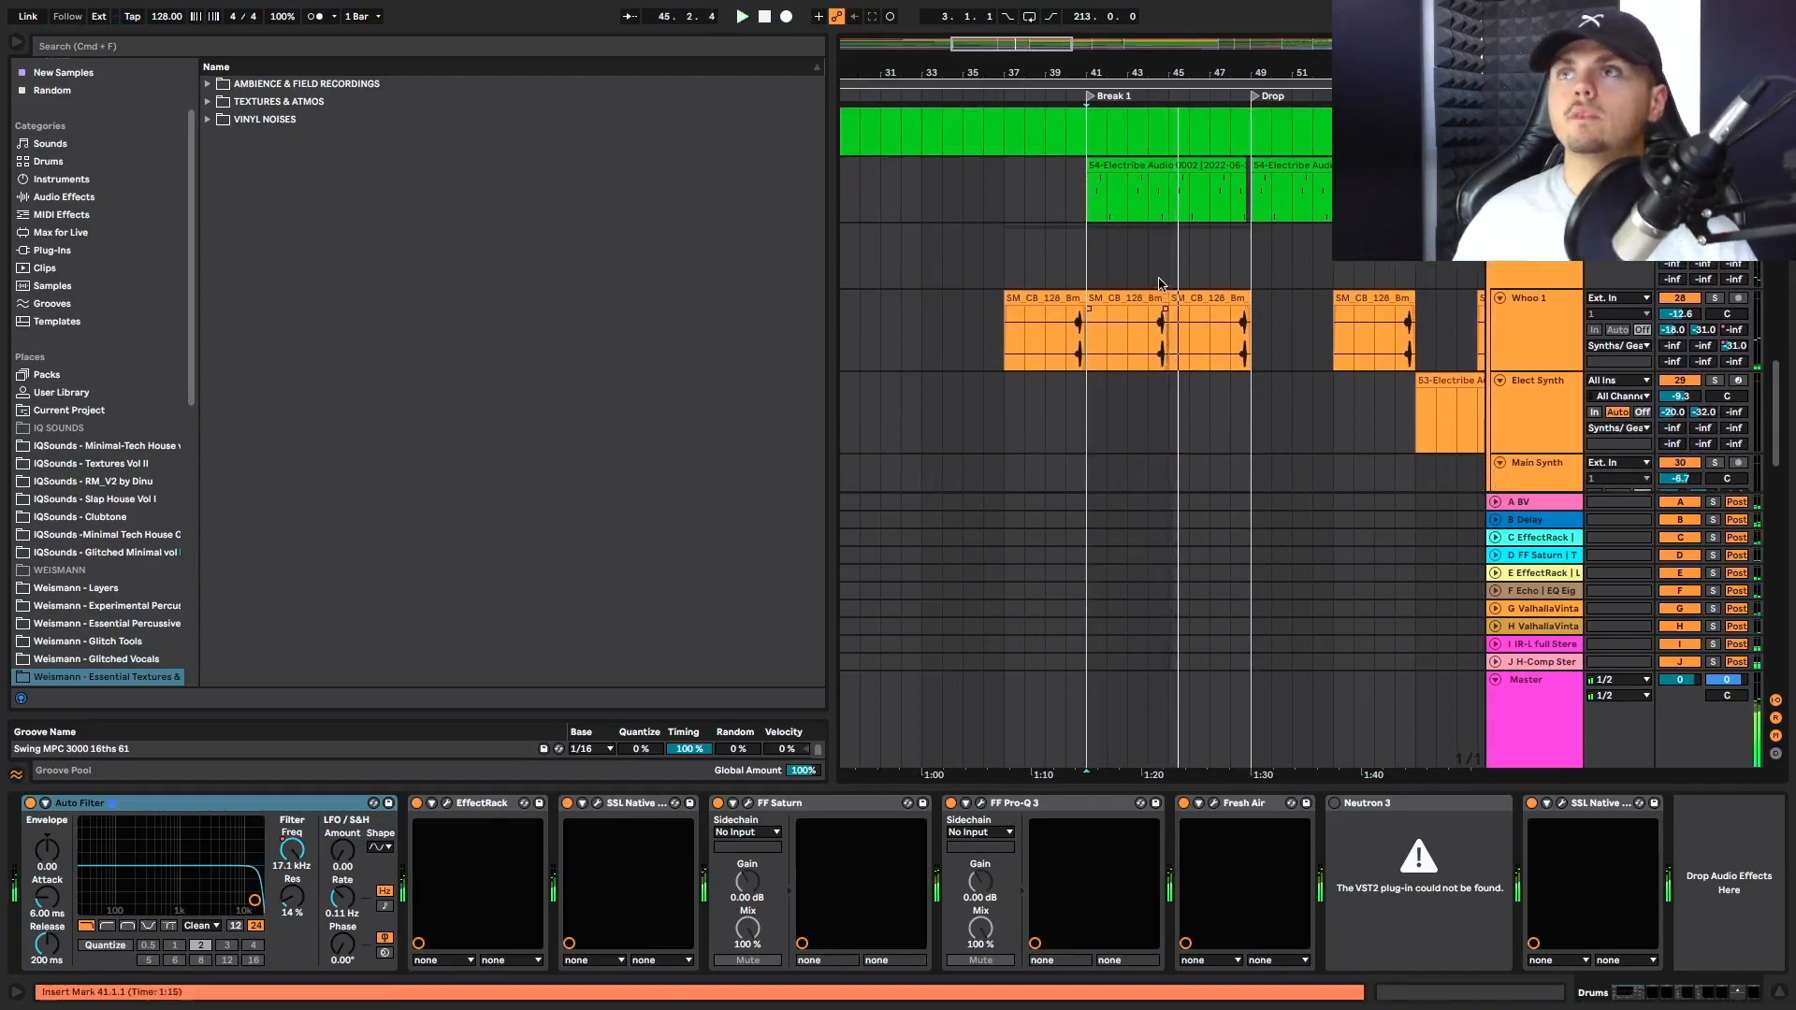
left_click(1158, 270)
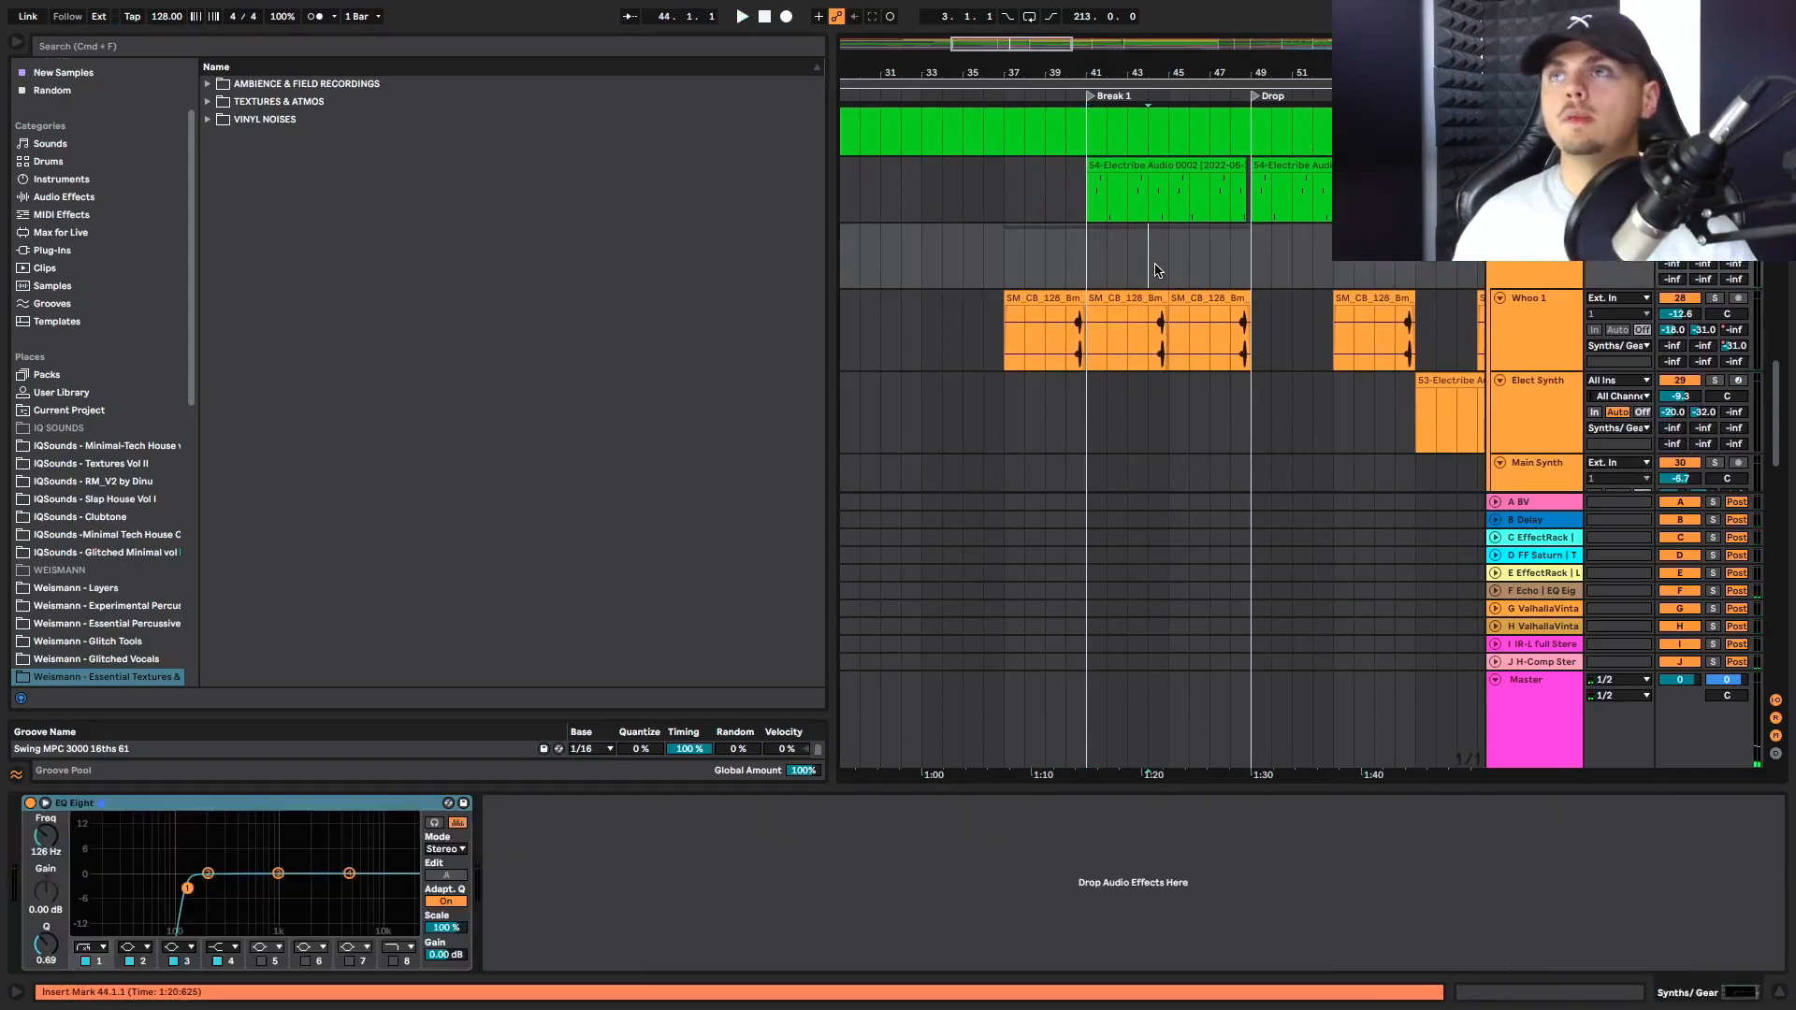
key("space")
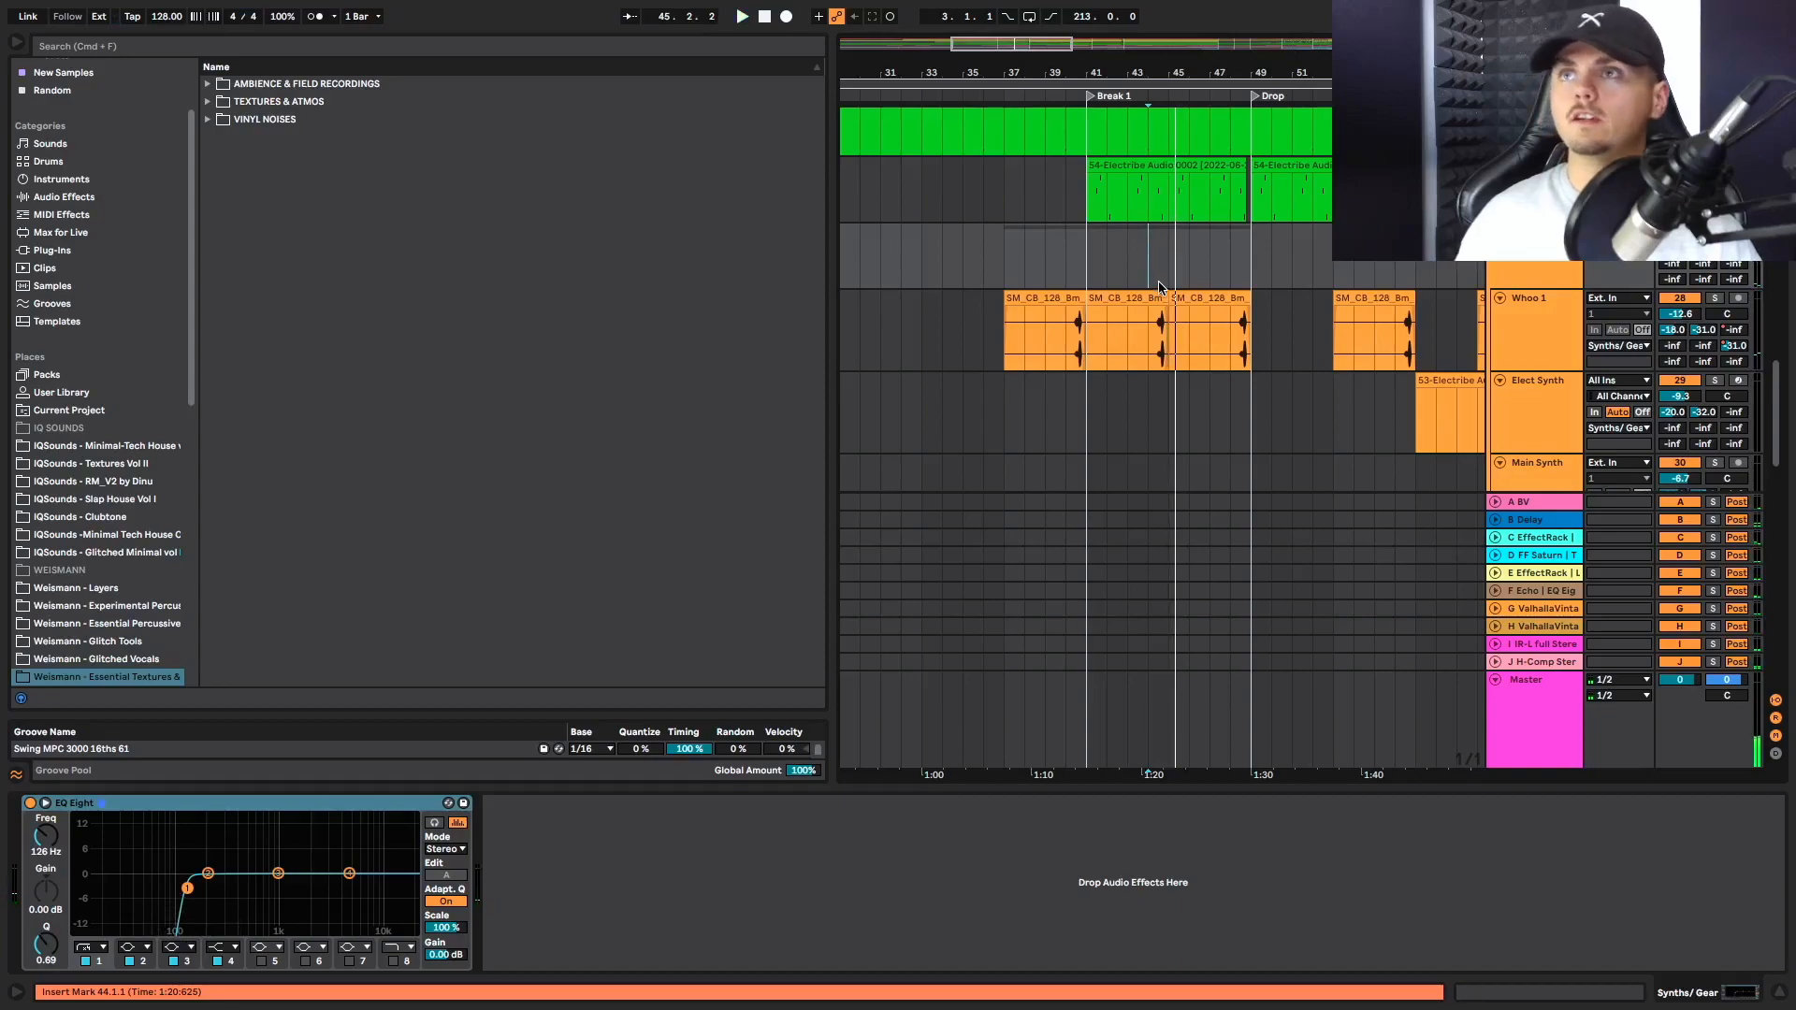
scroll(1146, 384, "down", 1)
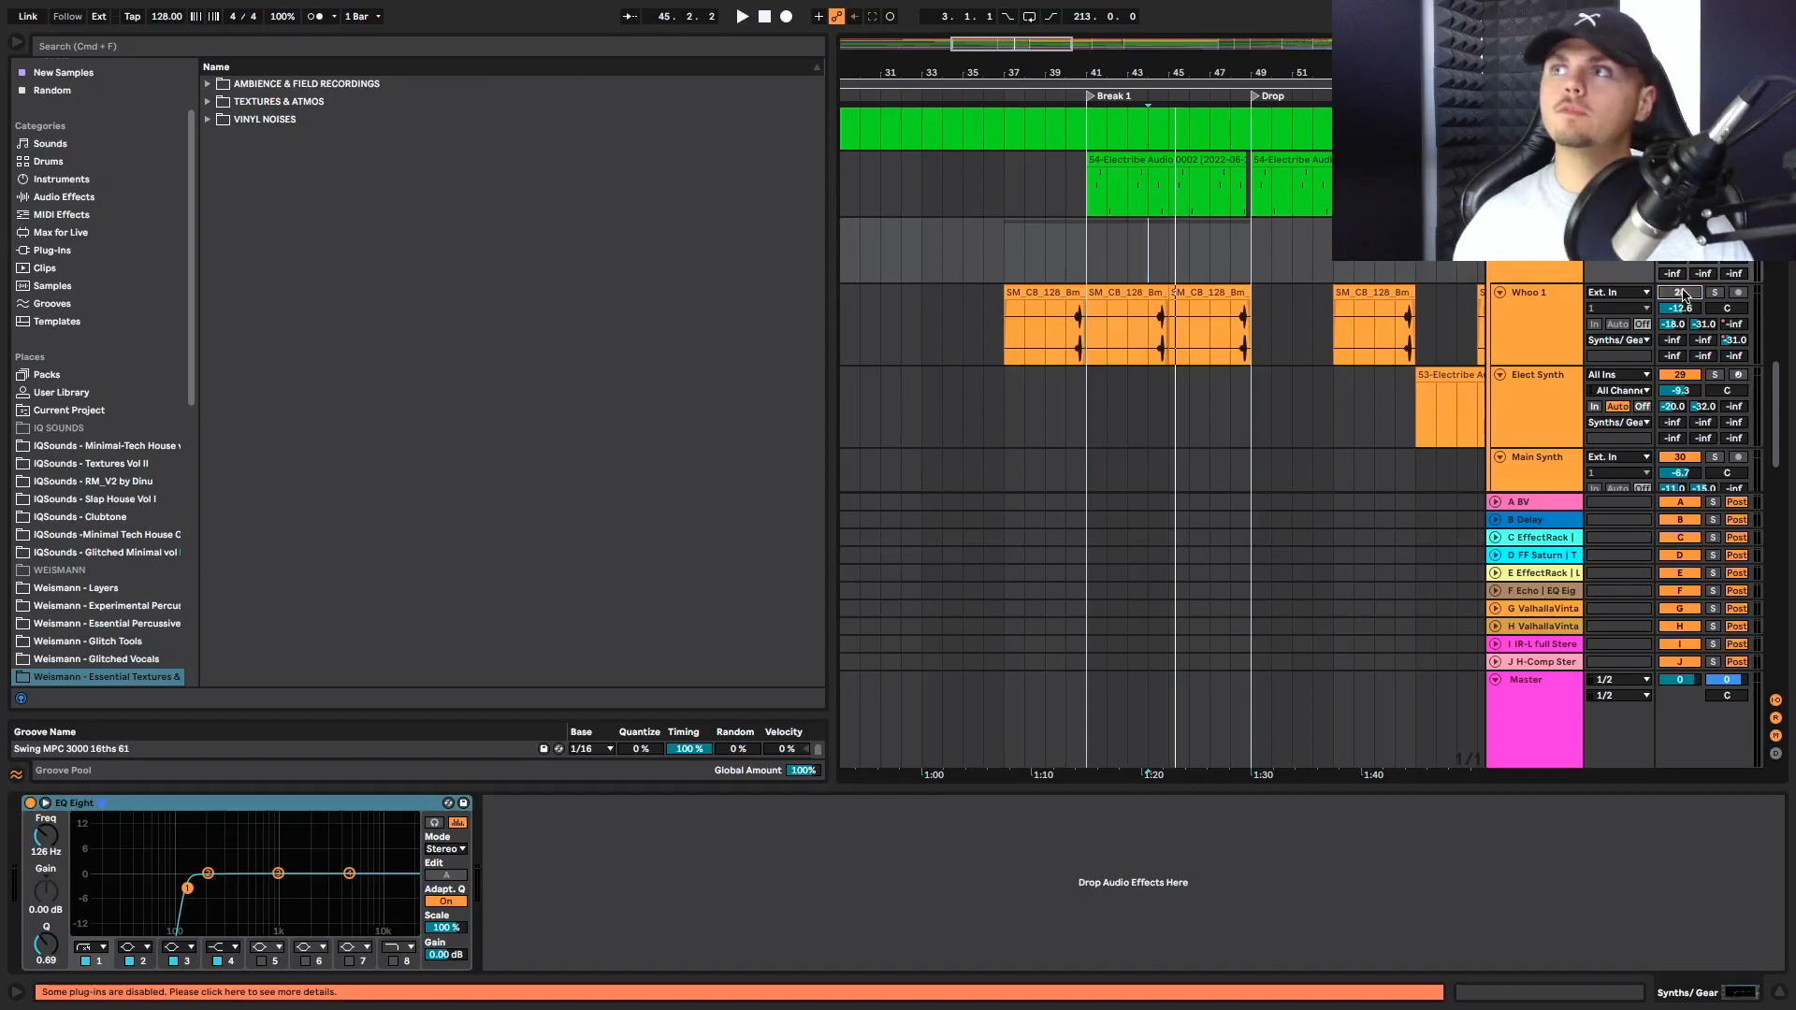
key("space")
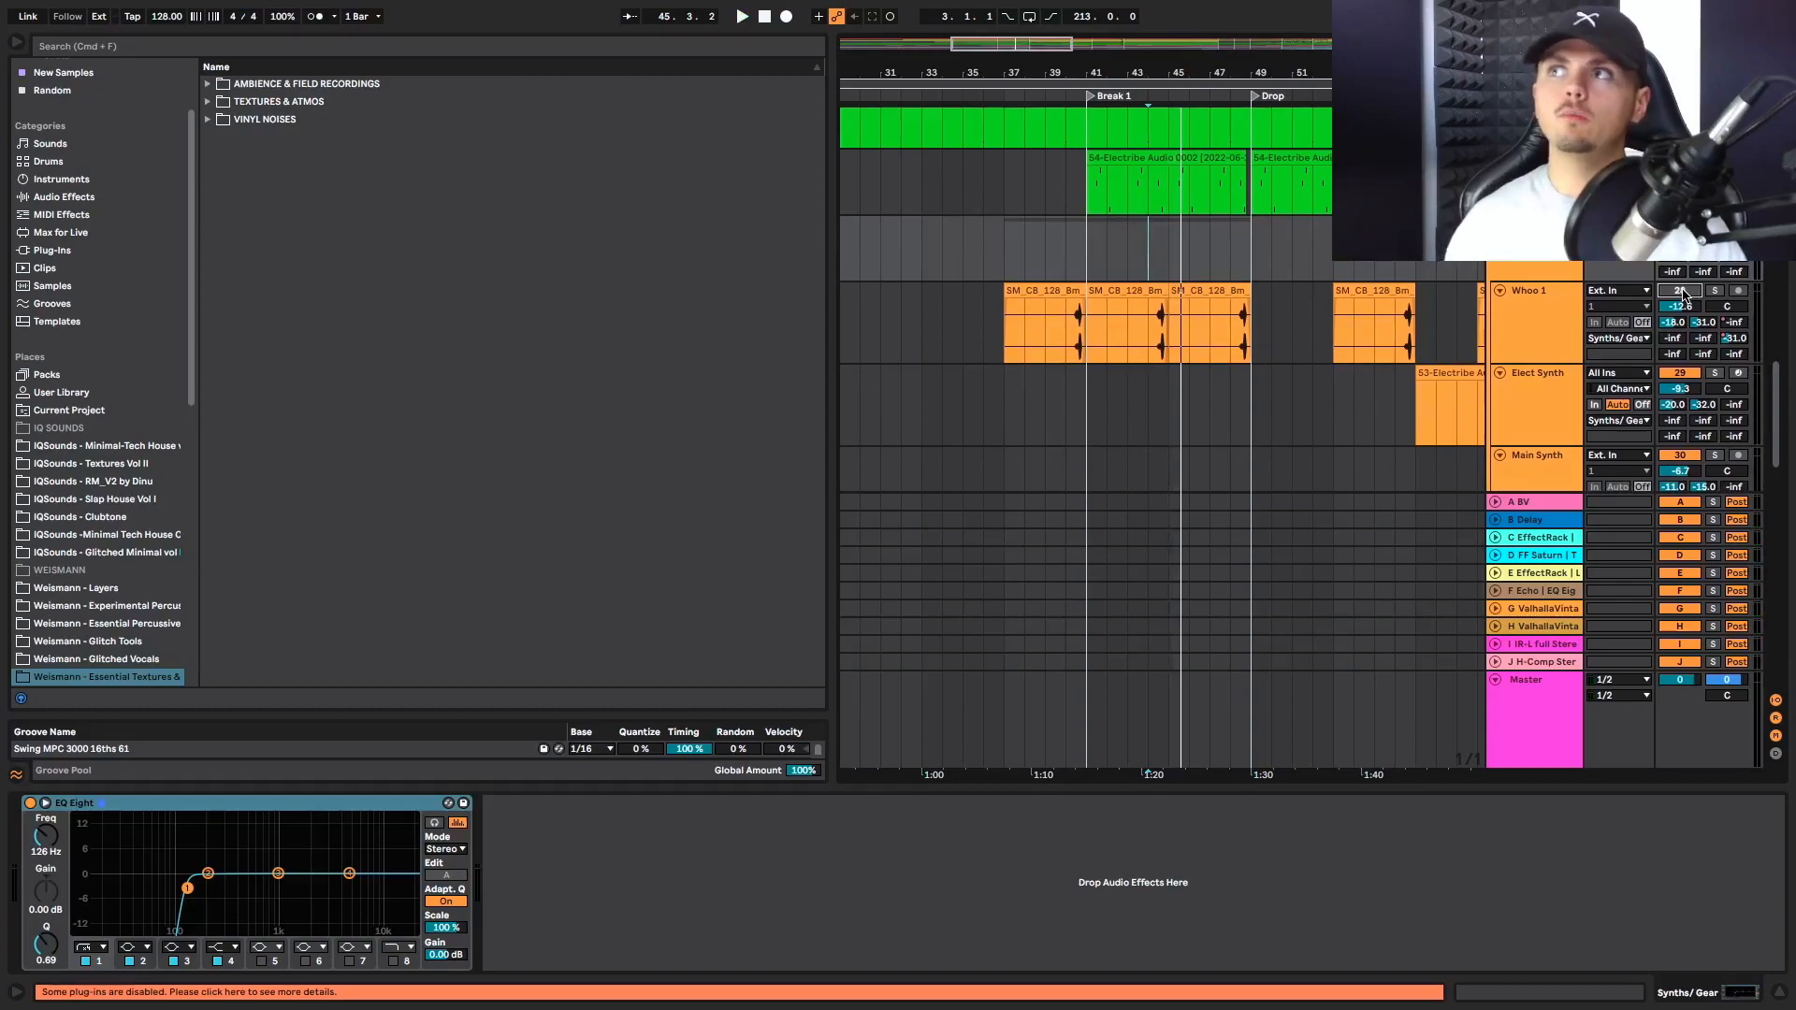
Play the arrangement from bar 44 on the Whoo 1 track and examine the acapella and Glitch Vox clips in Break 1
left_click(1147, 338)
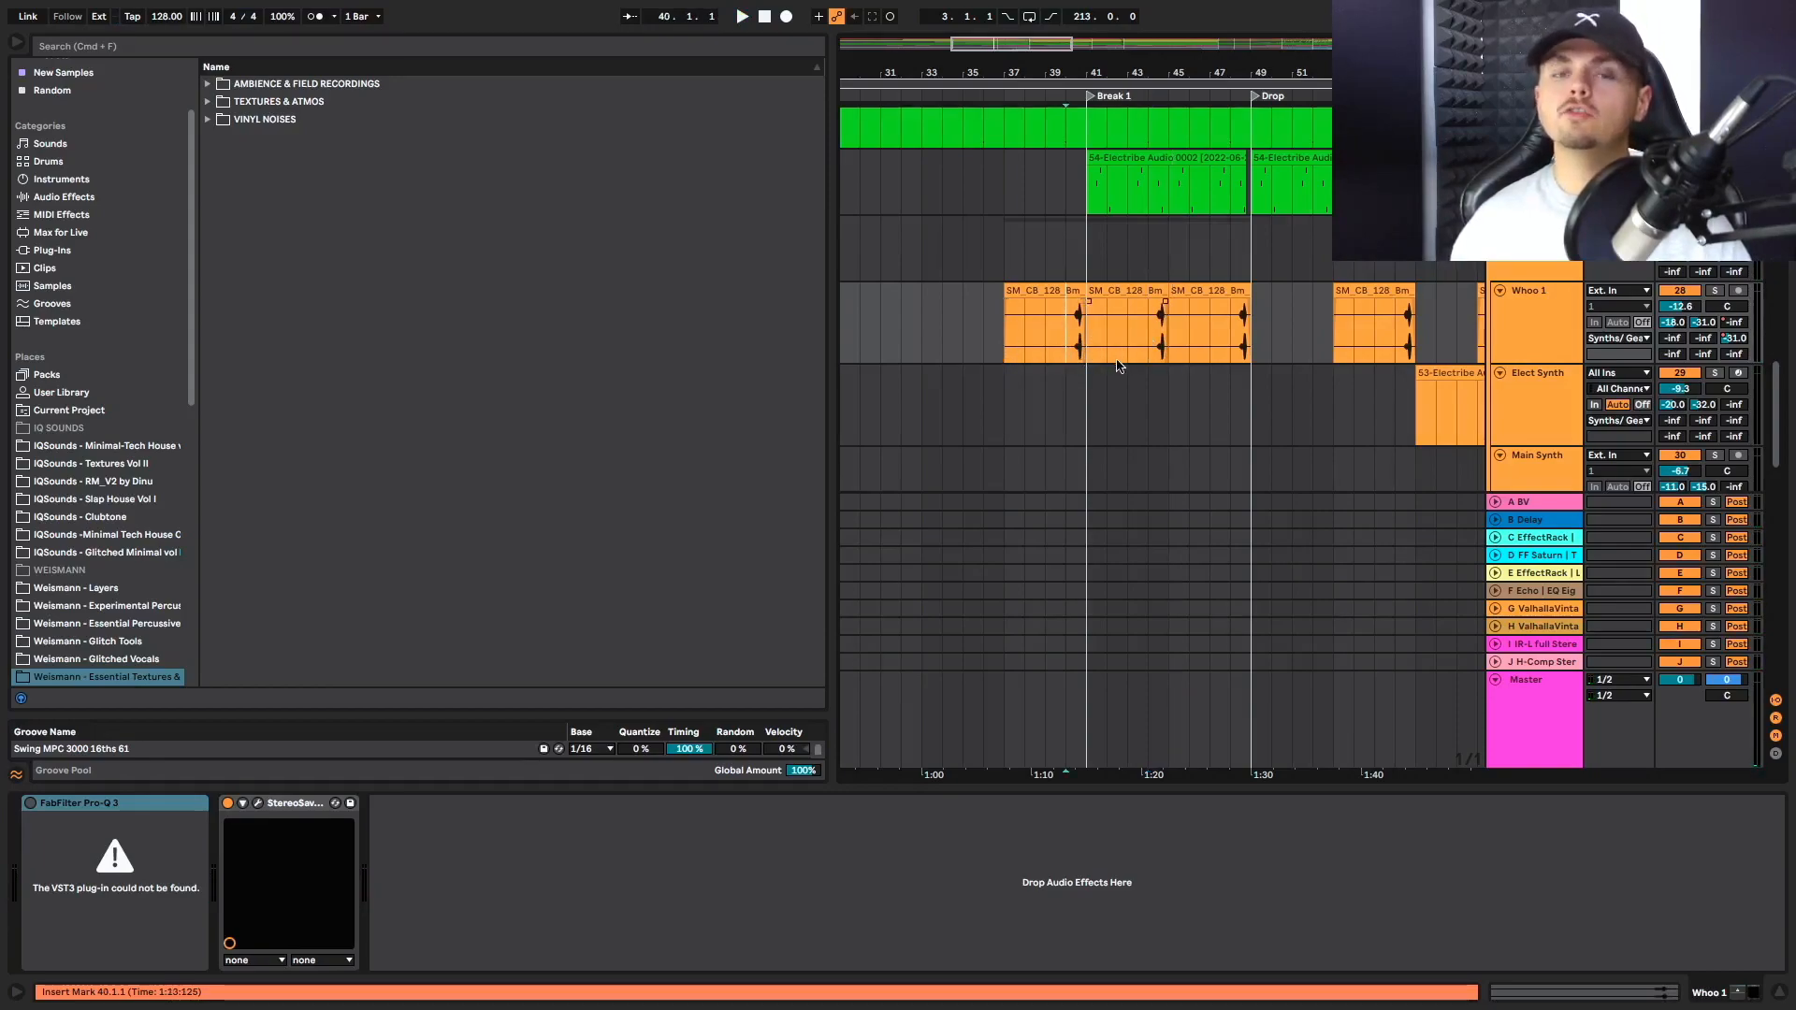
left_click(1155, 350)
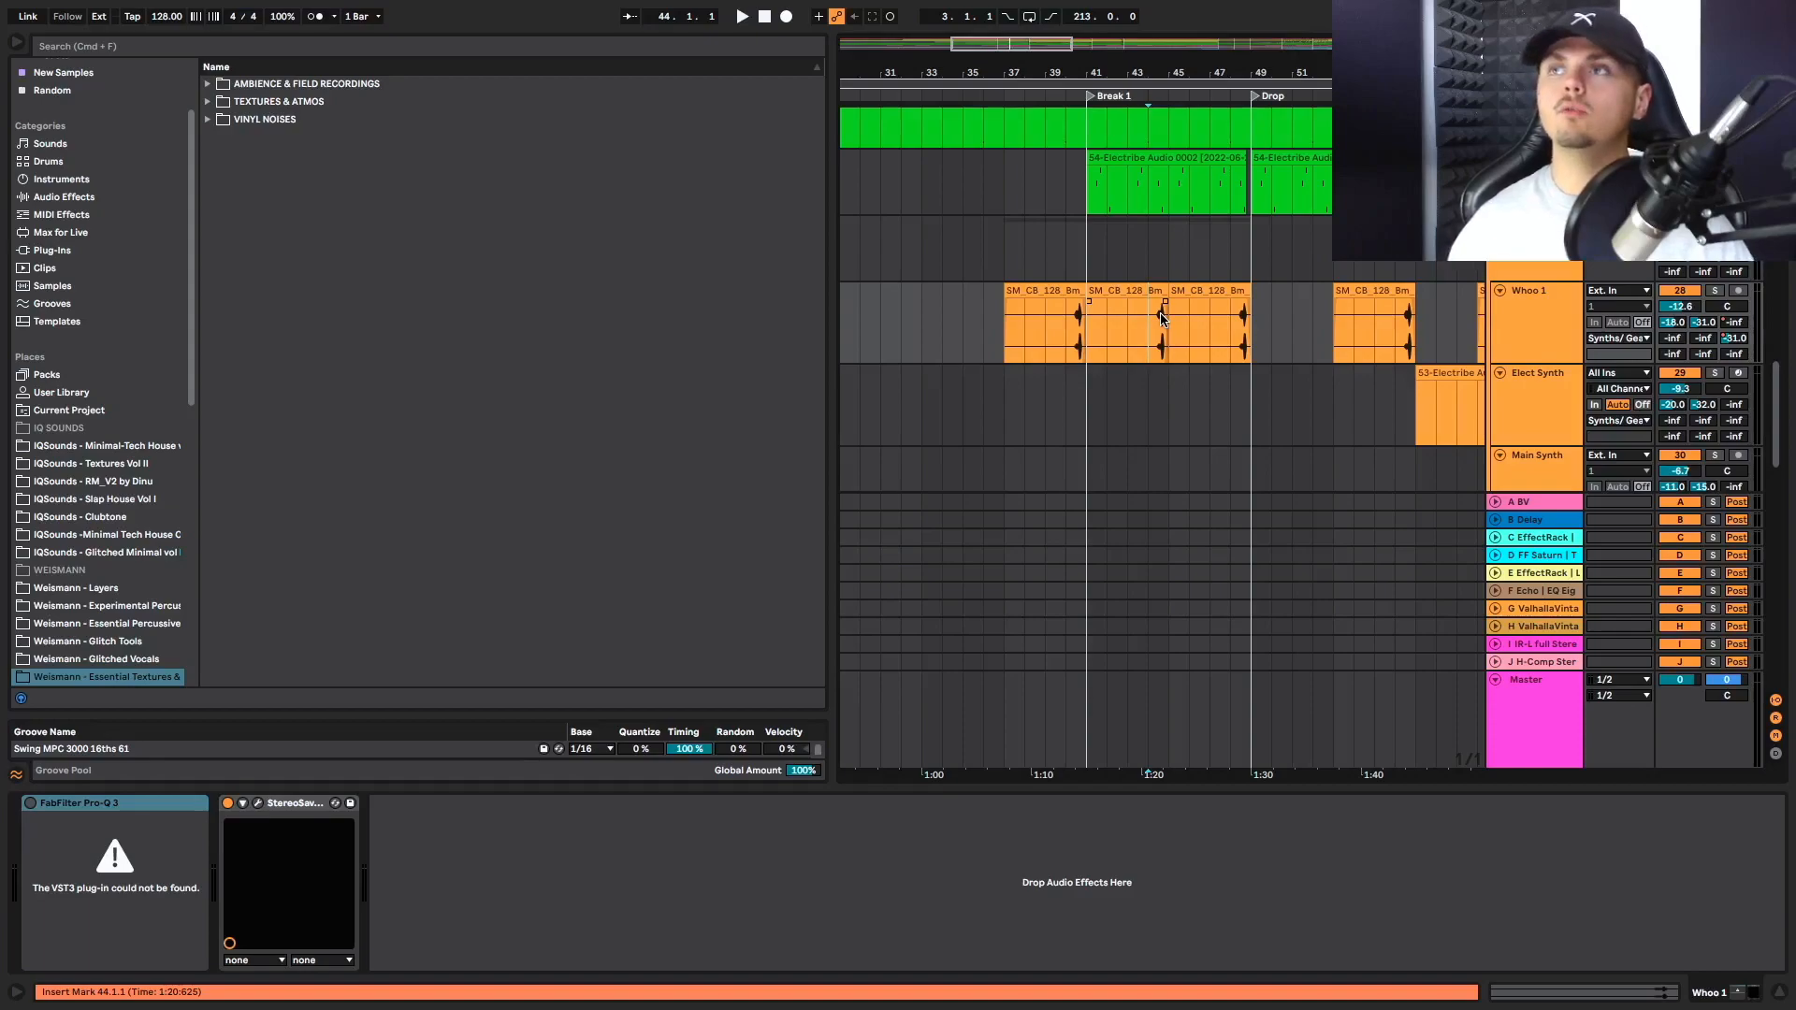
key("space")
scroll(1329, 307, "down", 10)
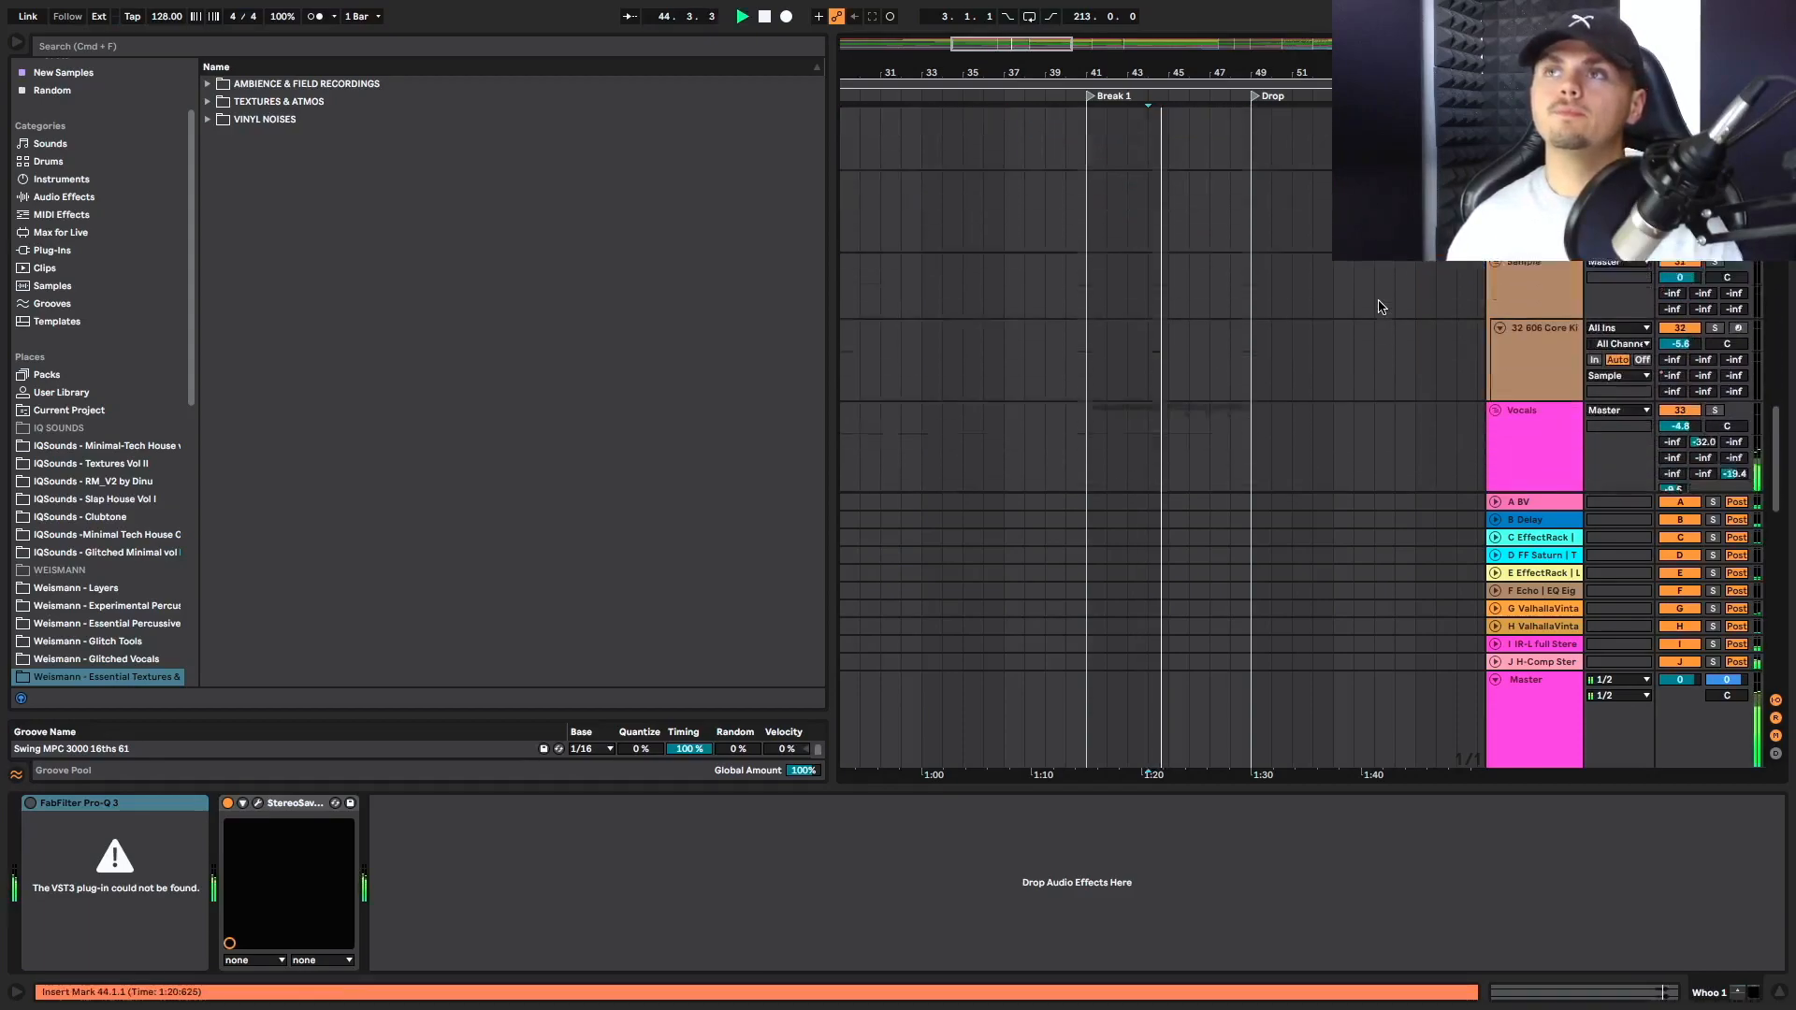
scroll(1379, 307, "down", 5)
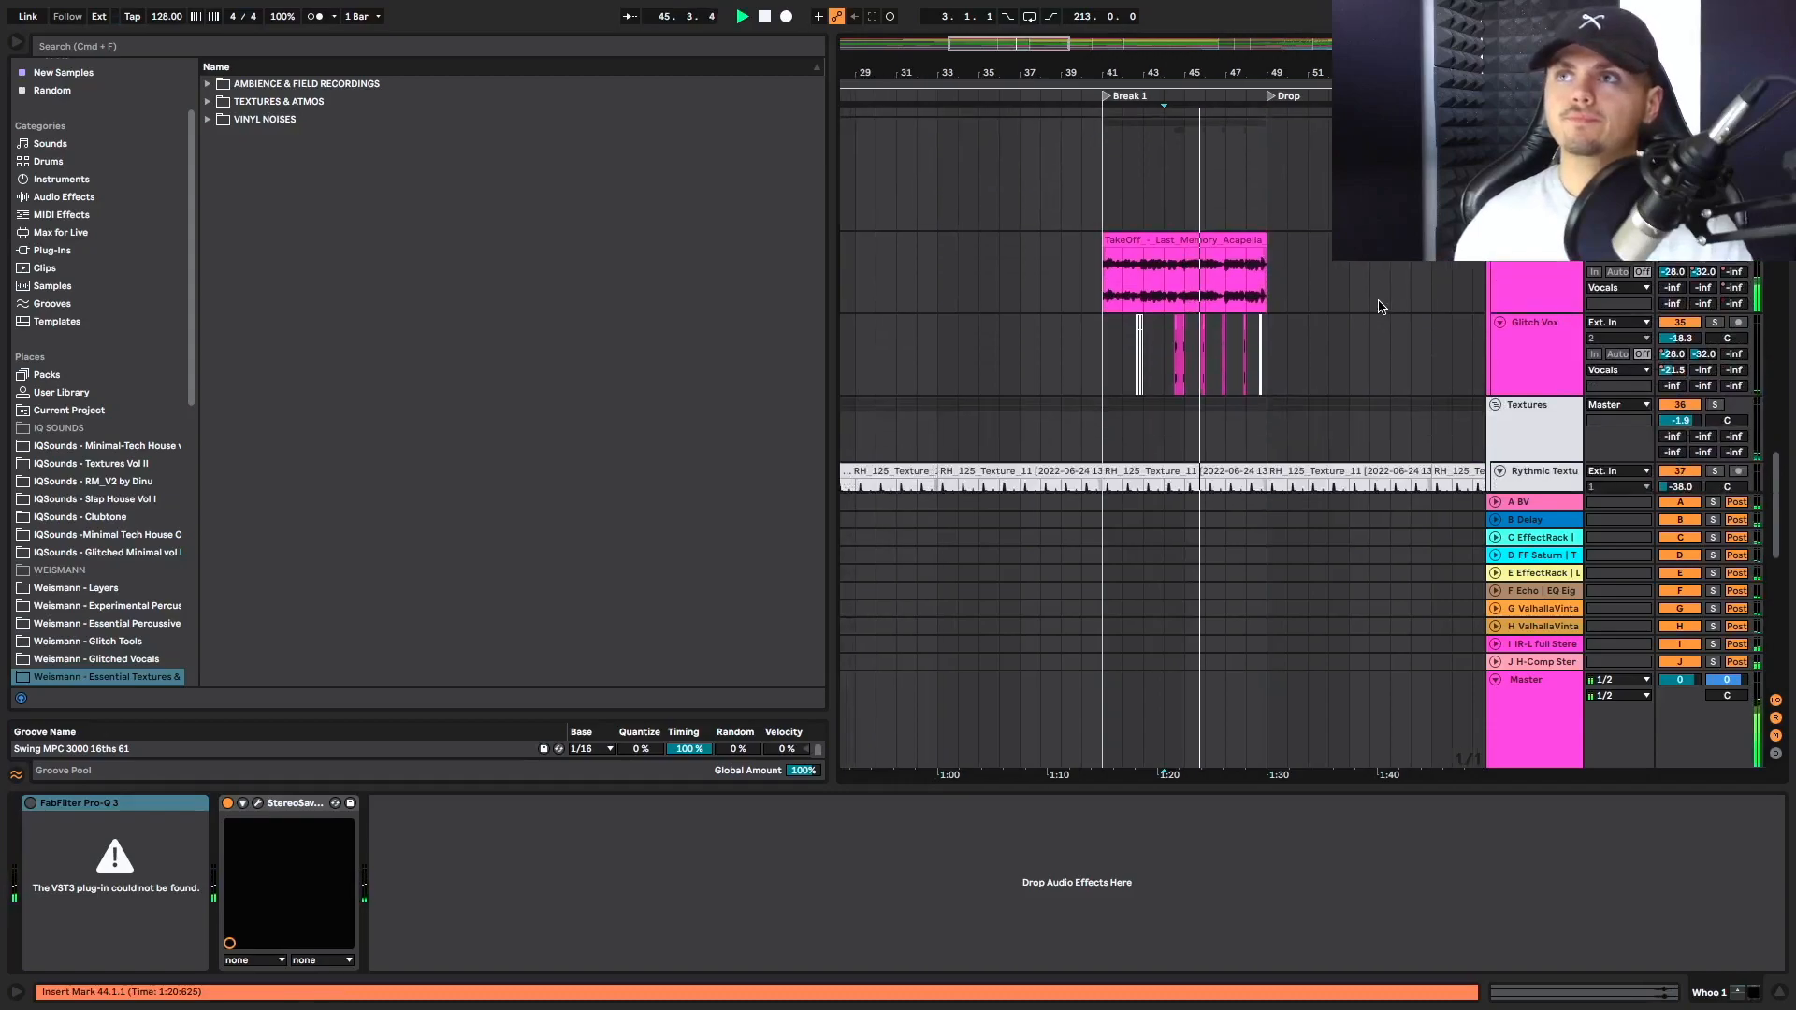
Play from the Glitch Vox chop at bar 44.3 into the Drop and examine the texture, background and riser clips
left_click(1179, 382)
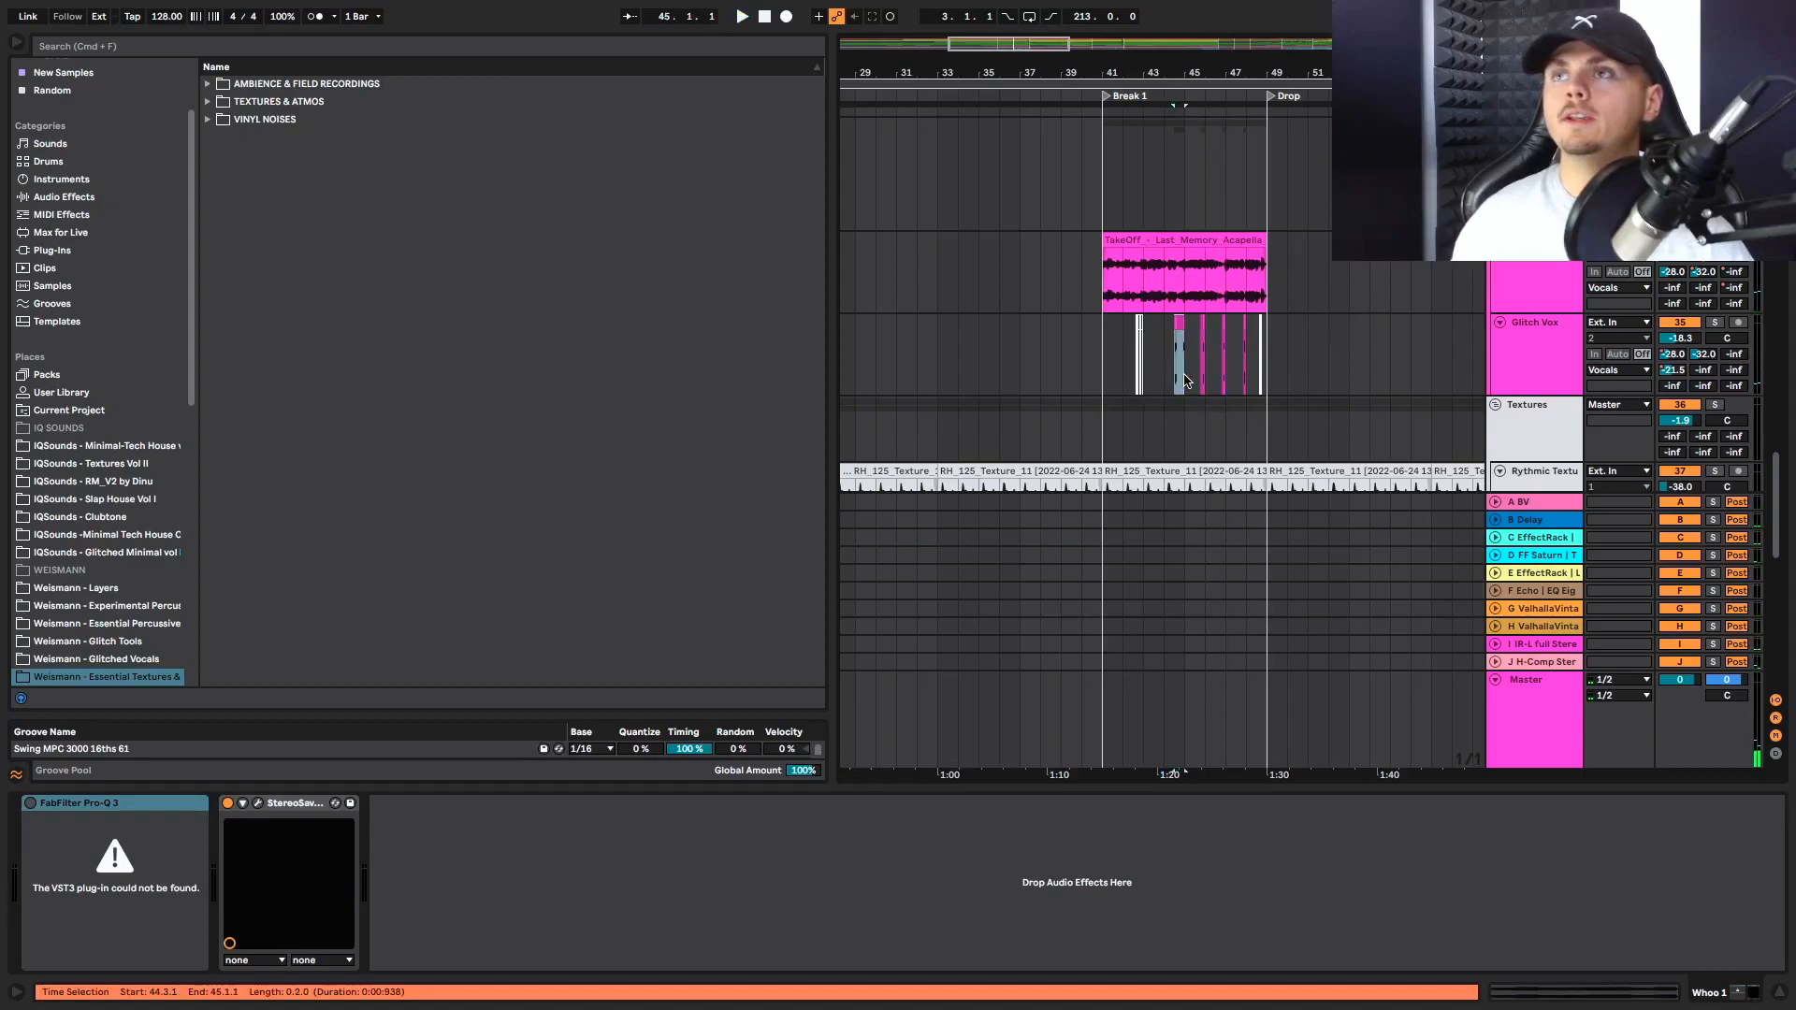
key("space")
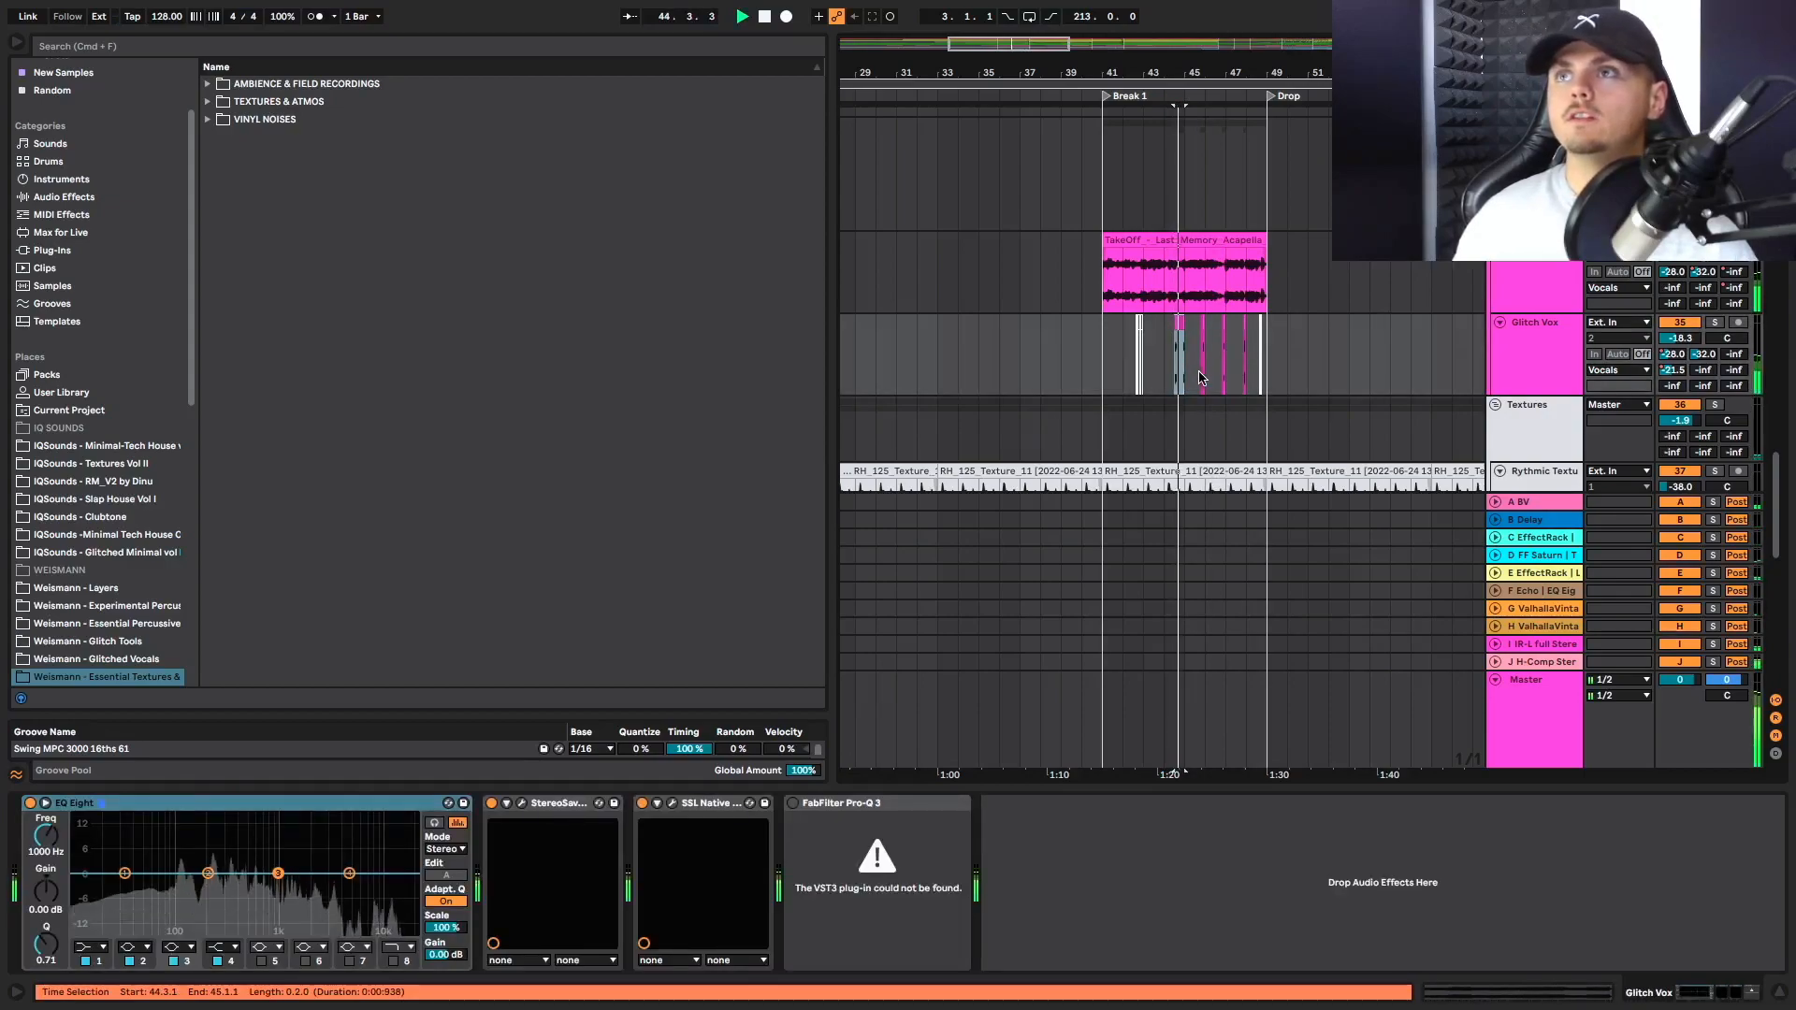
scroll(1198, 377, "down", 4)
scroll(1199, 377, "down", 5)
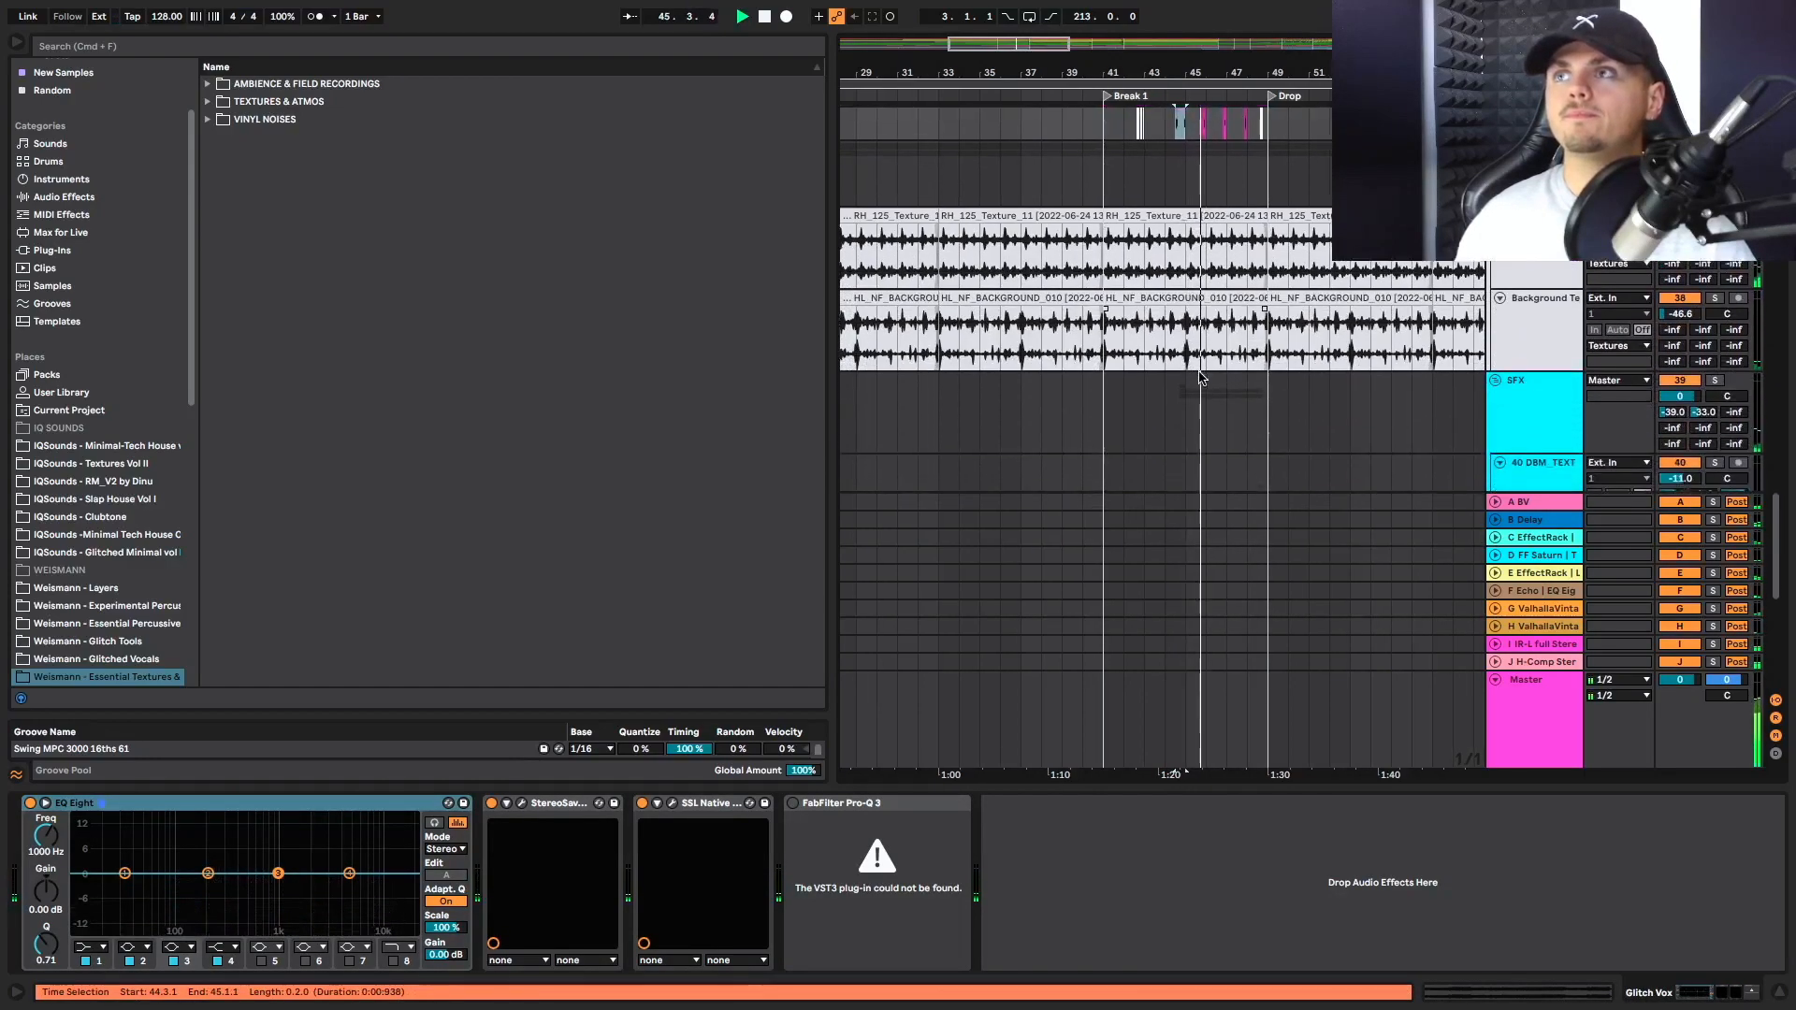
scroll(1199, 377, "down", 4)
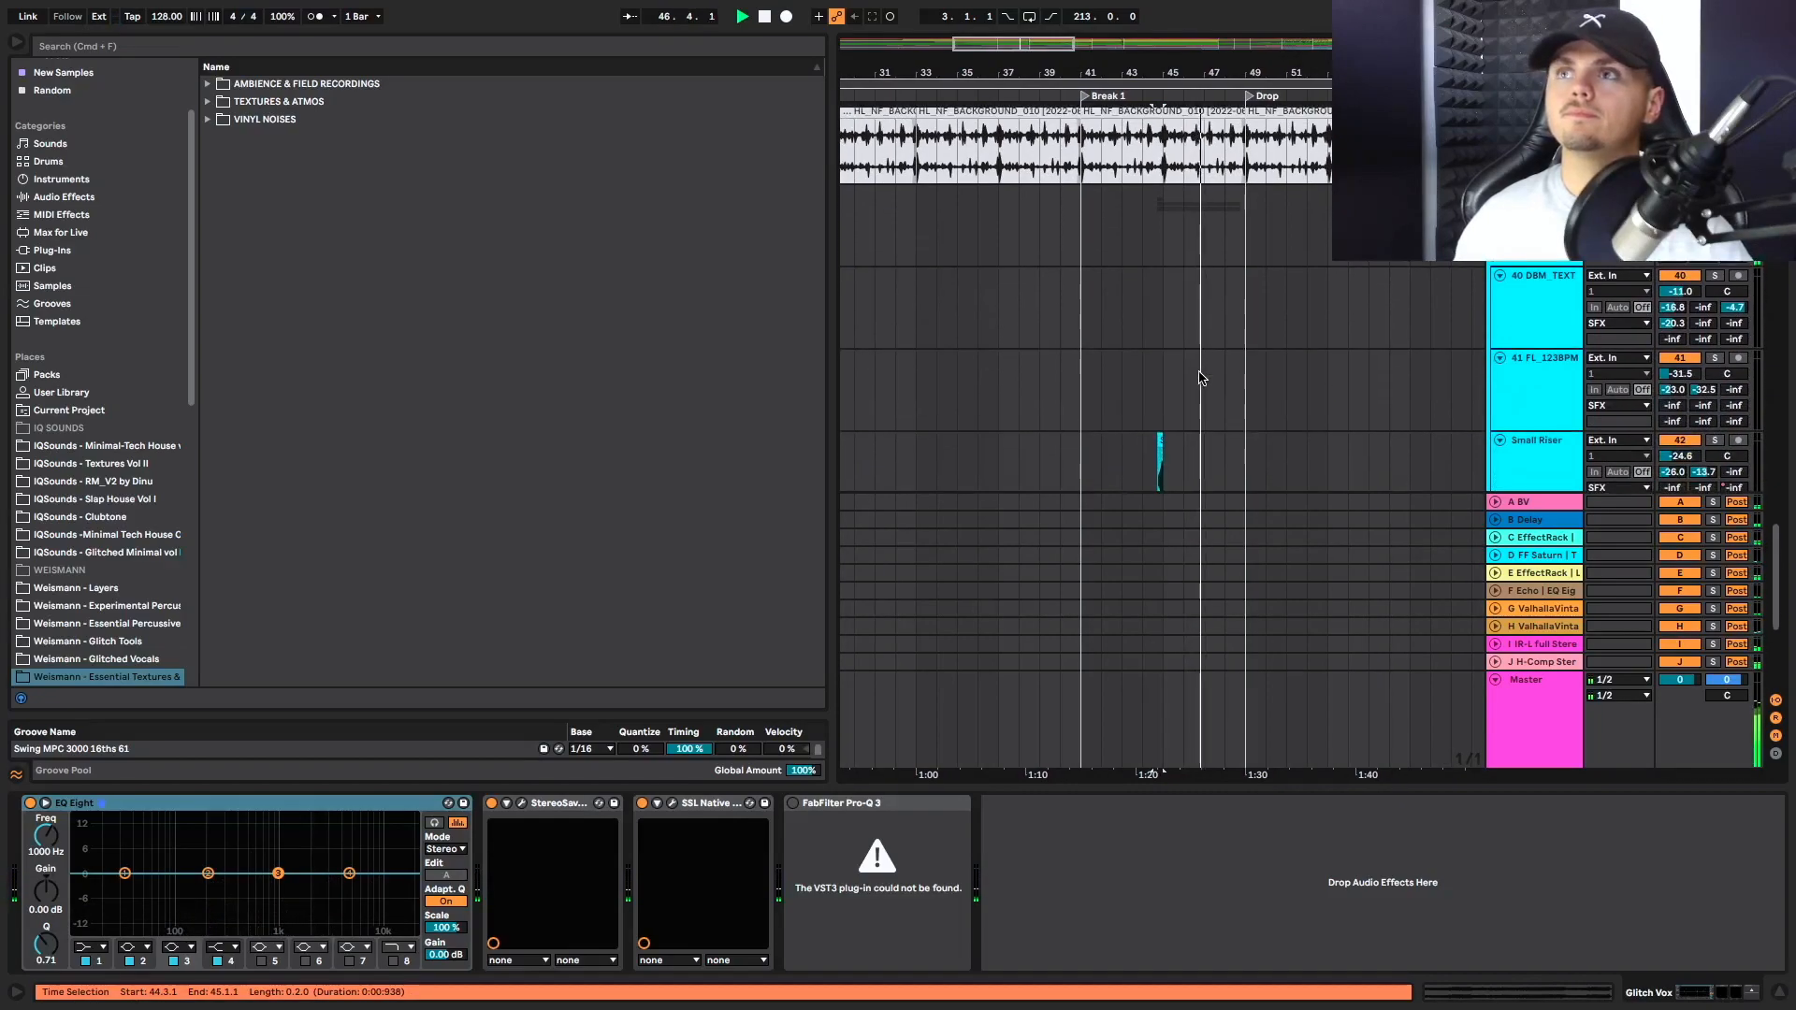
scroll(1198, 377, "down", 4)
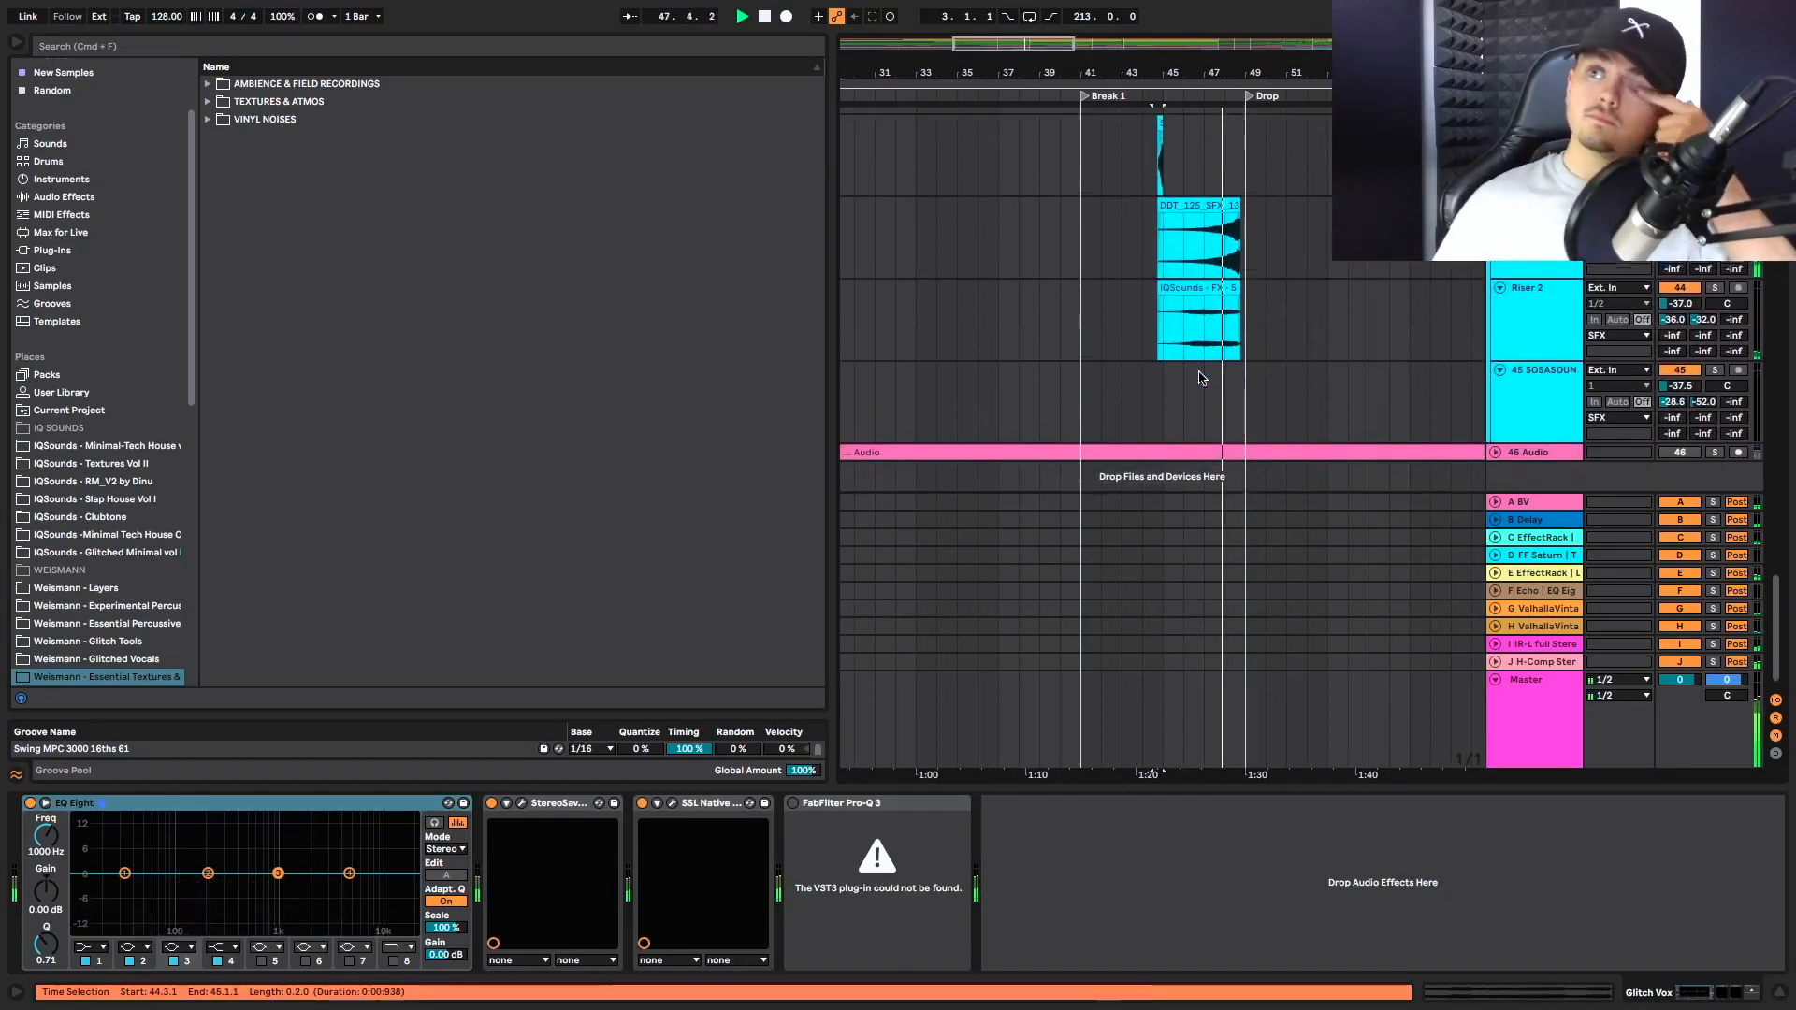
scroll(1220, 284, "up", 1)
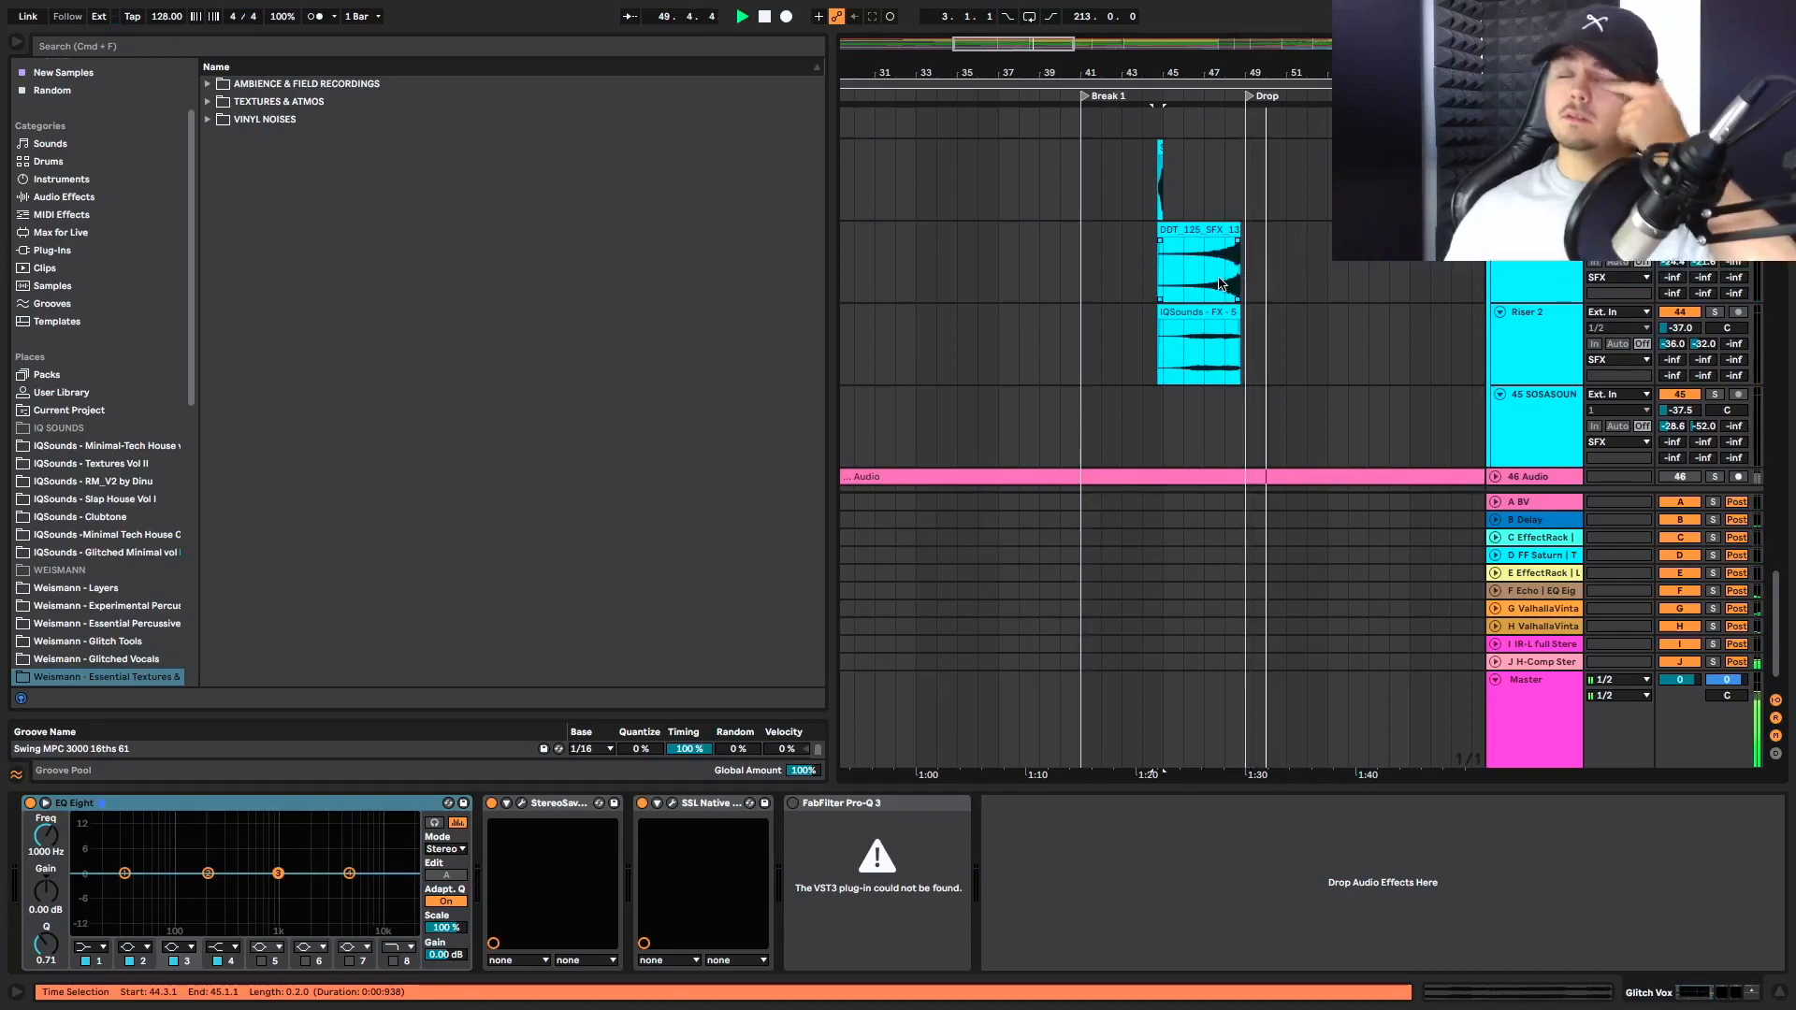
scroll(1219, 284, "up", 5)
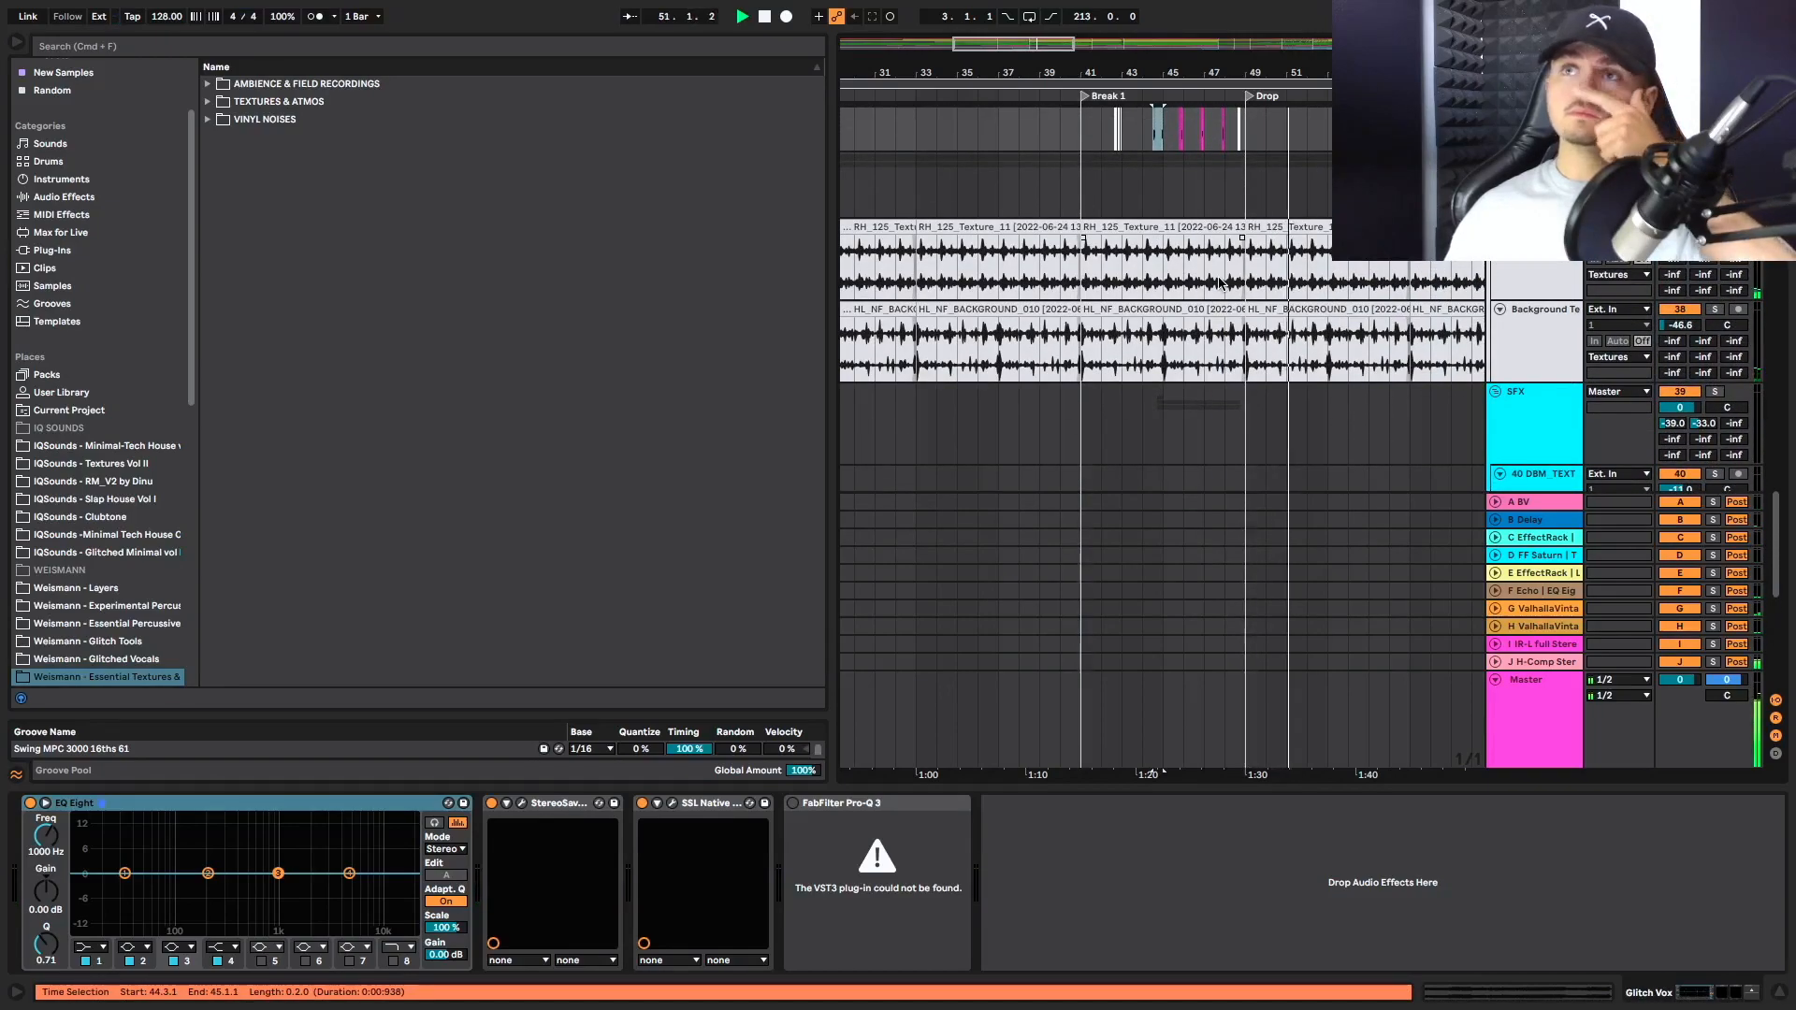
scroll(1219, 283, "up", 4)
key("space")
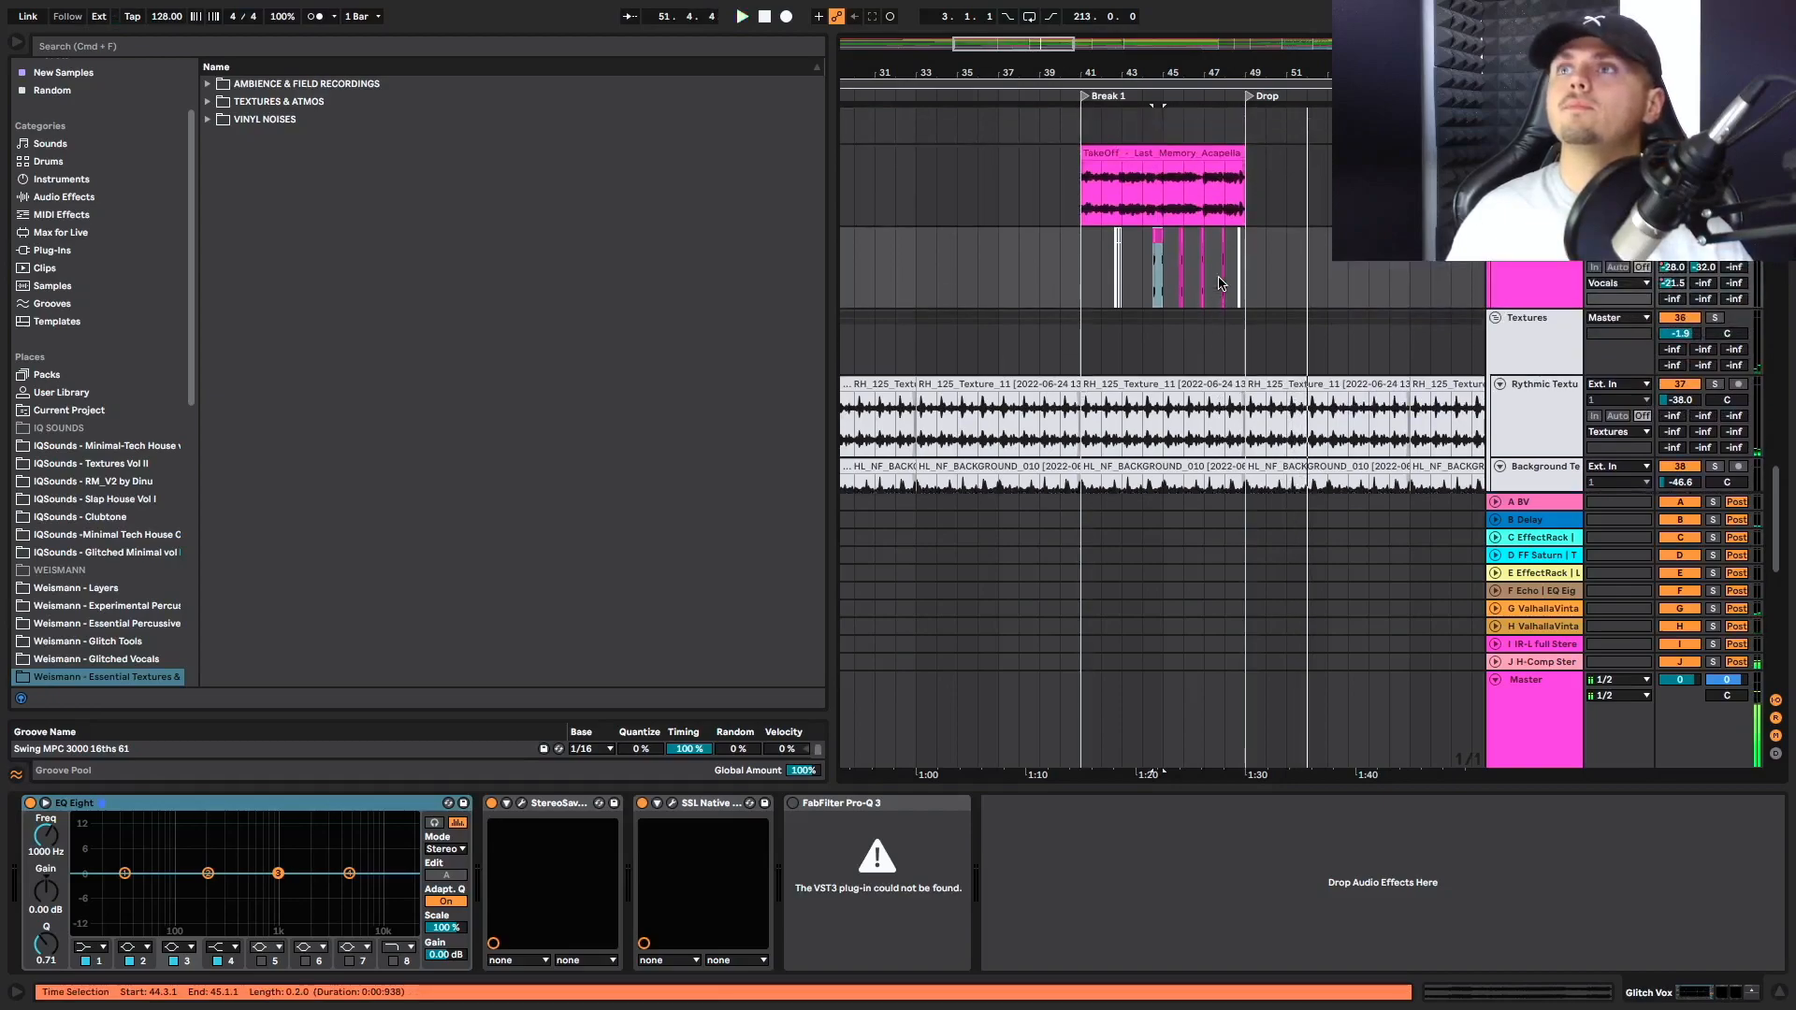
Display the automation lanes in the arrangement and bring the percussion tracks into view
scroll(1219, 283, "up", 5)
scroll(1187, 301, "up", 3)
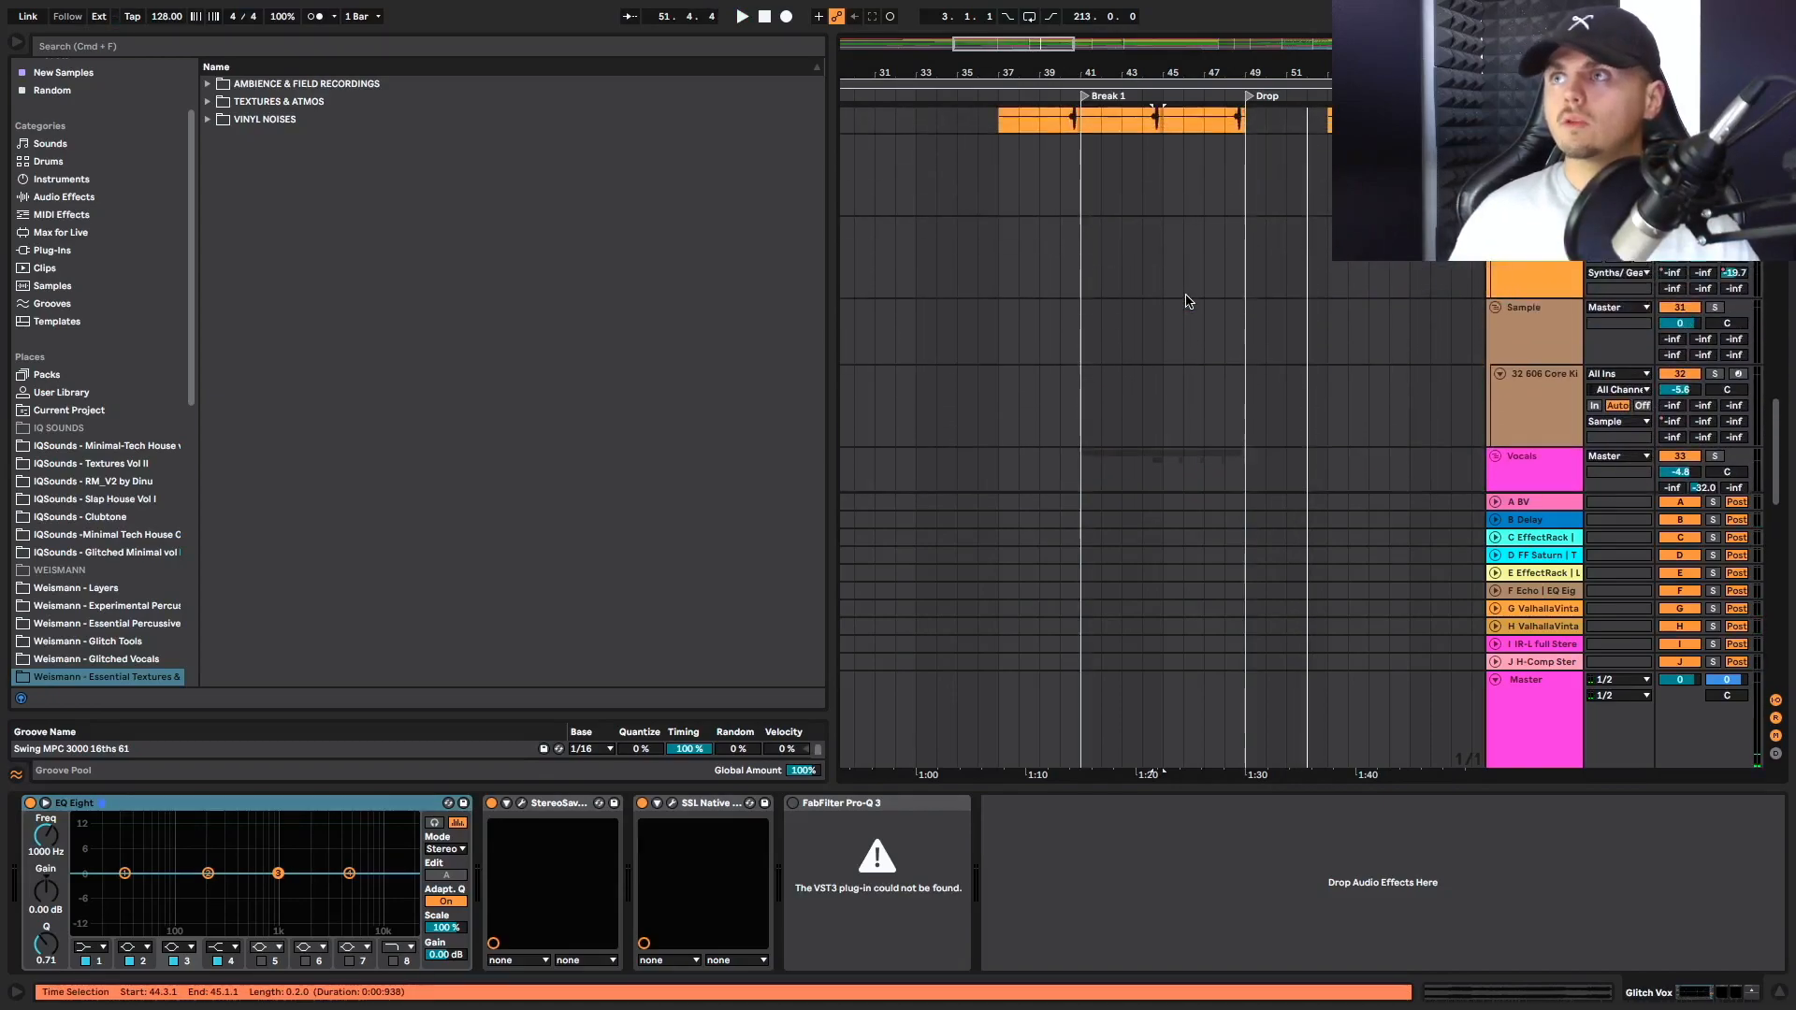
scroll(1464, 318, "up", 6)
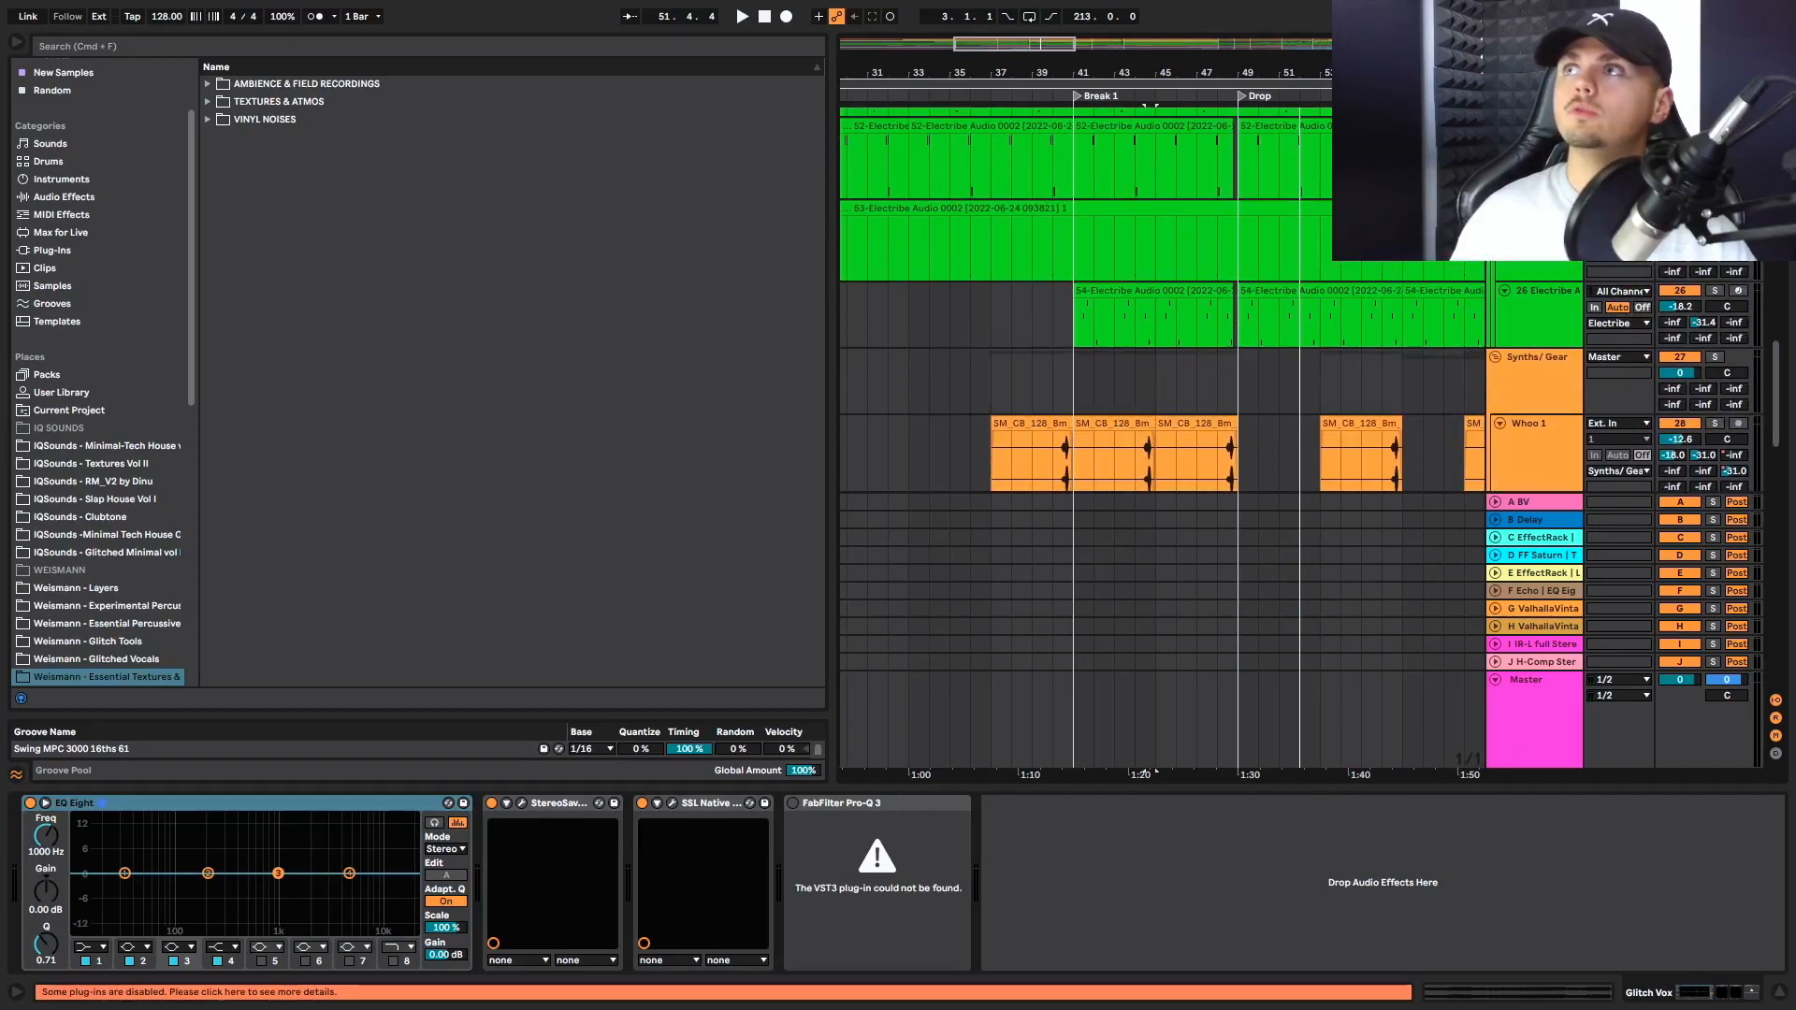
key("a")
scroll(1223, 274, "up", 2)
scroll(1207, 290, "up", 6)
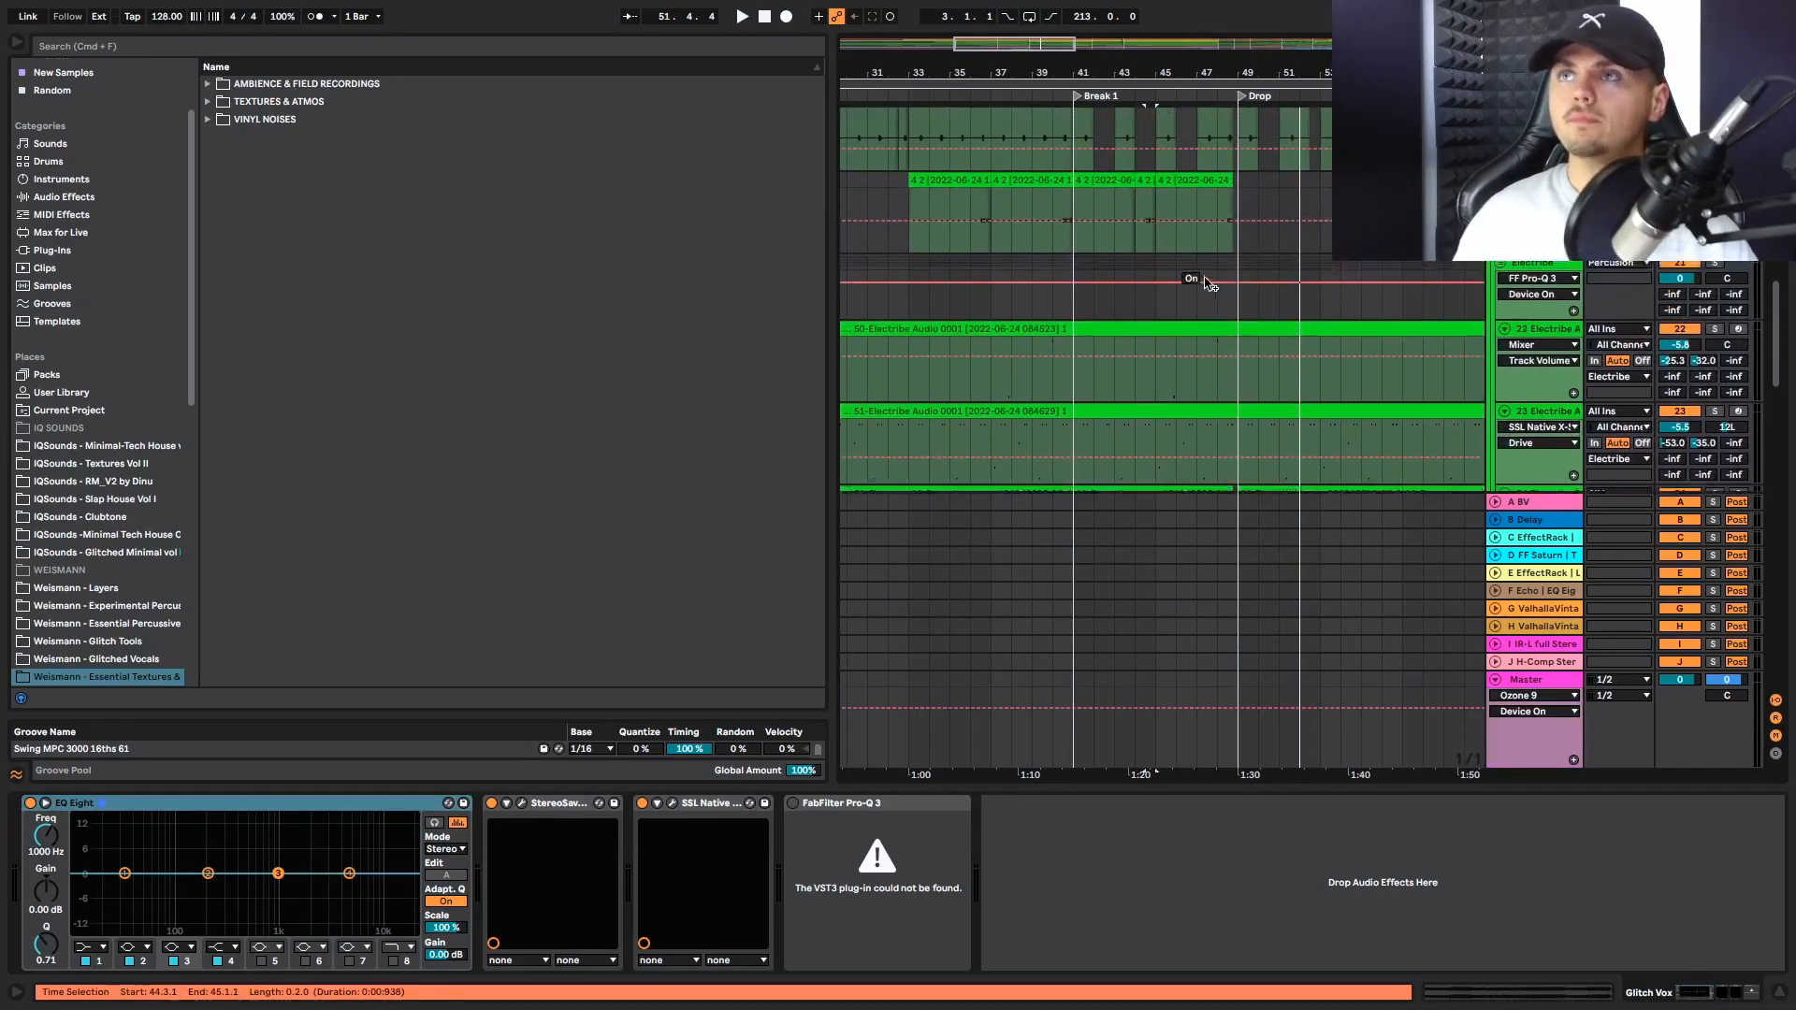
Go through the Percussion group's send automation in Break 1, including the A-BV, D-FF Saturn and E-EffectRack sends
left_click(1672, 299)
left_click(1705, 299)
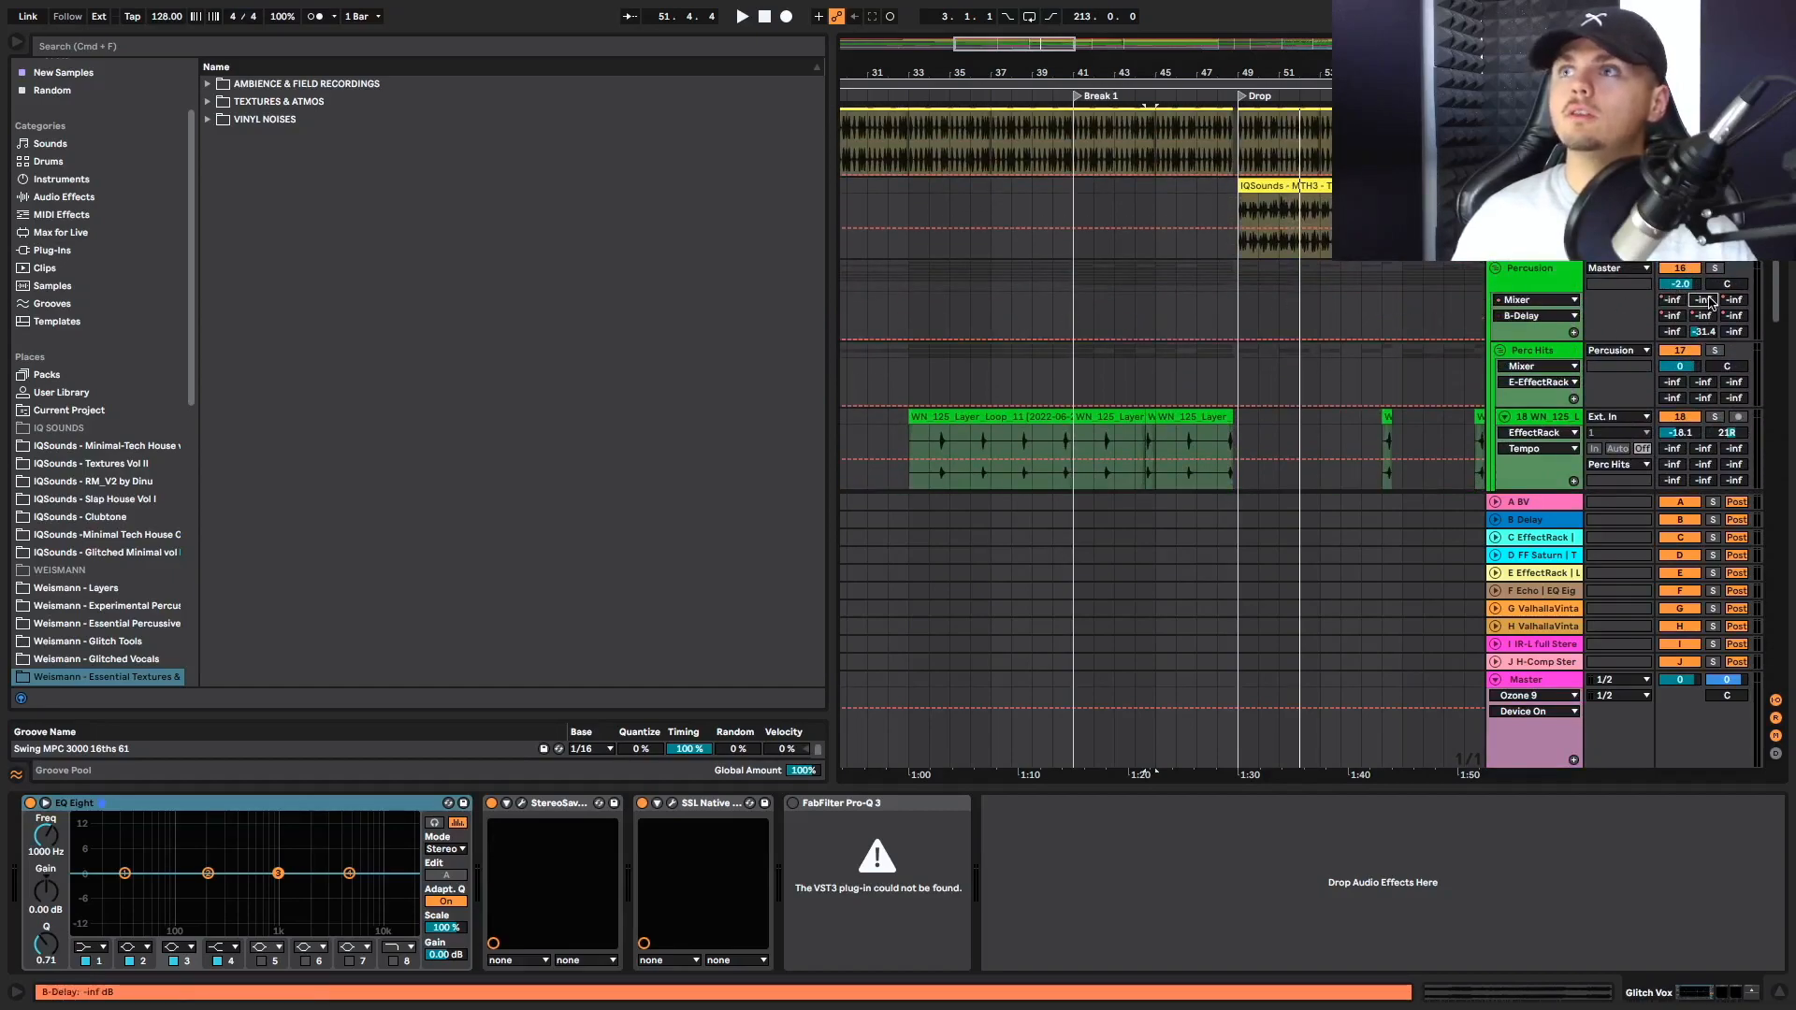
left_click(1735, 299)
left_click(1672, 316)
left_click(1703, 315)
left_click(1734, 317)
left_click(1672, 299)
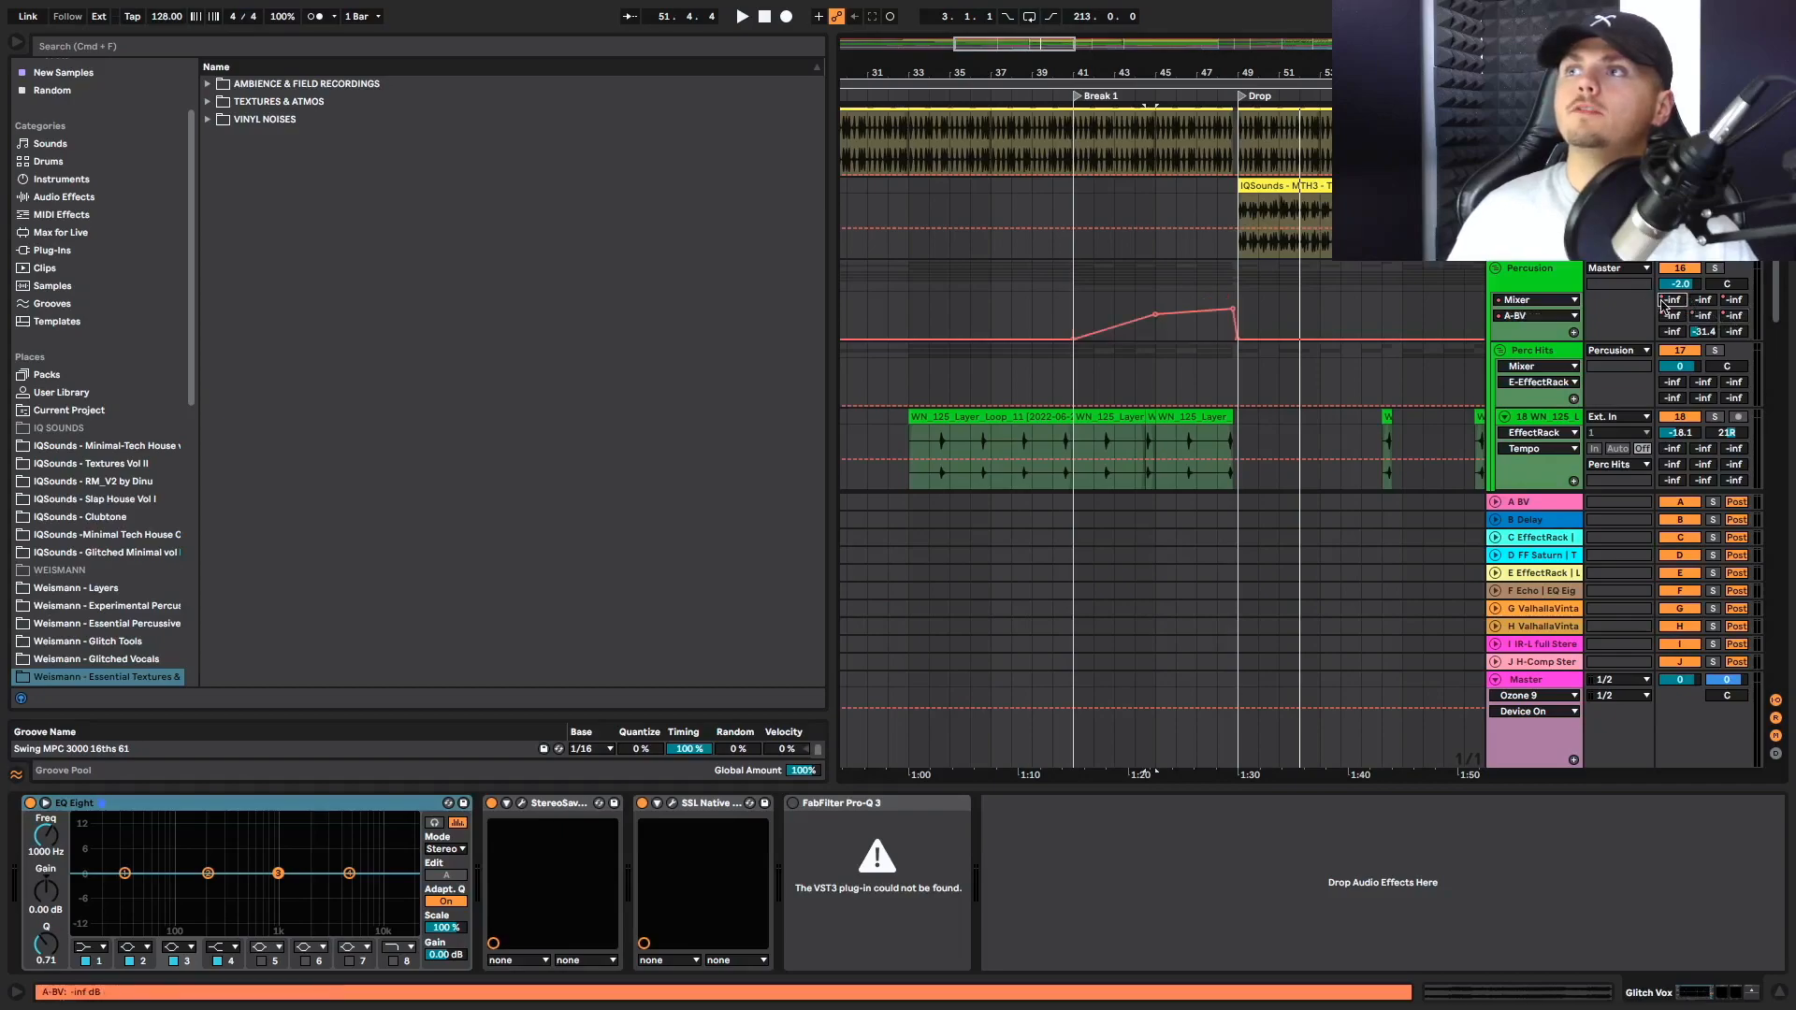
left_click(1738, 300)
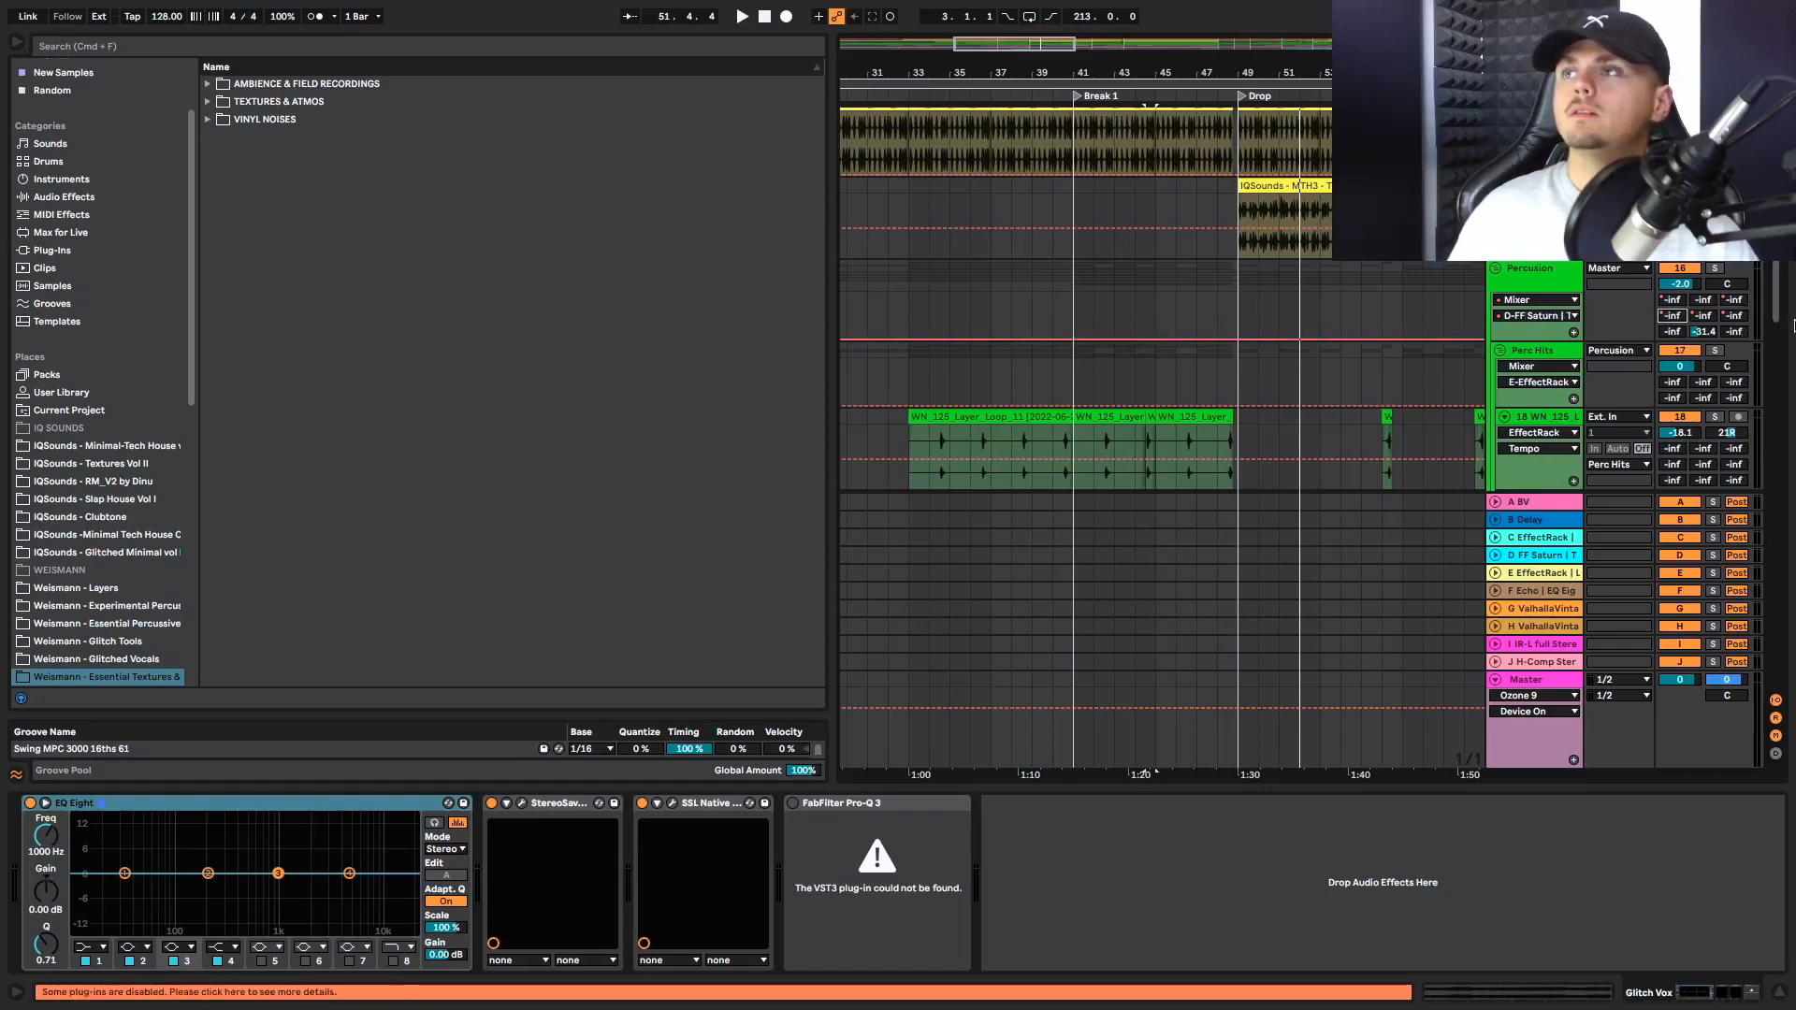
left_click(1701, 314)
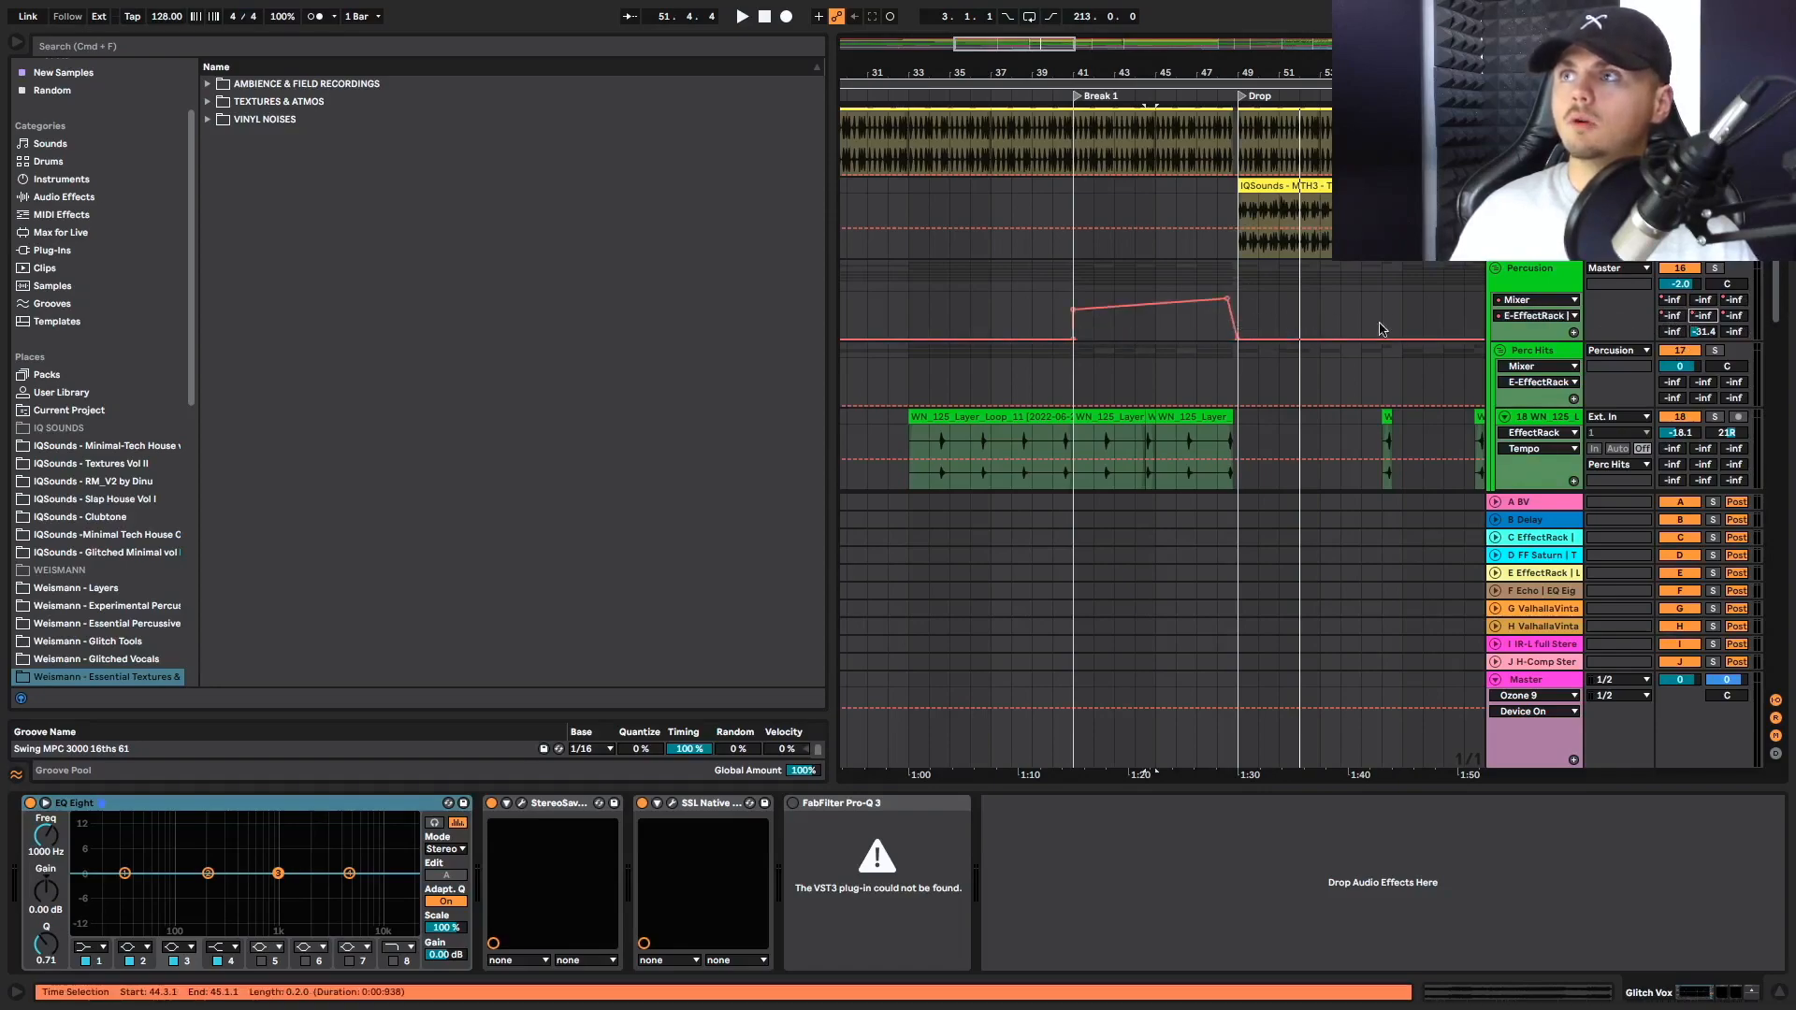
Inspect the E return's EffectRack, LFO and EQ Eight chain and solo that return to audition it from bar 44
left_click(1539, 574)
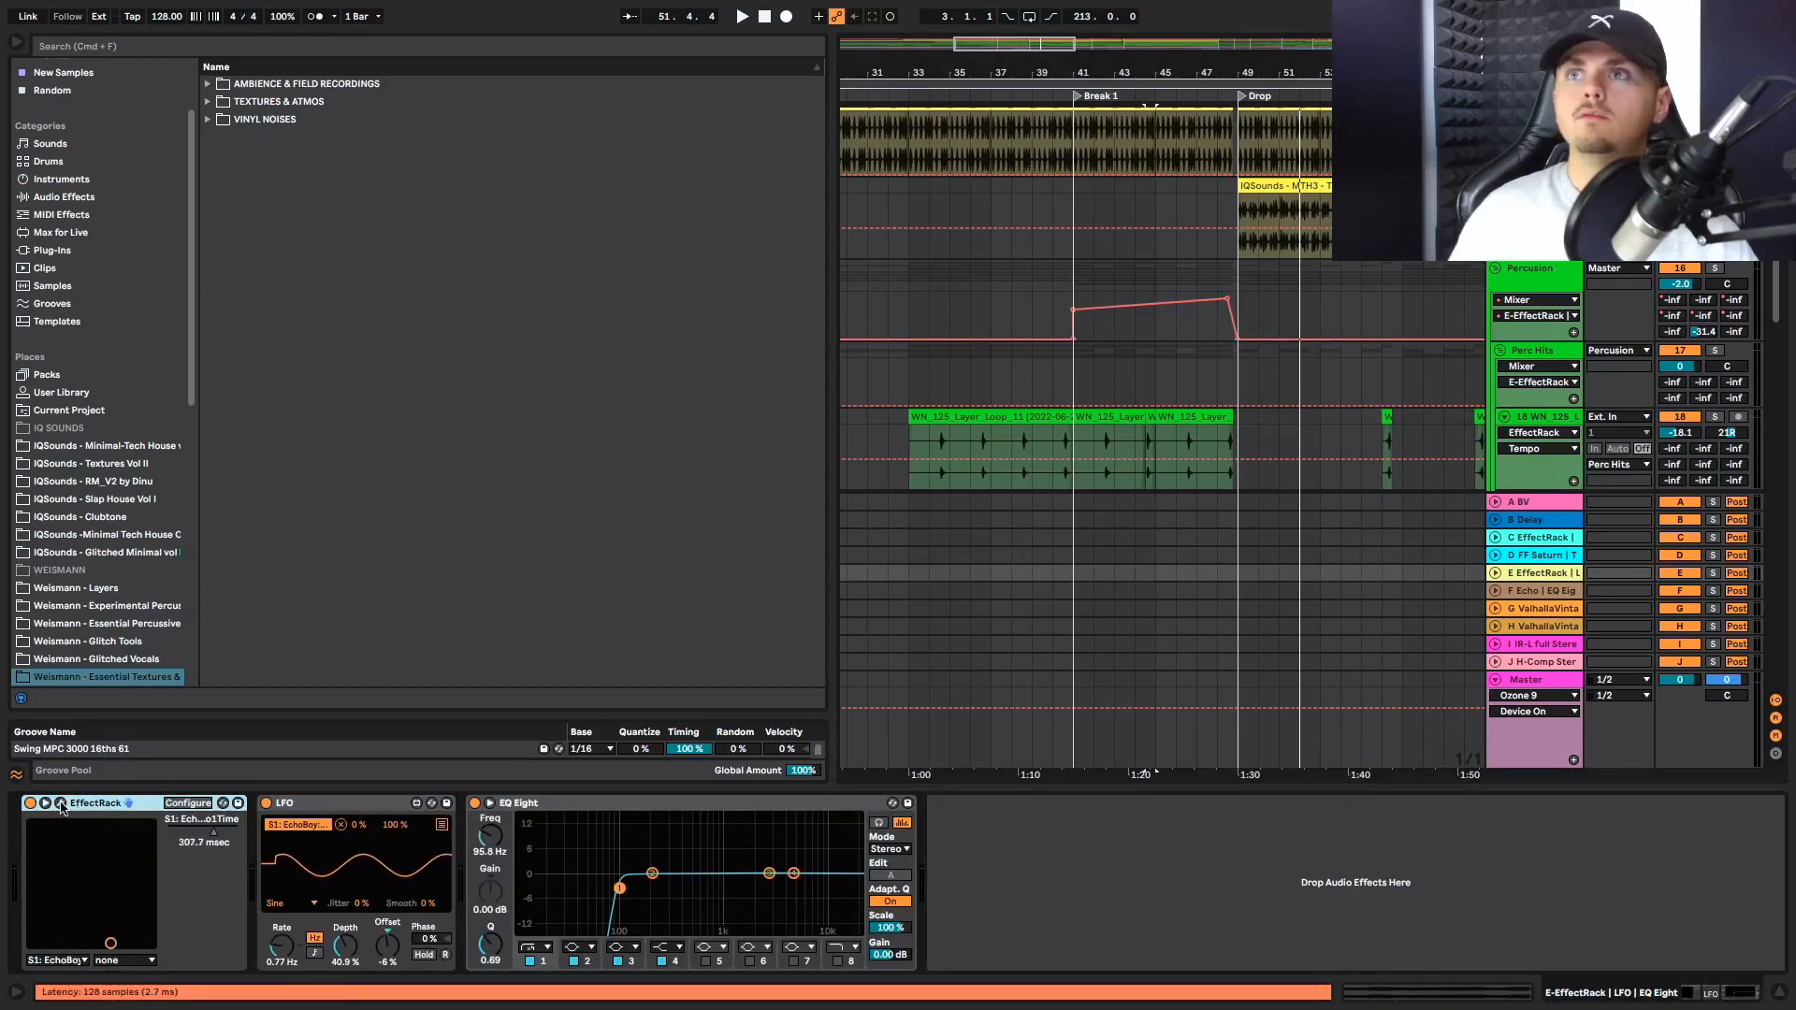
left_click(1135, 329)
key("space")
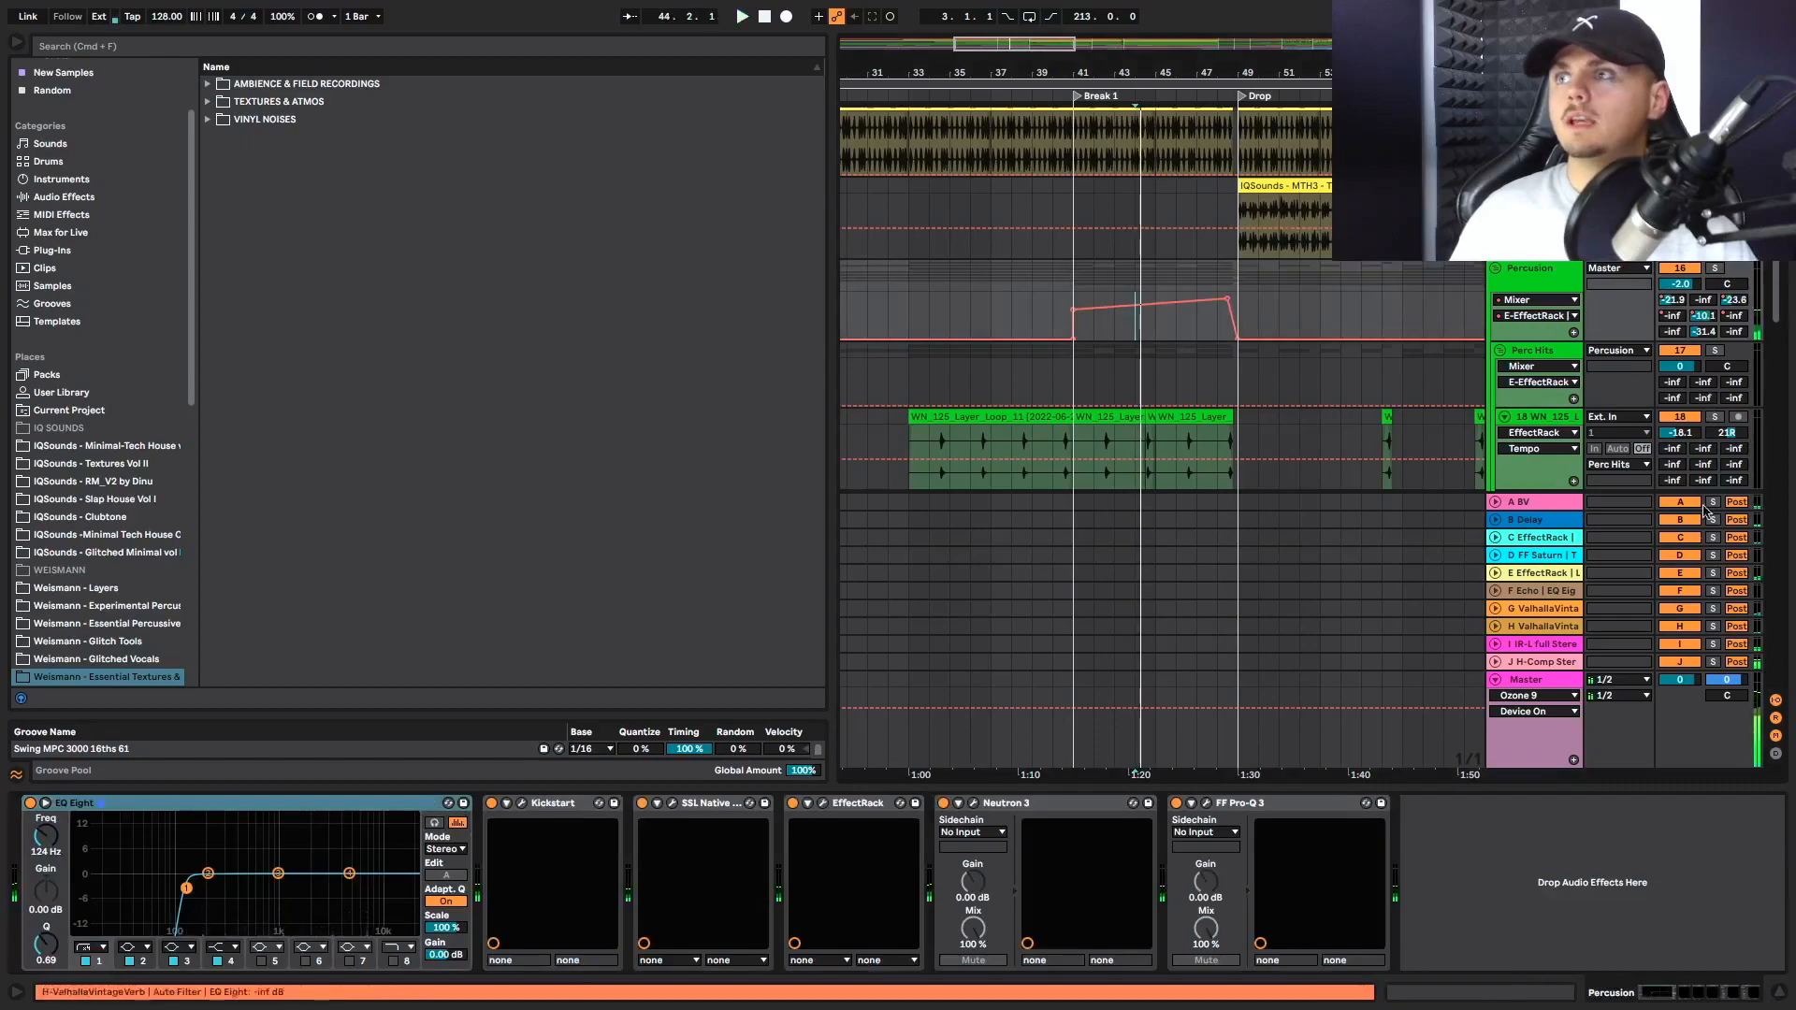
left_click(1712, 574)
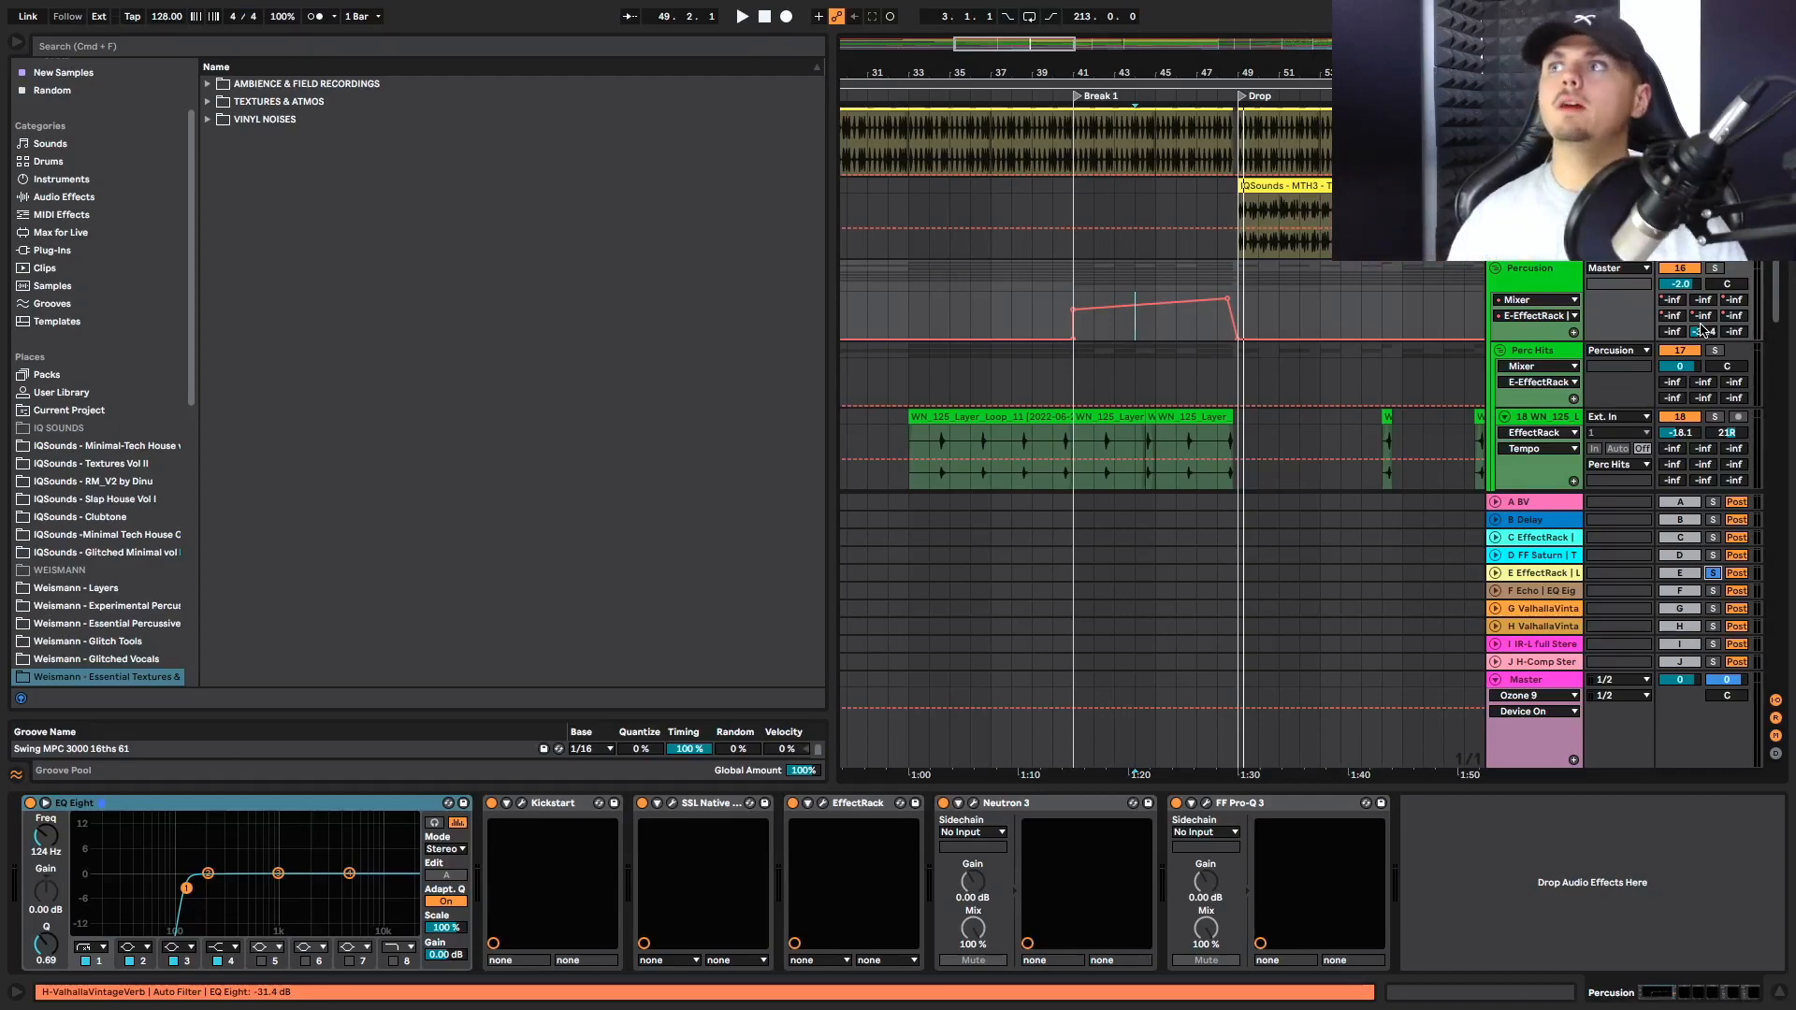
Toggle the Percussion group's solo to release the E return's solo and play Break 1 from bar 44 into the Drop
left_click(1716, 268)
key("space")
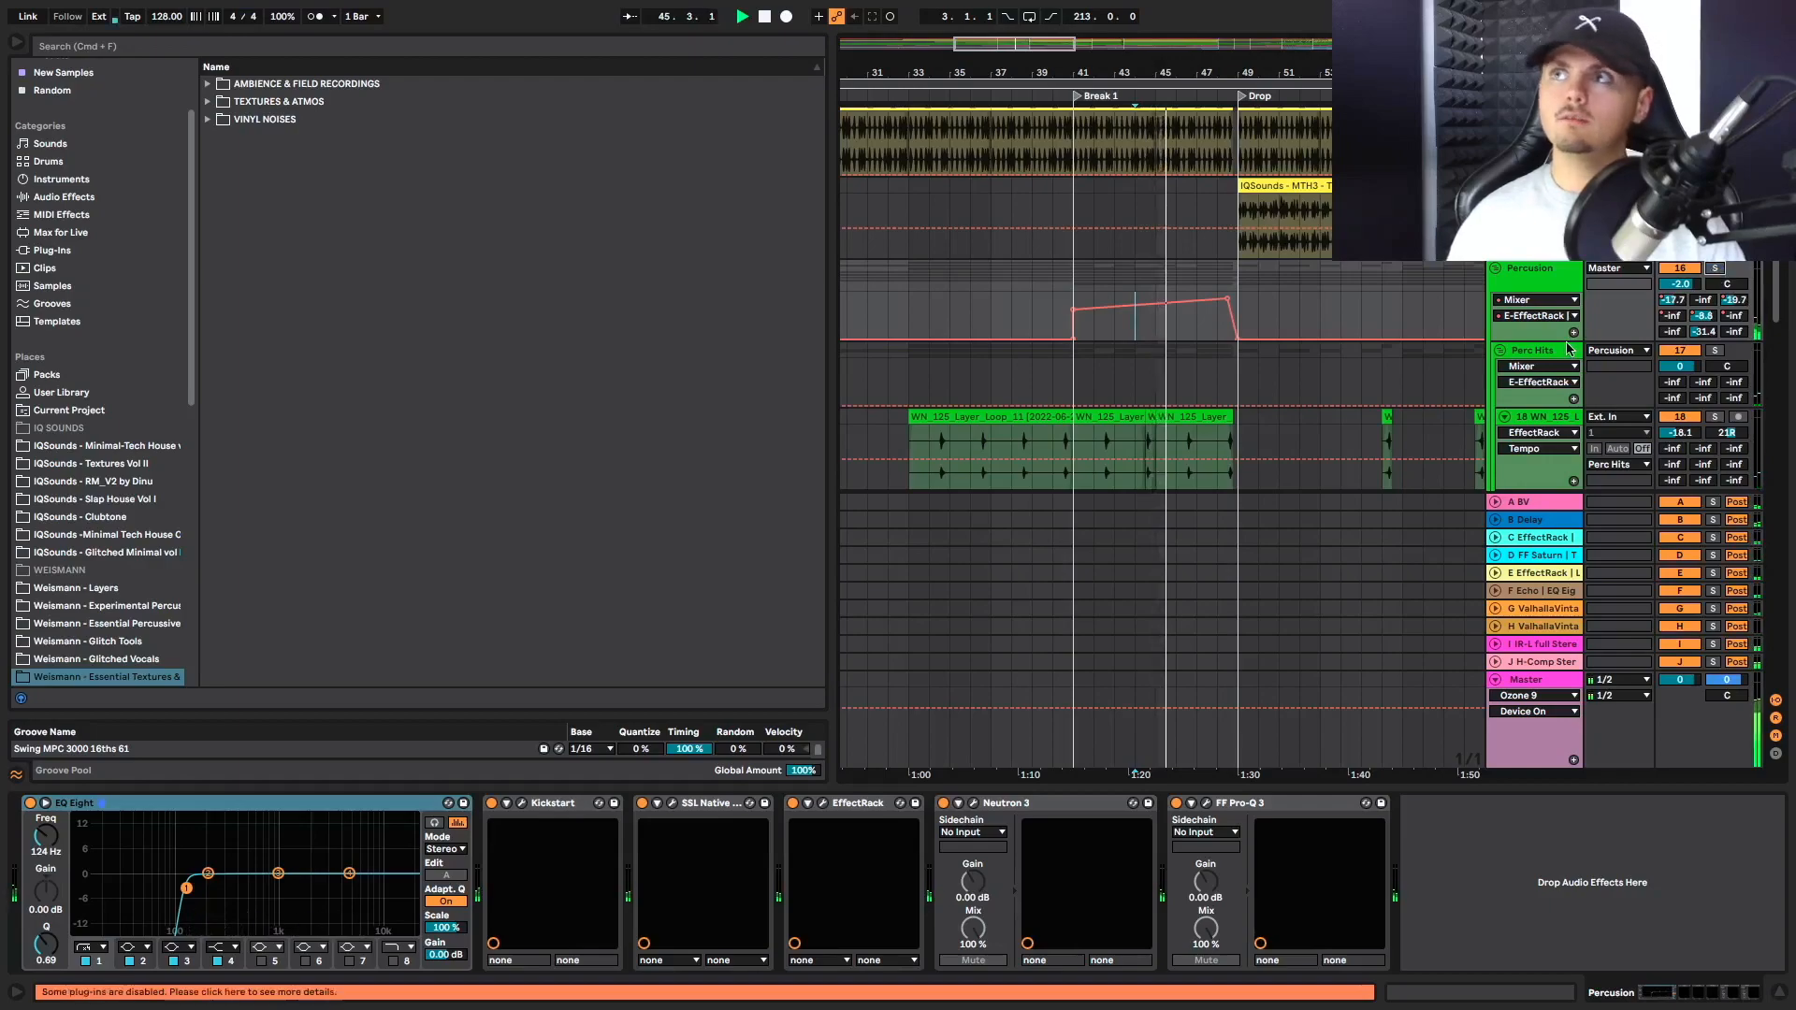
scroll(1570, 348, "up", 3)
scroll(1569, 348, "up", 5)
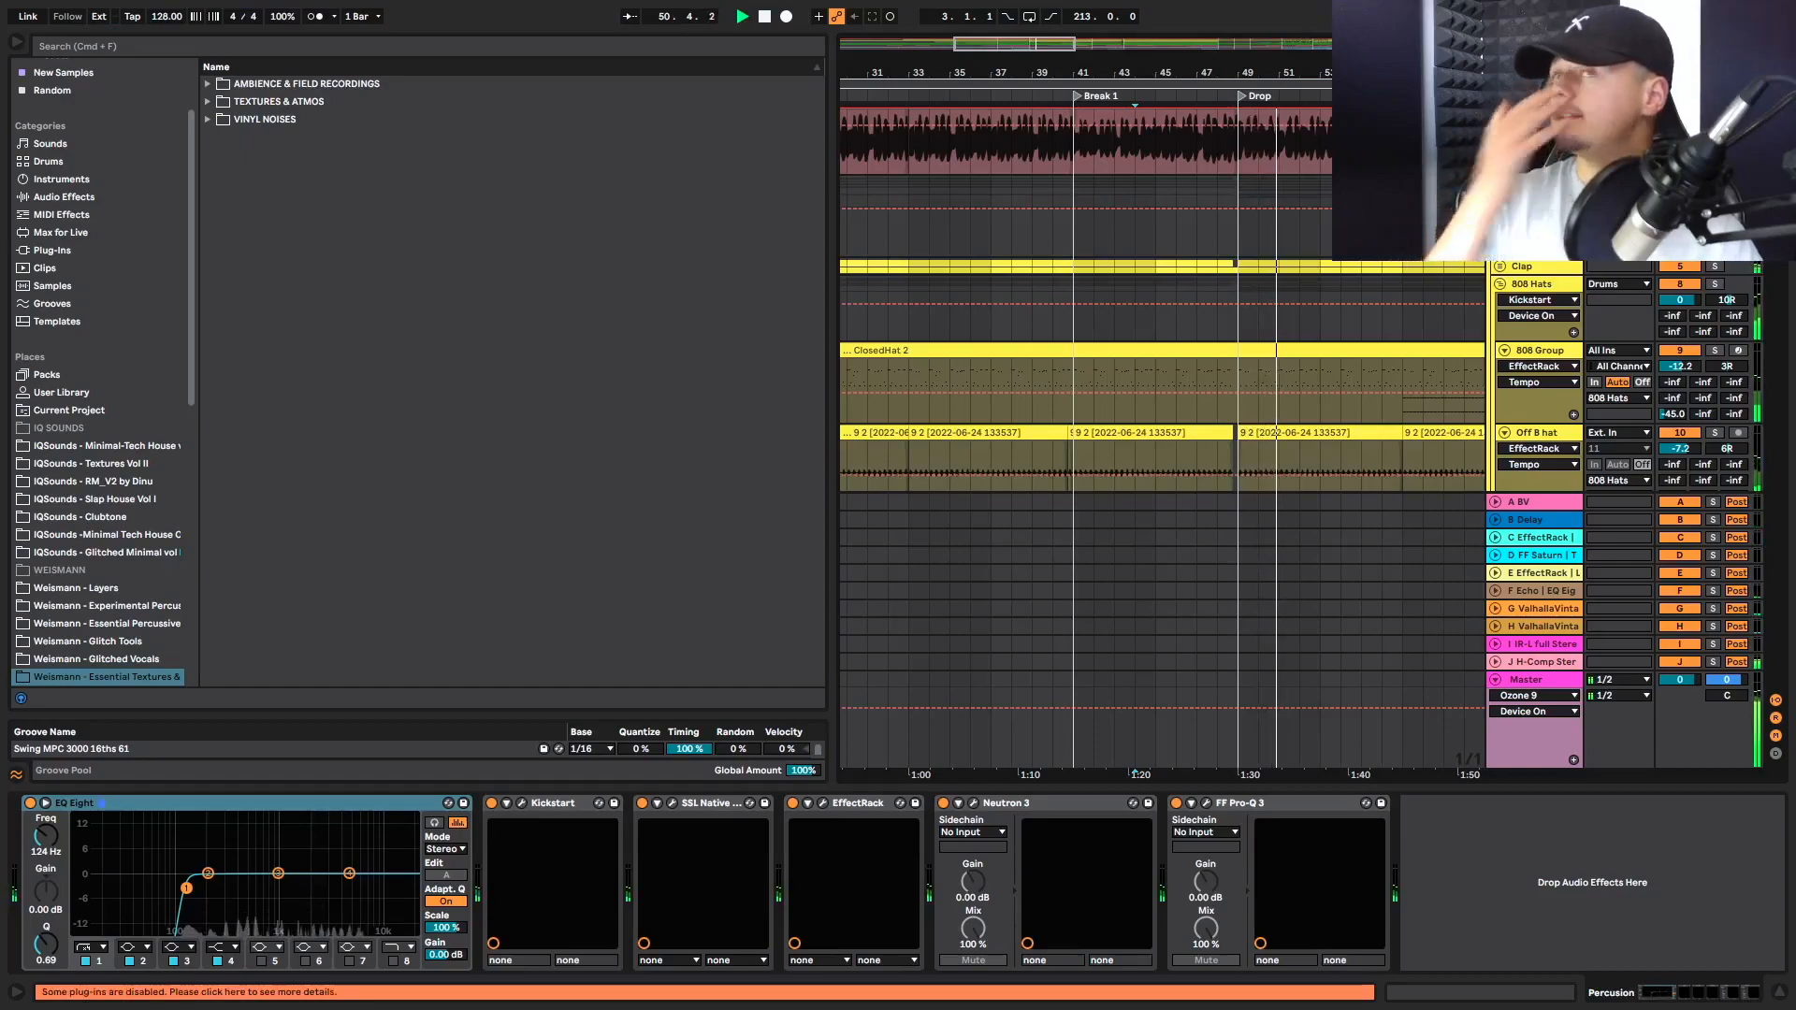
scroll(1238, 246, "up", 3)
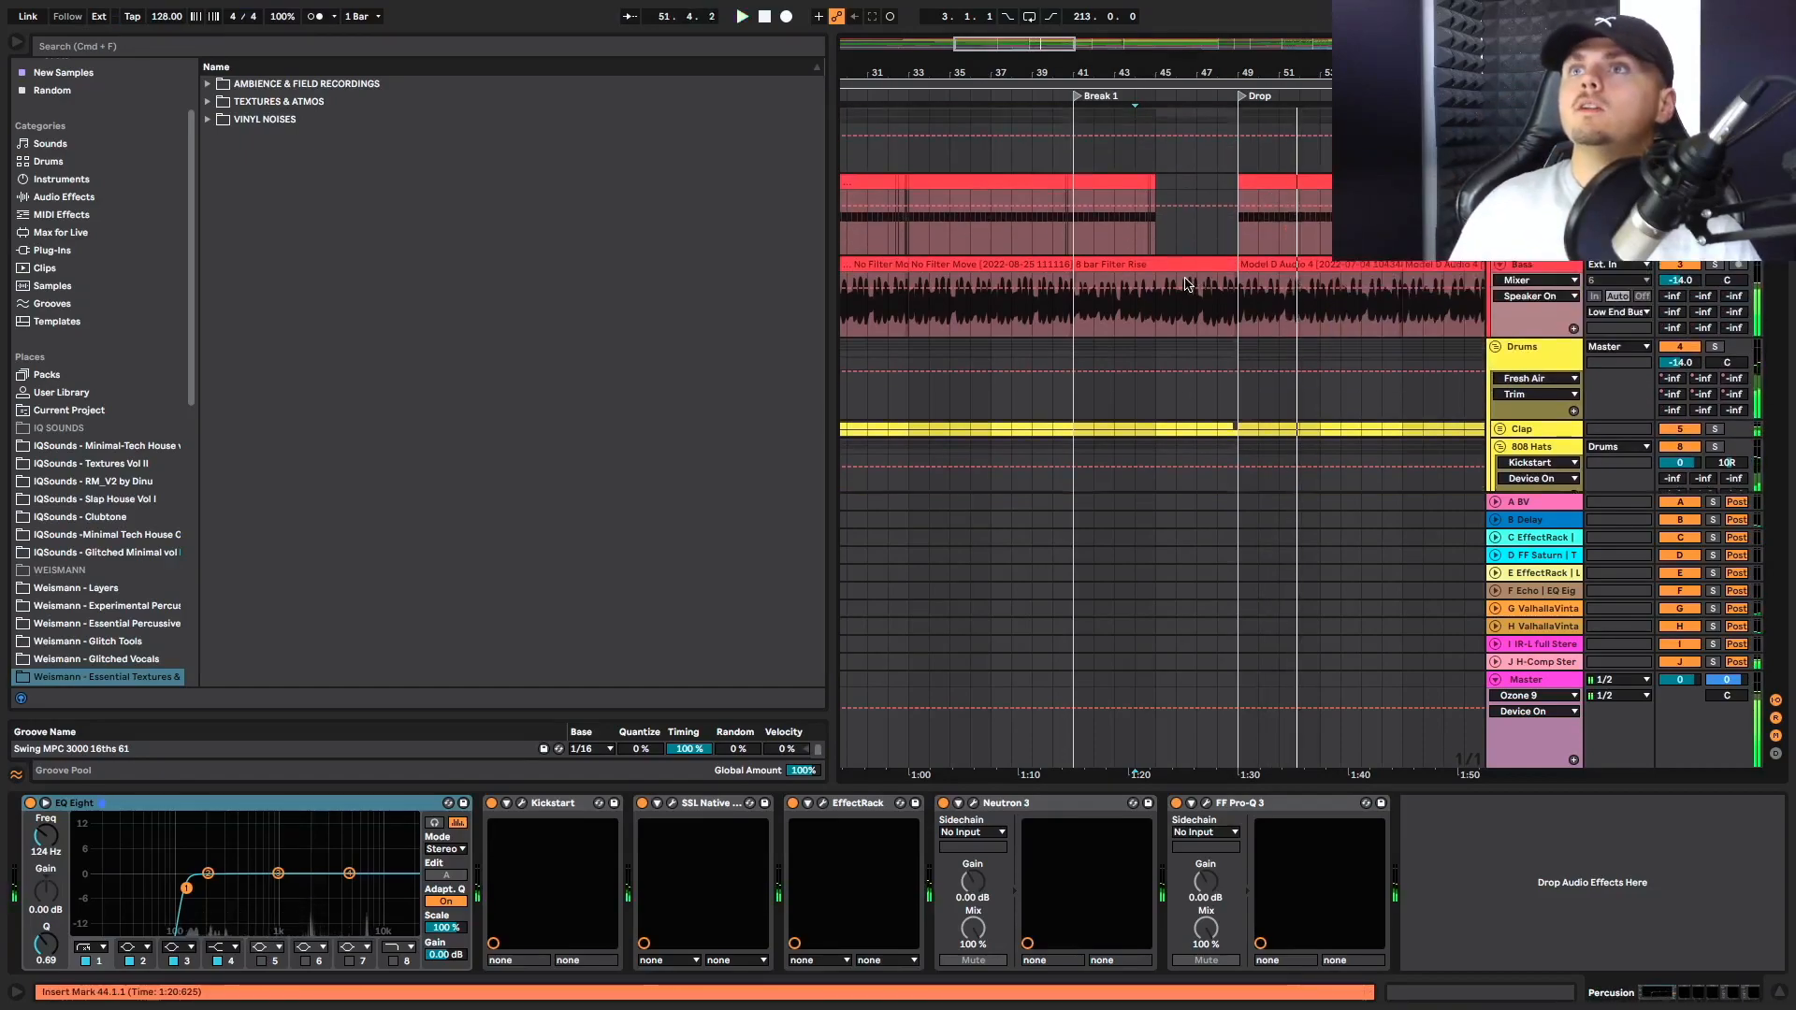
Select the 8 bar Filter Rise bass clip and examine it against the No Filter Move clips before it and the Drop bass
scroll(1170, 290, "left", 10)
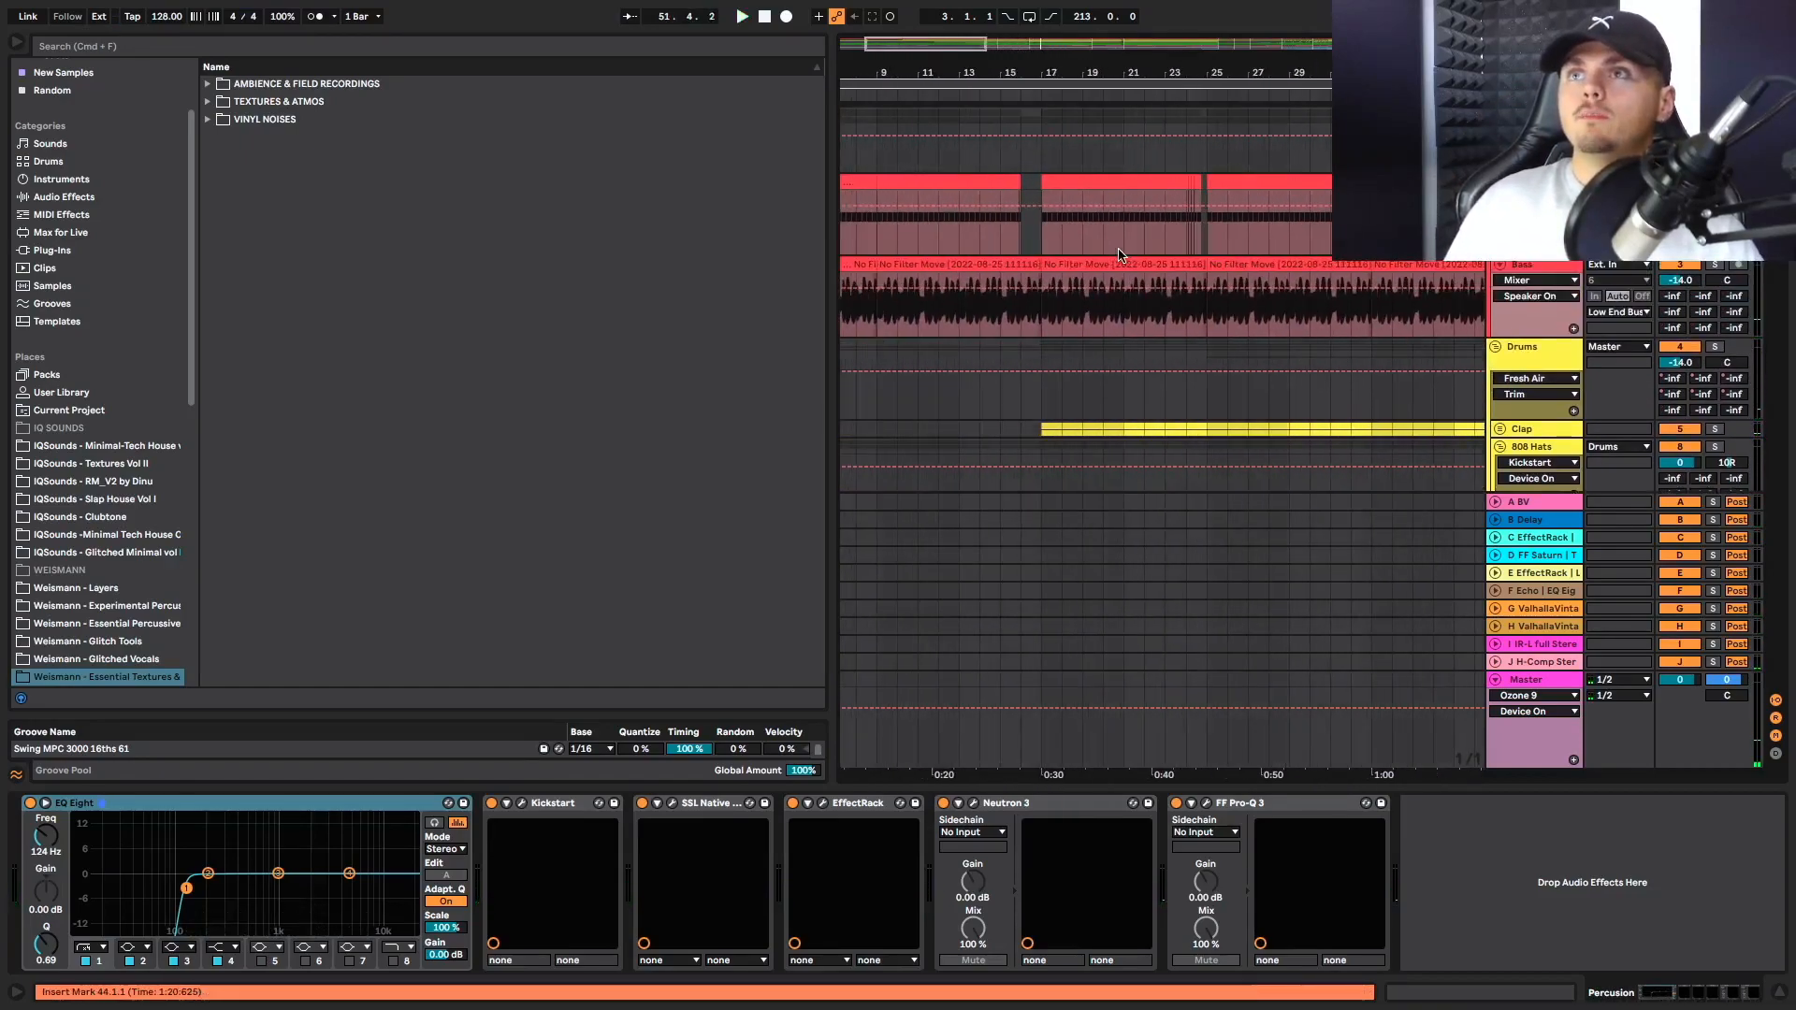
scroll(1161, 301, "right", 8)
left_click(1217, 300)
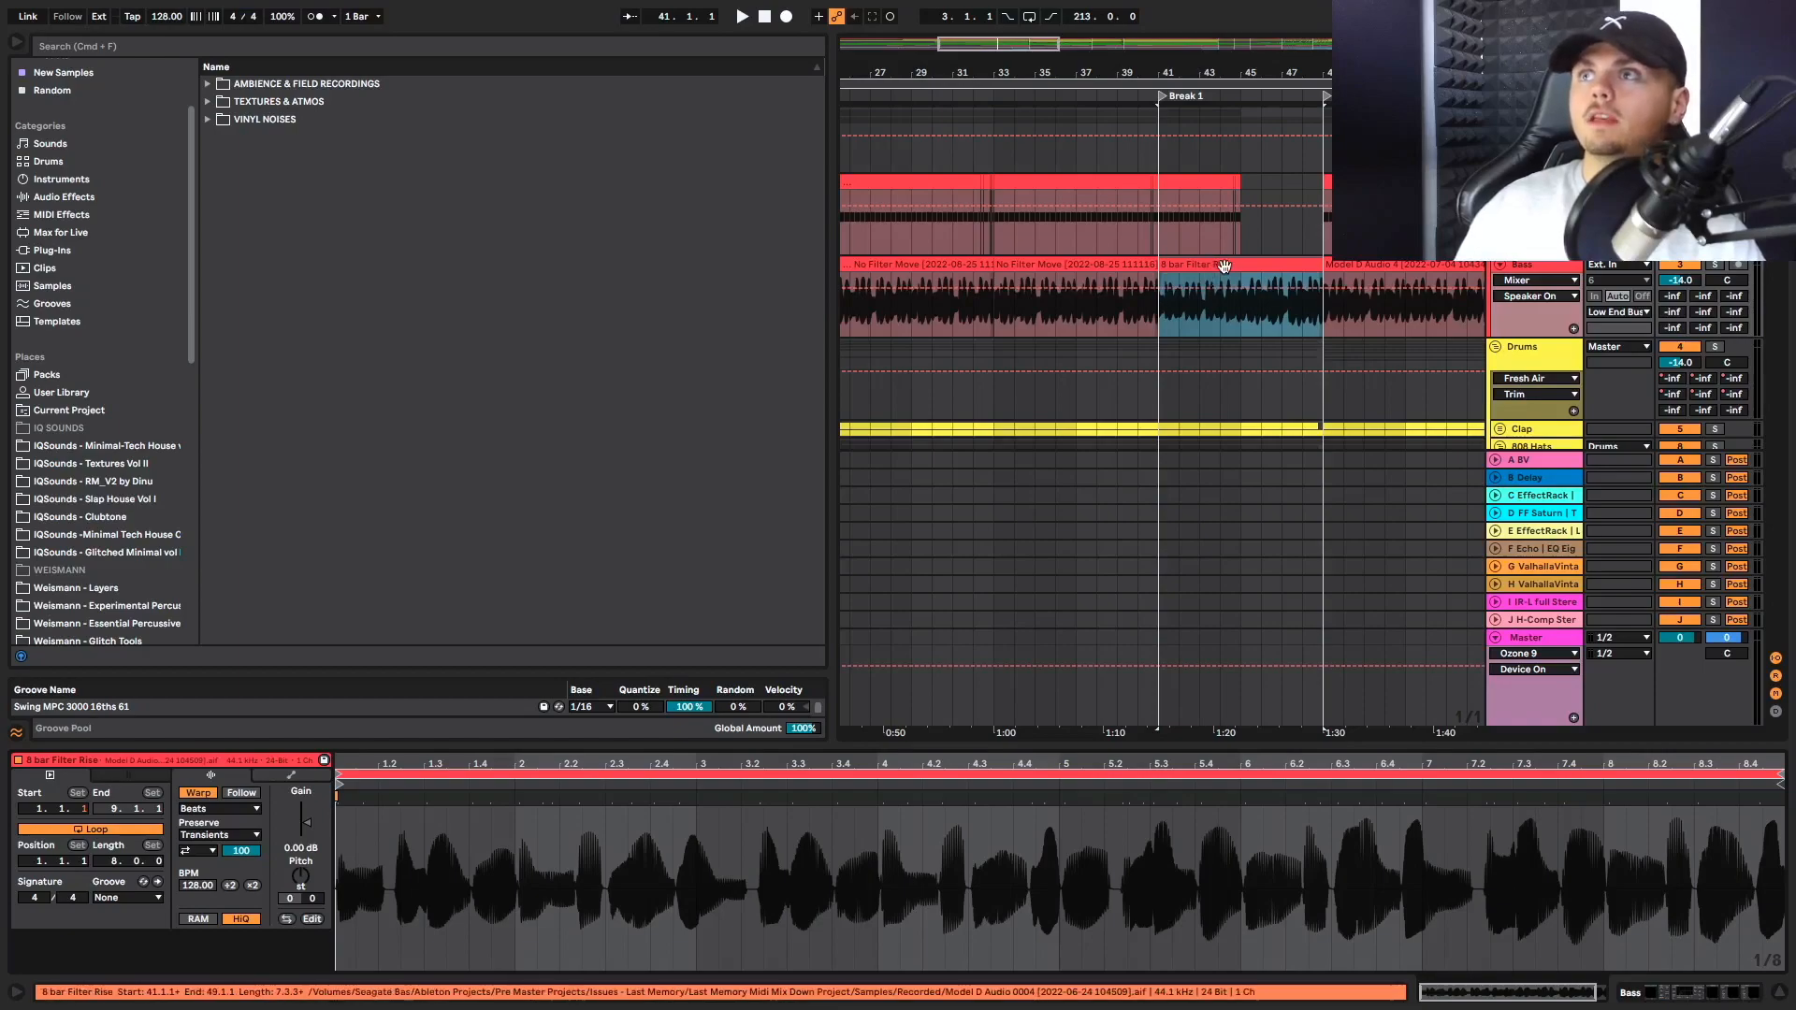
scroll(1244, 267, "left", 4)
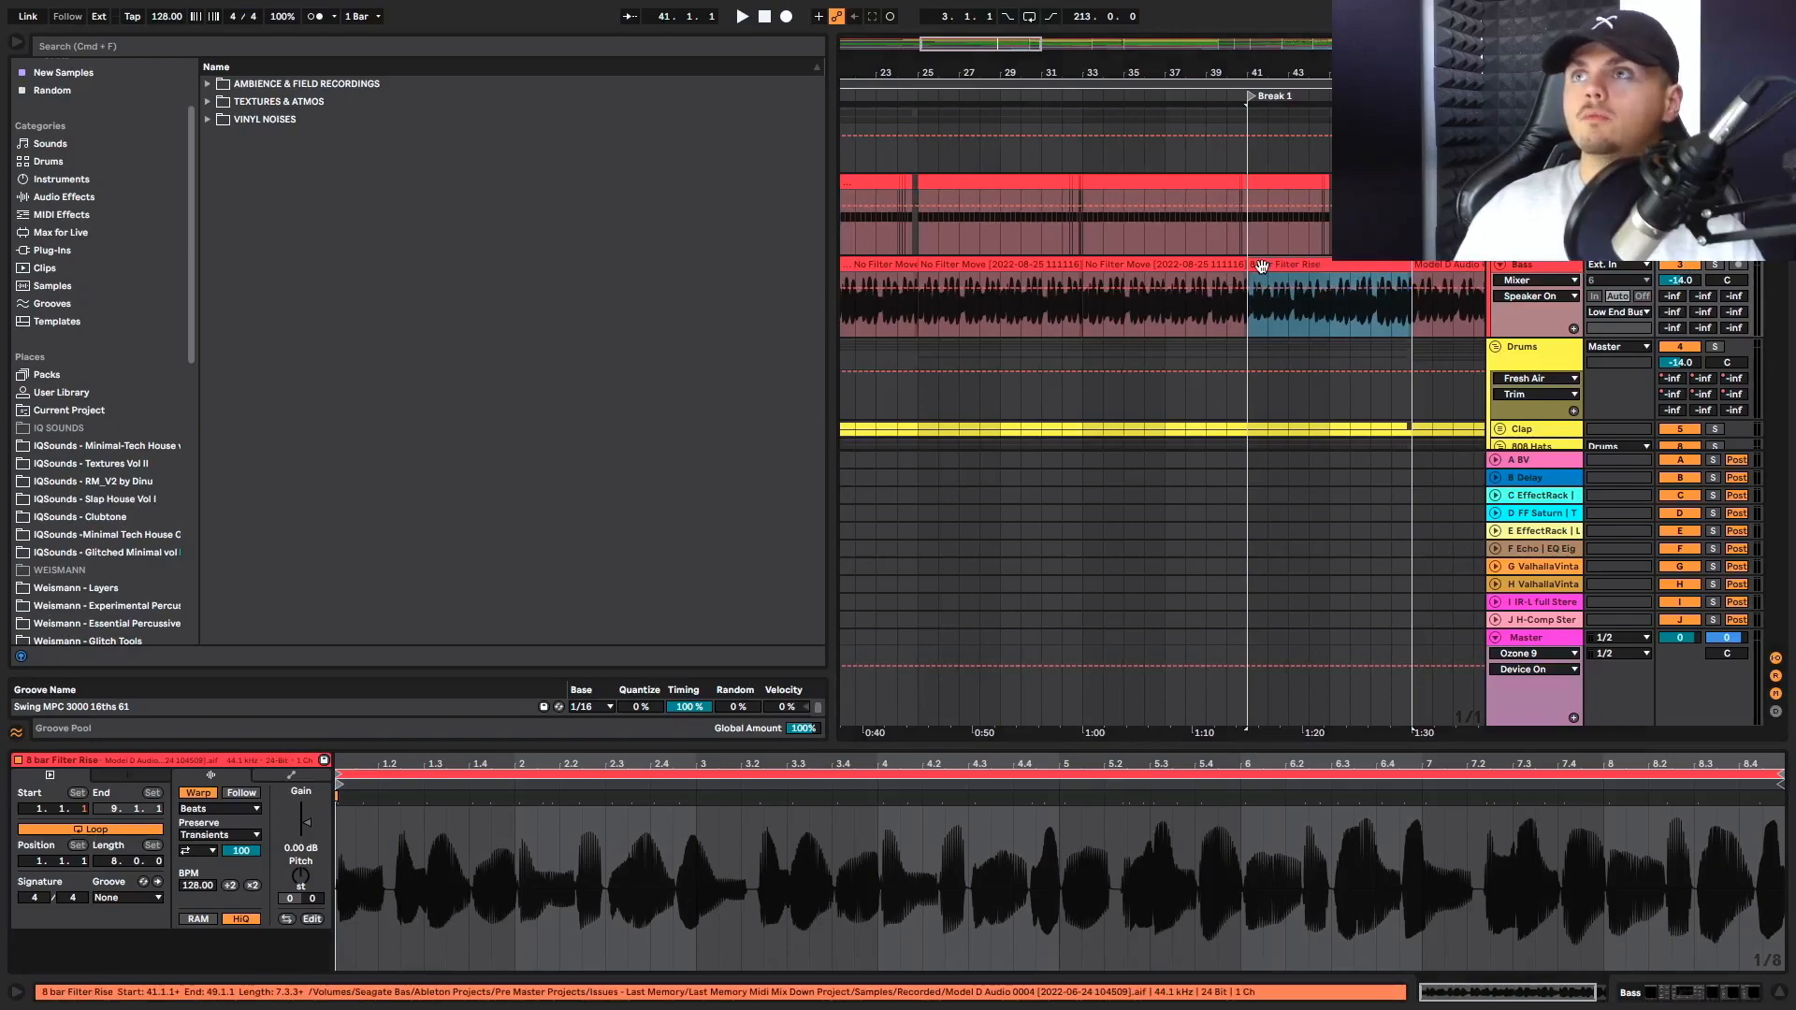
scroll(1287, 271, "right", 4)
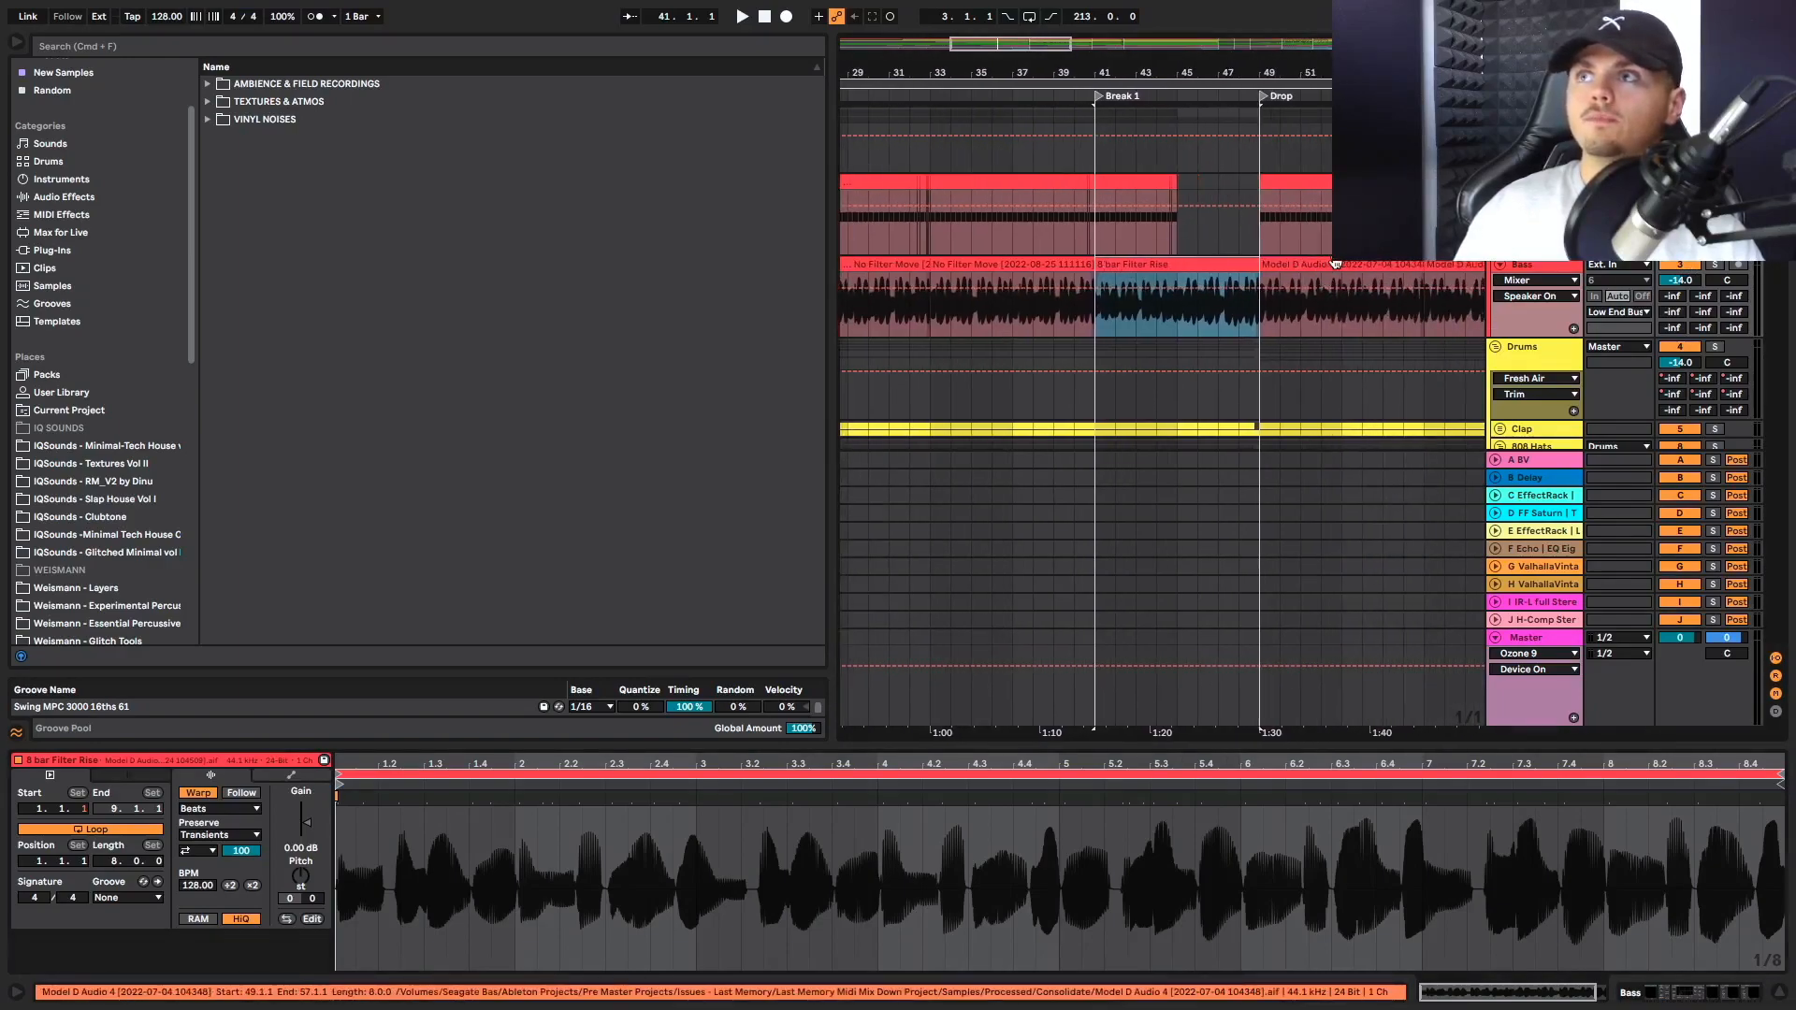
Select the Drop's Model D bass clip at bar 49 and follow the bass clips through Filter Down and OH In
left_click(1337, 265)
scroll(1339, 272, "right", 10)
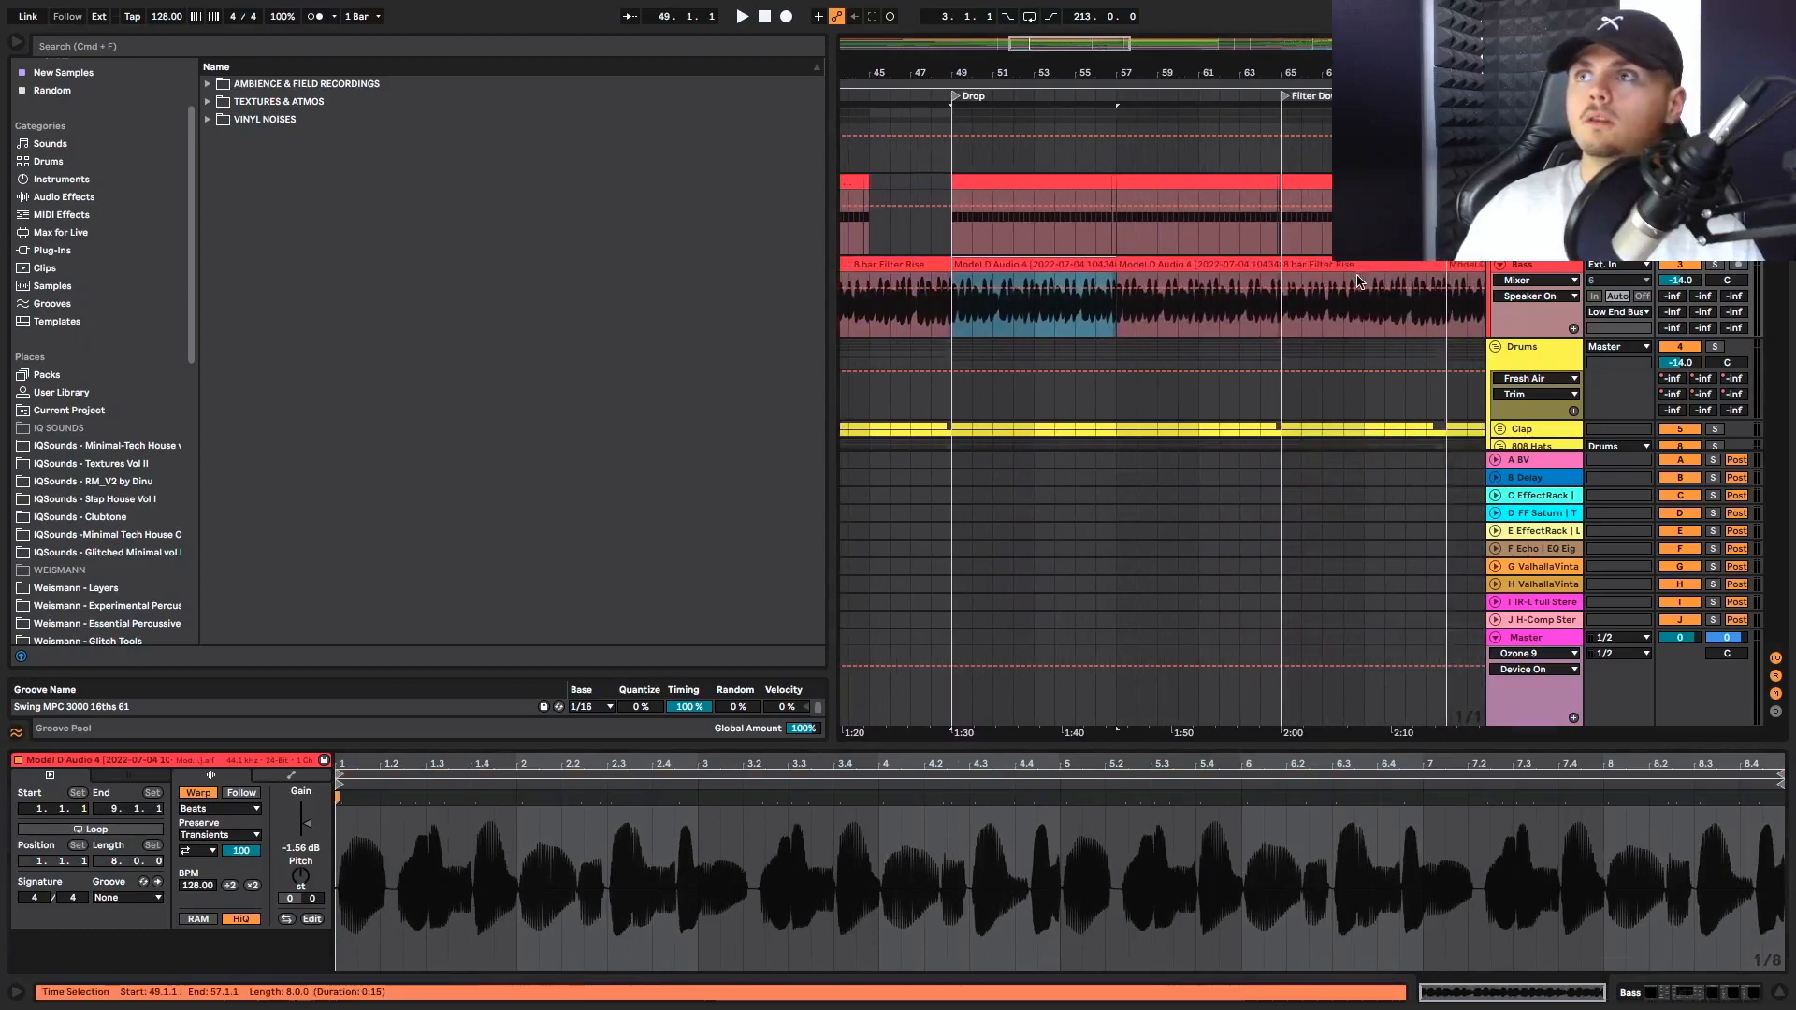
scroll(1340, 276, "right", 9)
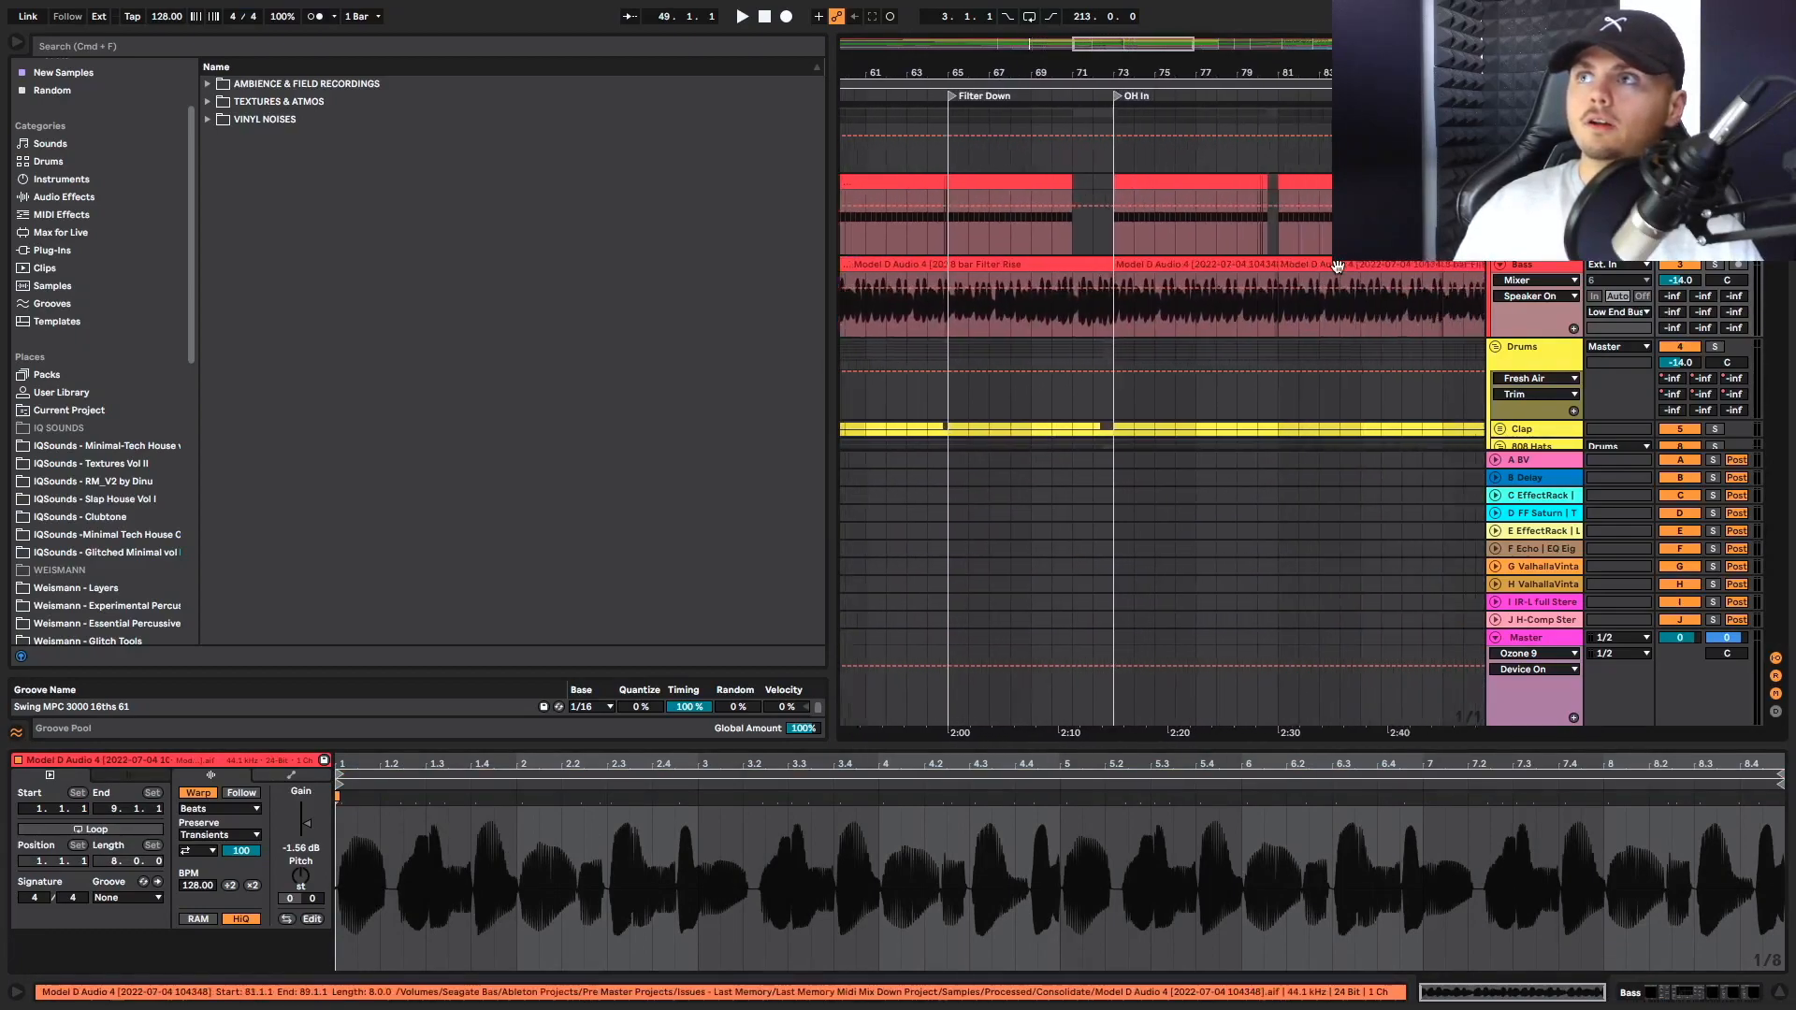
scroll(1338, 266, "left", 3)
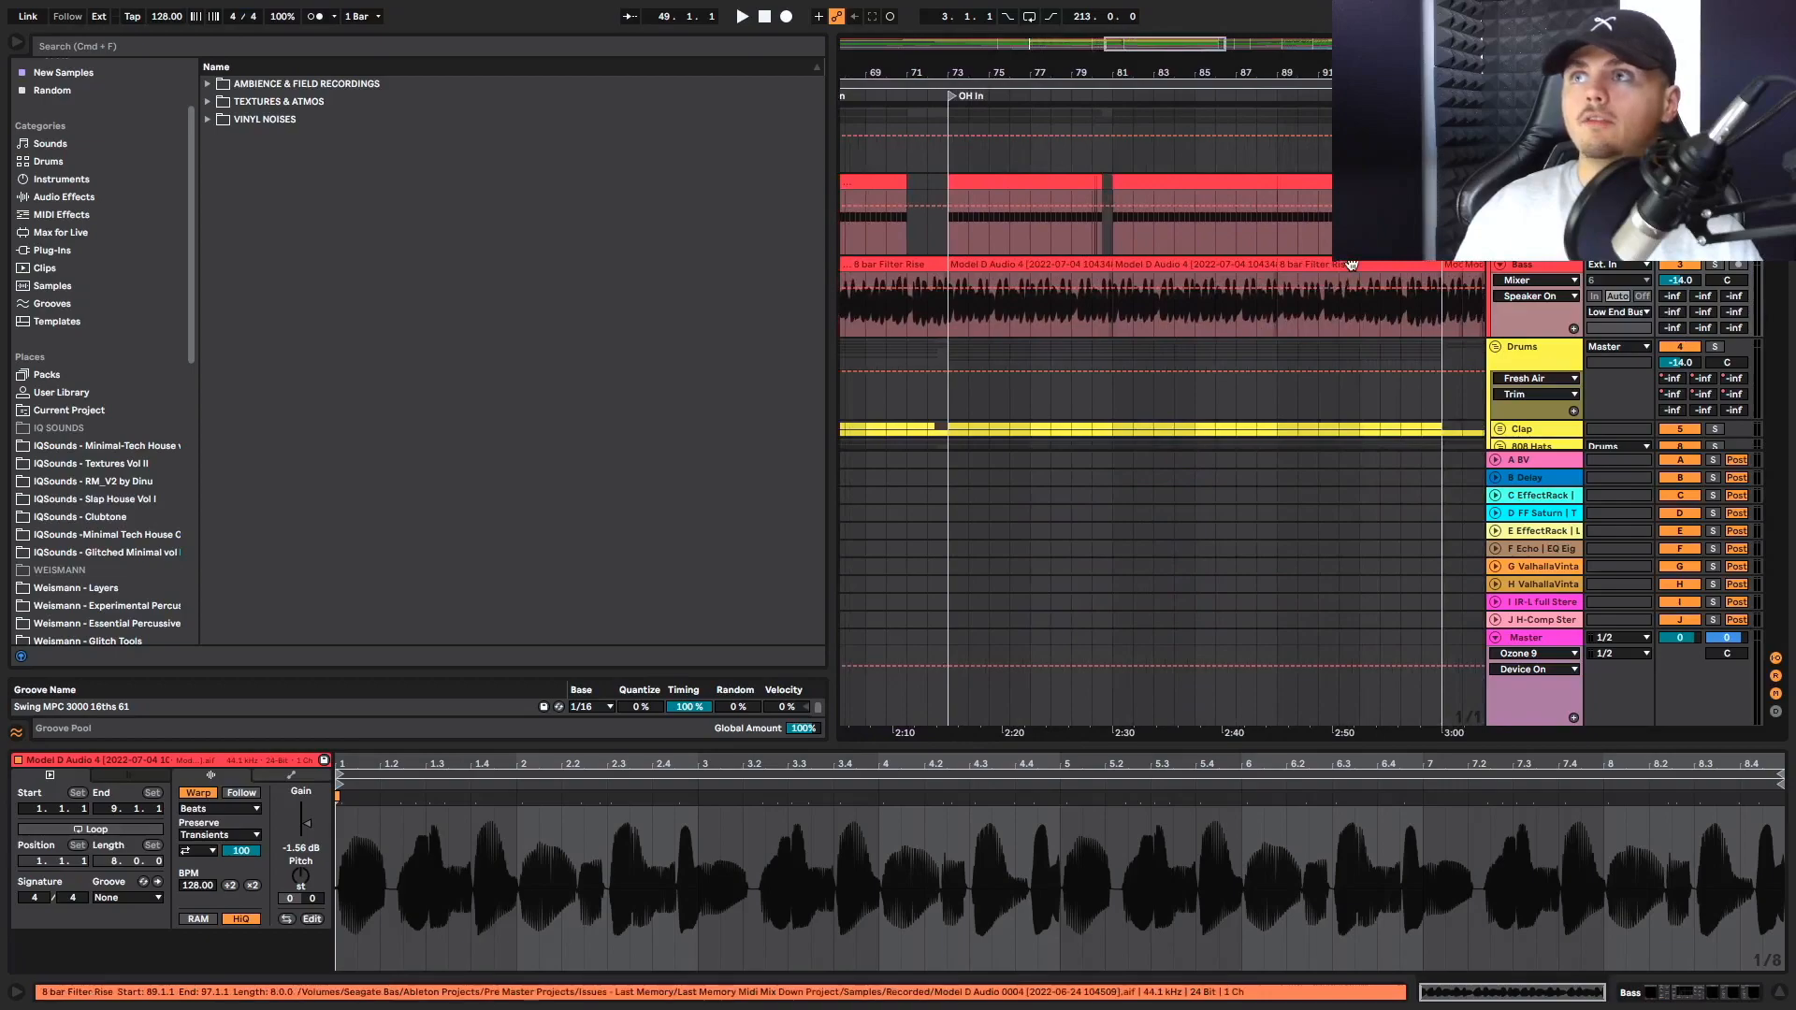
scroll(1335, 270, "left", 3)
scroll(1029, 290, "left", 11)
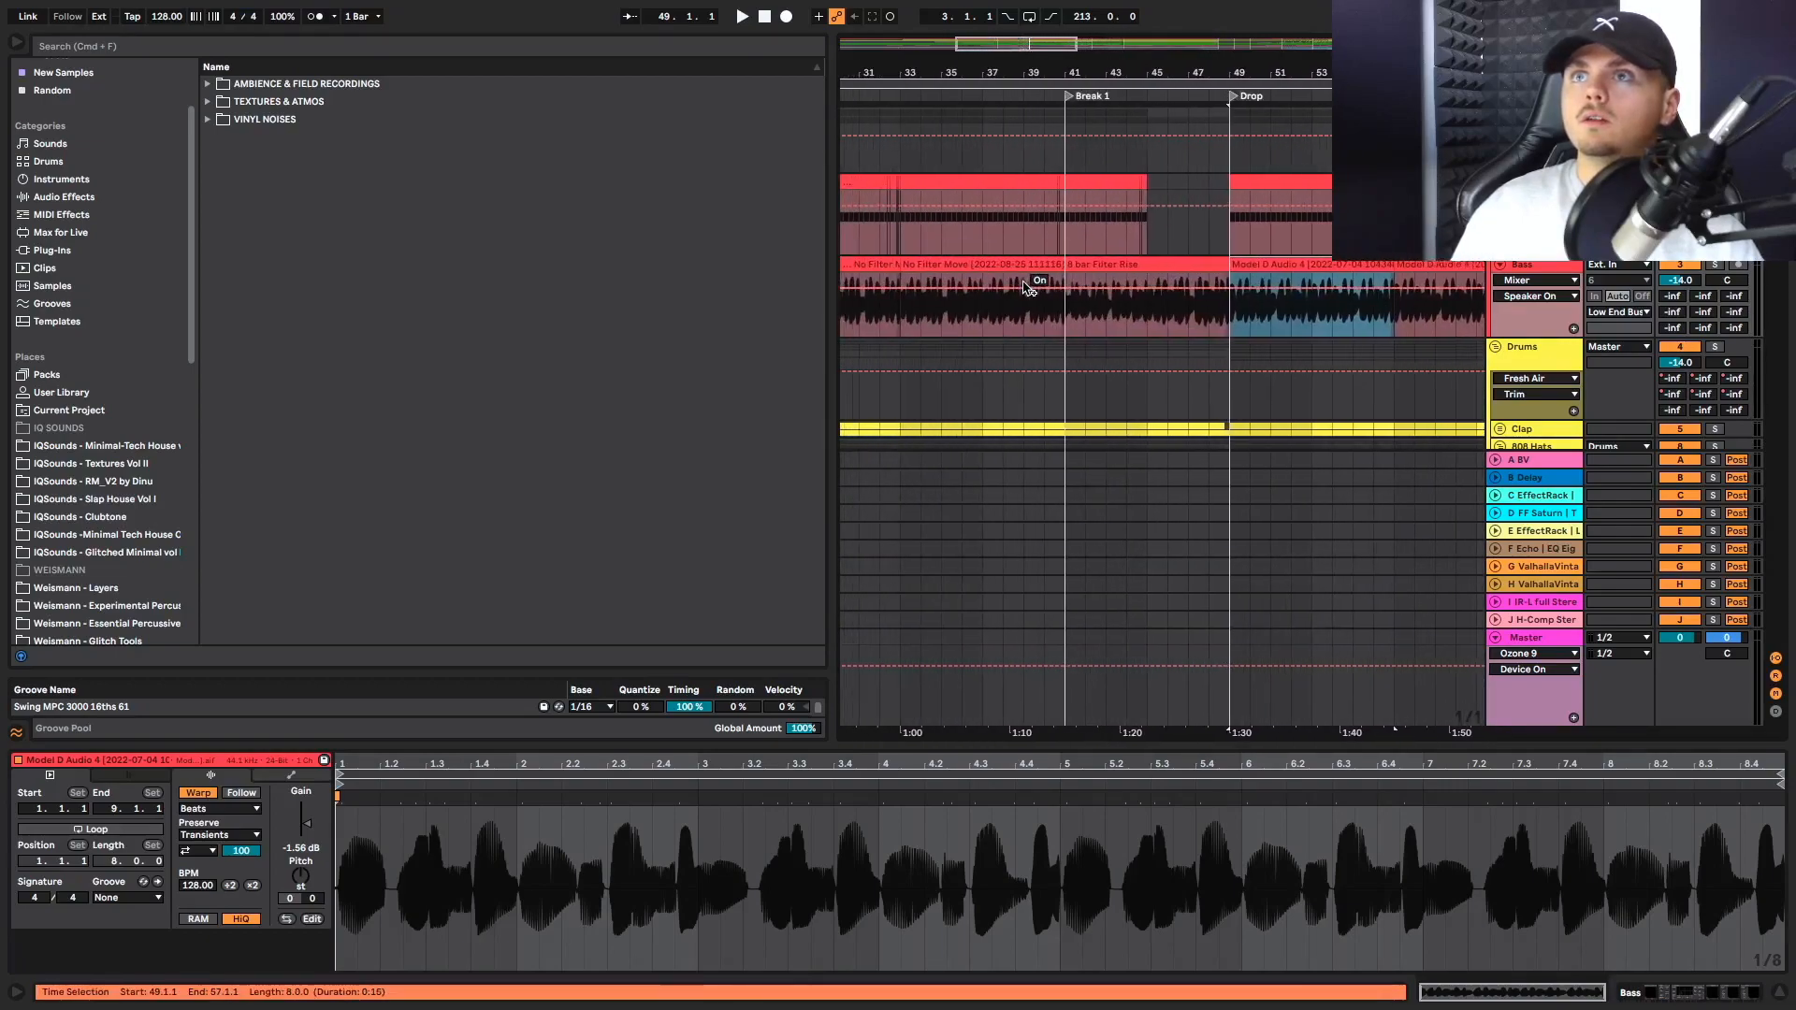
Select the No Filter Move bass clip at bar 33 and compare it with the 8 bar Filter Rise clip in Break 1
left_click(963, 281)
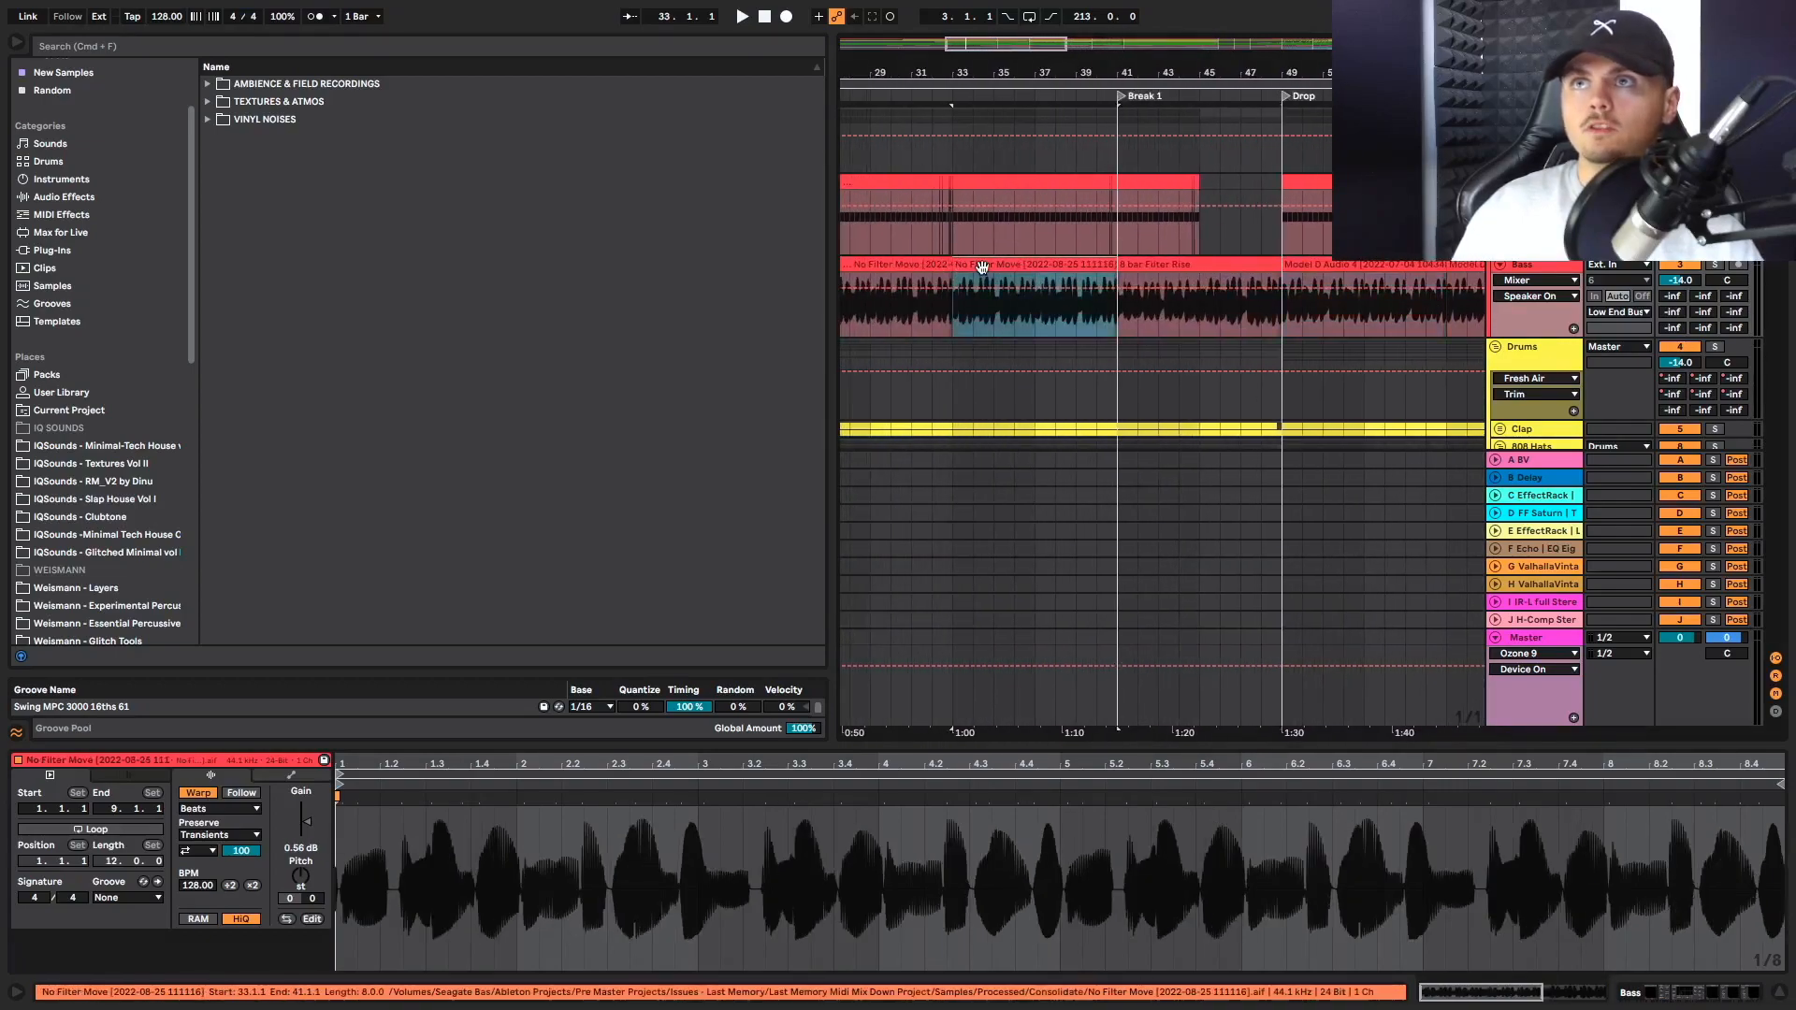
scroll(1007, 278, "left", 2)
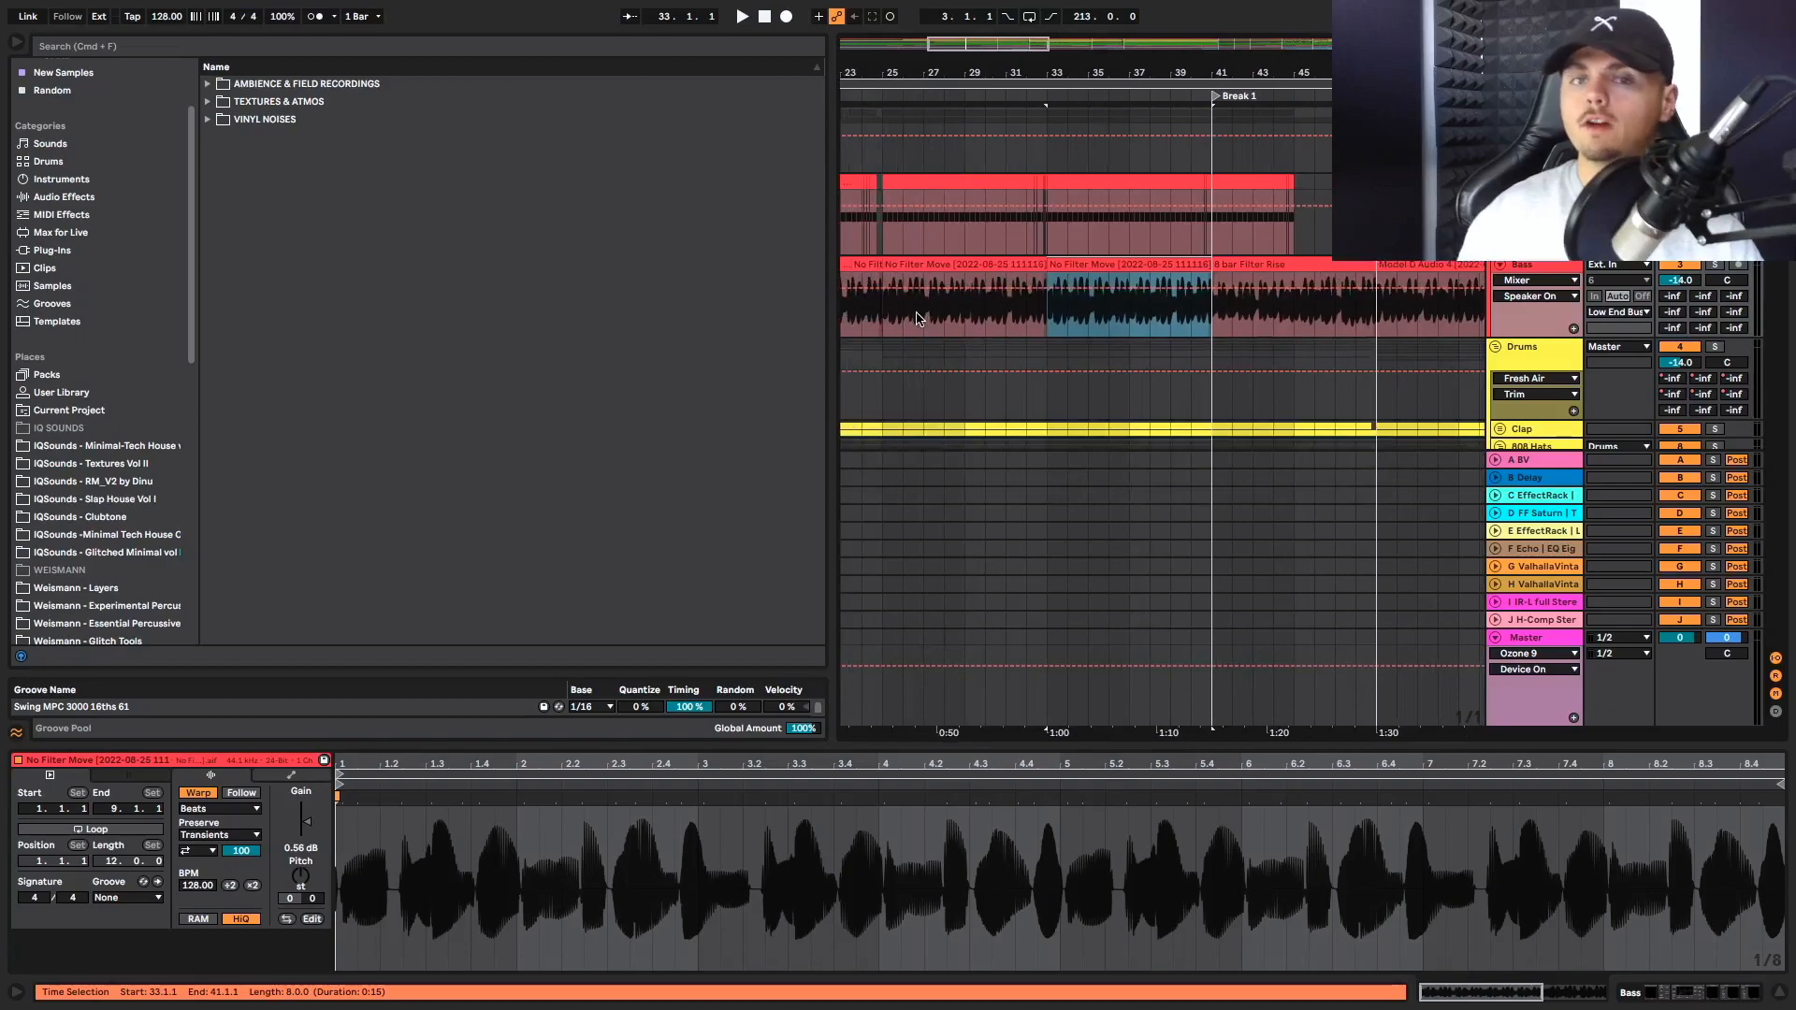
scroll(916, 318, "right", 4)
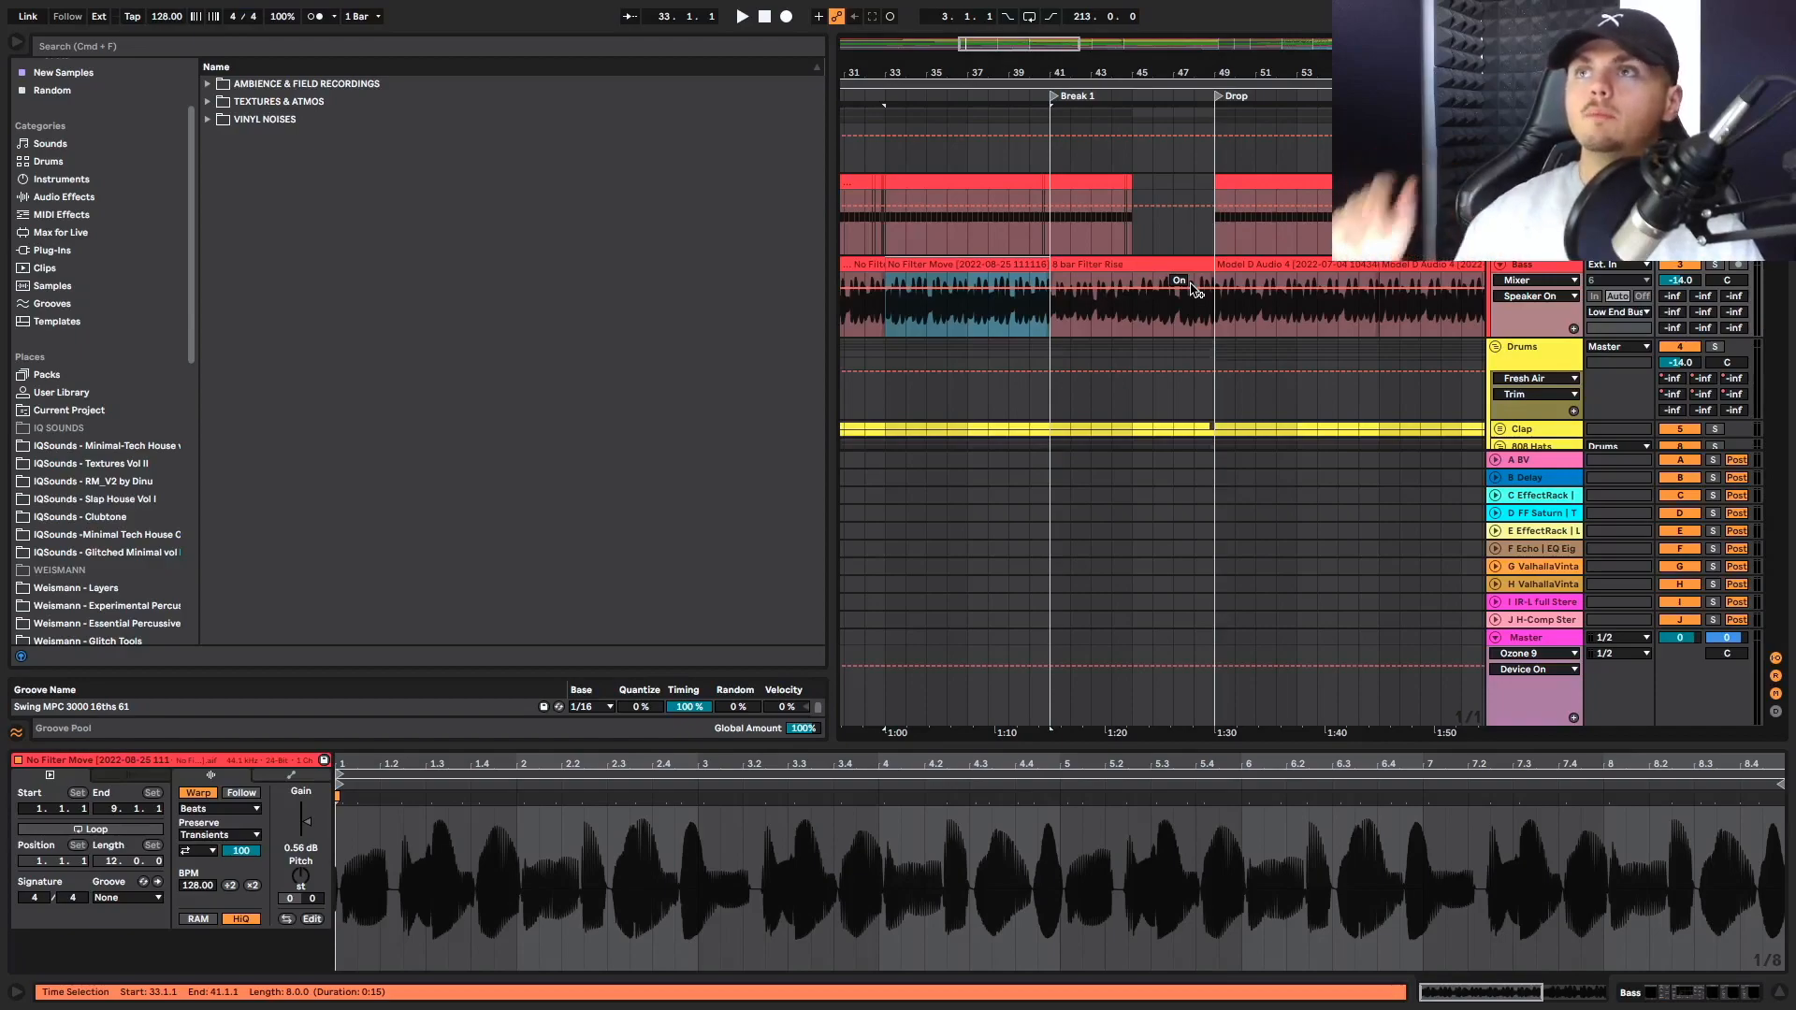
scroll(1216, 304, "right", 5)
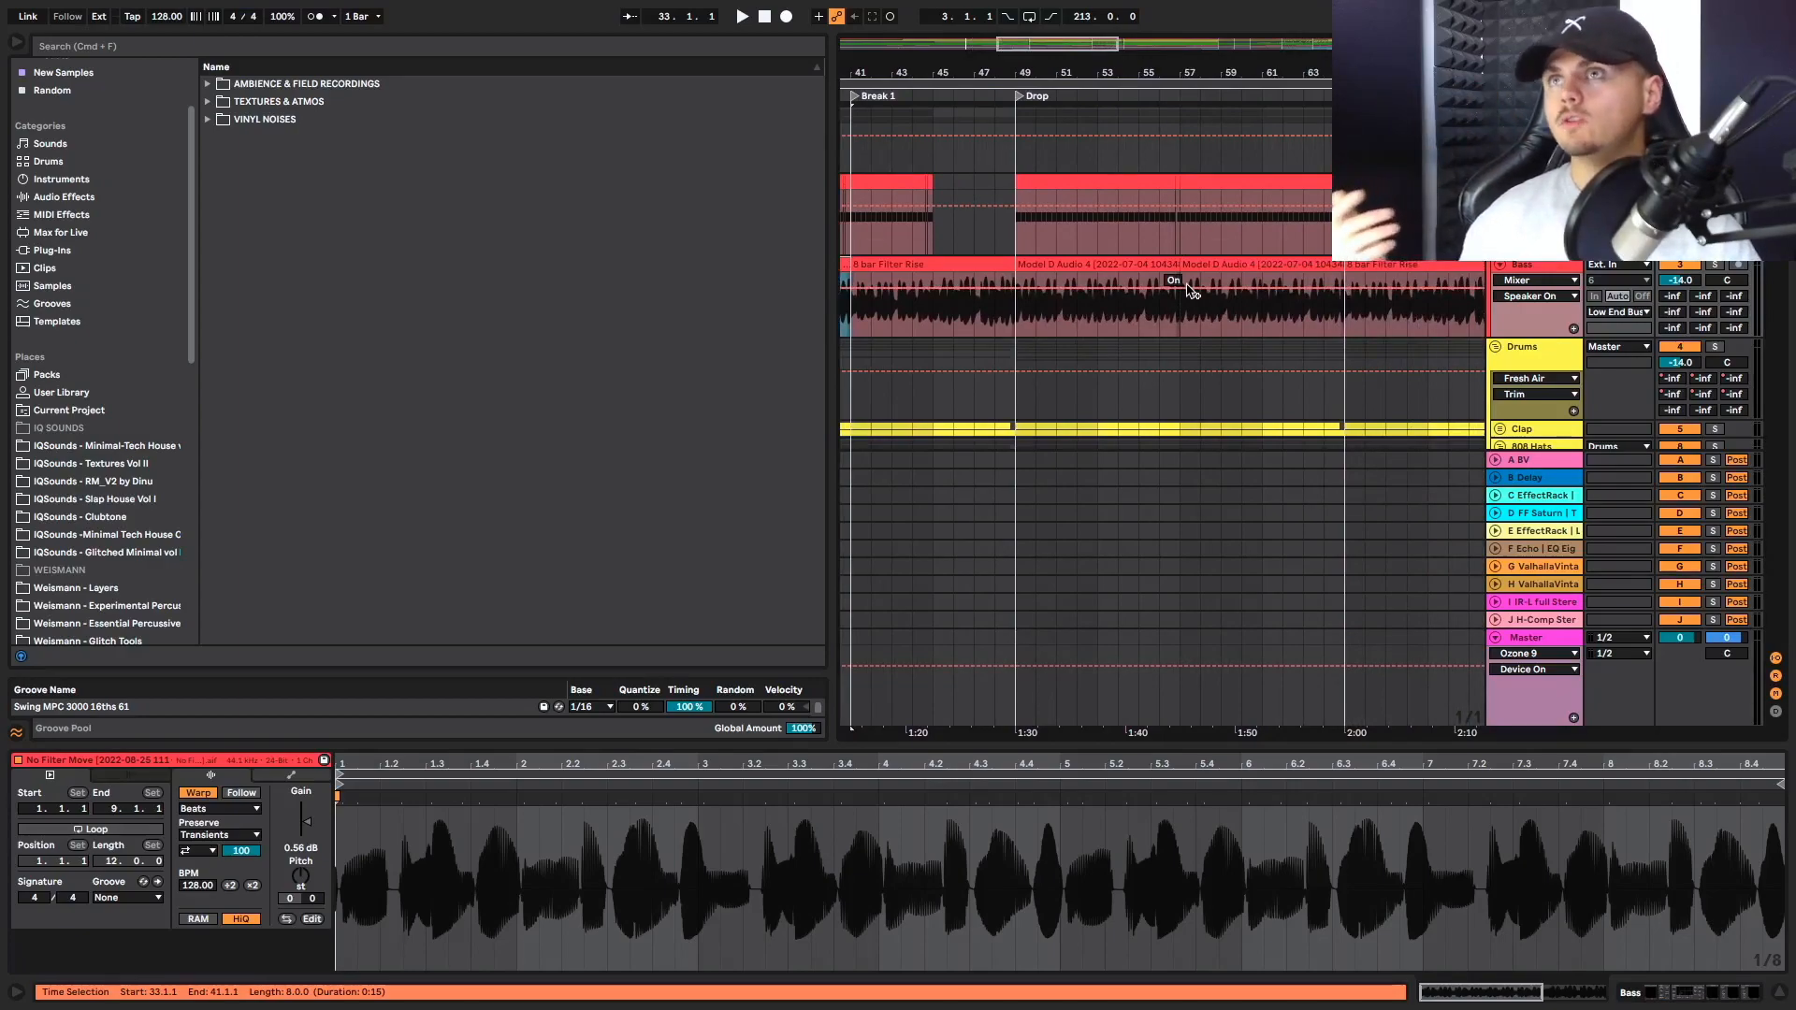
Play the Drop from bar 49 and go through its hats, percussion, synth and vocal tracks
left_click(932, 338)
left_click(1015, 317)
key("space")
scroll(1151, 346, "down", 10)
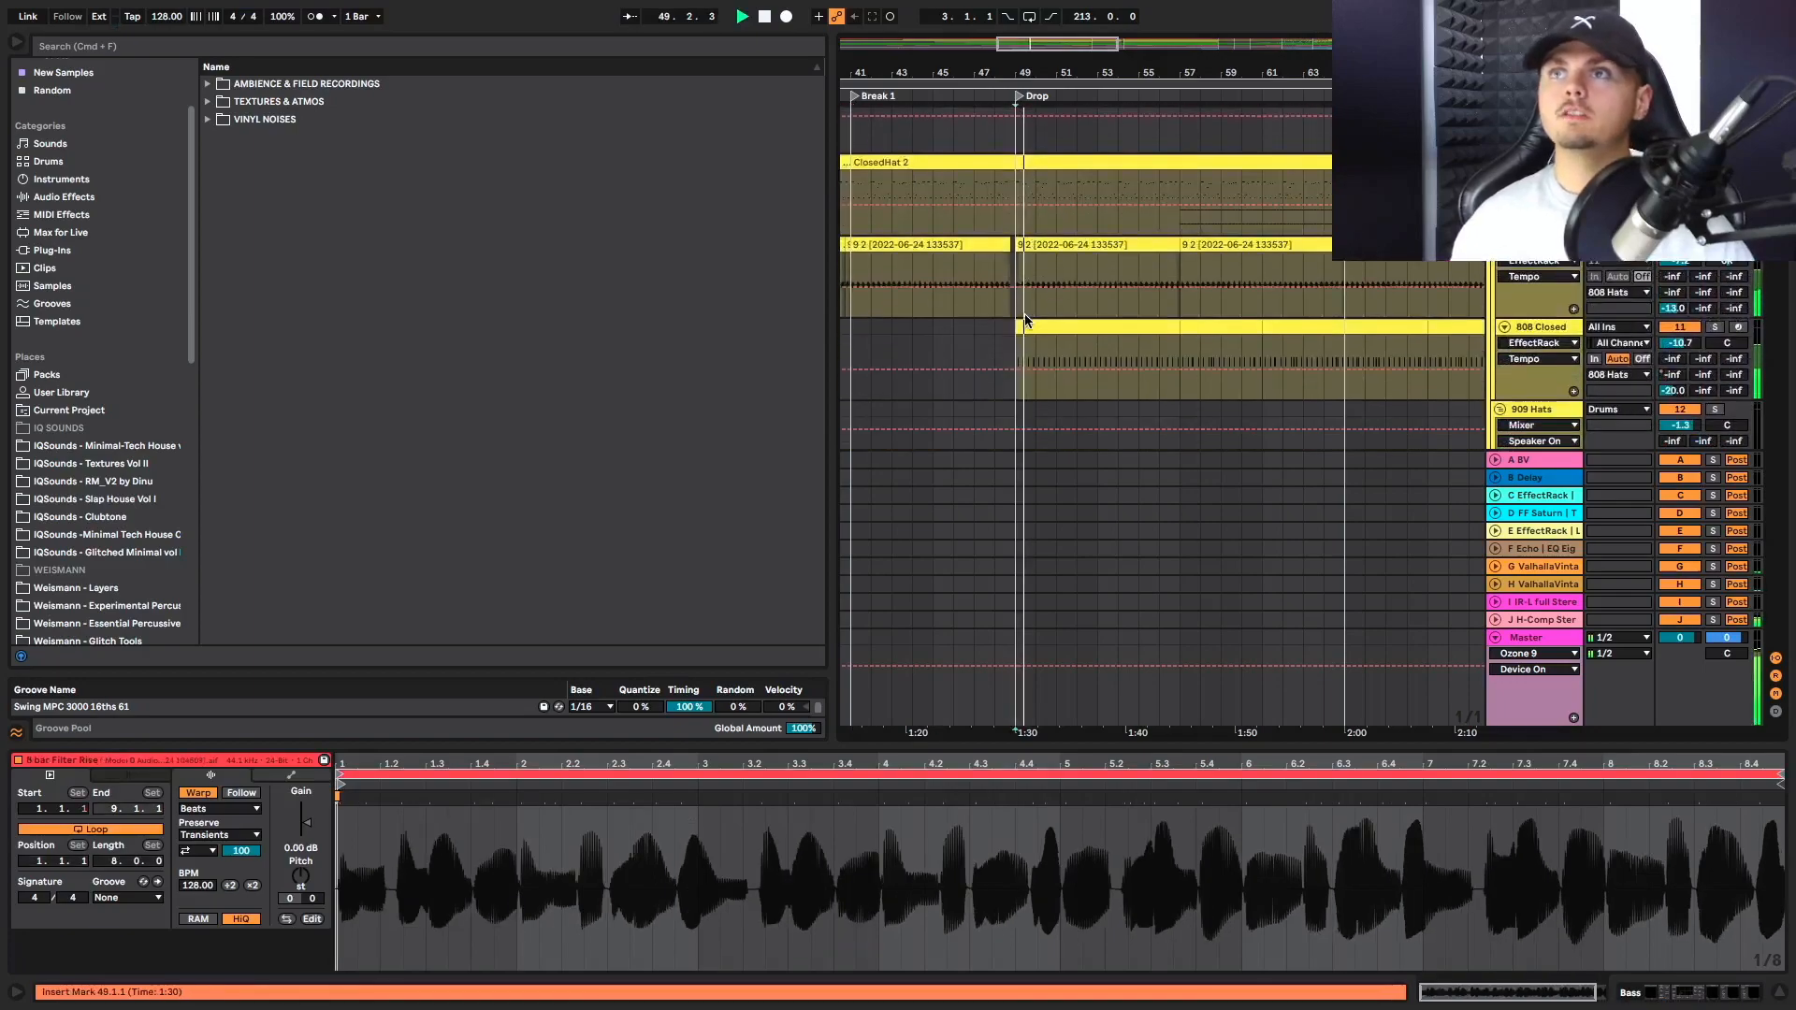
scroll(1169, 335, "down", 8)
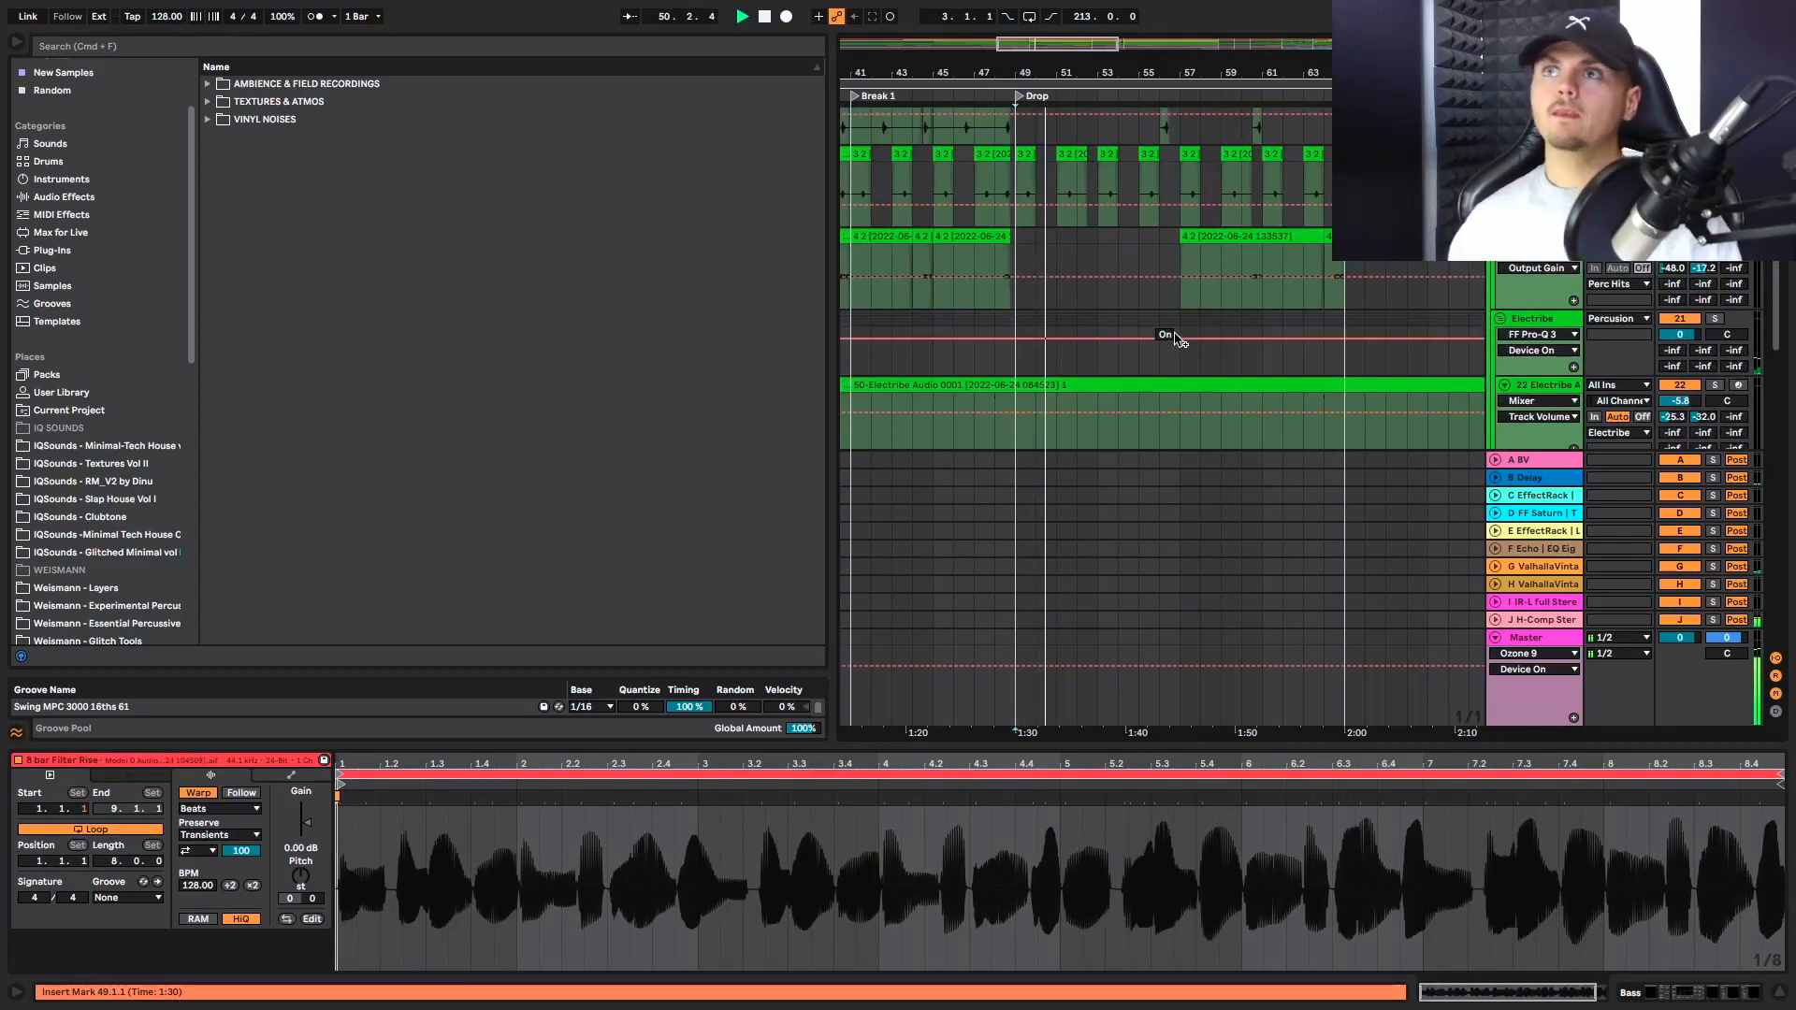
scroll(1079, 290, "down", 12)
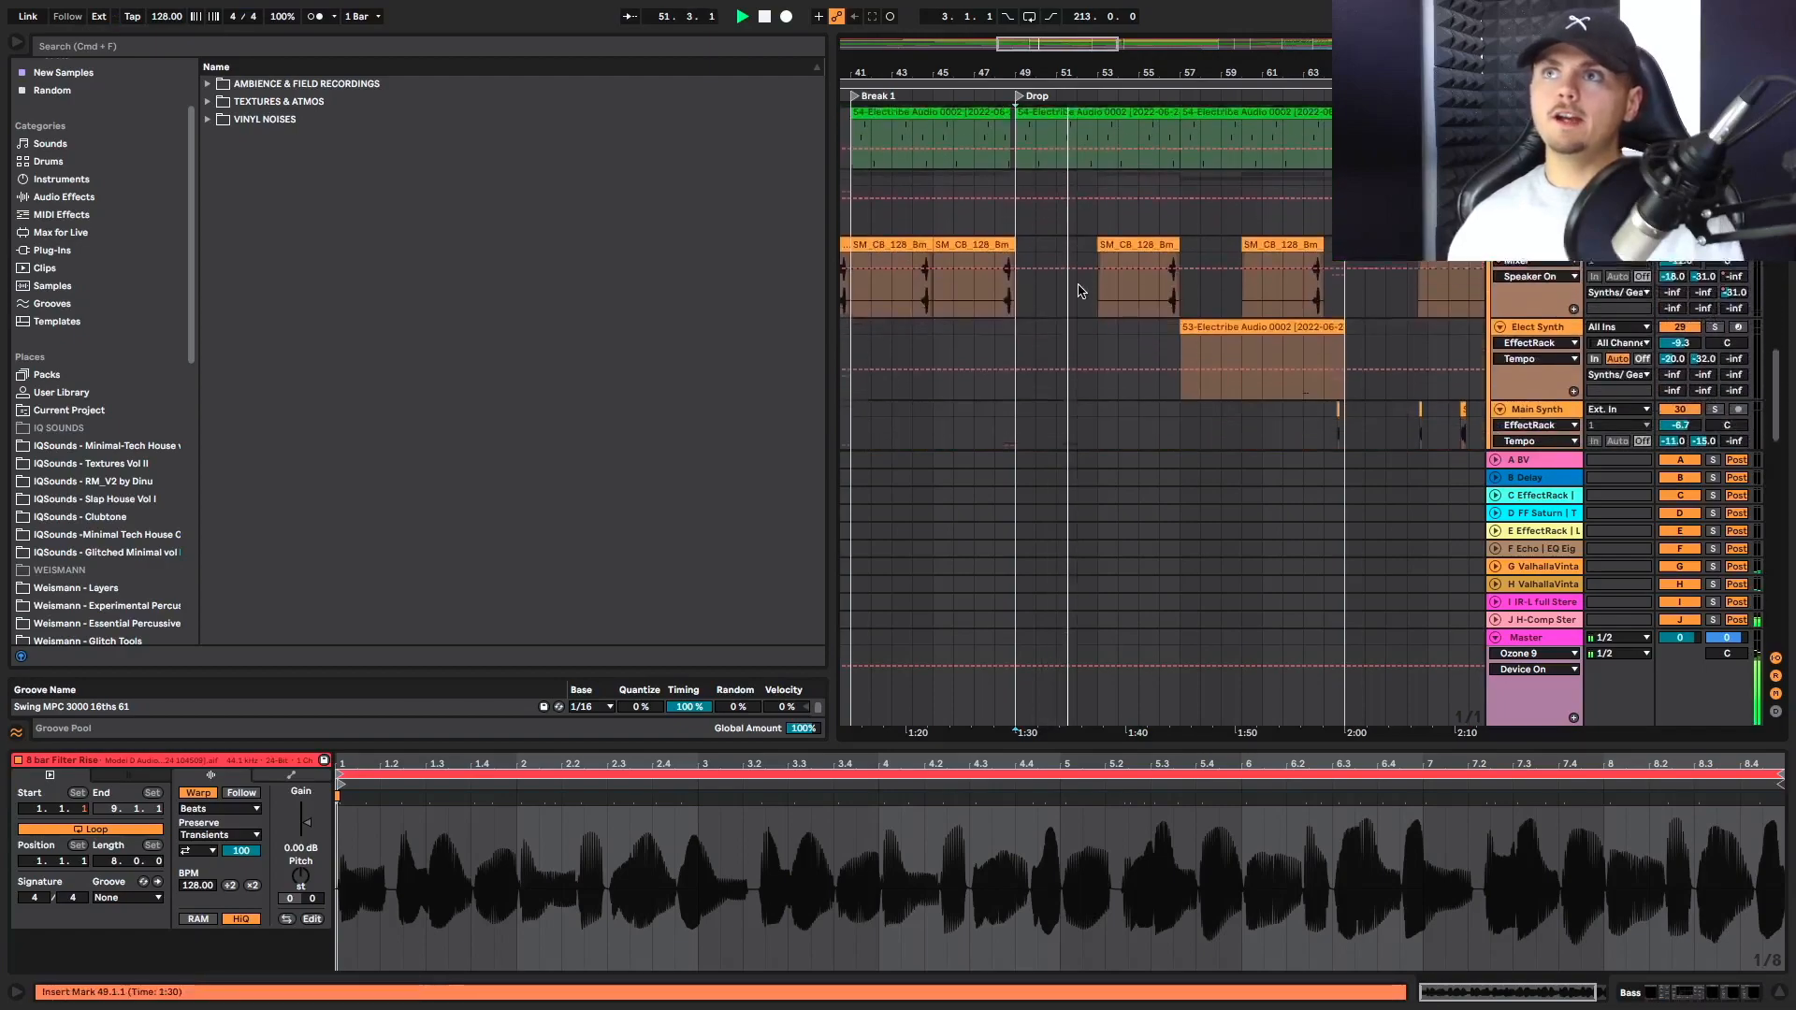
scroll(1078, 290, "up", 10)
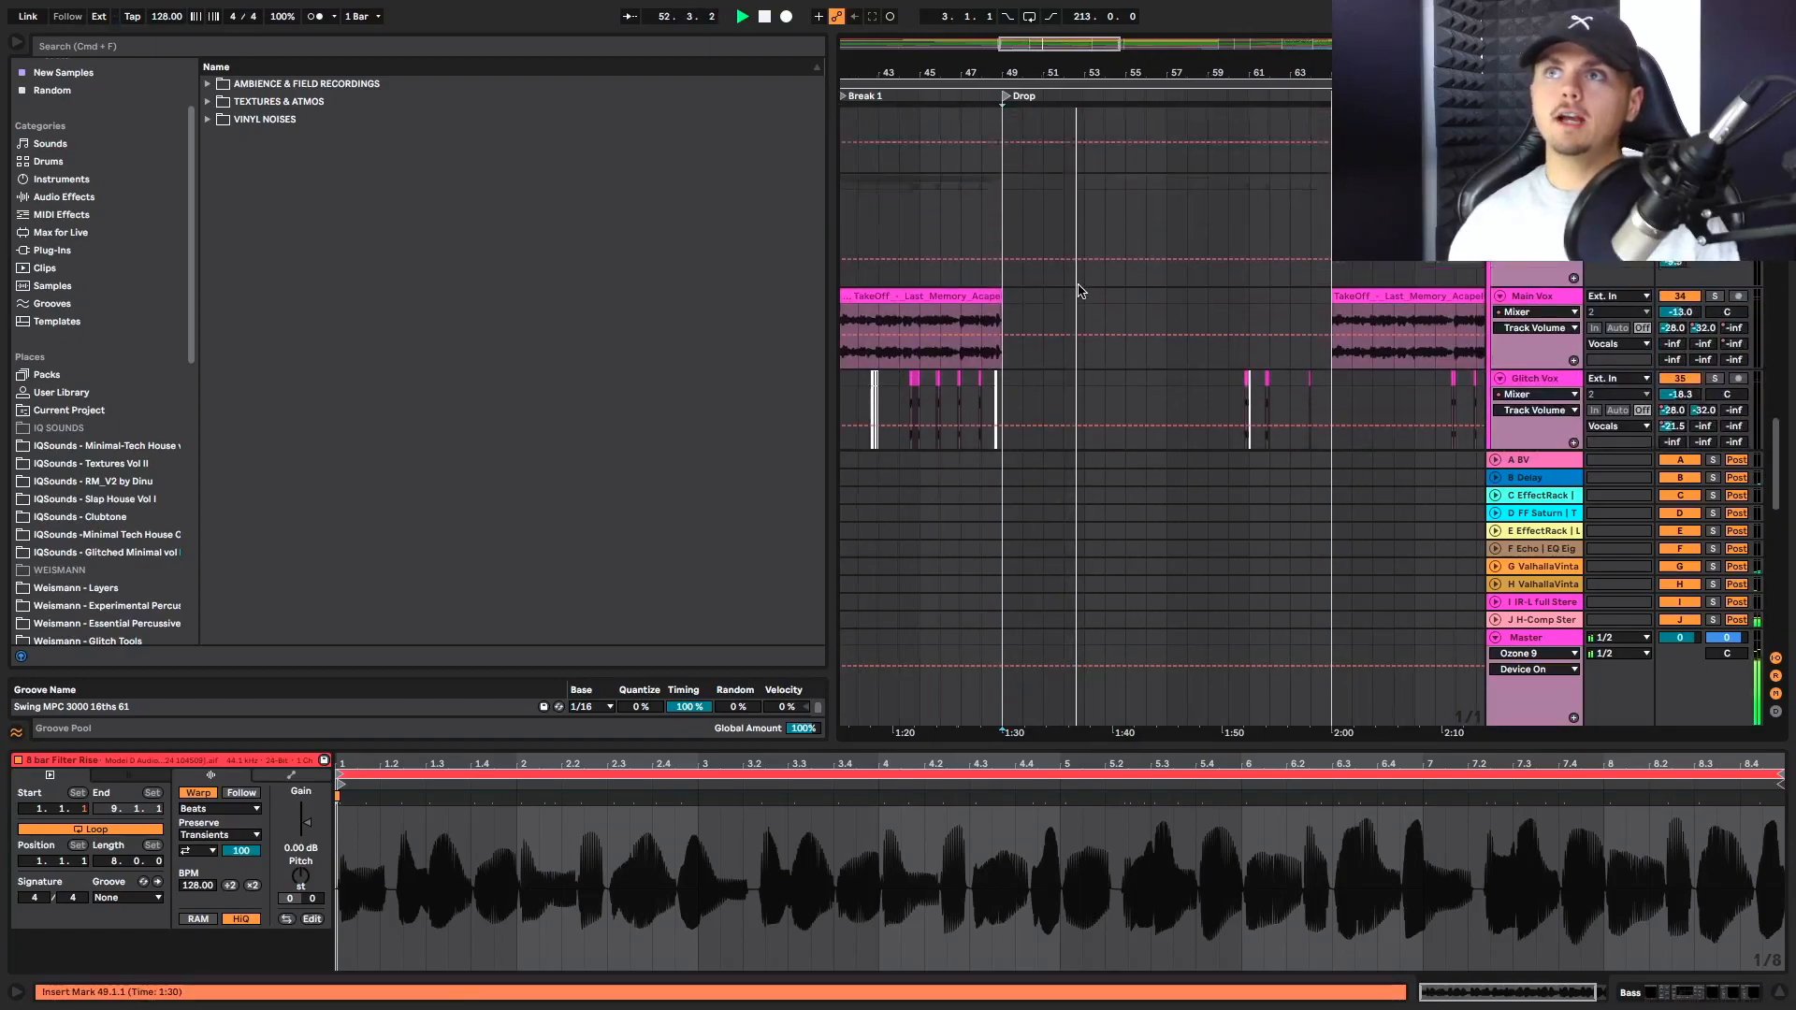
scroll(1079, 290, "down", 5)
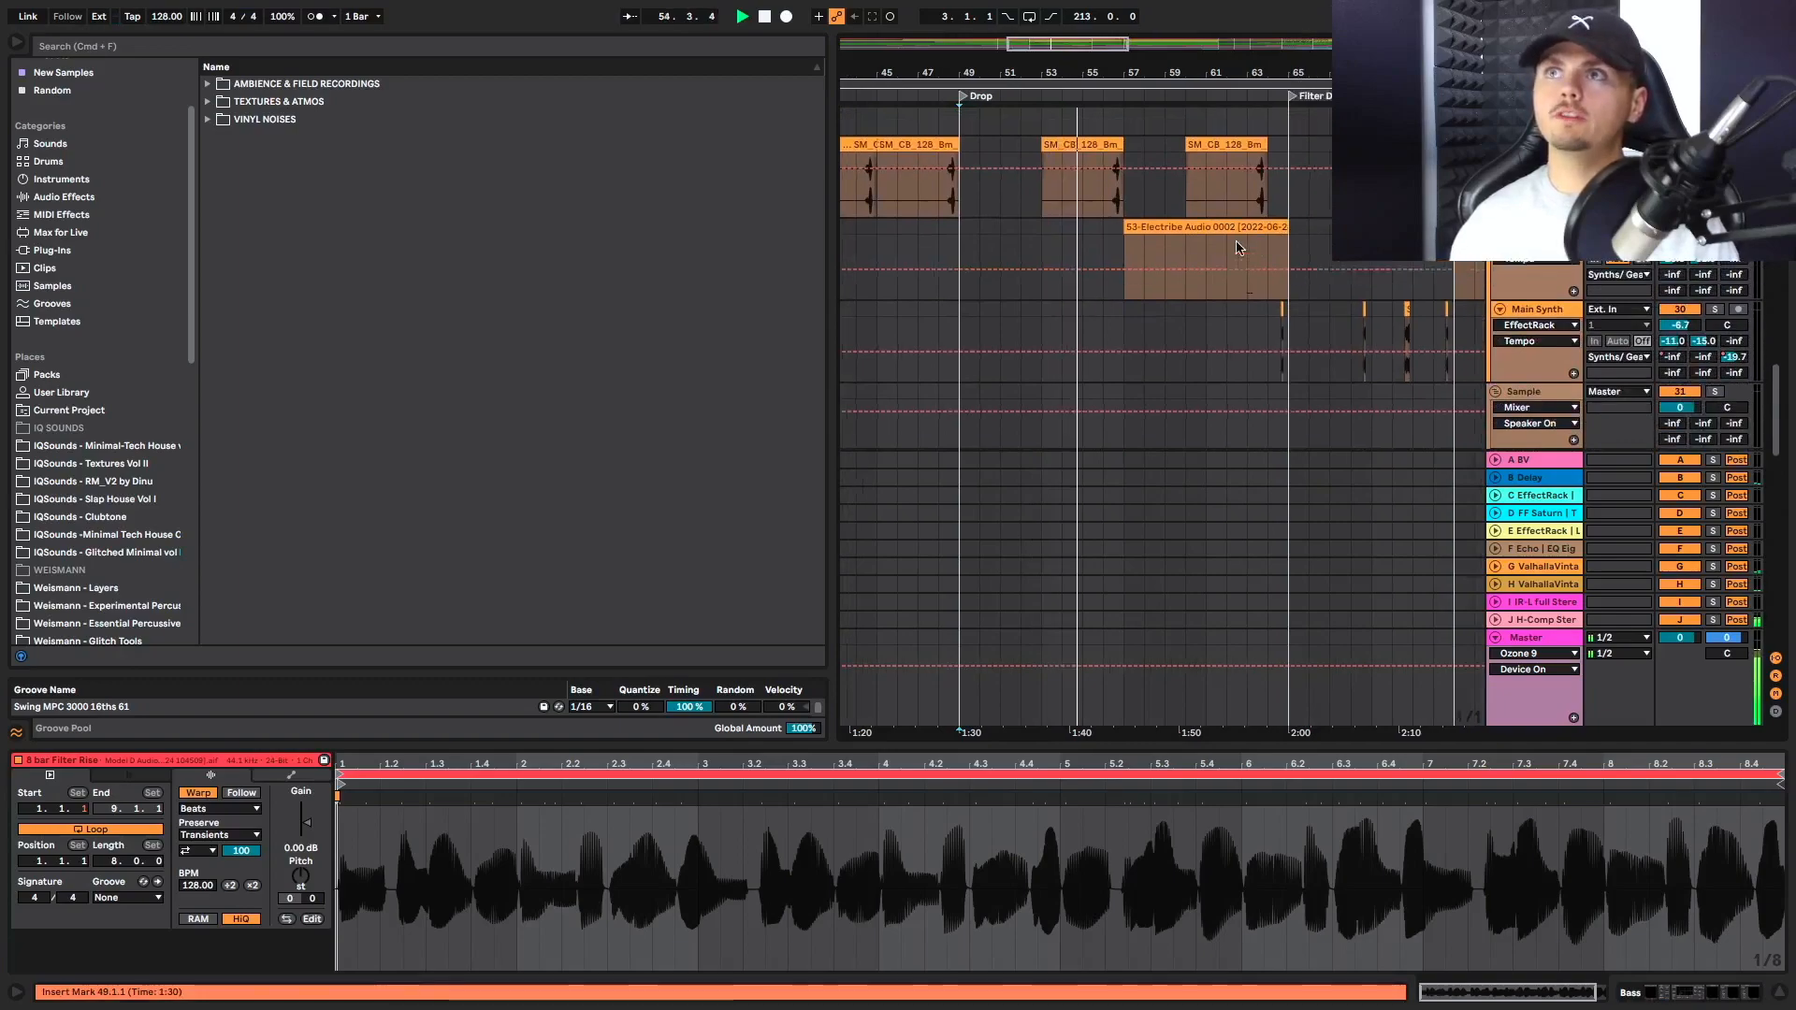
Review the Drop's perc hits, top loop and hat tracks while playback continues towards Filter Down
scroll(1217, 251, "up", 5)
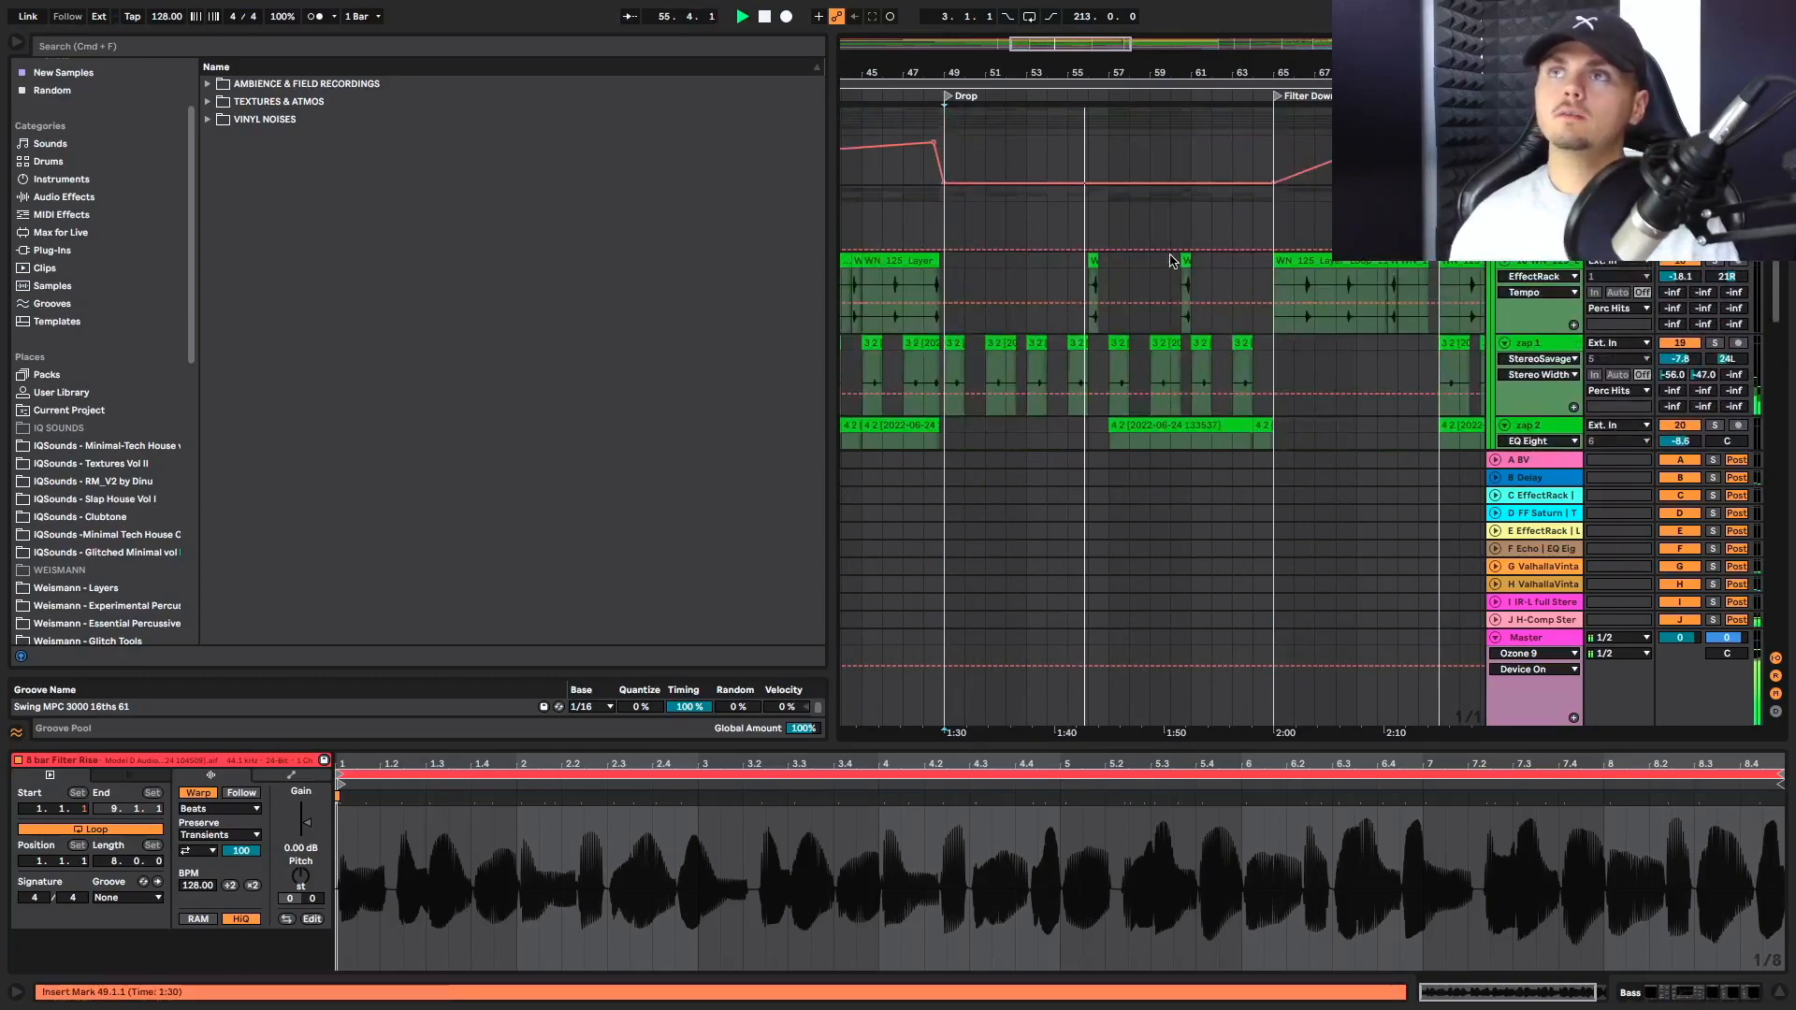
scroll(1171, 260, "up", 4)
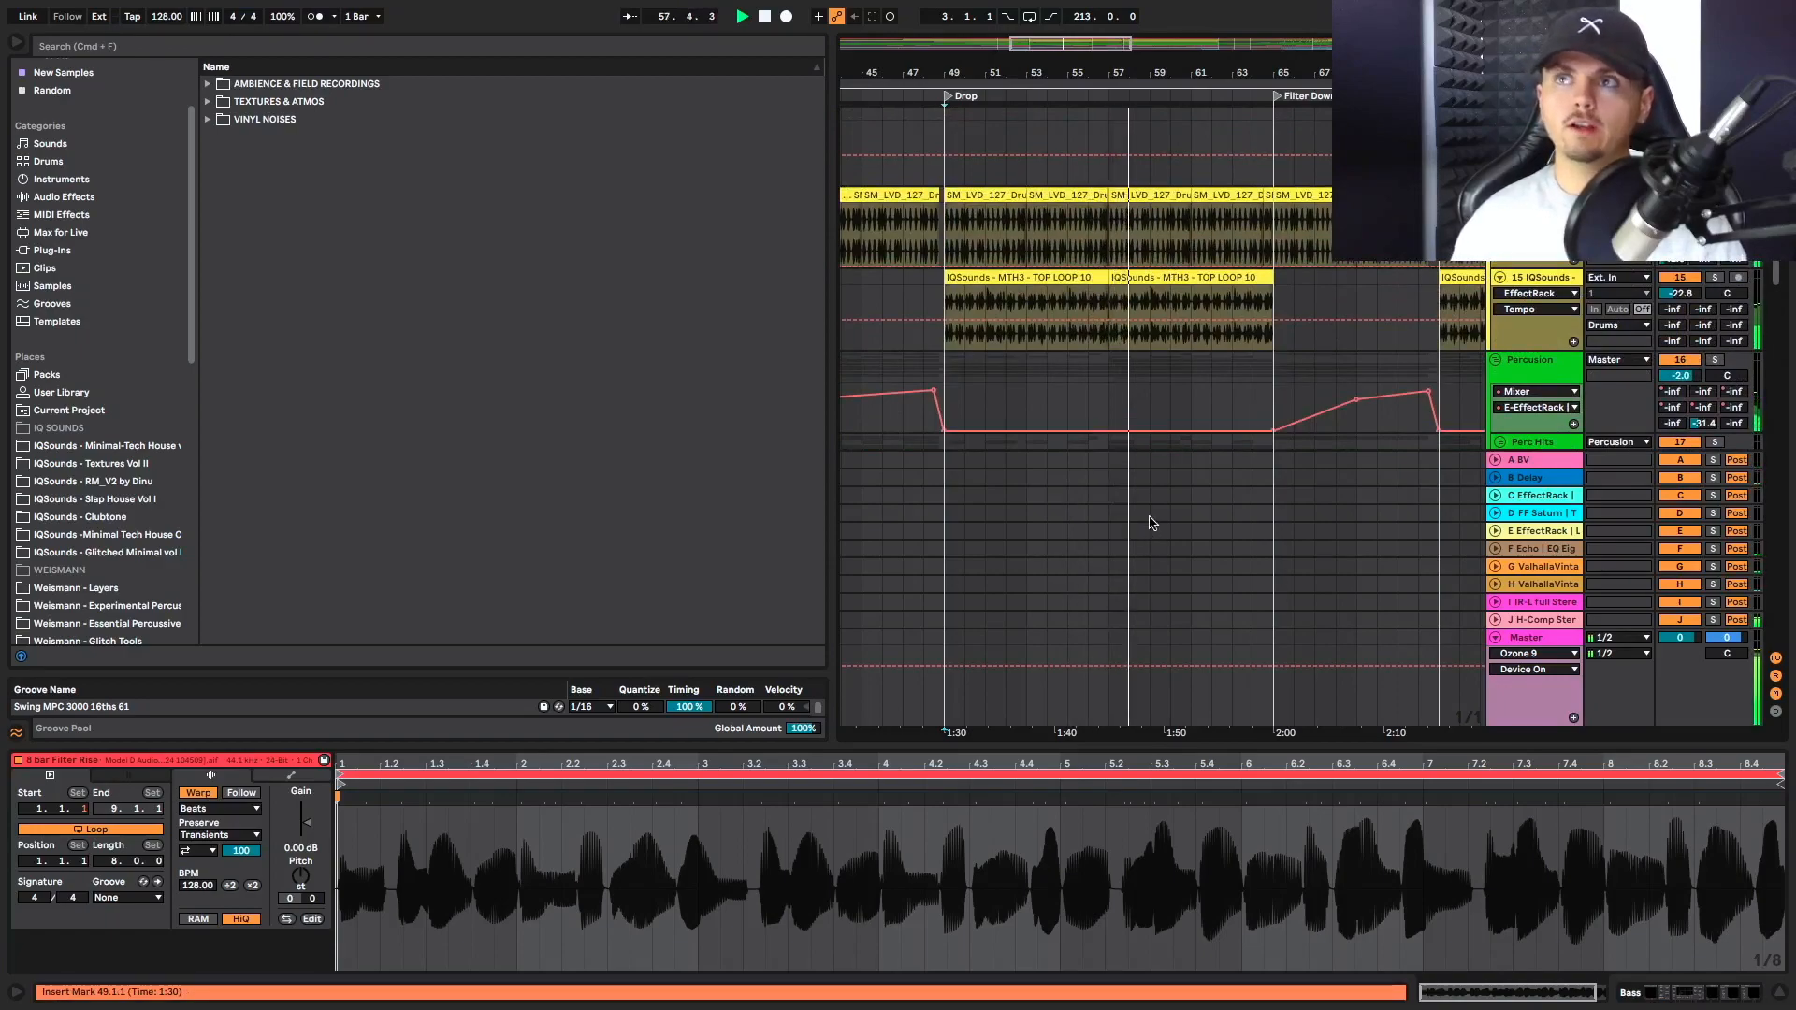
scroll(1149, 472, "up", 1)
scroll(1150, 472, "up", 5)
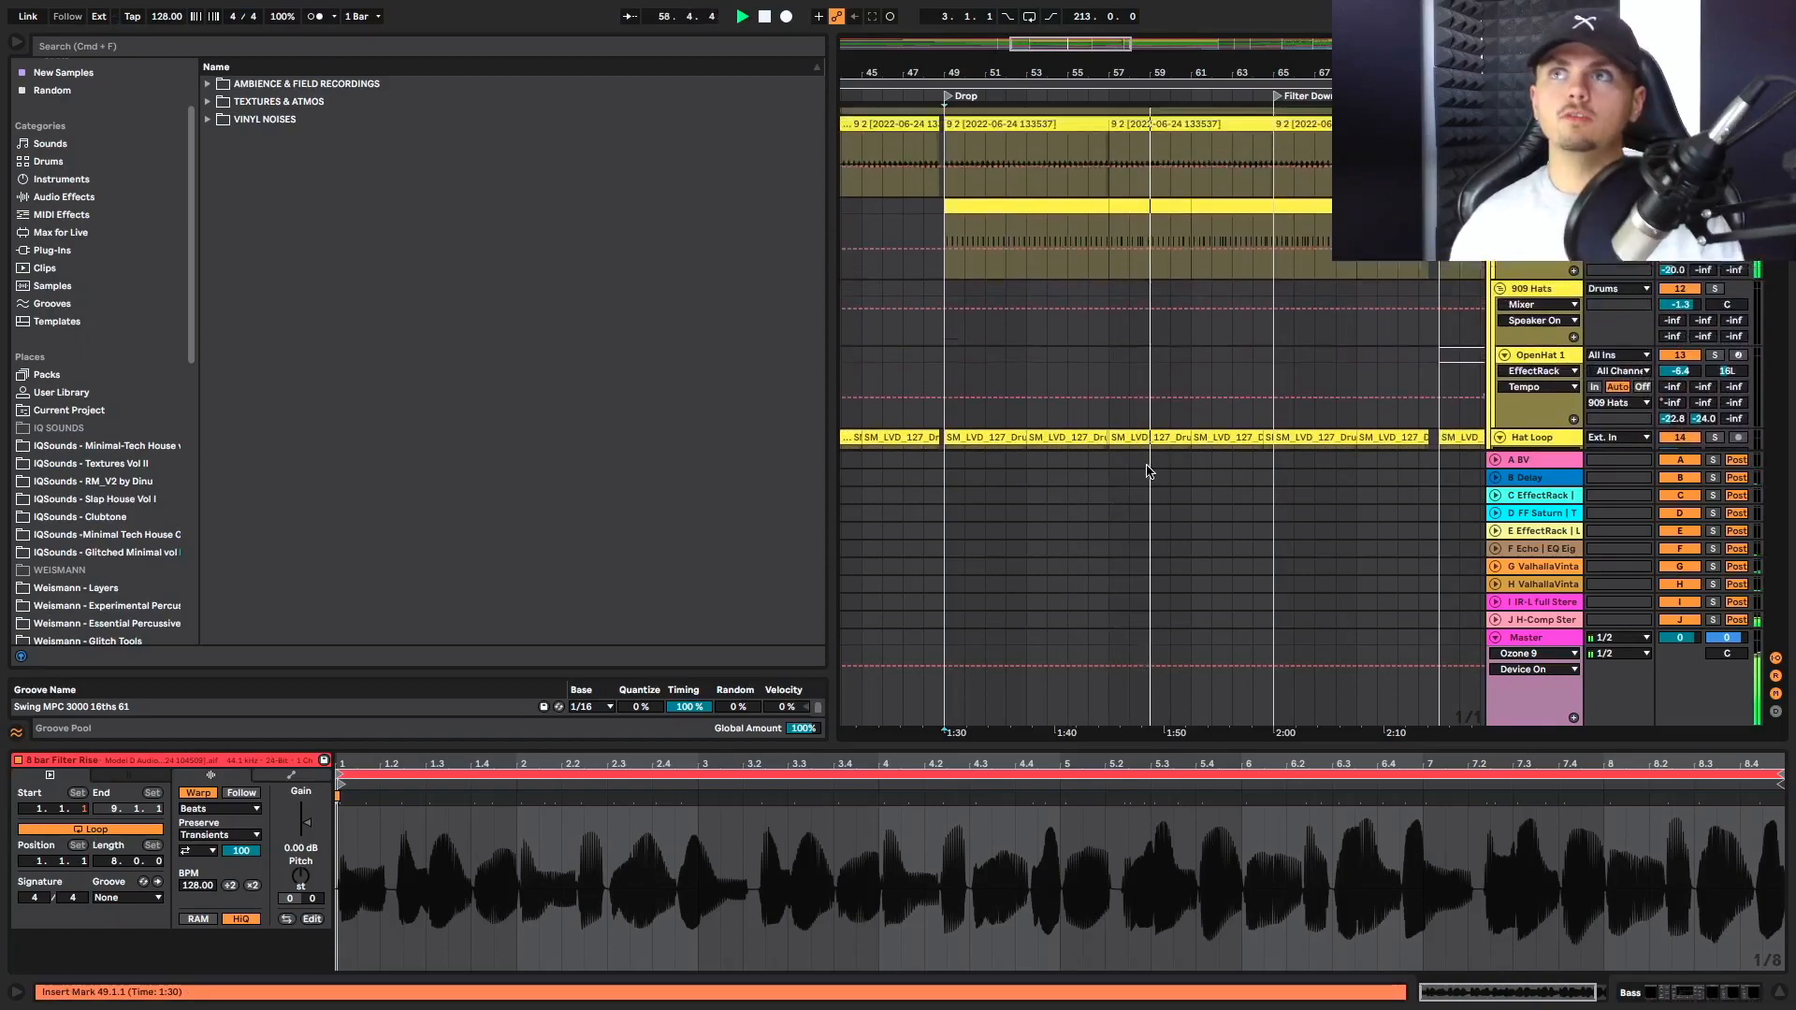
scroll(1150, 471, "up", 2)
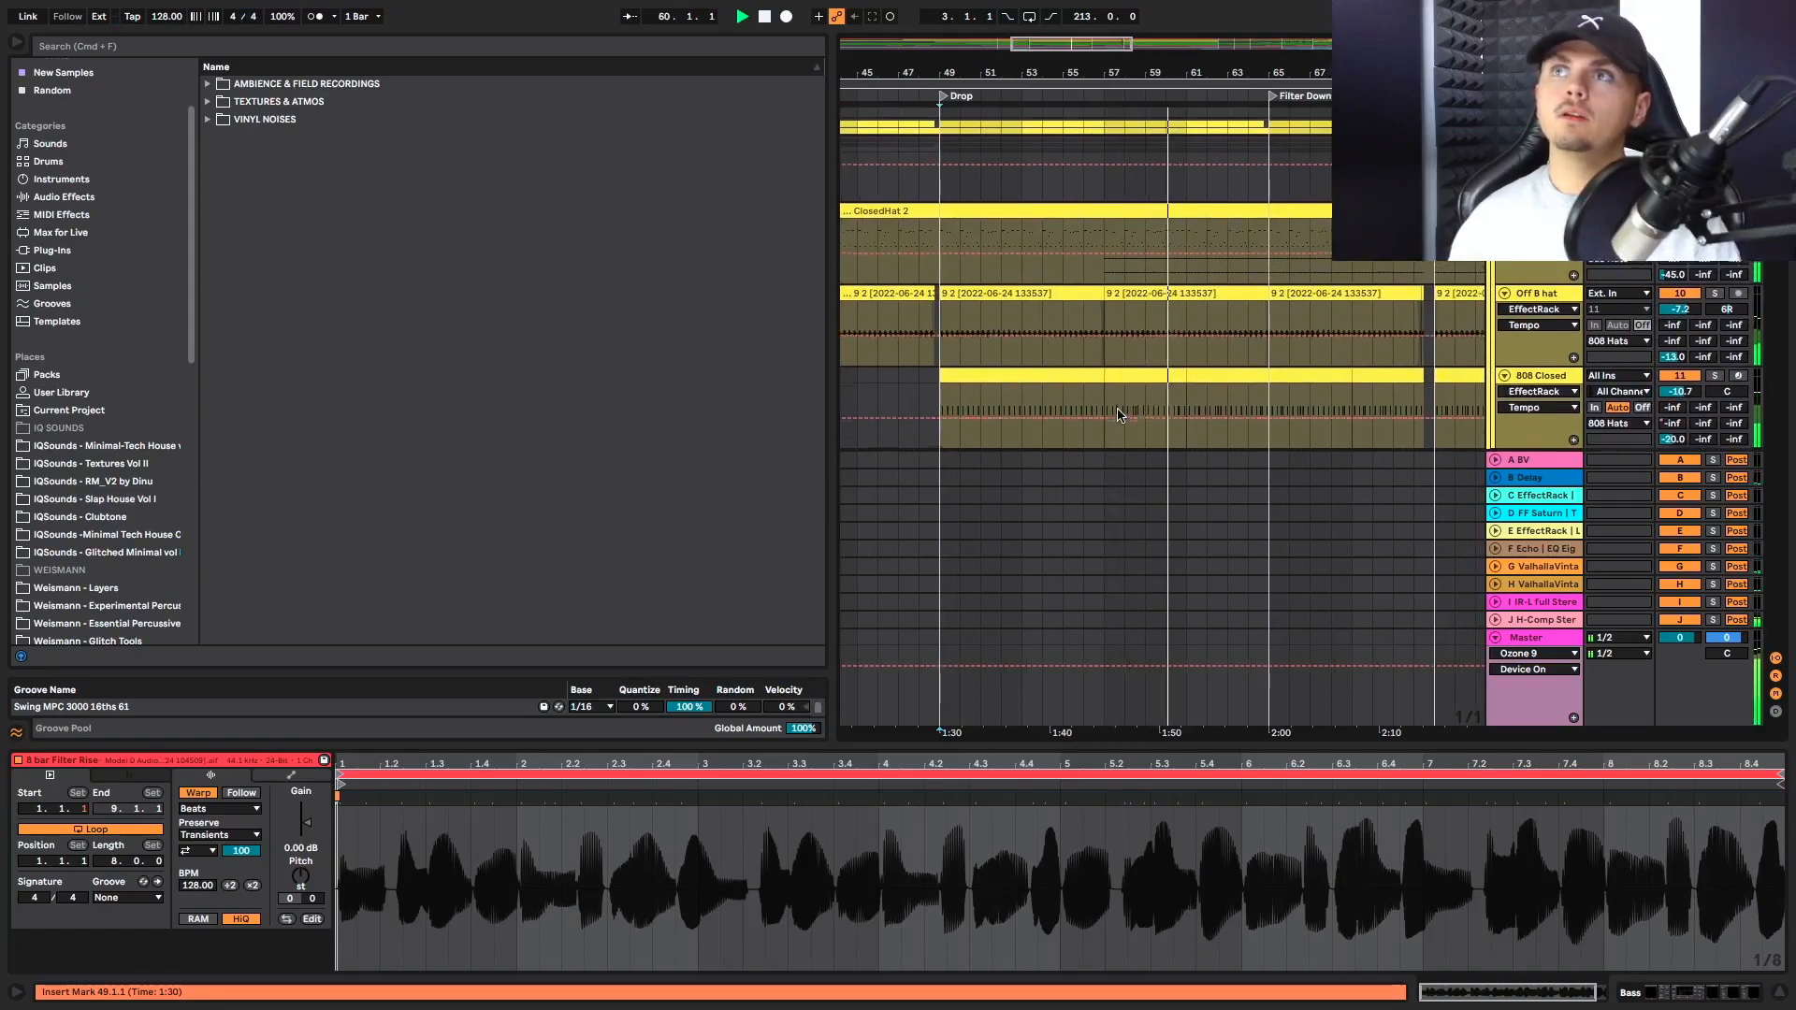
Open the ClosedHat 2 MIDI clip and inspect the hat notes that start at bar 57
left_click(1107, 325)
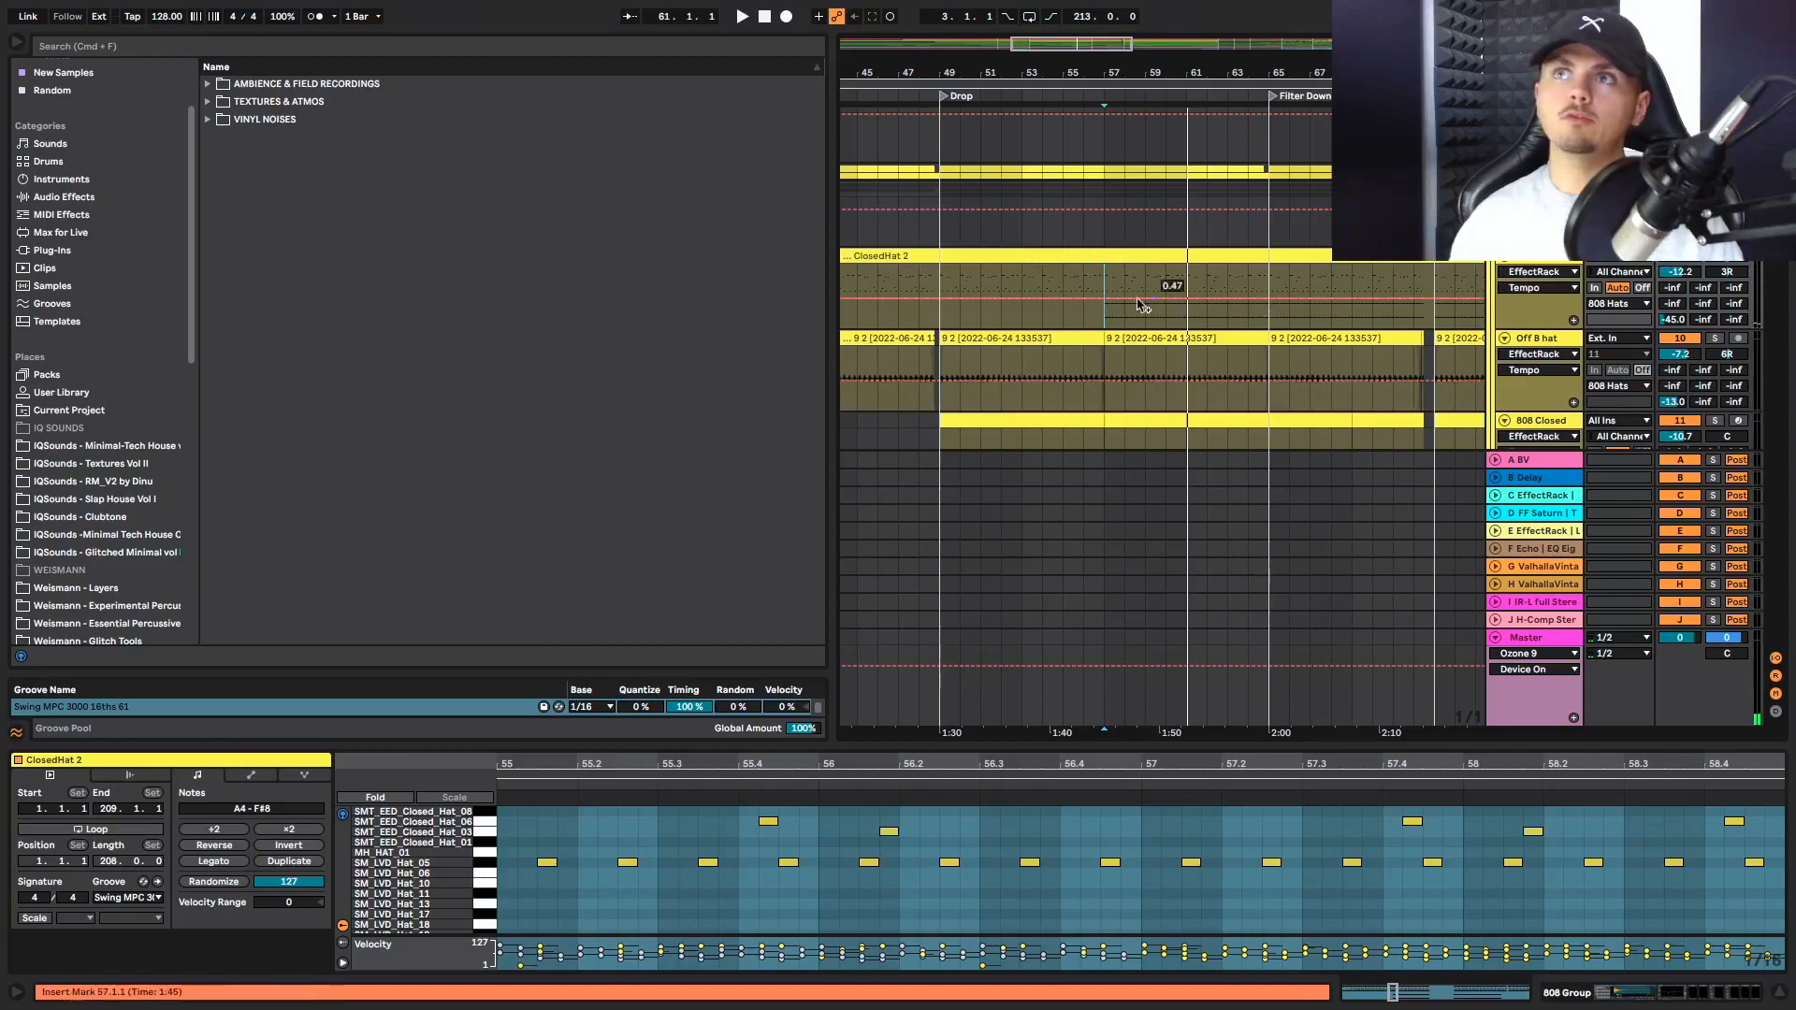
left_click(1086, 850)
key("super+a")
scroll(1086, 851, "down", 8)
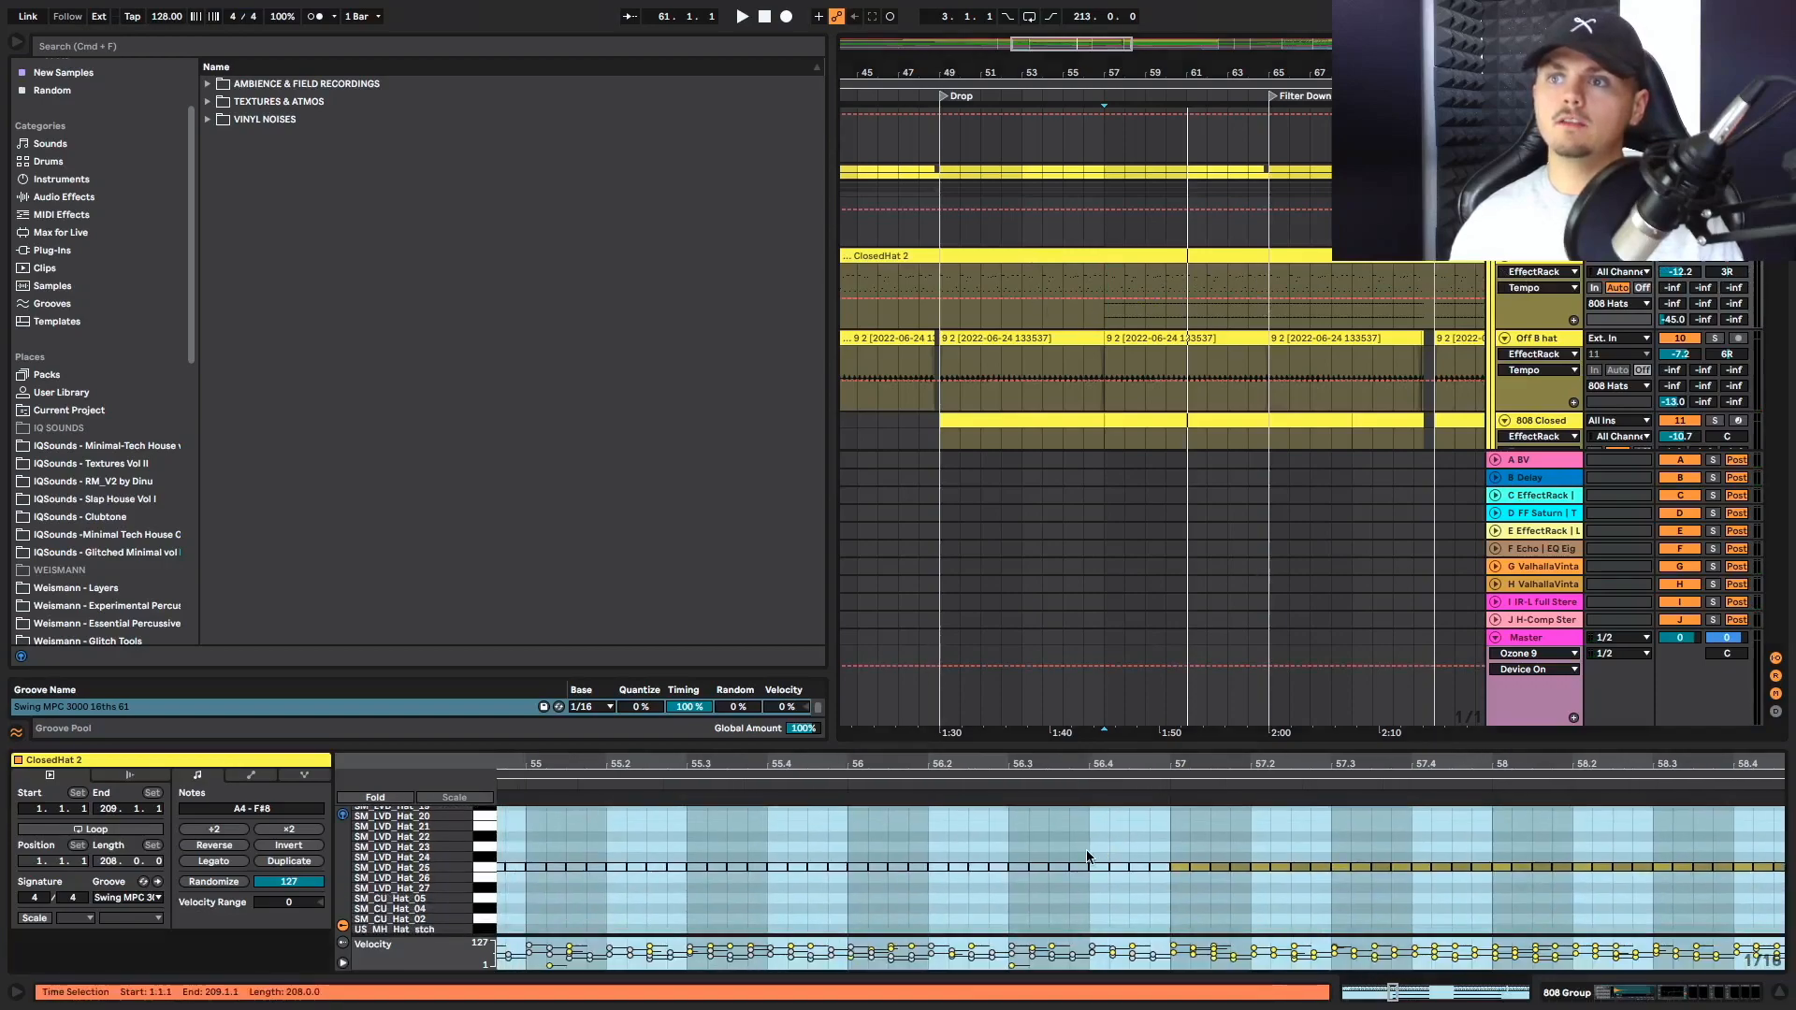
left_click(1130, 893)
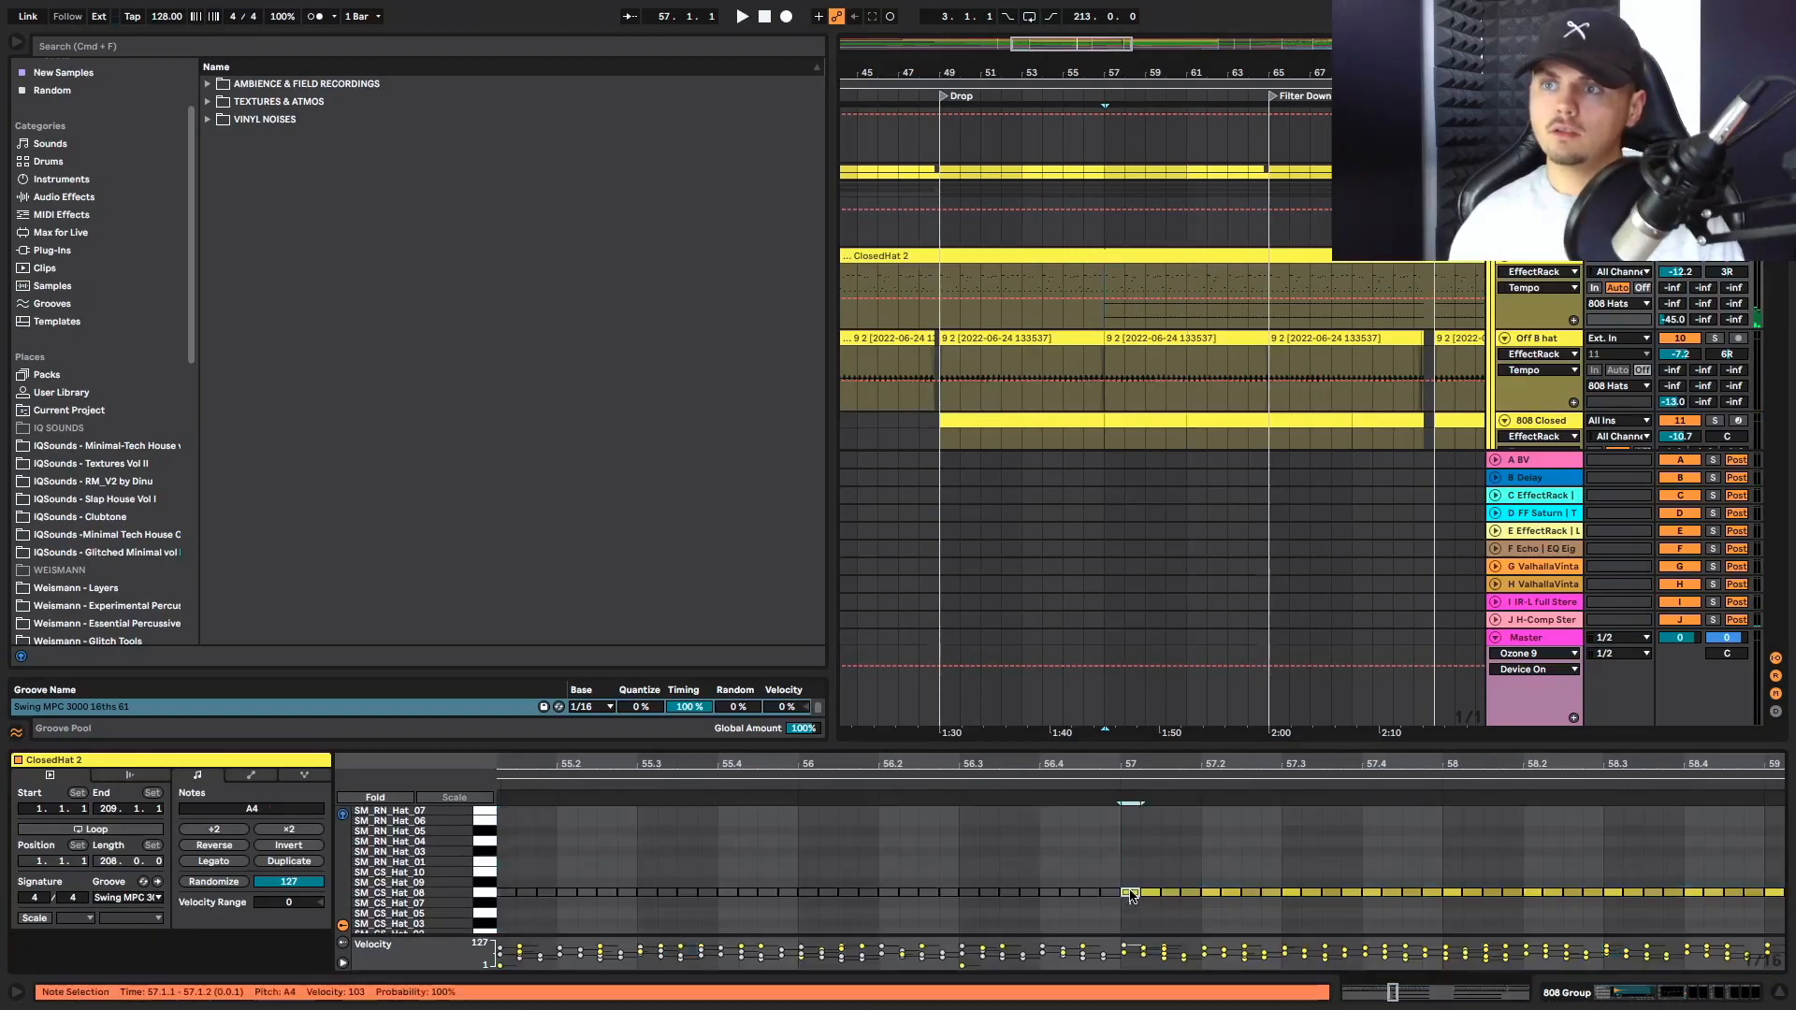
left_click_drag(1154, 904, 1145, 845)
scroll(1186, 900, "up", 5)
scroll(1154, 849, "up", 1)
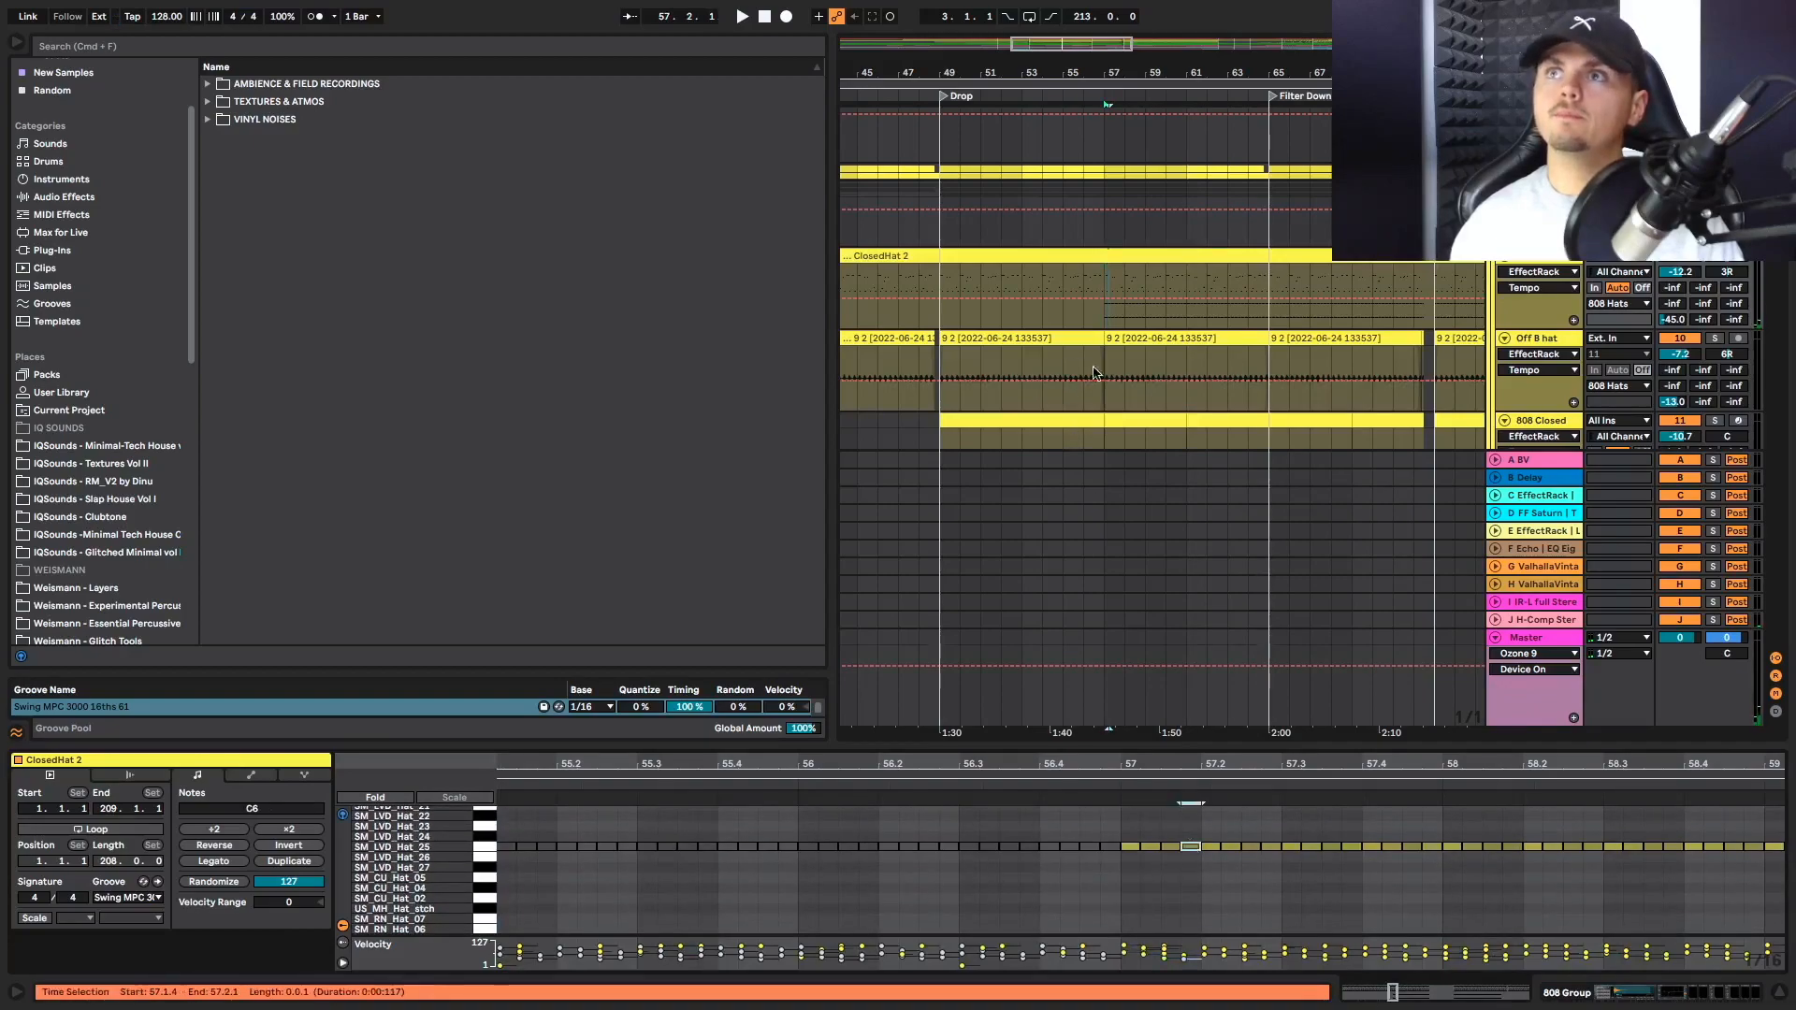
Play the Drop from bar 57 into Filter Down, checking the hat and bass tracks, and stop playback
key("space")
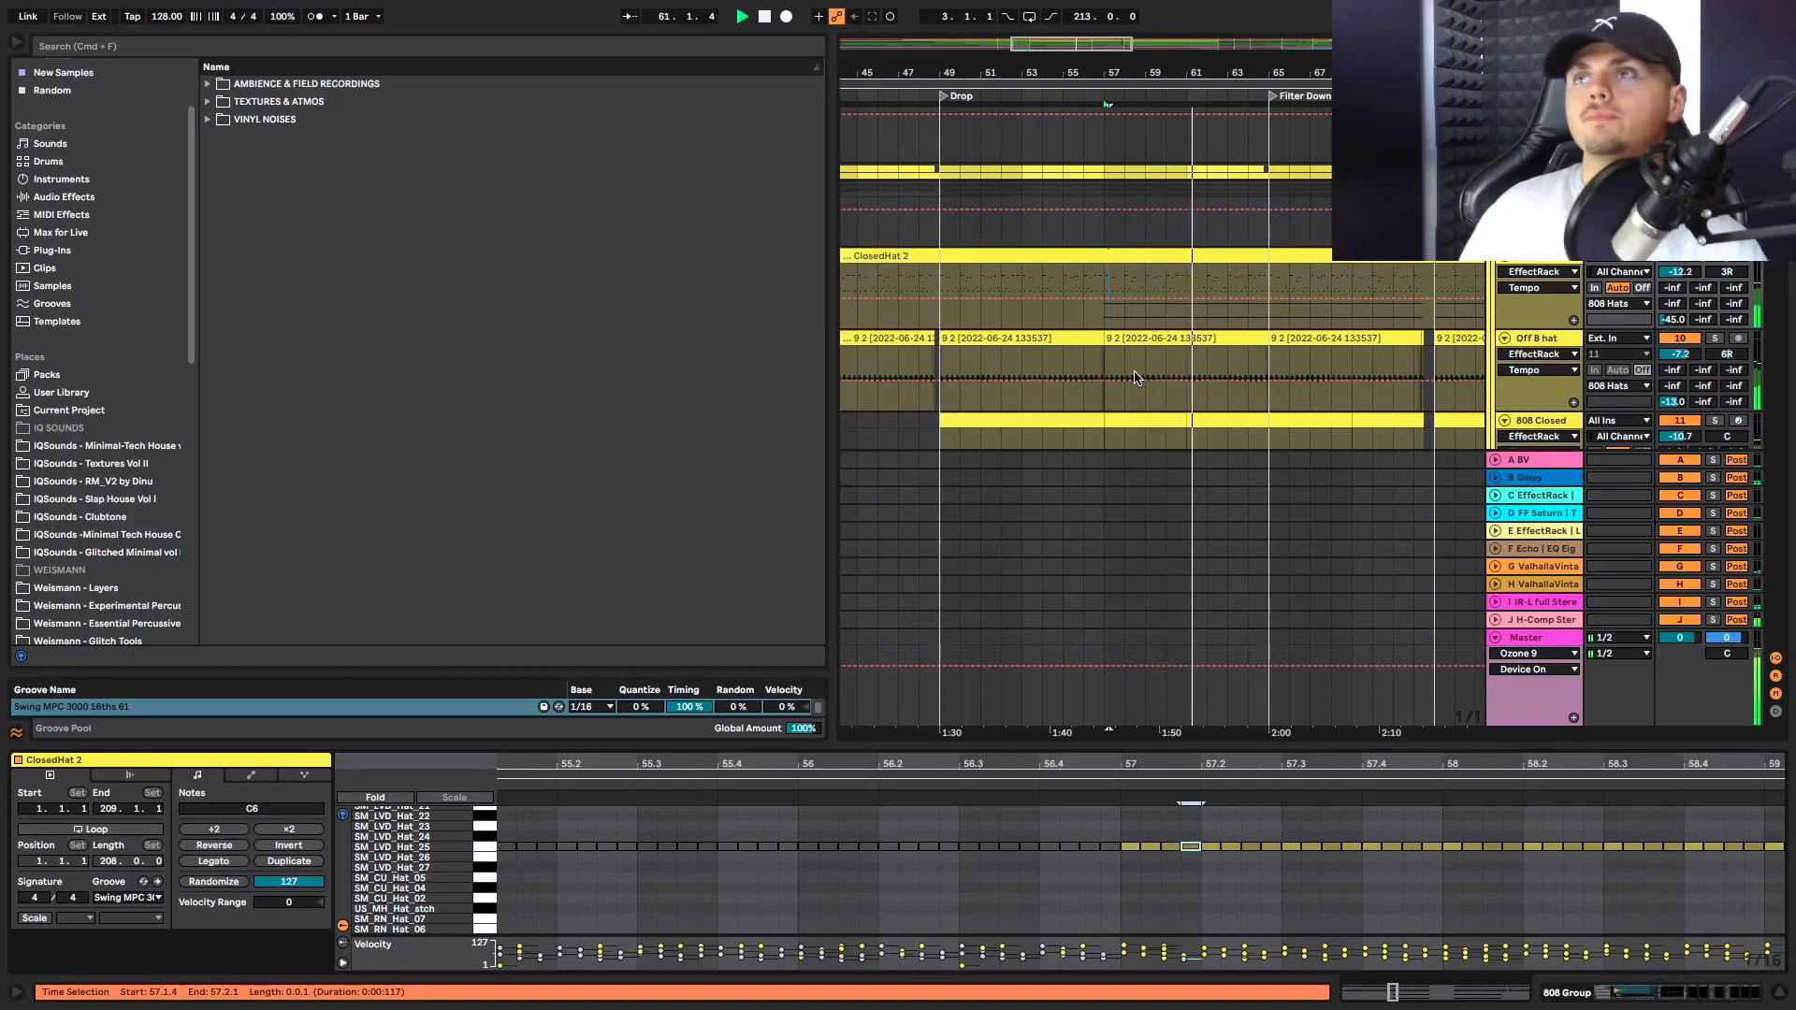
scroll(1242, 307, "right", 1)
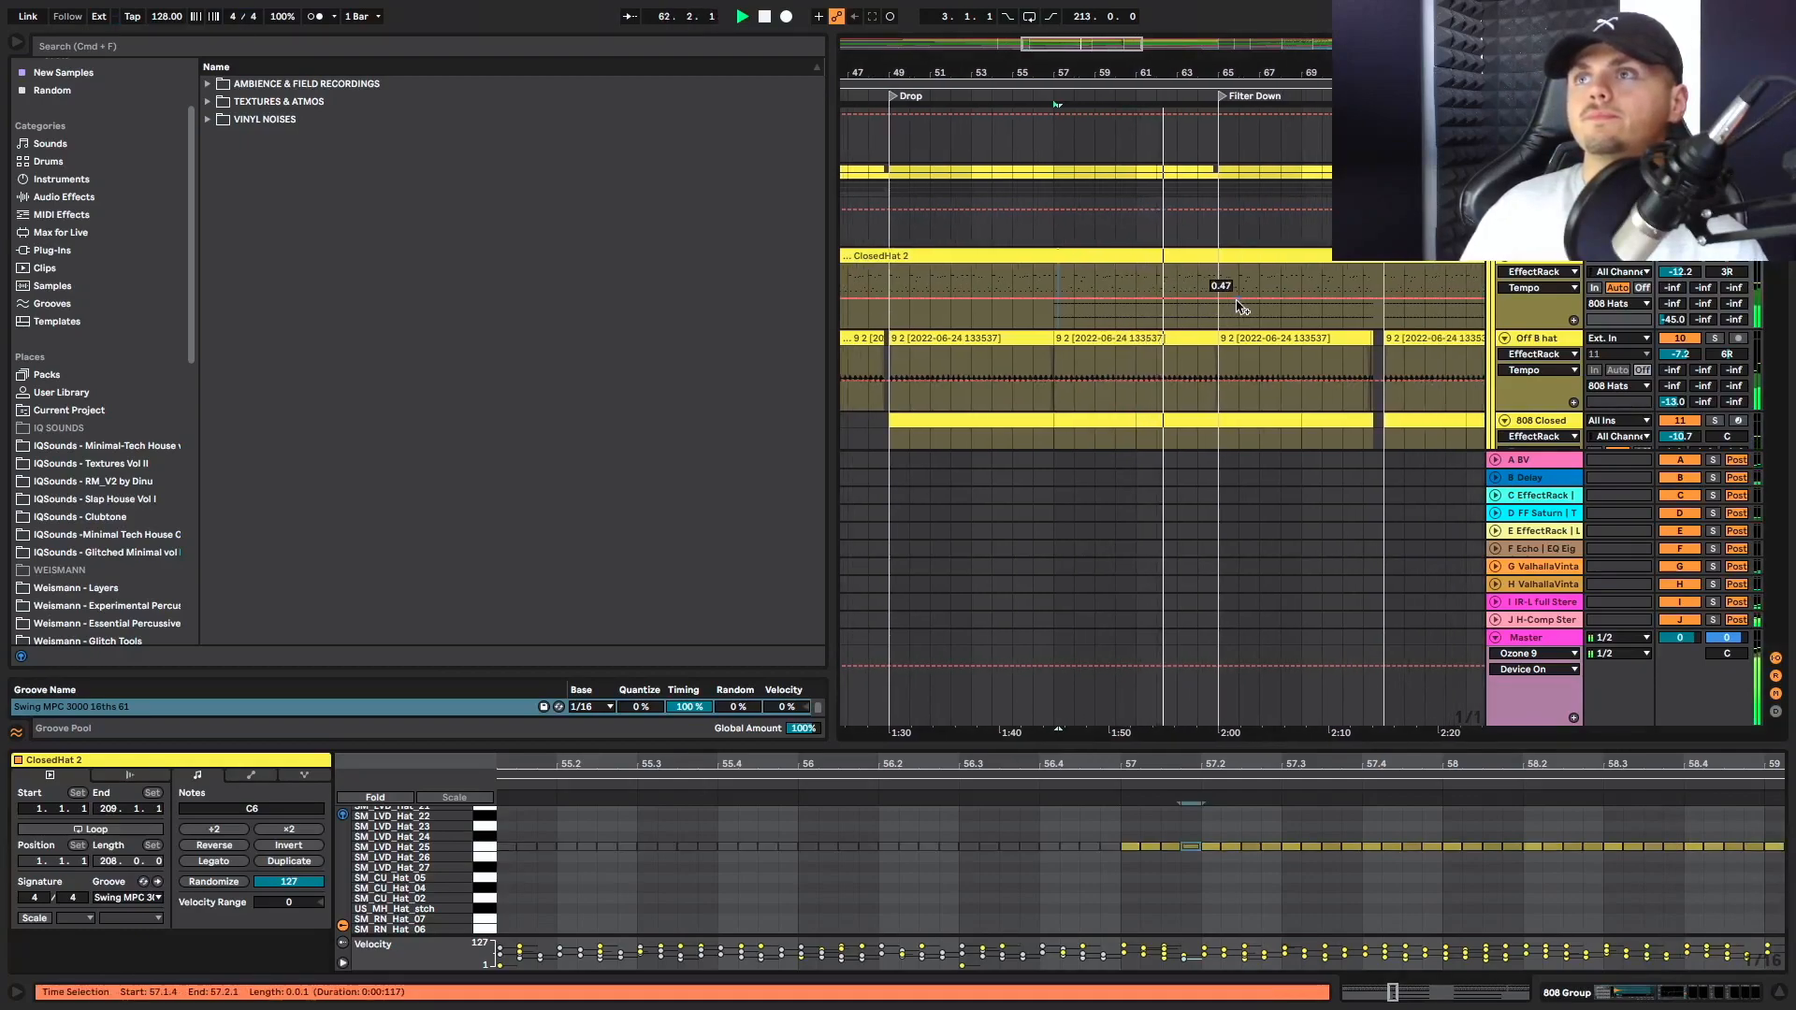
scroll(1237, 307, "down", 3)
scroll(1237, 307, "right", 1)
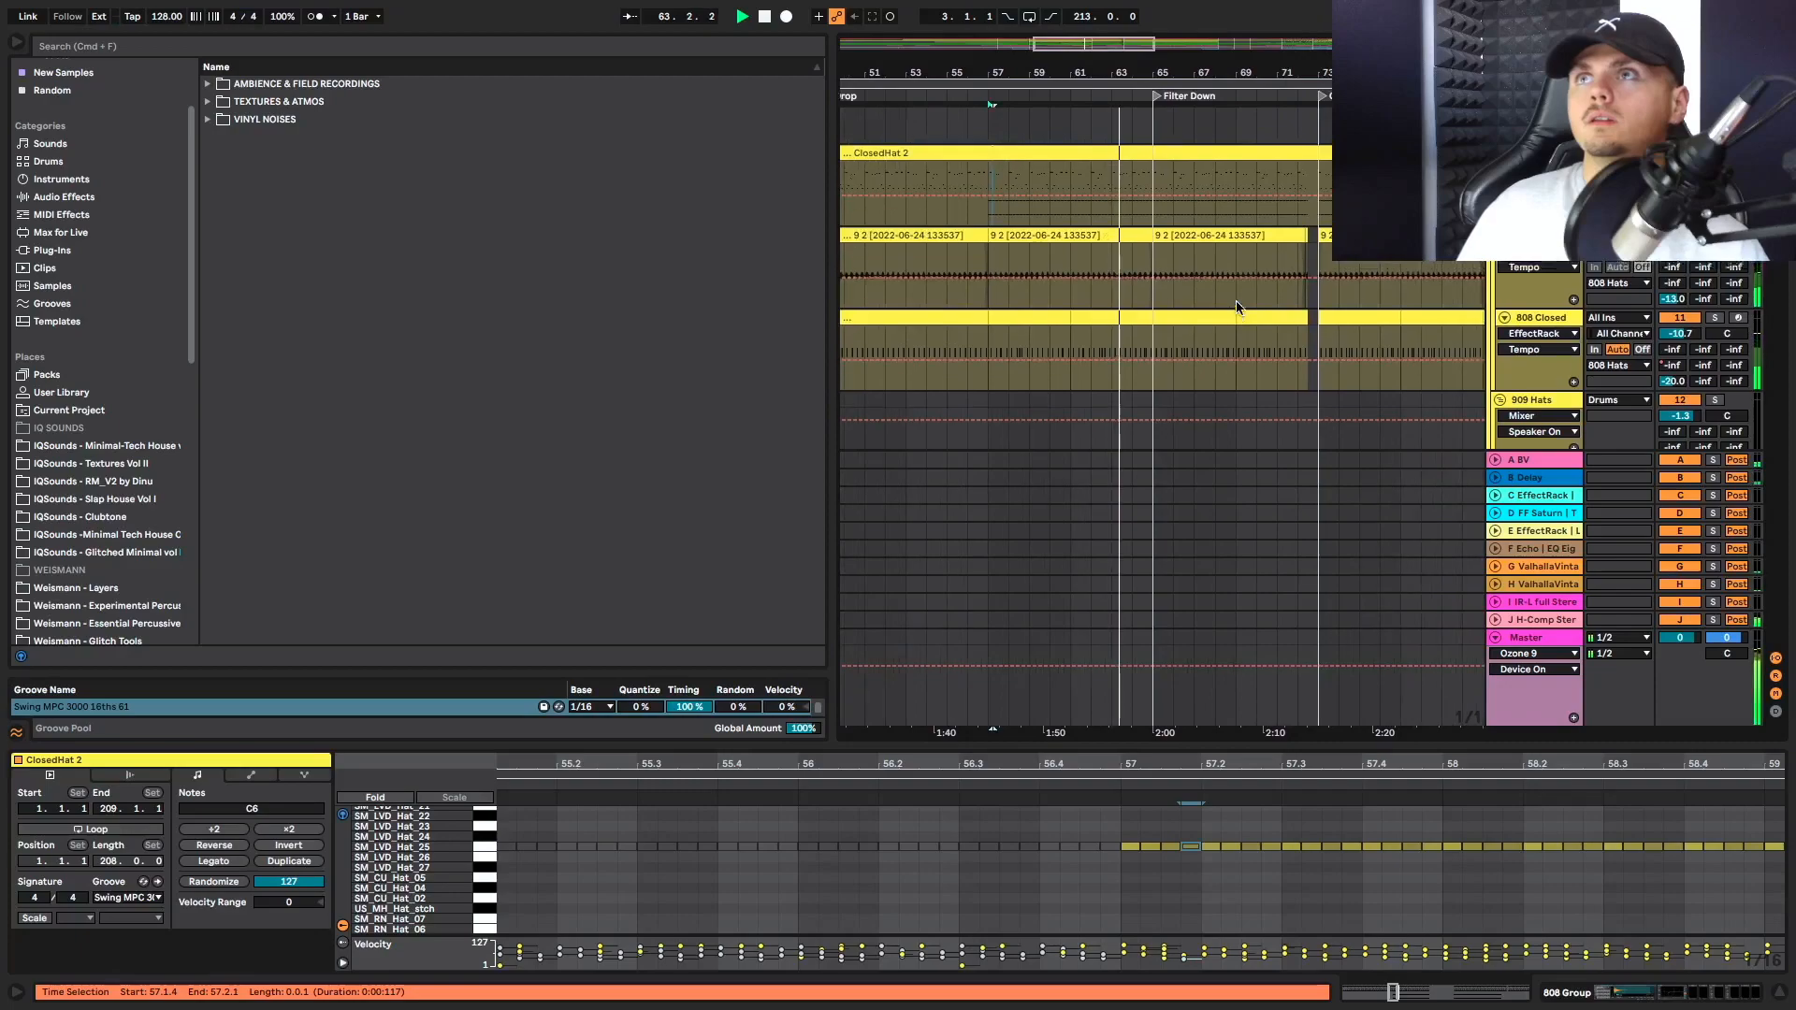
scroll(1226, 309, "up", 5)
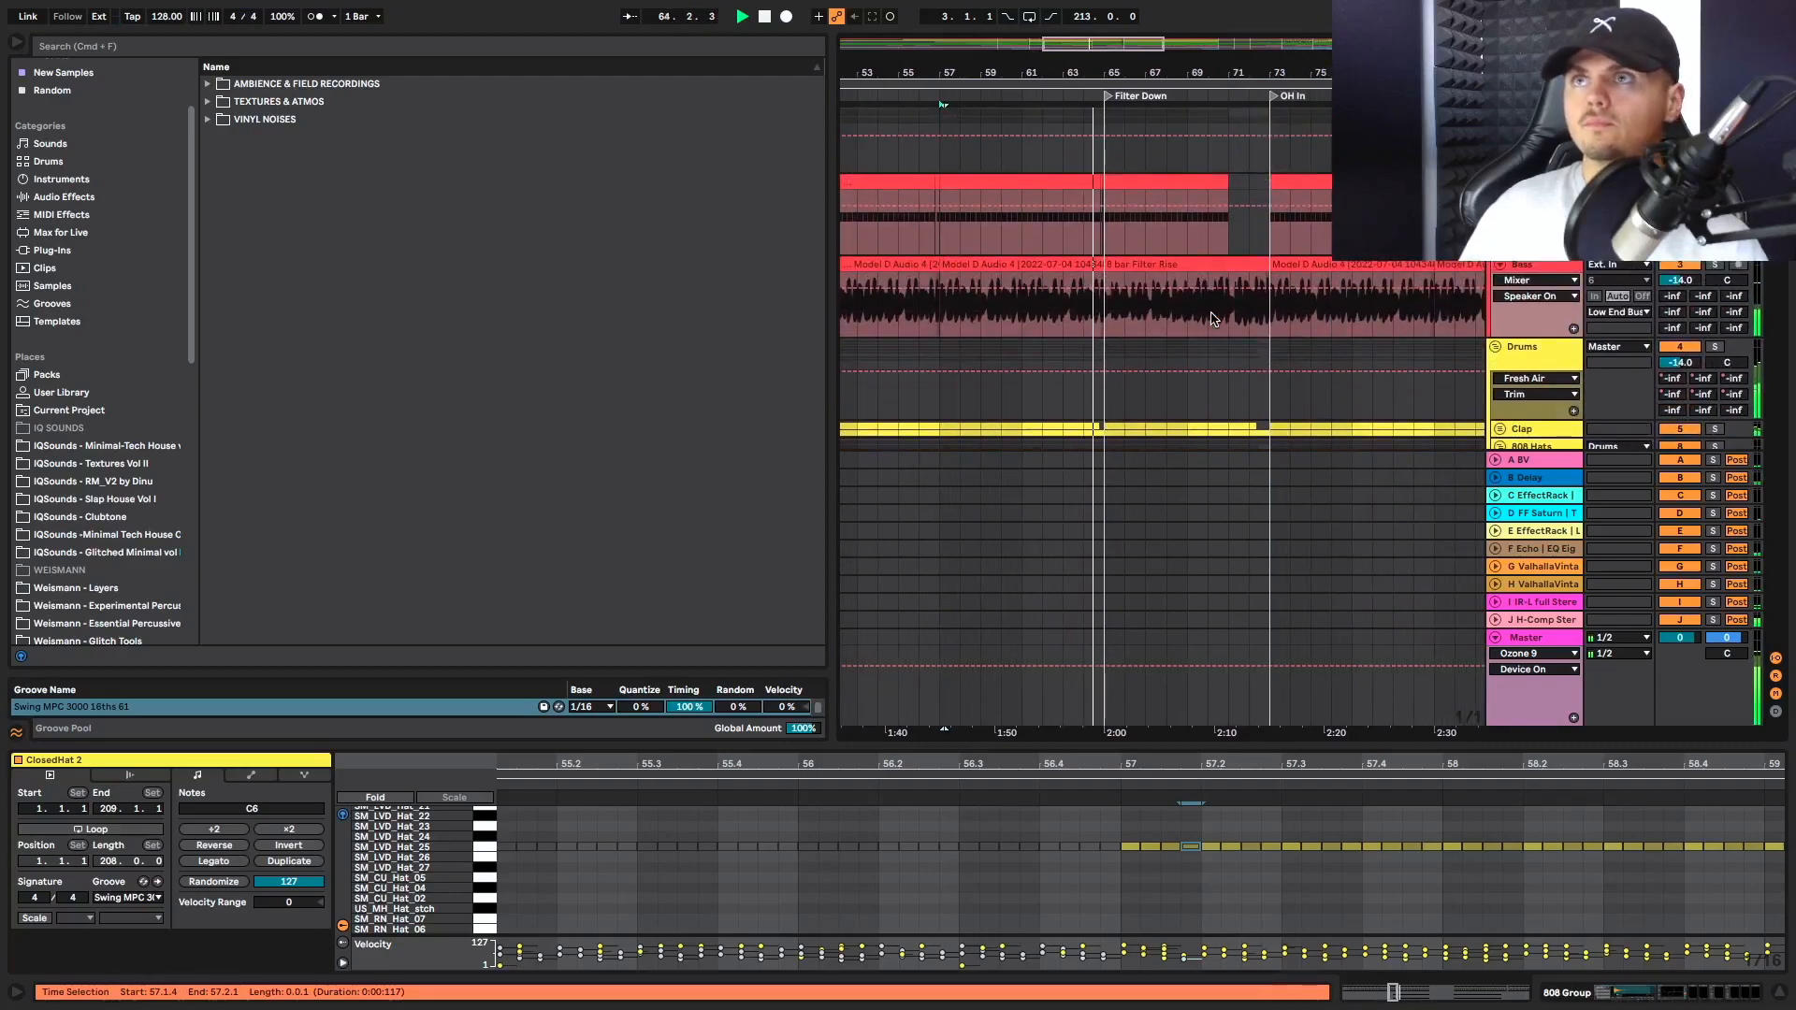
scroll(1213, 319, "down", 3)
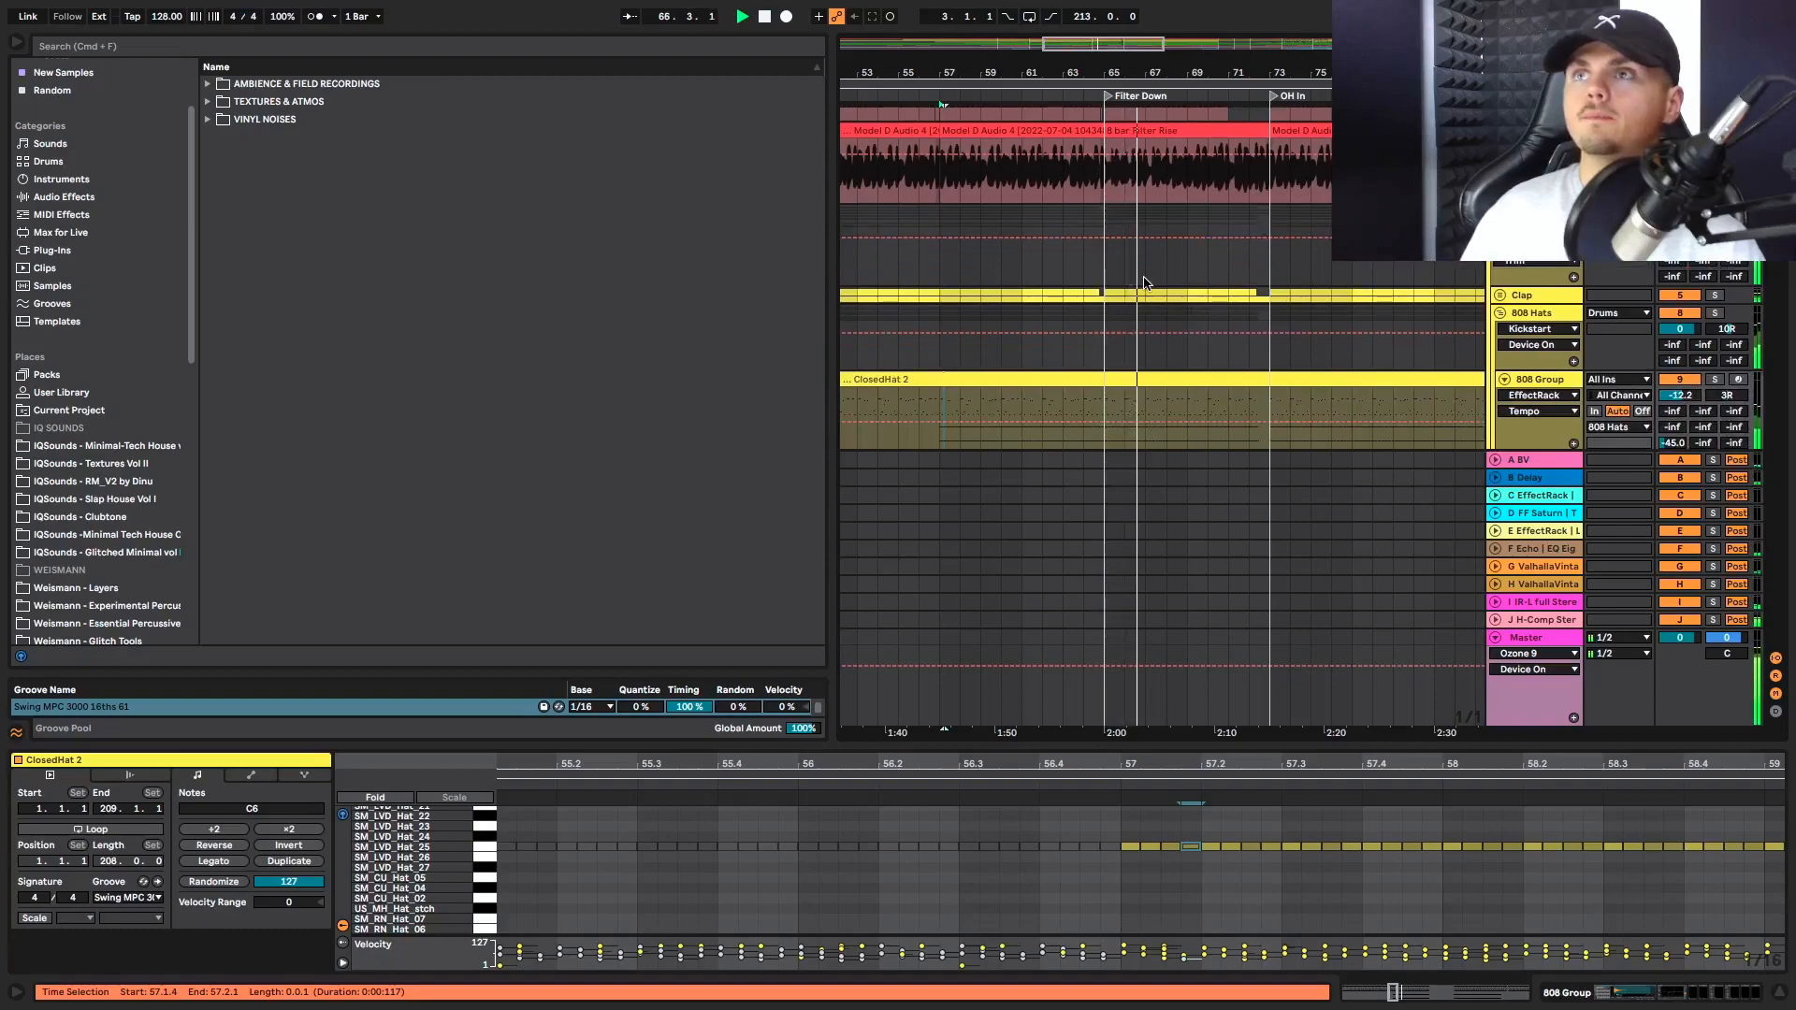
scroll(1148, 285, "up", 3)
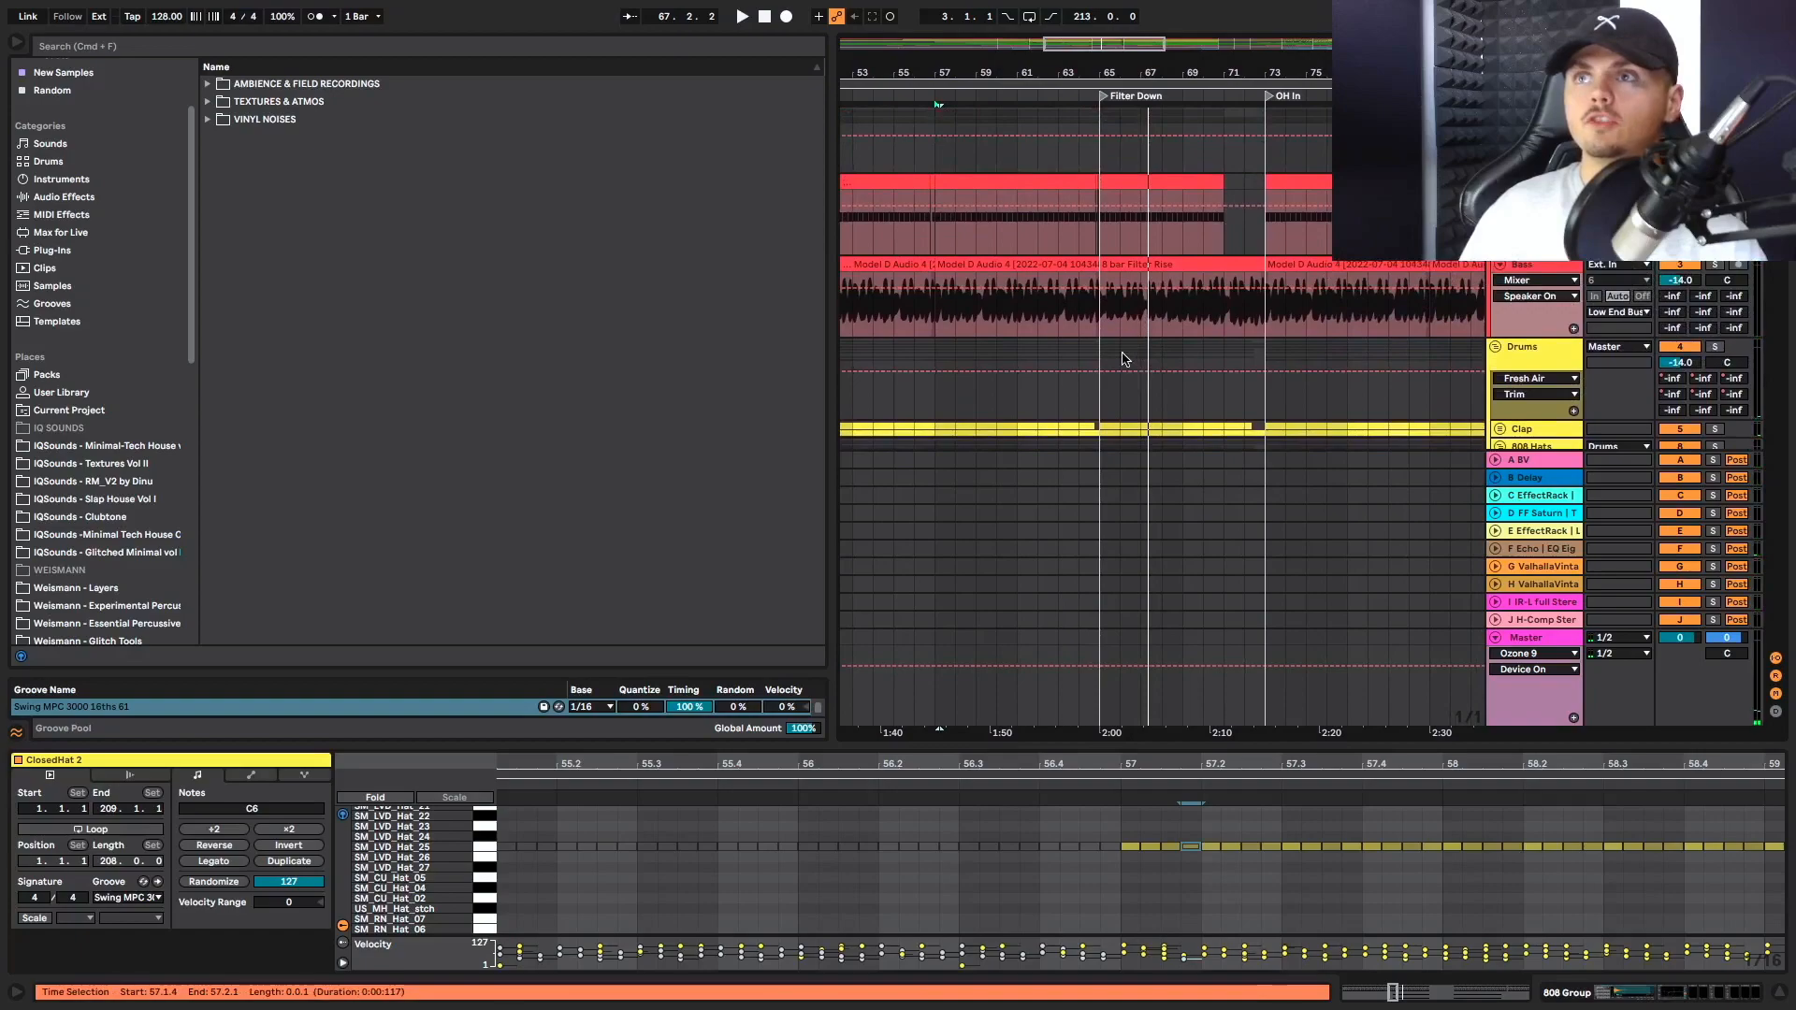
key("space")
Play the Filter Down section from bar 65 while checking the hat tracks
left_click(1111, 386)
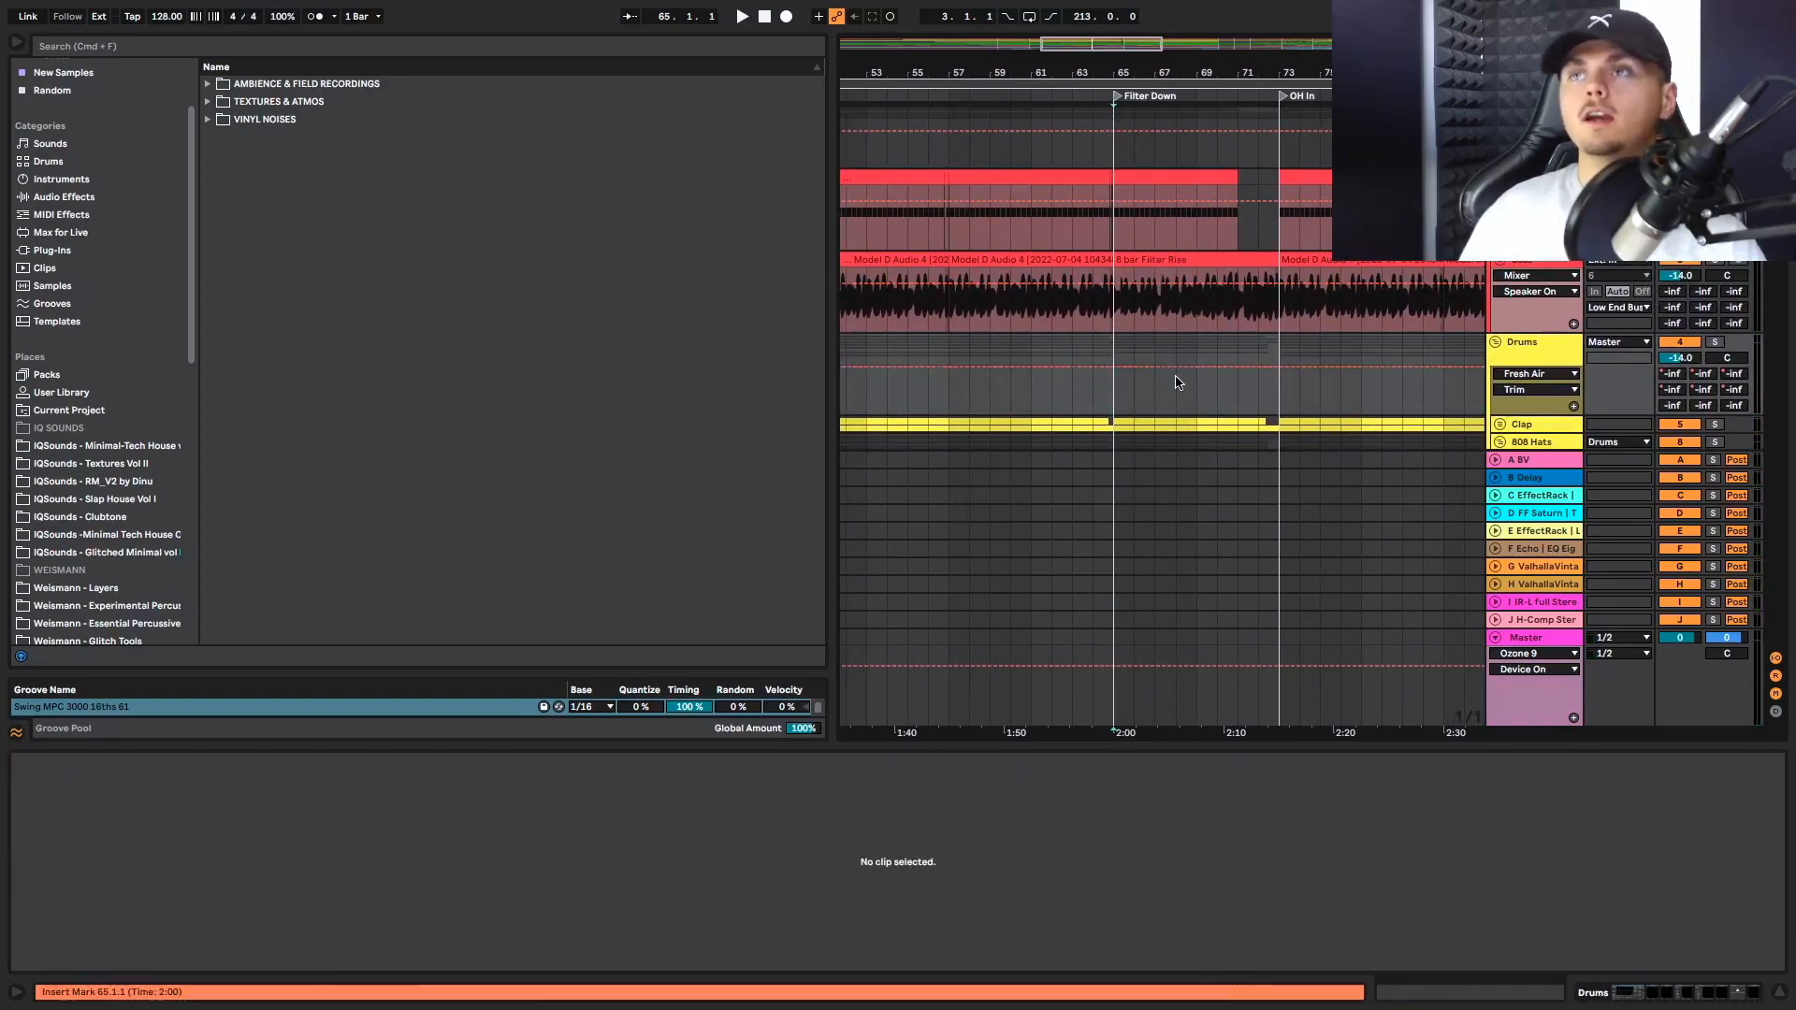
scroll(1176, 381, "down", 5)
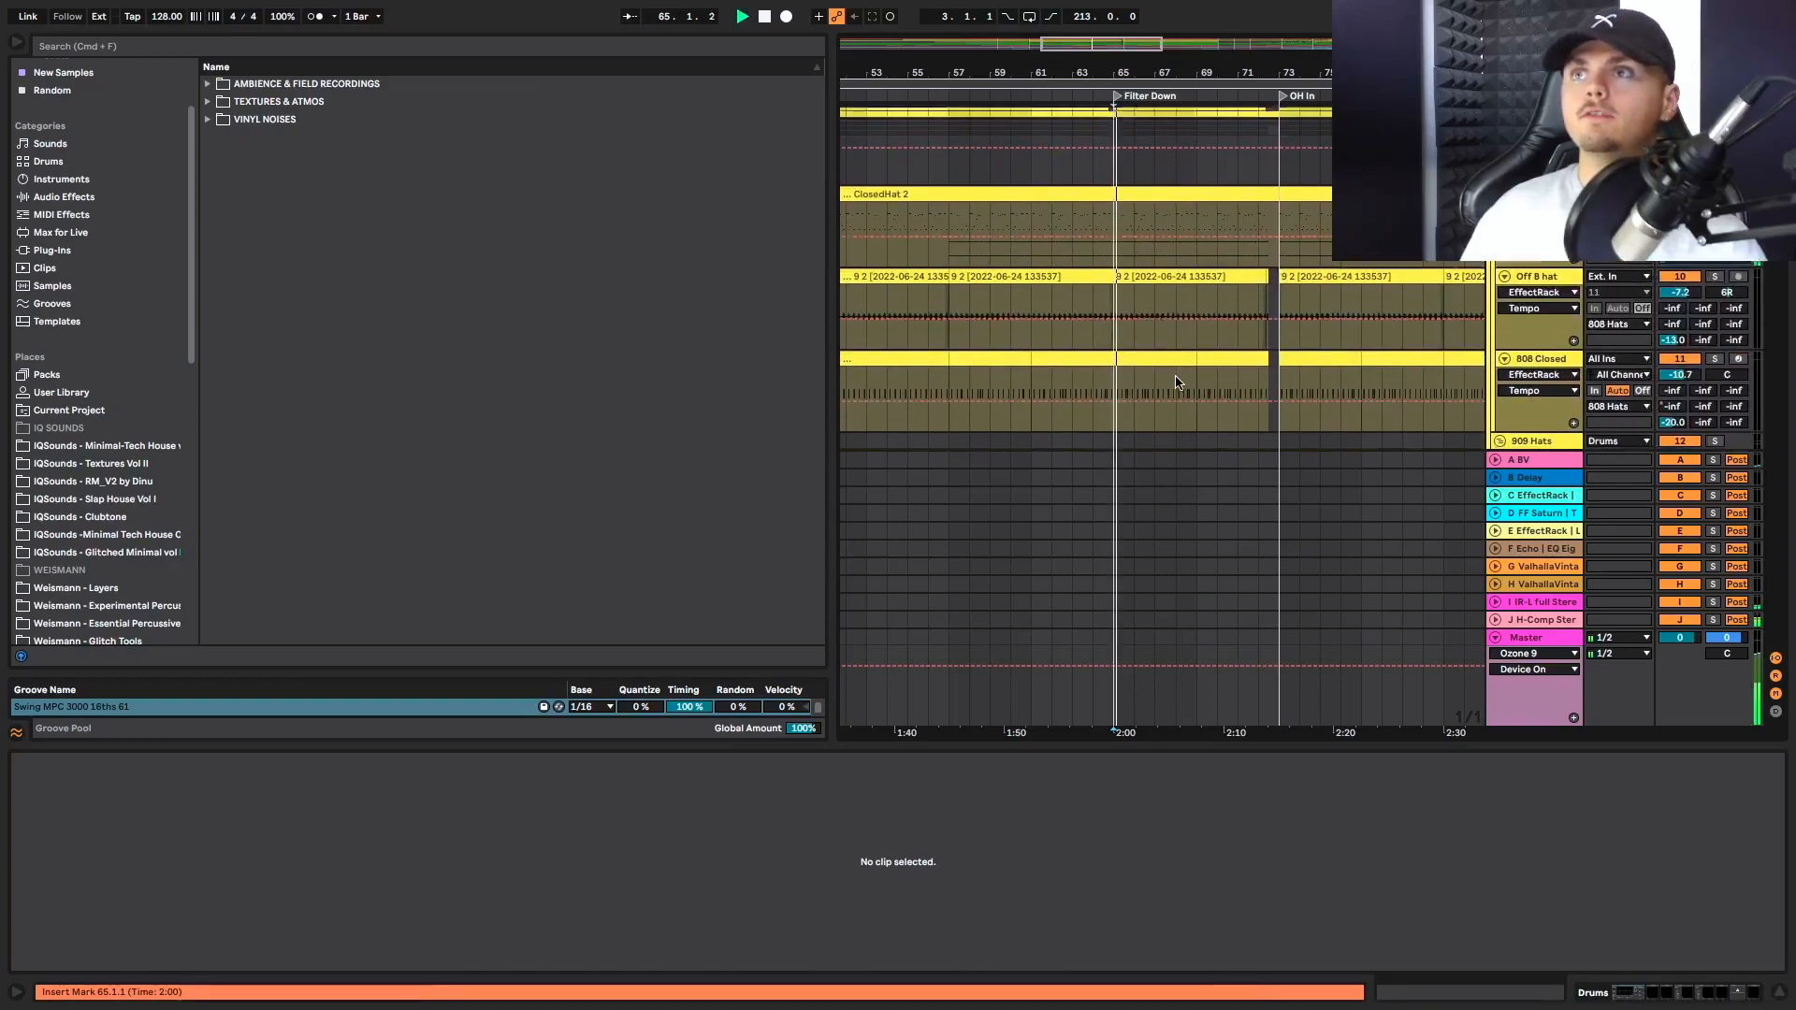
key("space")
Play the end of the Drop into Filter Down, checking the top loop, hat, perc hit and Electribe tracks
left_click(1100, 291)
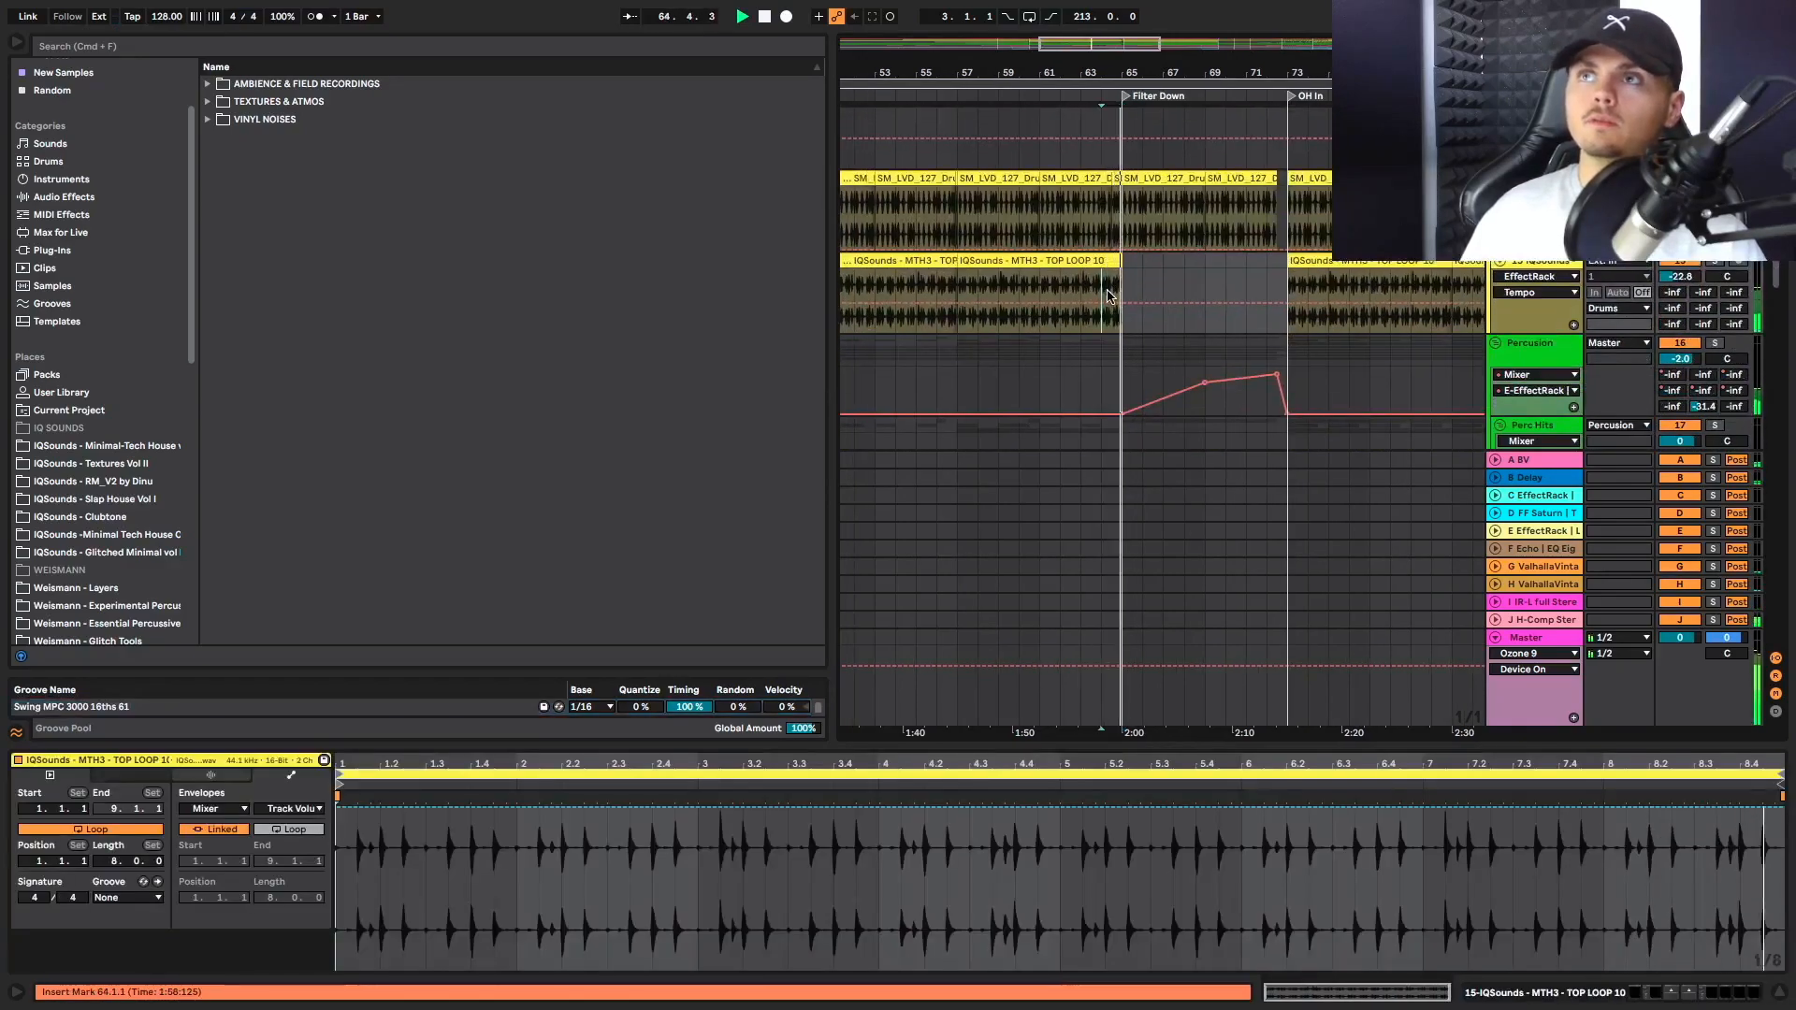
scroll(1131, 296, "up", 4)
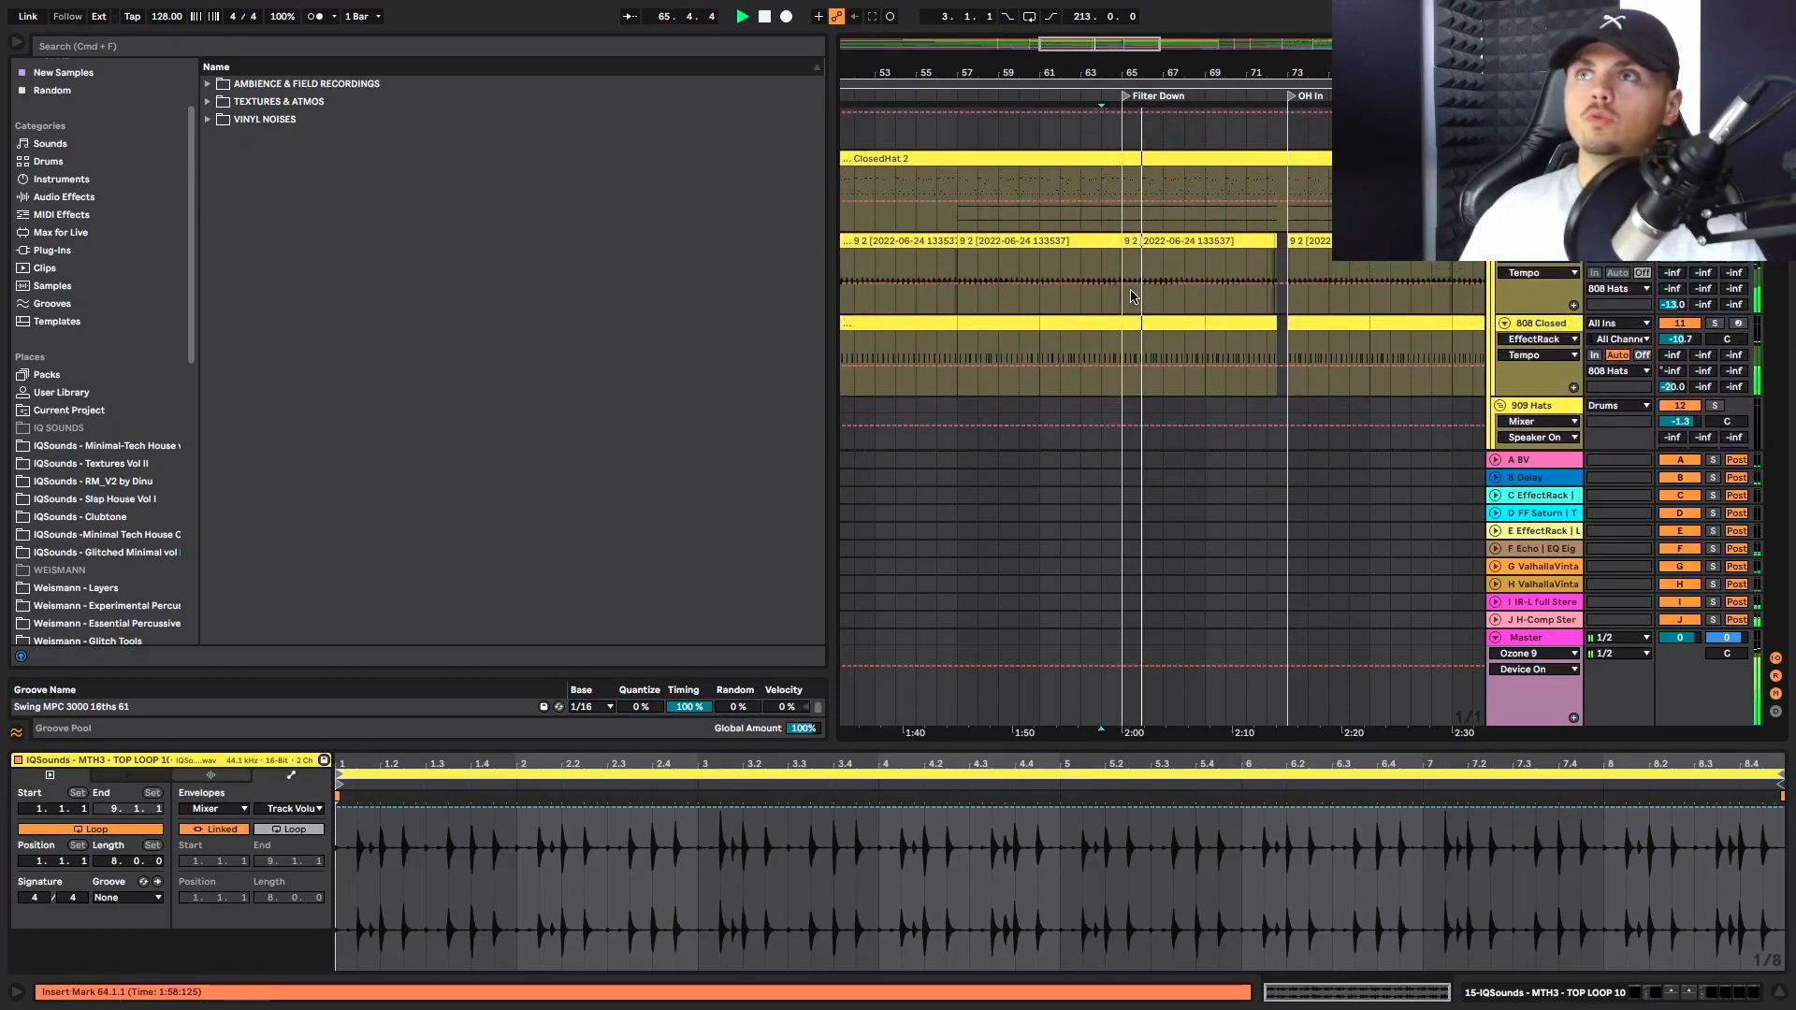
scroll(1131, 297, "down", 4)
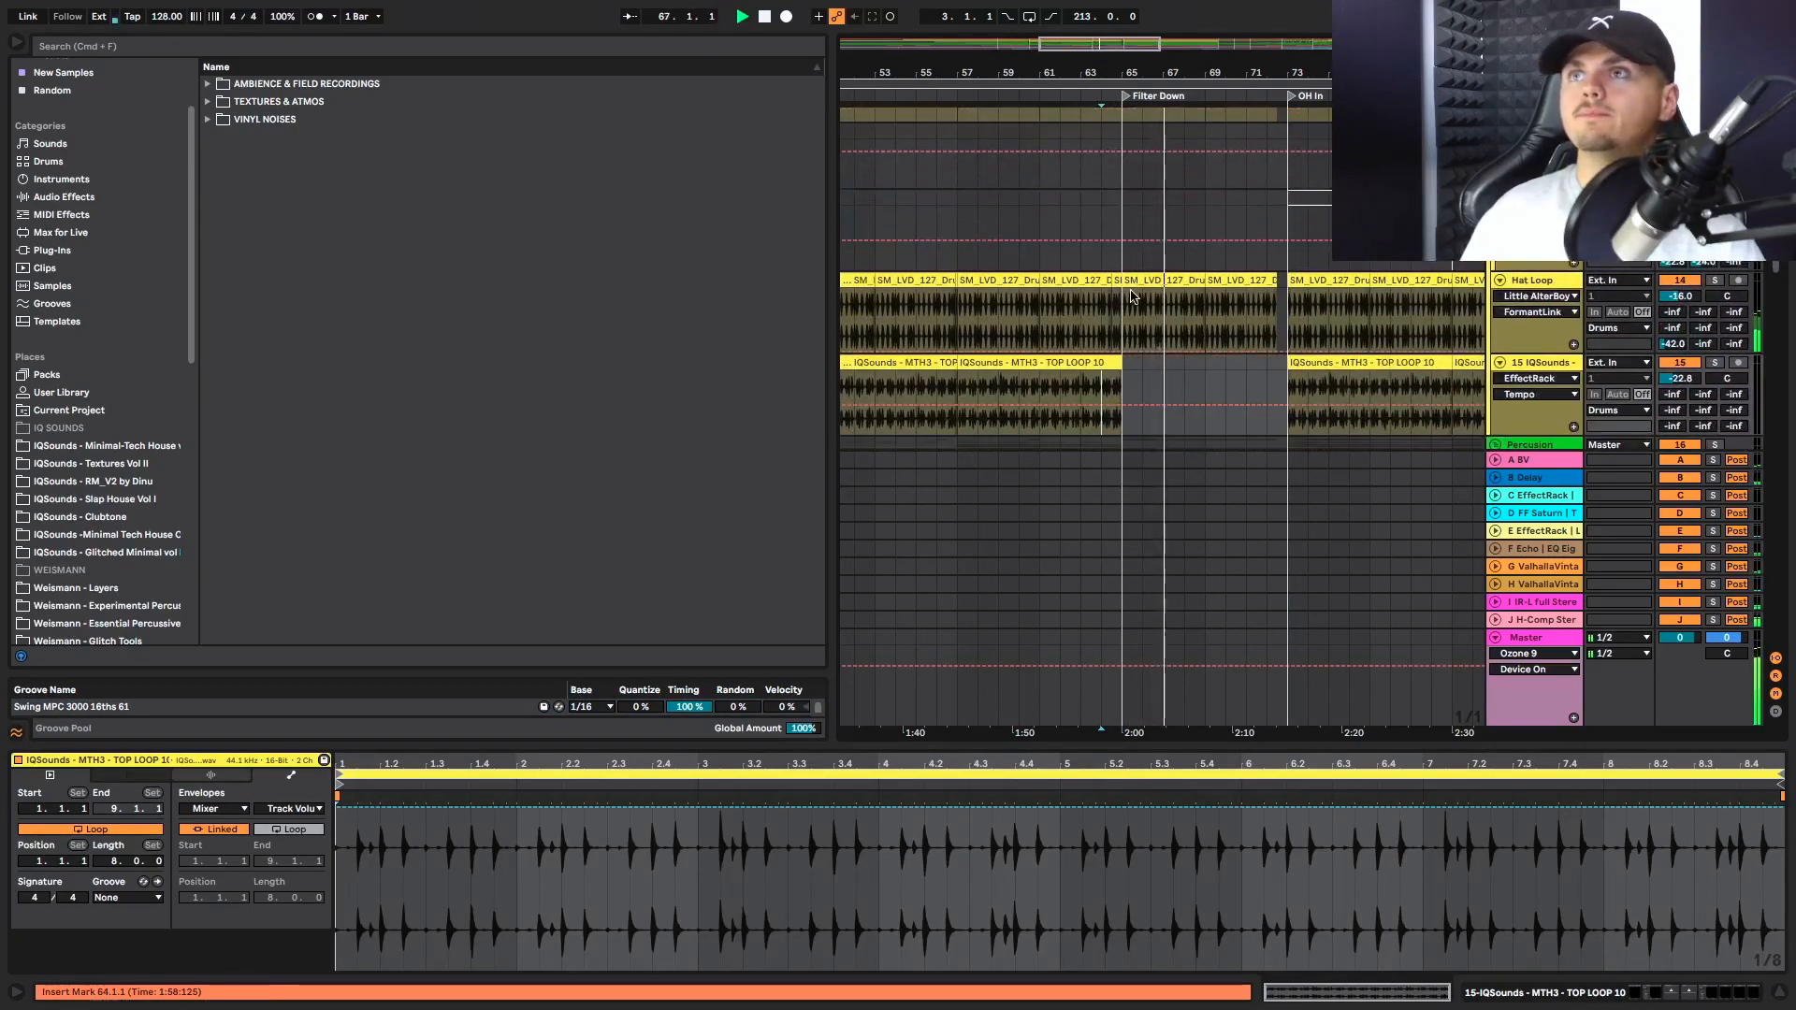
scroll(1131, 296, "down", 5)
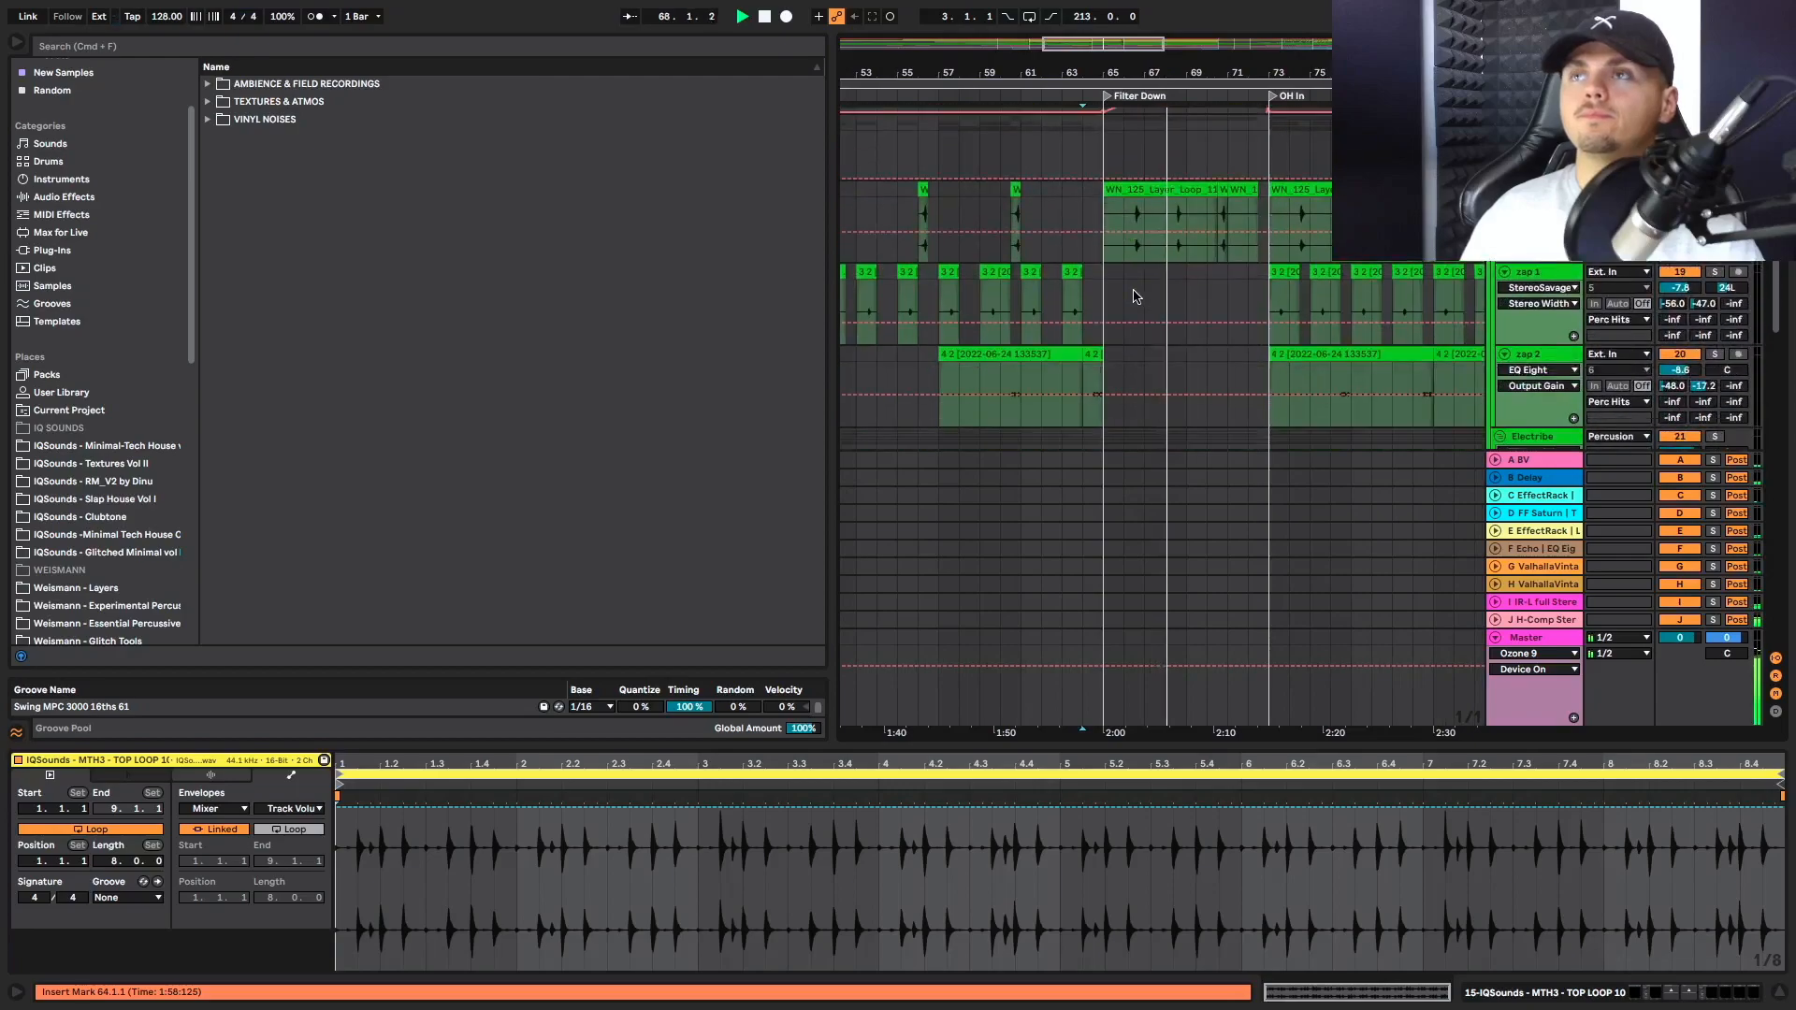
scroll(1134, 297, "down", 6)
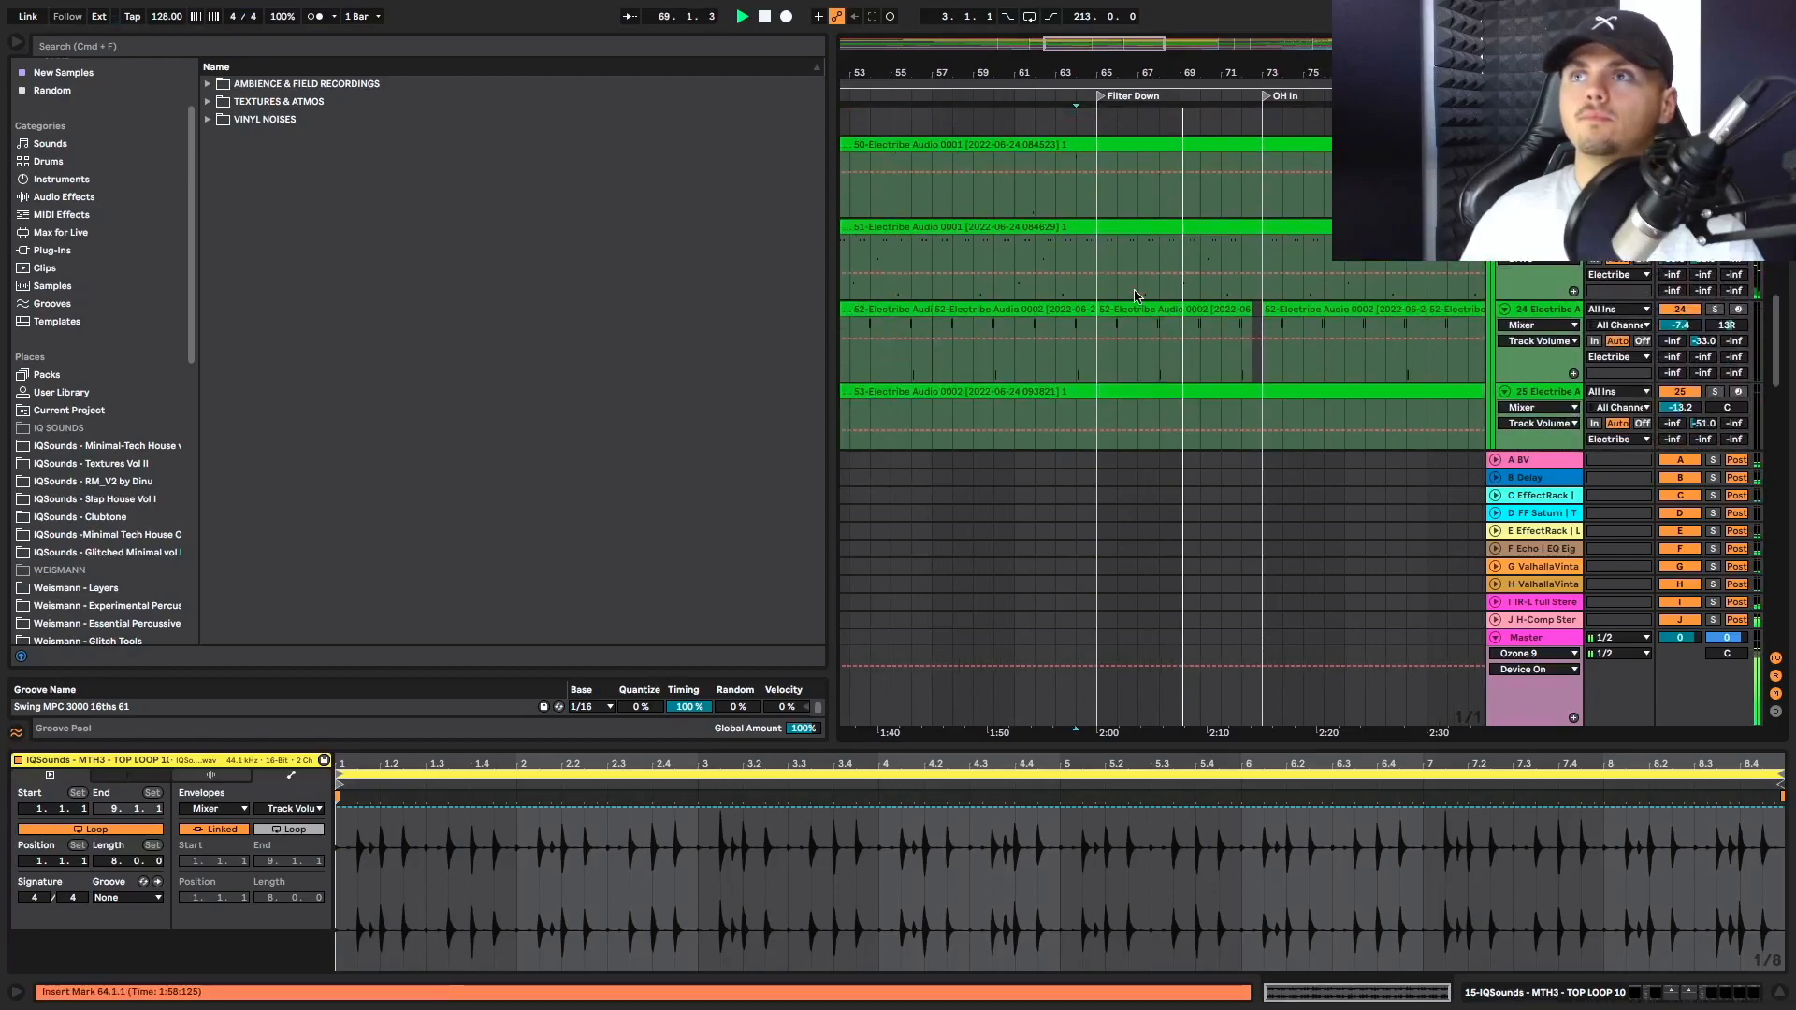
Examine the zap tracks across Filter Down, select bars 71 to 74 on zap 1 and stop playback
scroll(1134, 297, "up", 3)
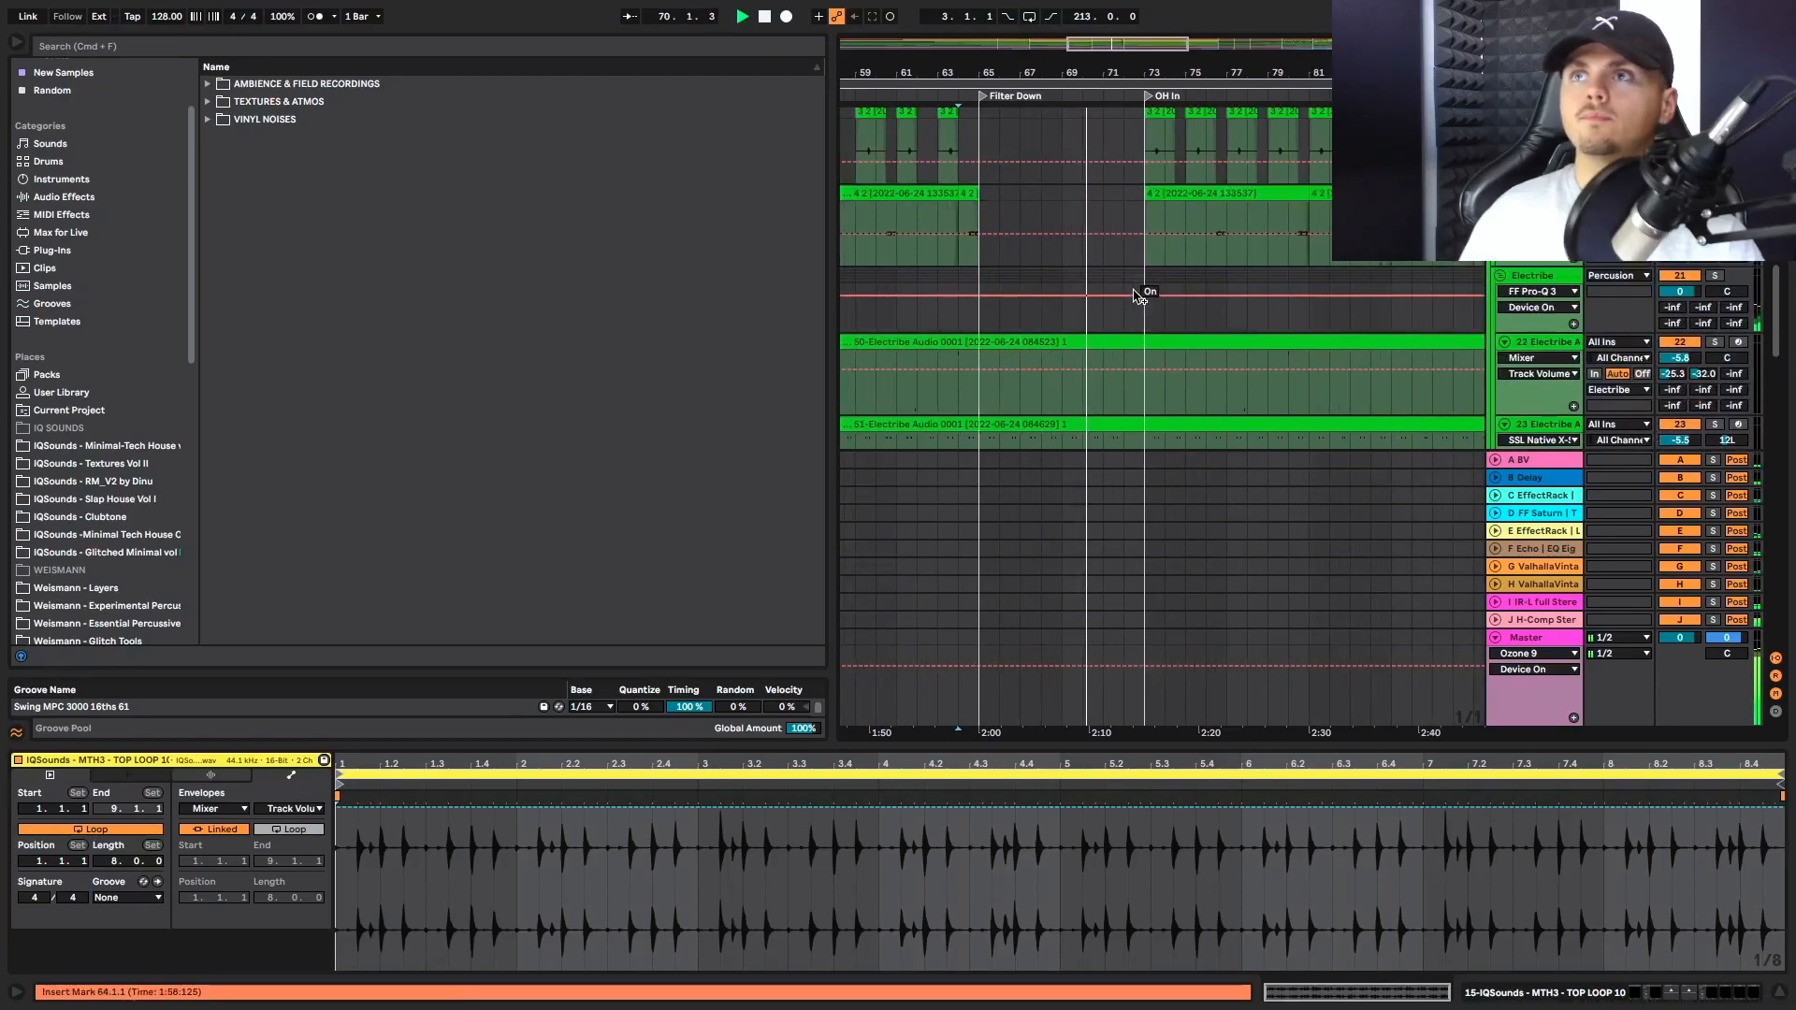
scroll(1137, 297, "up", 2)
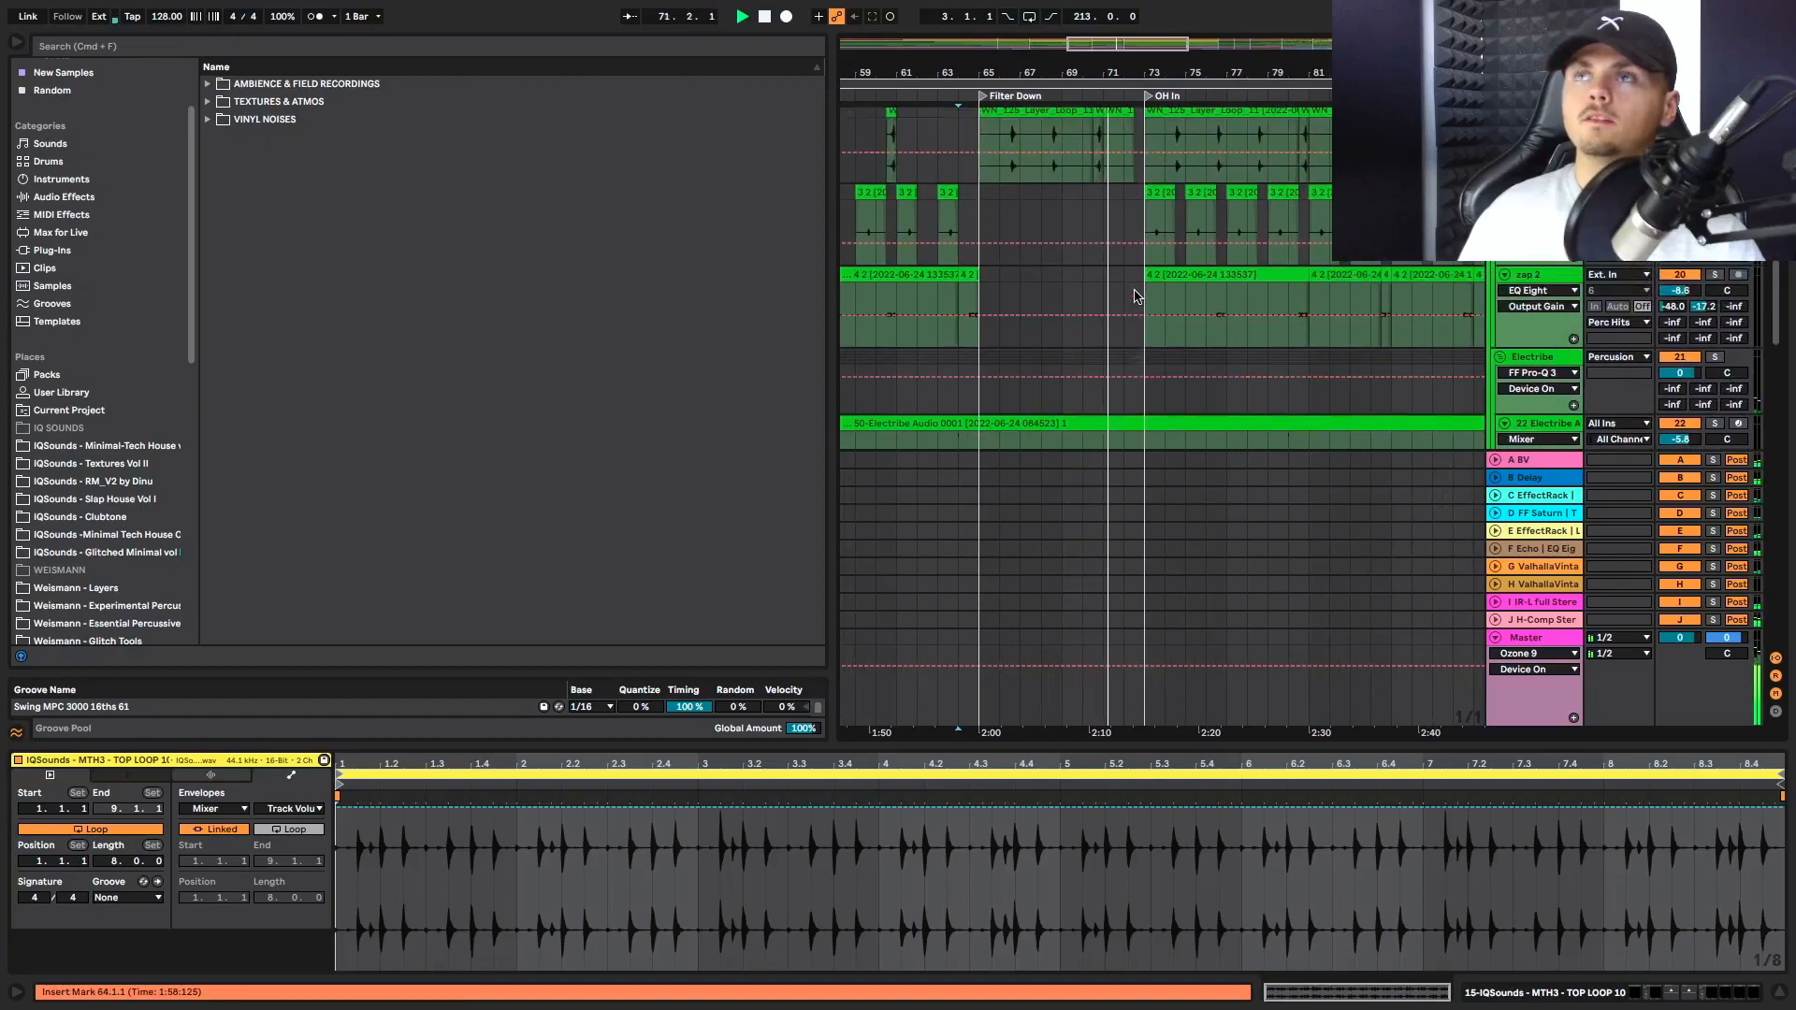
scroll(1134, 297, "up", 2)
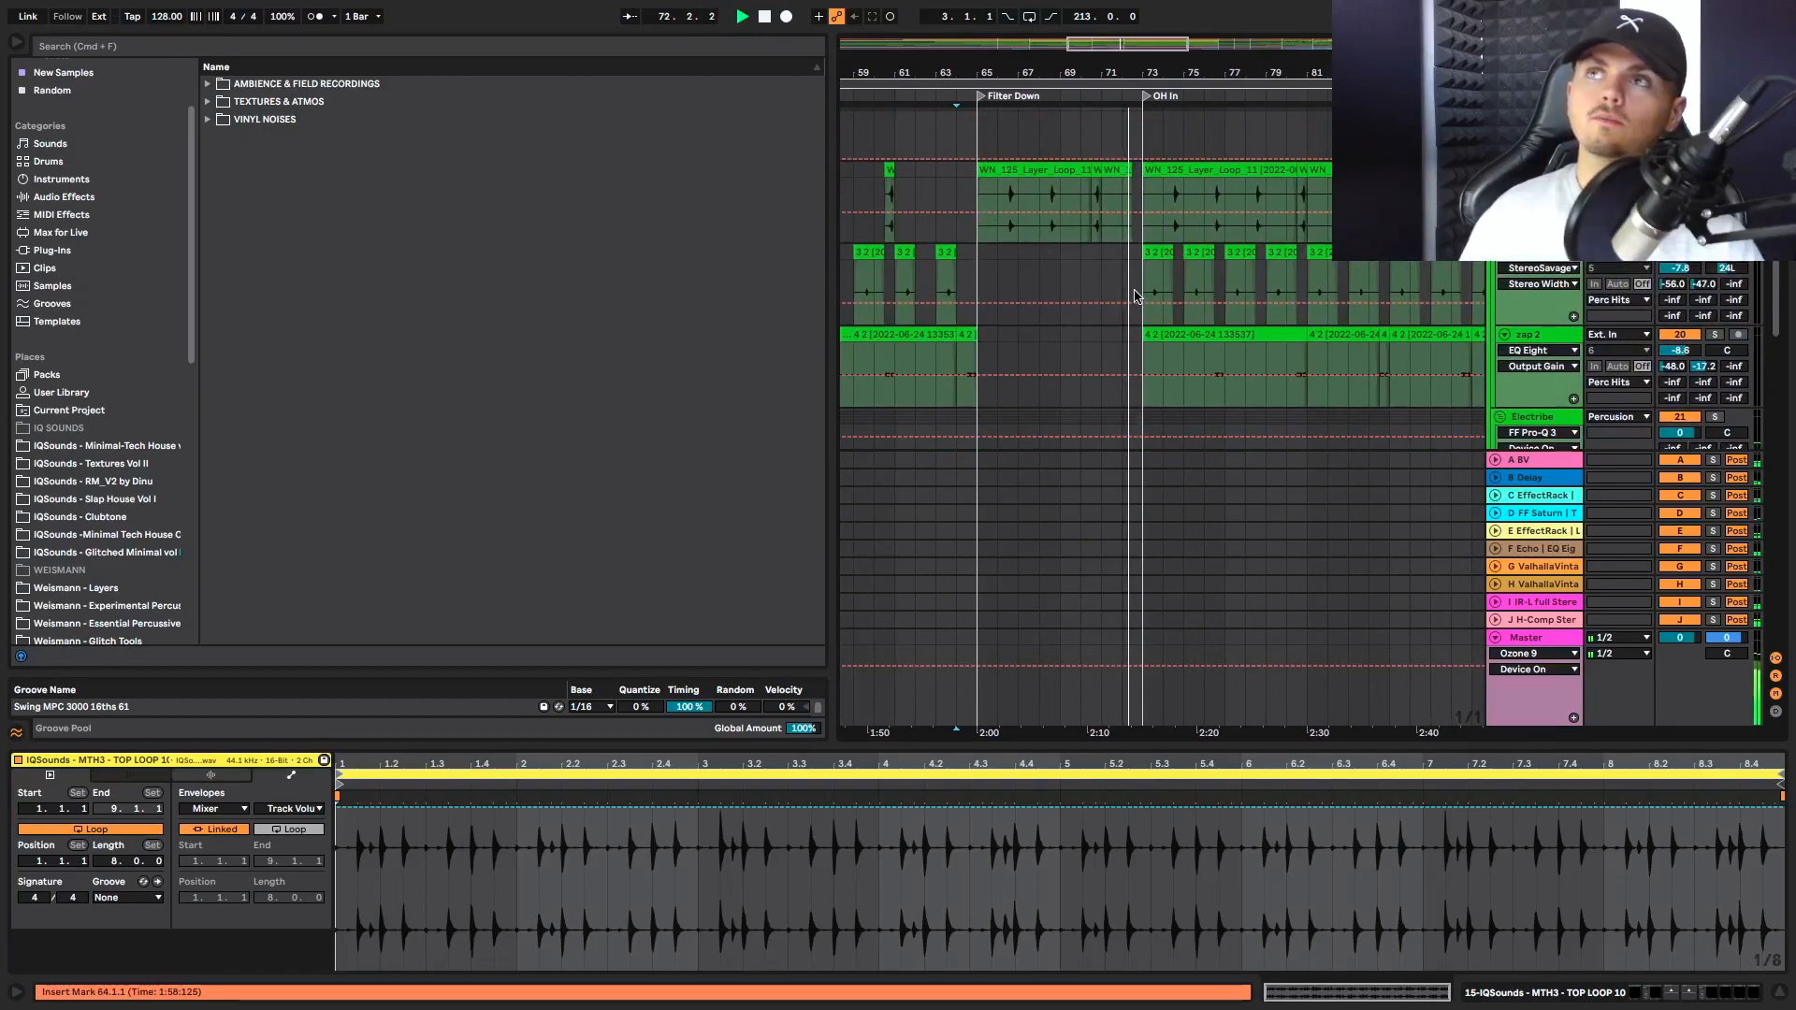
left_click_drag(1097, 267, 1155, 255)
key("space")
scroll(1123, 288, "down", 1)
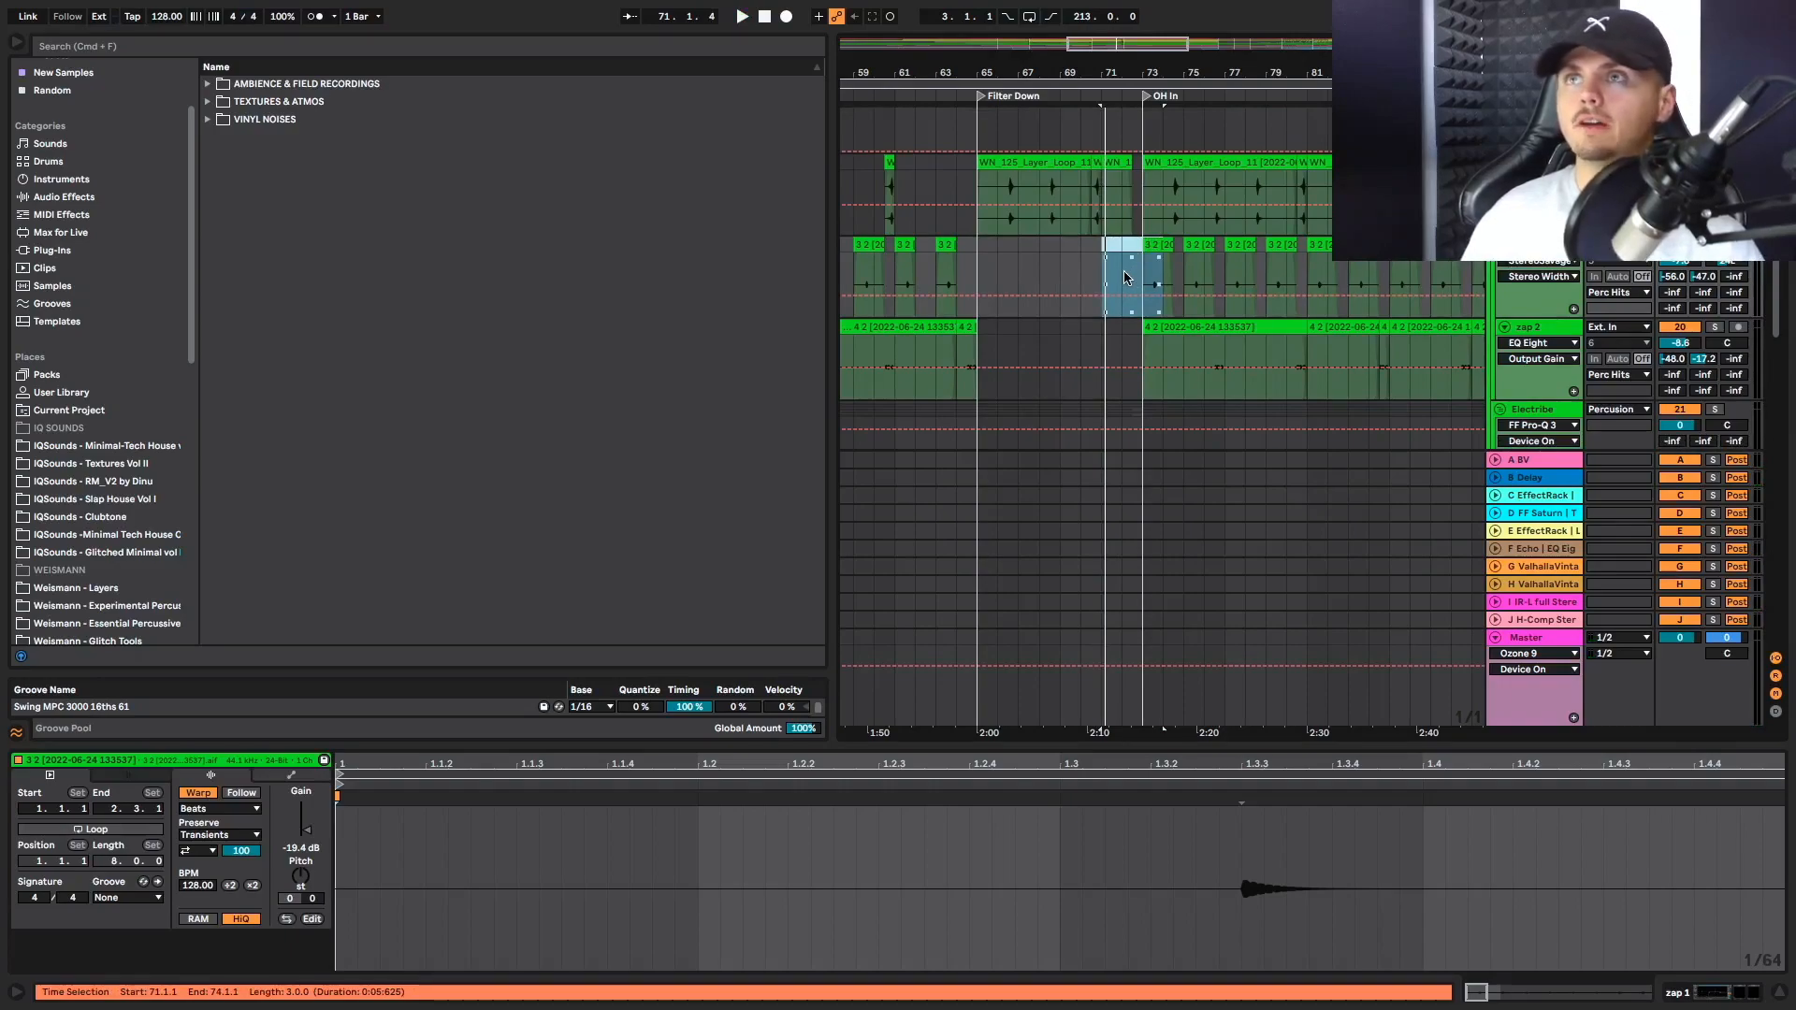
Play from bar 70 into OH In, checking the Electribe tracks and Main Synth hits and showing the Main Synth's F-Echo send automation
left_click(1080, 263)
scroll(1095, 265, "down", 5)
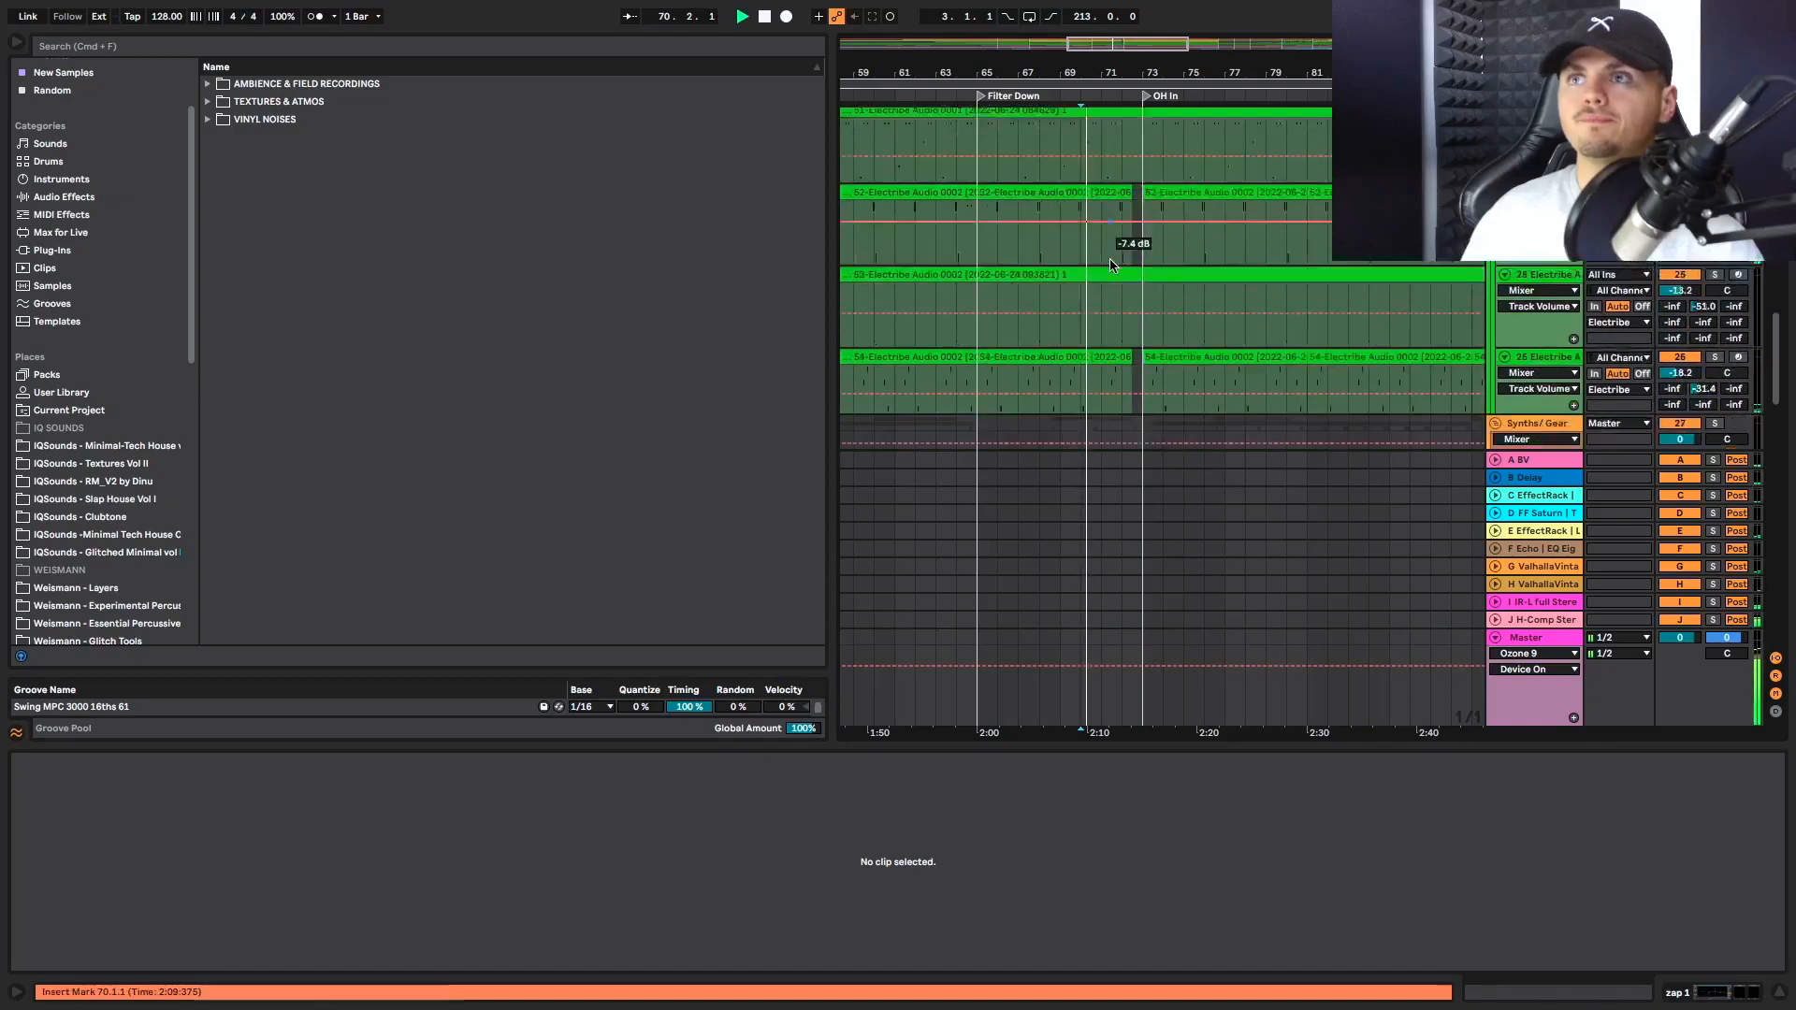
scroll(1112, 265, "down", 5)
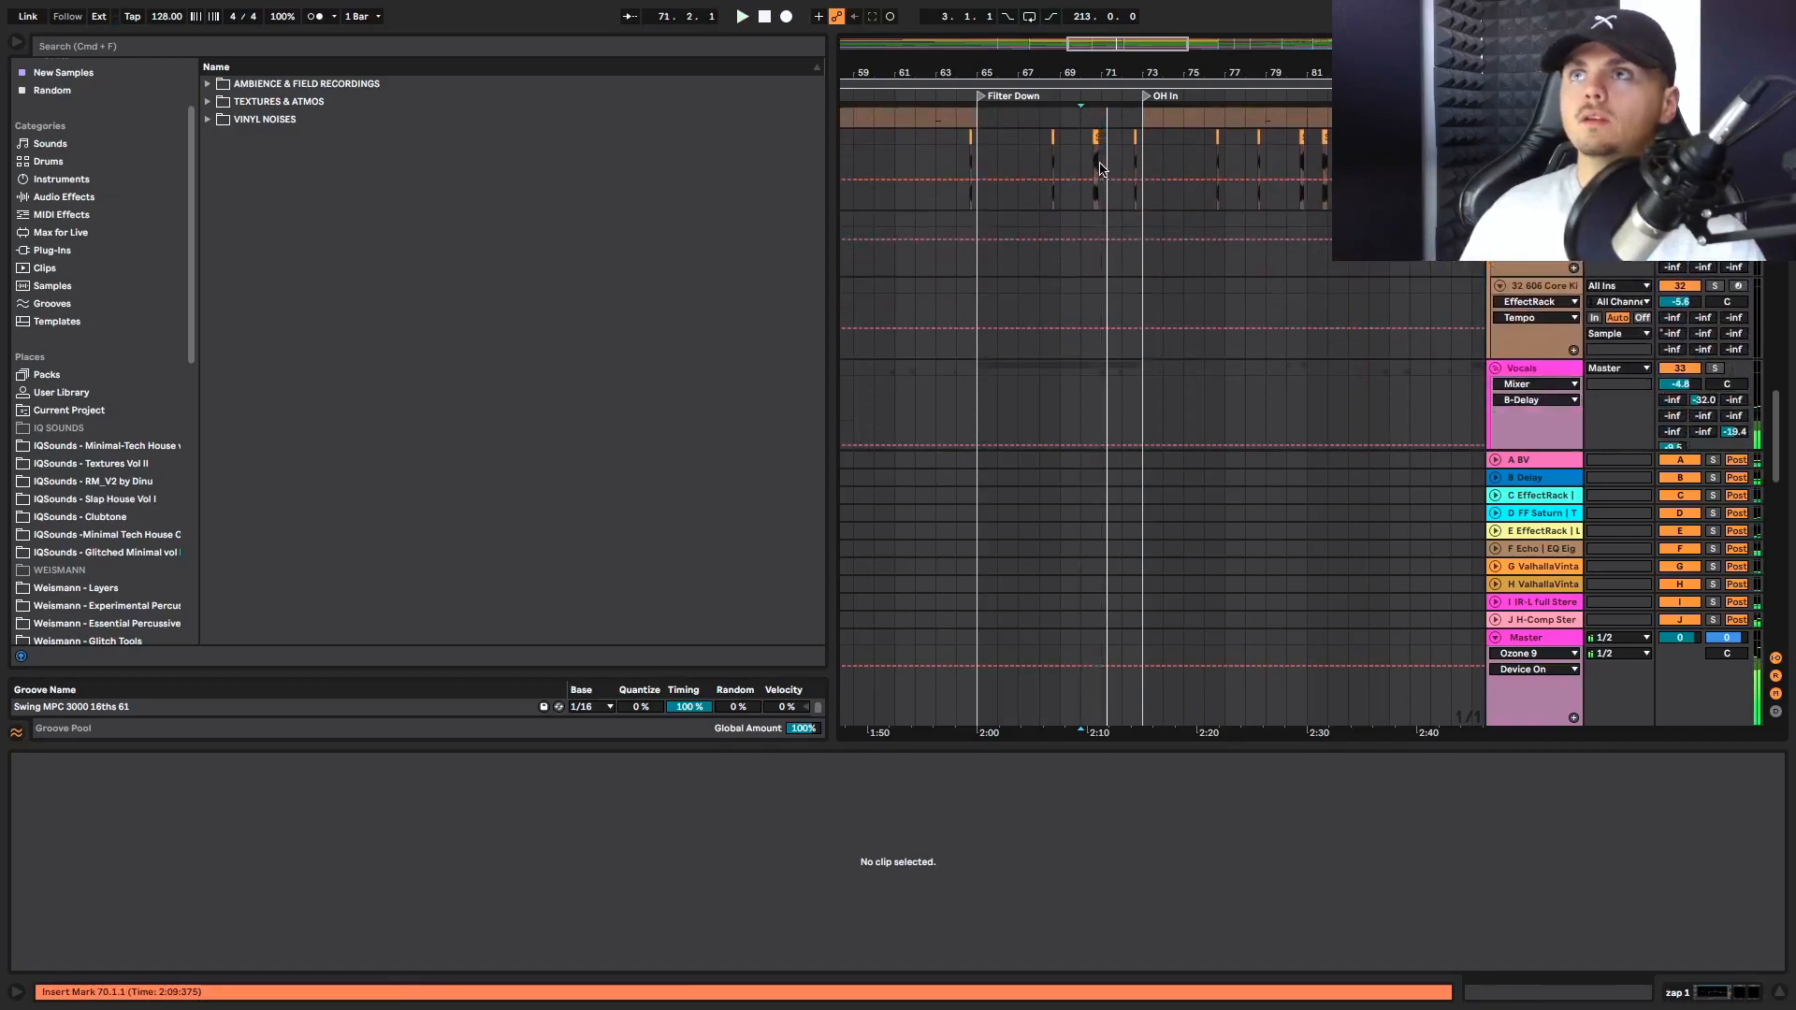
key("space")
left_click(1086, 152)
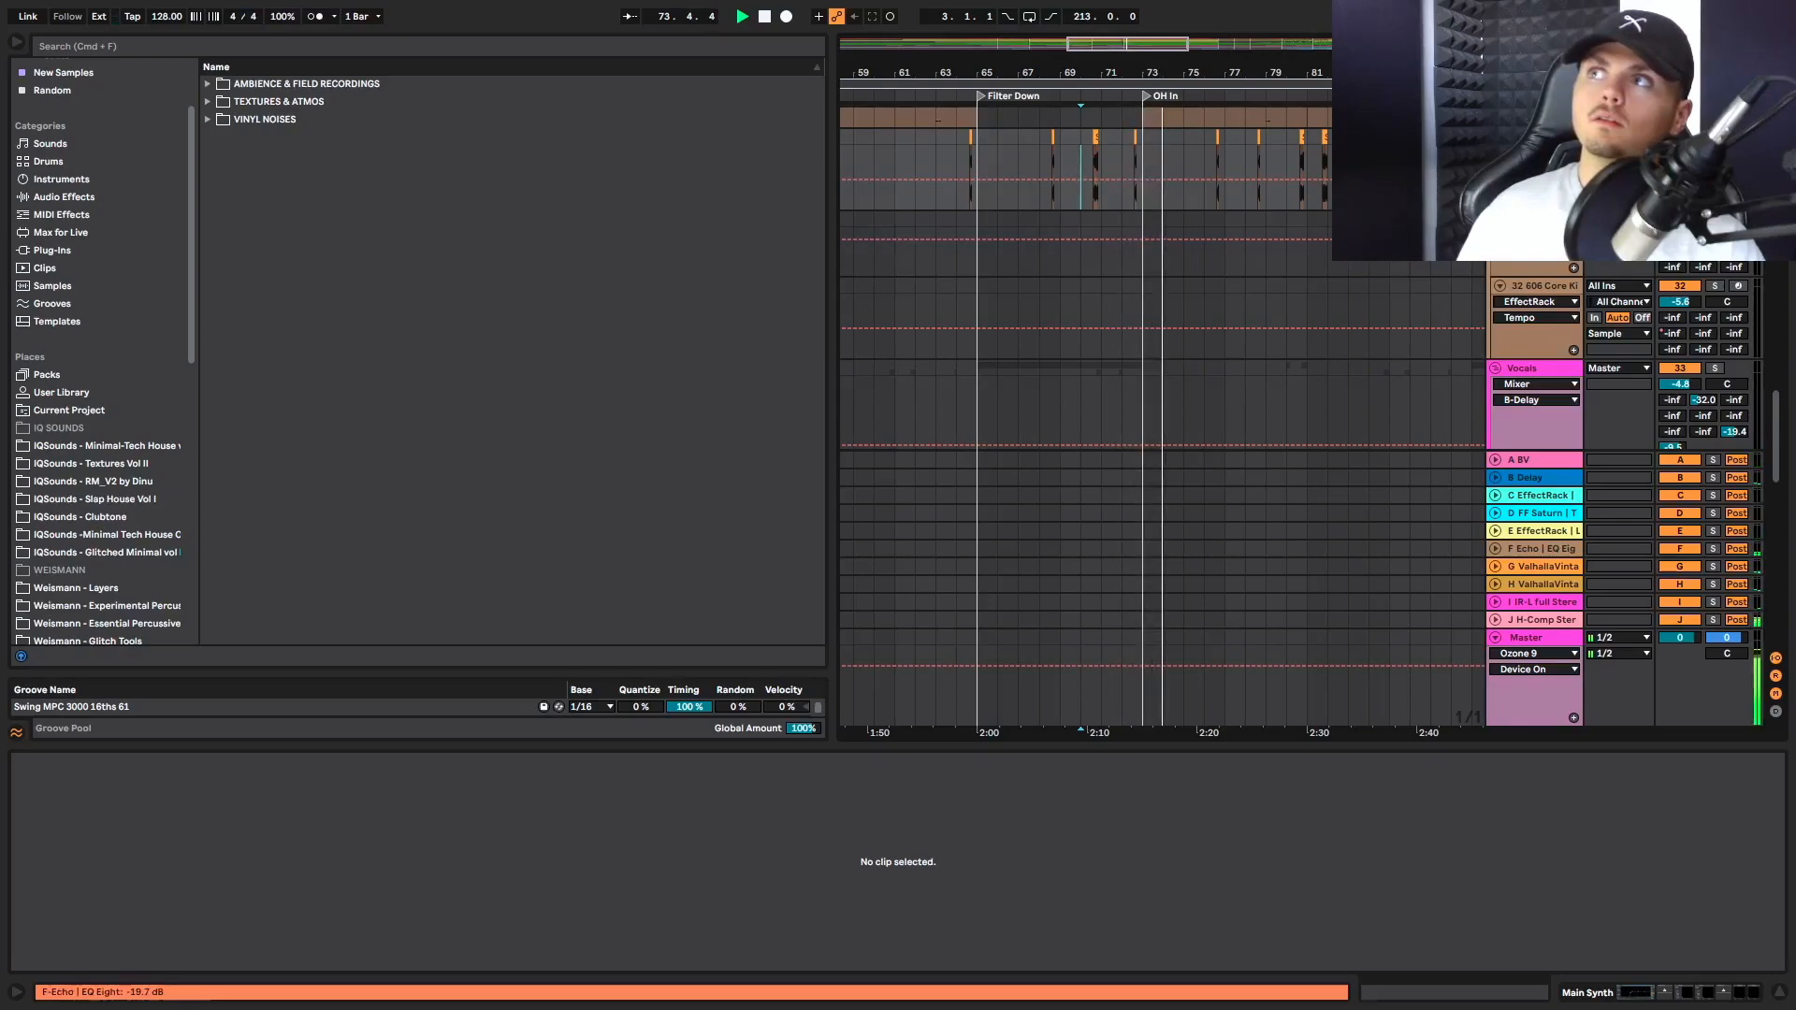
Follow the Main Synth, Elect Synth and Whoo 1 clips through the OH In section during playback
scroll(1270, 217, "right", 5)
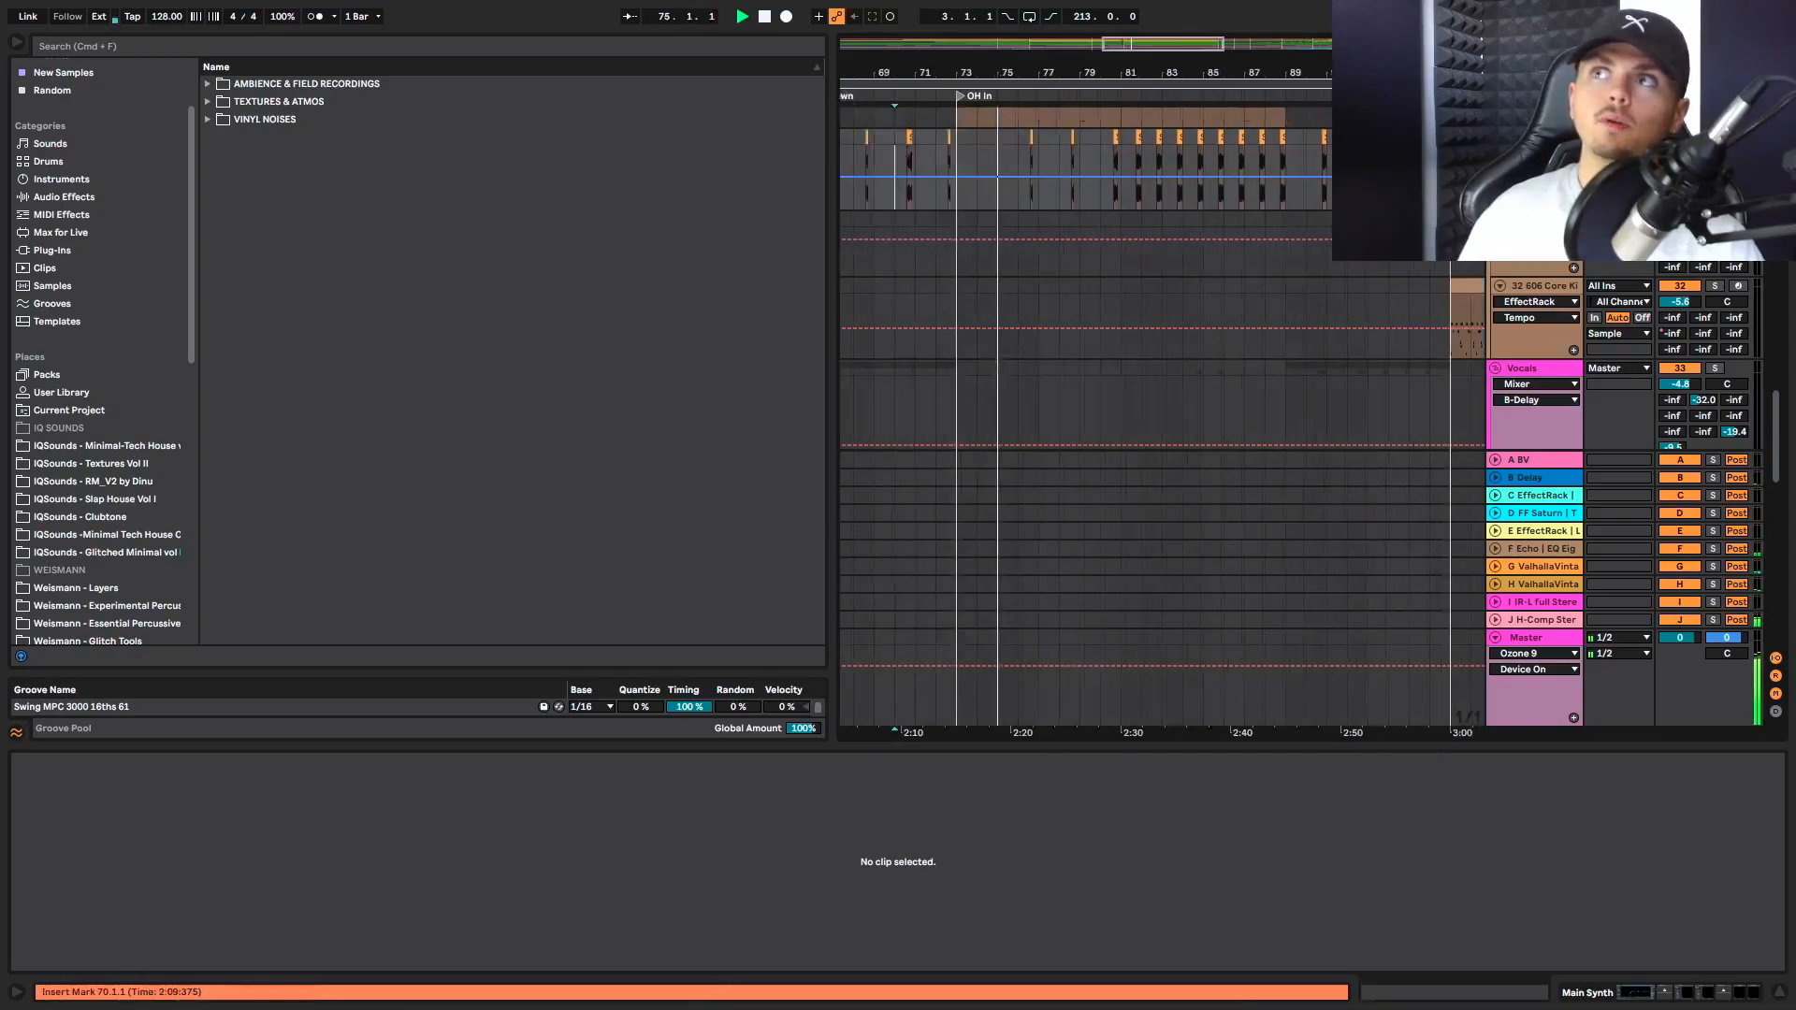
scroll(1055, 156, "left", 4)
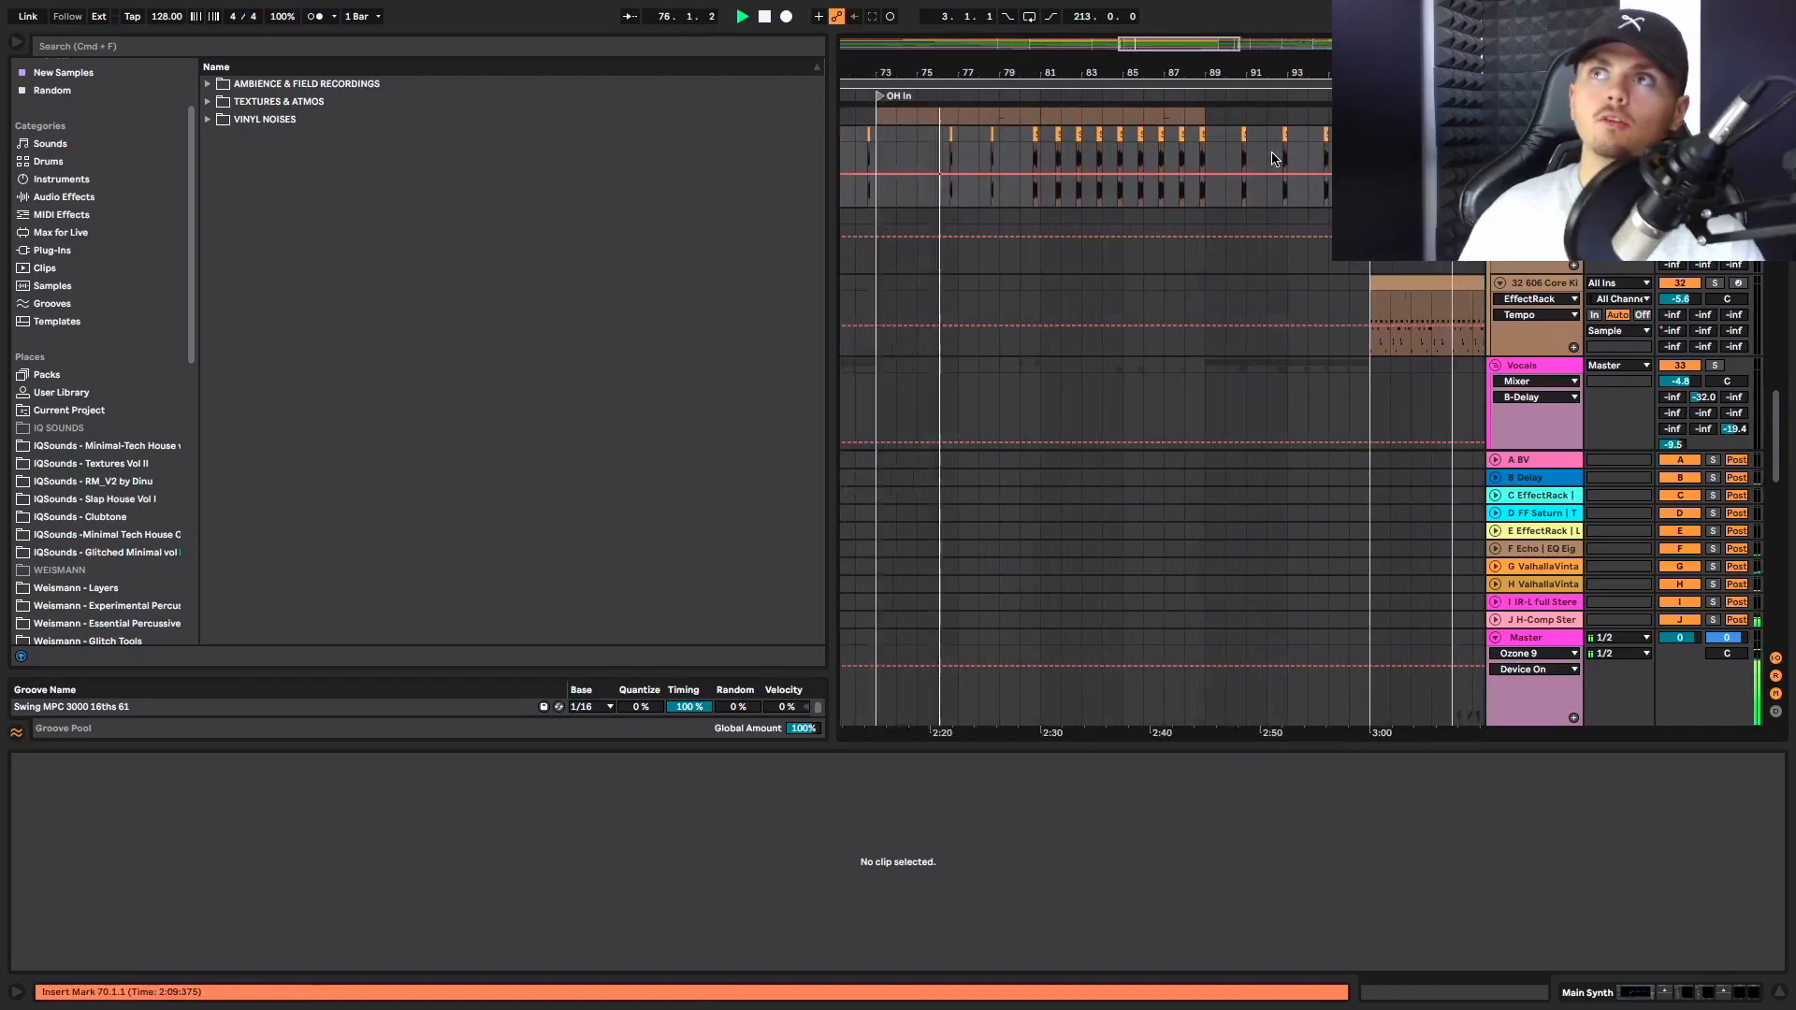
scroll(1054, 156, "up", 2)
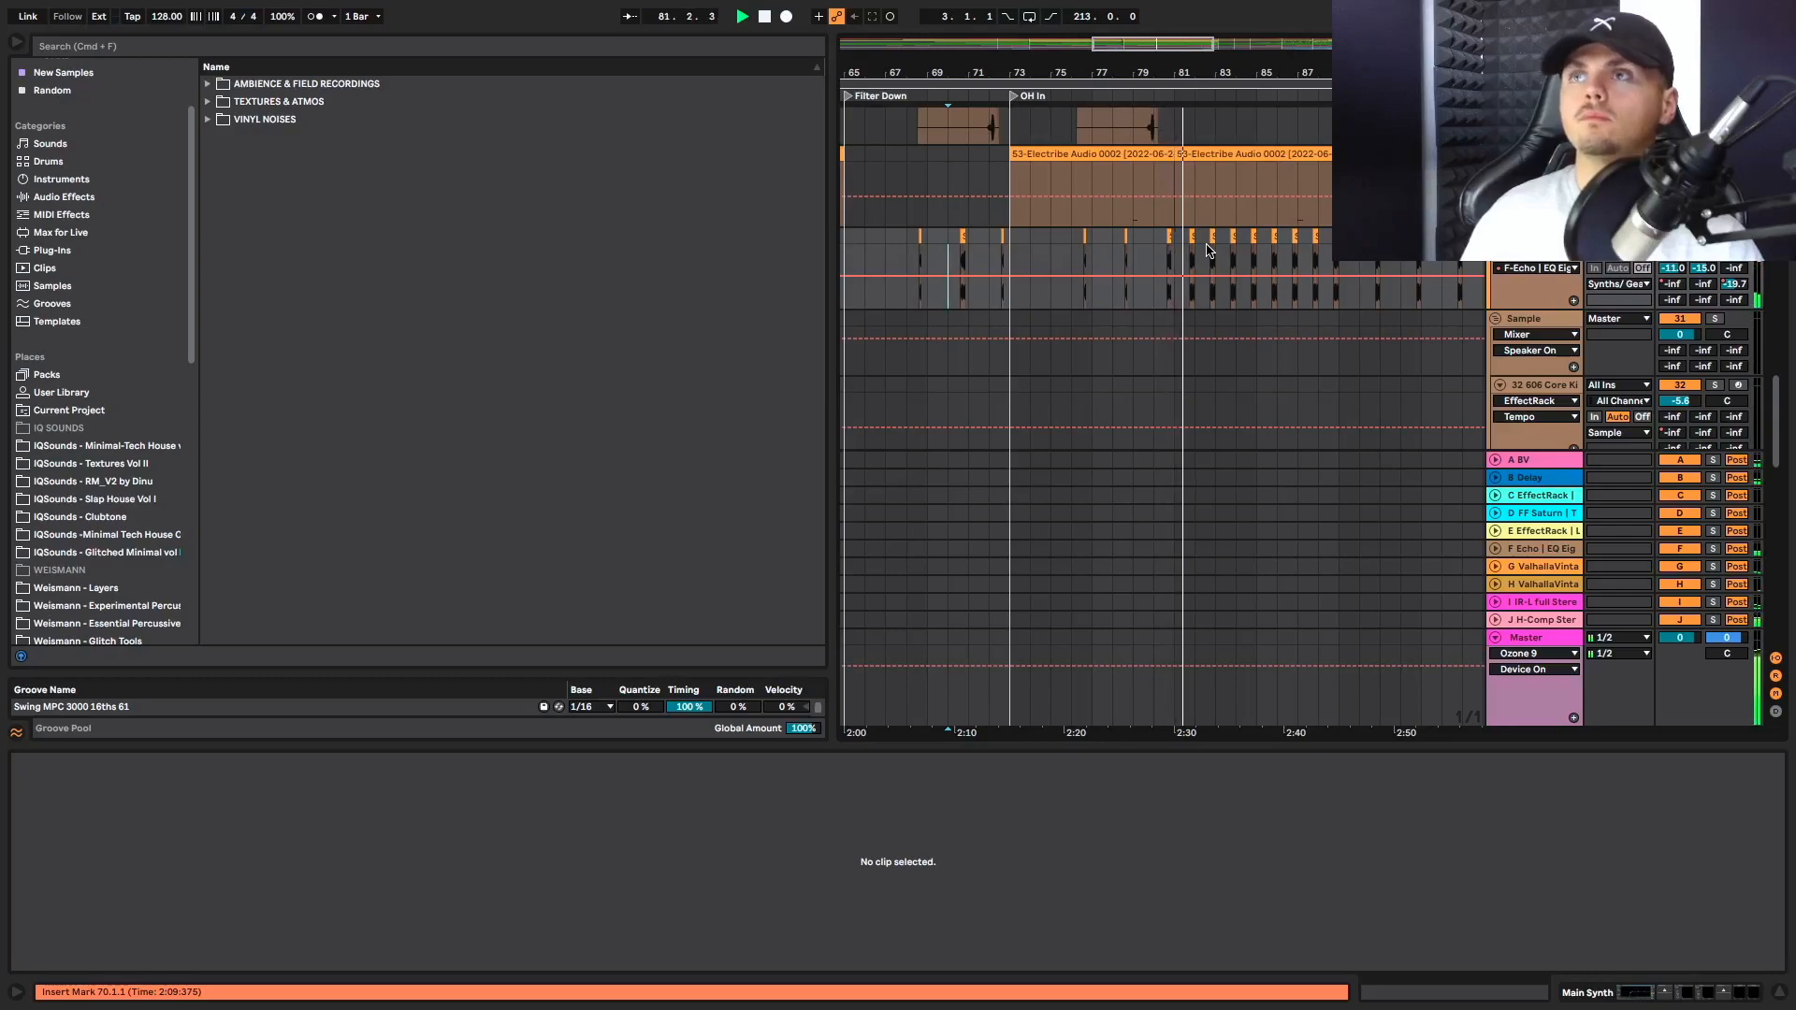
scroll(1216, 272, "up", 4)
scroll(1231, 298, "up", 8)
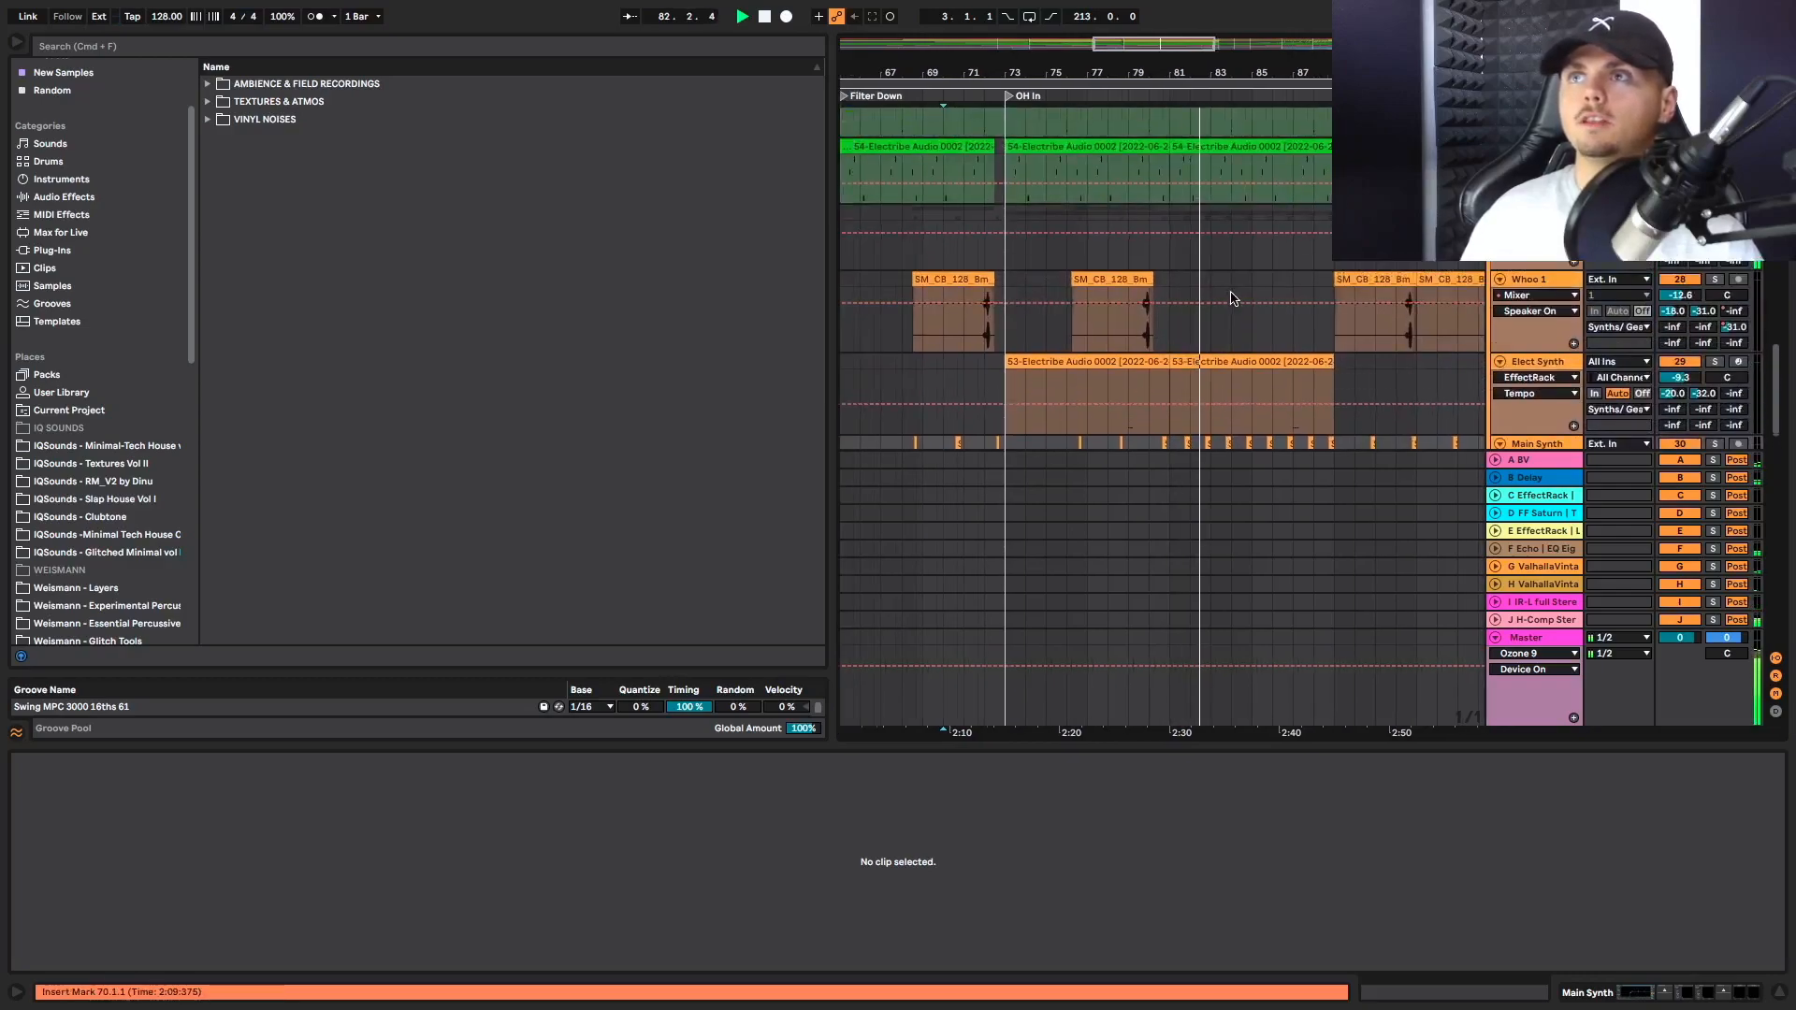
Review the zap and layer loop clips in OH In, plus the Main Vox and Glitch Vox clips around bar 89
scroll(1231, 298, "up", 2)
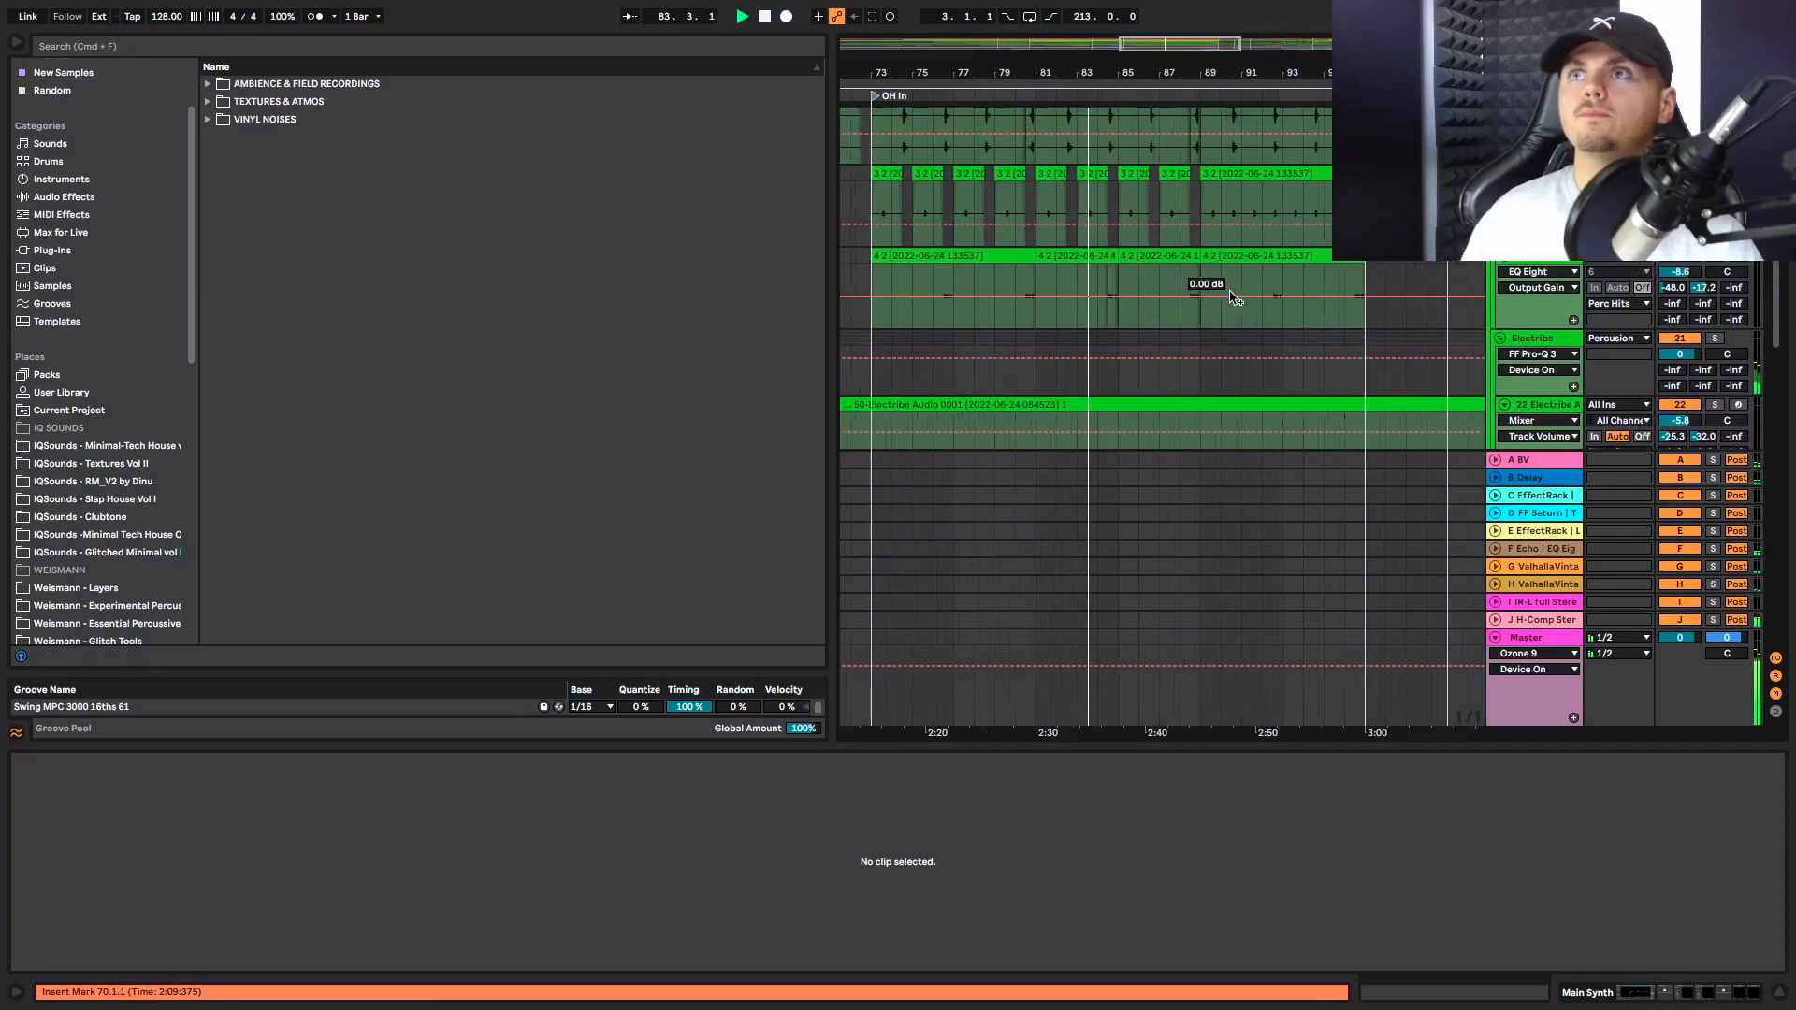
scroll(1151, 286, "up", 1)
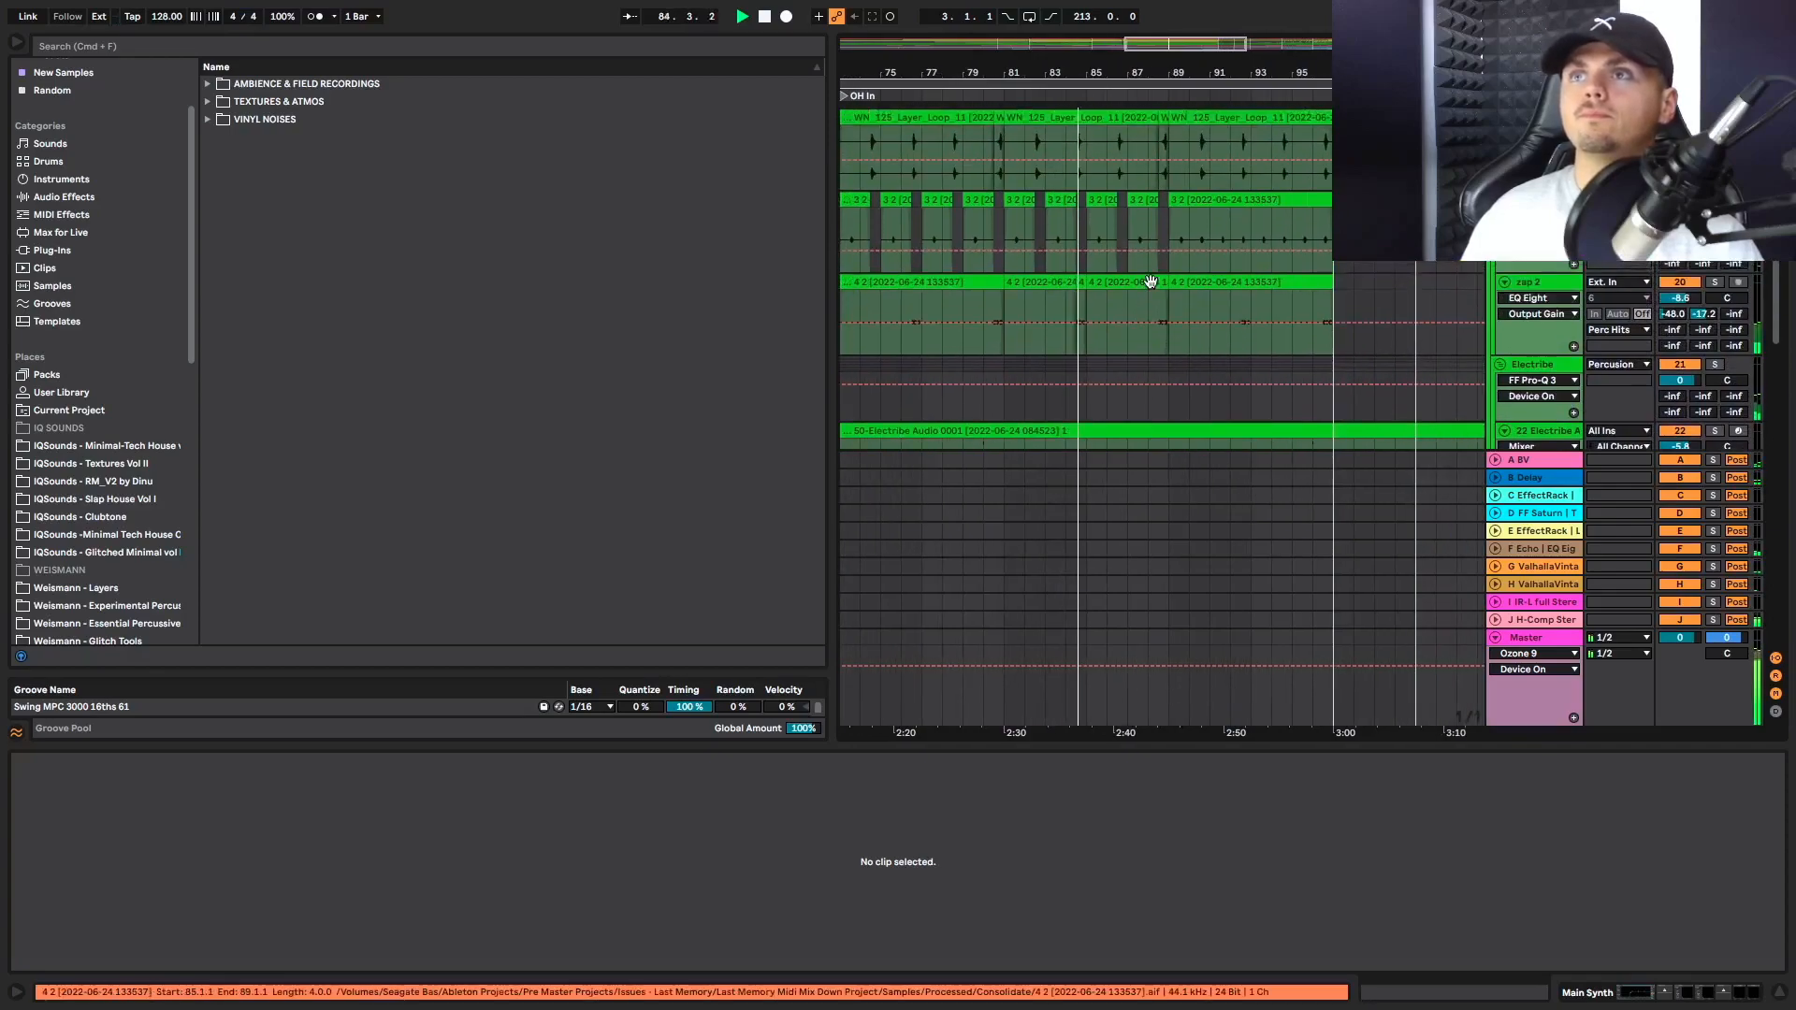
scroll(1151, 283, "up", 8)
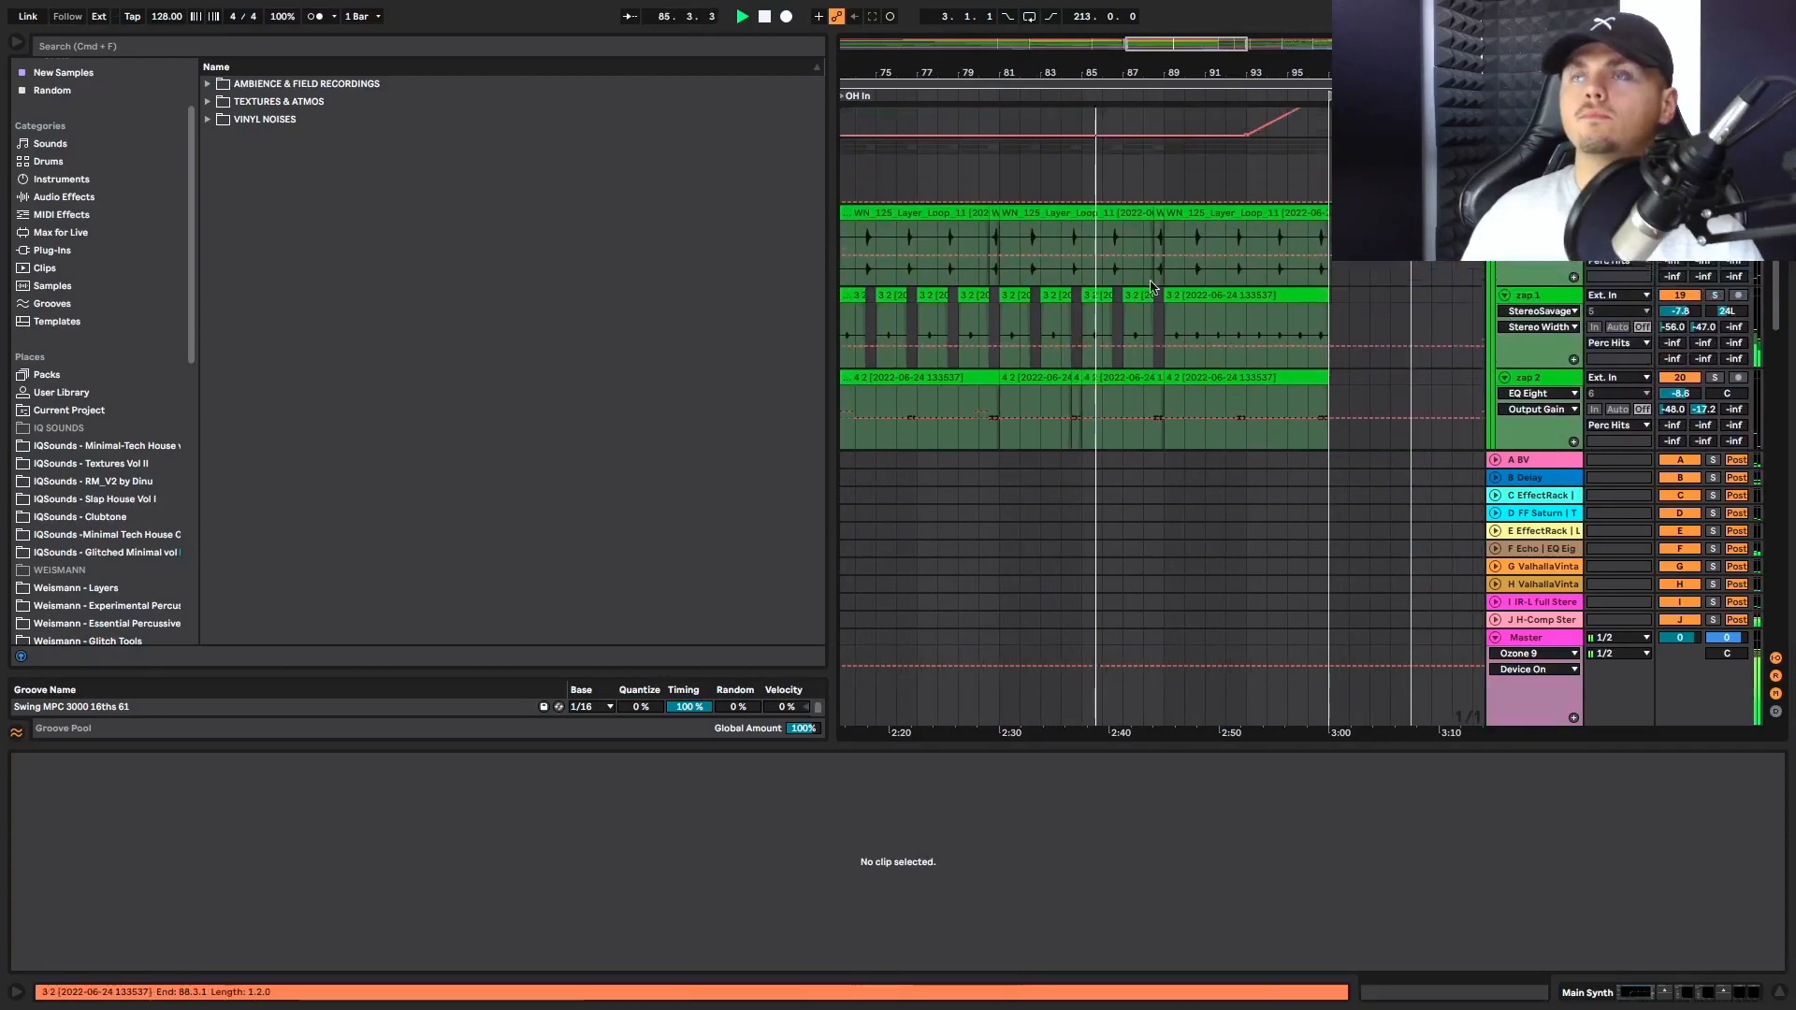
scroll(1151, 287, "down", 15)
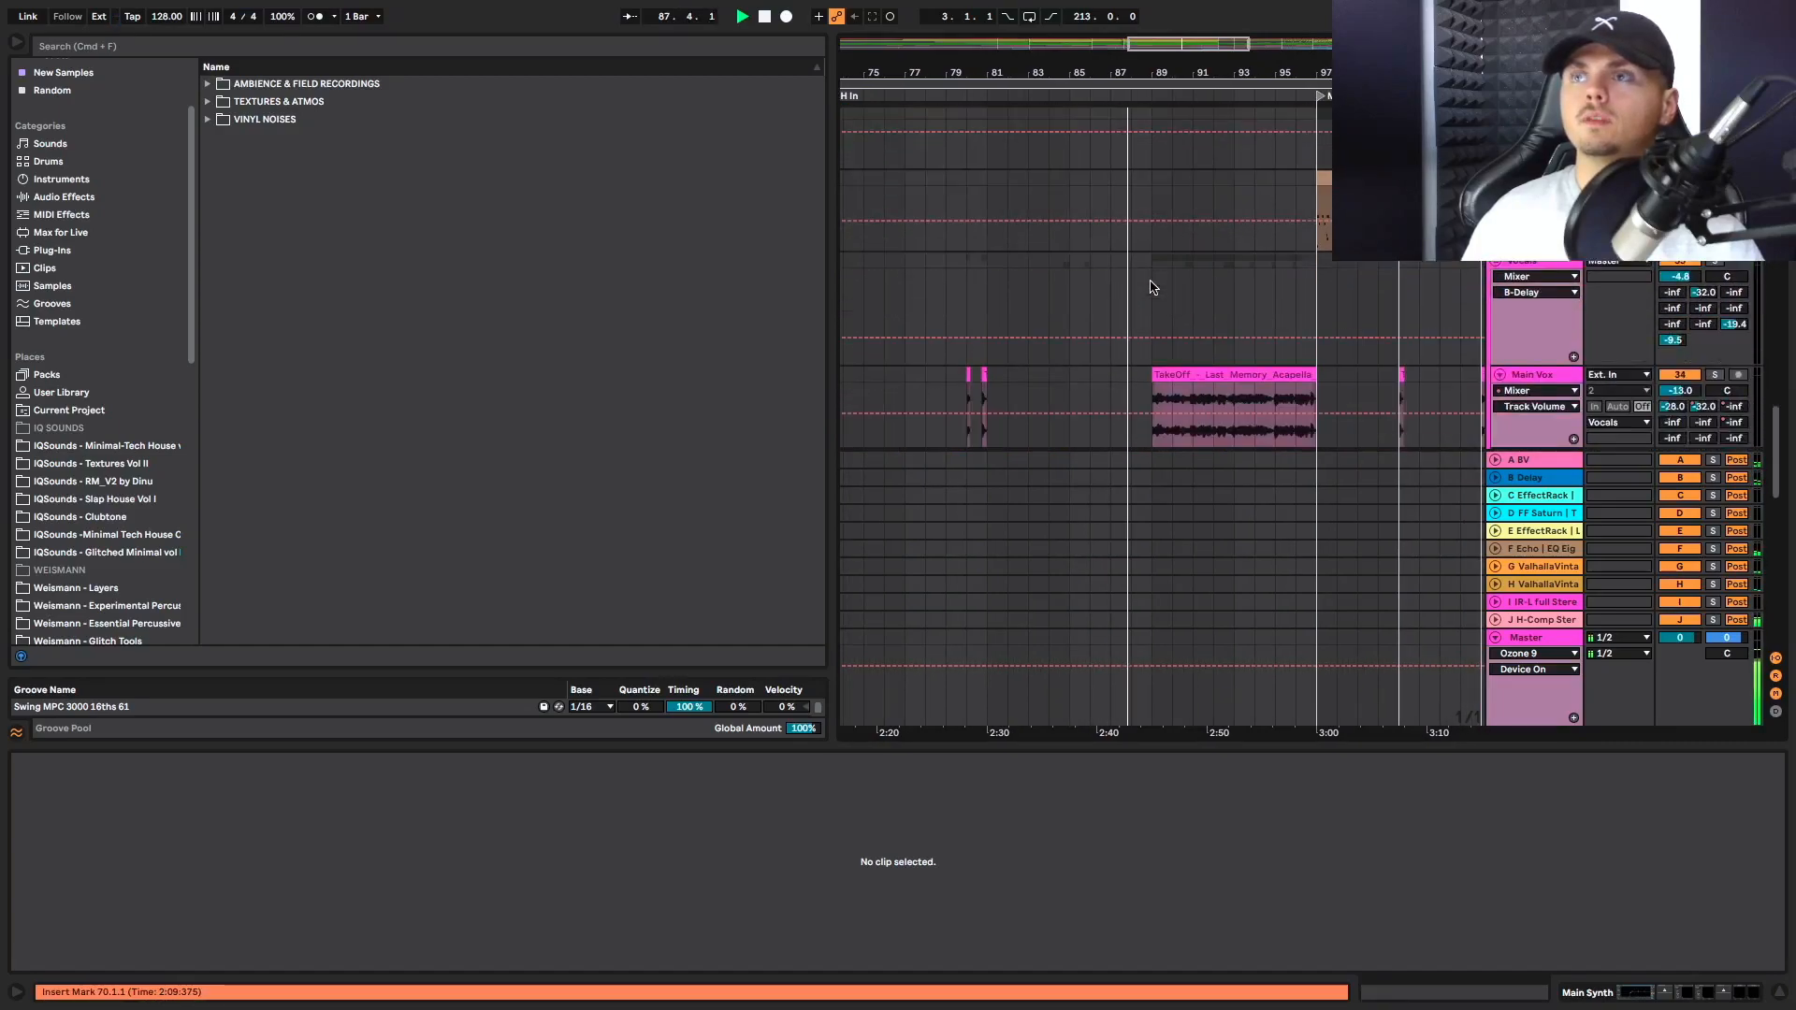
scroll(1155, 300, "down", 3)
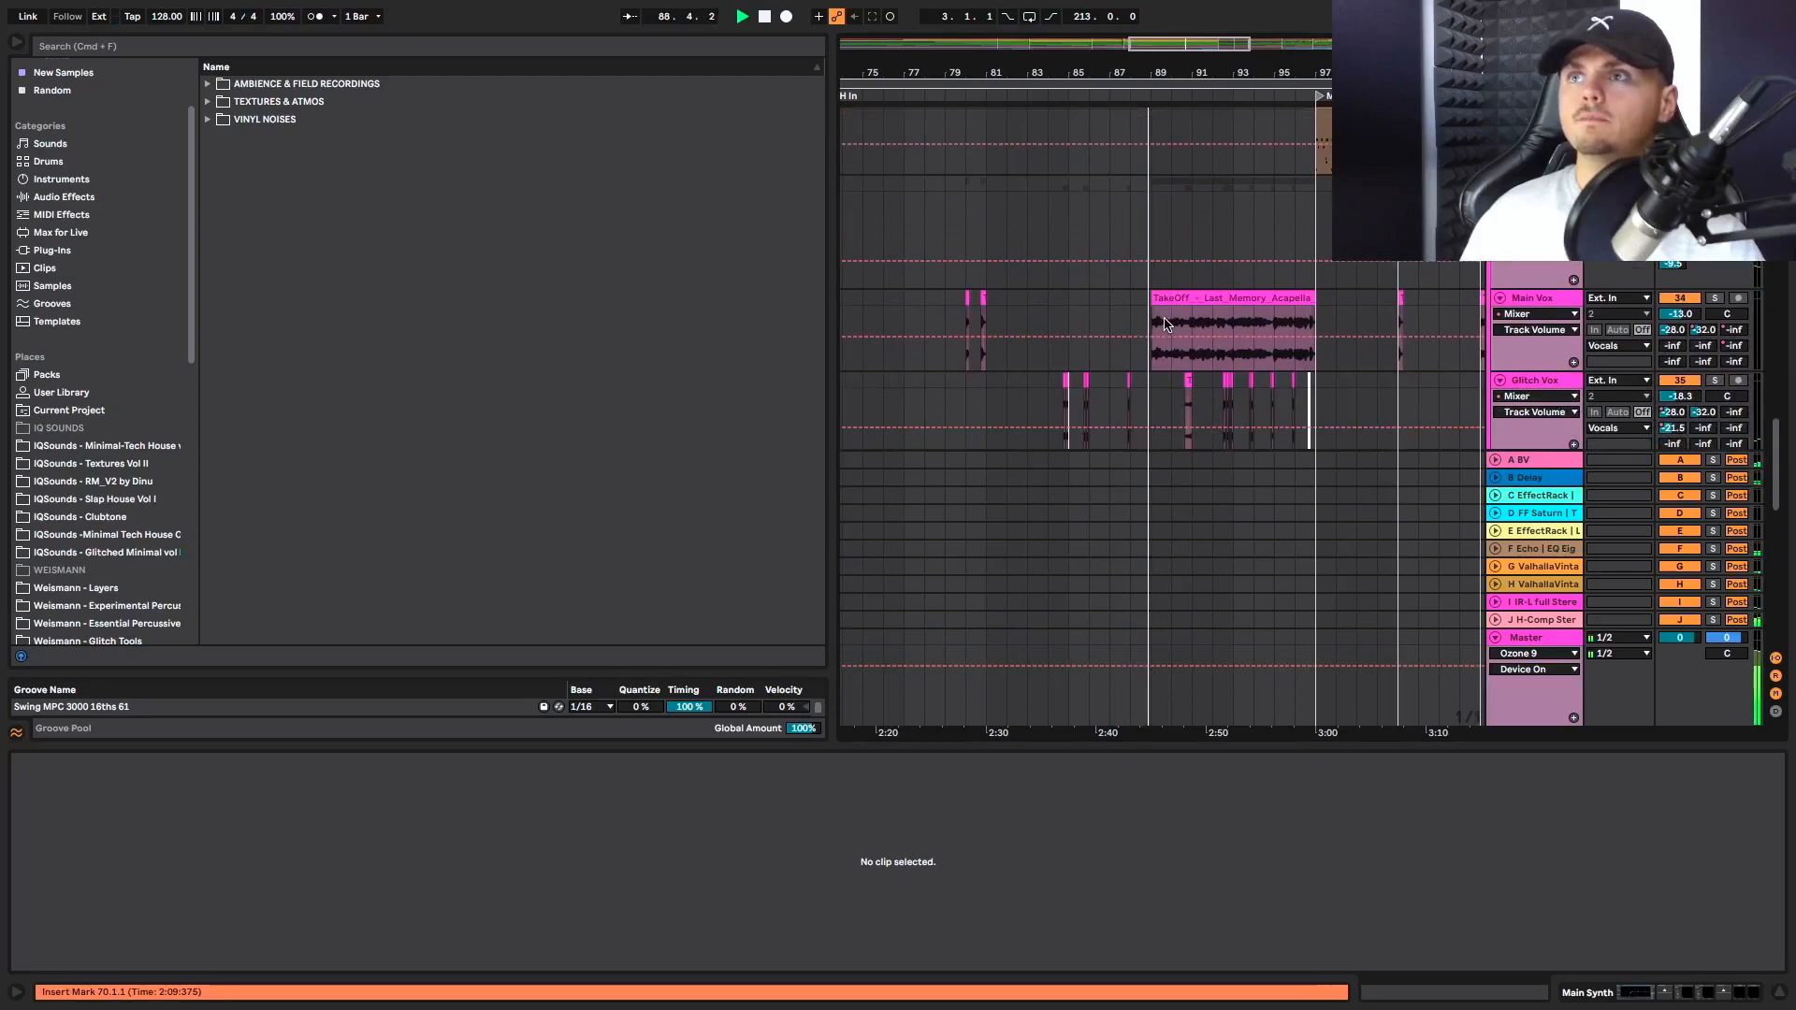
Check the synth, percussion, hat and bass tracks in the bars leading up to Main Break during playback
scroll(1165, 323, "up", 15)
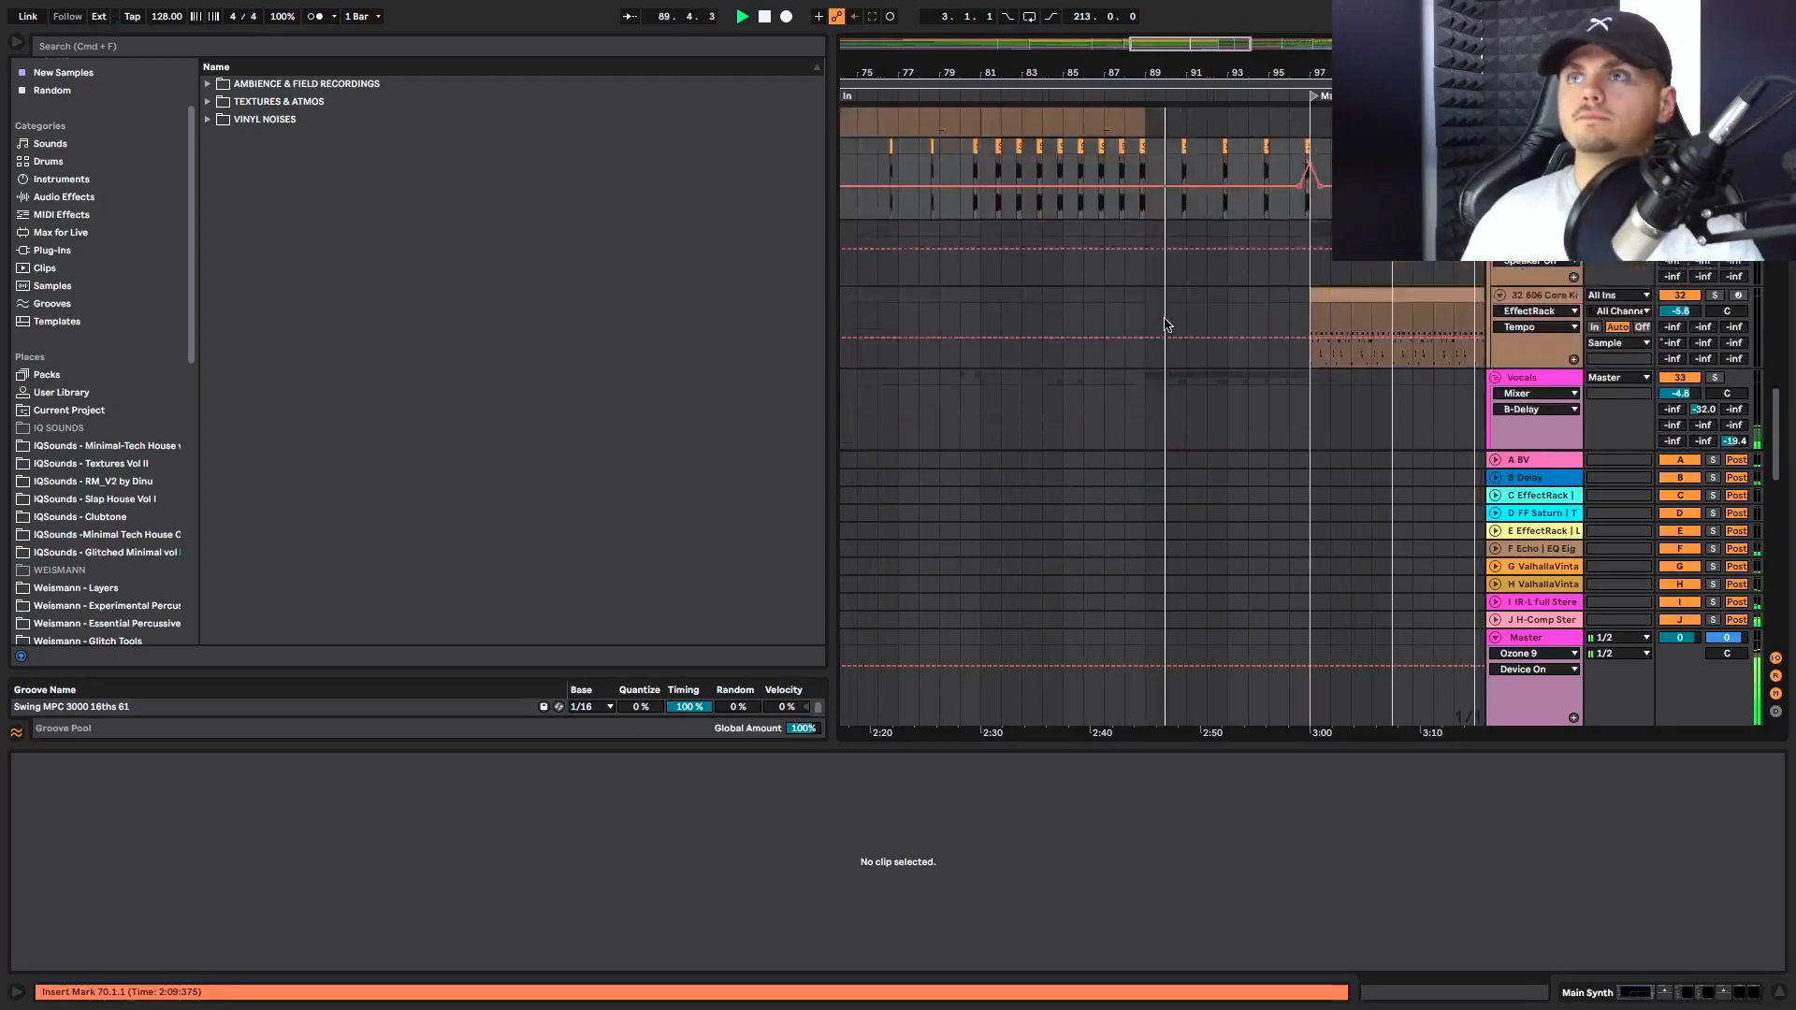
scroll(1165, 324, "up", 15)
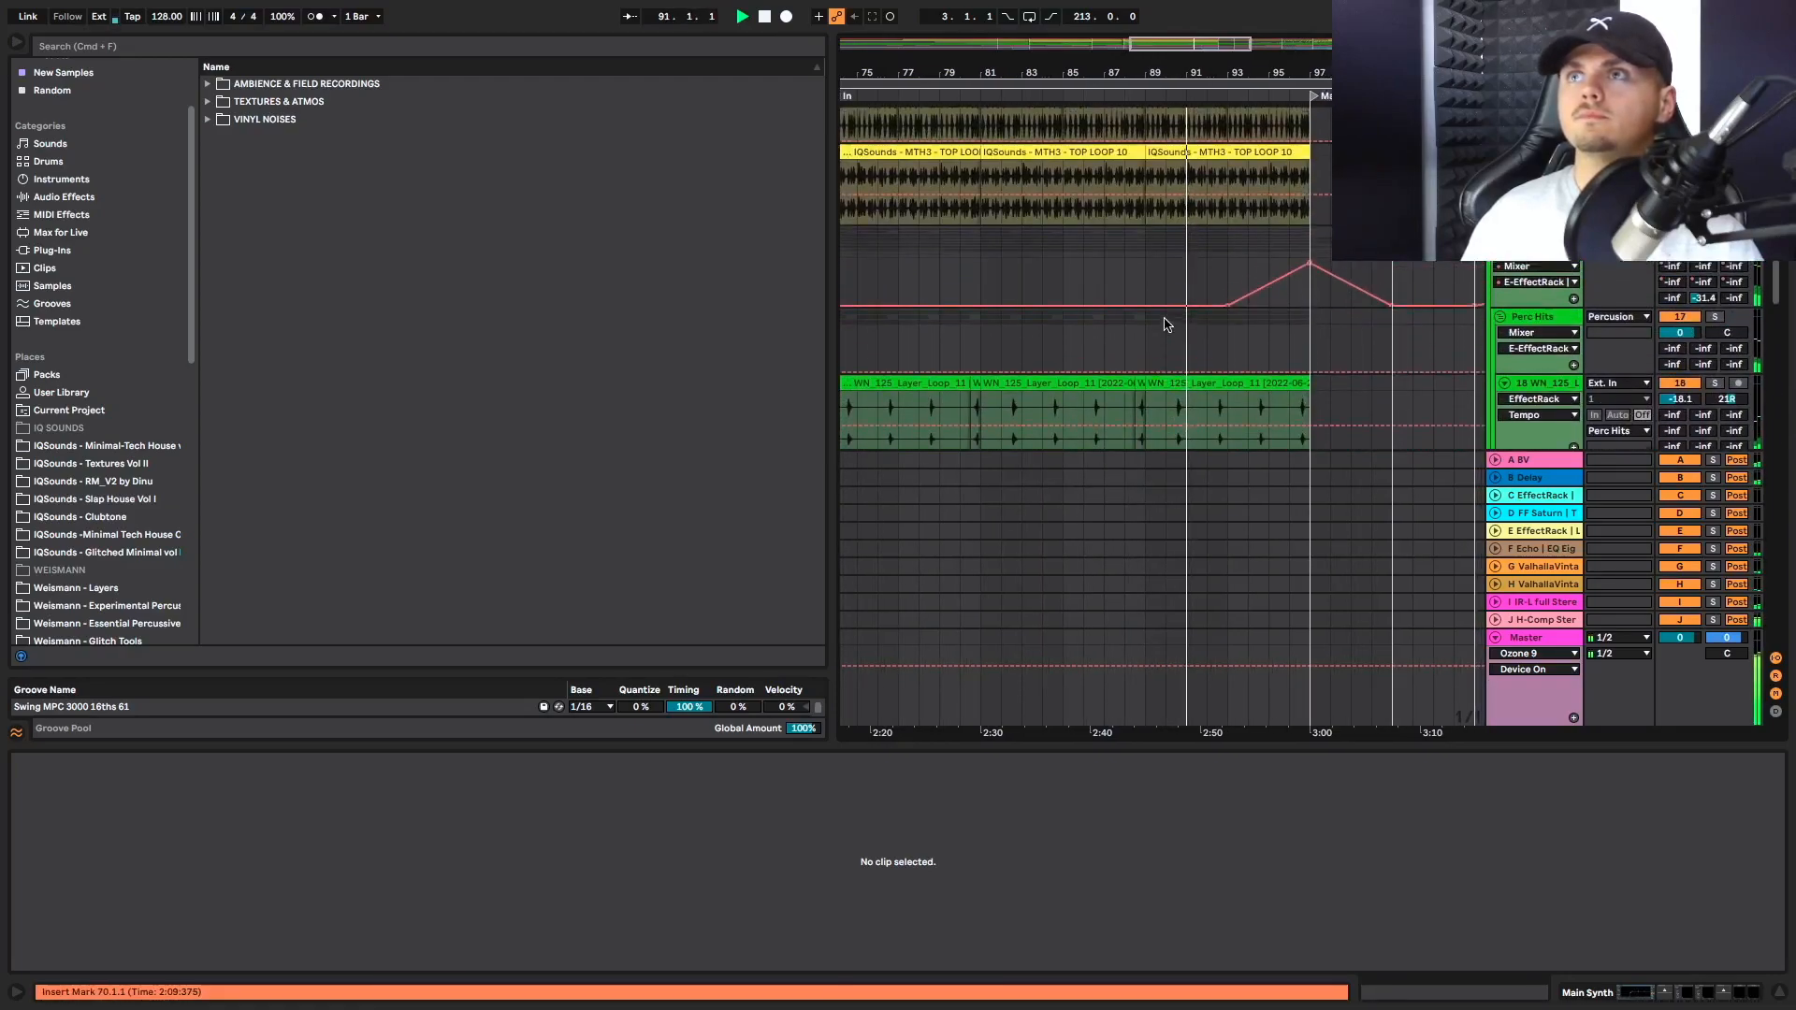
scroll(1168, 323, "down", 3)
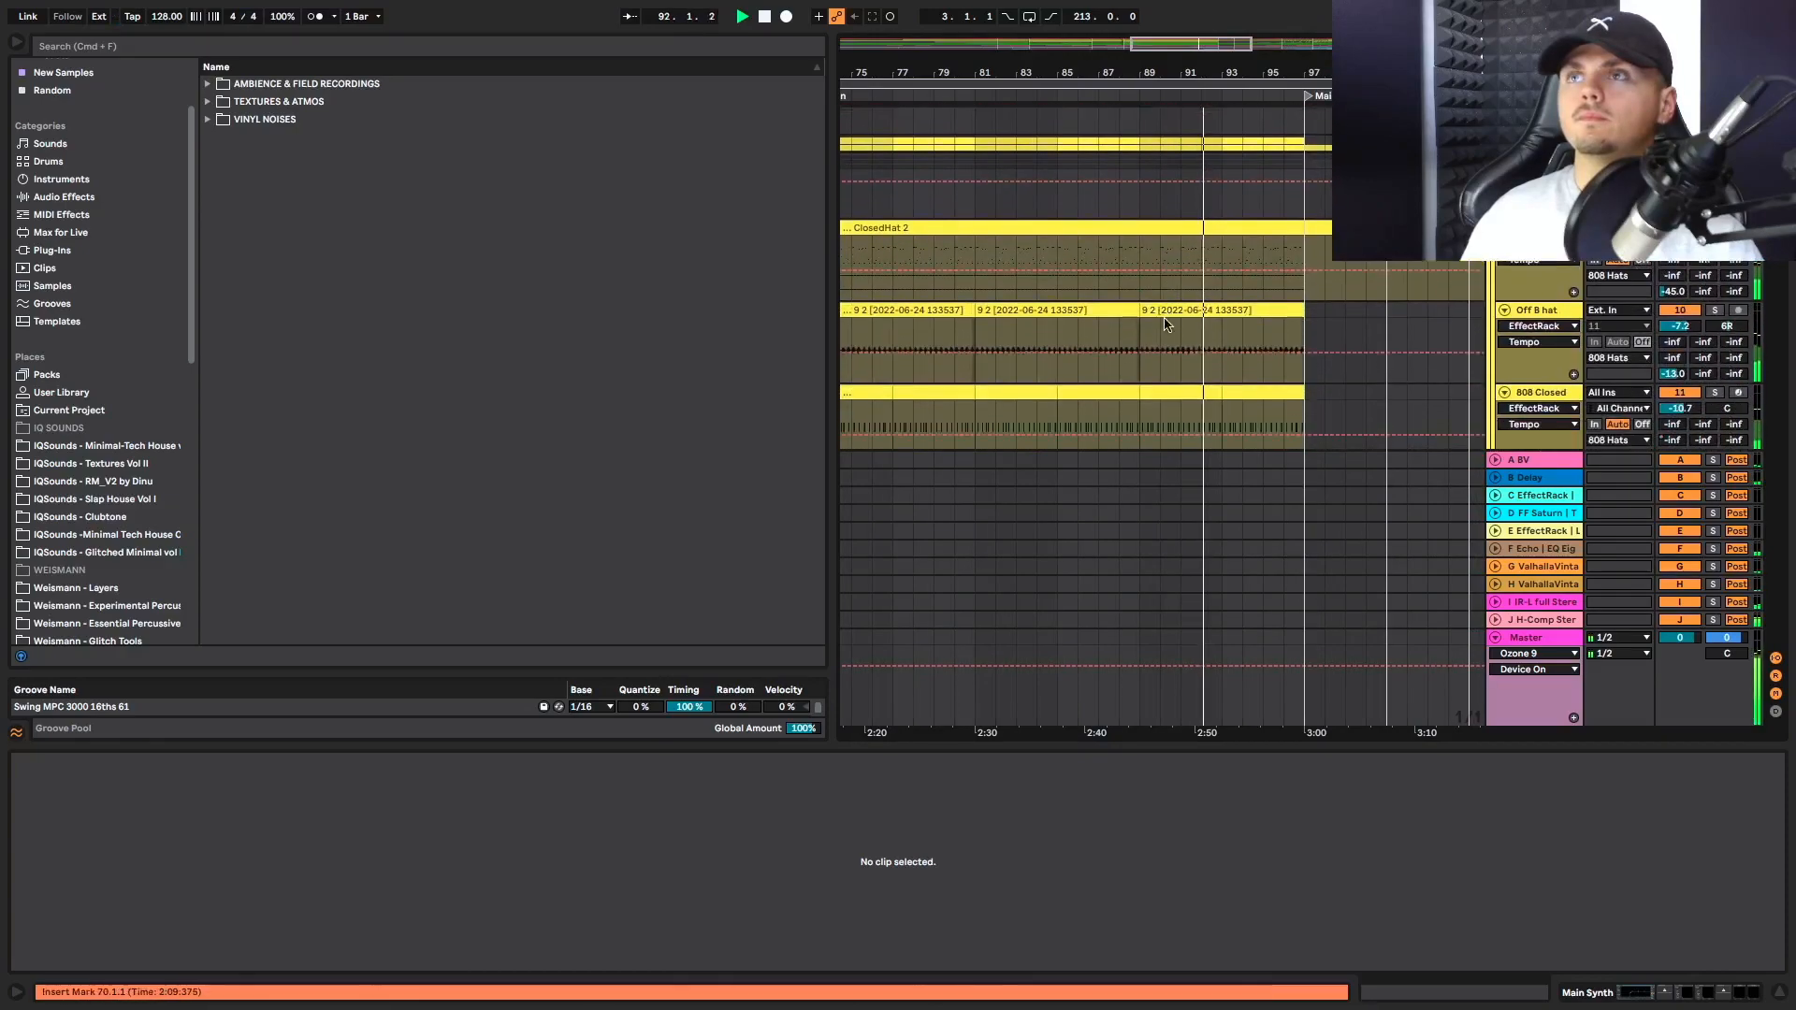
scroll(1164, 324, "up", 3)
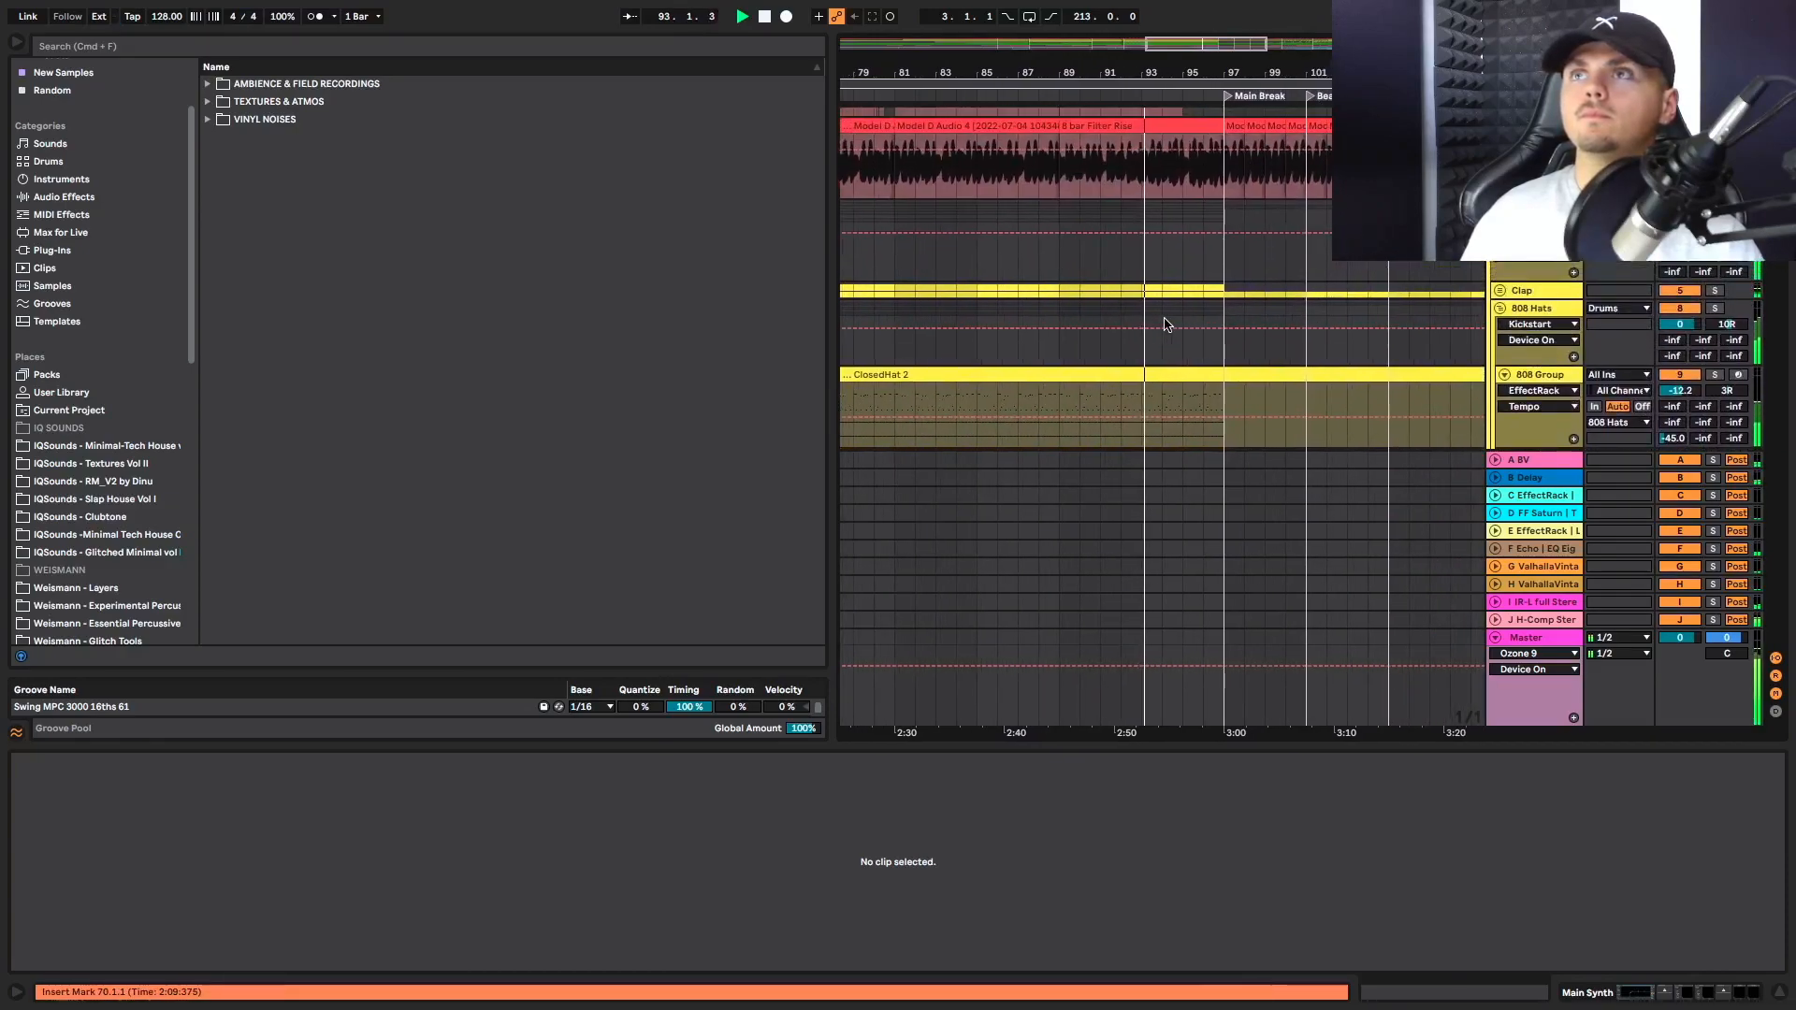
scroll(1157, 255, "up", 4)
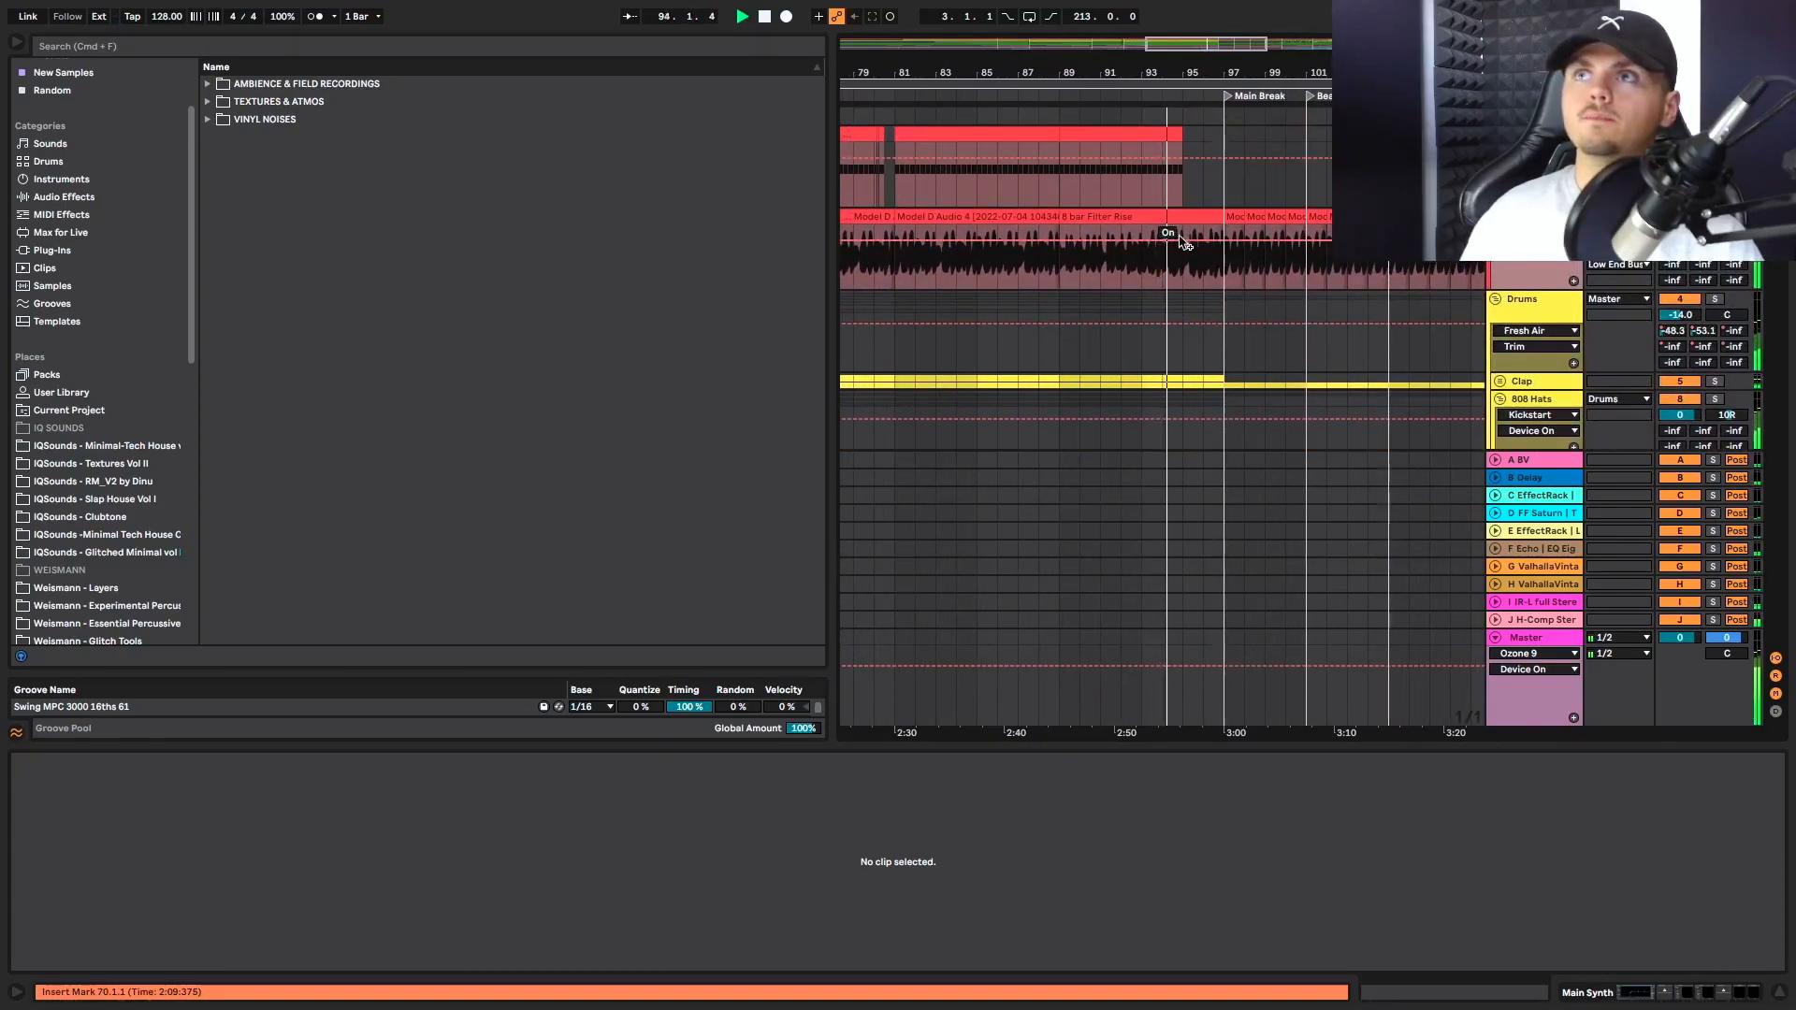
scroll(1183, 242, "down", 6)
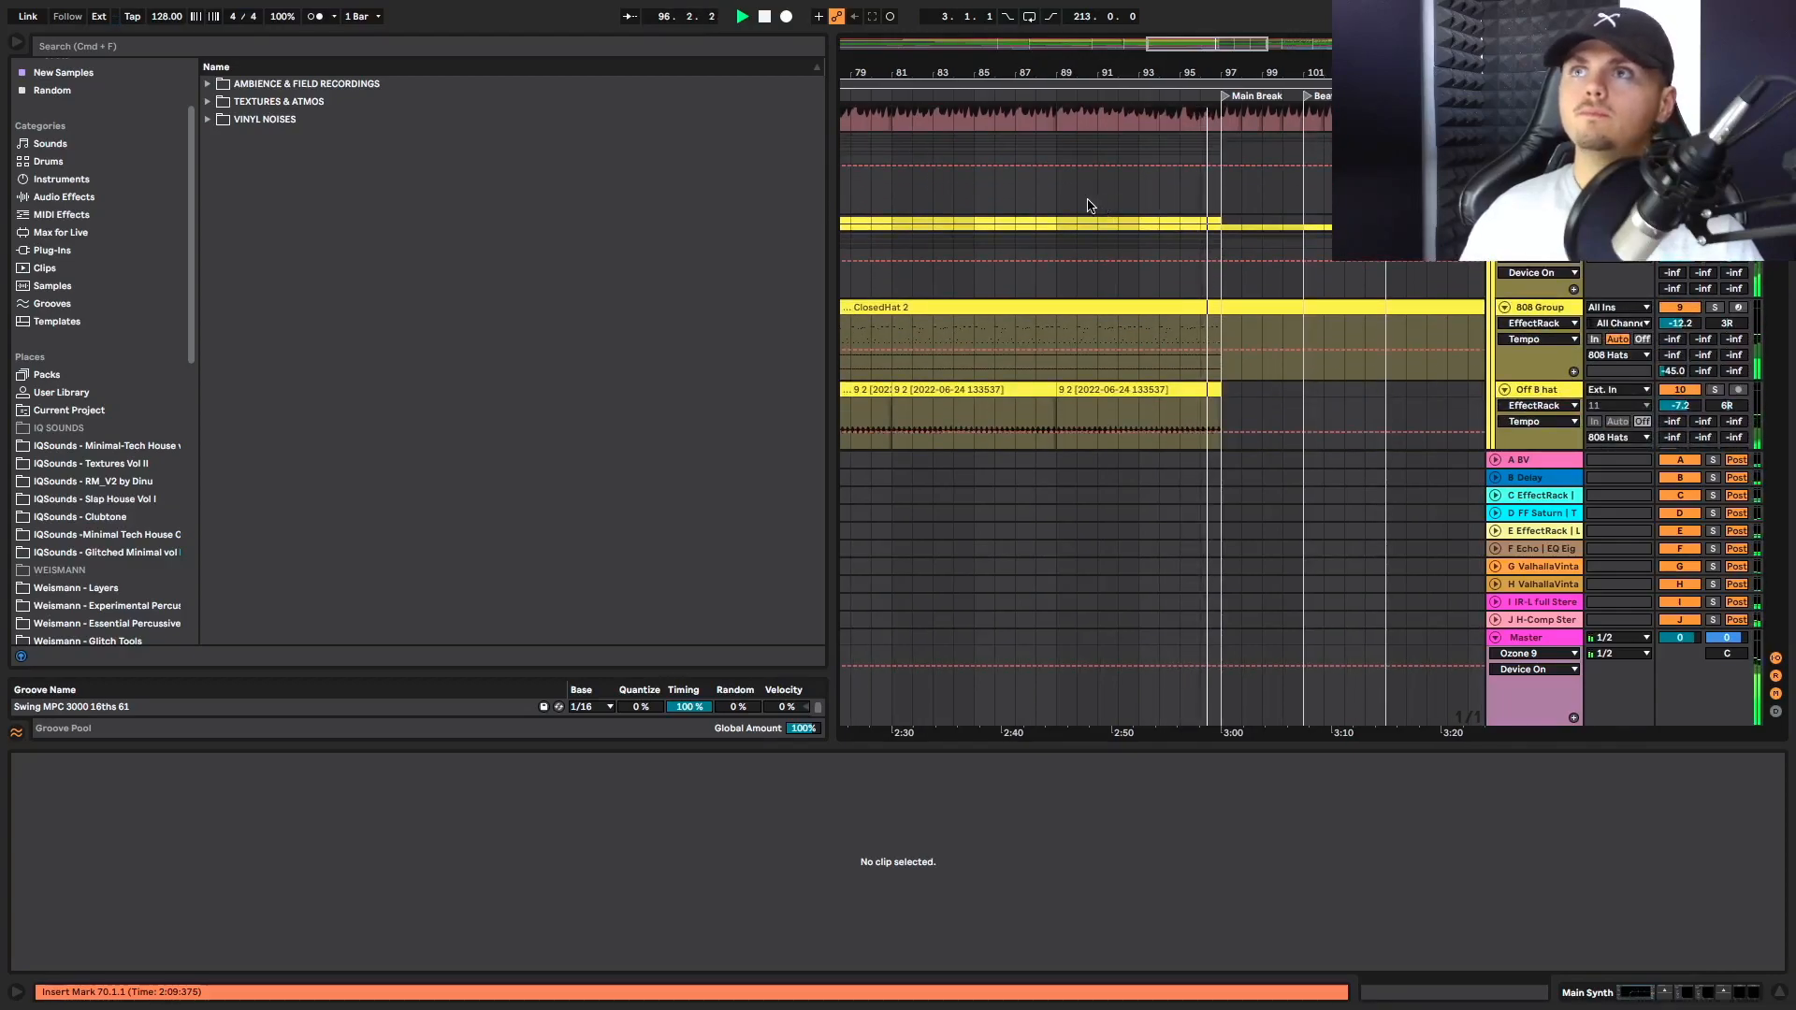
Show the Drums group's filter automation and play it from bars 92 and 96 into Main Break
left_click(1113, 196)
key("space")
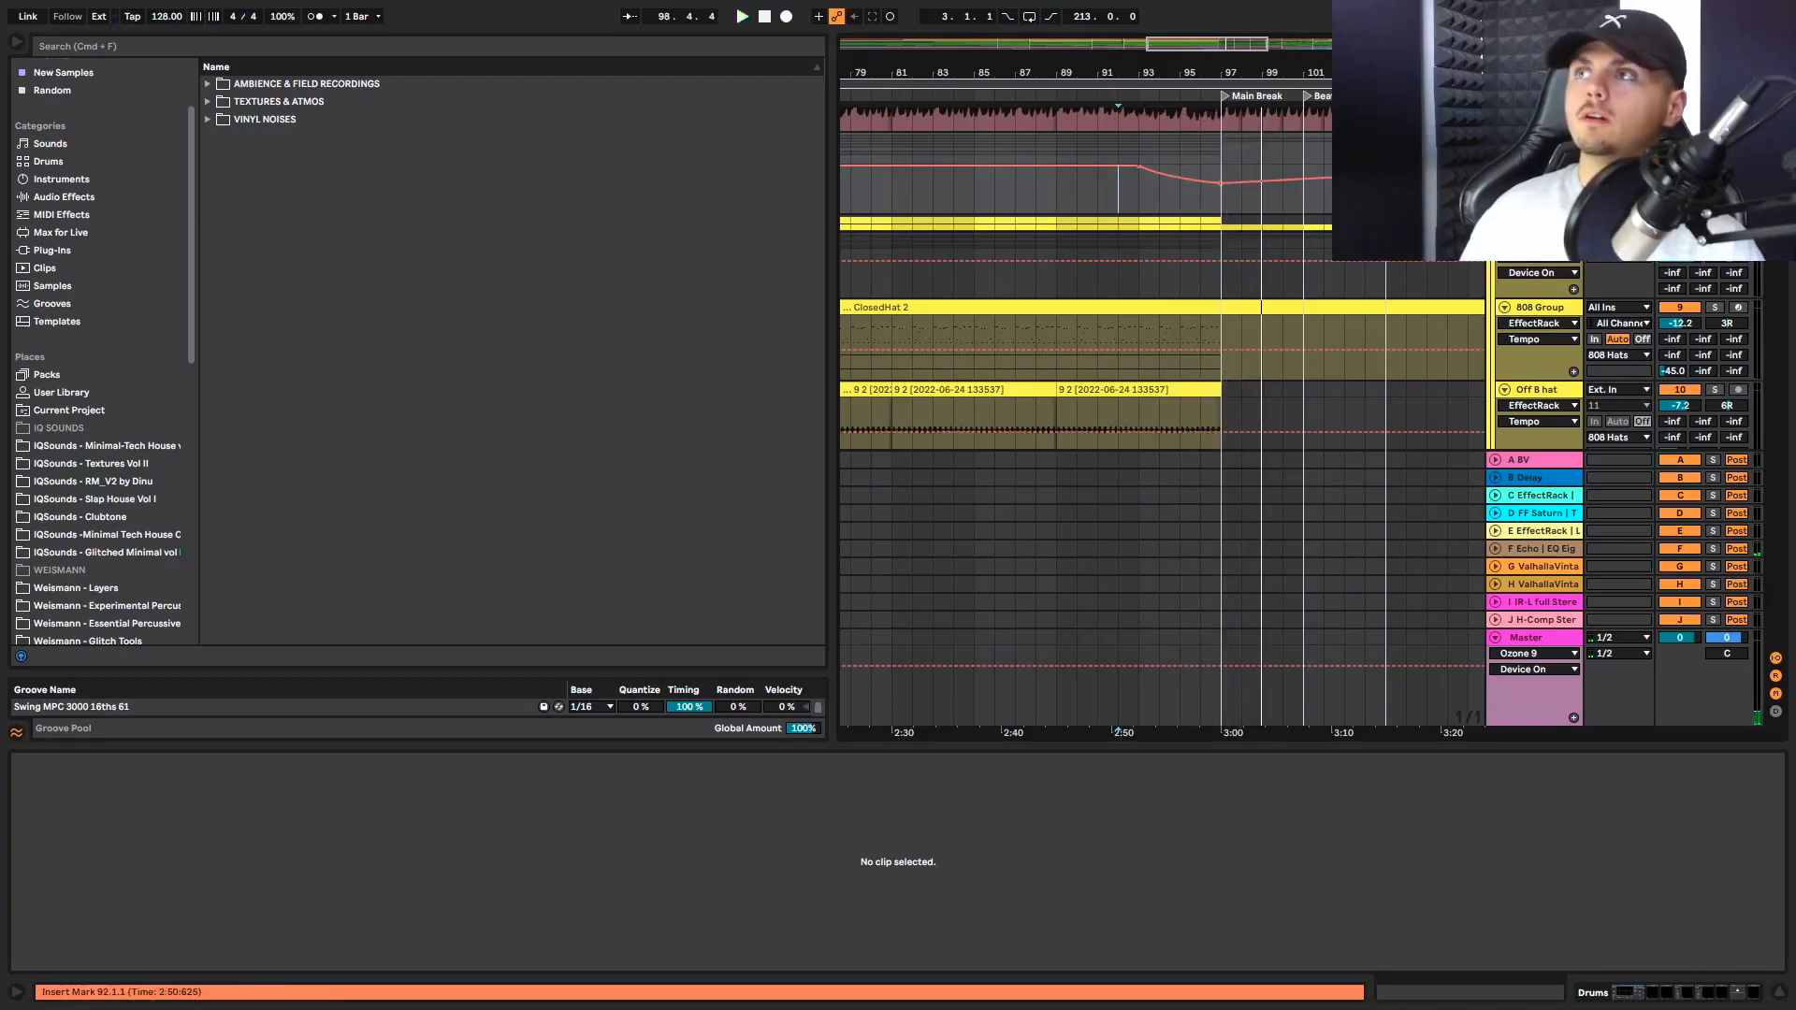
key("space")
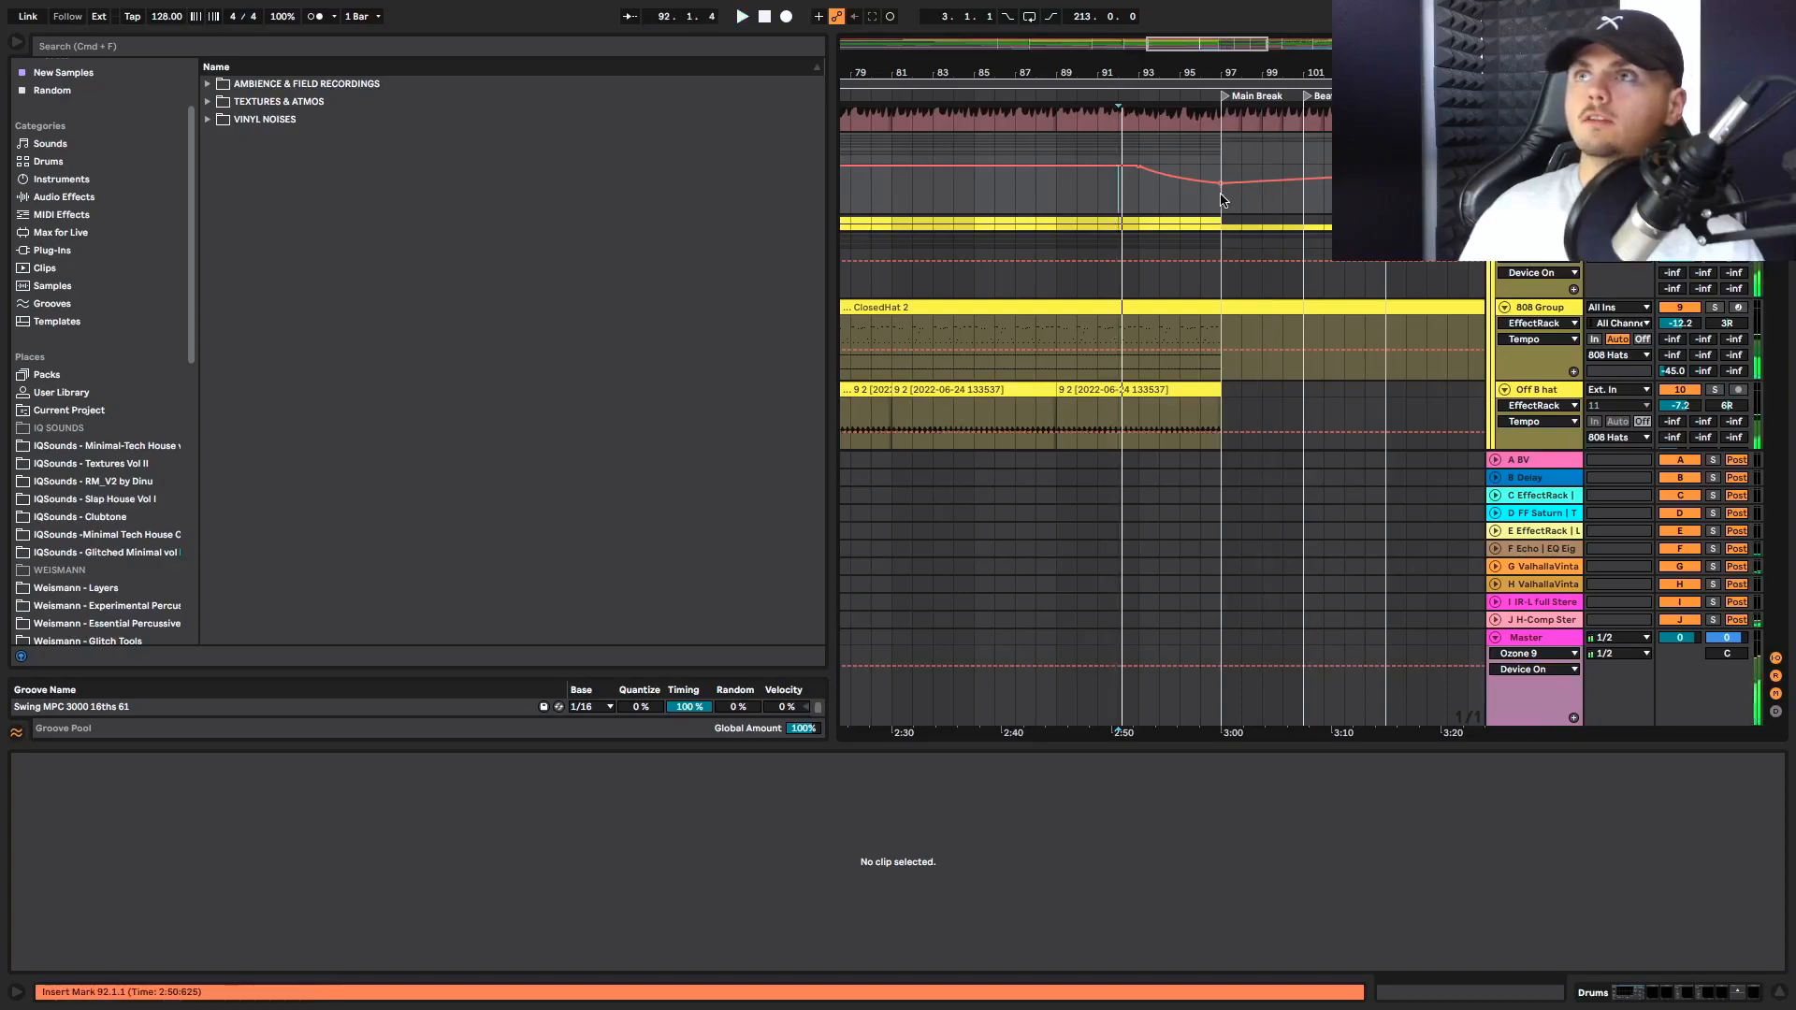
left_click(1212, 185)
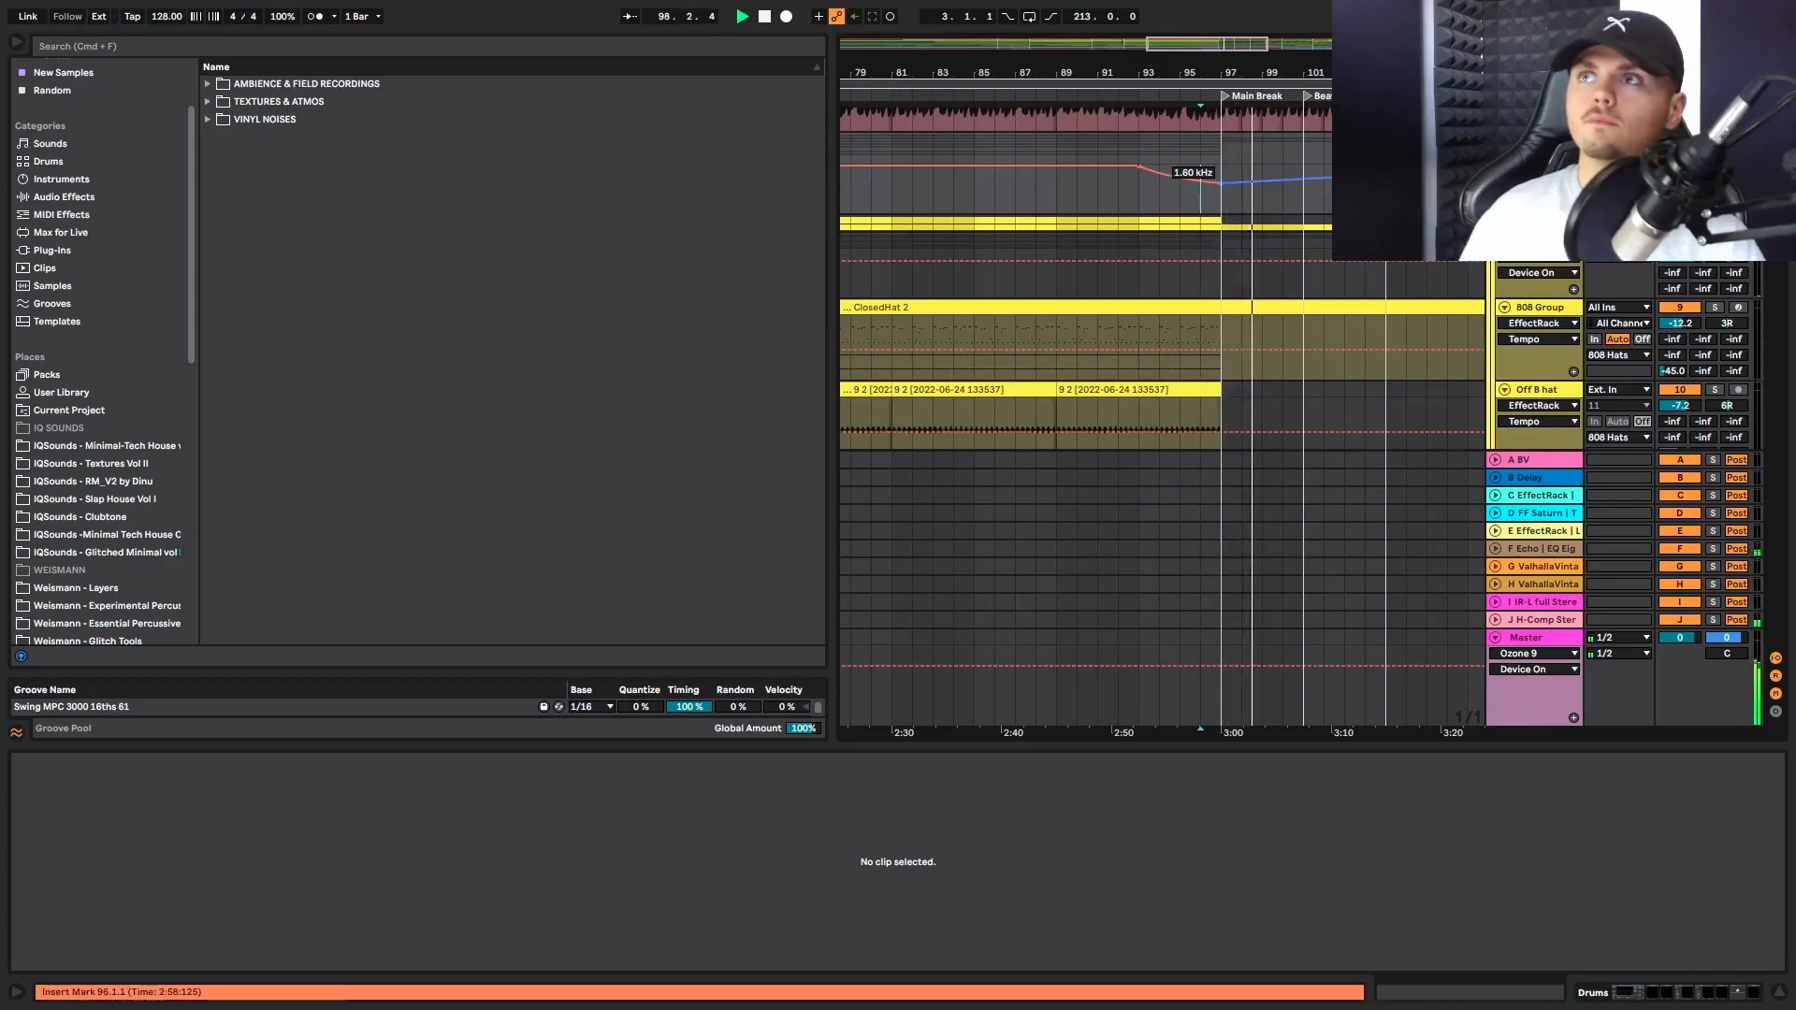
Play the end of the Main Vox acapella into Main Break, showing its automation, and check the texture and SFX tracks
scroll(1160, 355, "down", 2)
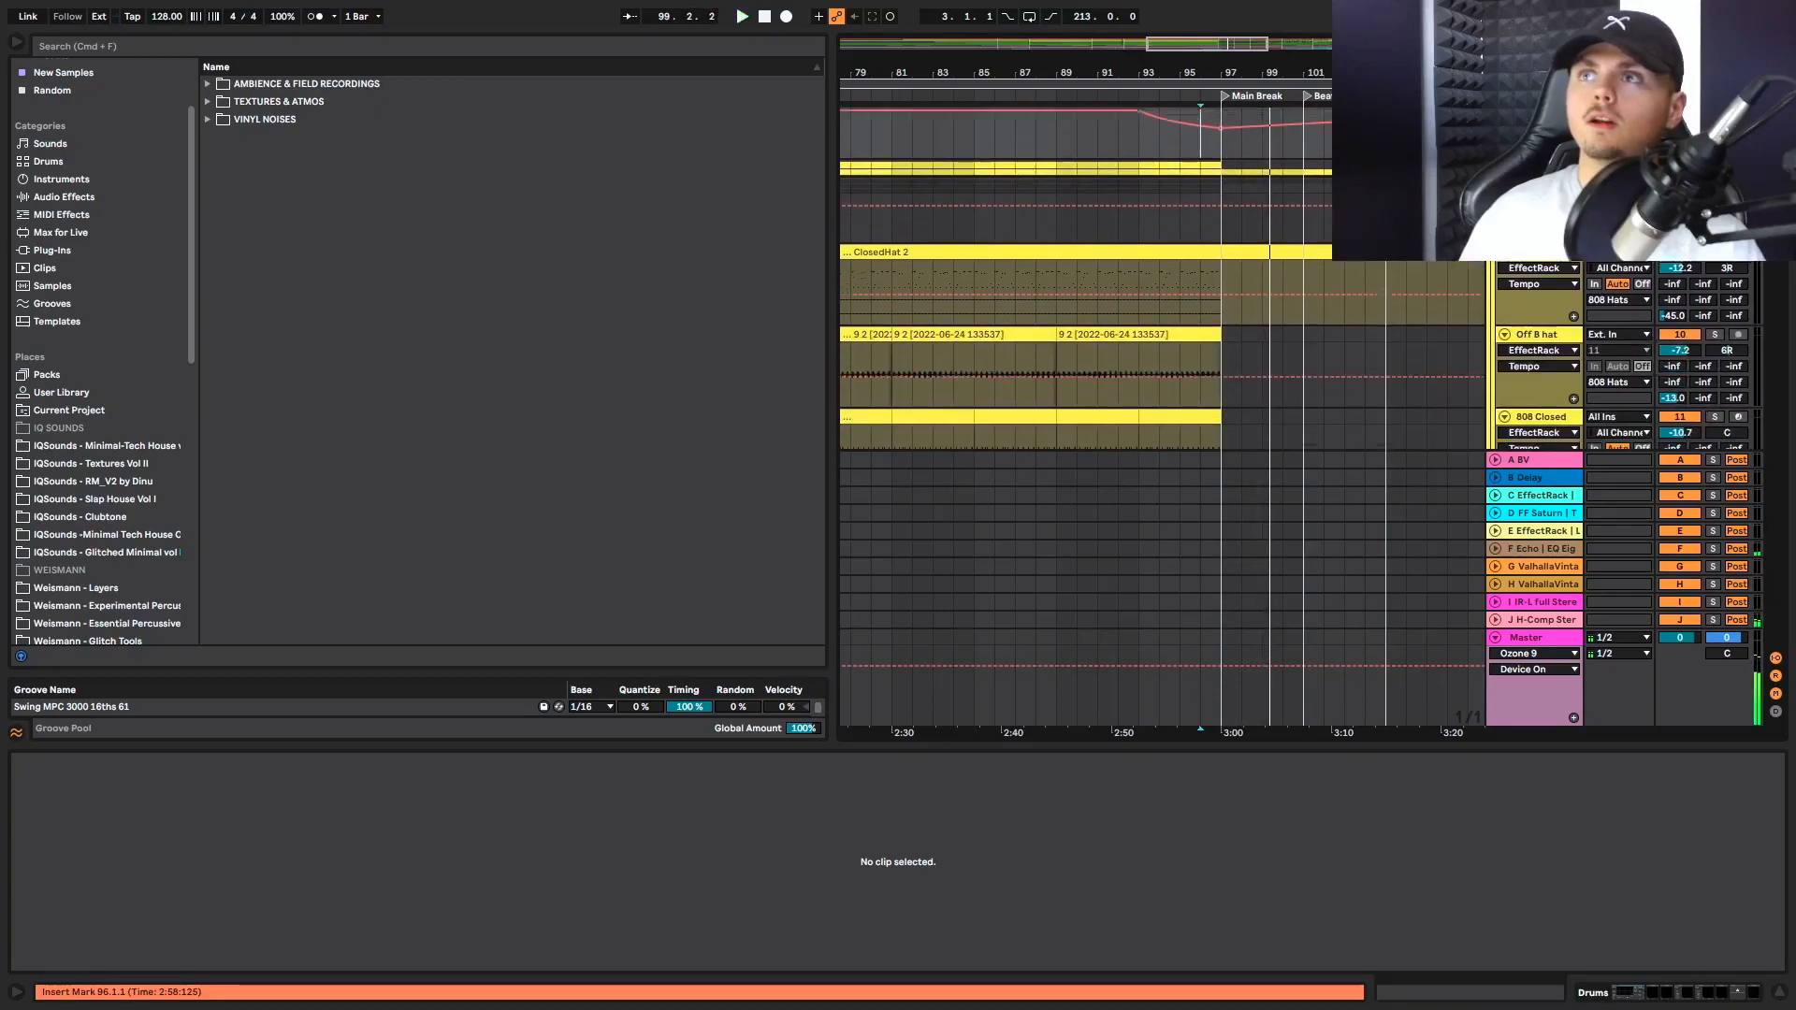
scroll(1271, 163, "down", 15)
scroll(1270, 165, "down", 10)
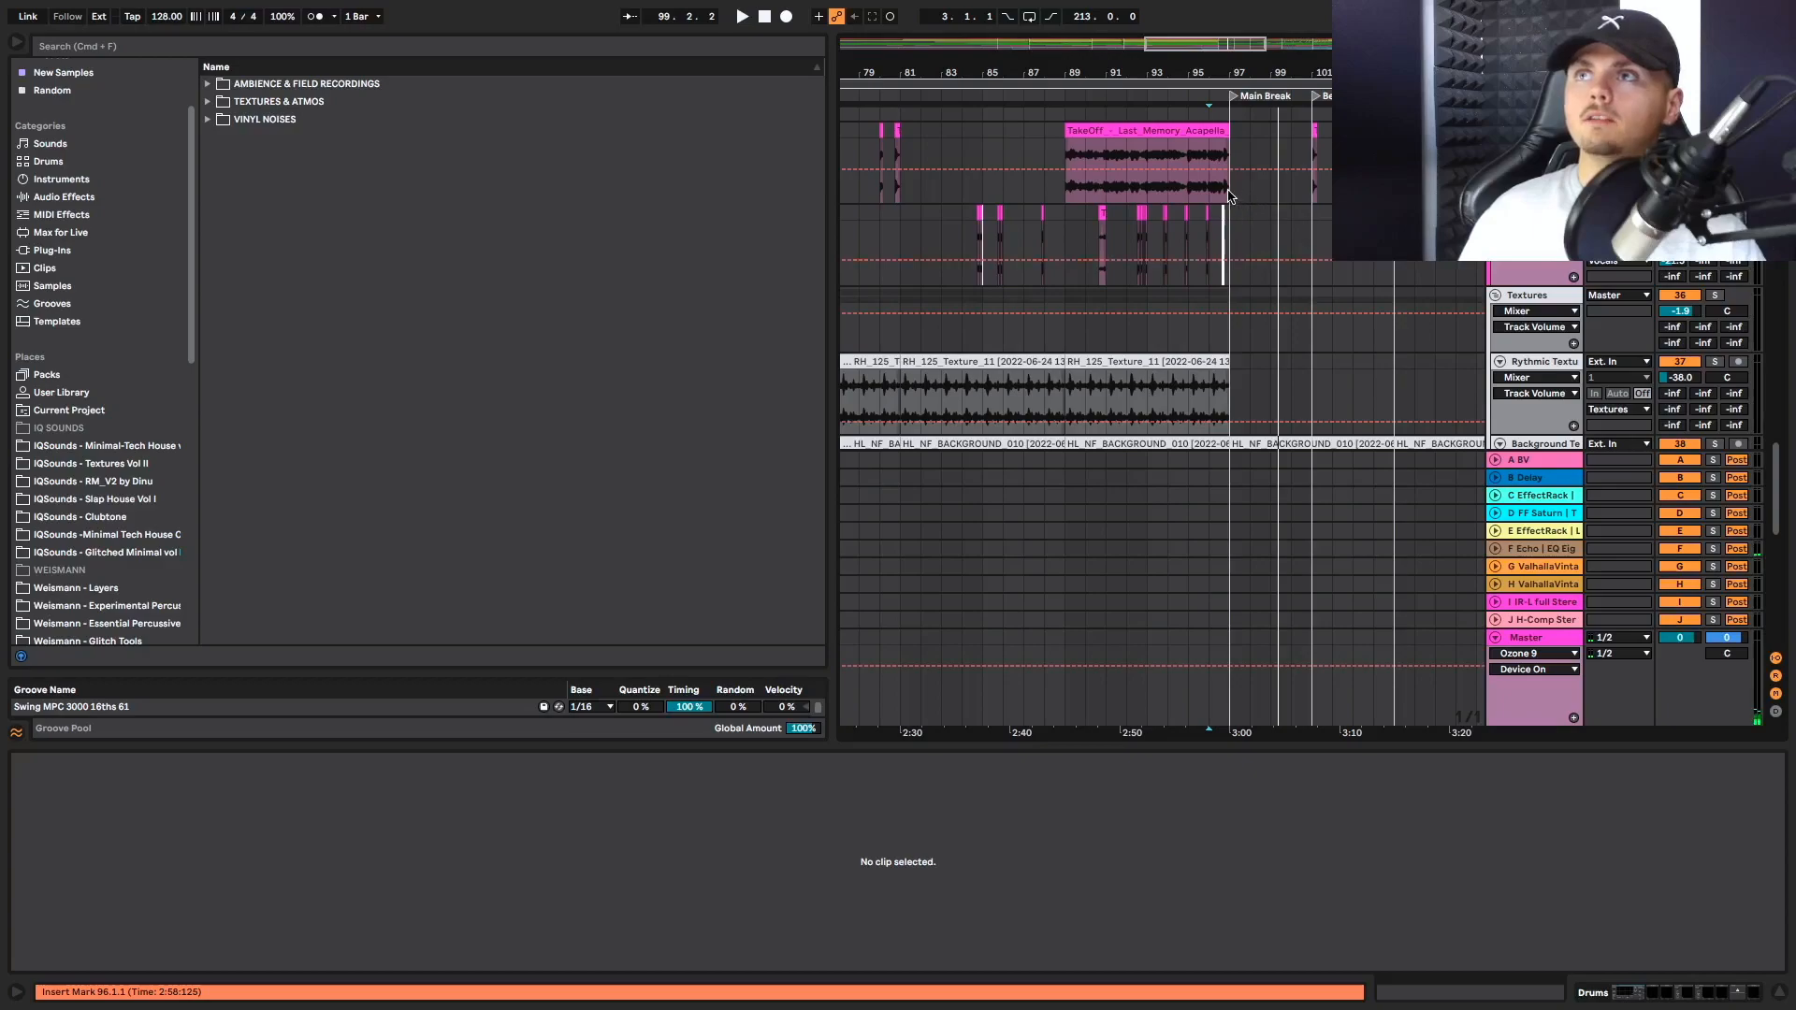
left_click(1229, 197)
key("space")
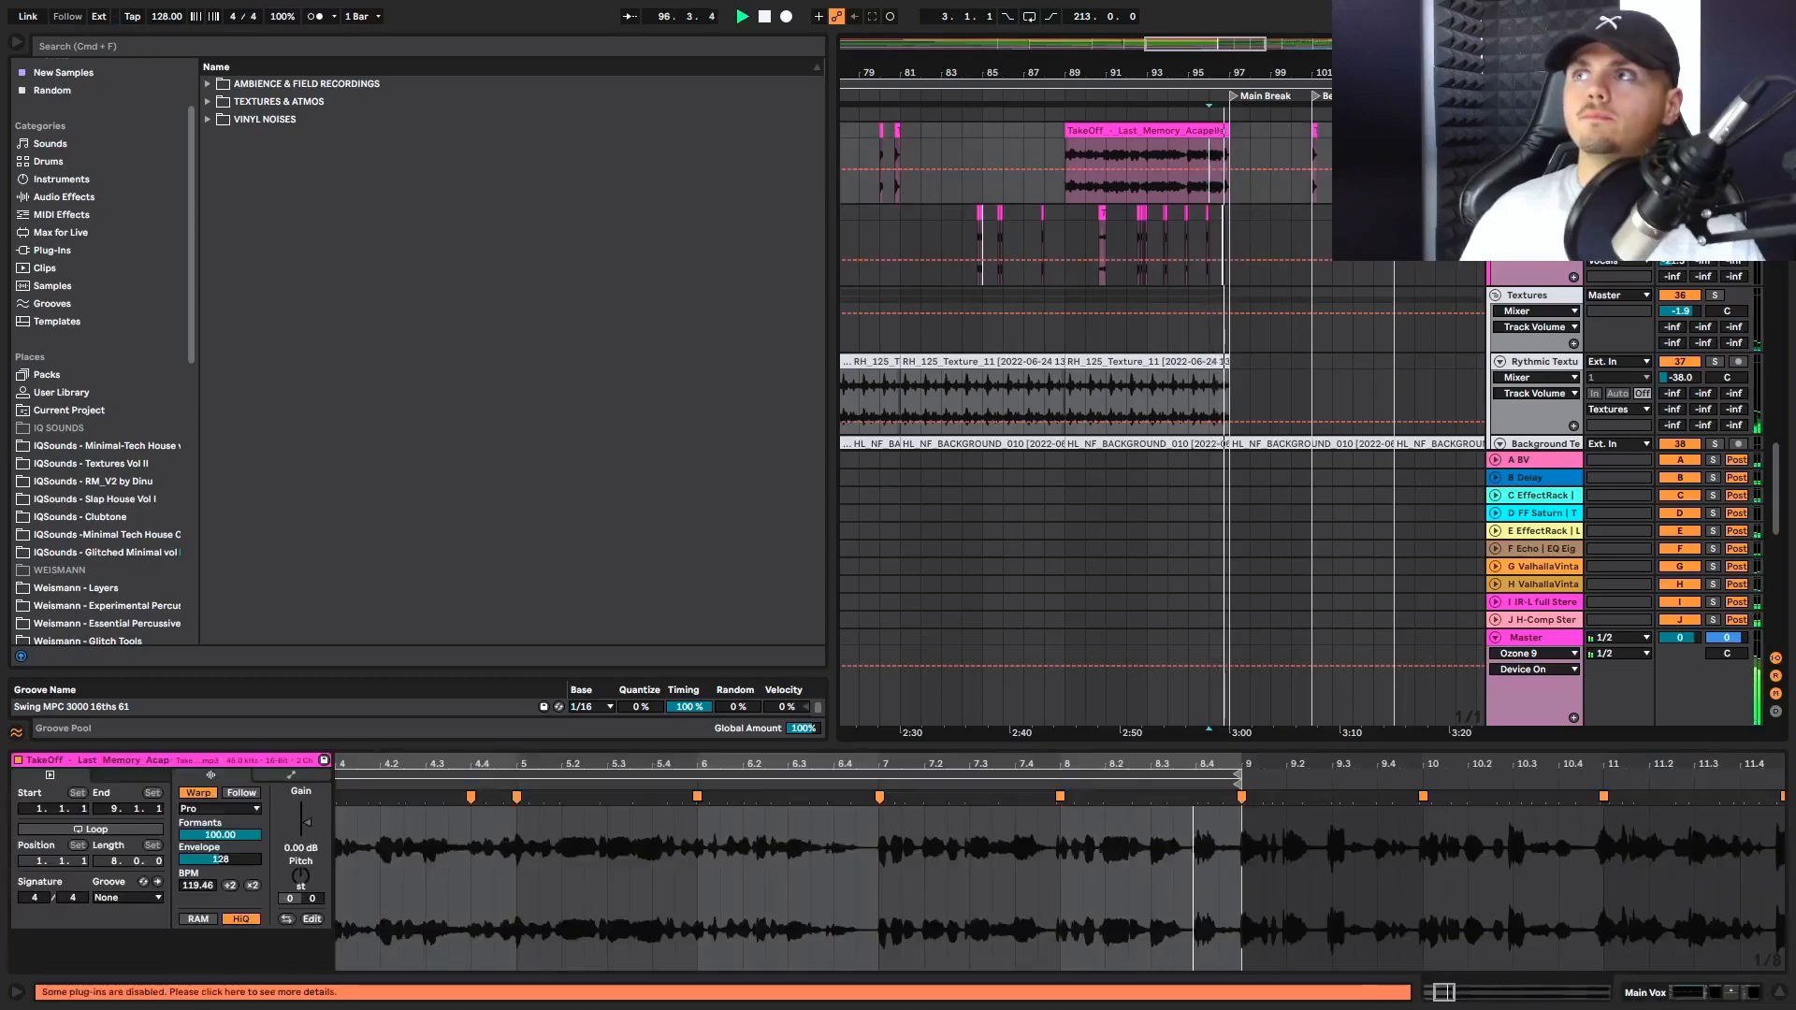
left_click(1735, 178)
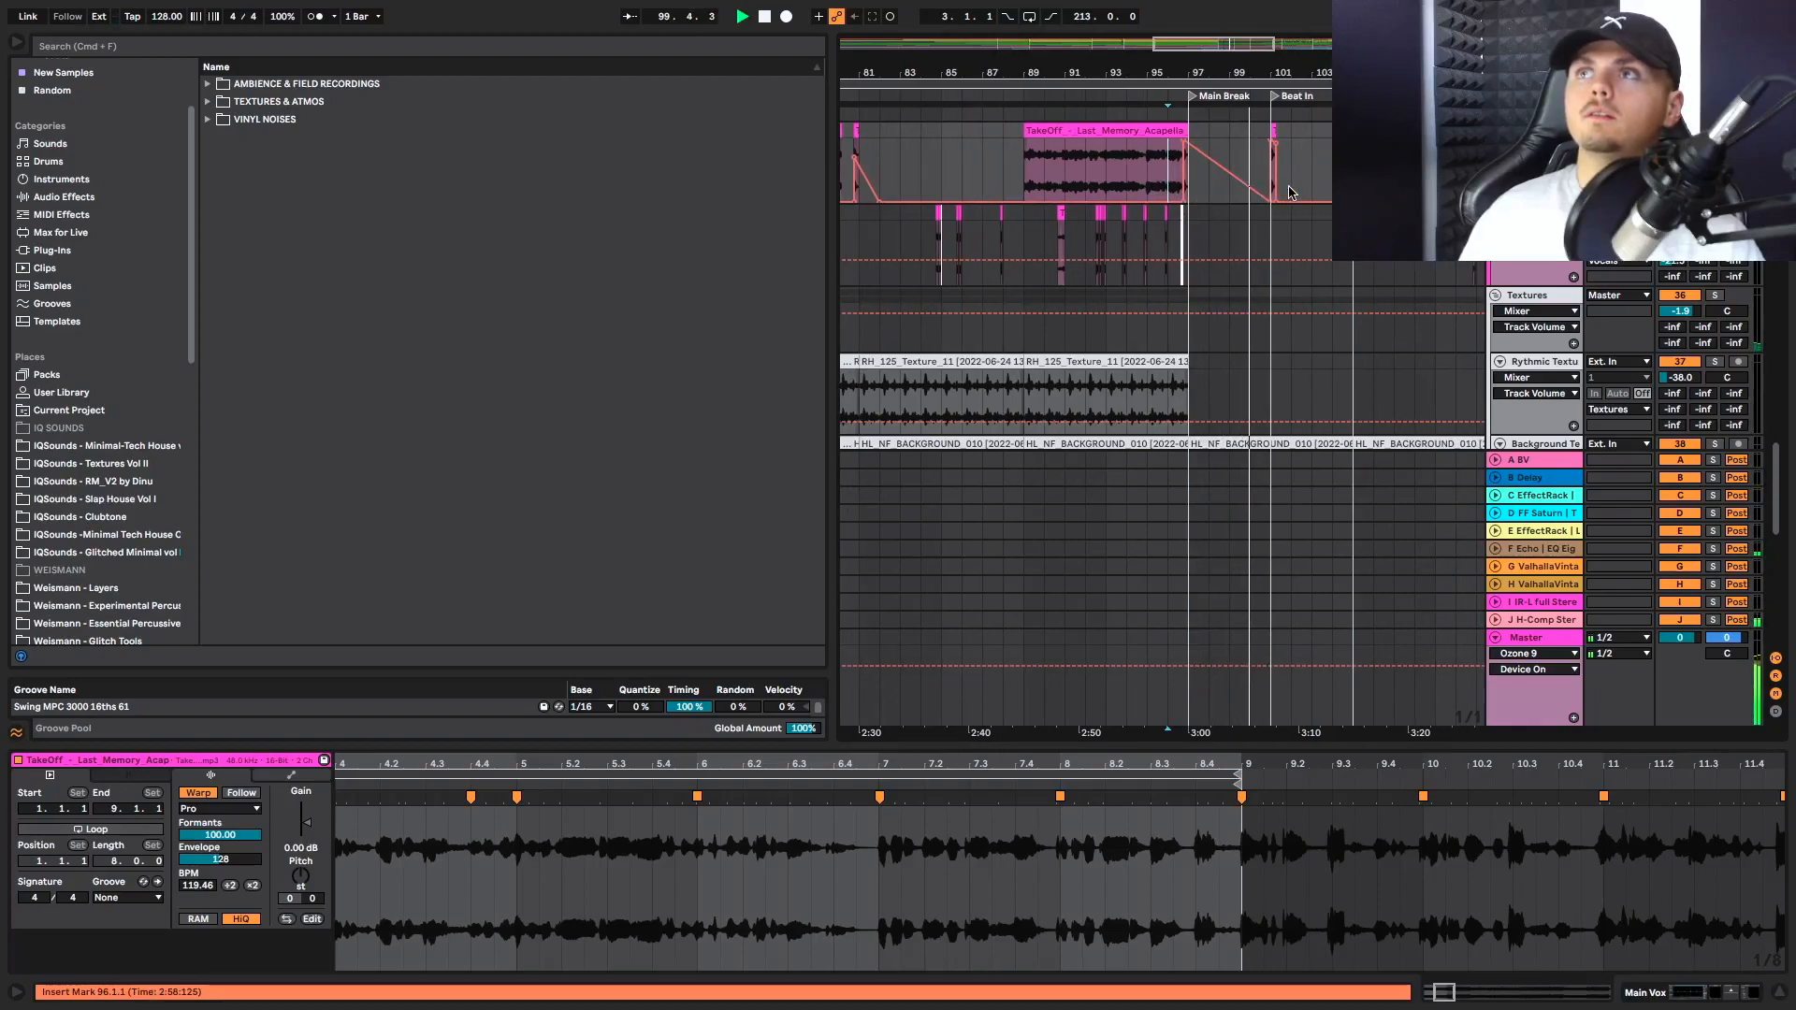
scroll(1235, 281, "down", 2)
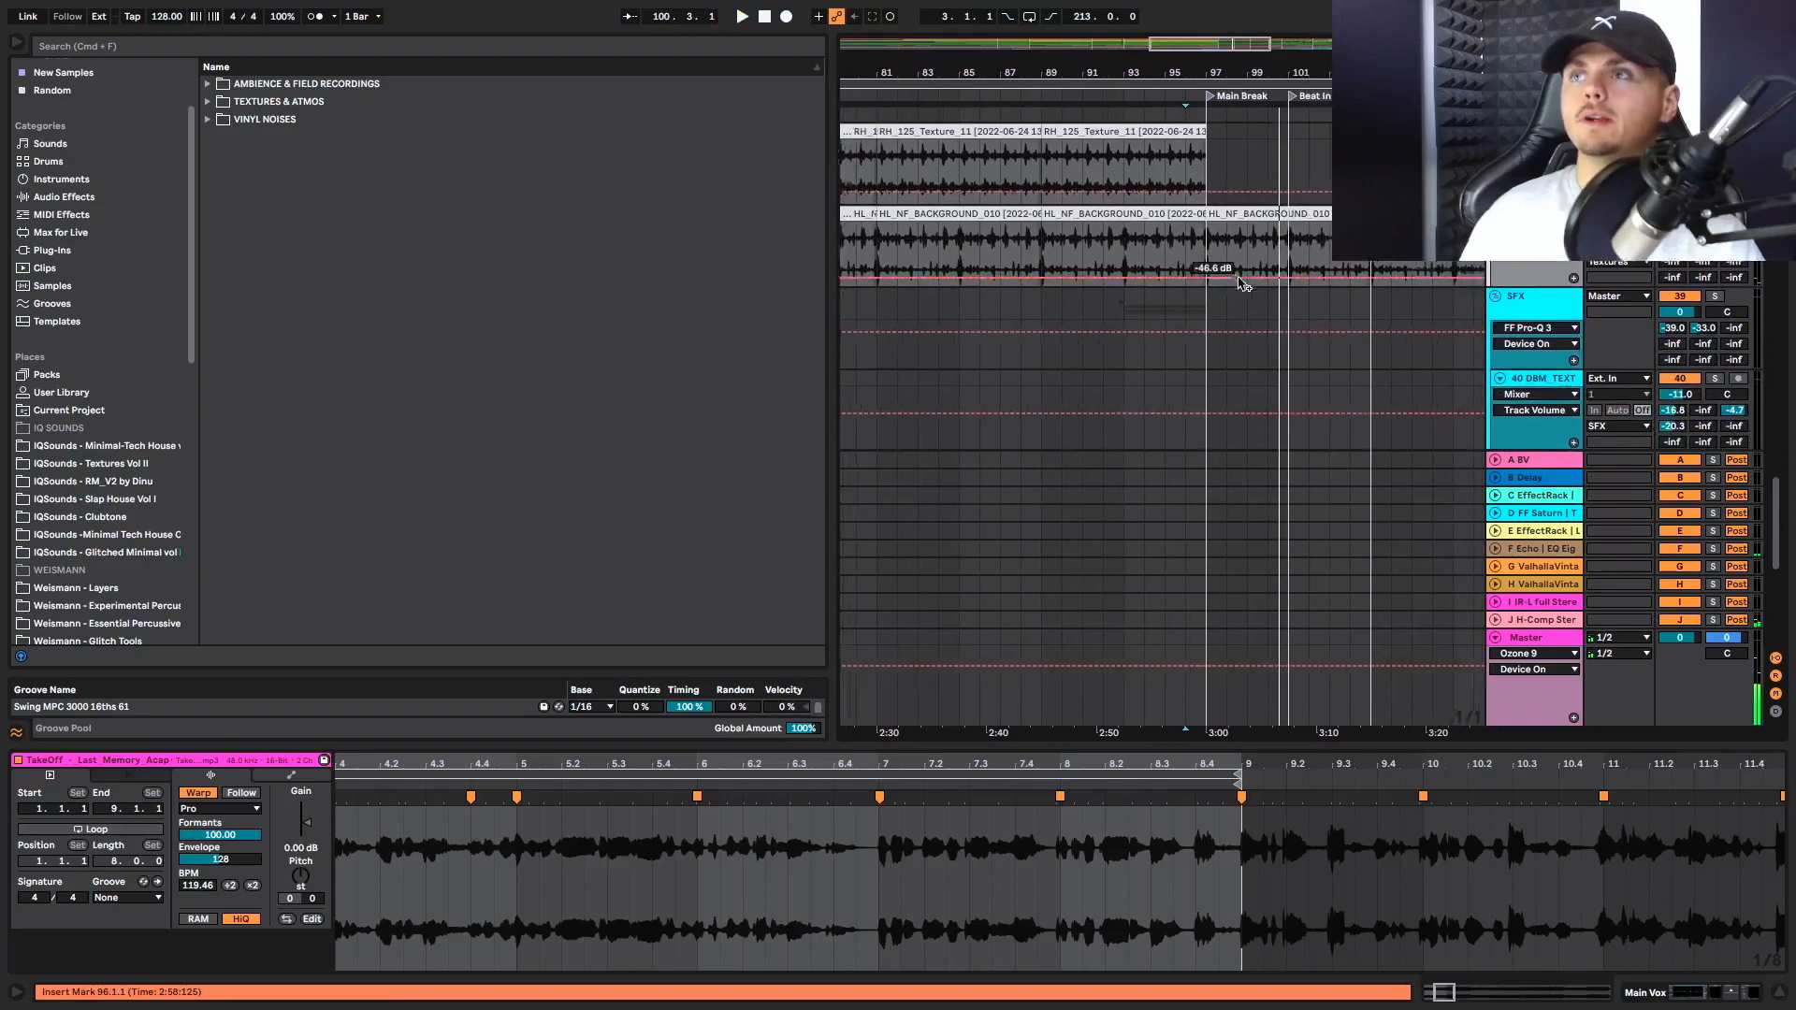
Play the 606 Core Kit clip from bar 97 at the start of Main Break, and place the insert marker at bar 96
scroll(1240, 278, "up", 8)
key("space")
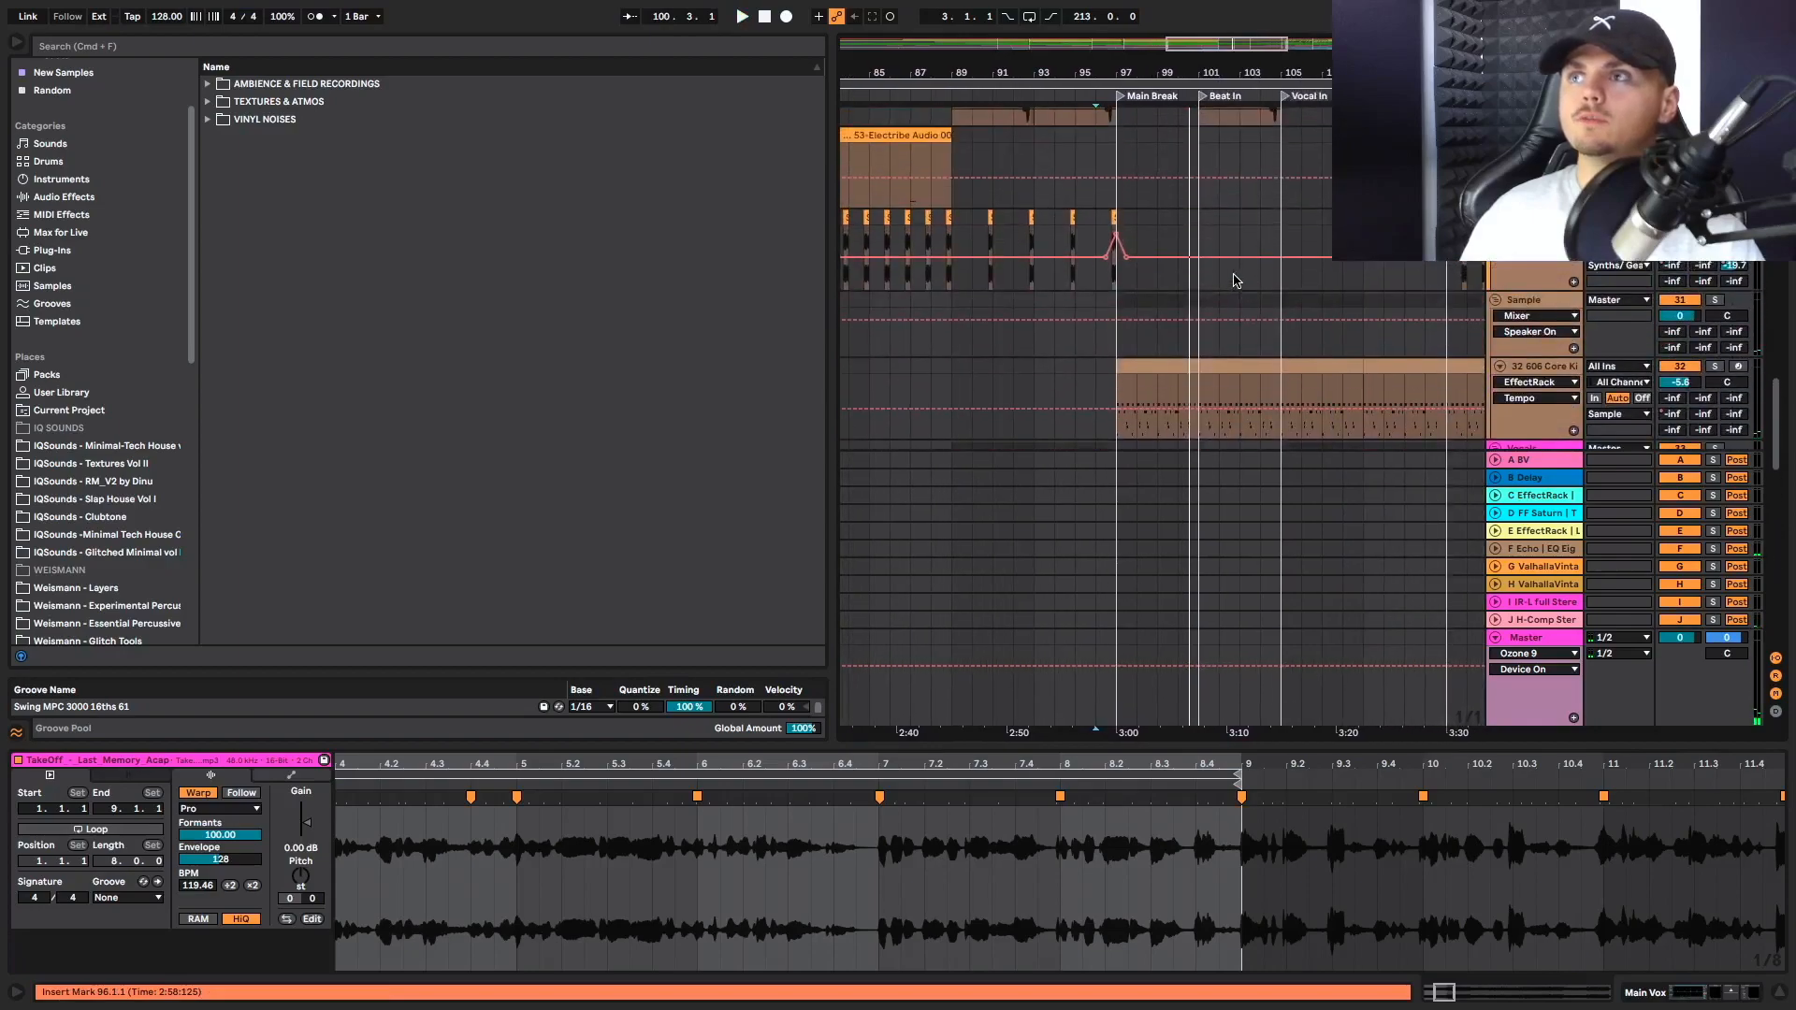
left_click(1113, 371)
key("space")
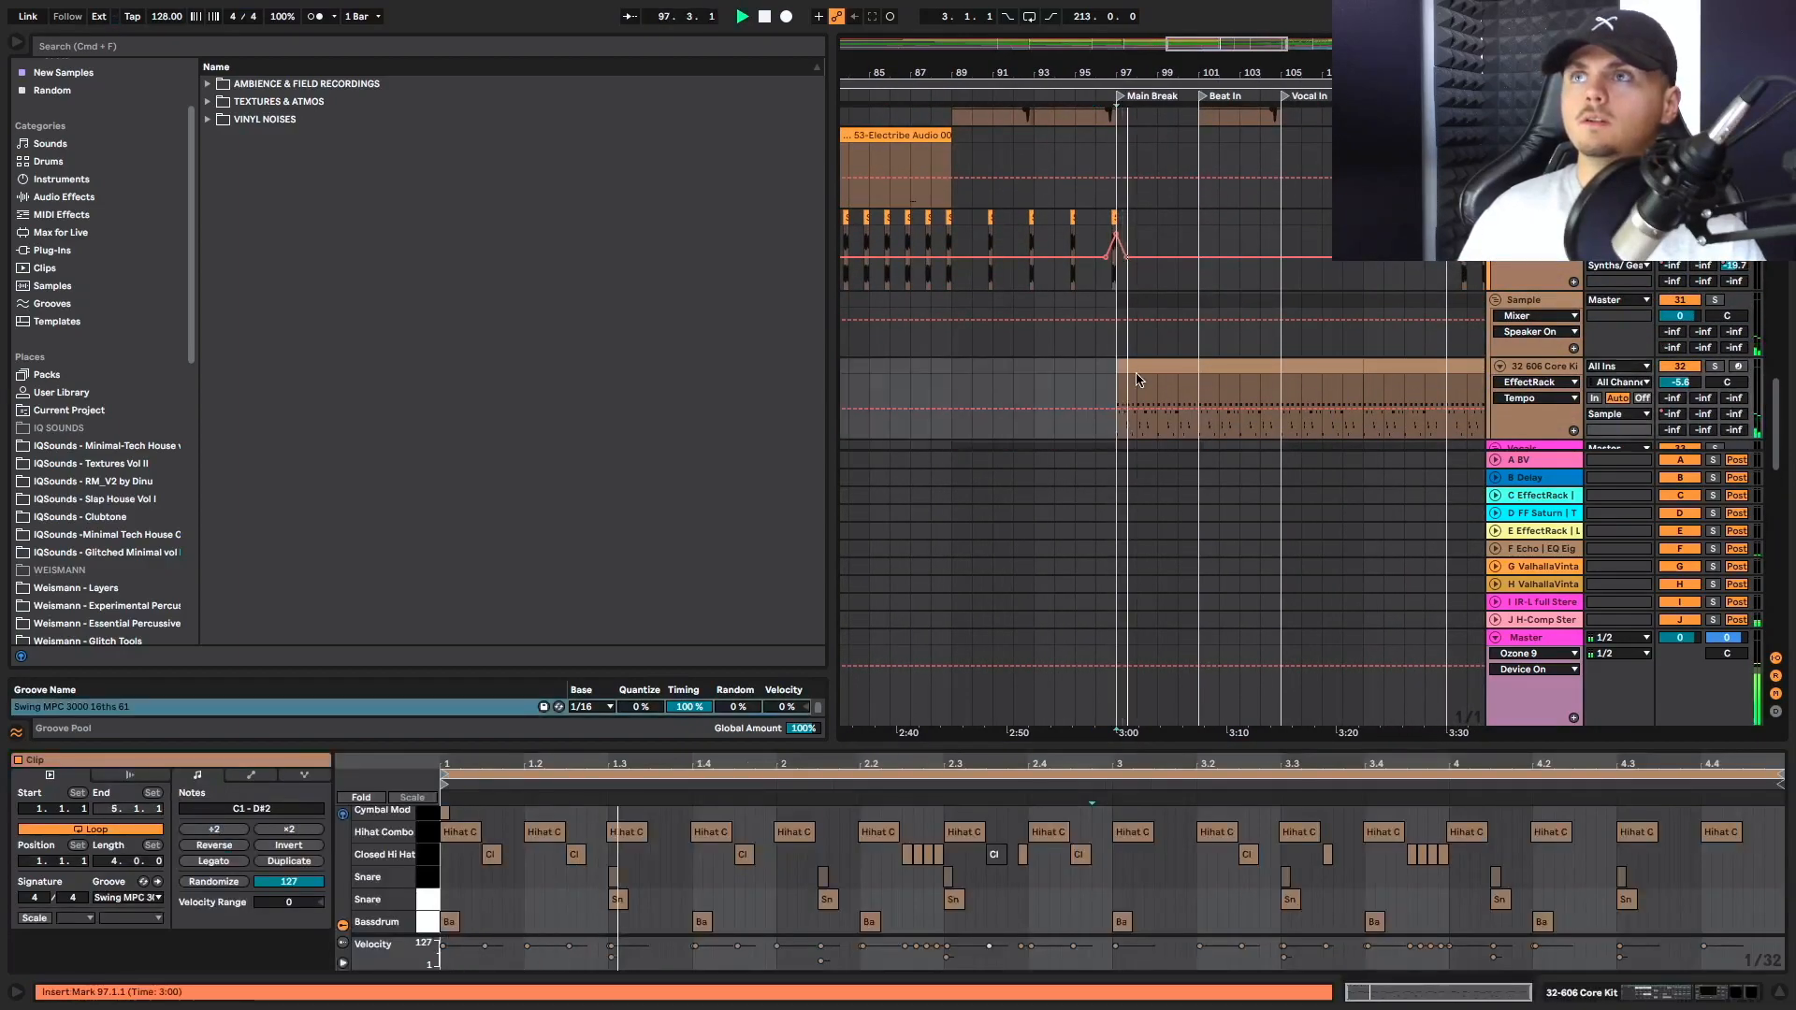
left_click(1097, 371)
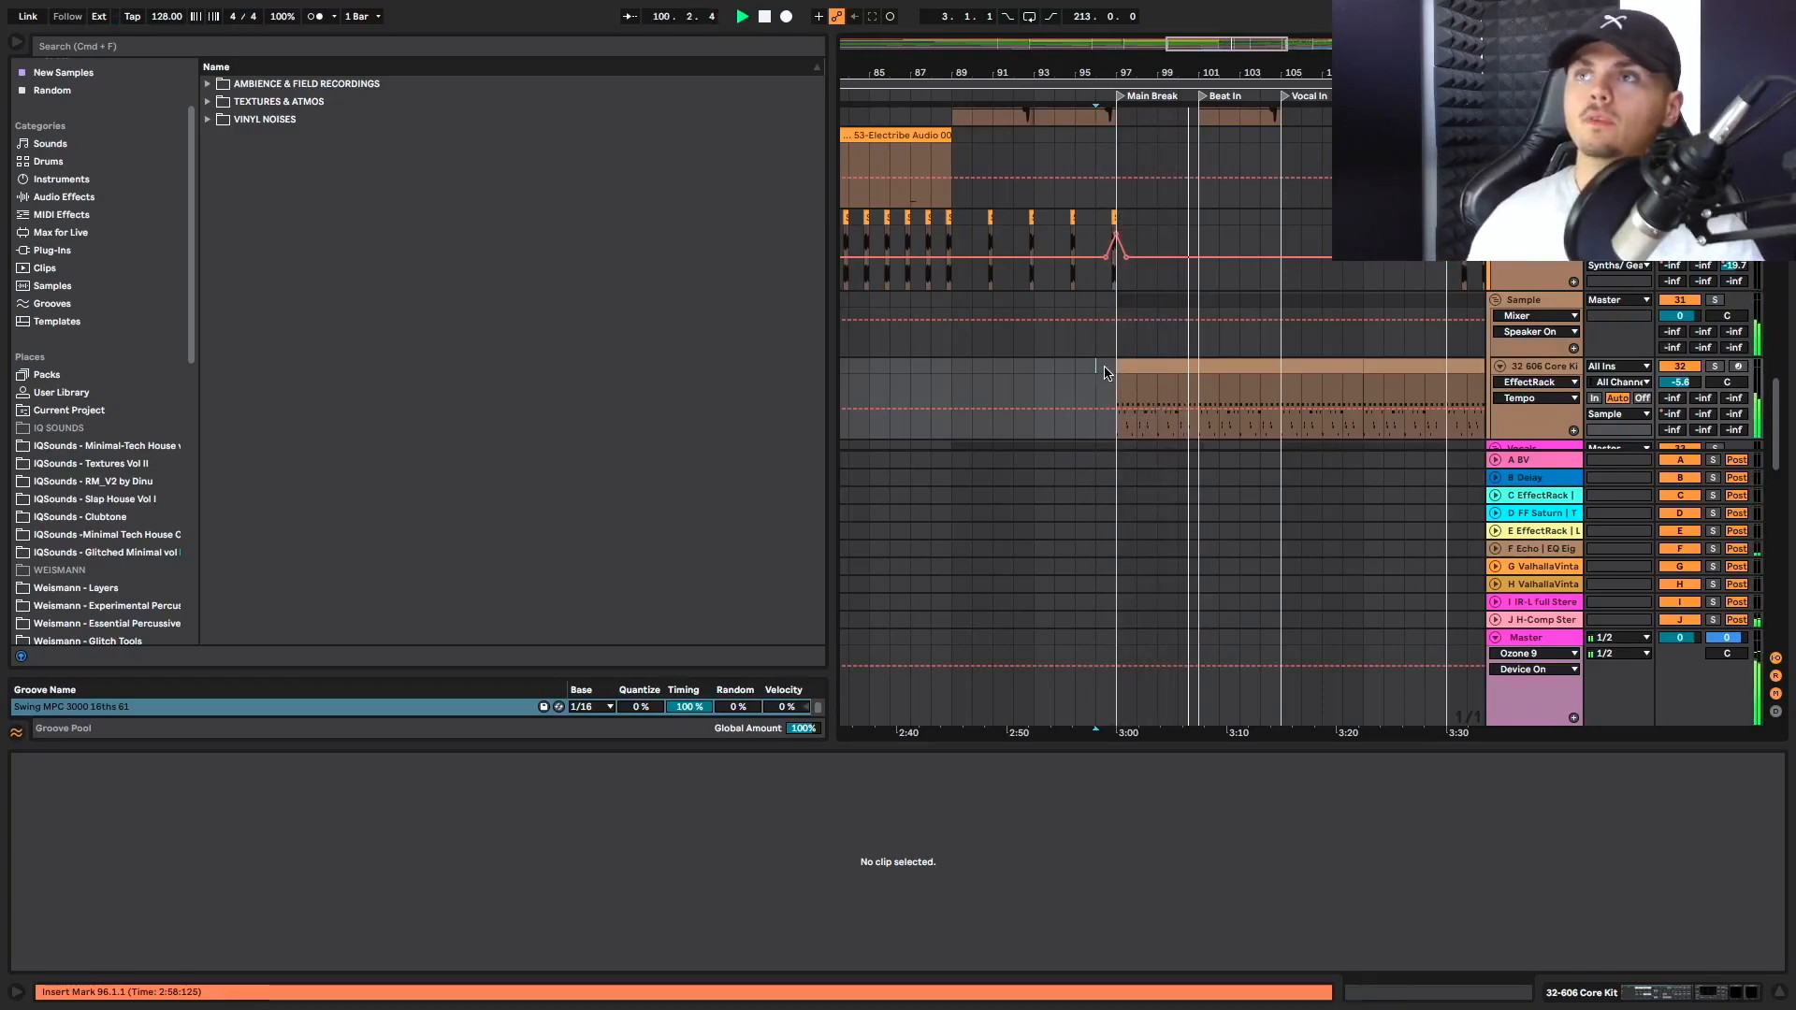
Check the synth, percussion and drum tracks around Main Break, and open the Bass clip at bar 97
scroll(1104, 372, "up", 5)
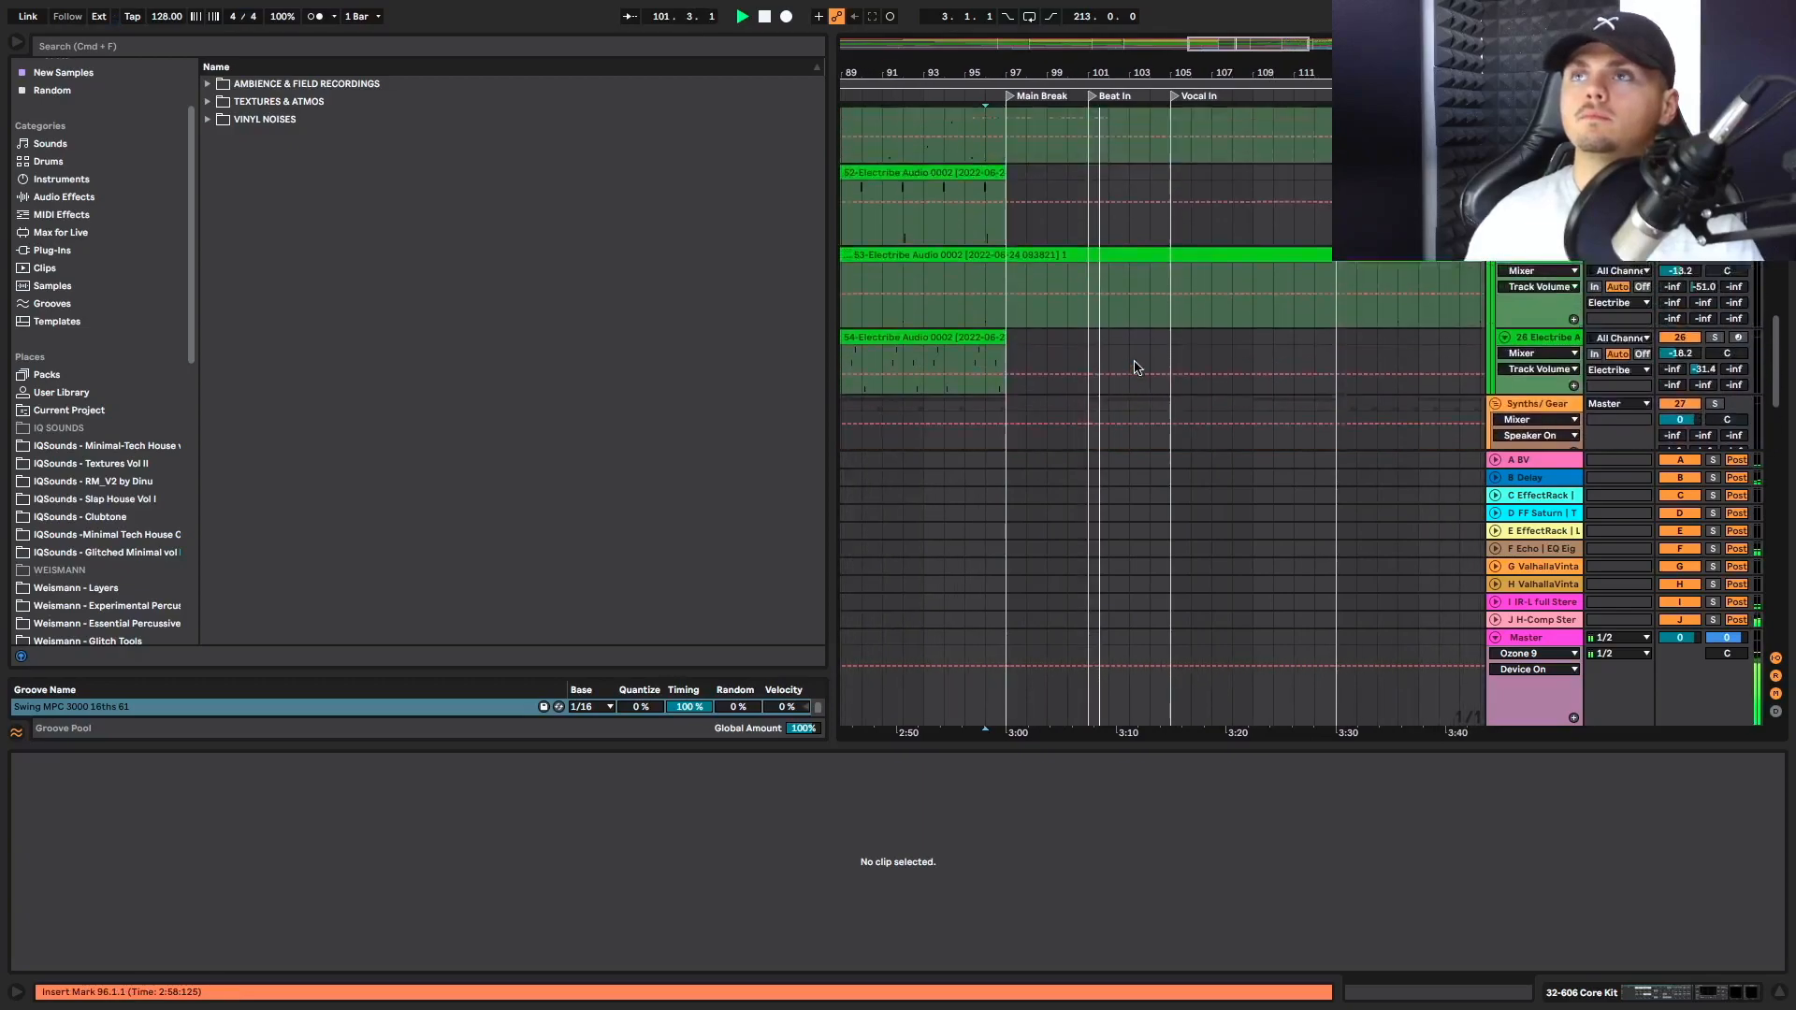
scroll(1134, 367, "up", 8)
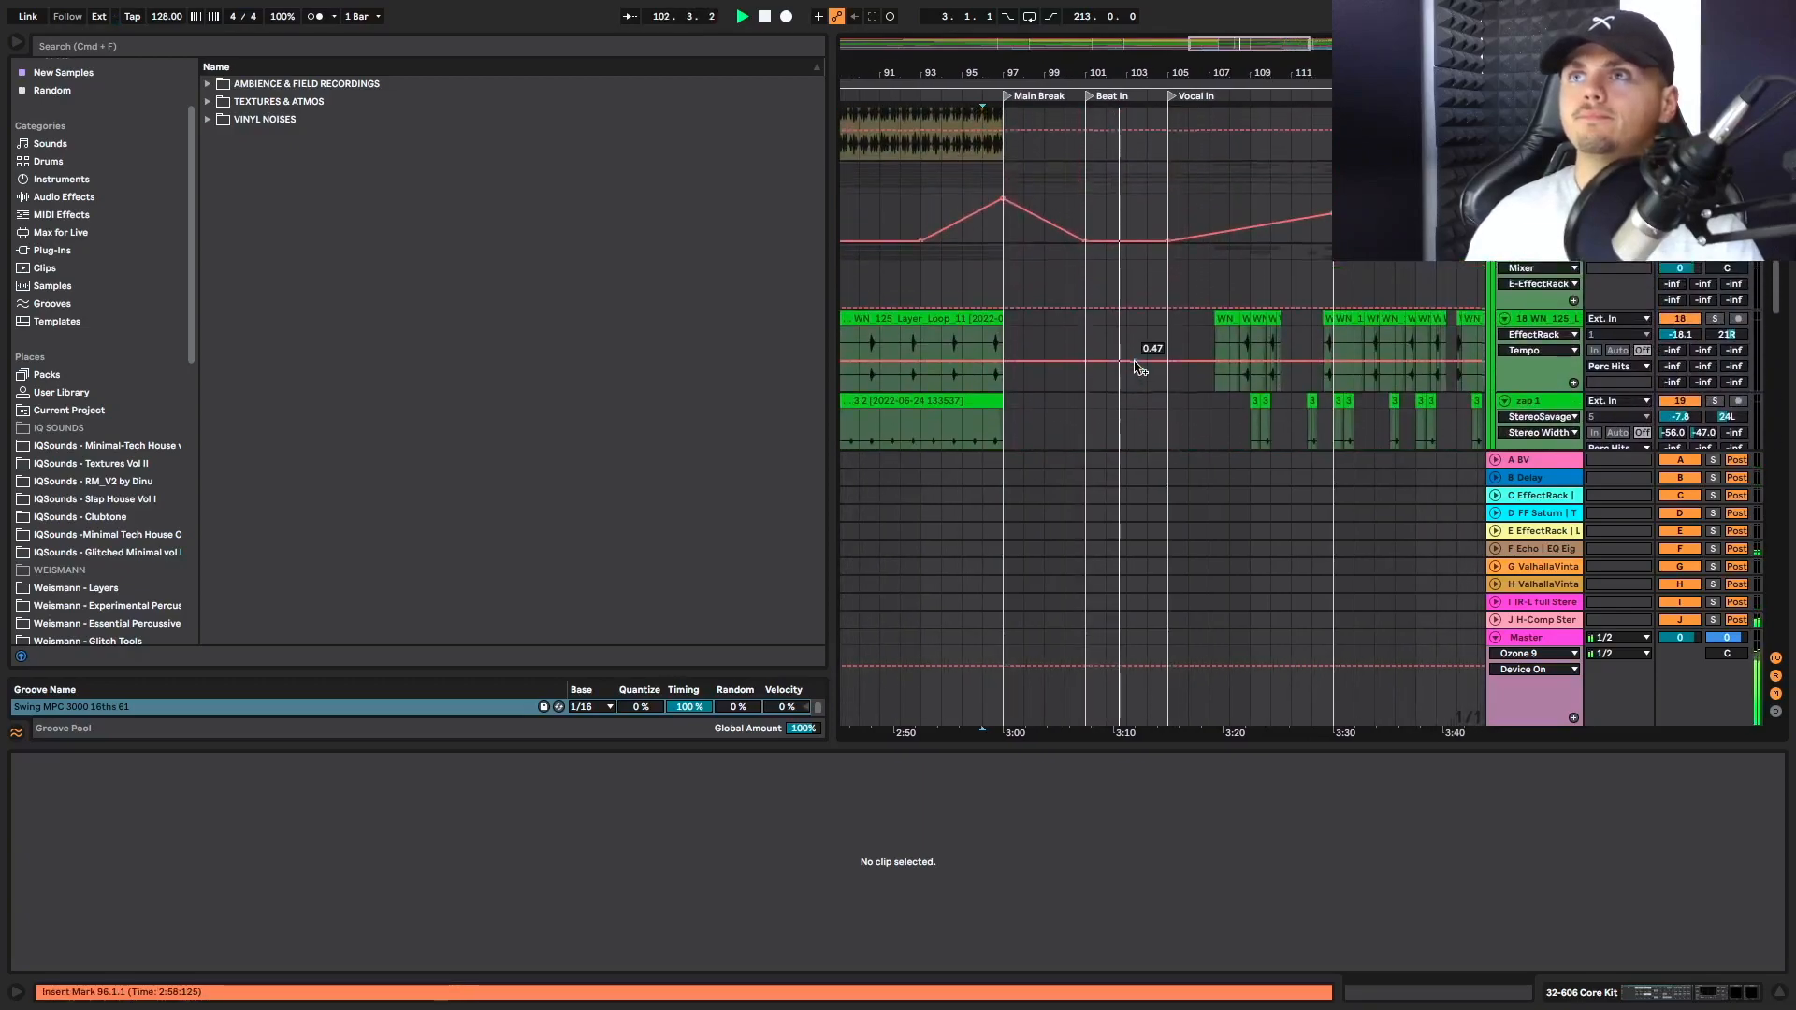
scroll(1135, 367, "up", 10)
scroll(1135, 368, "up", 8)
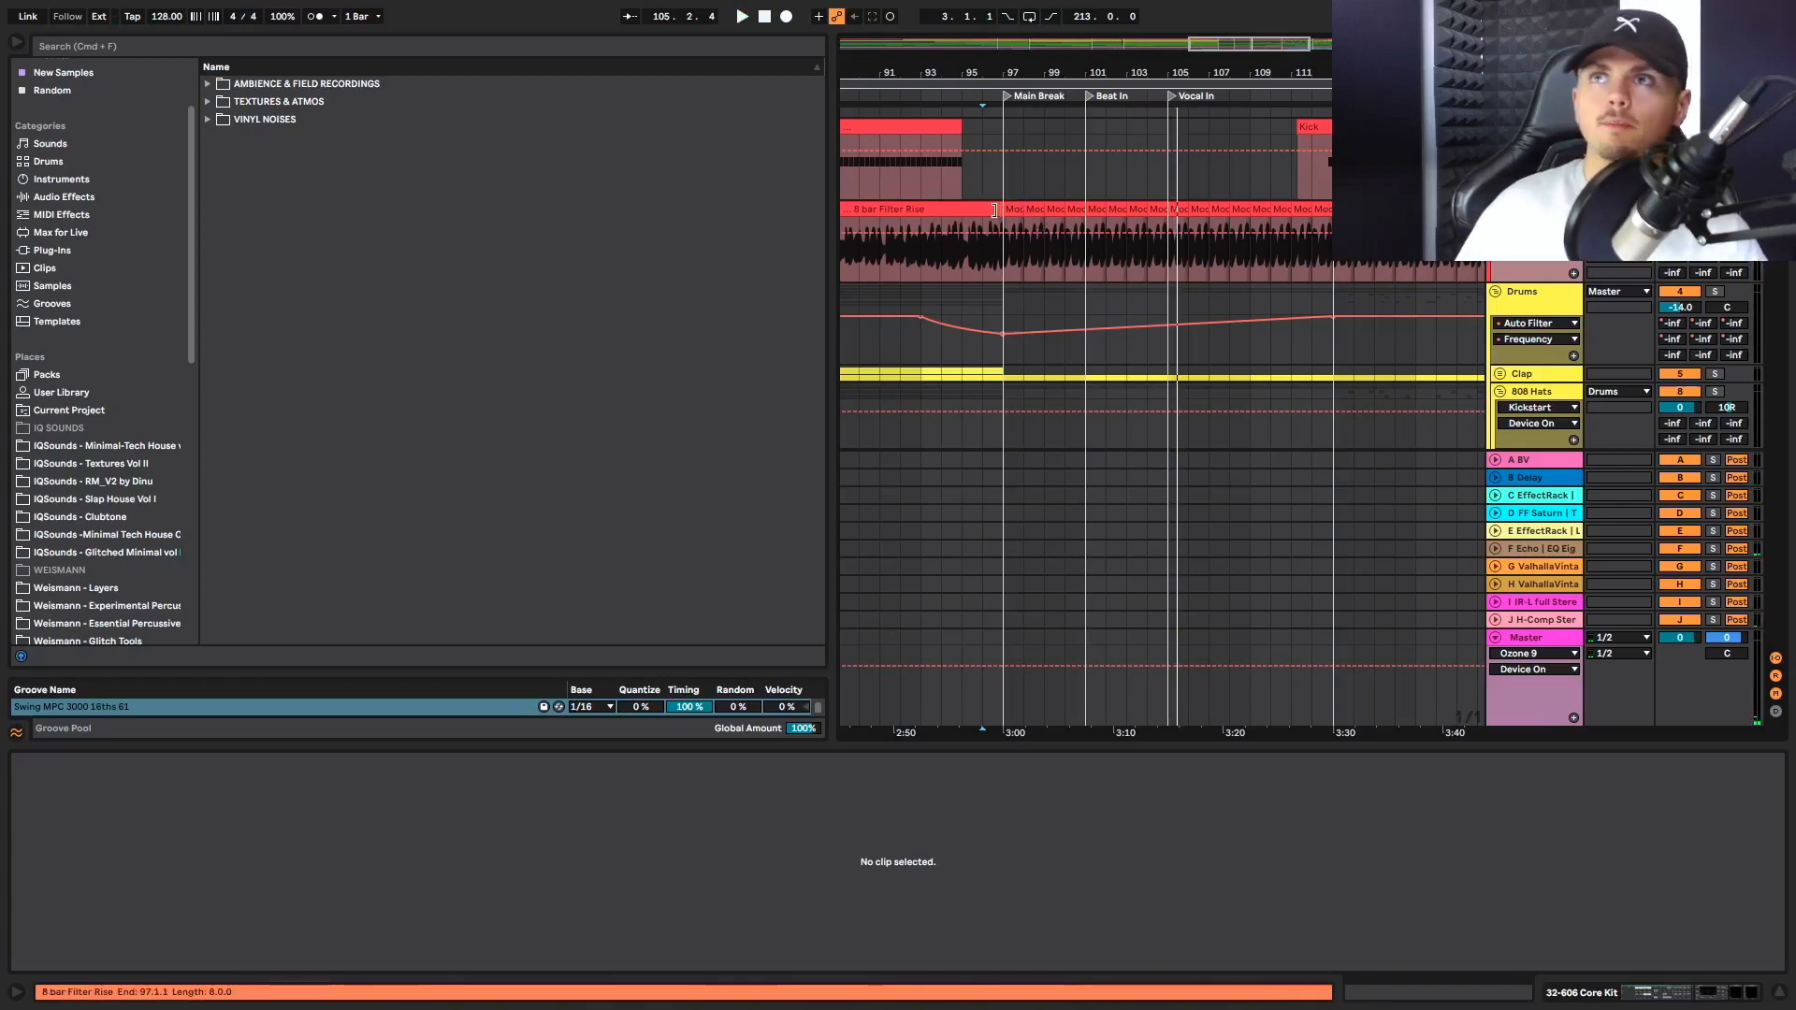
left_click(1016, 211)
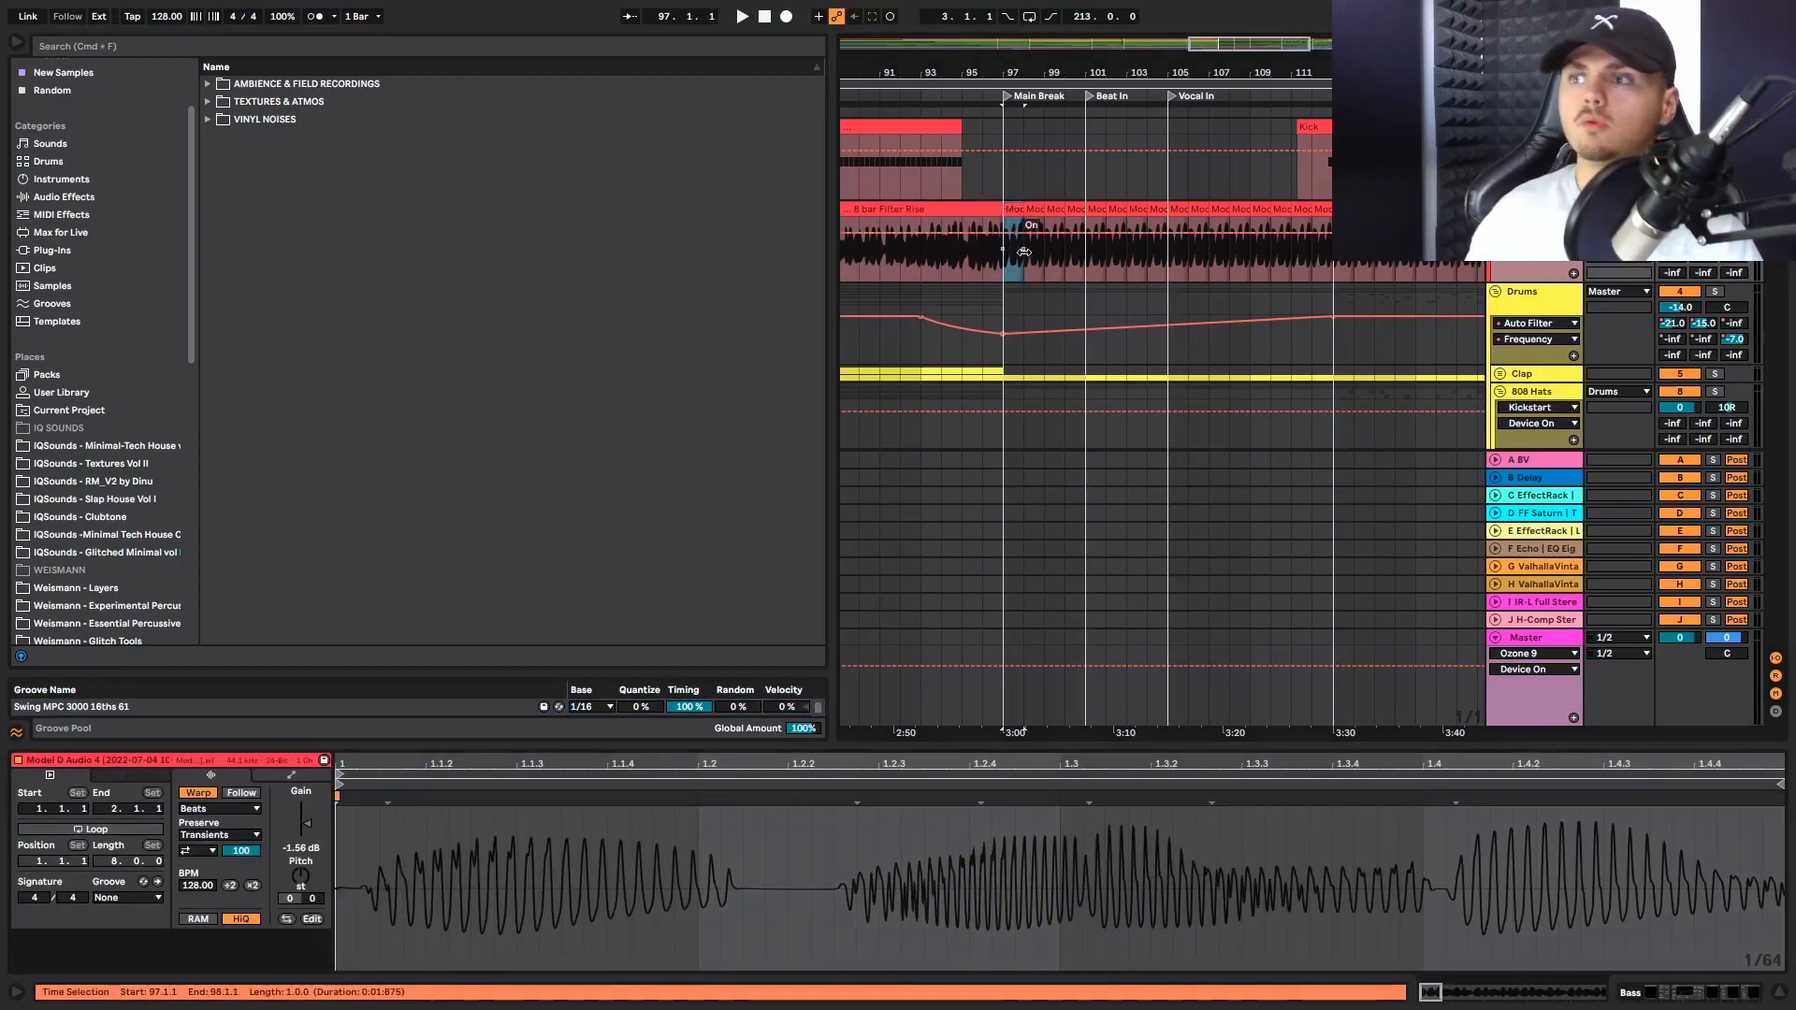
scroll(1134, 335, "up", 2)
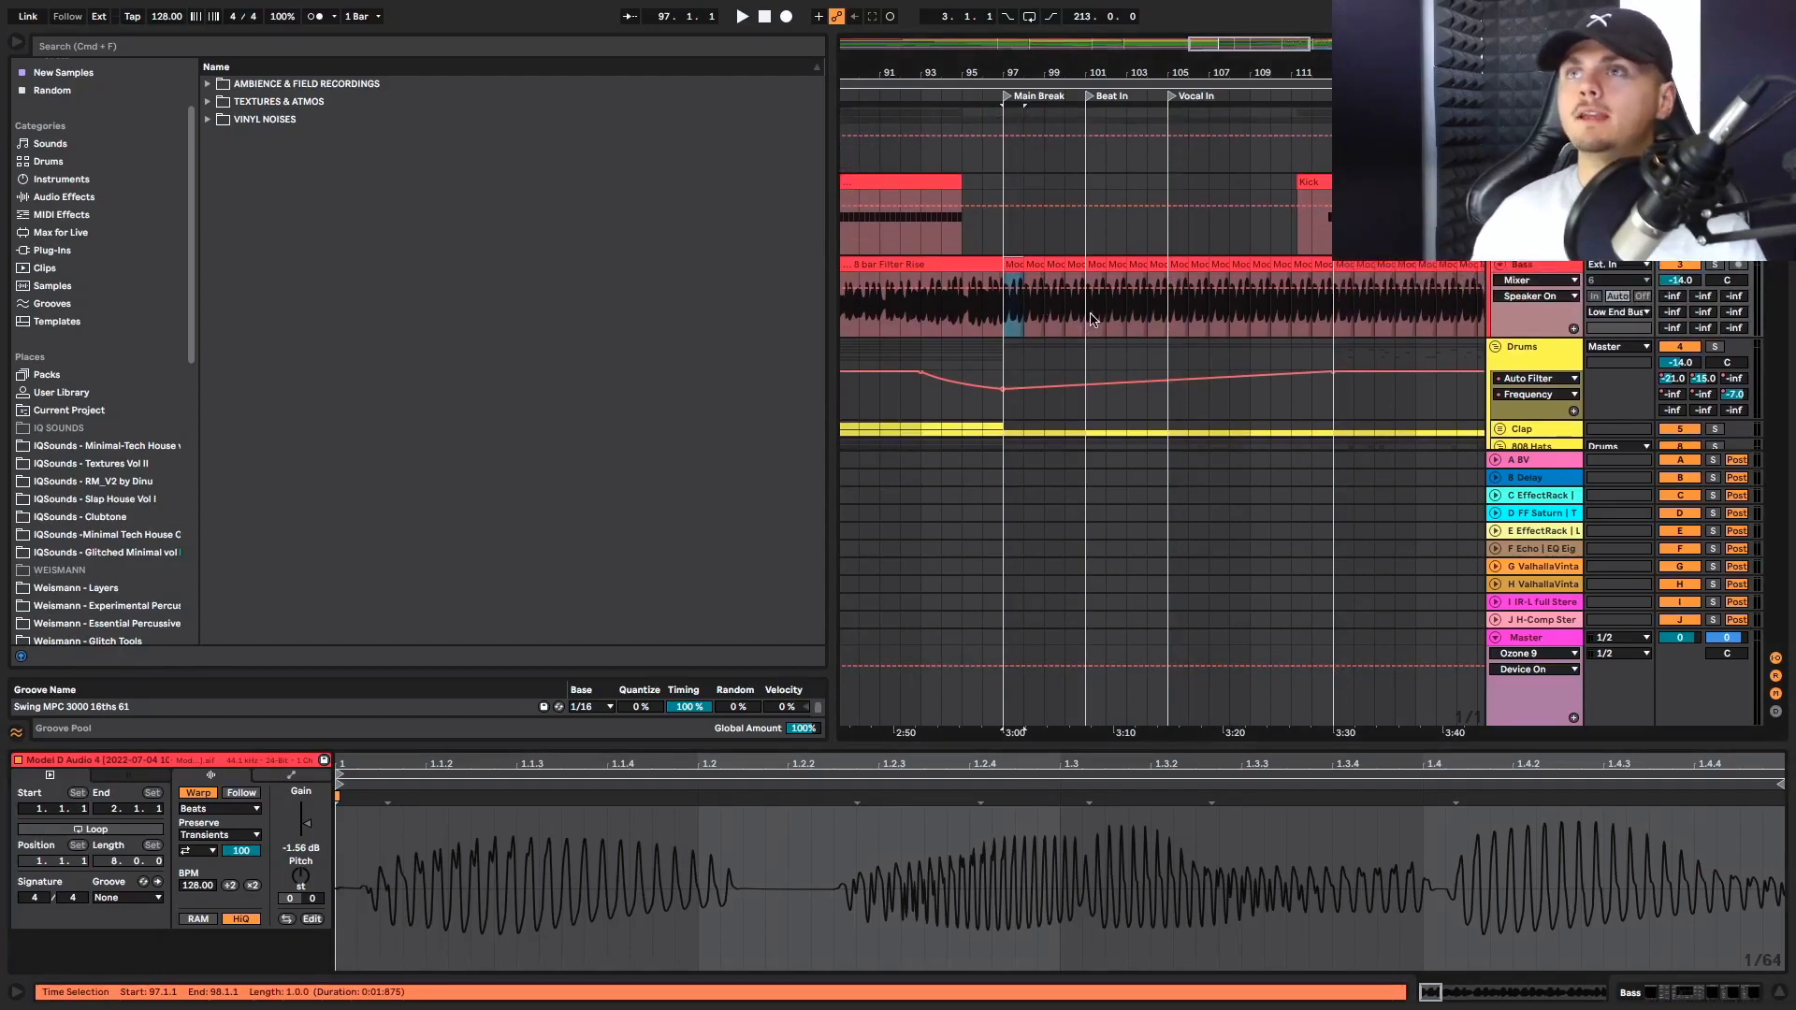
scroll(1160, 325, "down", 3)
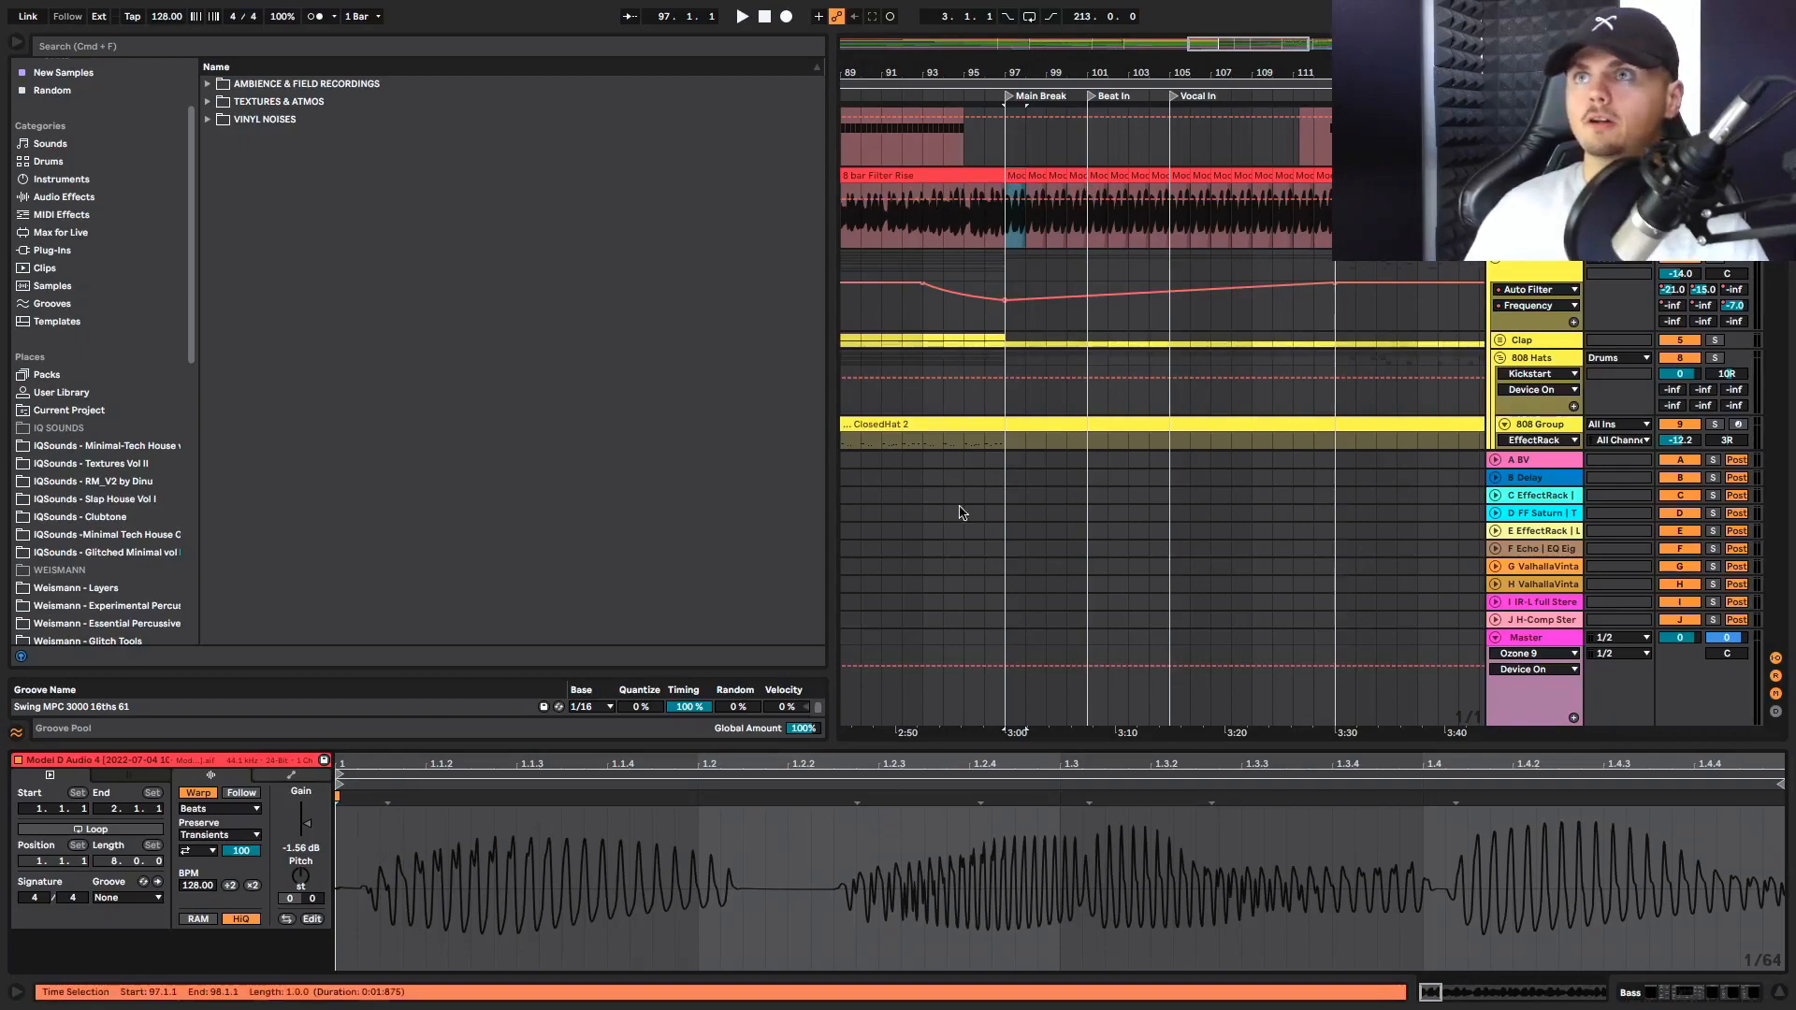
Play the Bass from bar 73 at OH In, and loop the single bar from 73 to 74
scroll(943, 215, "left", 5)
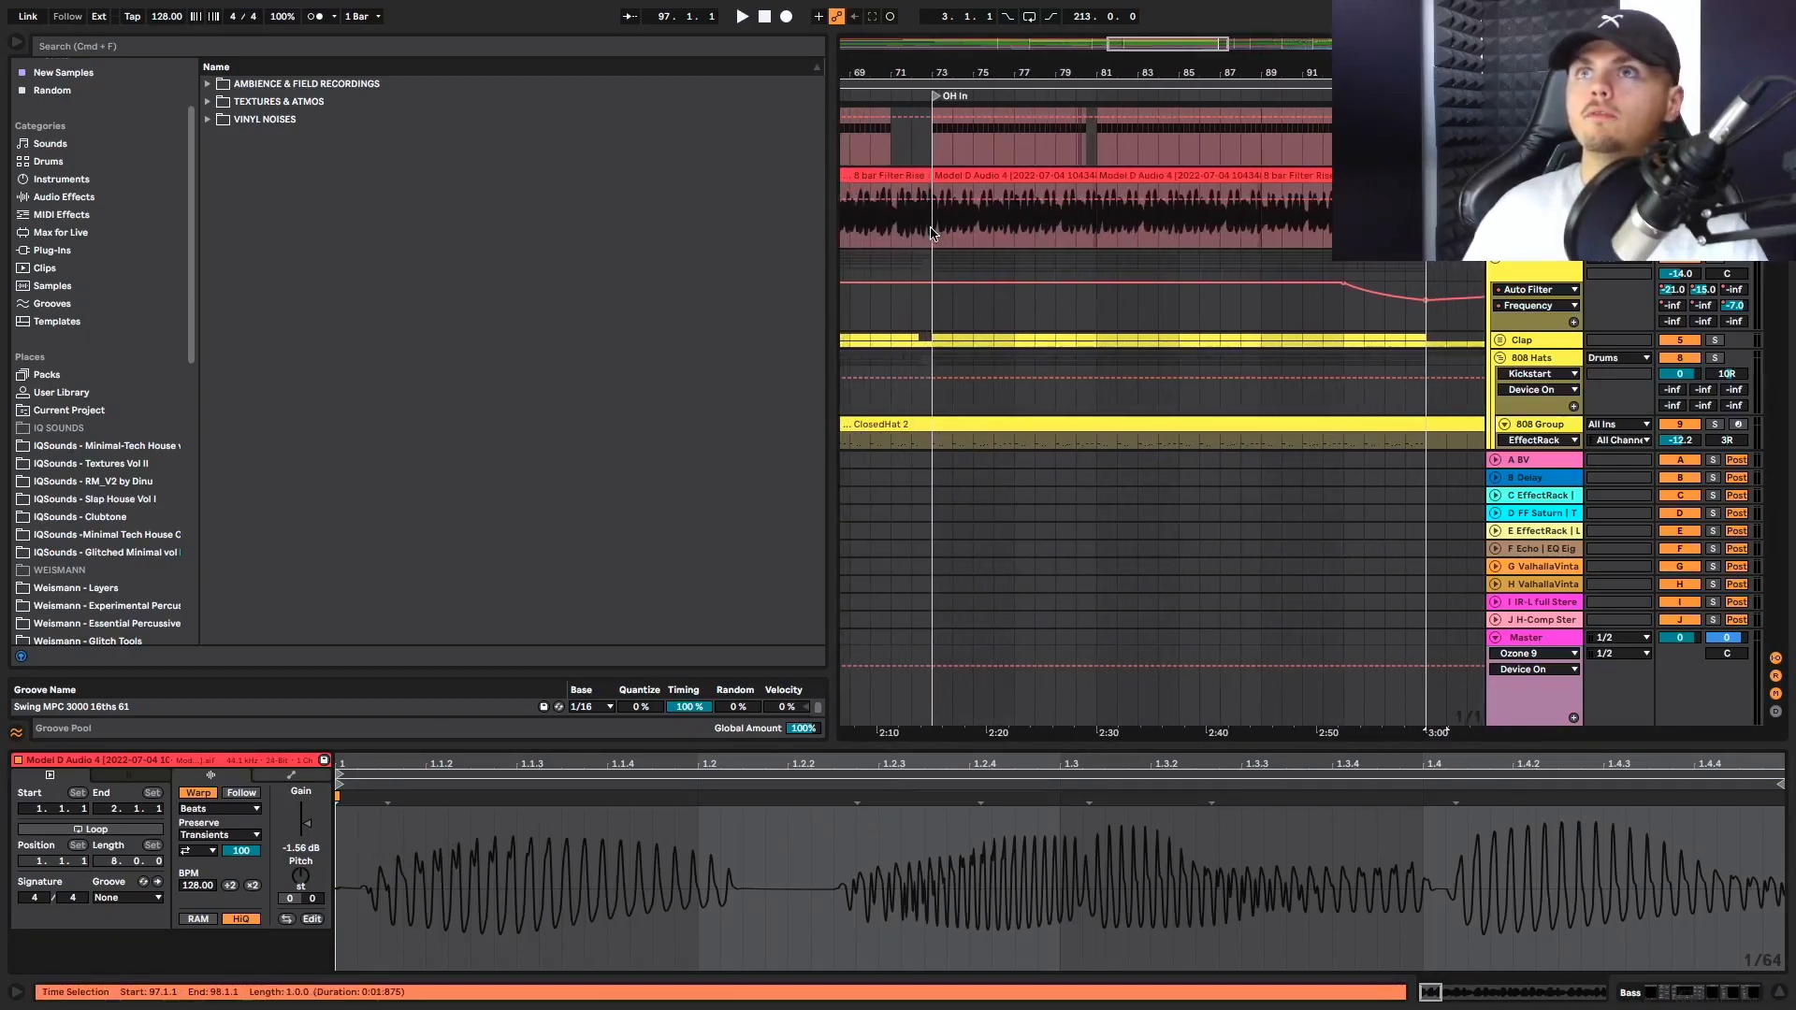
left_click(931, 233)
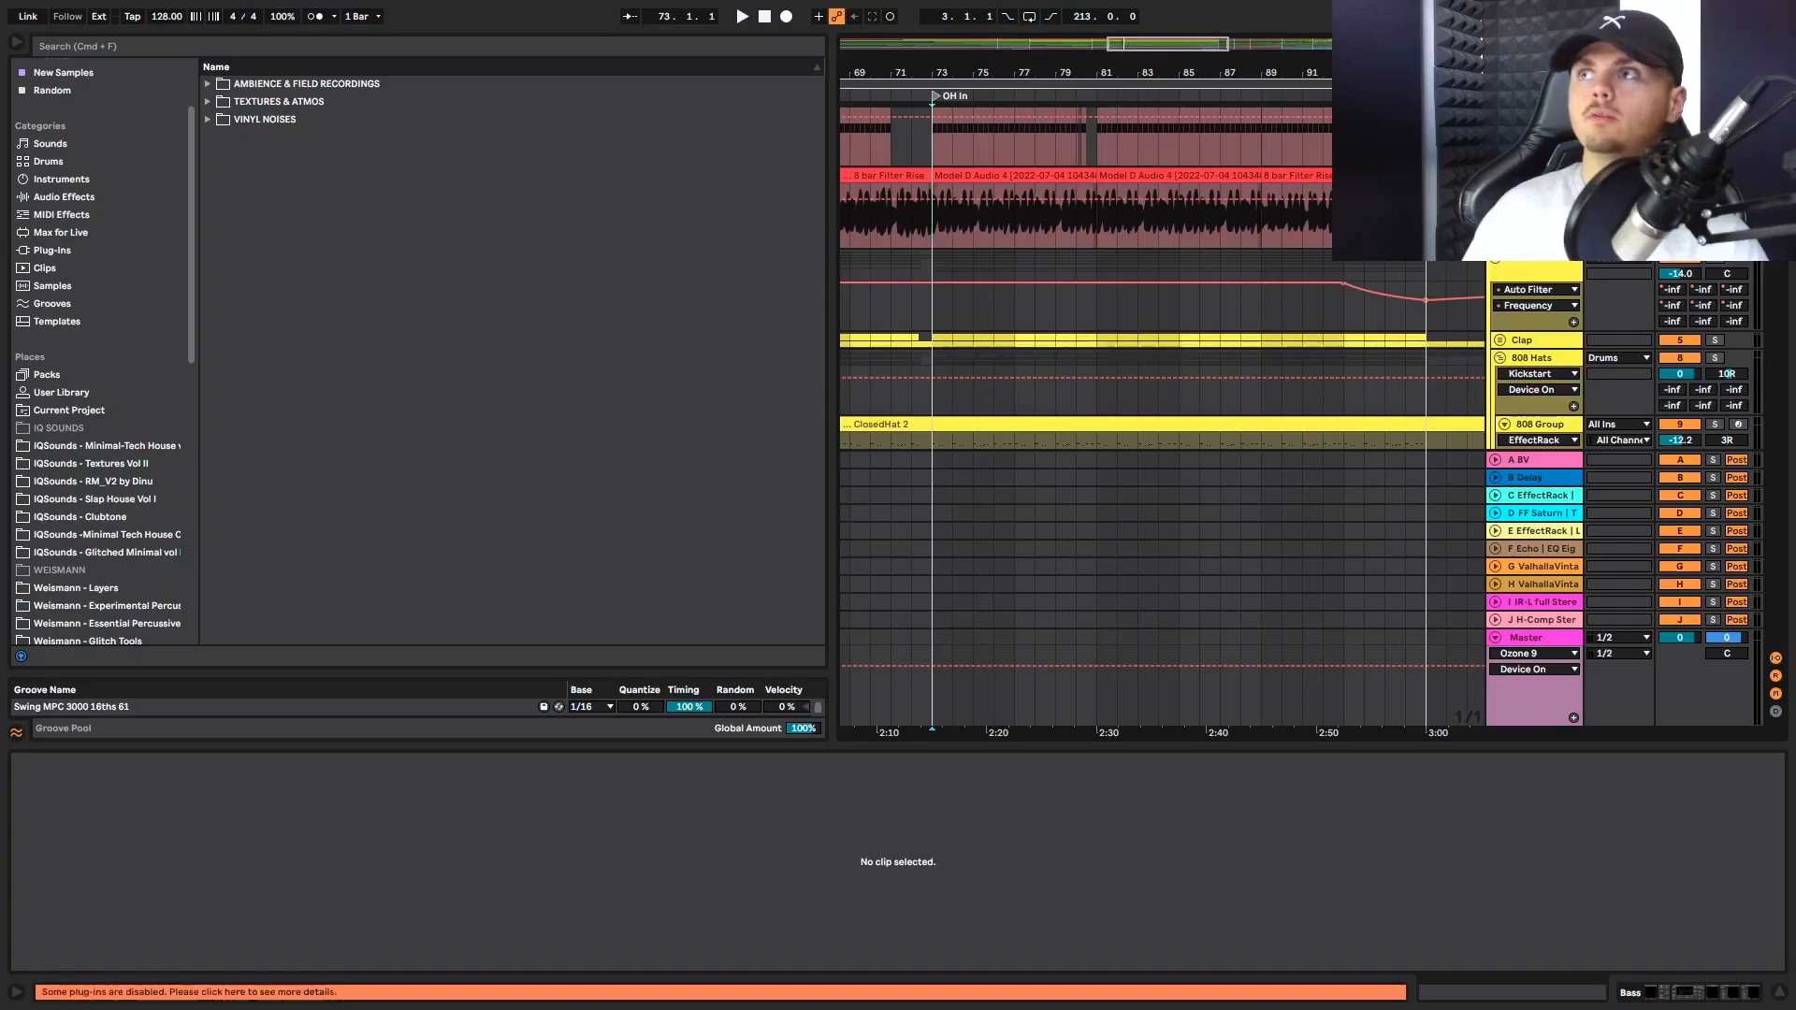
key("space")
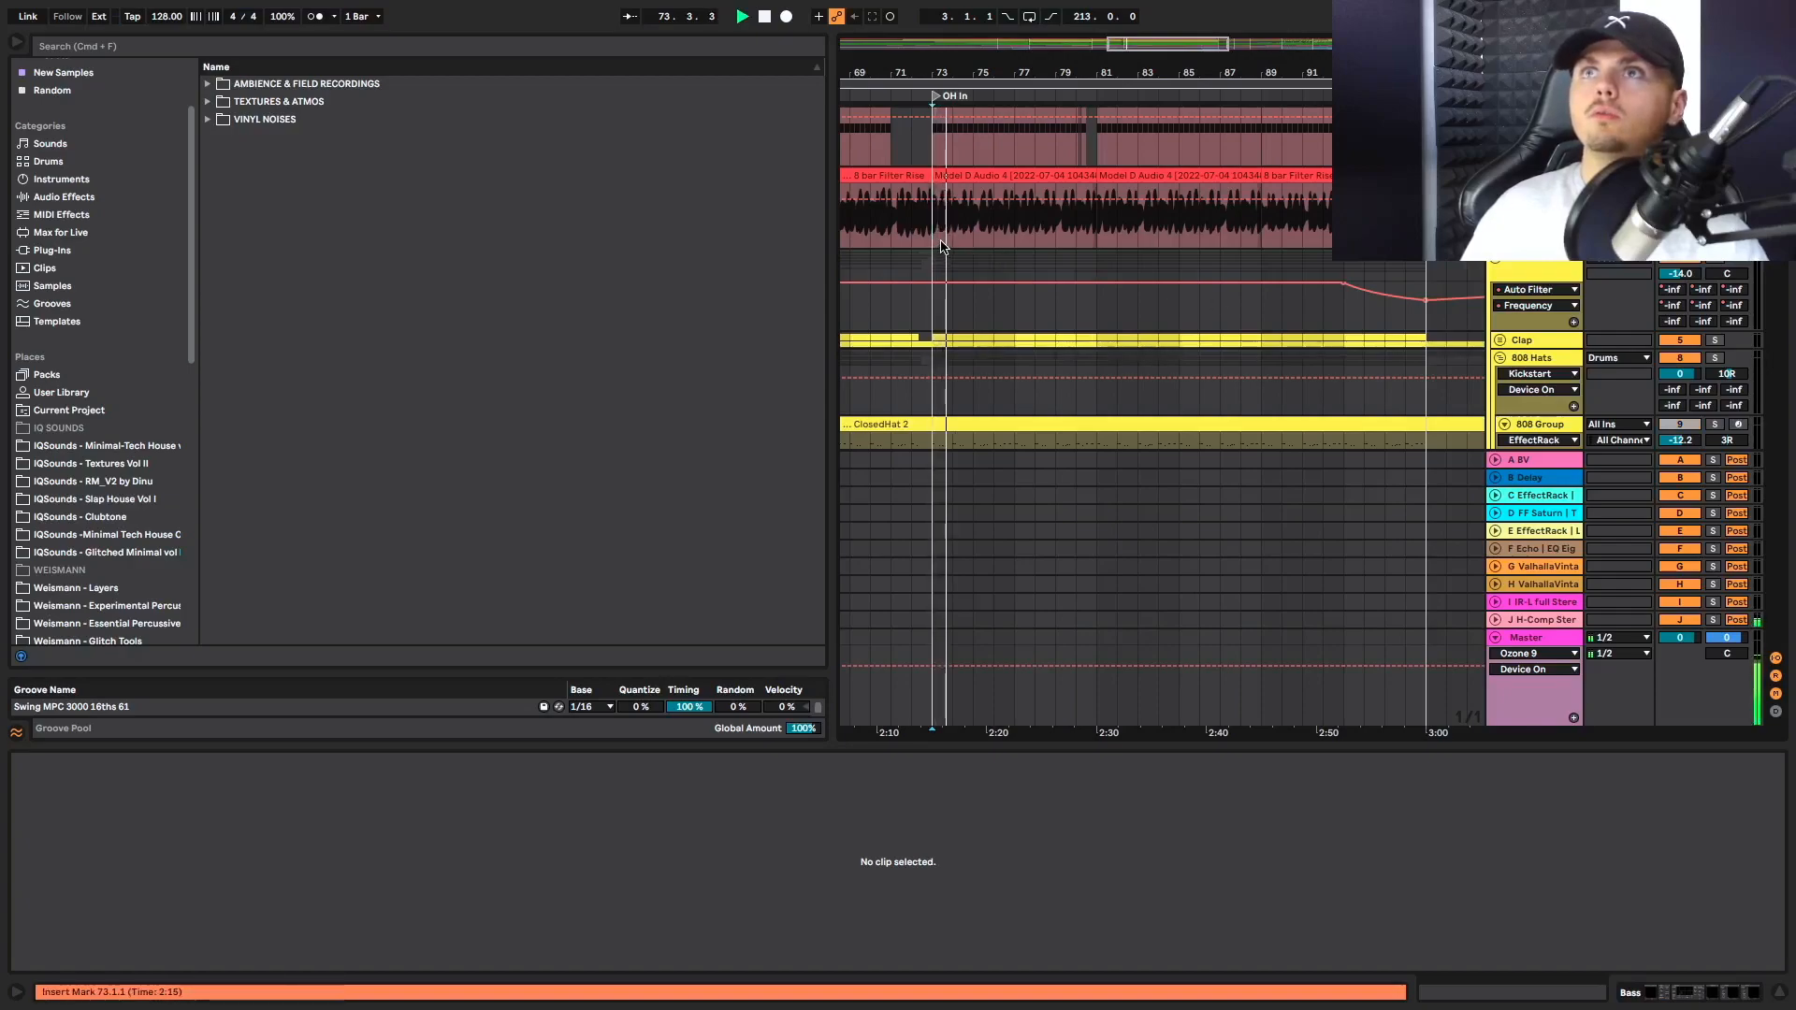
key("space")
left_click_drag(934, 232, 953, 178)
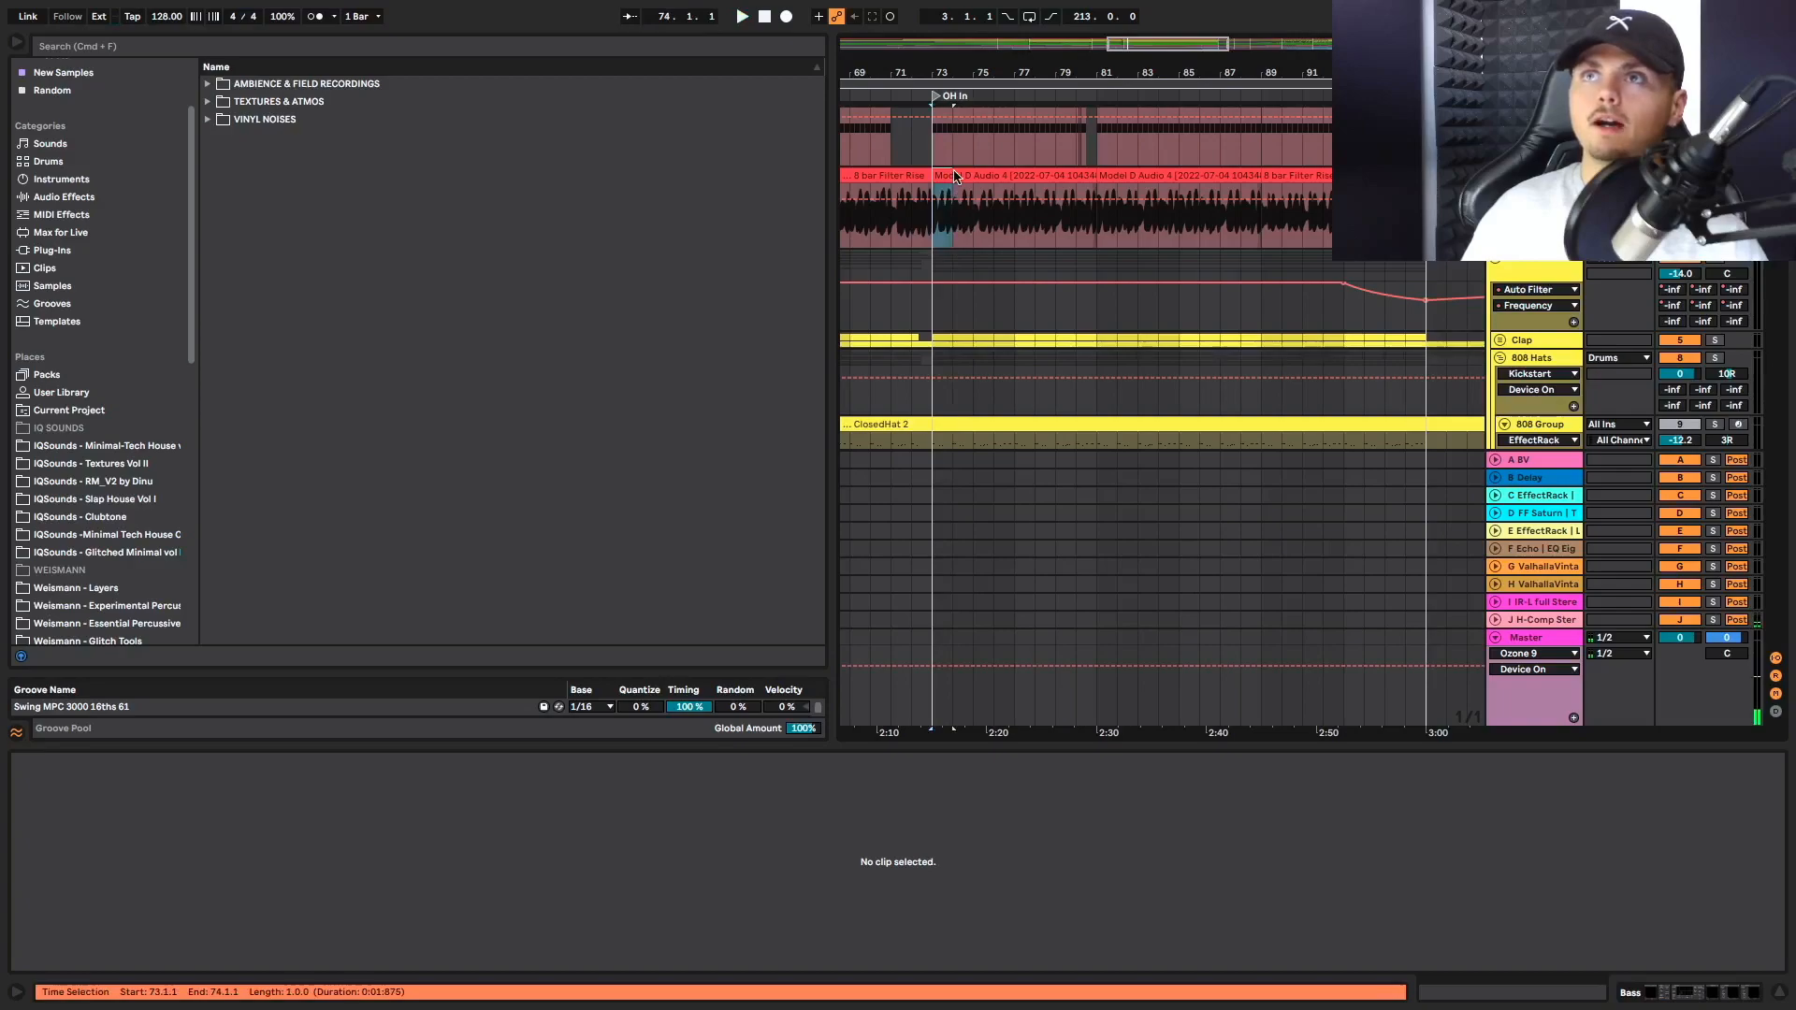
key("super+l")
key("space")
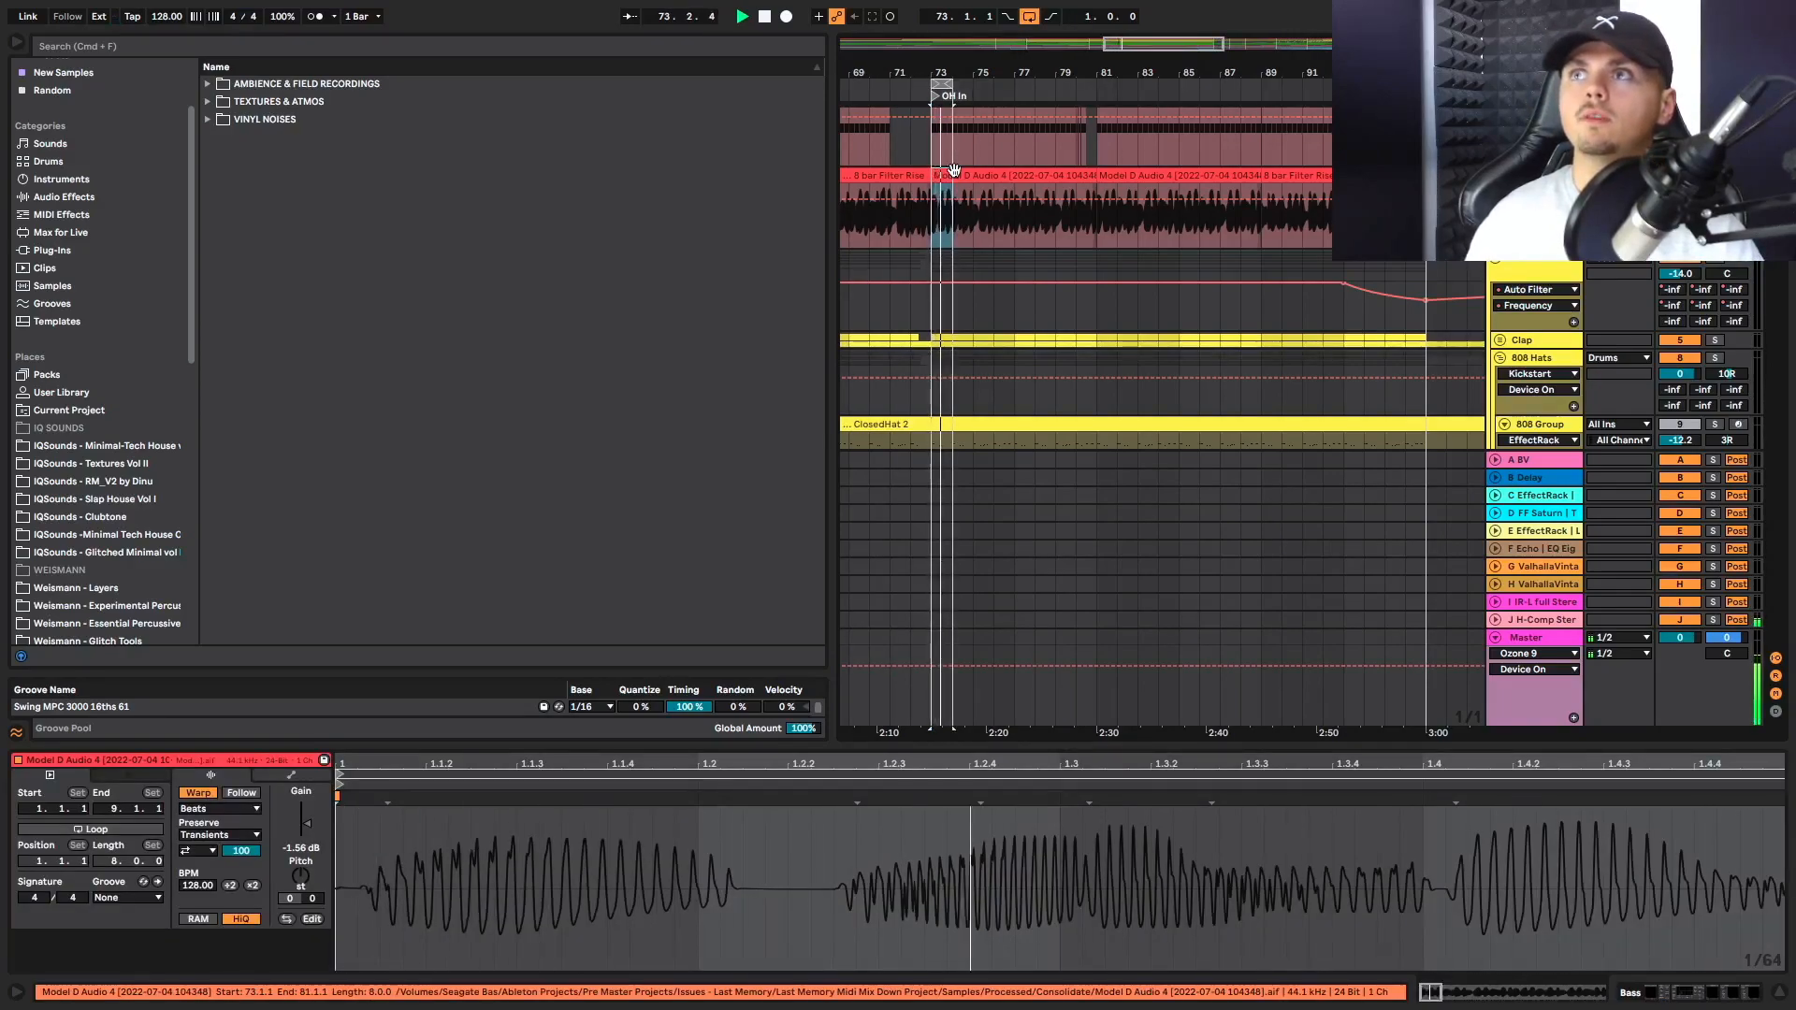
key("space")
Review the 8 bar Filter Rise bass clip leading into Main Break, and show the song tempo's options
scroll(964, 170, "right", 1)
scroll(1206, 222, "right", 5)
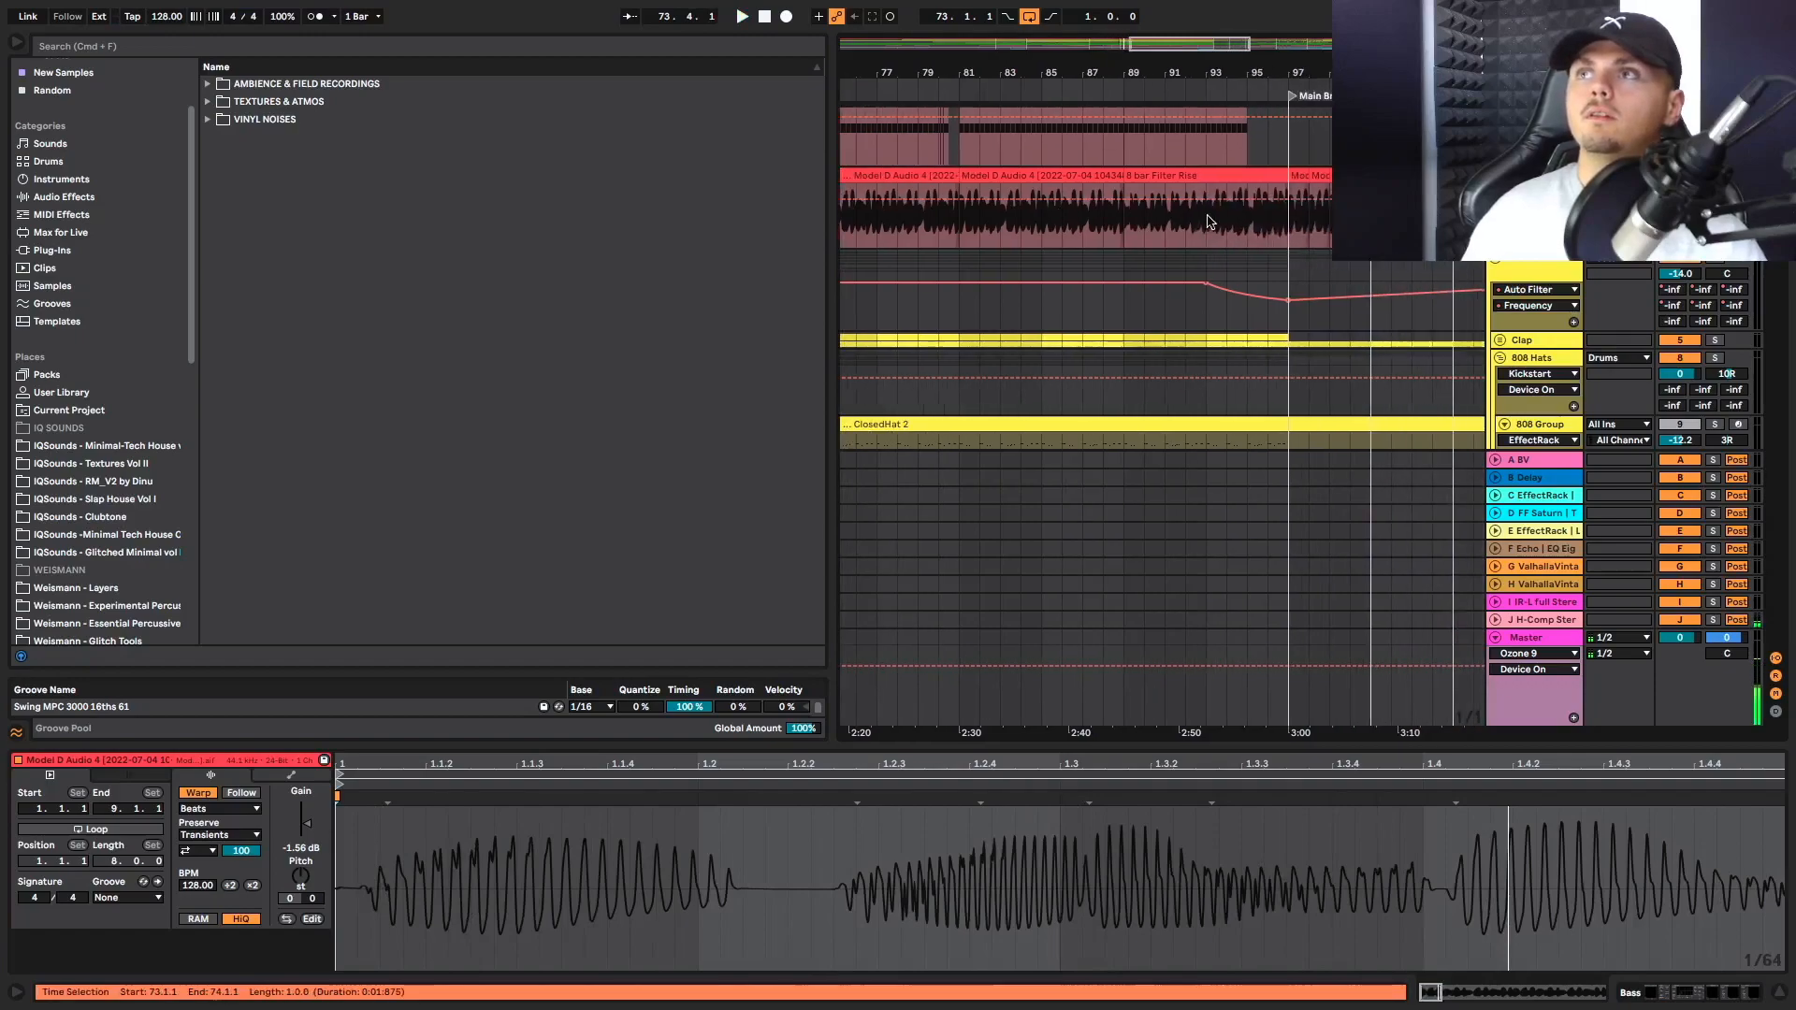
left_click(1275, 225)
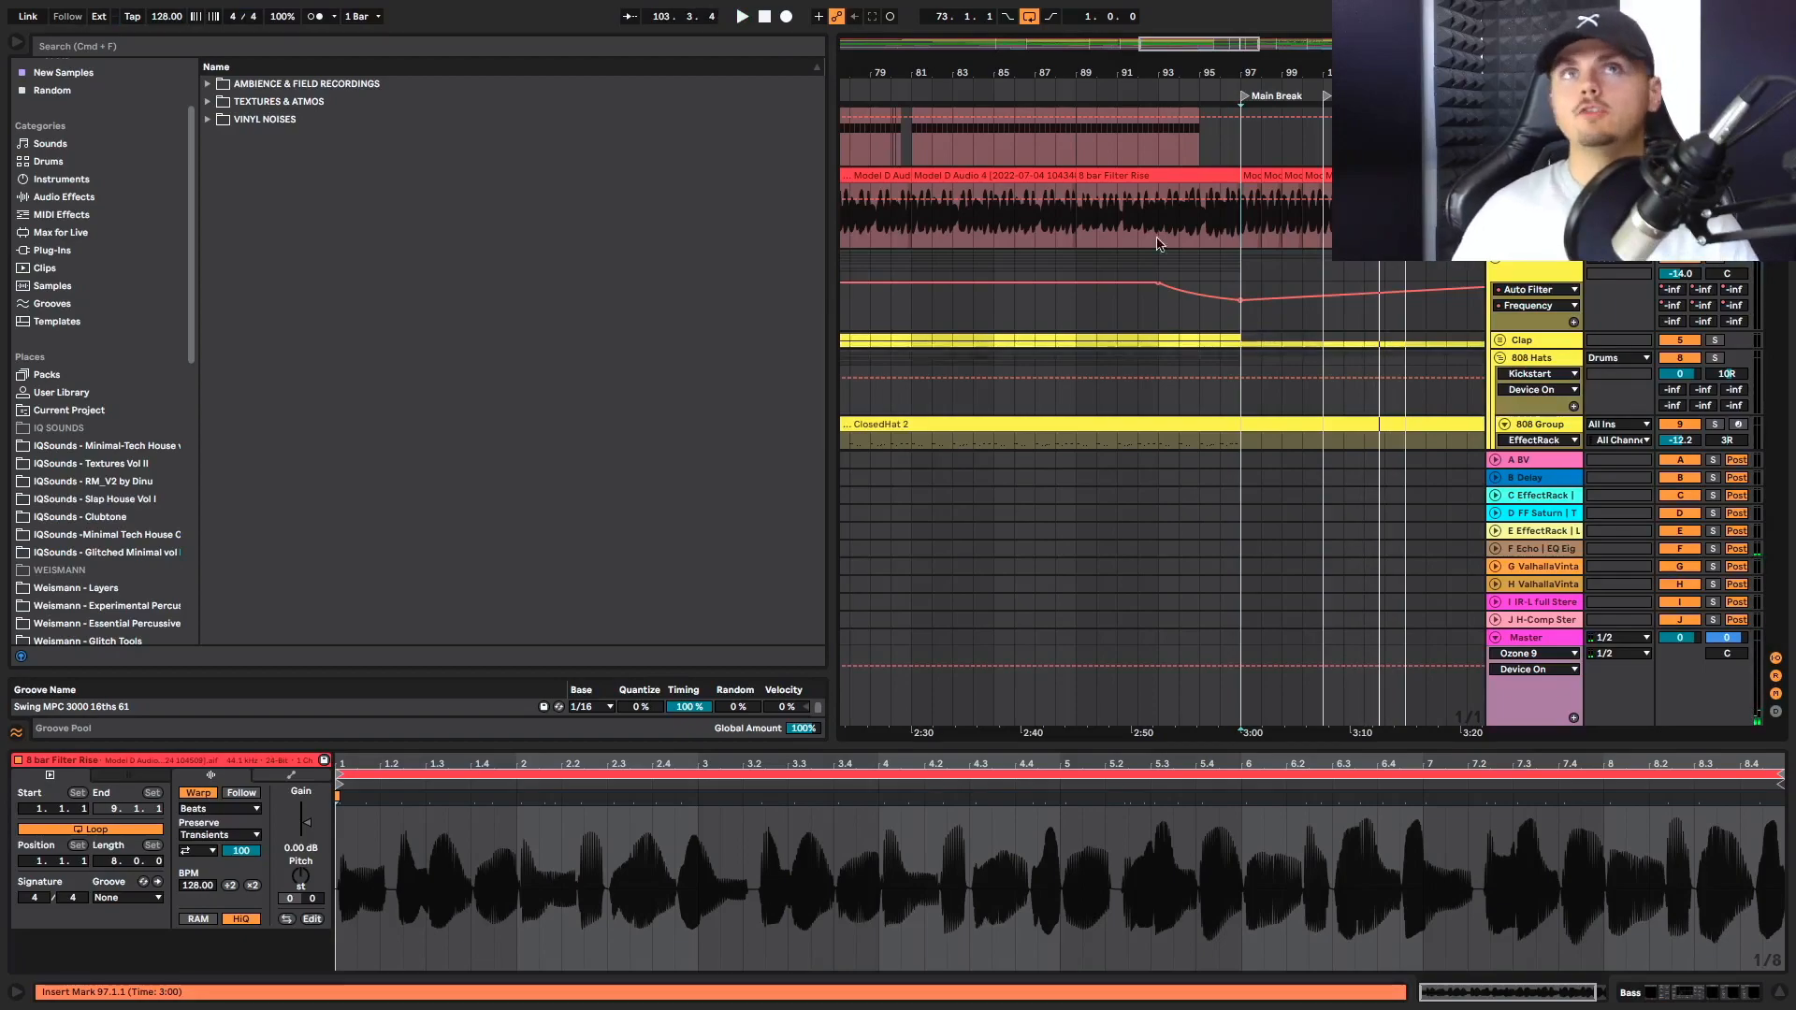
right_click(170, 18)
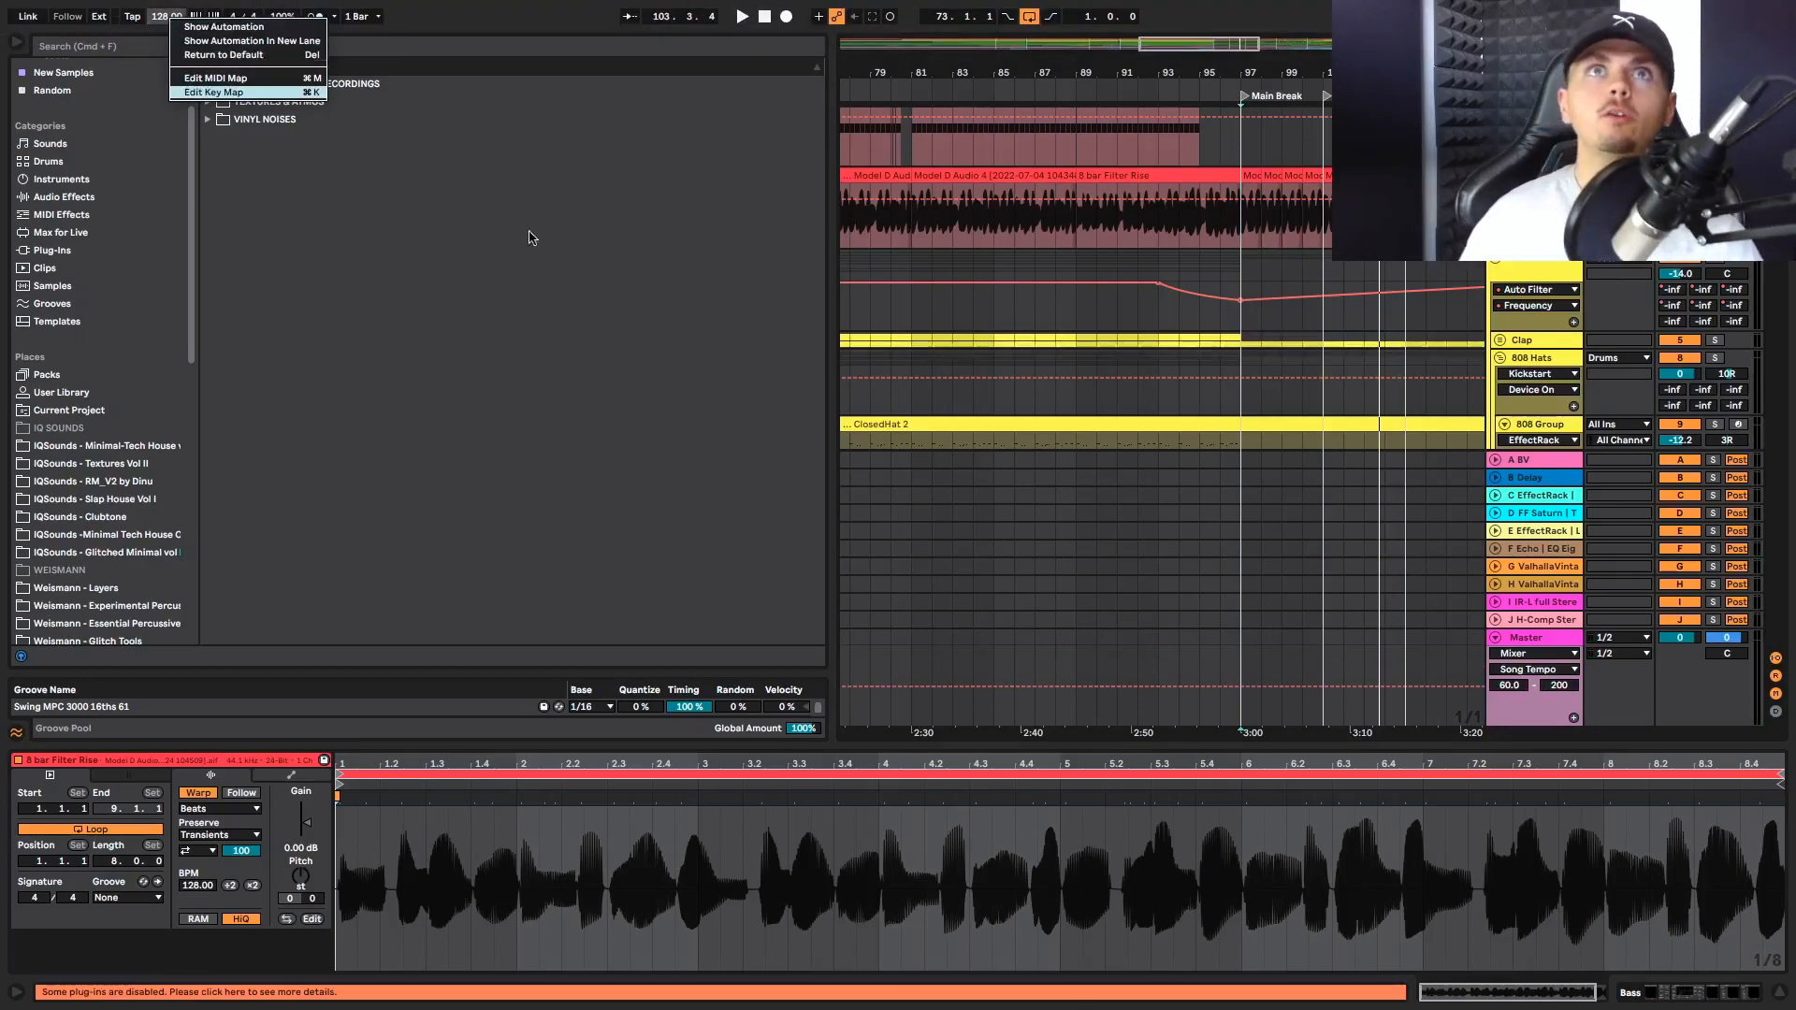
left_click(688, 328)
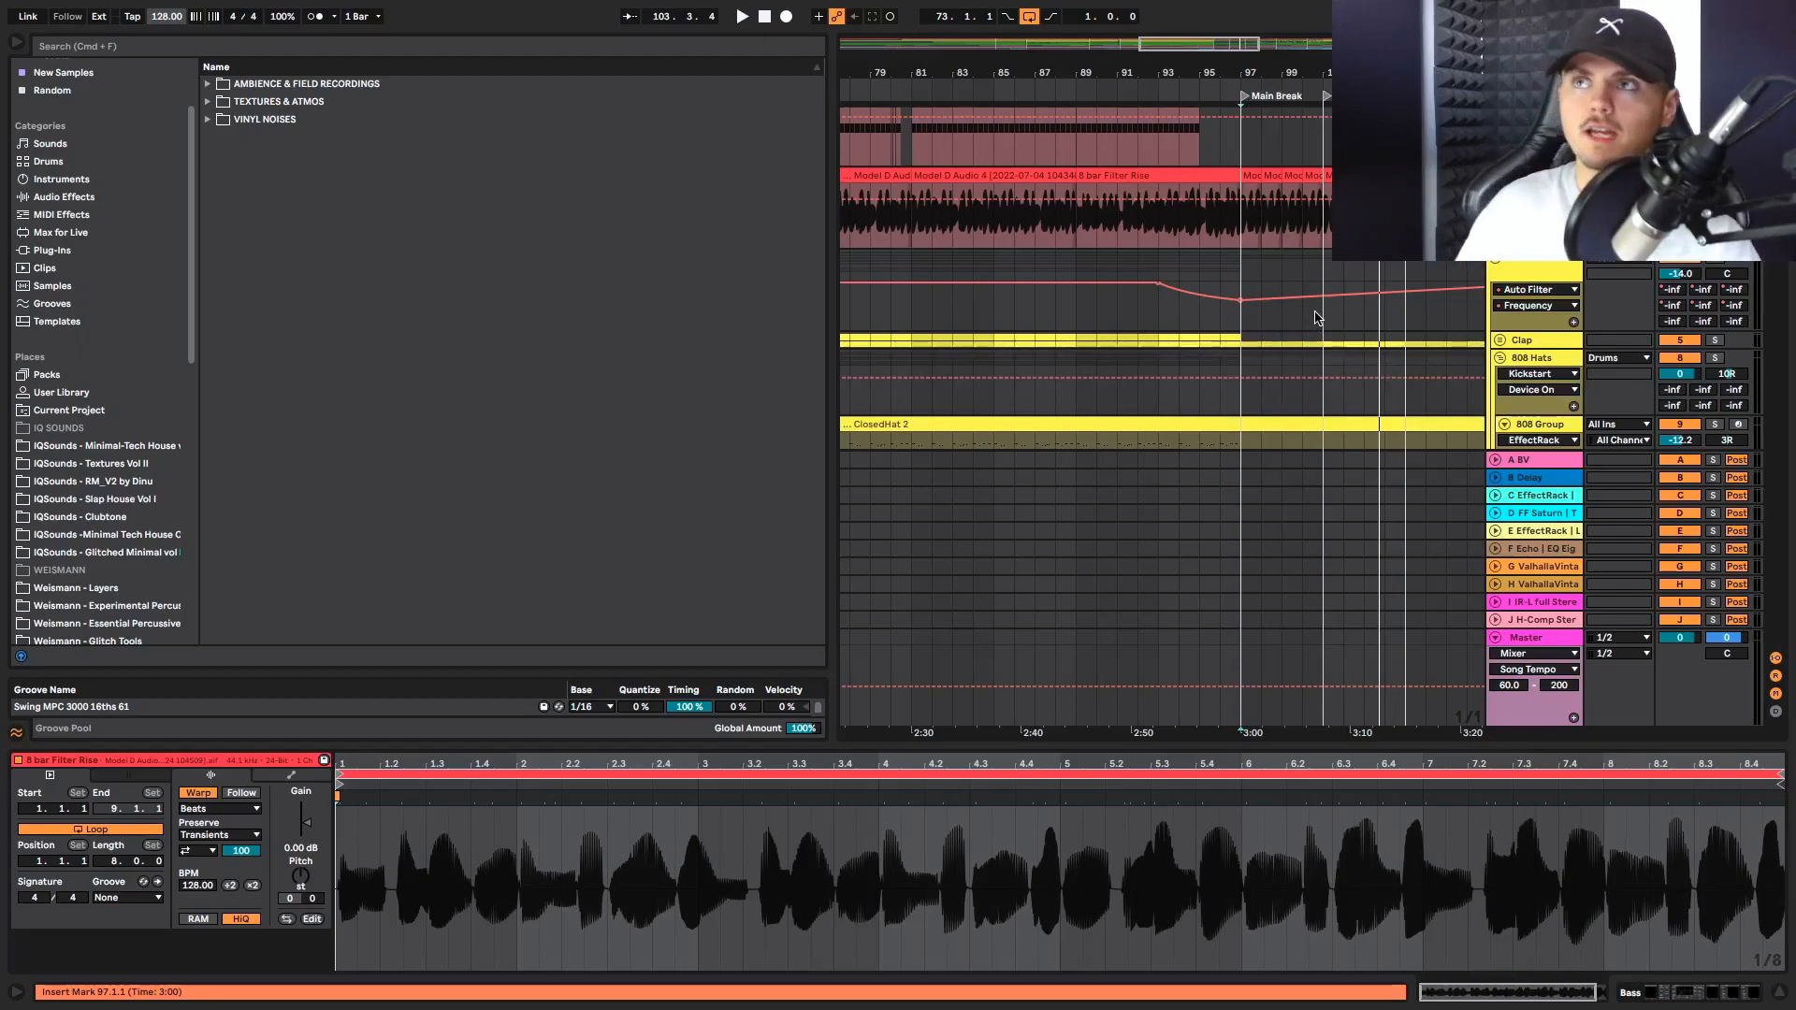
Play Main Break from bar 97 and set the marker at Beat In, checking the Drums and percussion tracks up to Vox Out
scroll(1317, 318, "right", 1)
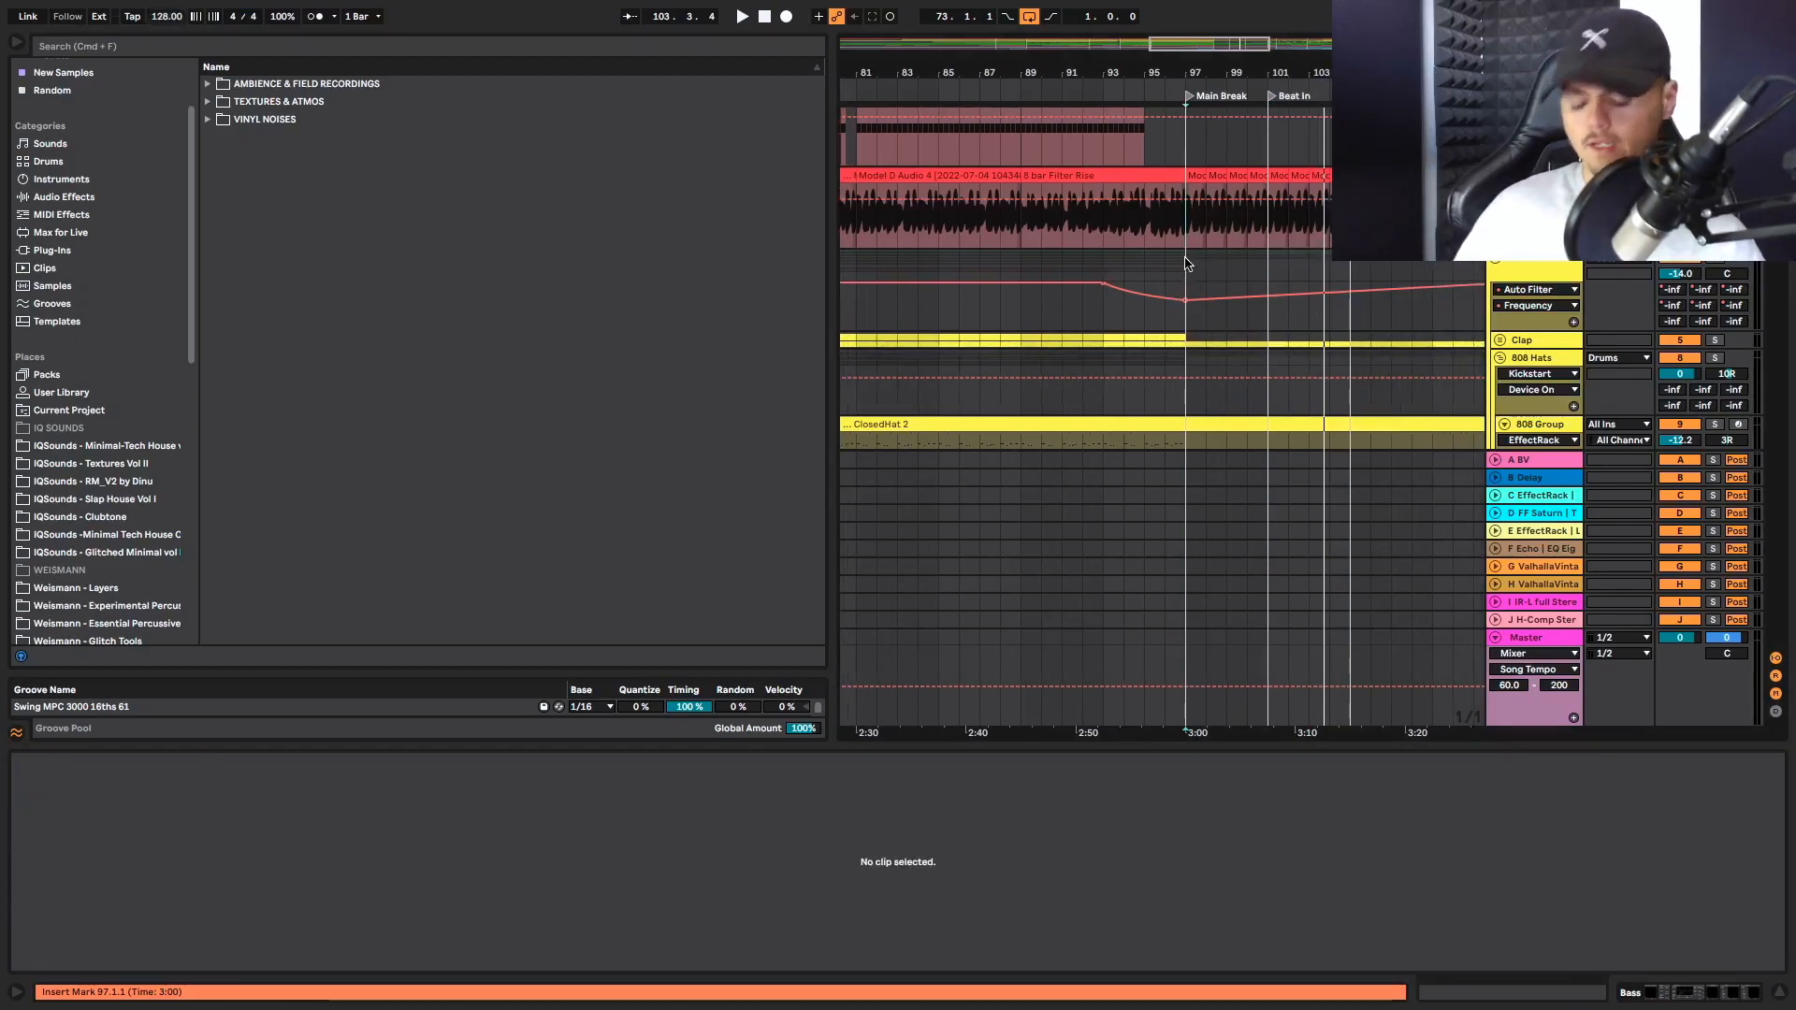
key("space")
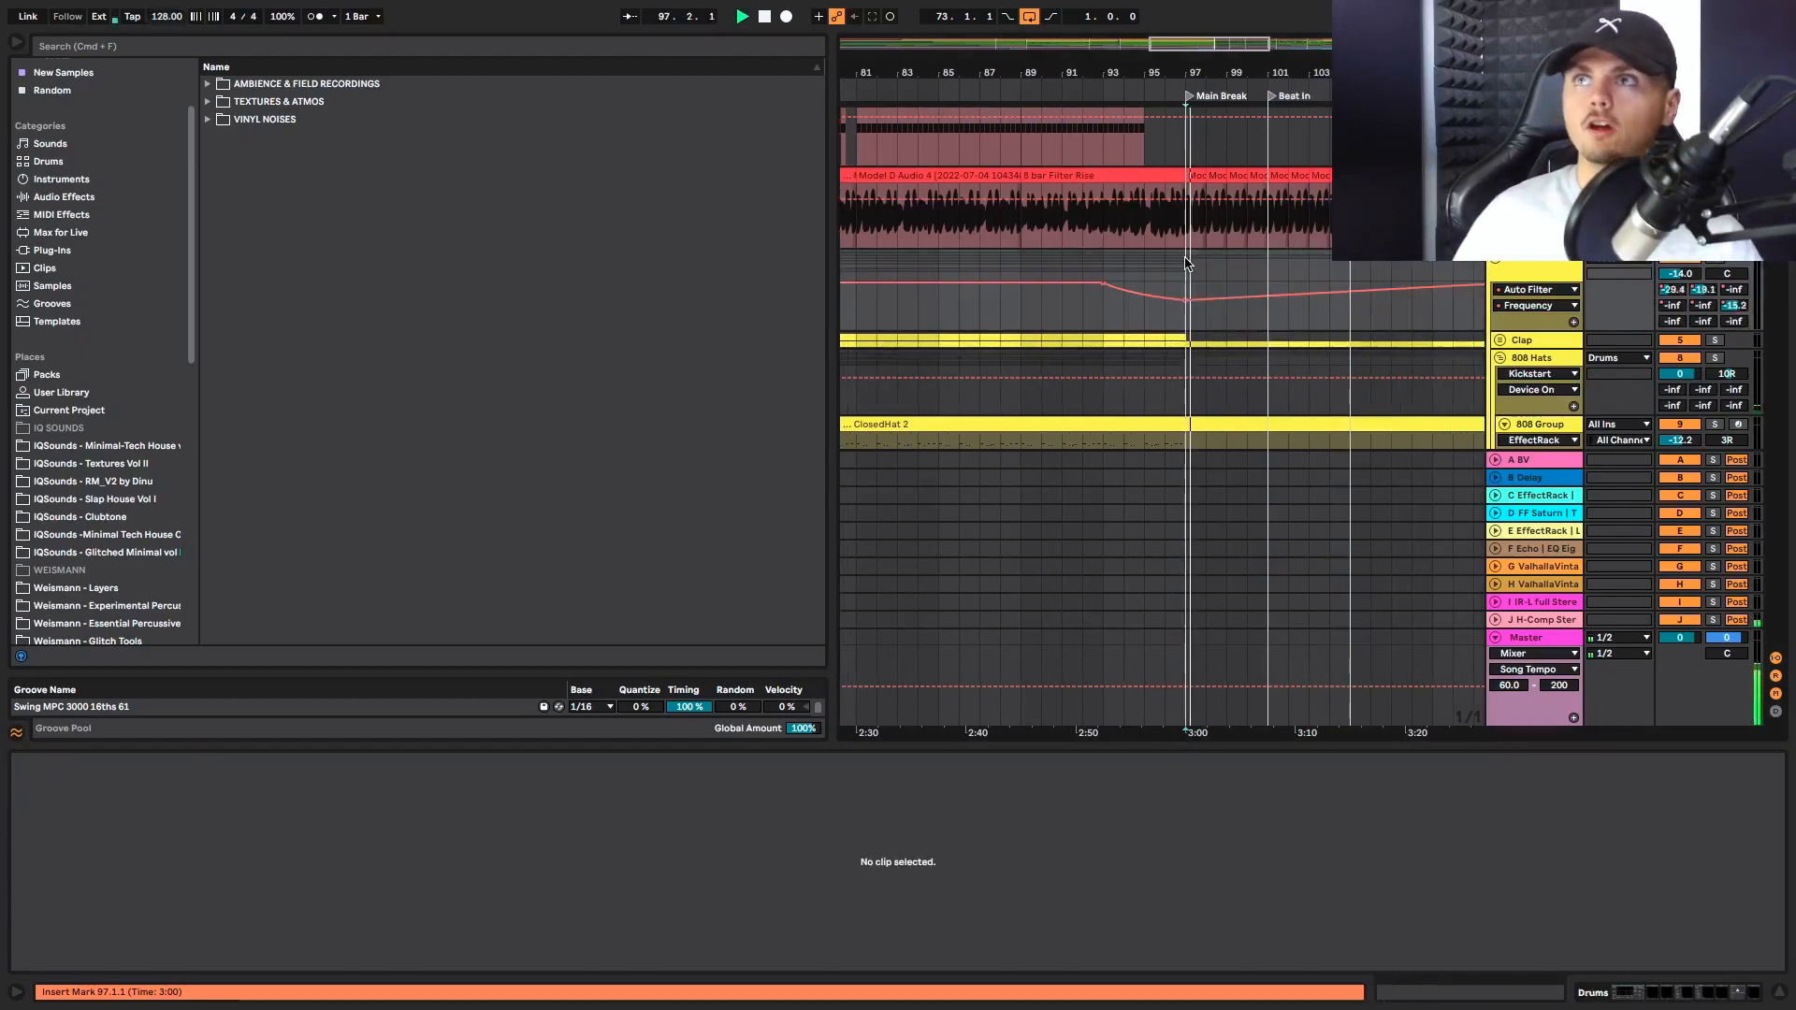
left_click(1271, 265)
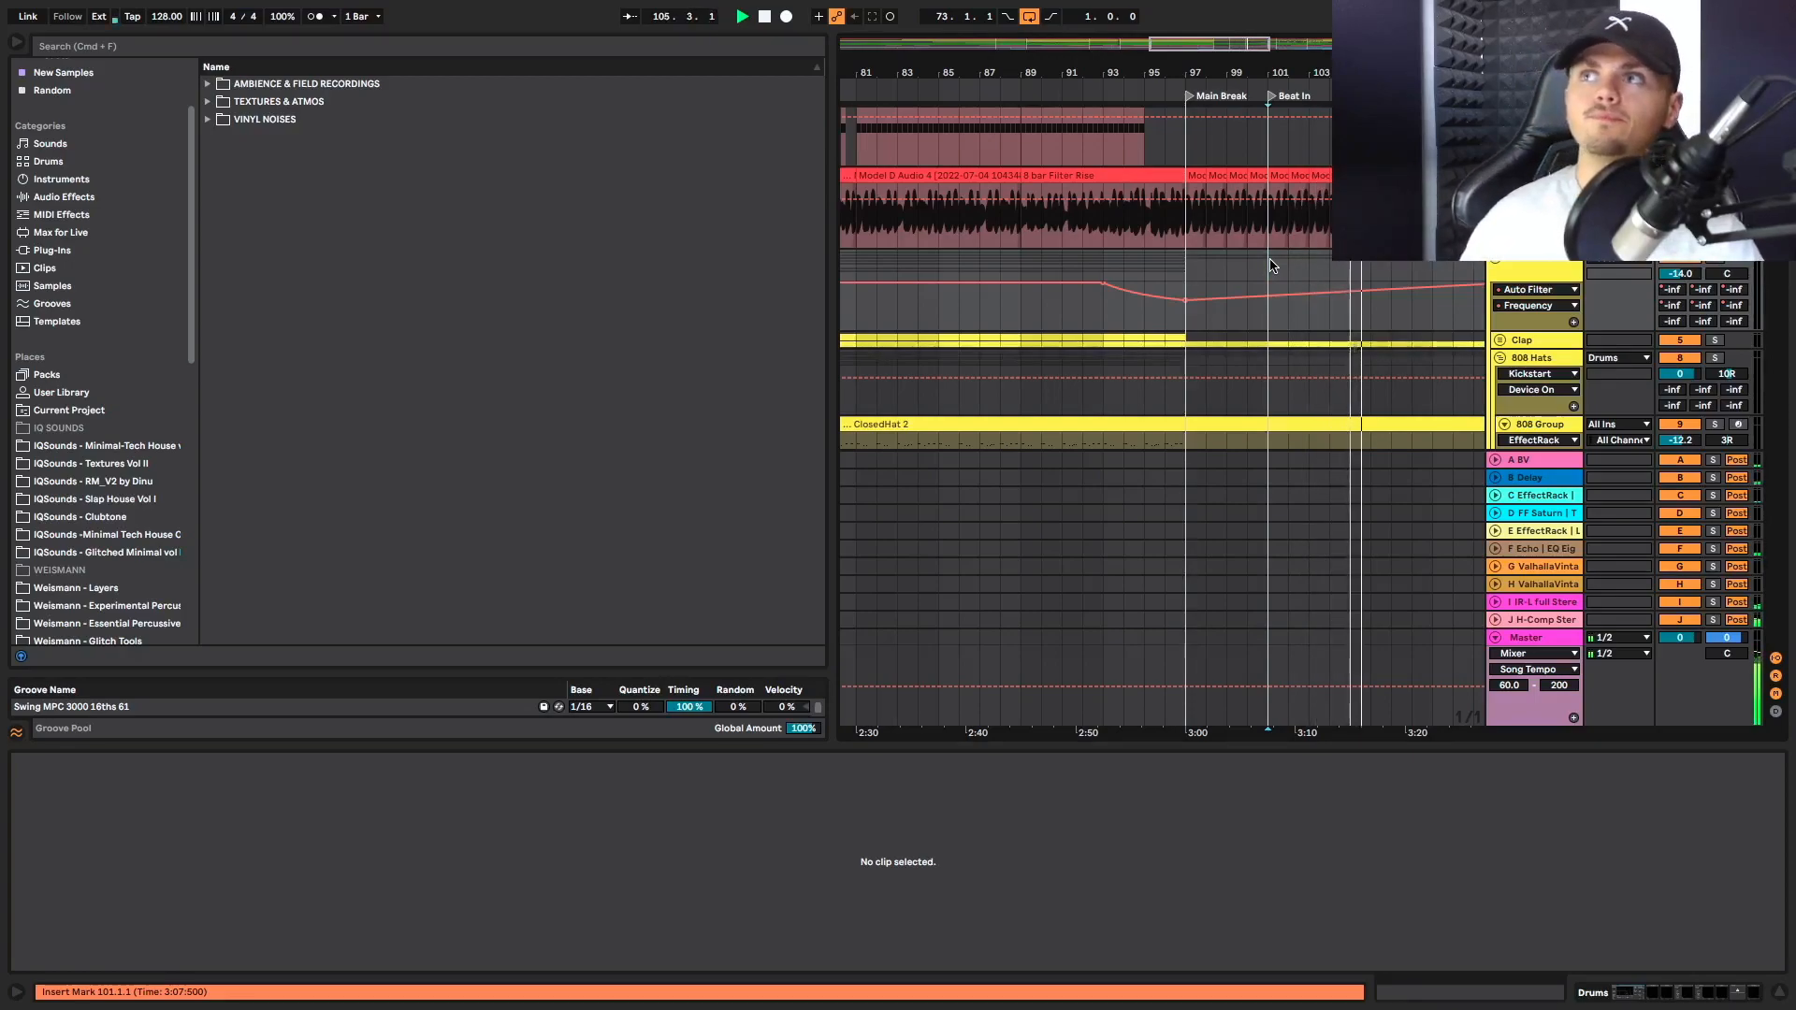
scroll(1269, 266, "right", 5)
scroll(1272, 265, "up", 2)
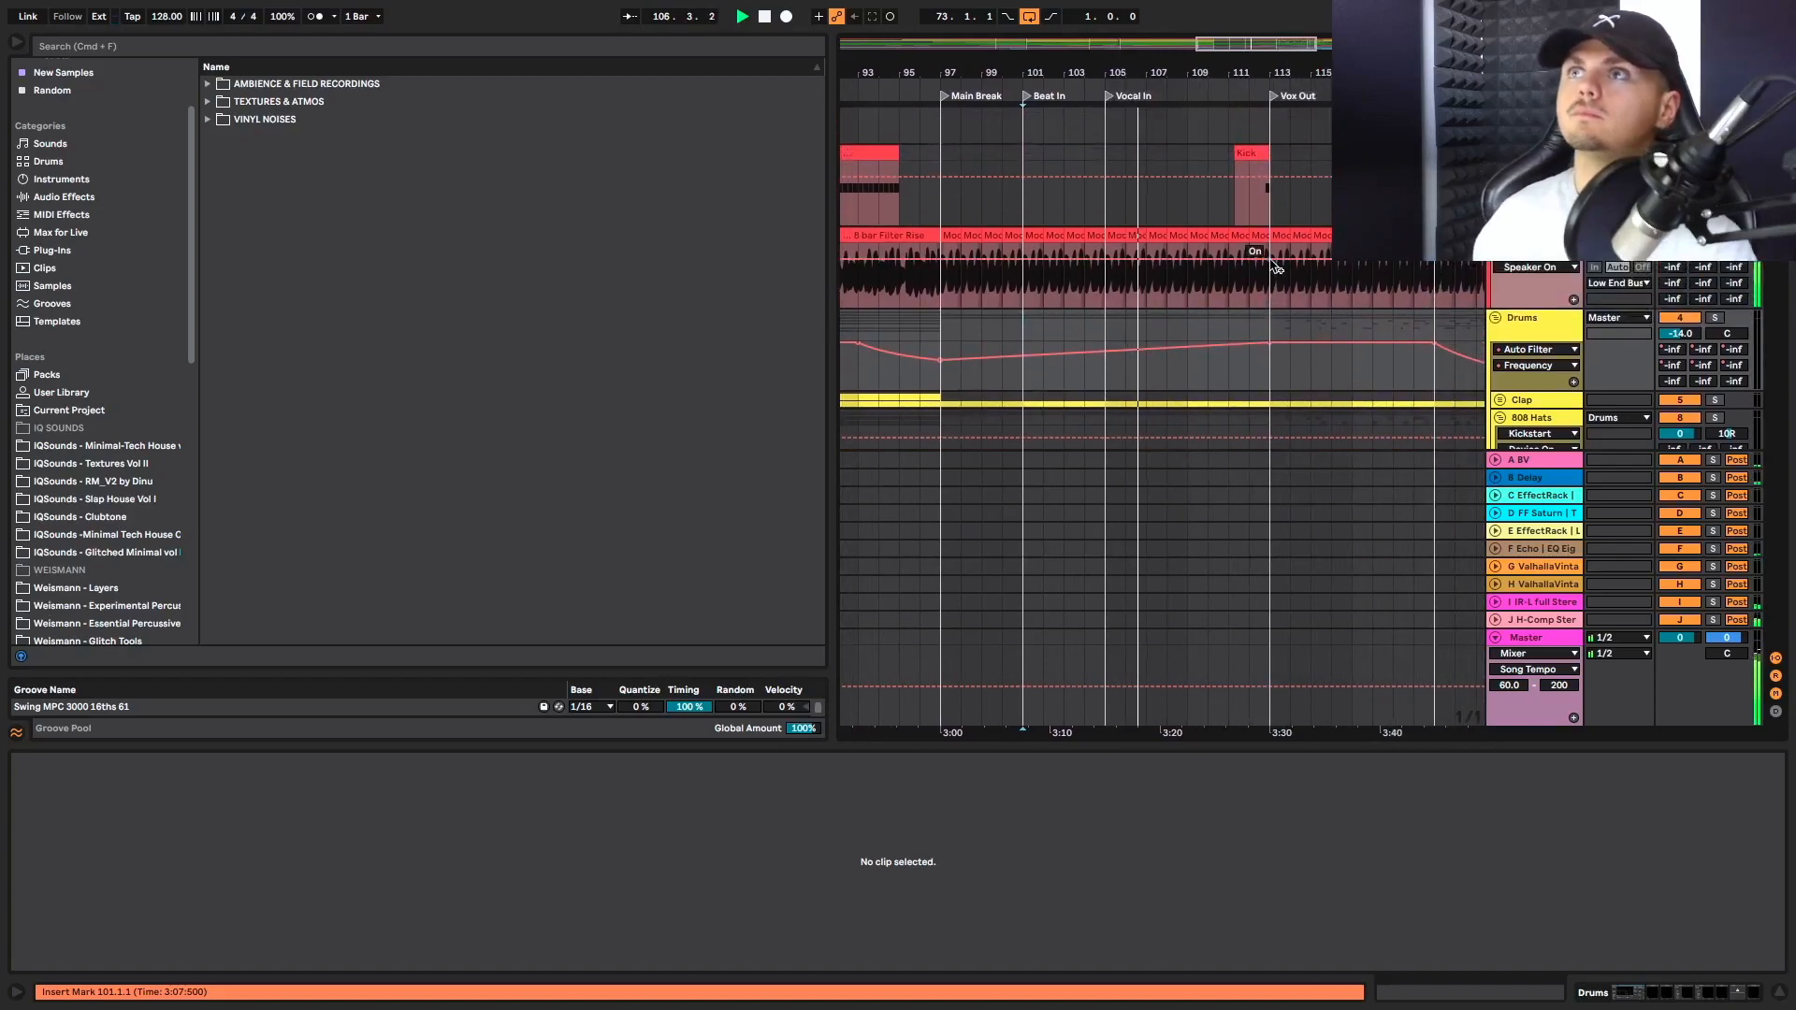
scroll(1275, 266, "down", 10)
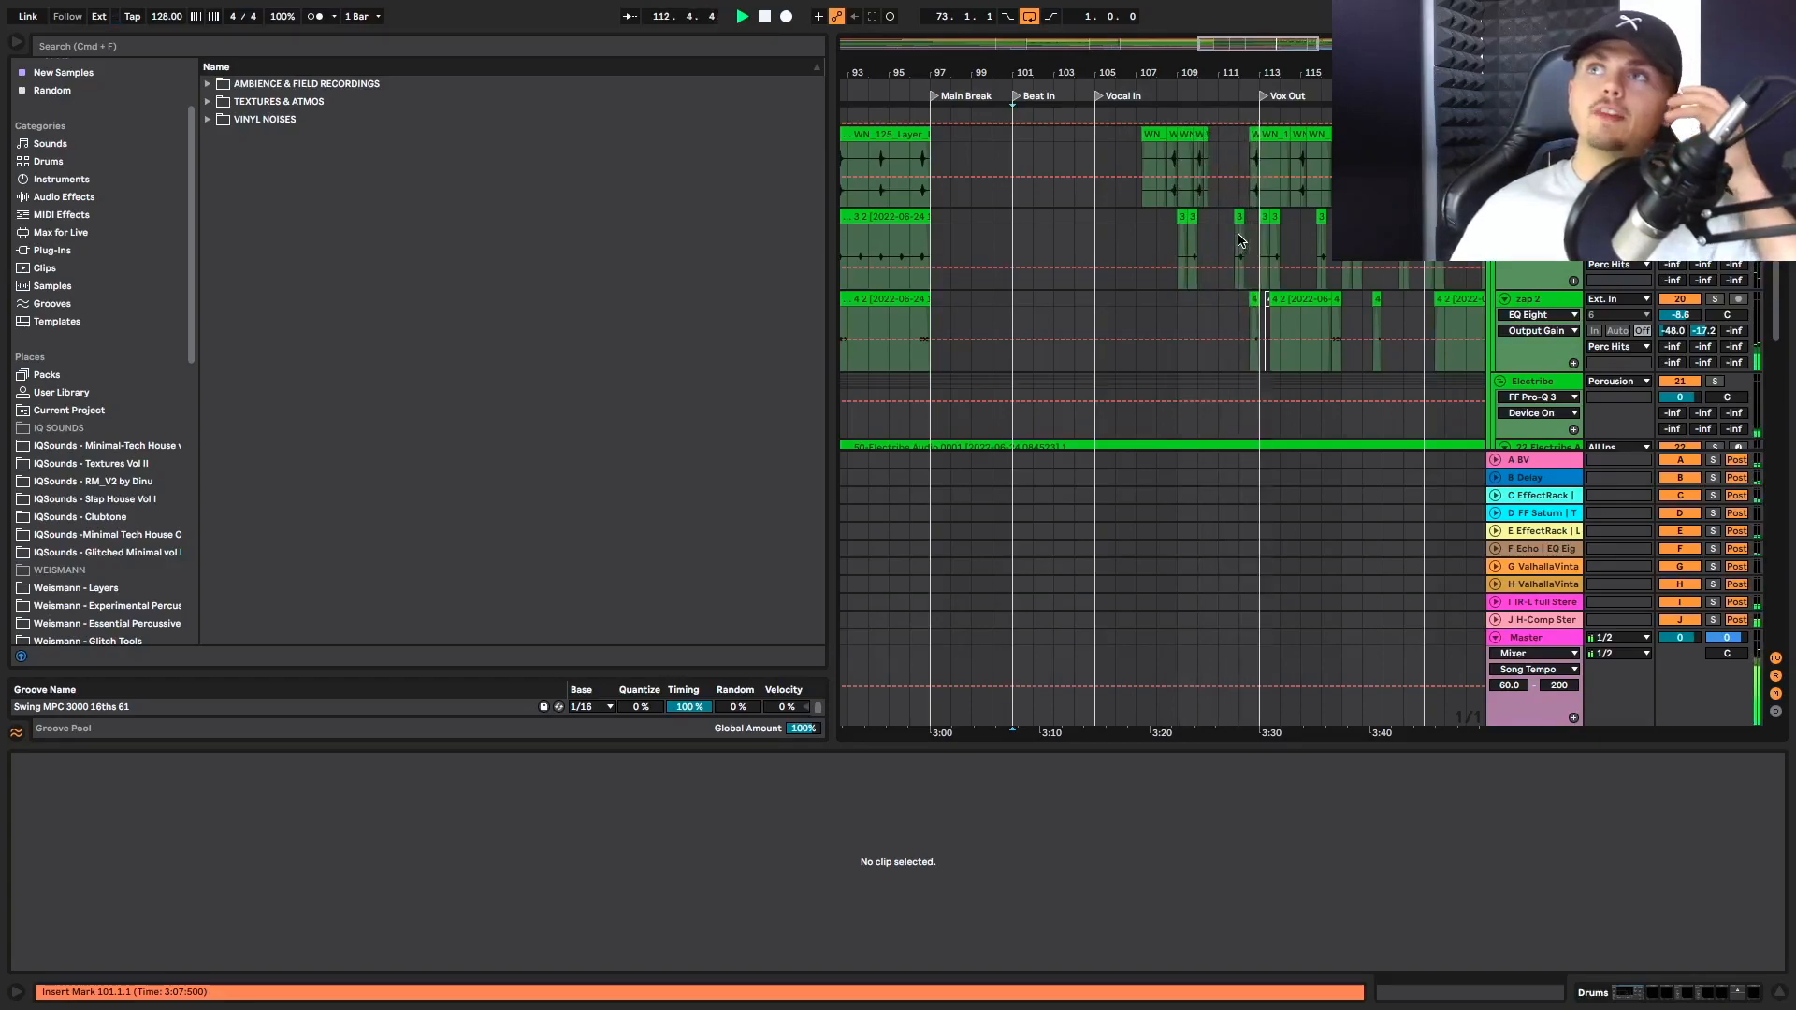
scroll(1238, 241, "down", 10)
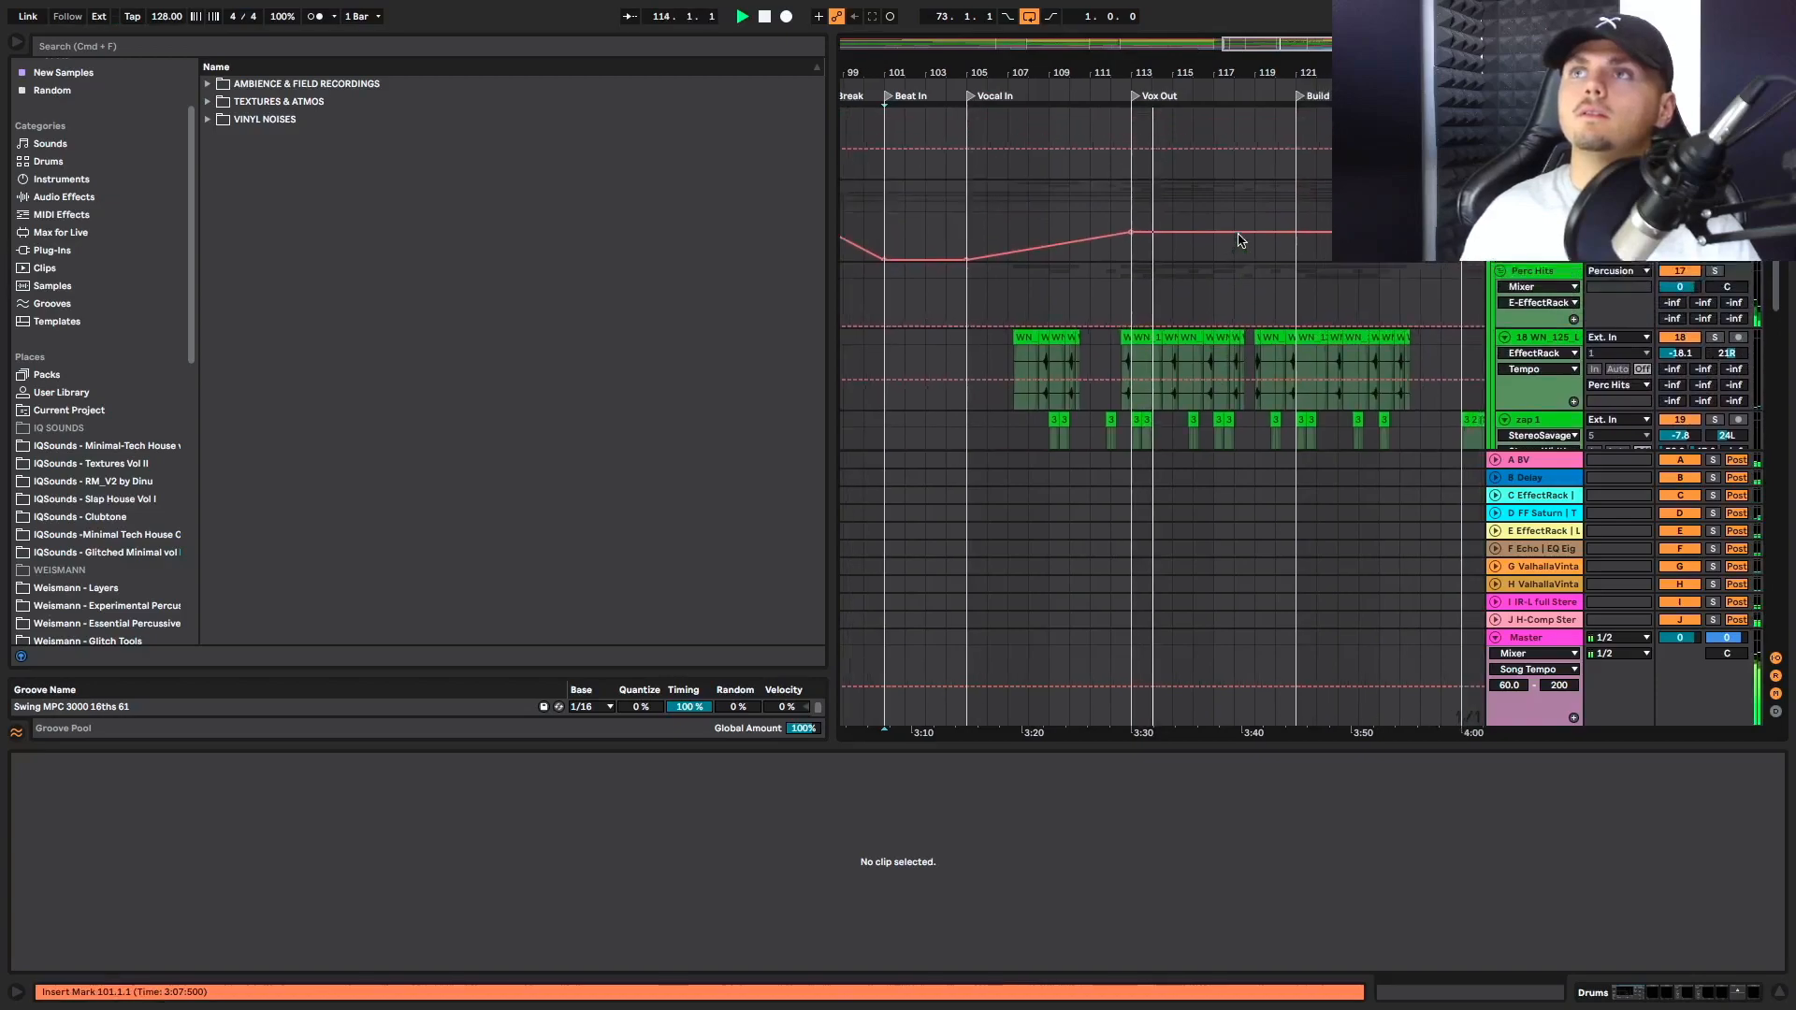
Examine the Off B hat, 808 Closed and 909 hat clips between Vox Out and Build UP
scroll(1123, 262, "up", 5)
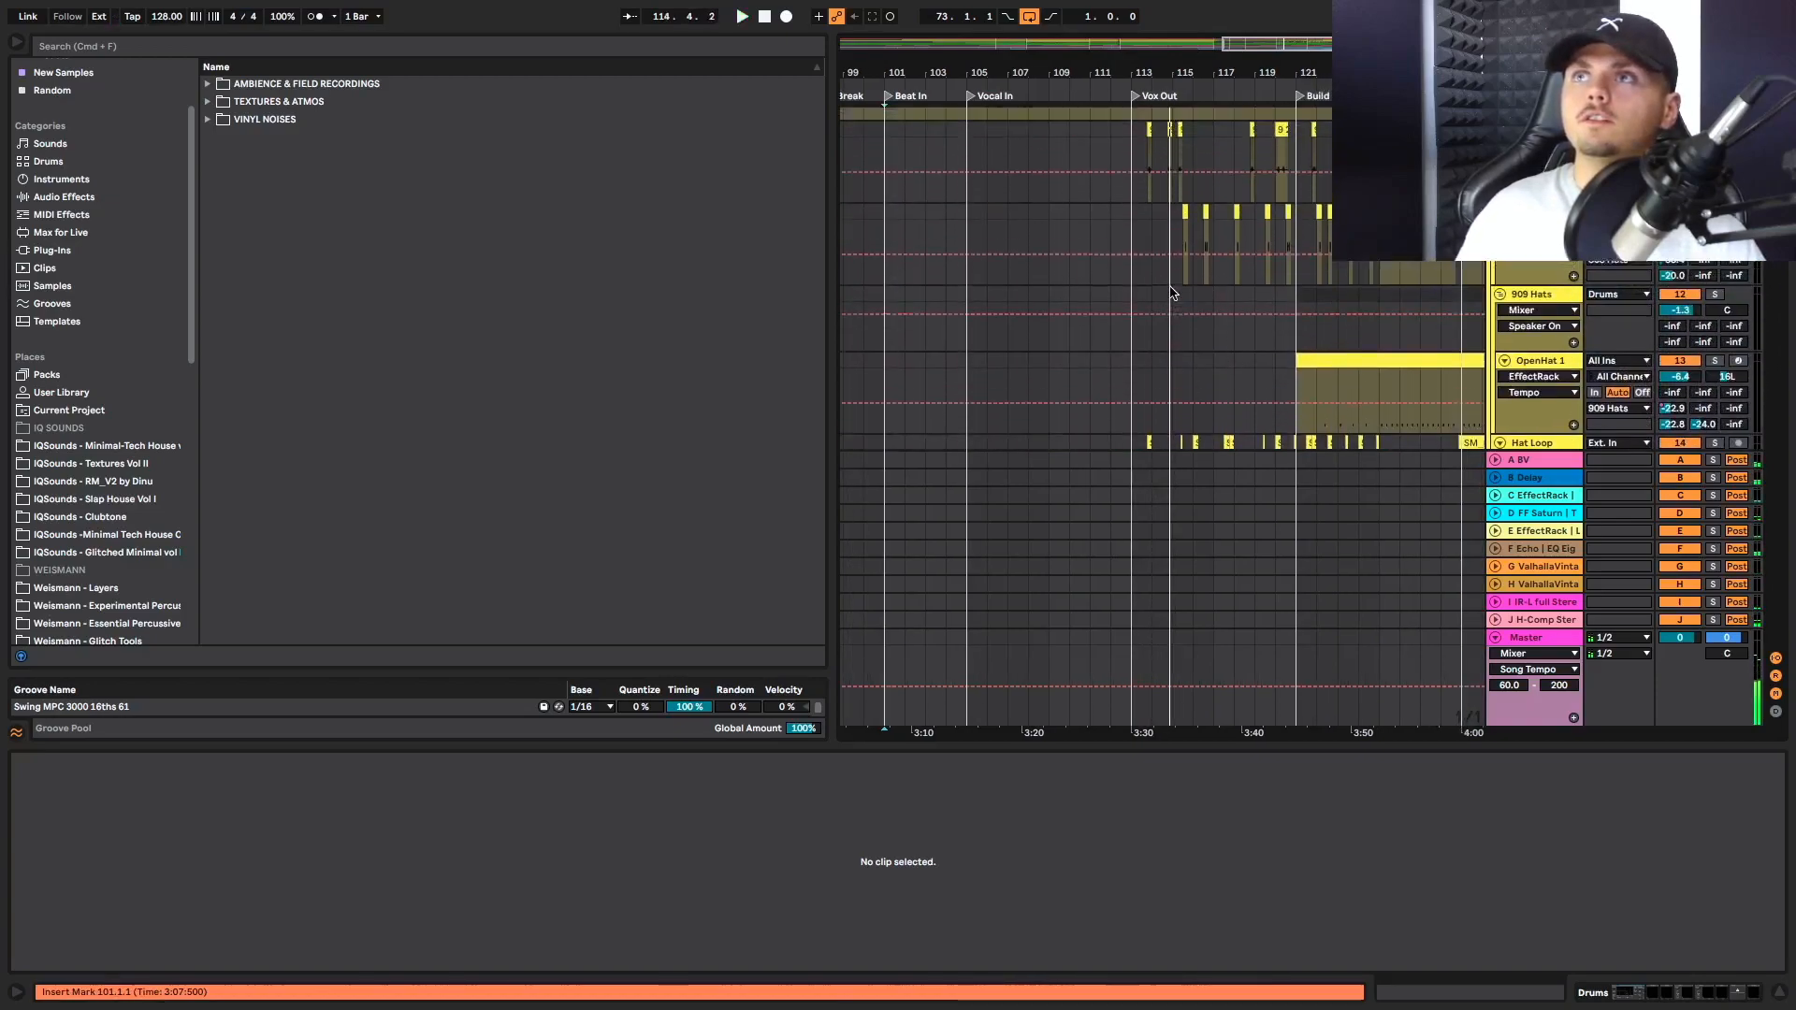
scroll(1150, 228, "up", 5)
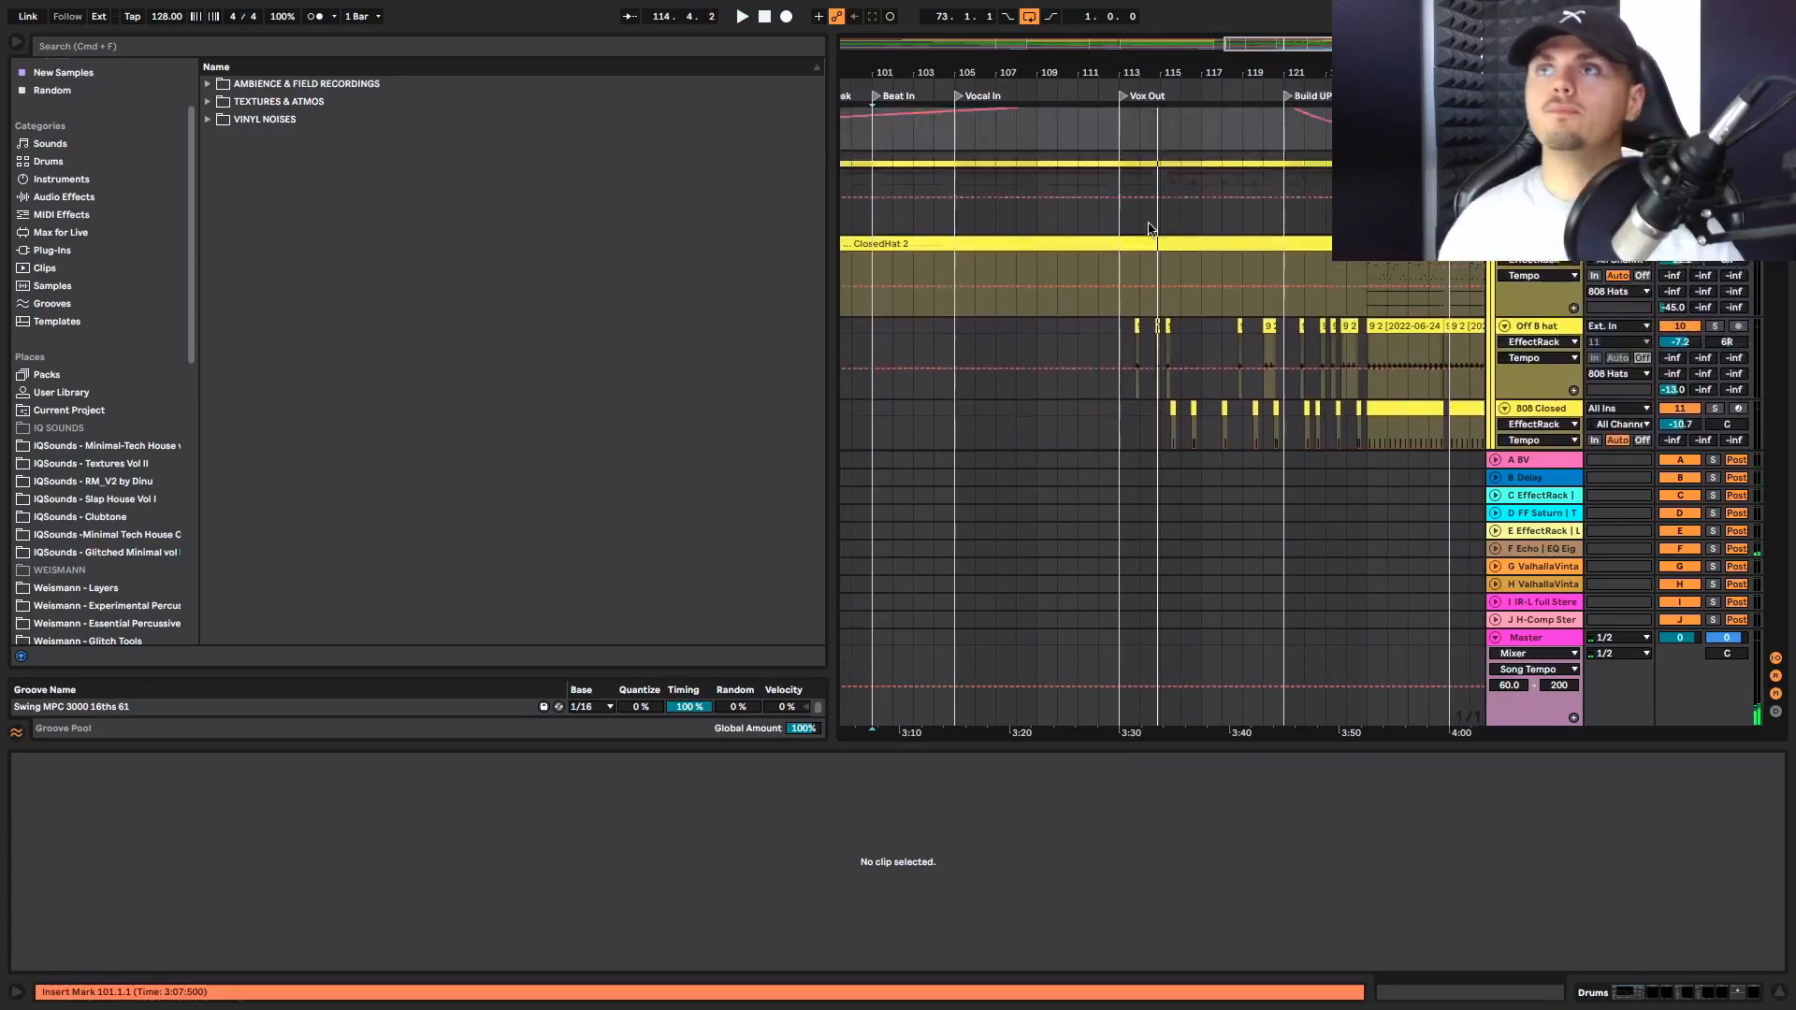
scroll(1120, 293, "down", 6)
scroll(1116, 298, "up", 5)
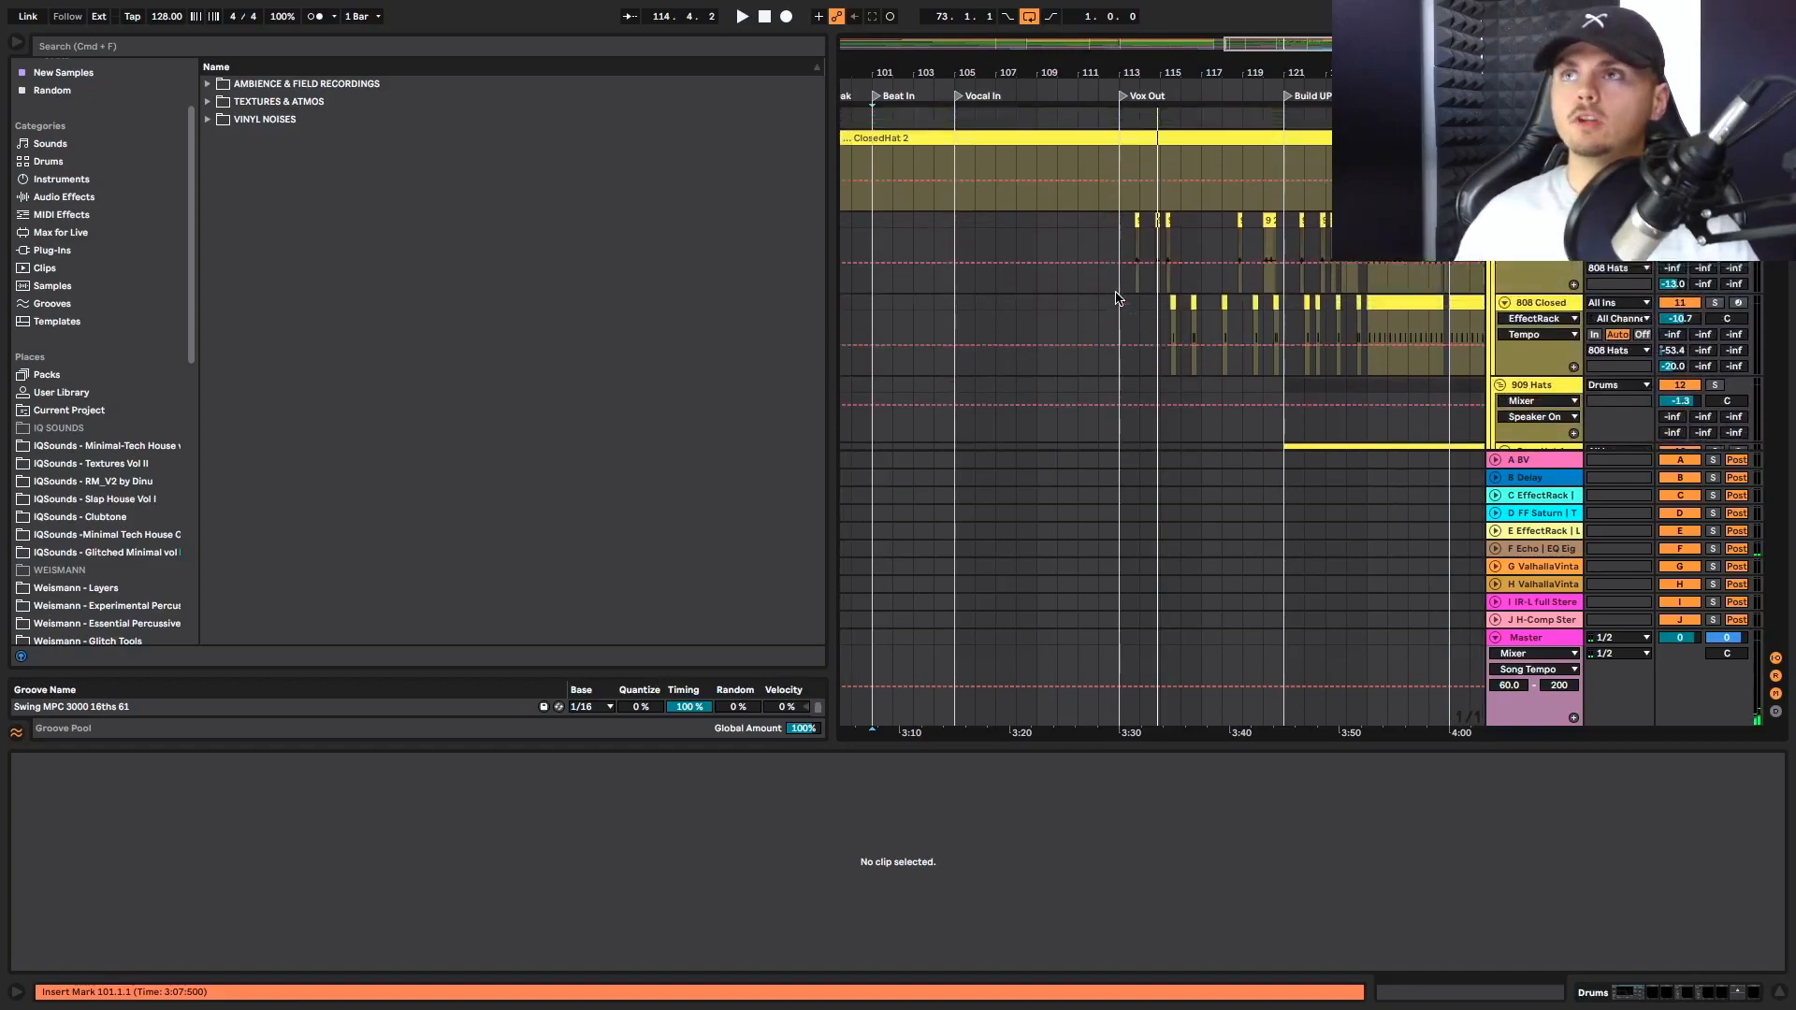
scroll(1123, 343, "up", 6)
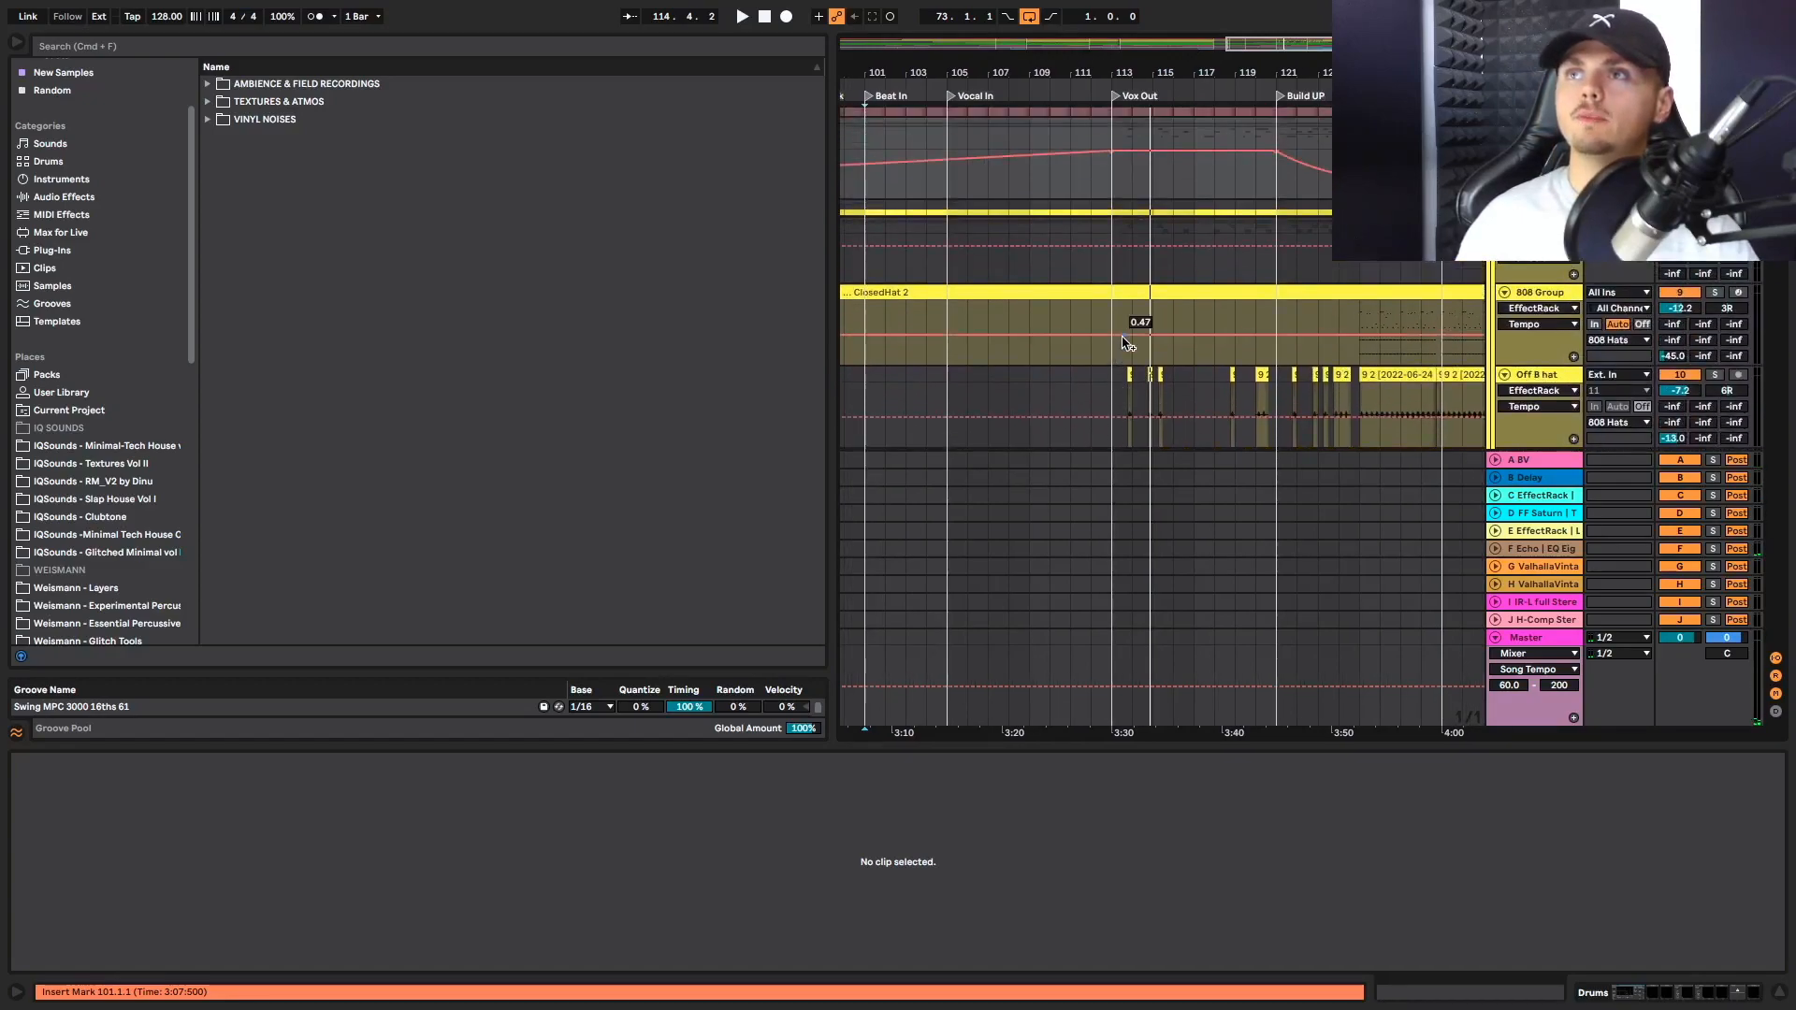
Select the Drums group from bar 113 to bar 121 and play it from Vox Out
left_click_drag(1098, 344, 1255, 343)
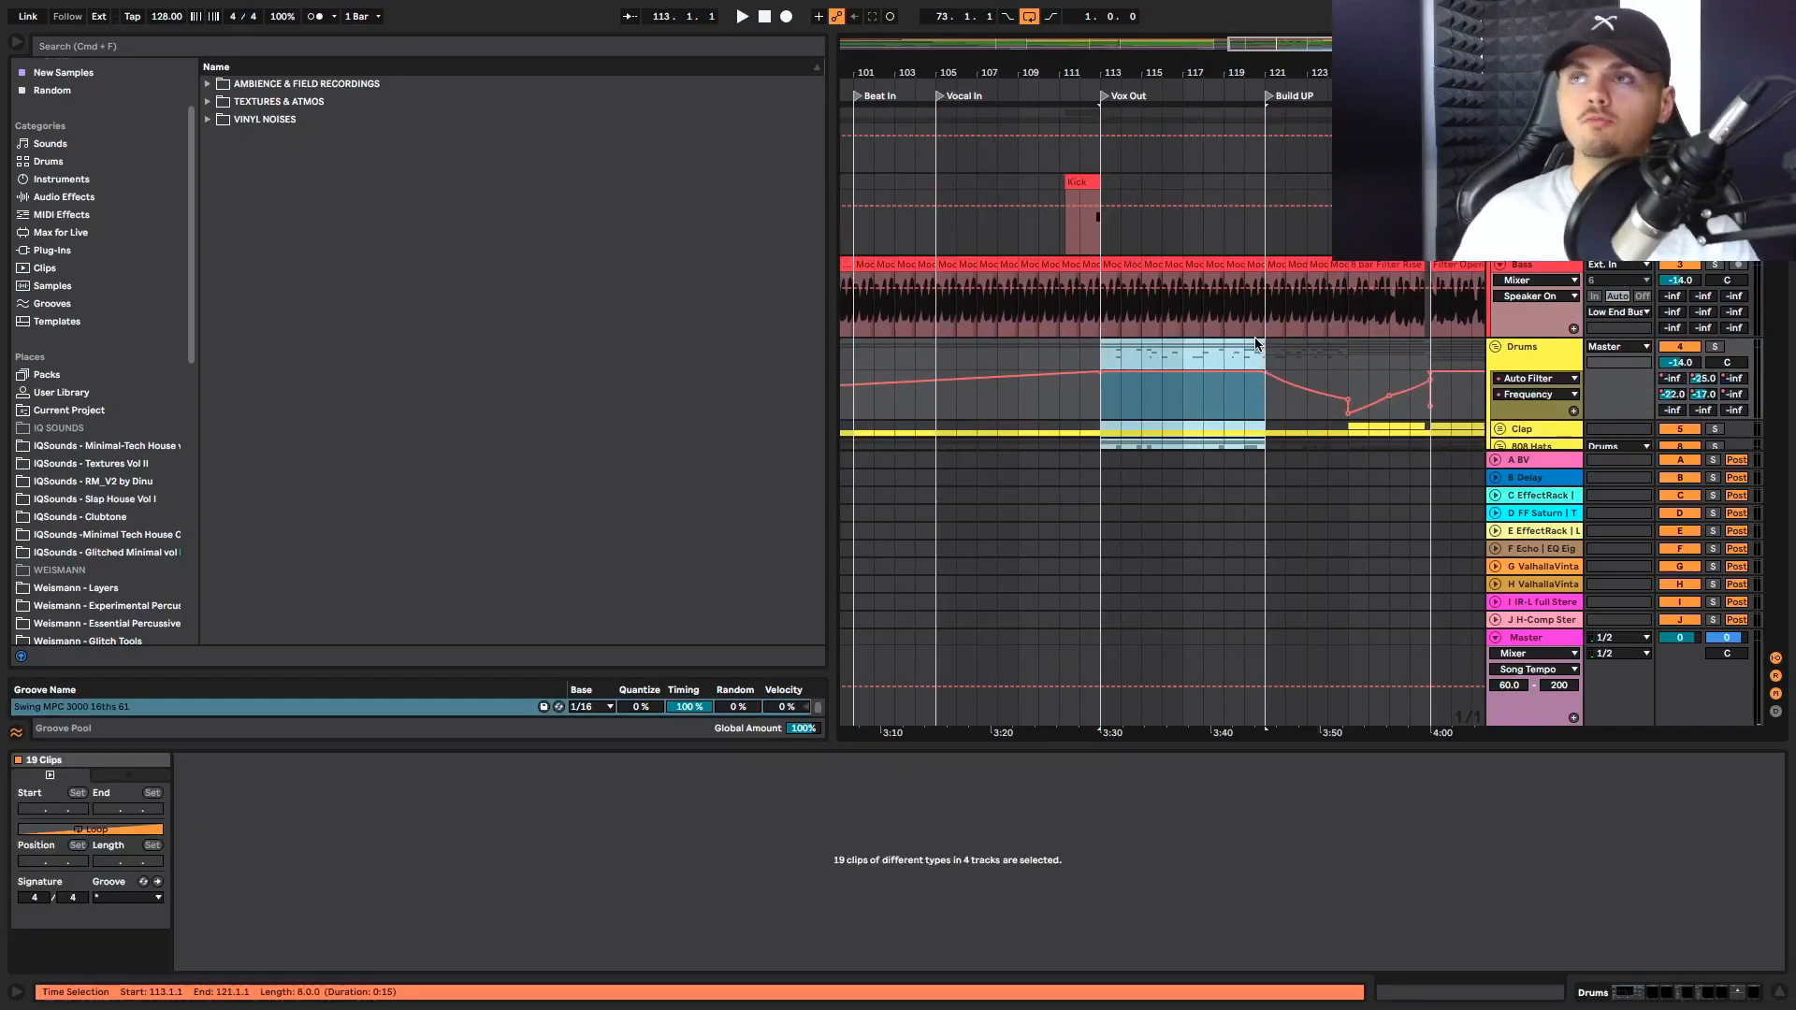
scroll(1267, 342, "down", 8)
key("space")
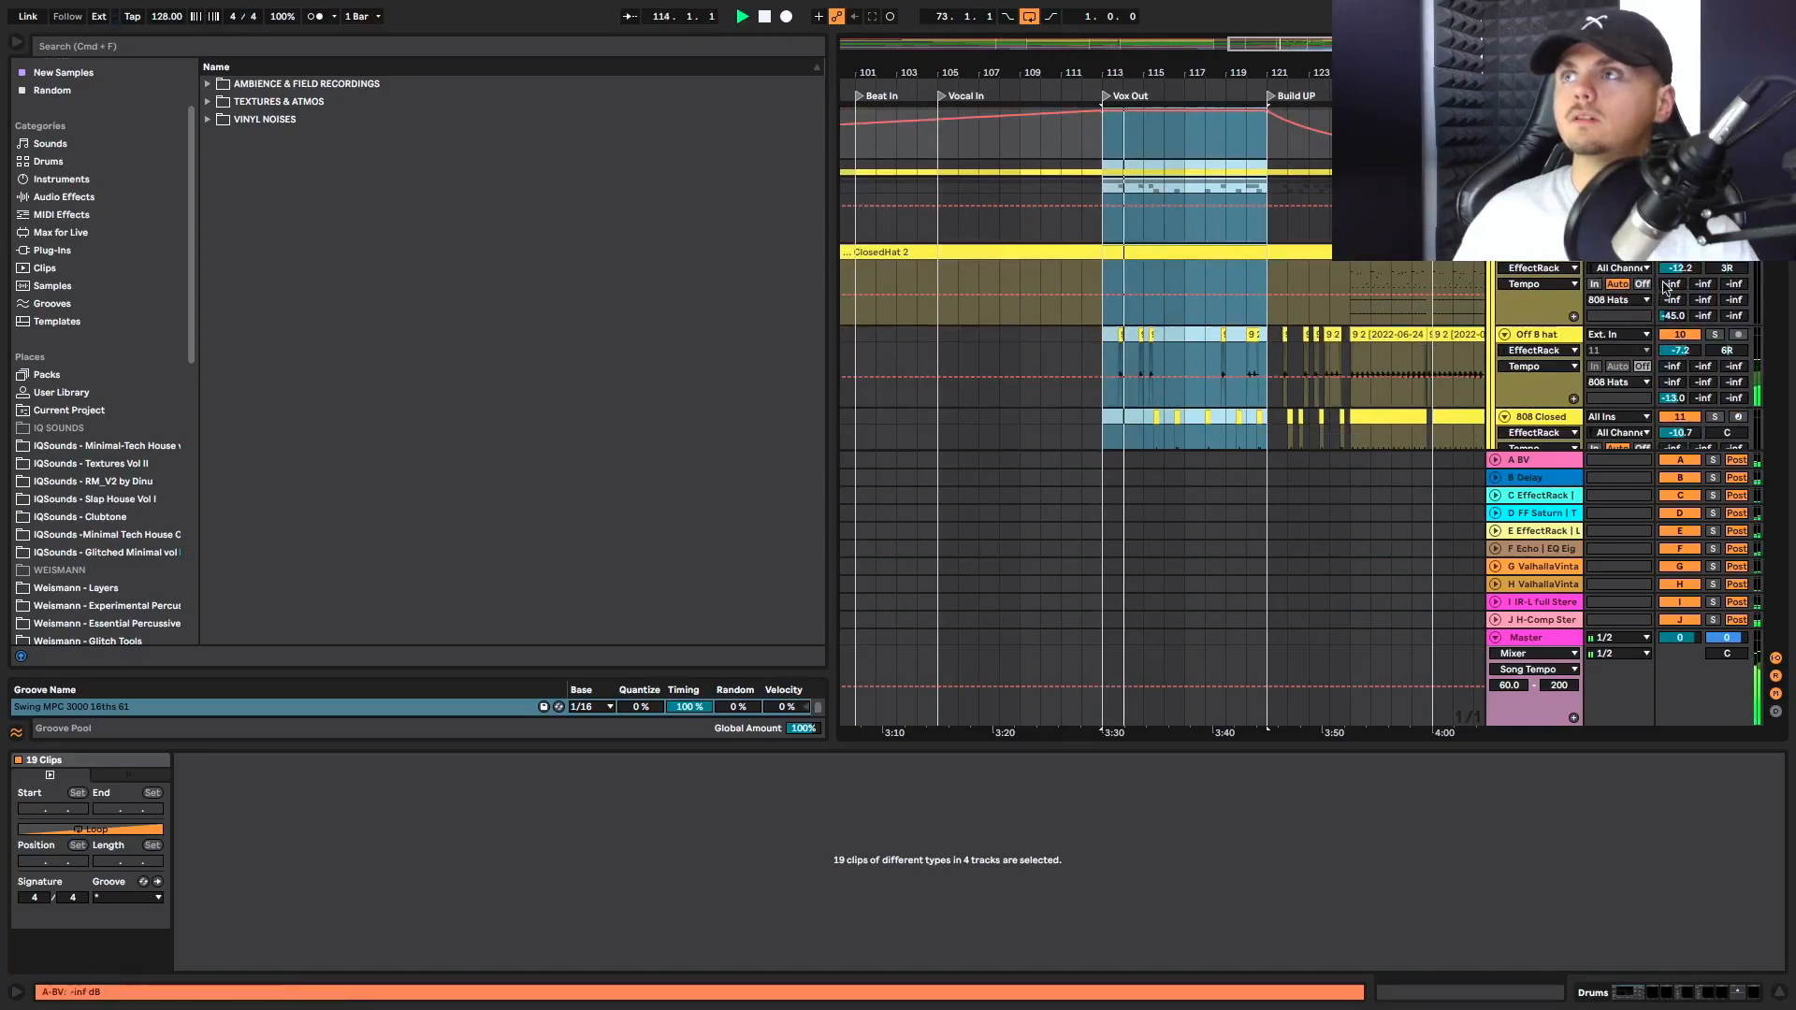
scroll(1527, 385, "up", 5)
scroll(1301, 396, "up", 1)
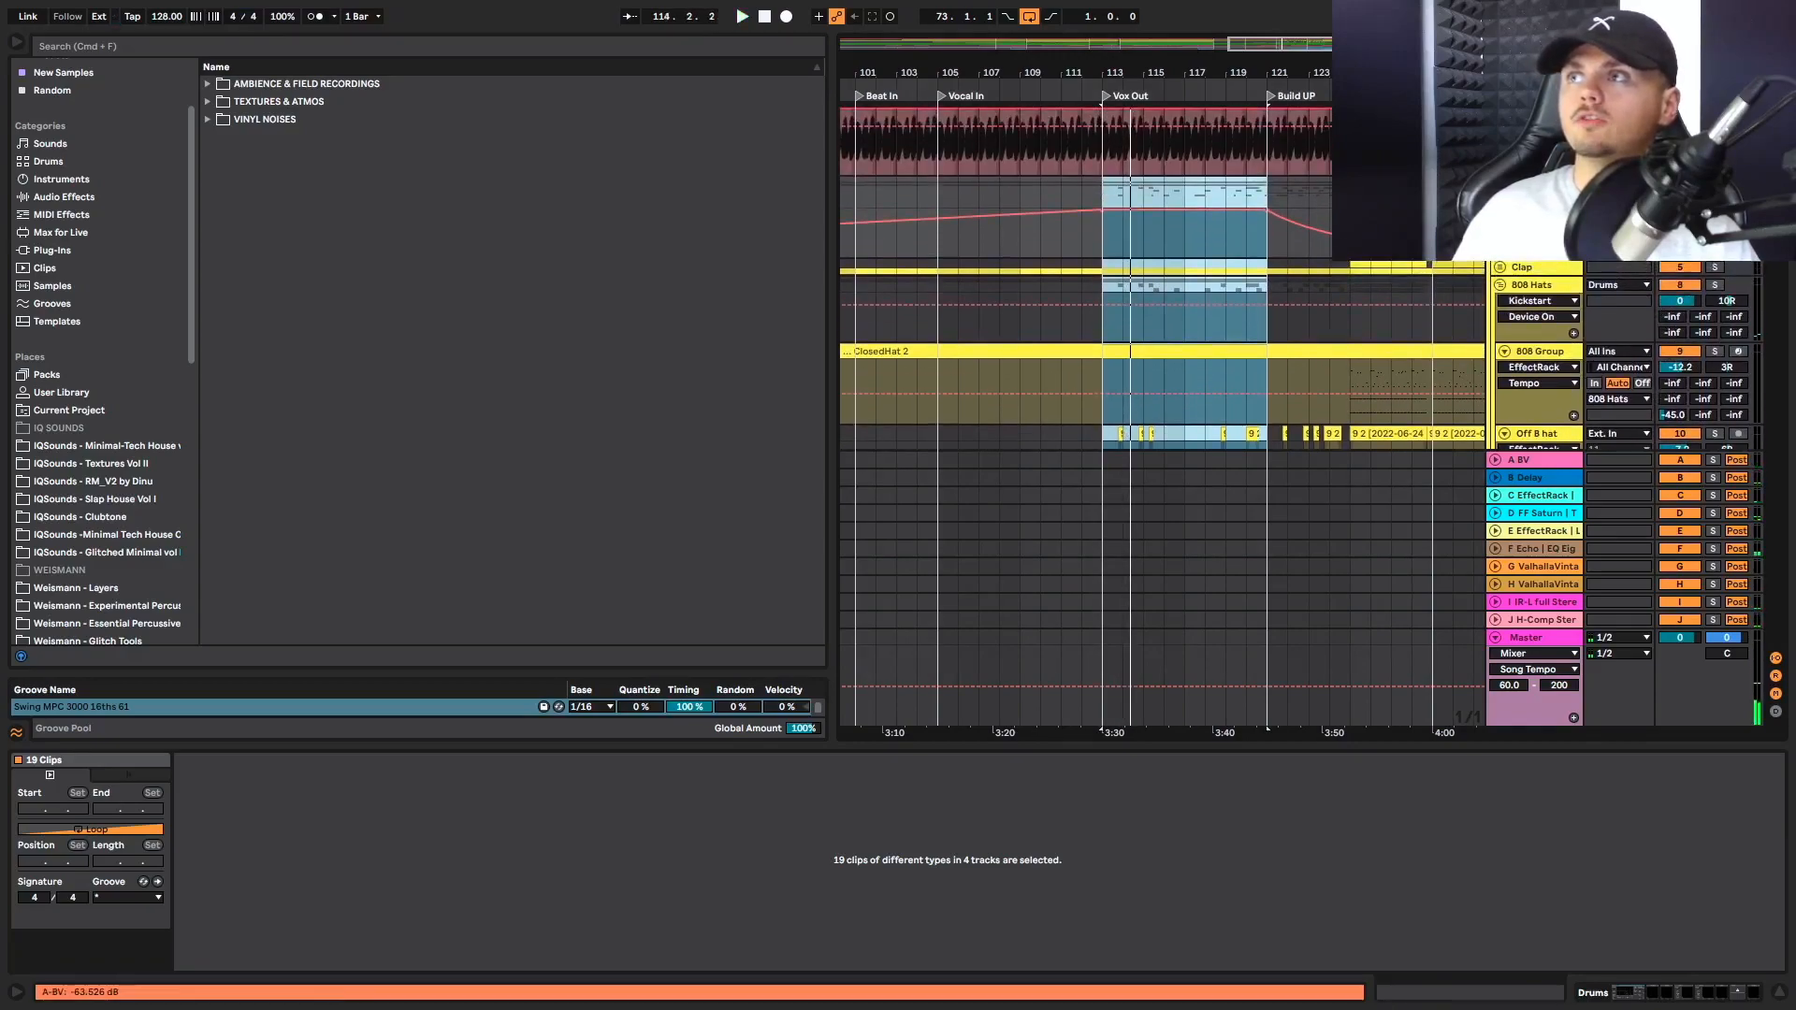
Show the Drums group's send automation for A, B, D and F in turn, and place the insert marker at bar 113
left_click(1672, 216)
left_click(1703, 216)
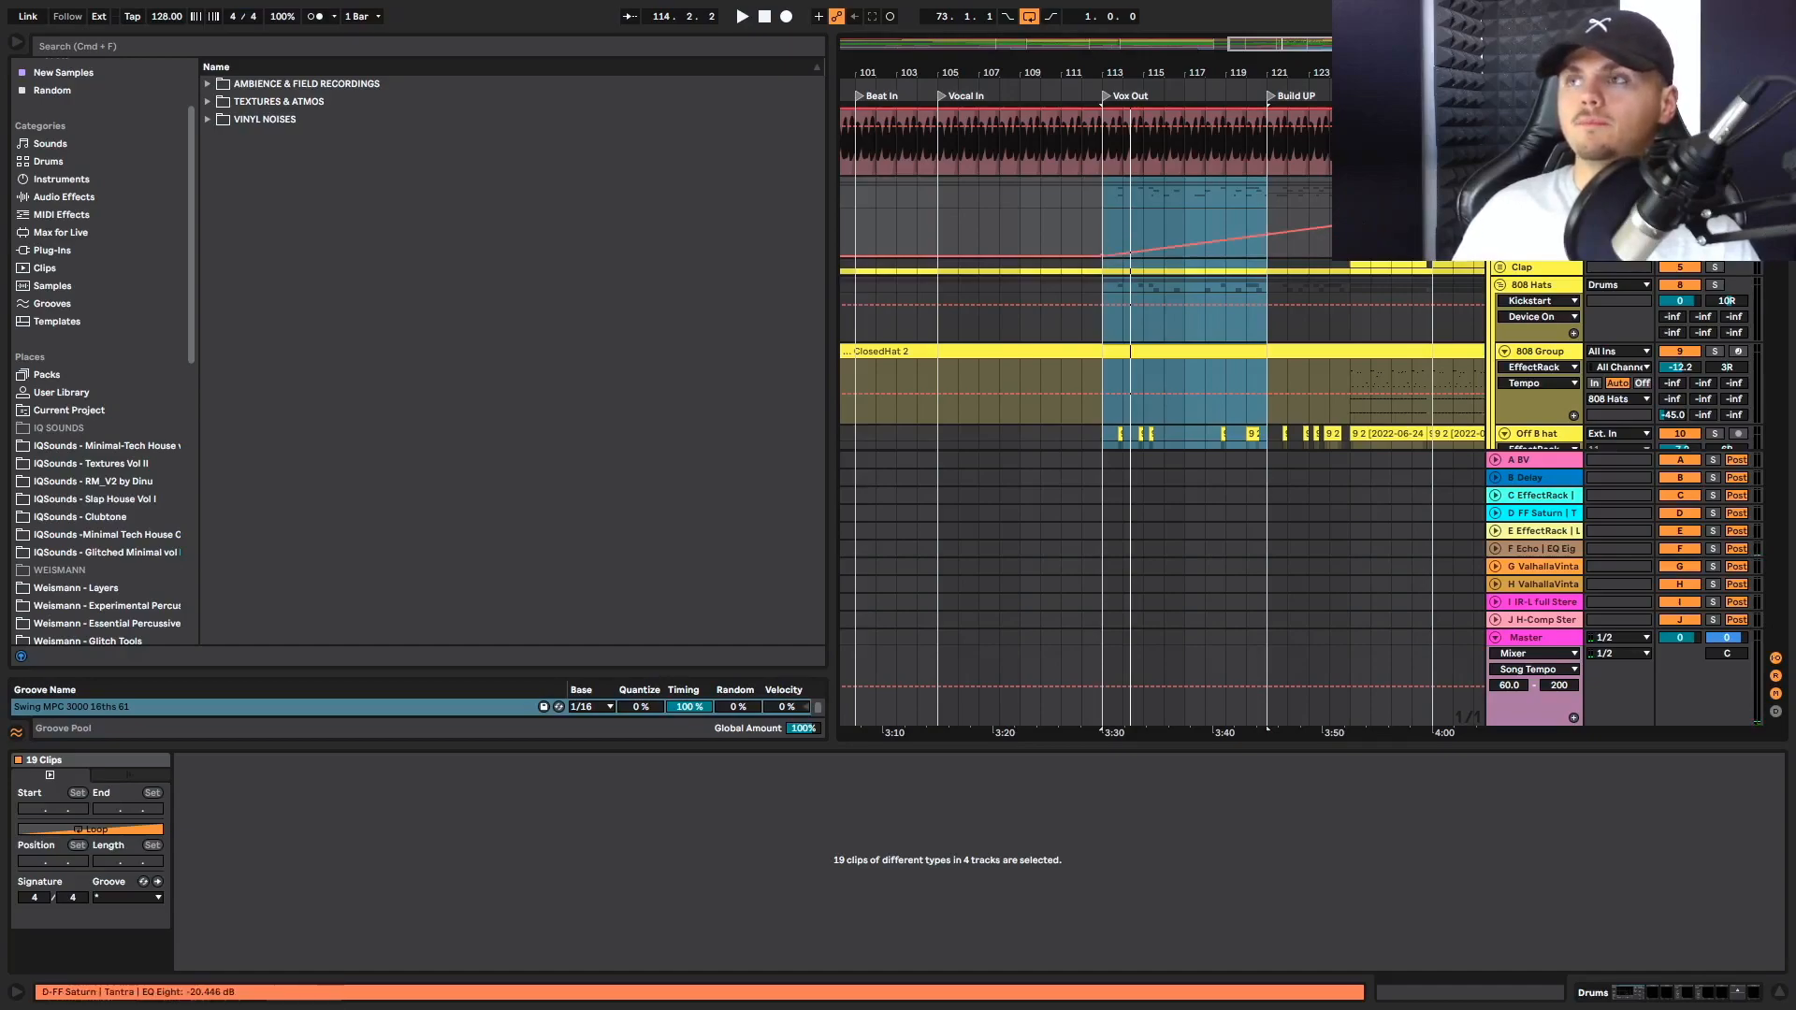
left_click(1672, 232)
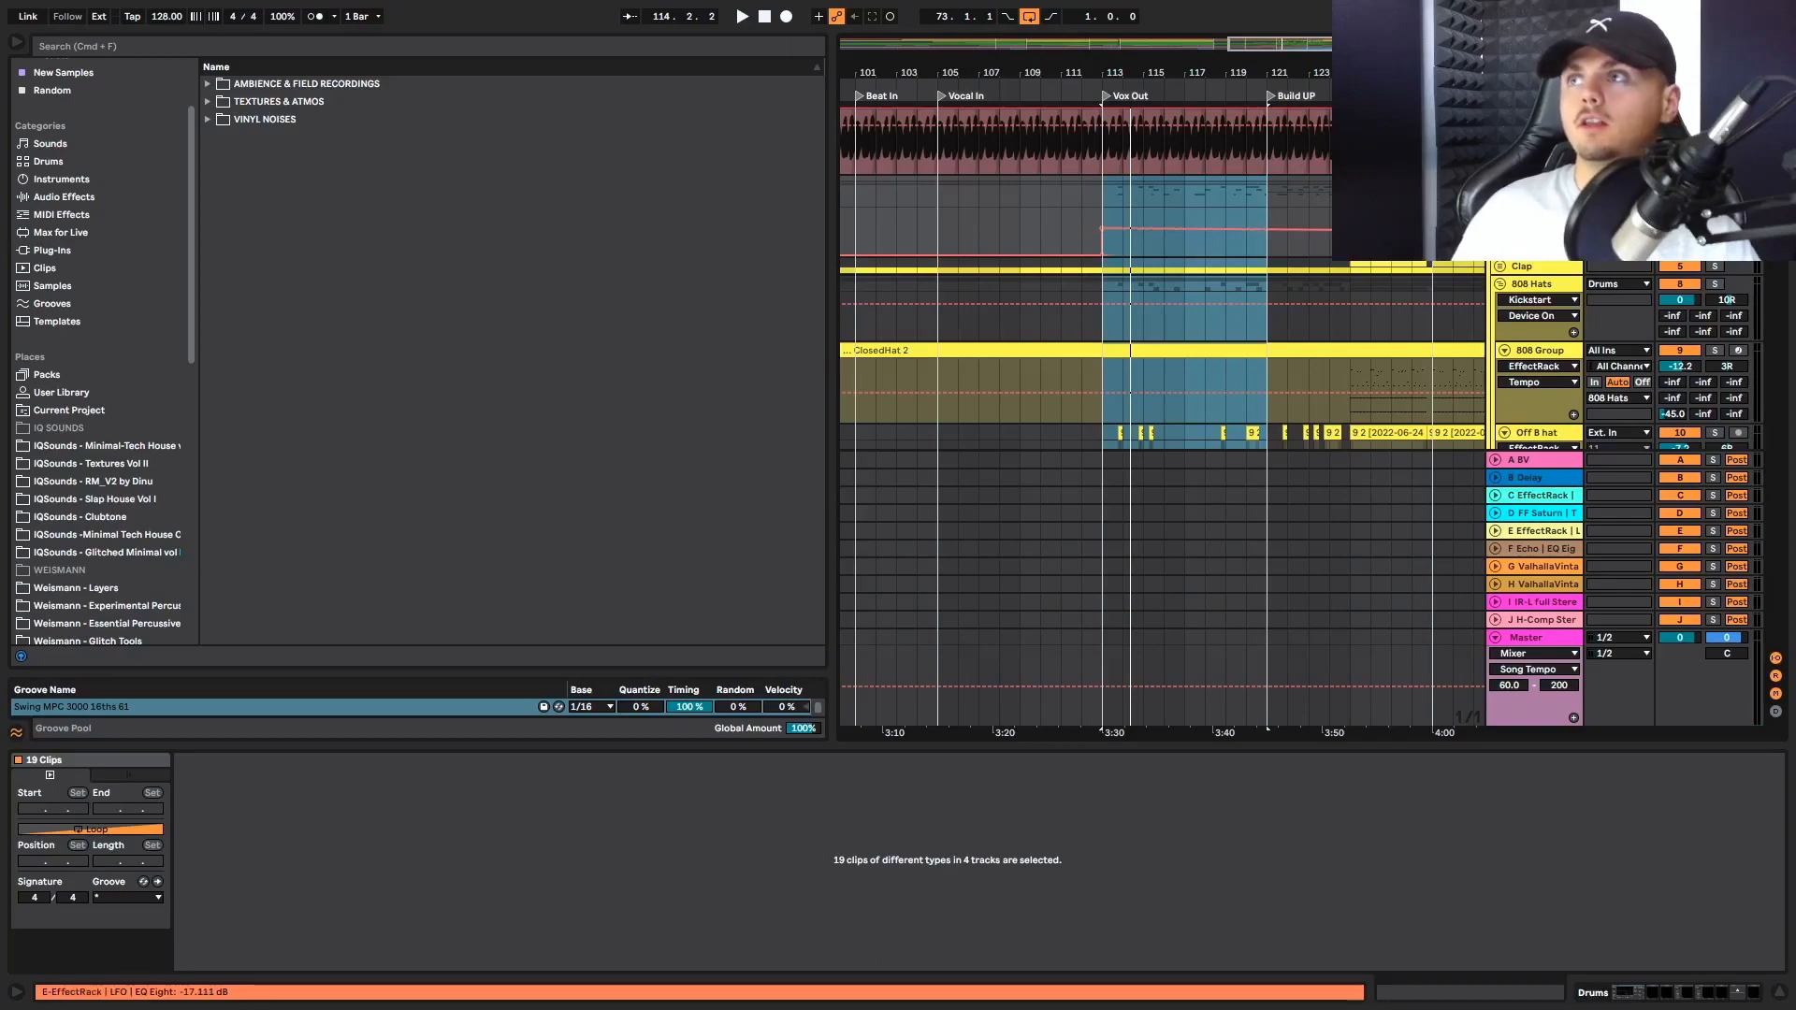
left_click(1734, 232)
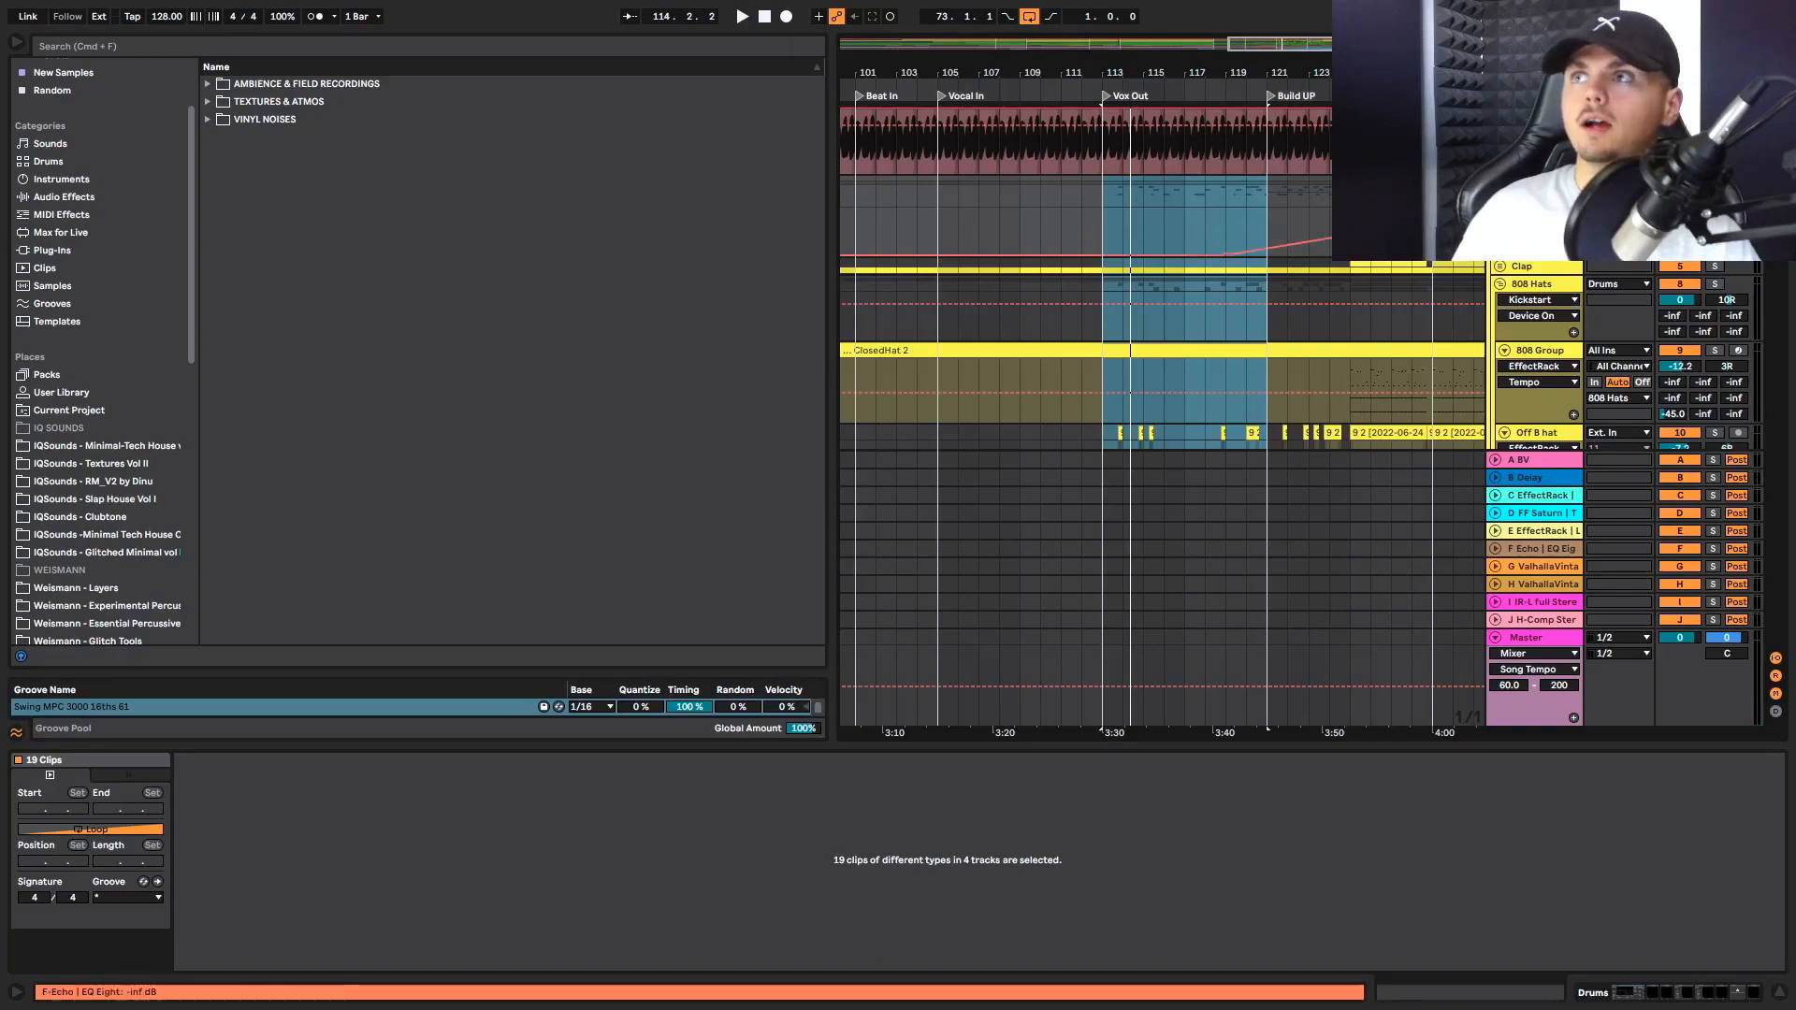
left_click(1106, 245)
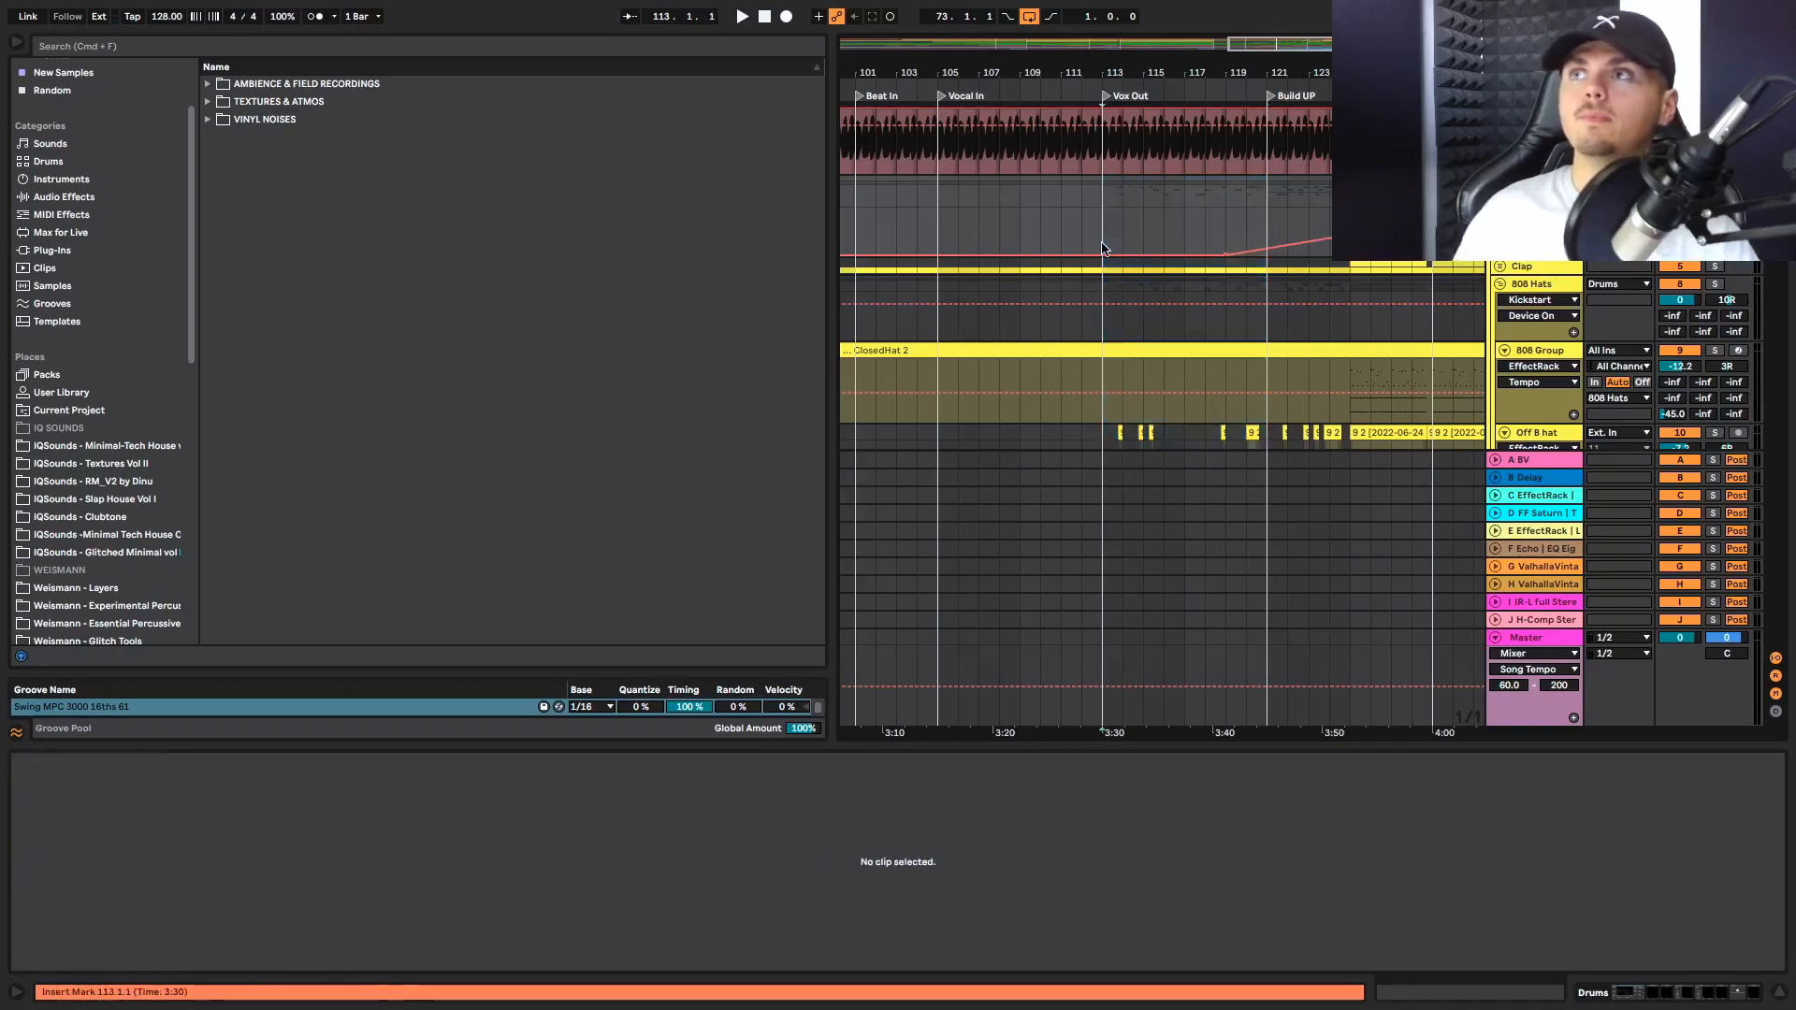
Play the arrangement from Vox Out at bar 113 while checking the Off B hat and 808 Closed clips
key("space")
scroll(1441, 393, "down", 3)
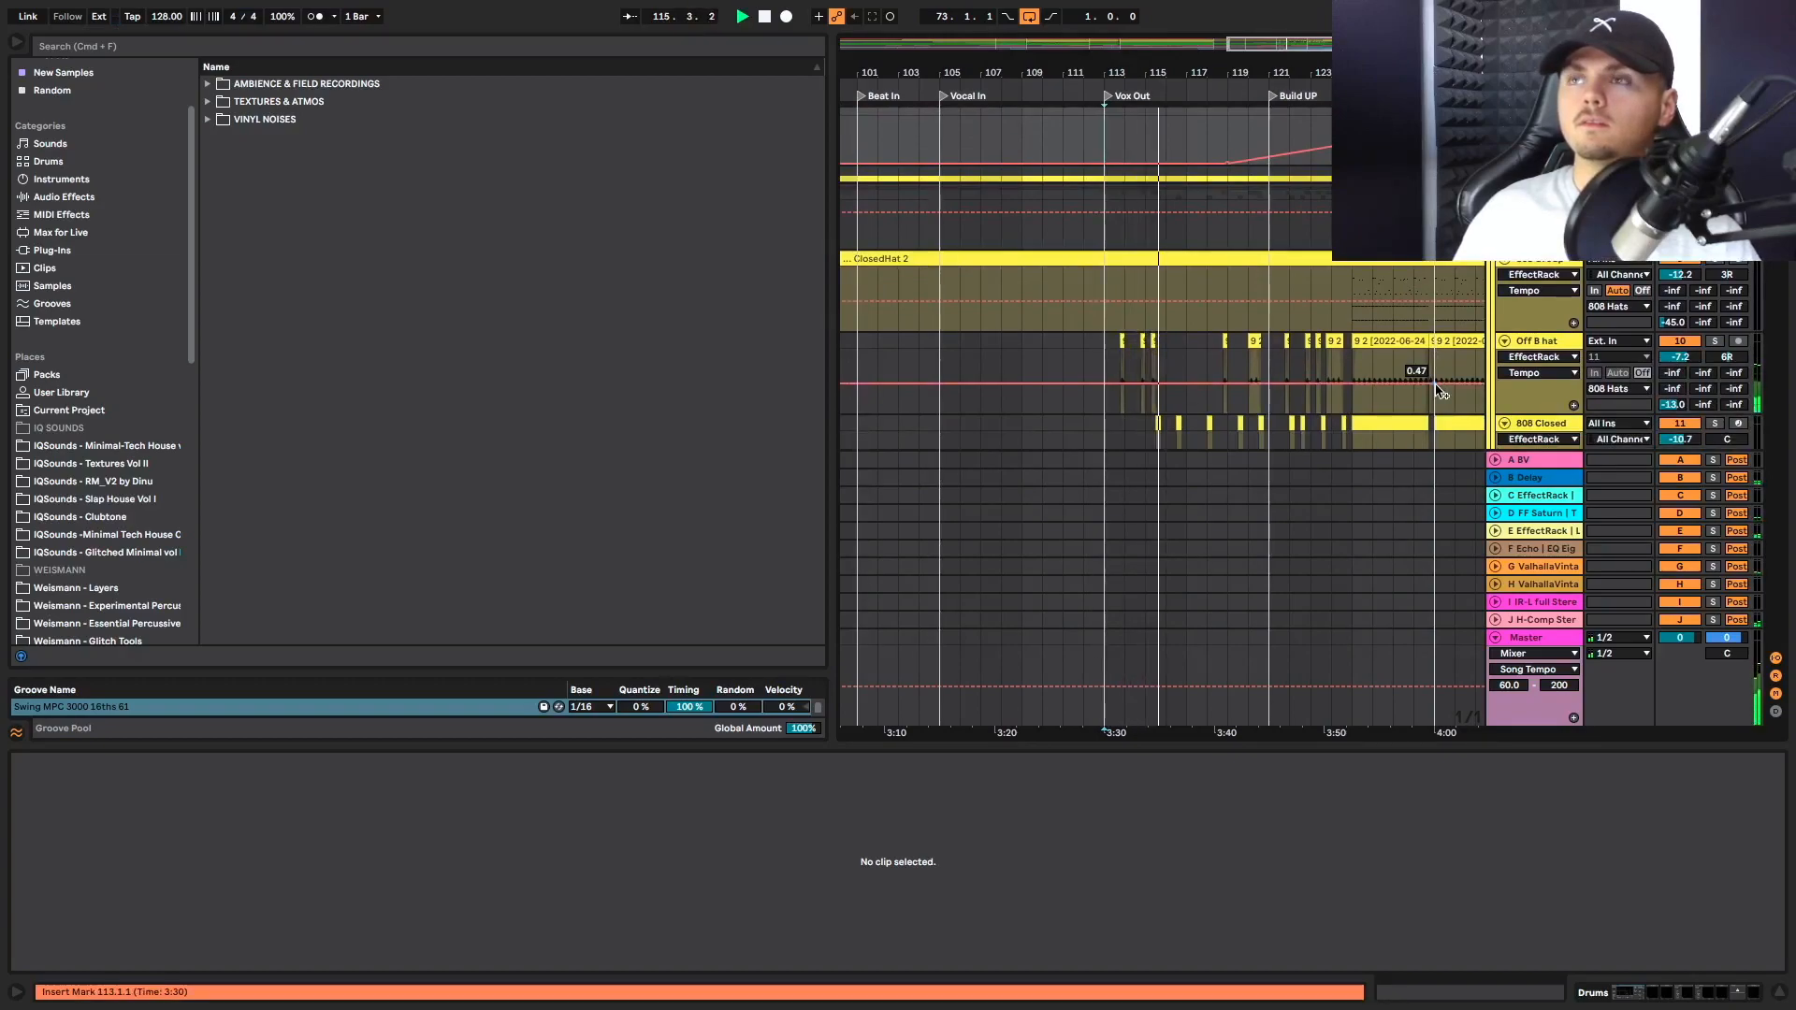
scroll(1441, 391, "down", 3)
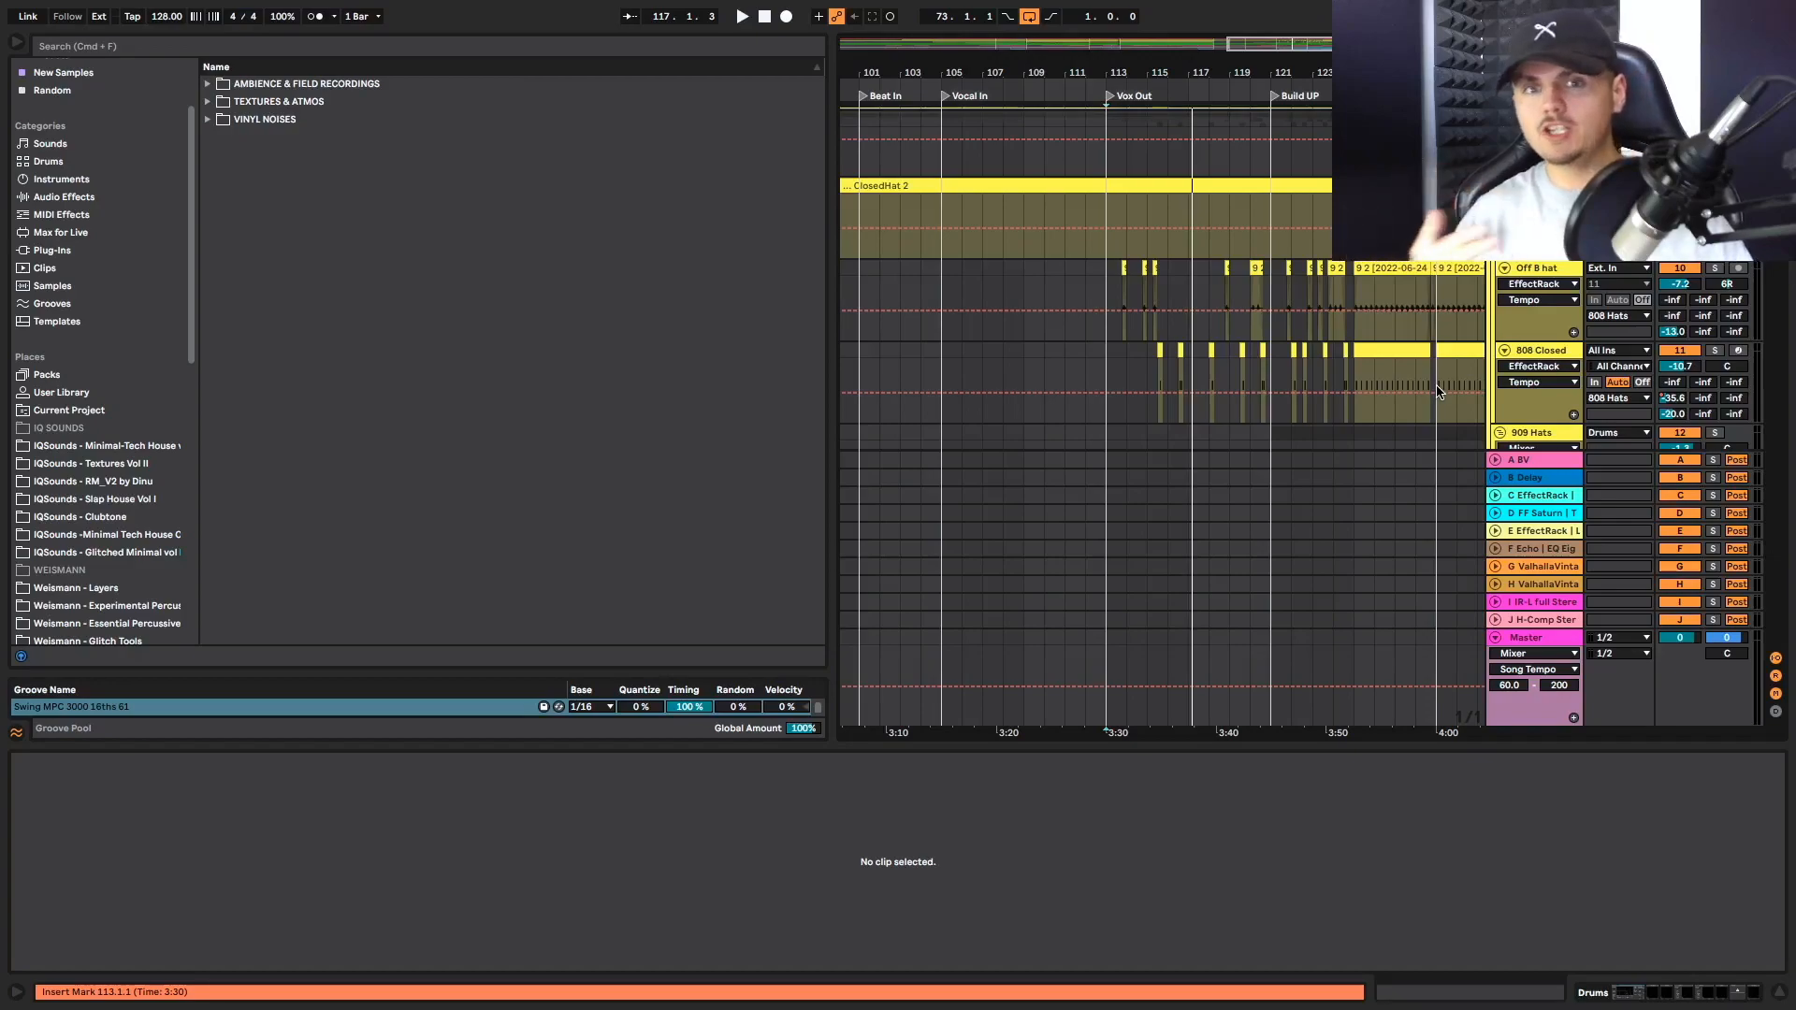
scroll(1438, 392, "up", 3)
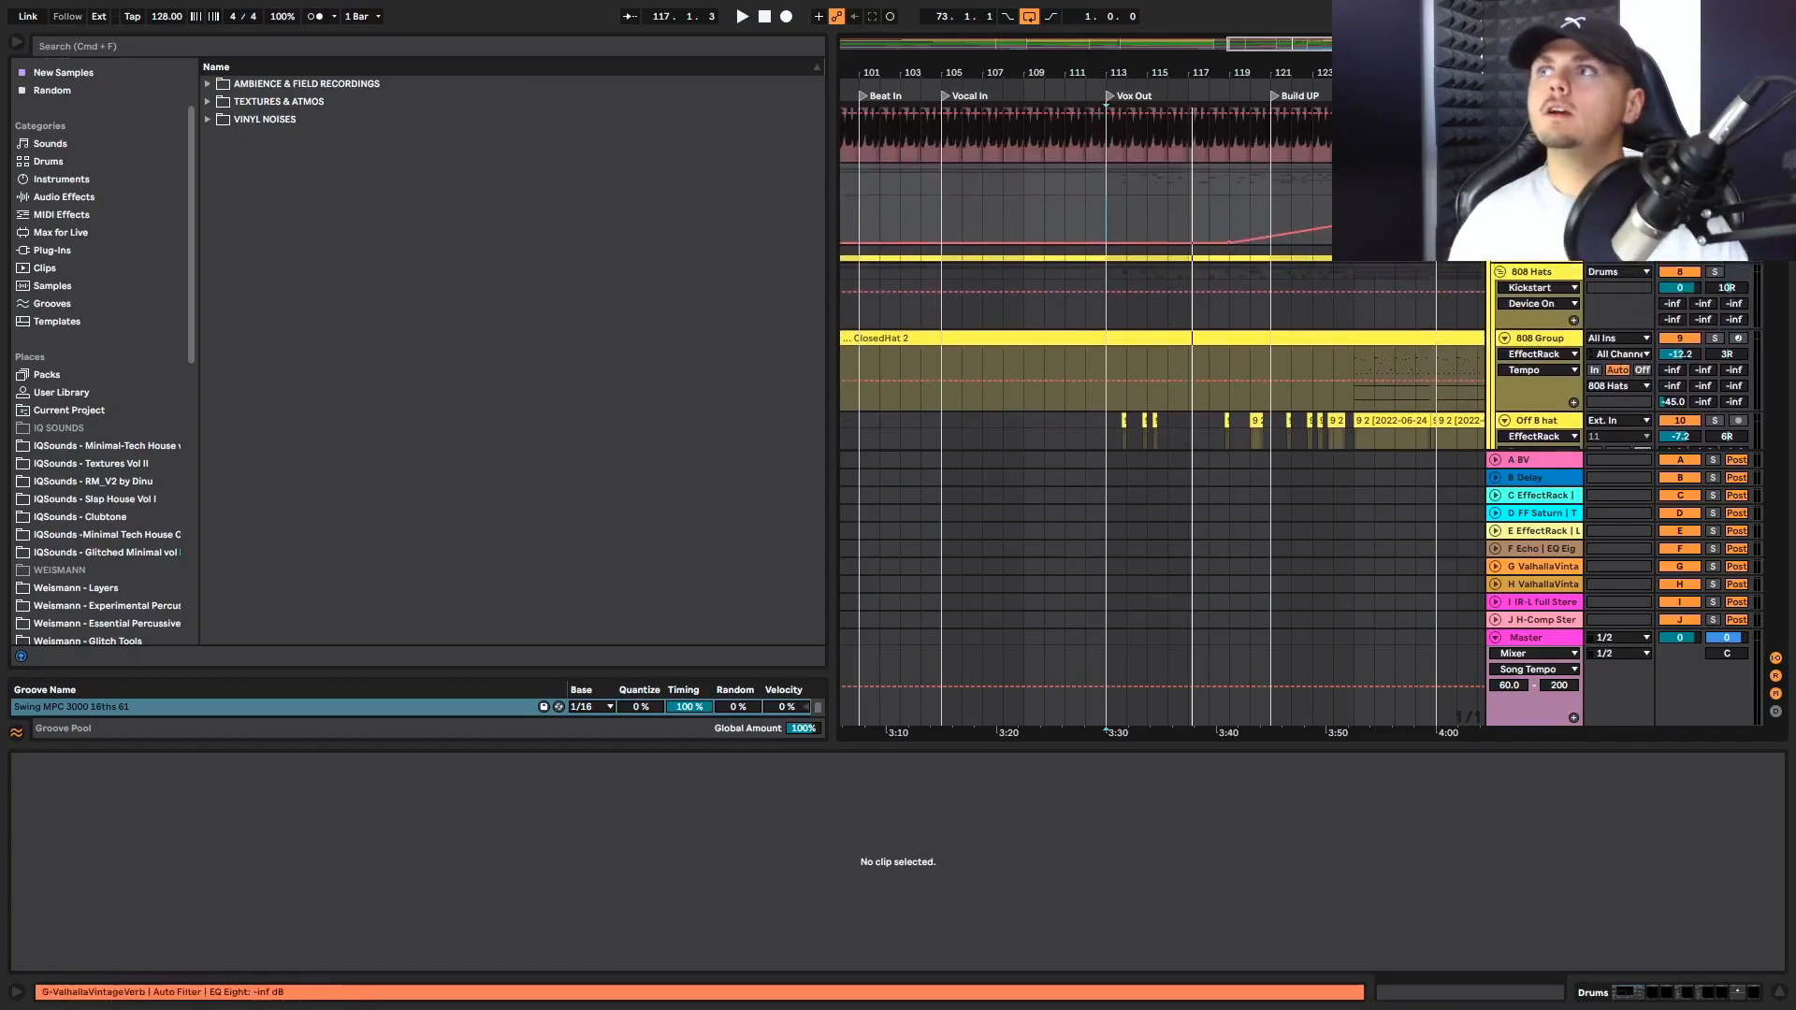
Replay the section from bar 113, checking the hat tracks, Hat Loop and percussion hit clips up to Build UP
key("space")
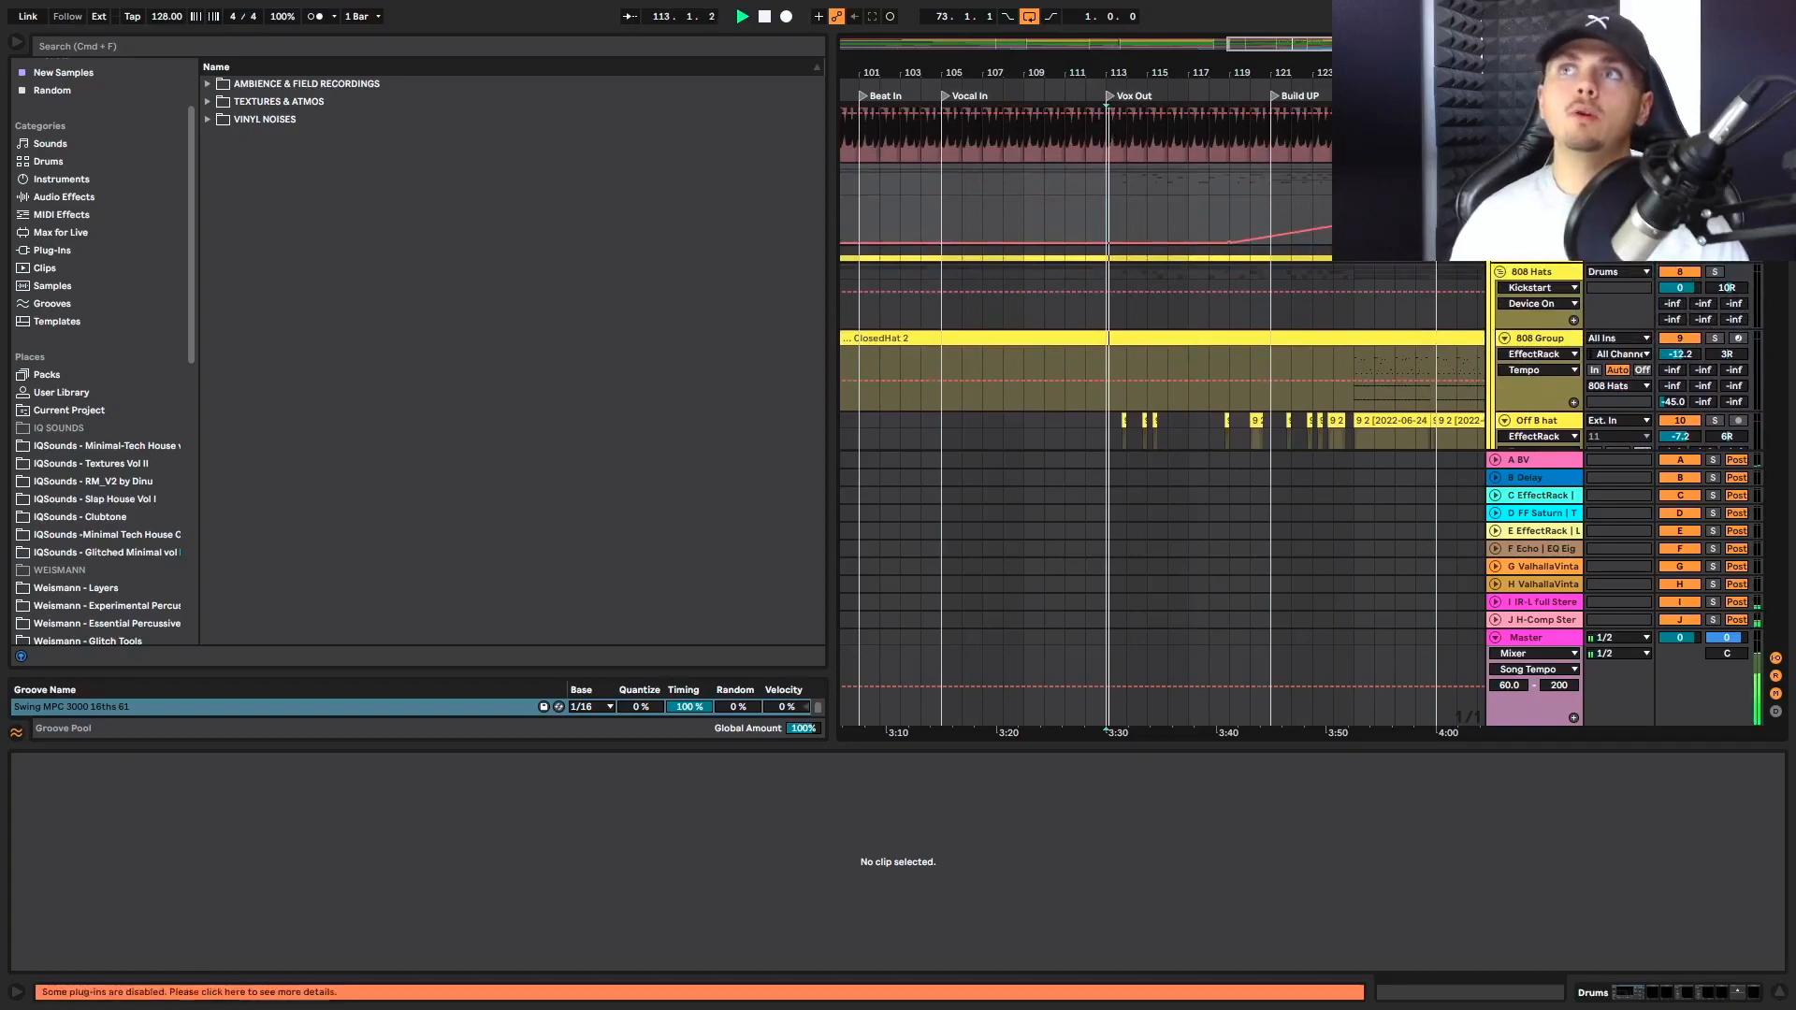
scroll(1650, 281, "down", 1)
scroll(1650, 281, "down", 1)
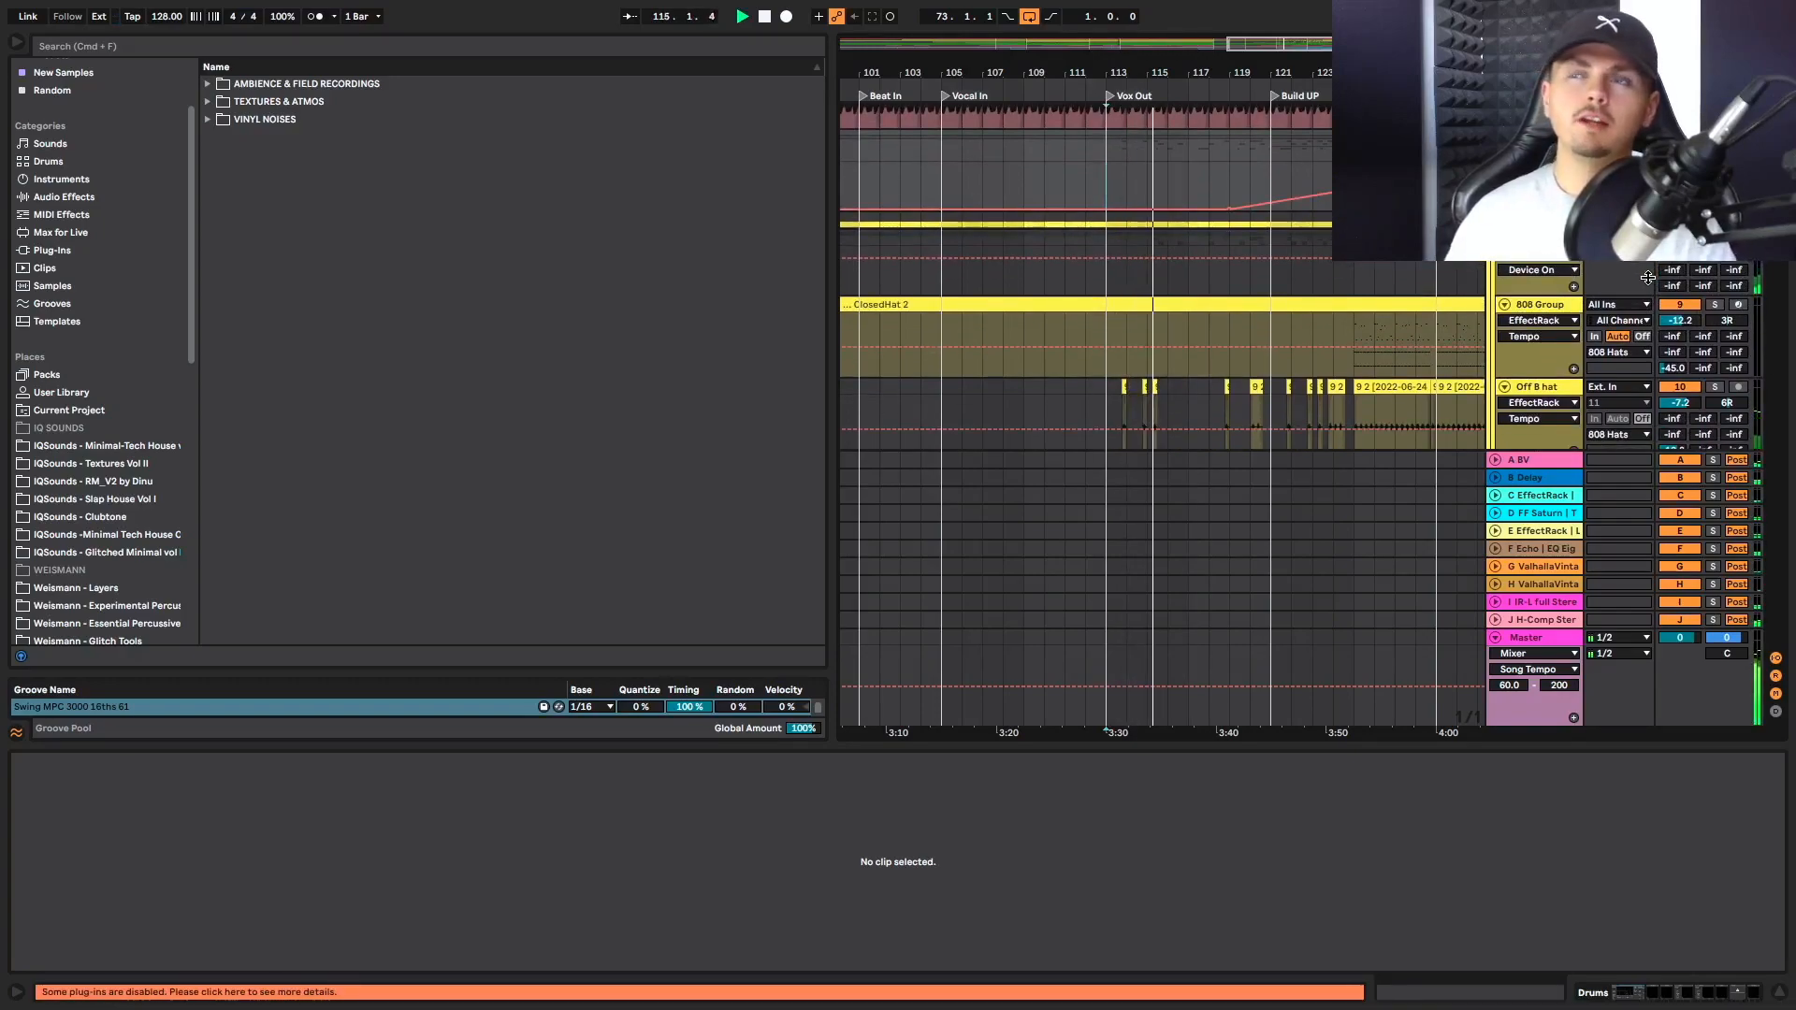
scroll(1287, 362, "down", 8)
scroll(1287, 362, "right", 2)
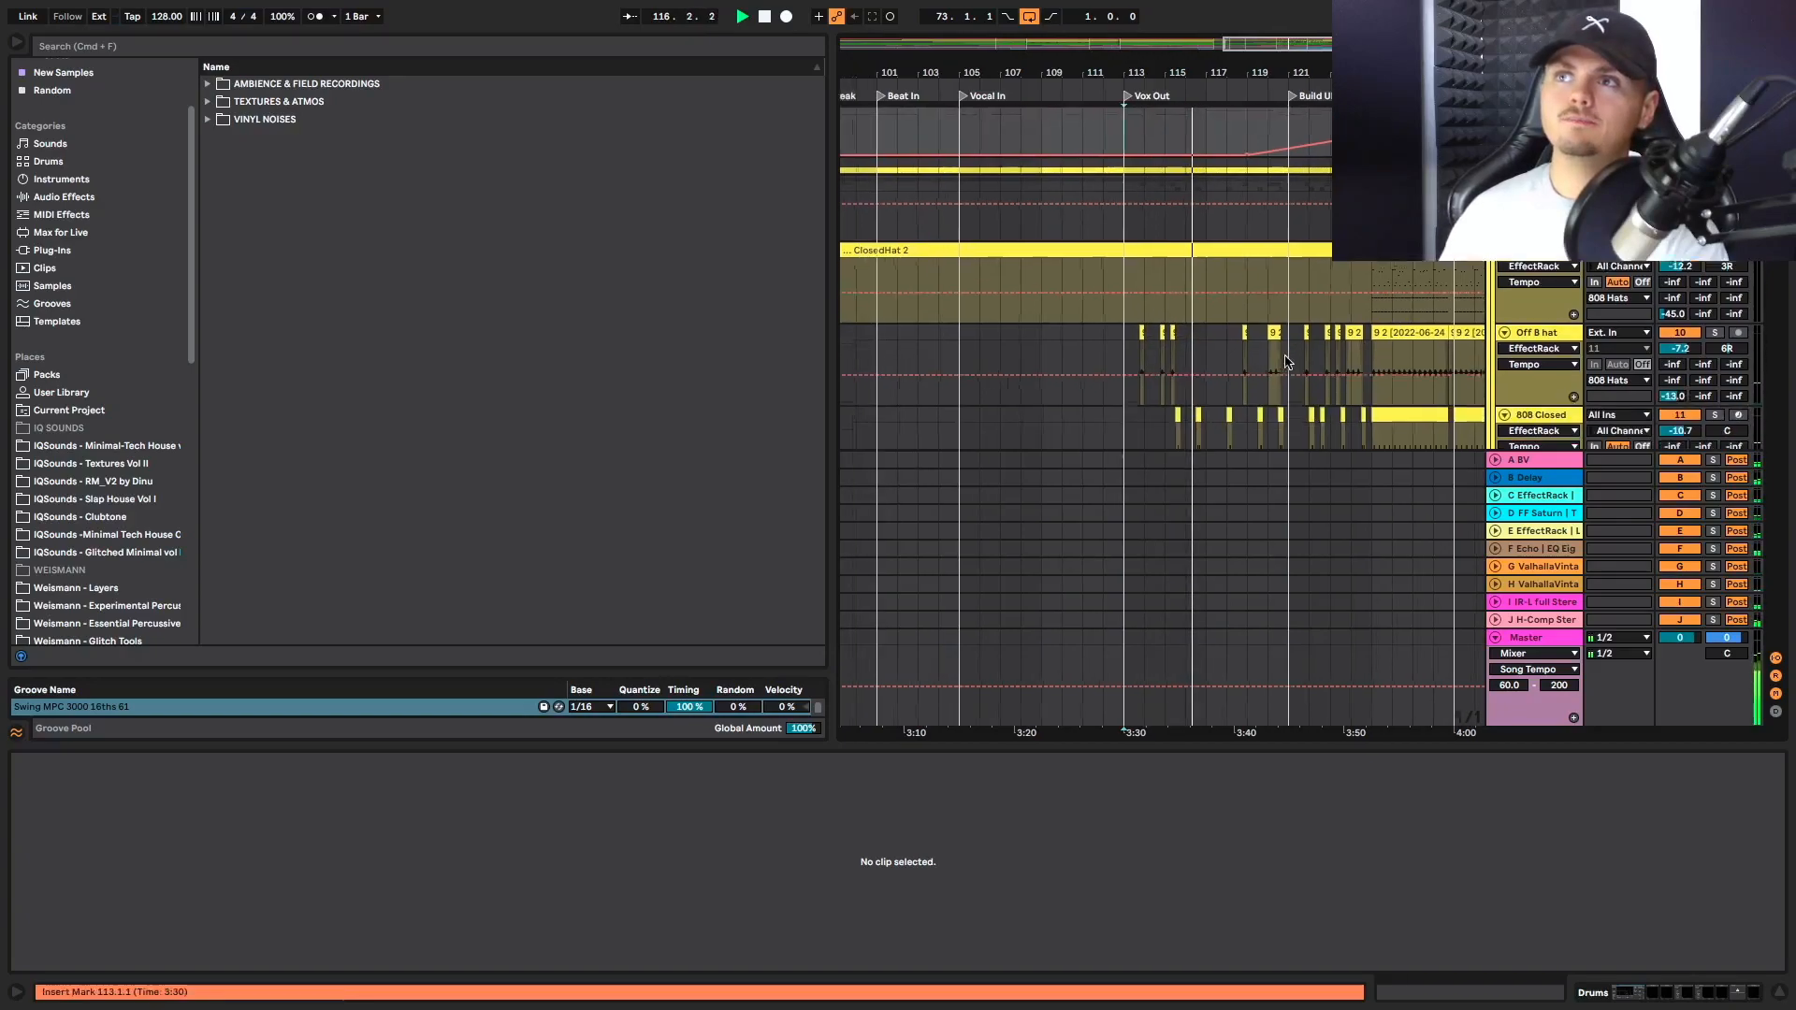
scroll(1286, 362, "down", 5)
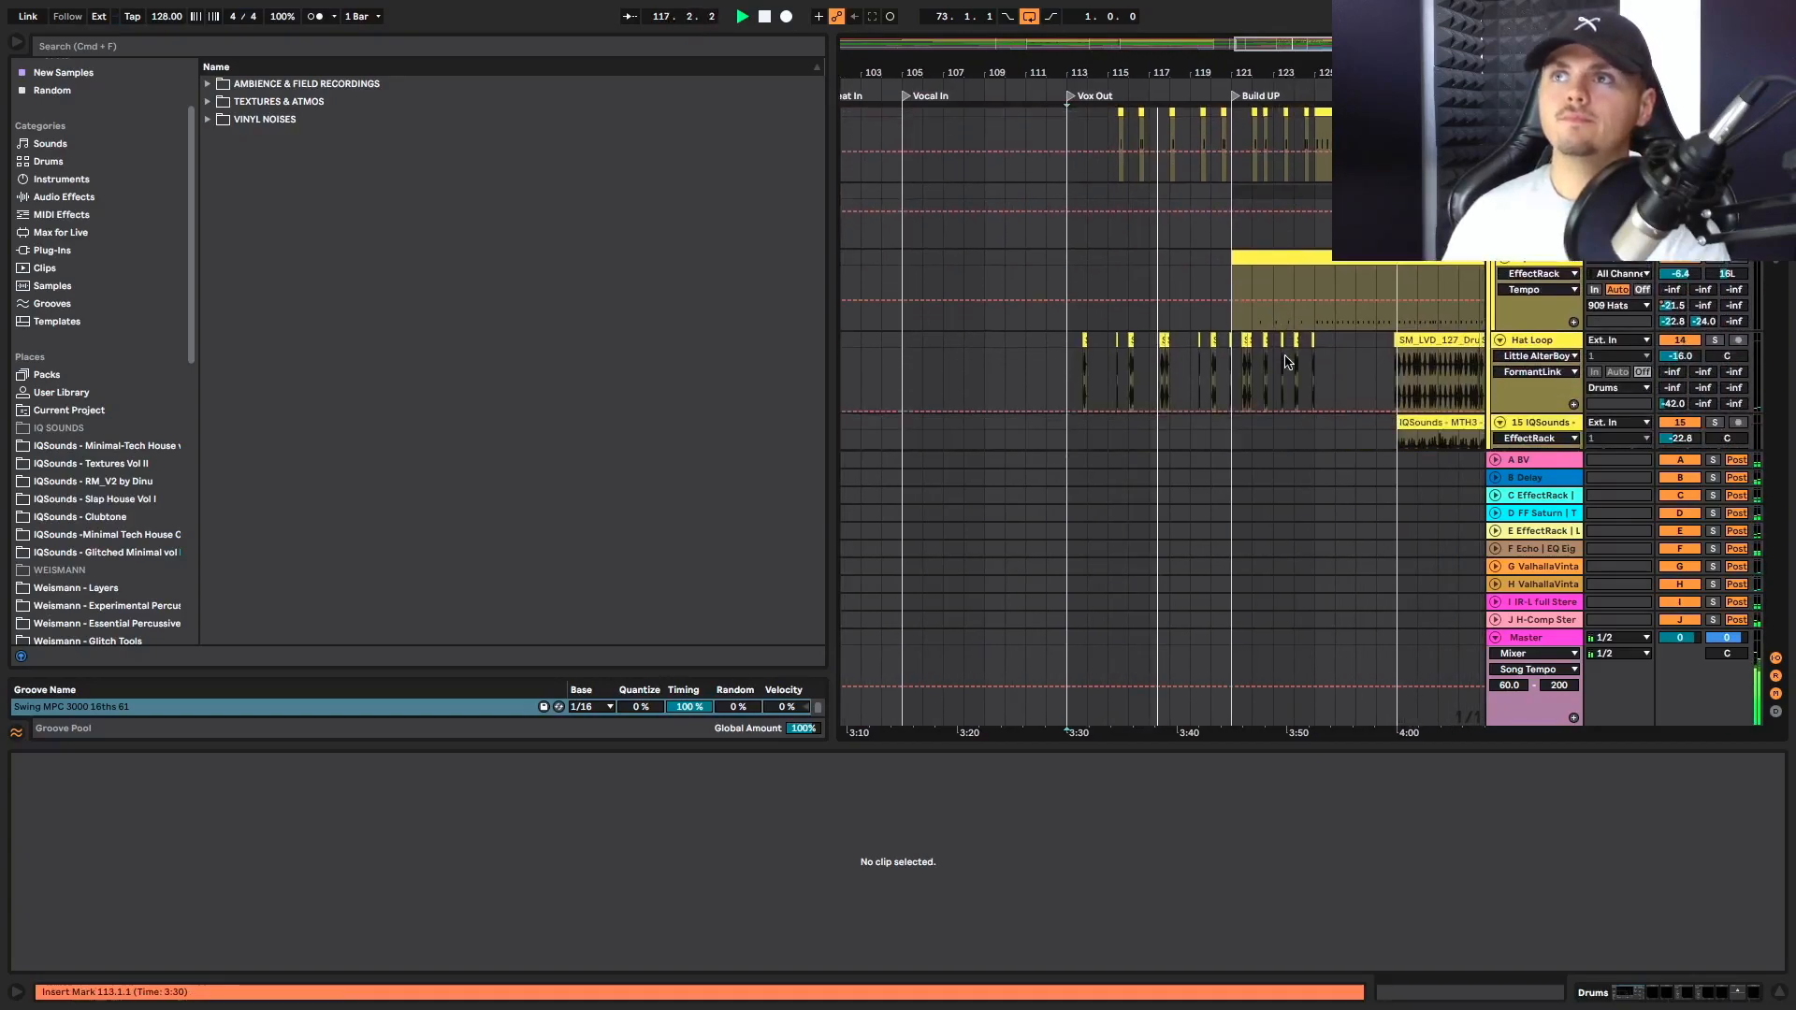
scroll(1289, 362, "down", 8)
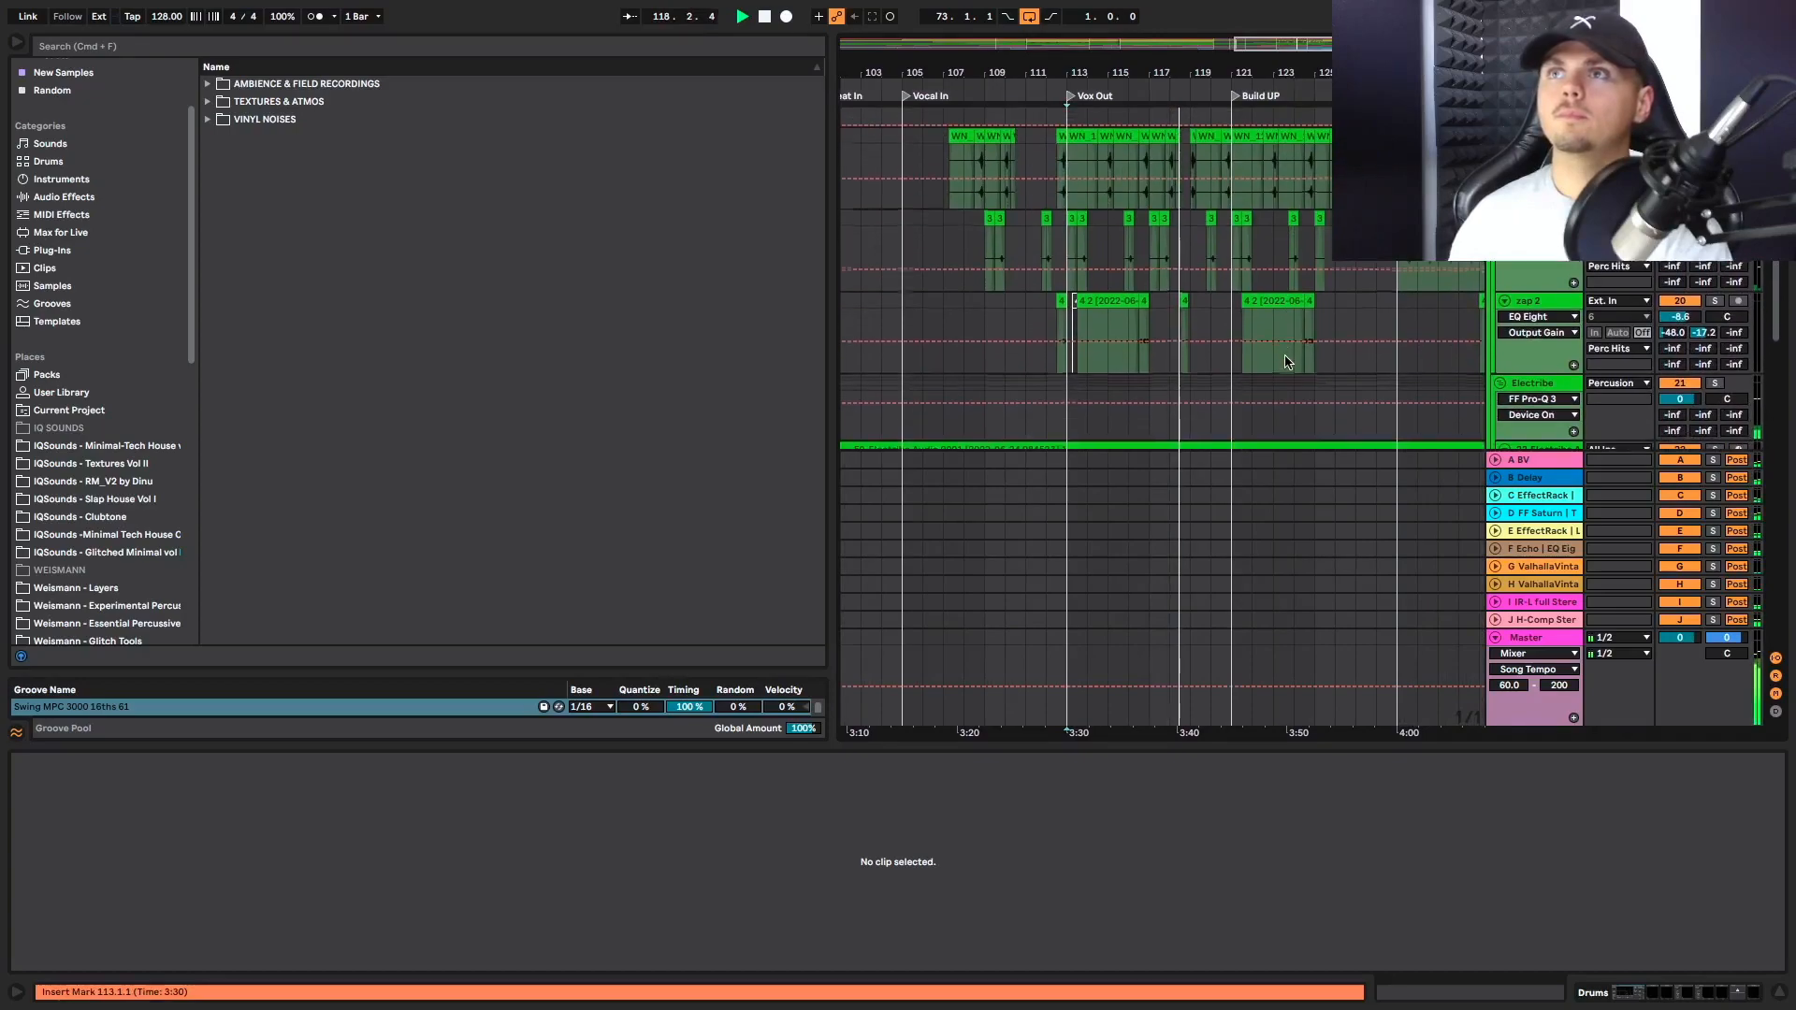
scroll(1157, 199, "up", 4)
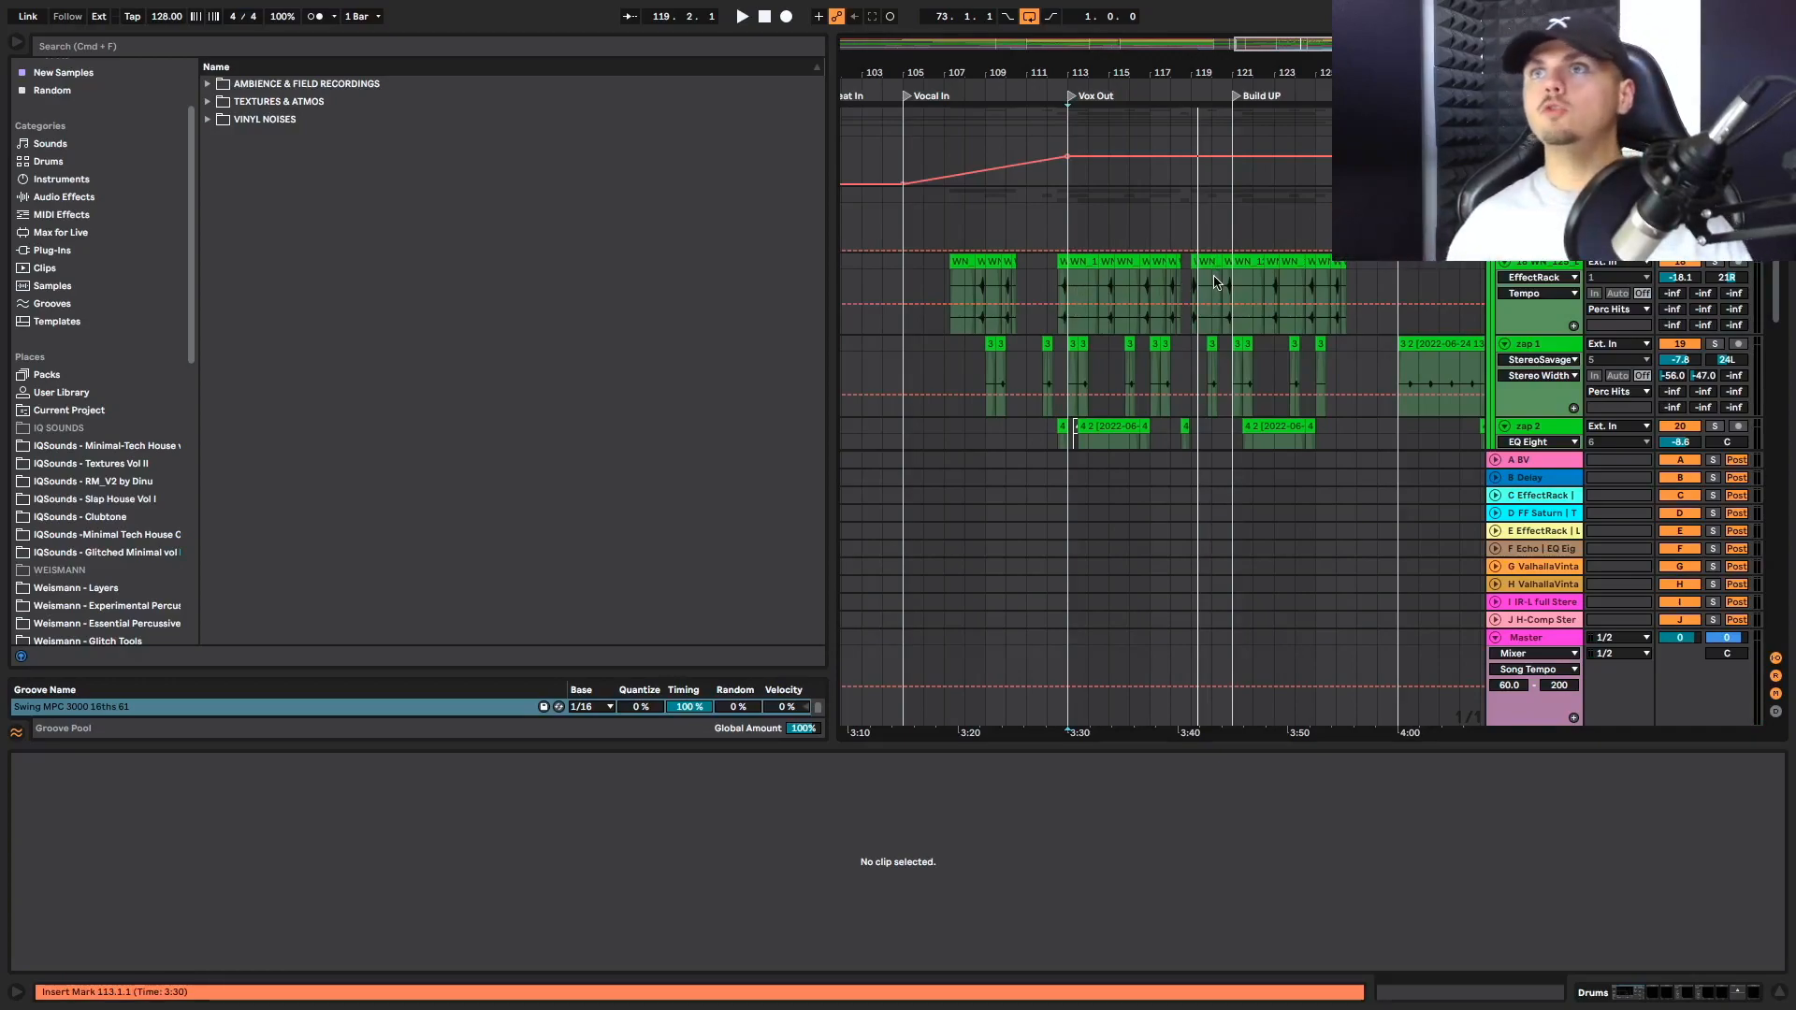
Play from bar 115 and show the Glitch Vox track's D send automation between Vox Out and Drop
left_click(1111, 210)
key("space")
scroll(1431, 288, "down", 5)
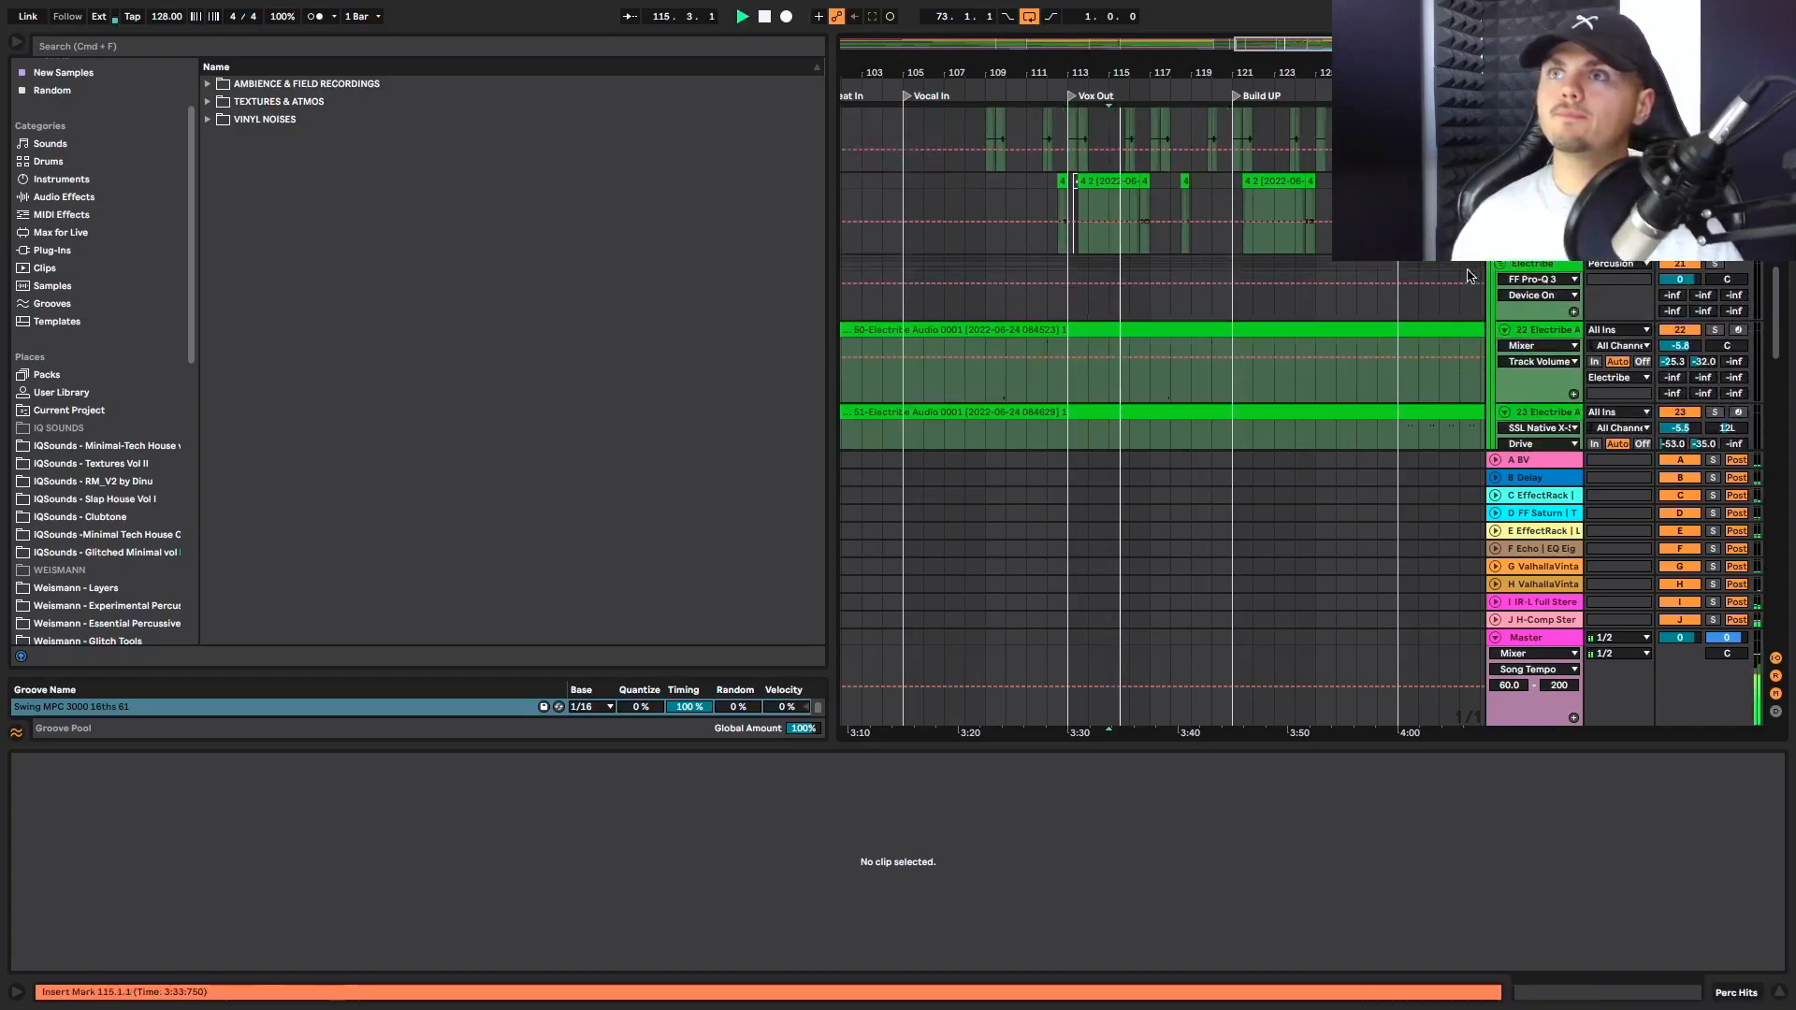
scroll(1429, 283, "down", 10)
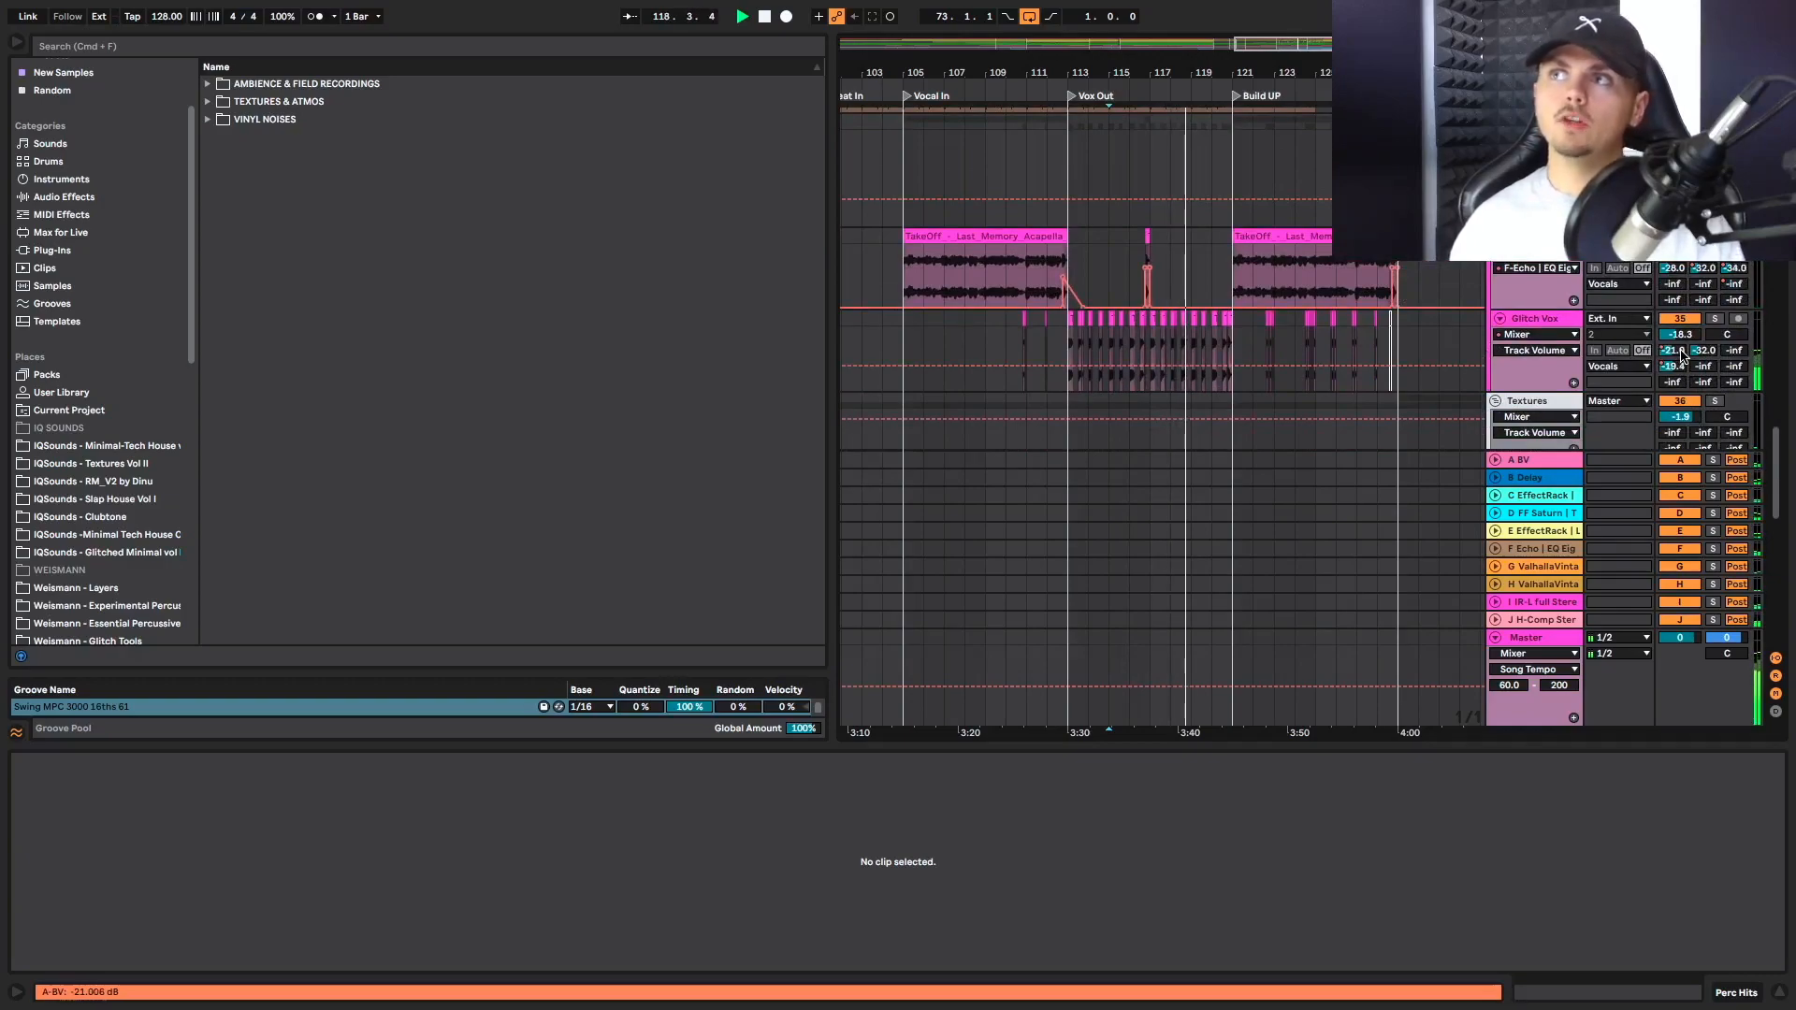
left_click(1663, 366)
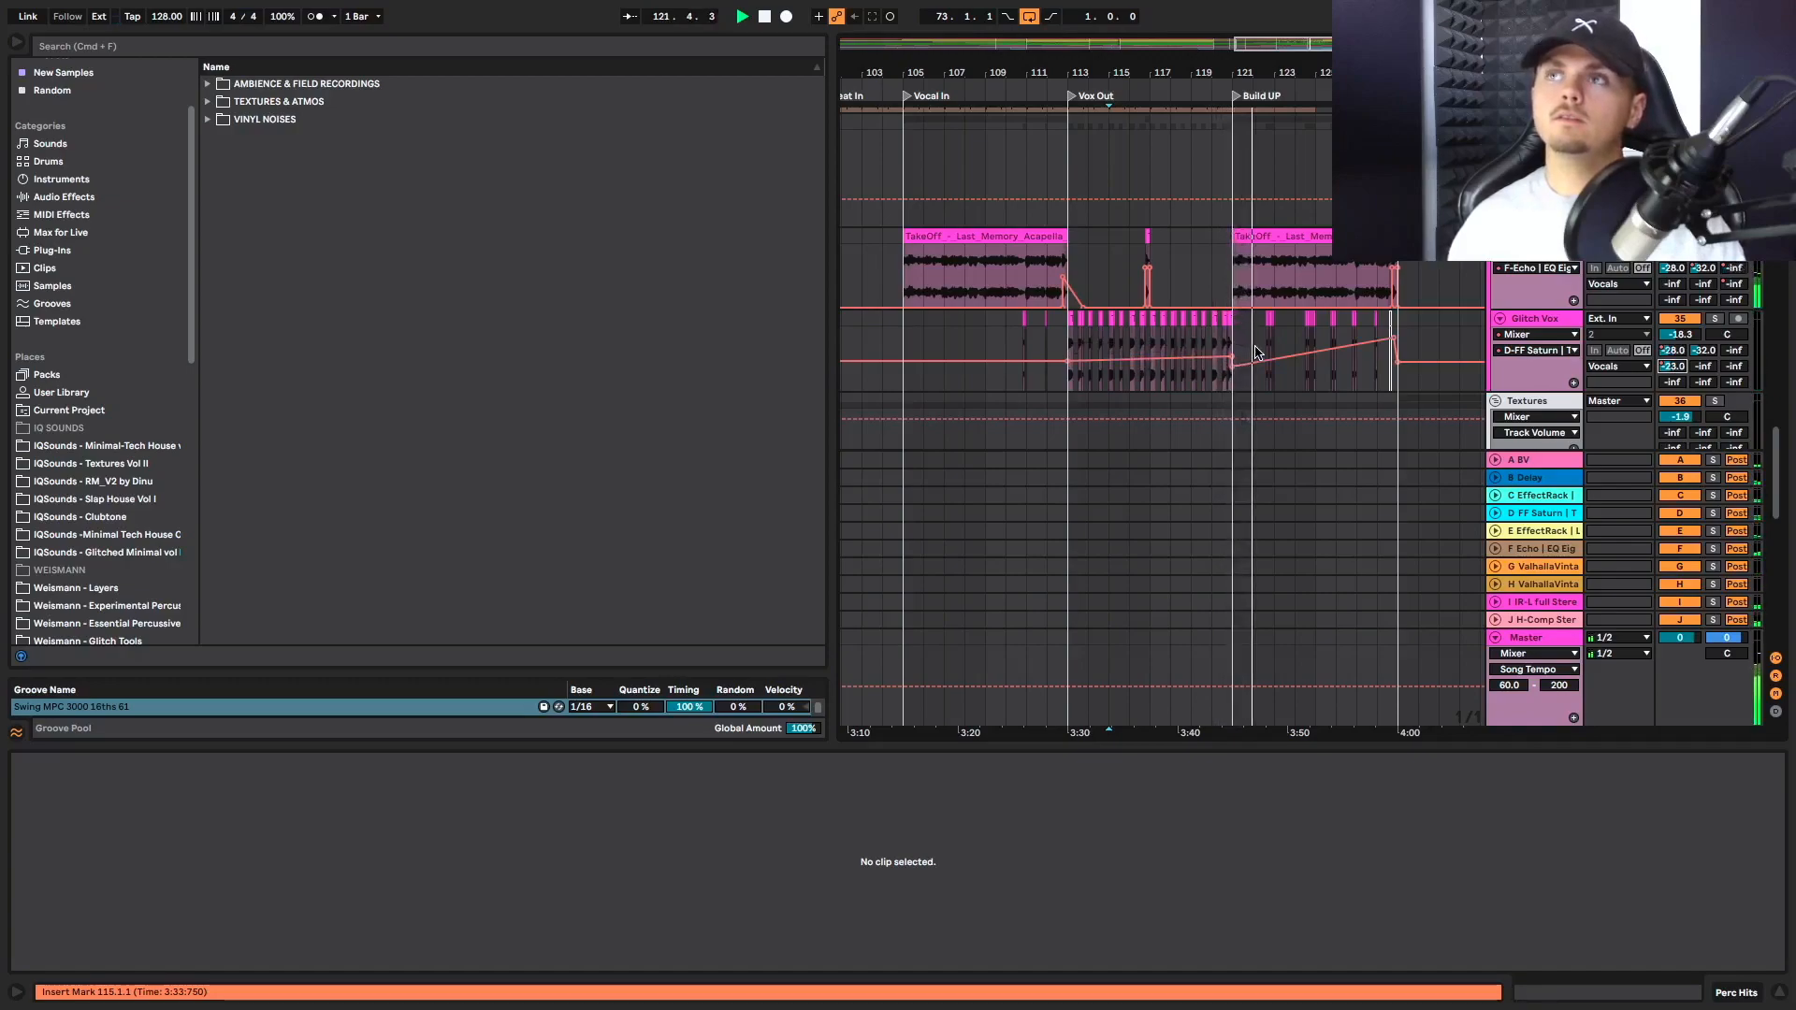
Play Build UP from bar 121 and review the vocal, sample, synth, hat, drum and bass tracks
left_click(1239, 290)
key("space")
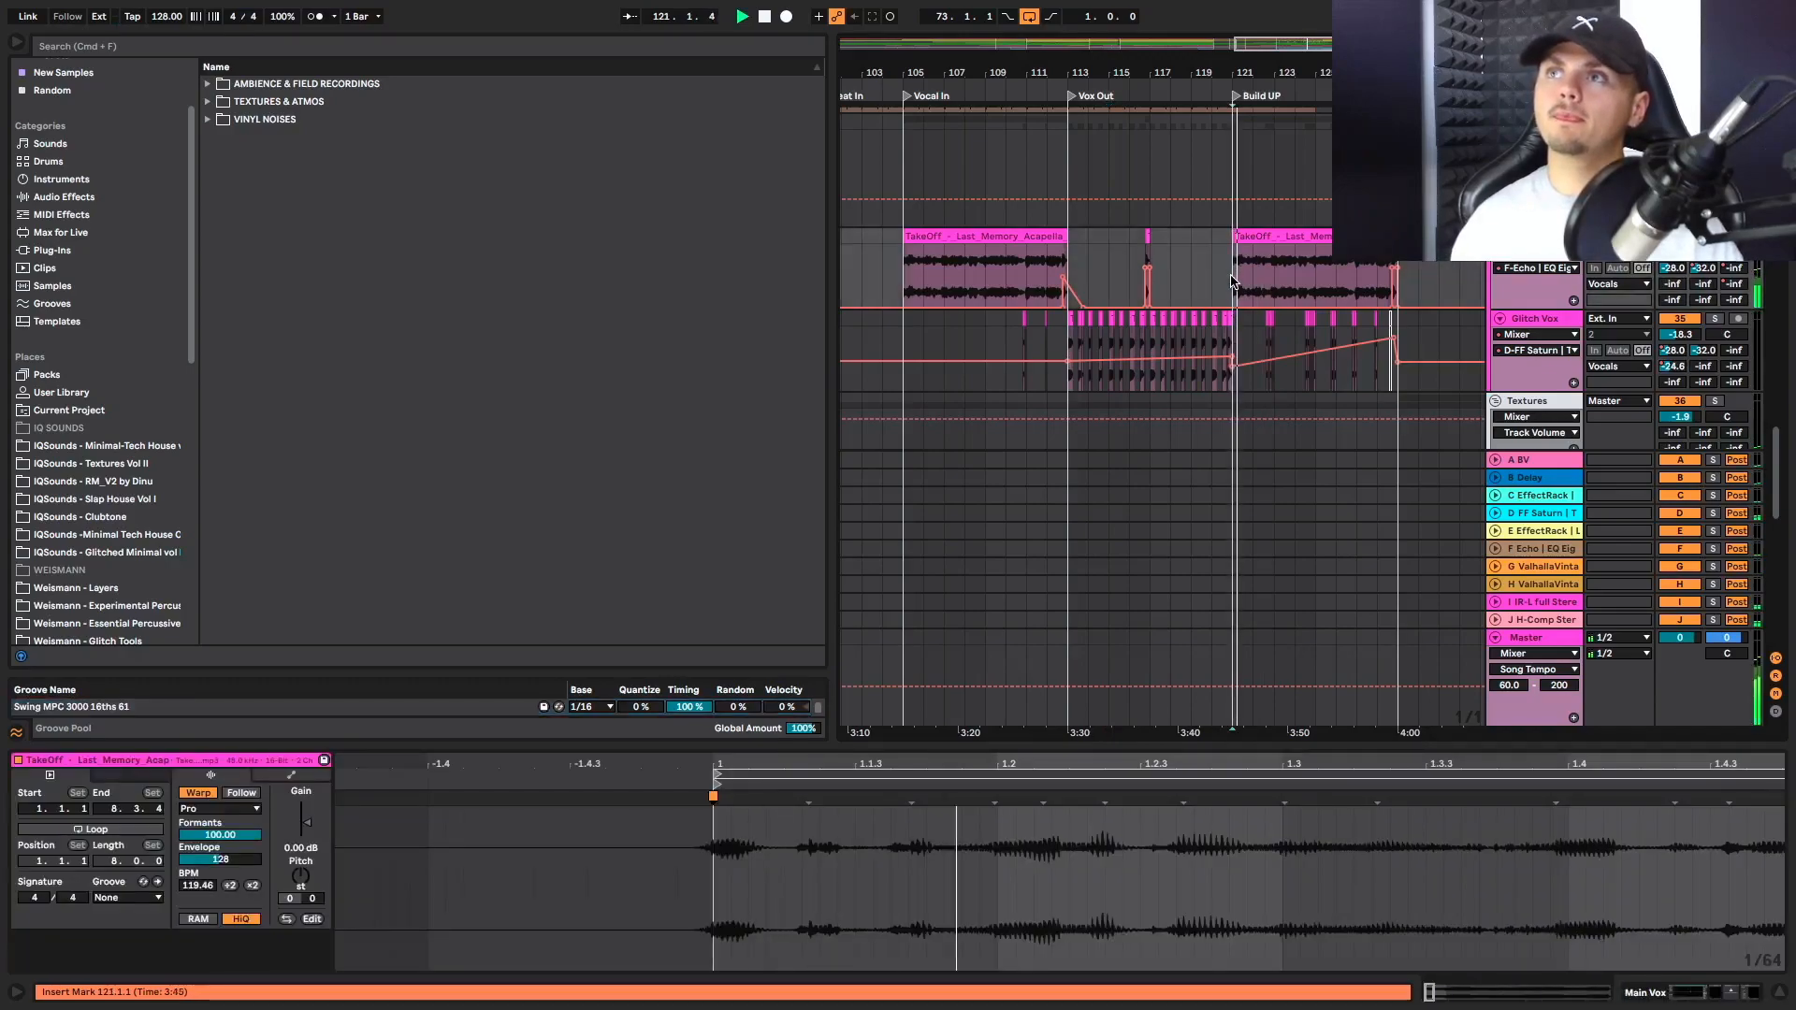
scroll(1232, 276, "up", 5)
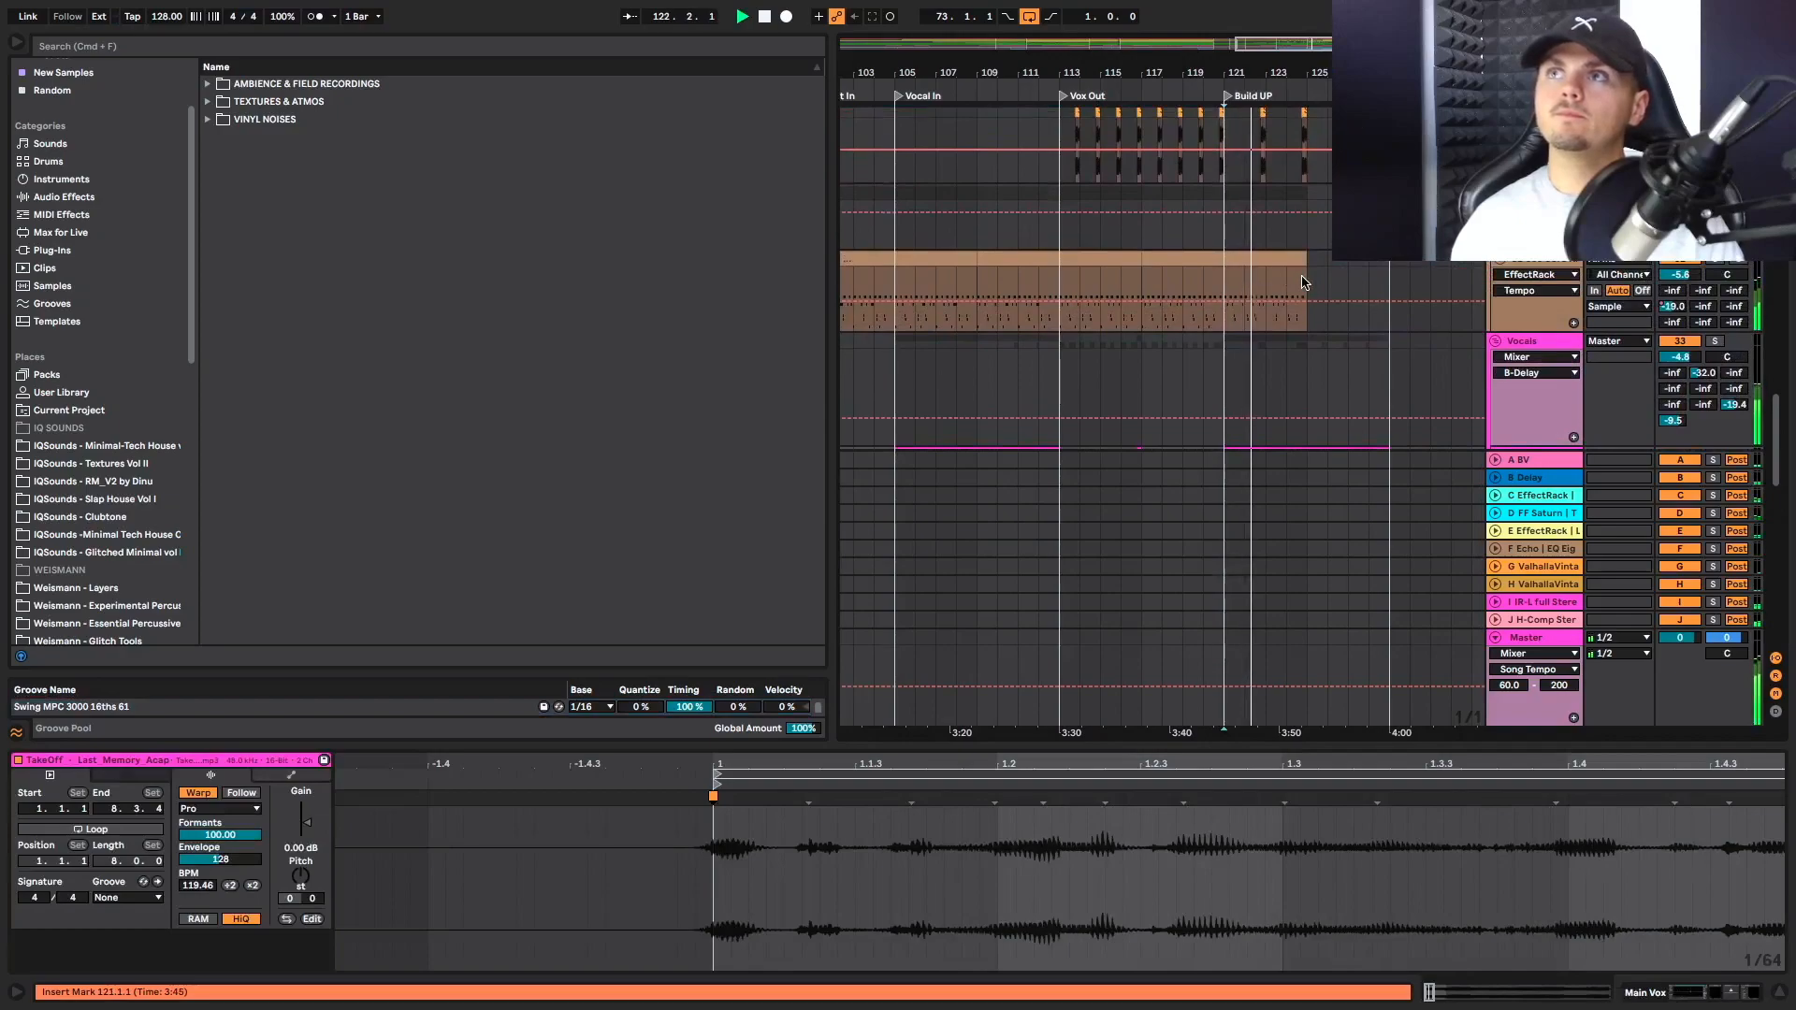
scroll(1302, 282, "up", 2)
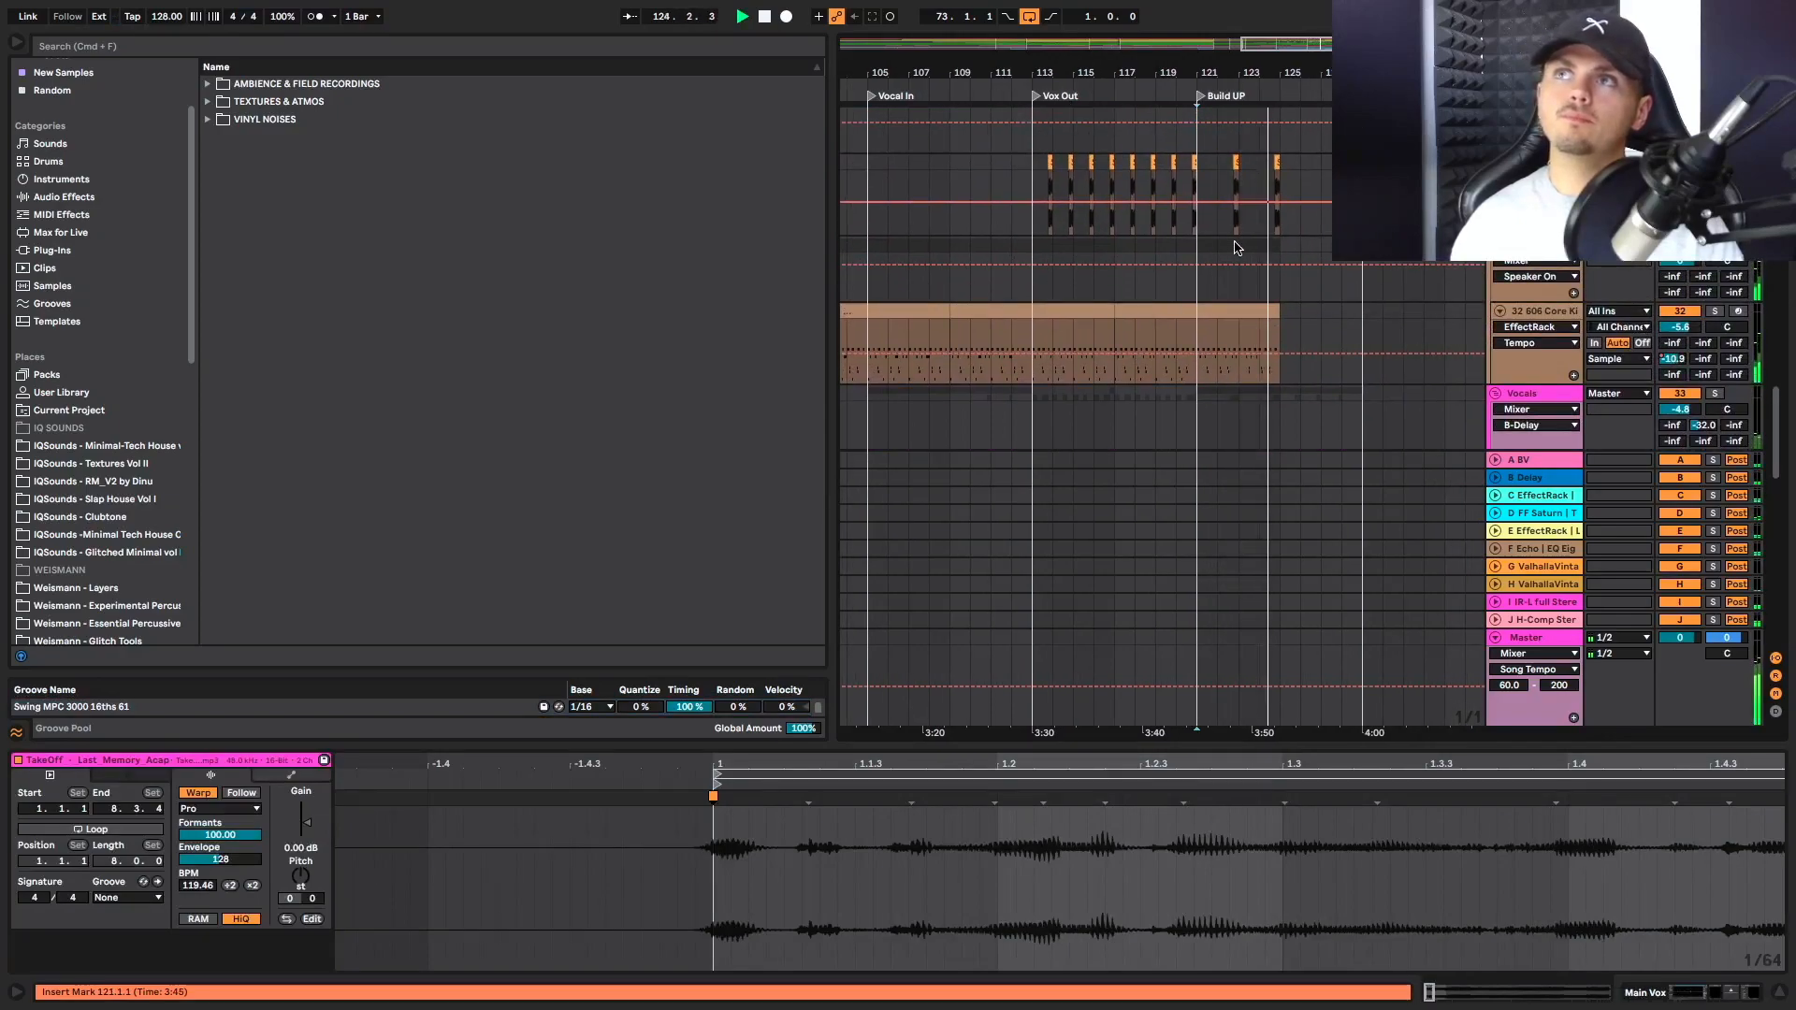
scroll(1235, 248, "up", 5)
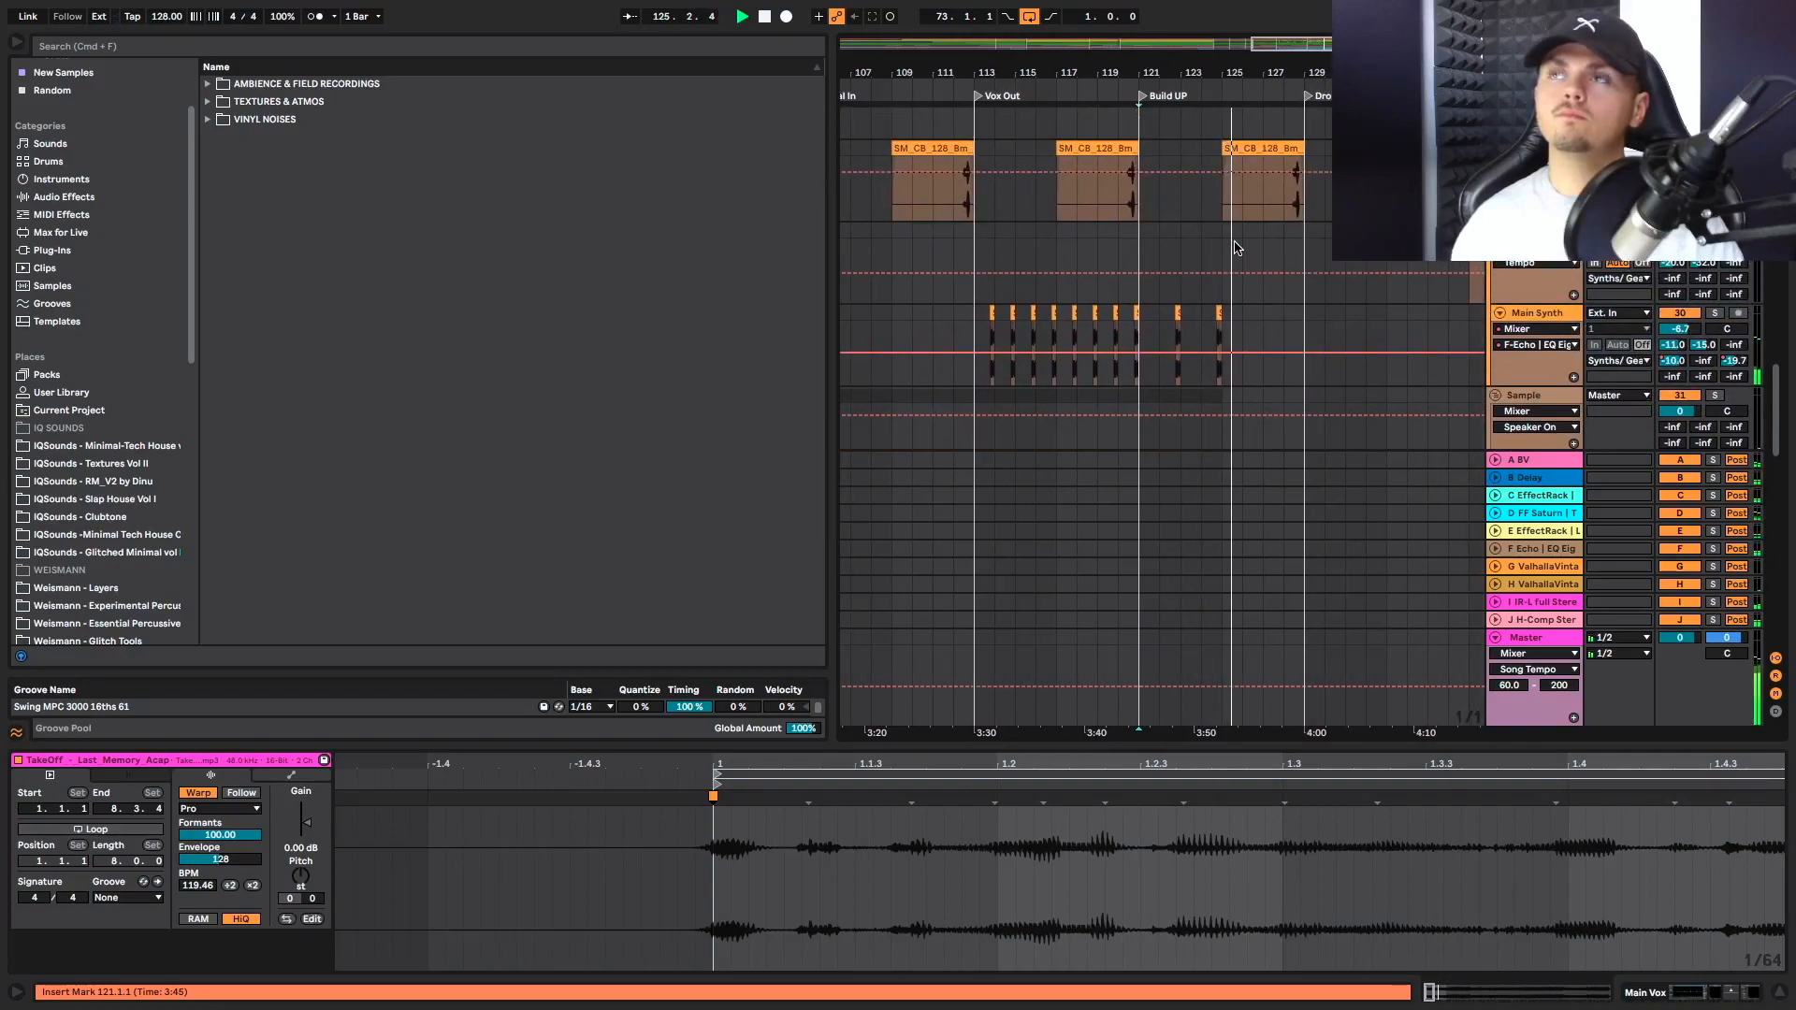
scroll(1233, 251, "up", 9)
scroll(1228, 253, "up", 12)
scroll(1225, 252, "up", 5)
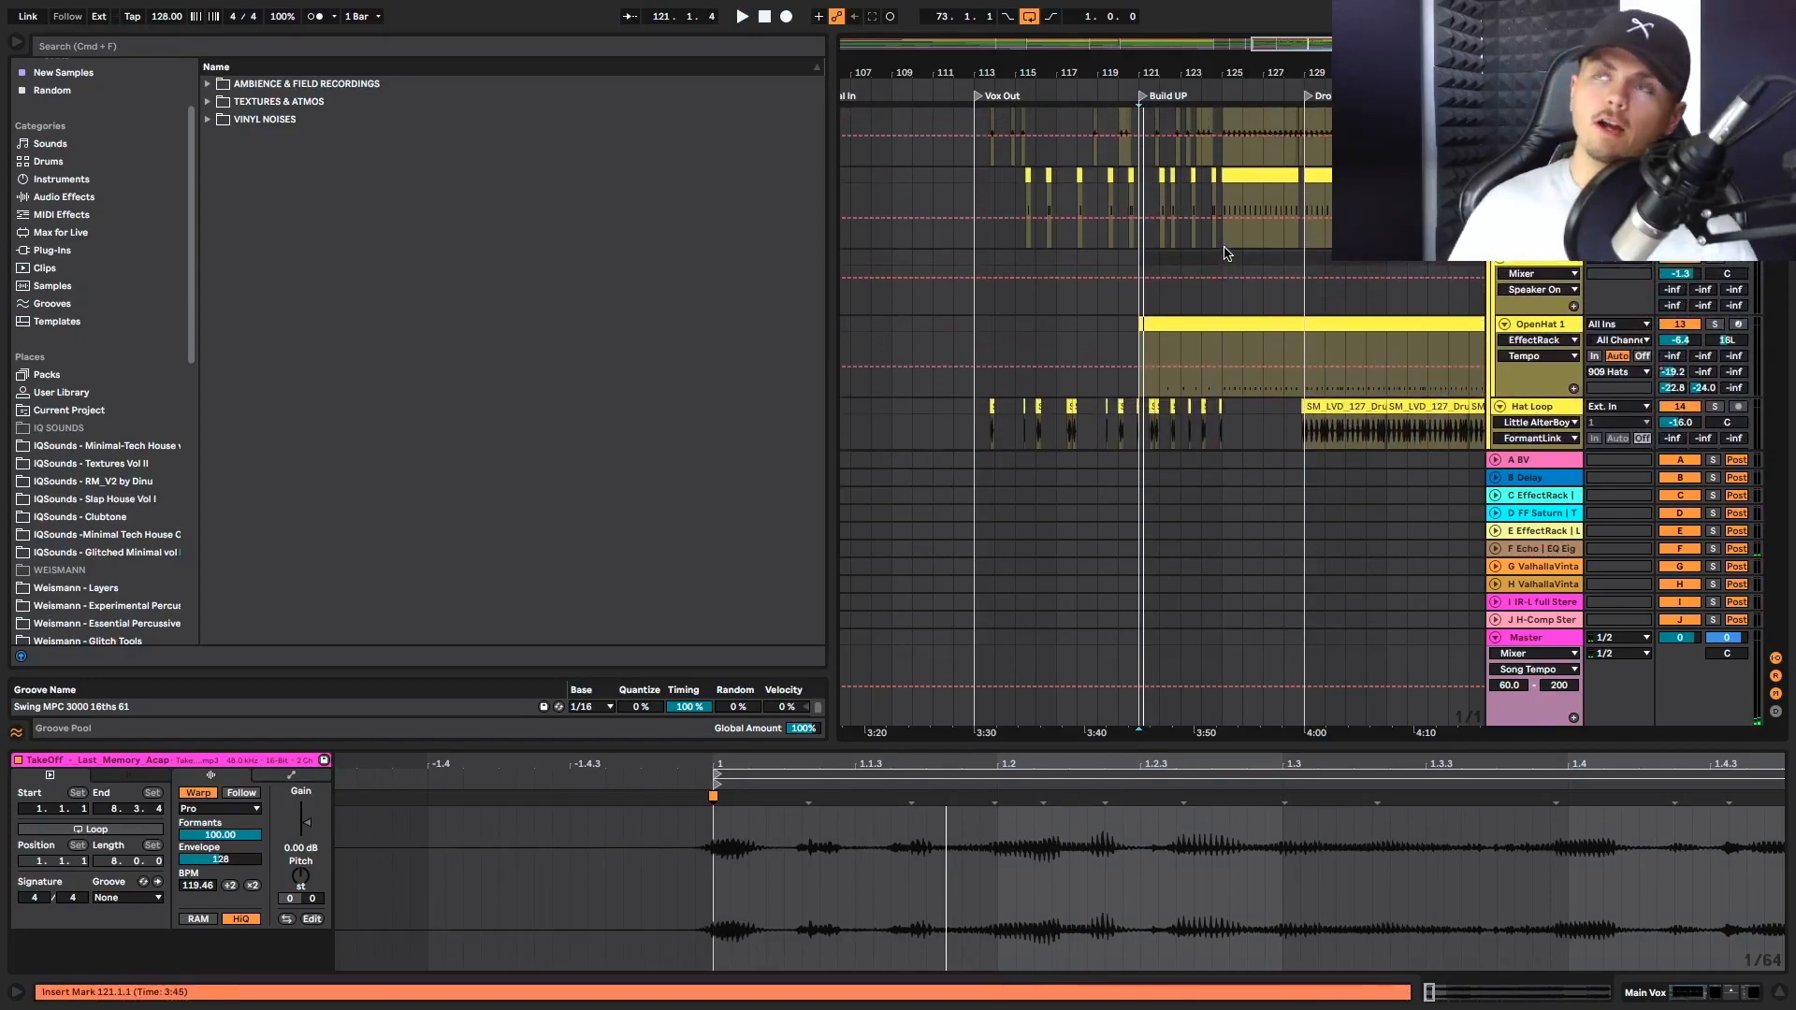
scroll(1227, 253, "up", 8)
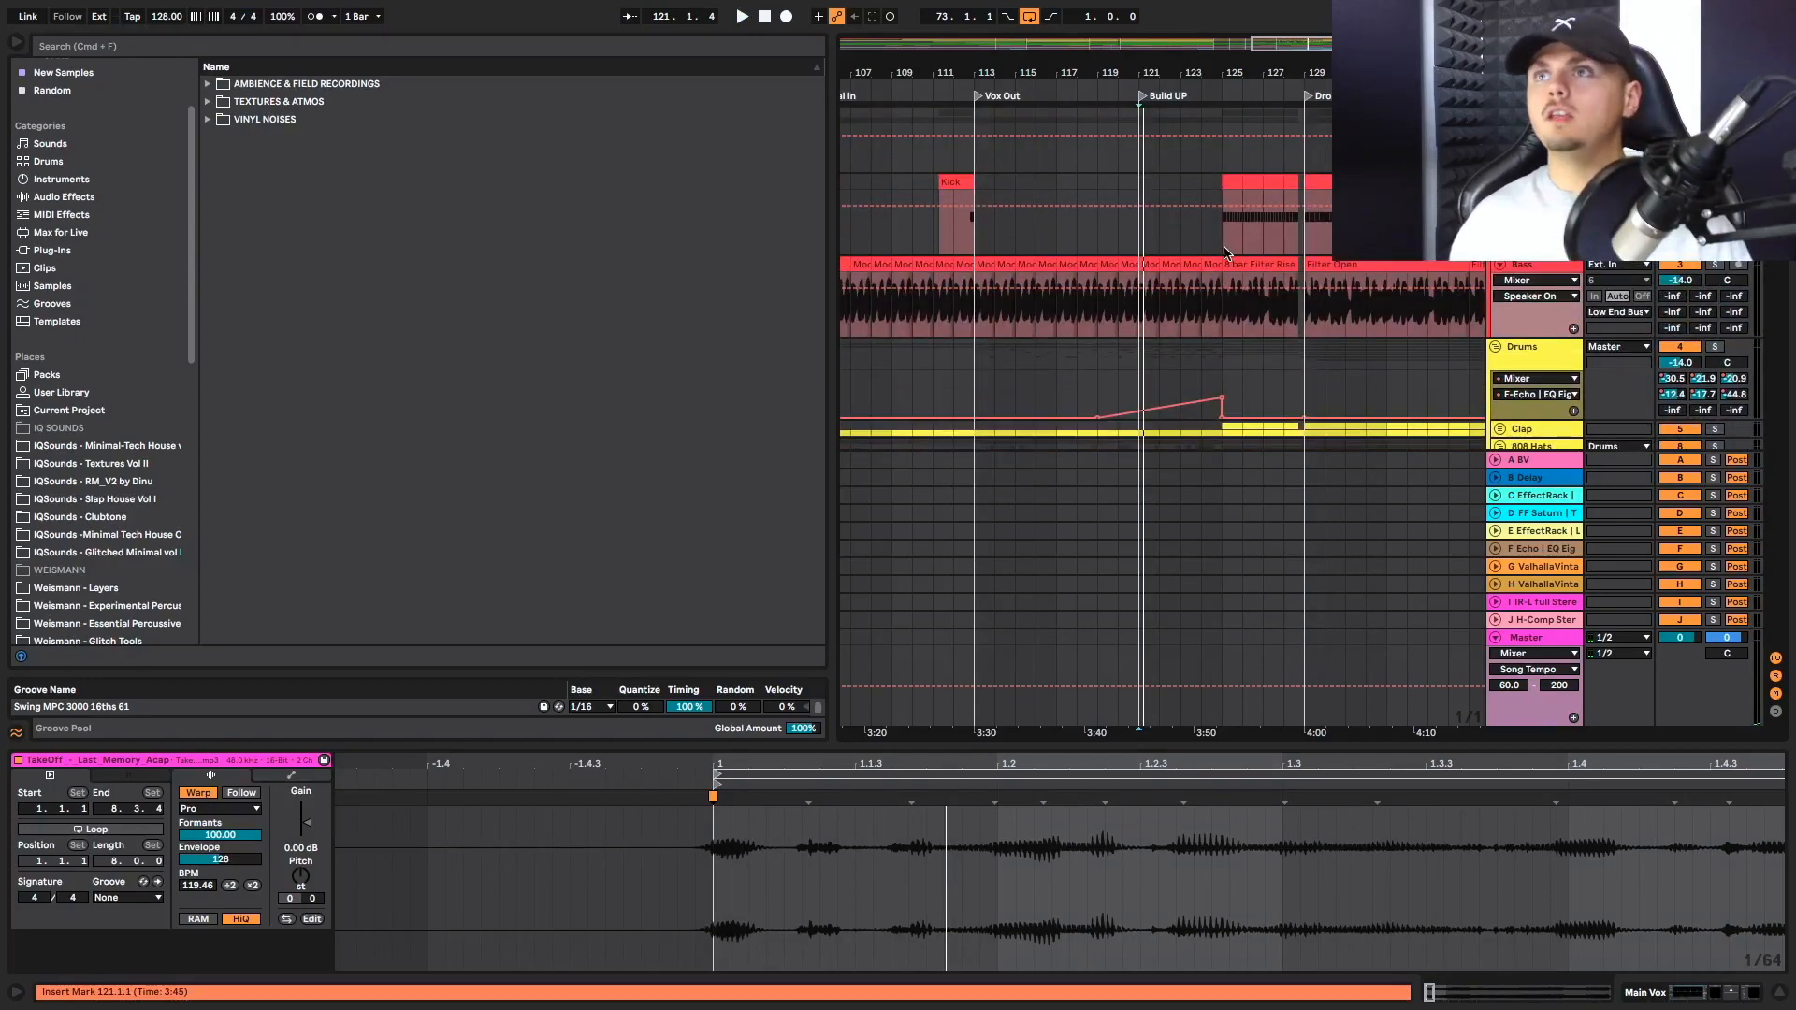
Compare the bass clip at bar 121 with the 8 bar Filter Rise clip at bar 125 by selecting each
left_click(1227, 265)
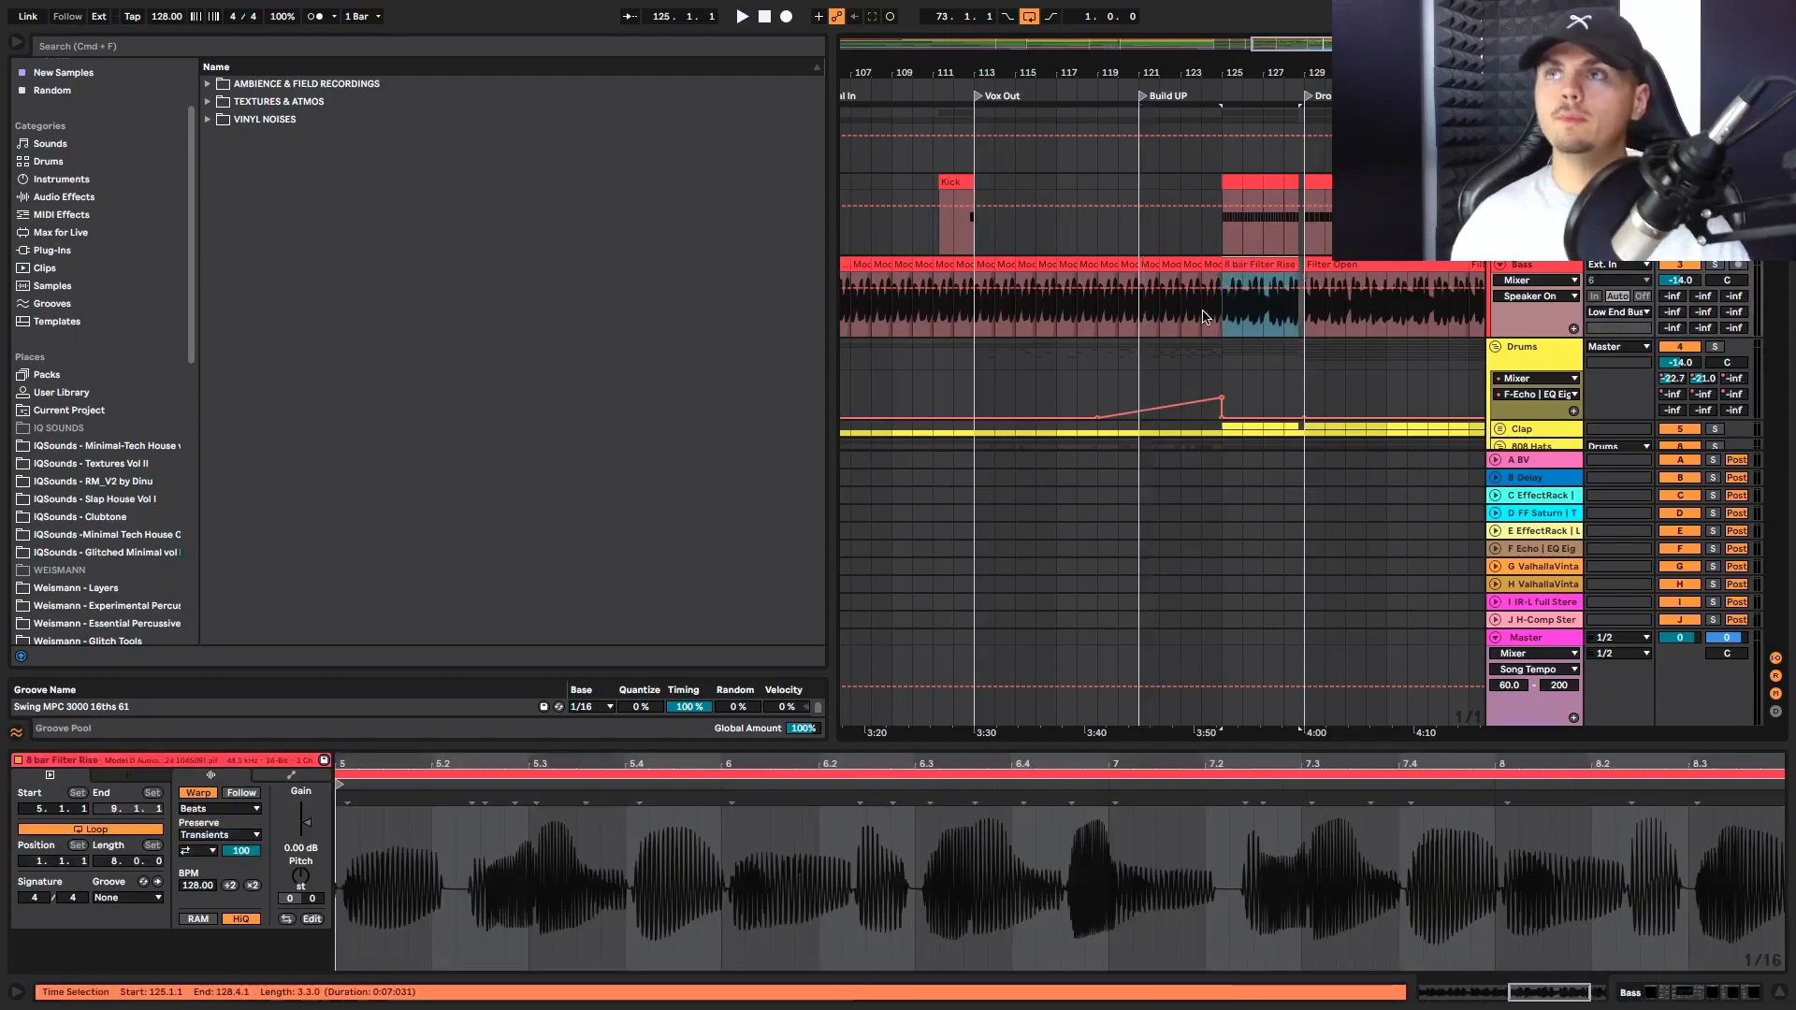
left_click(1142, 319)
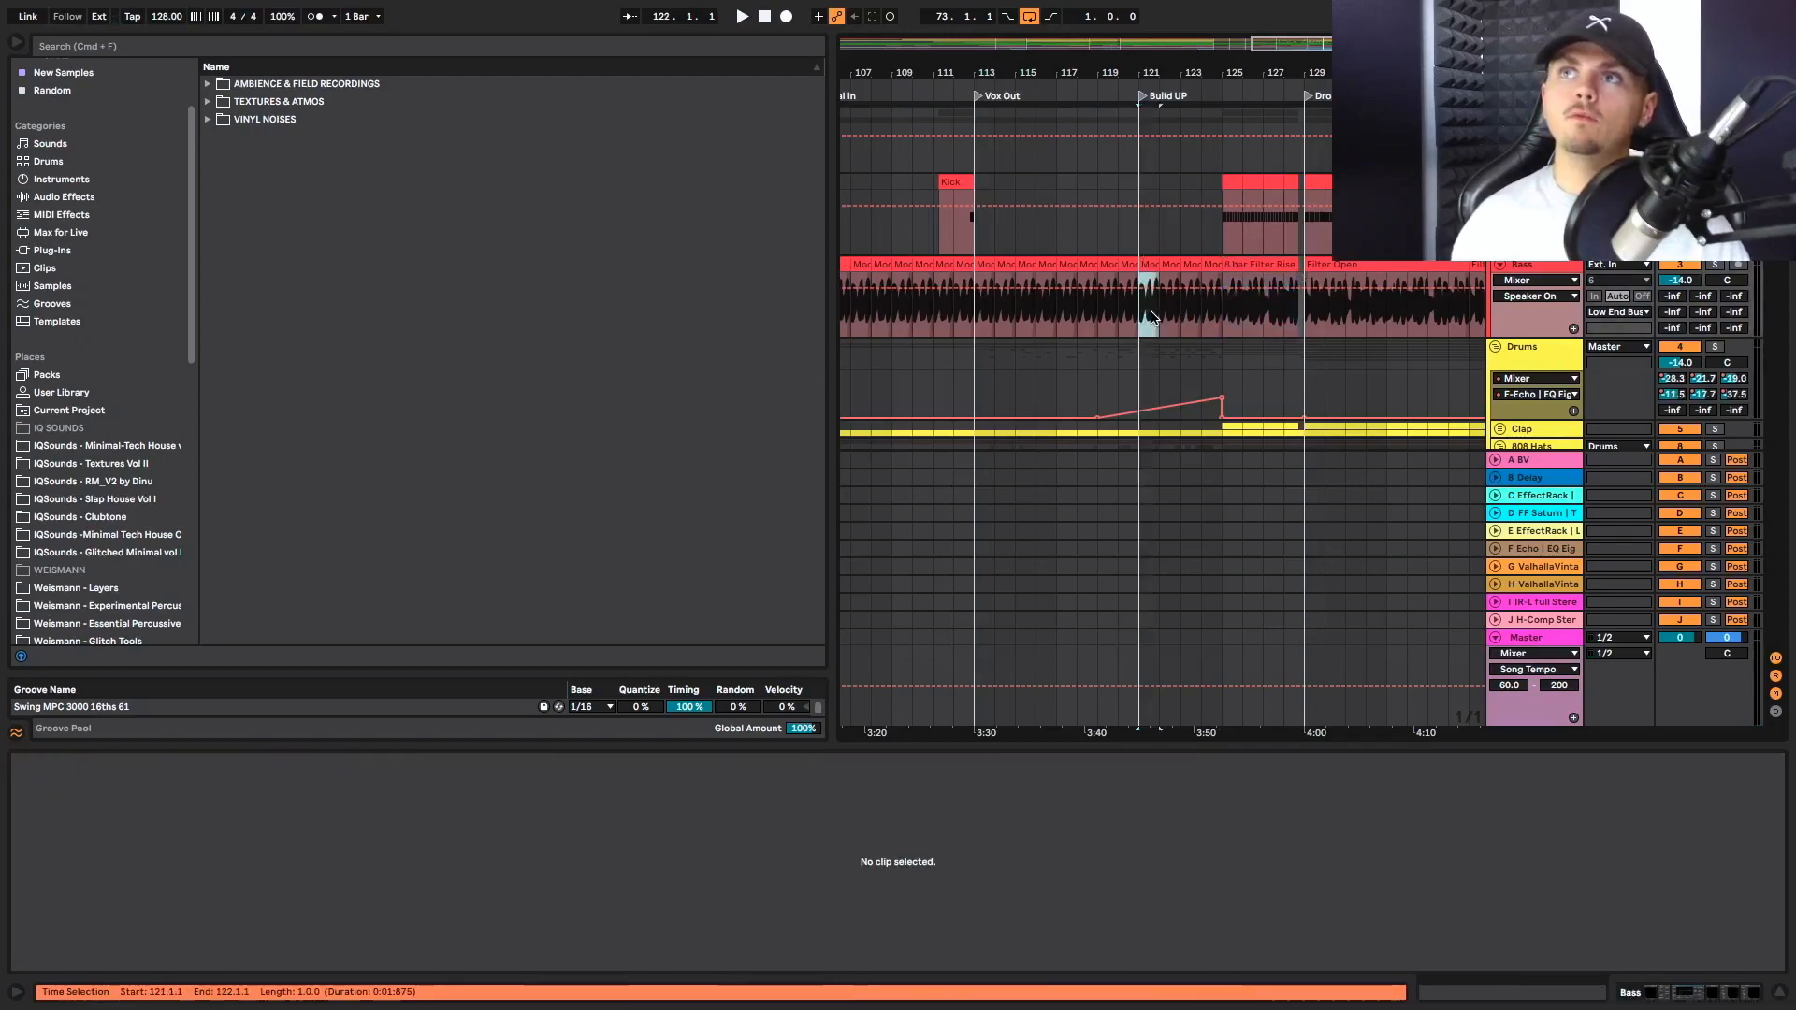
left_click(1258, 265)
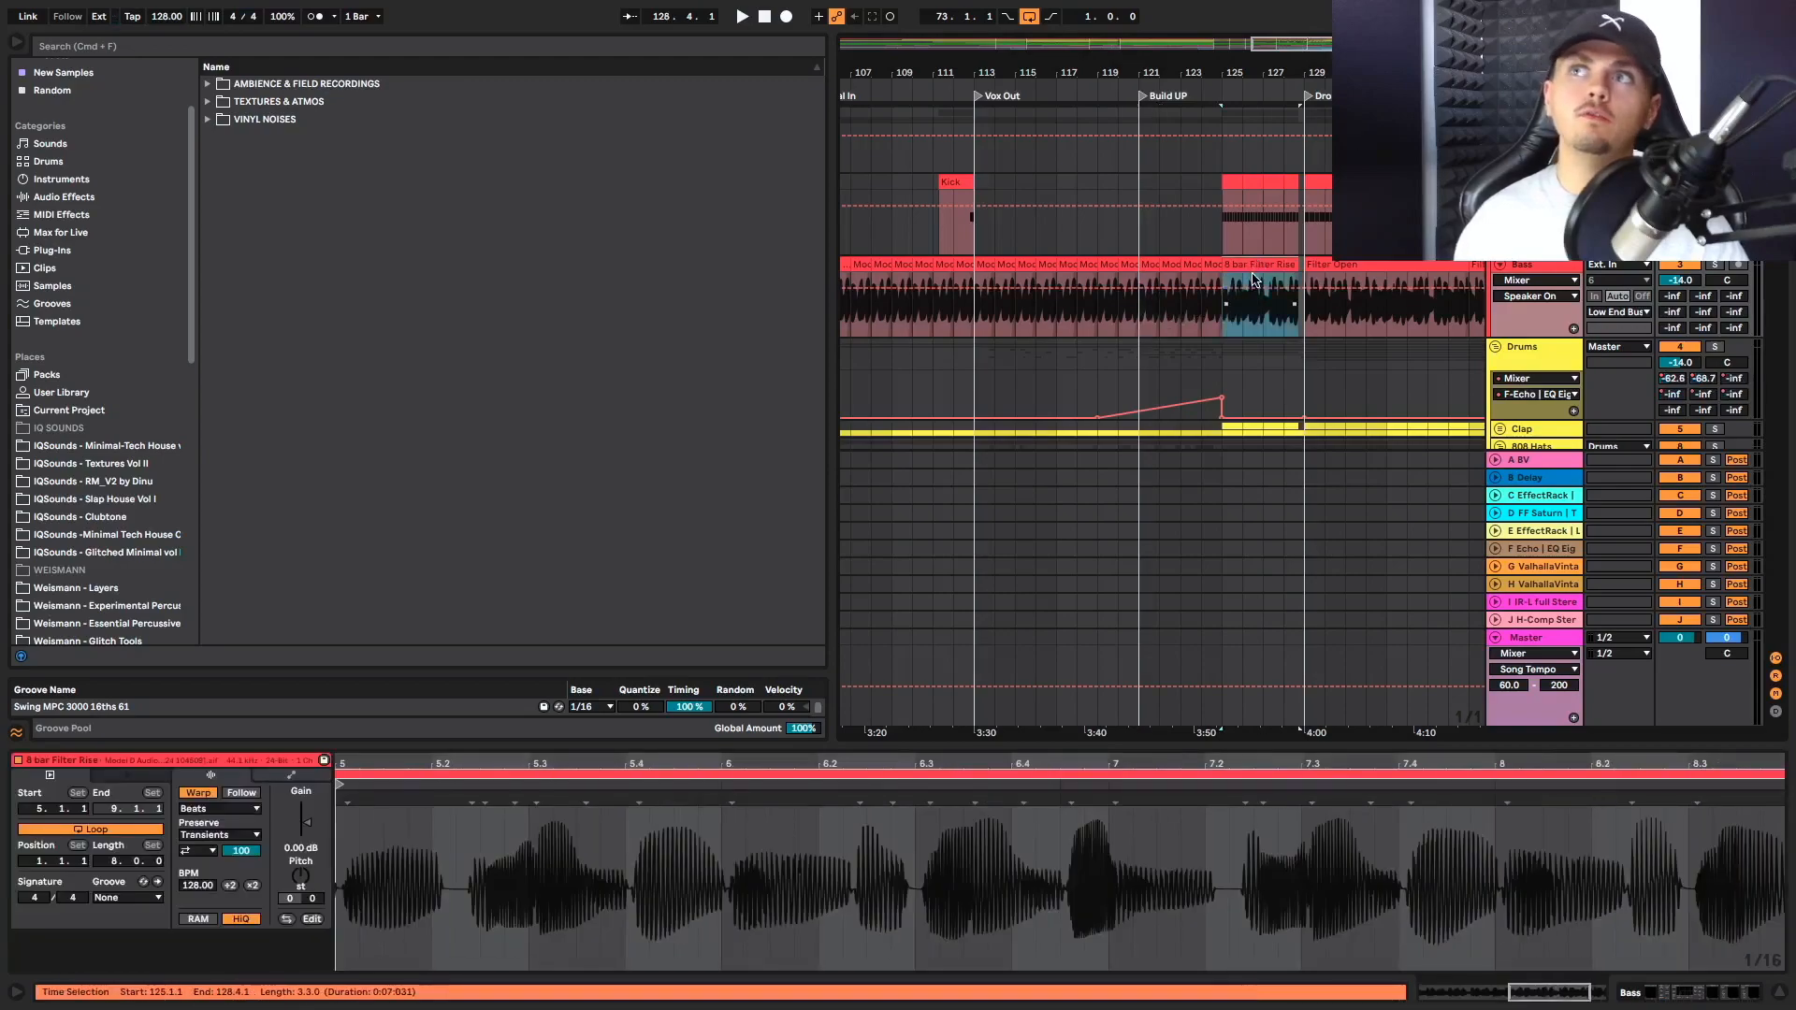
Place the insert marker at bar 124 and play into the Drop, checking the bass, Clap and 808 hat tracks
left_click(1206, 329)
key("space")
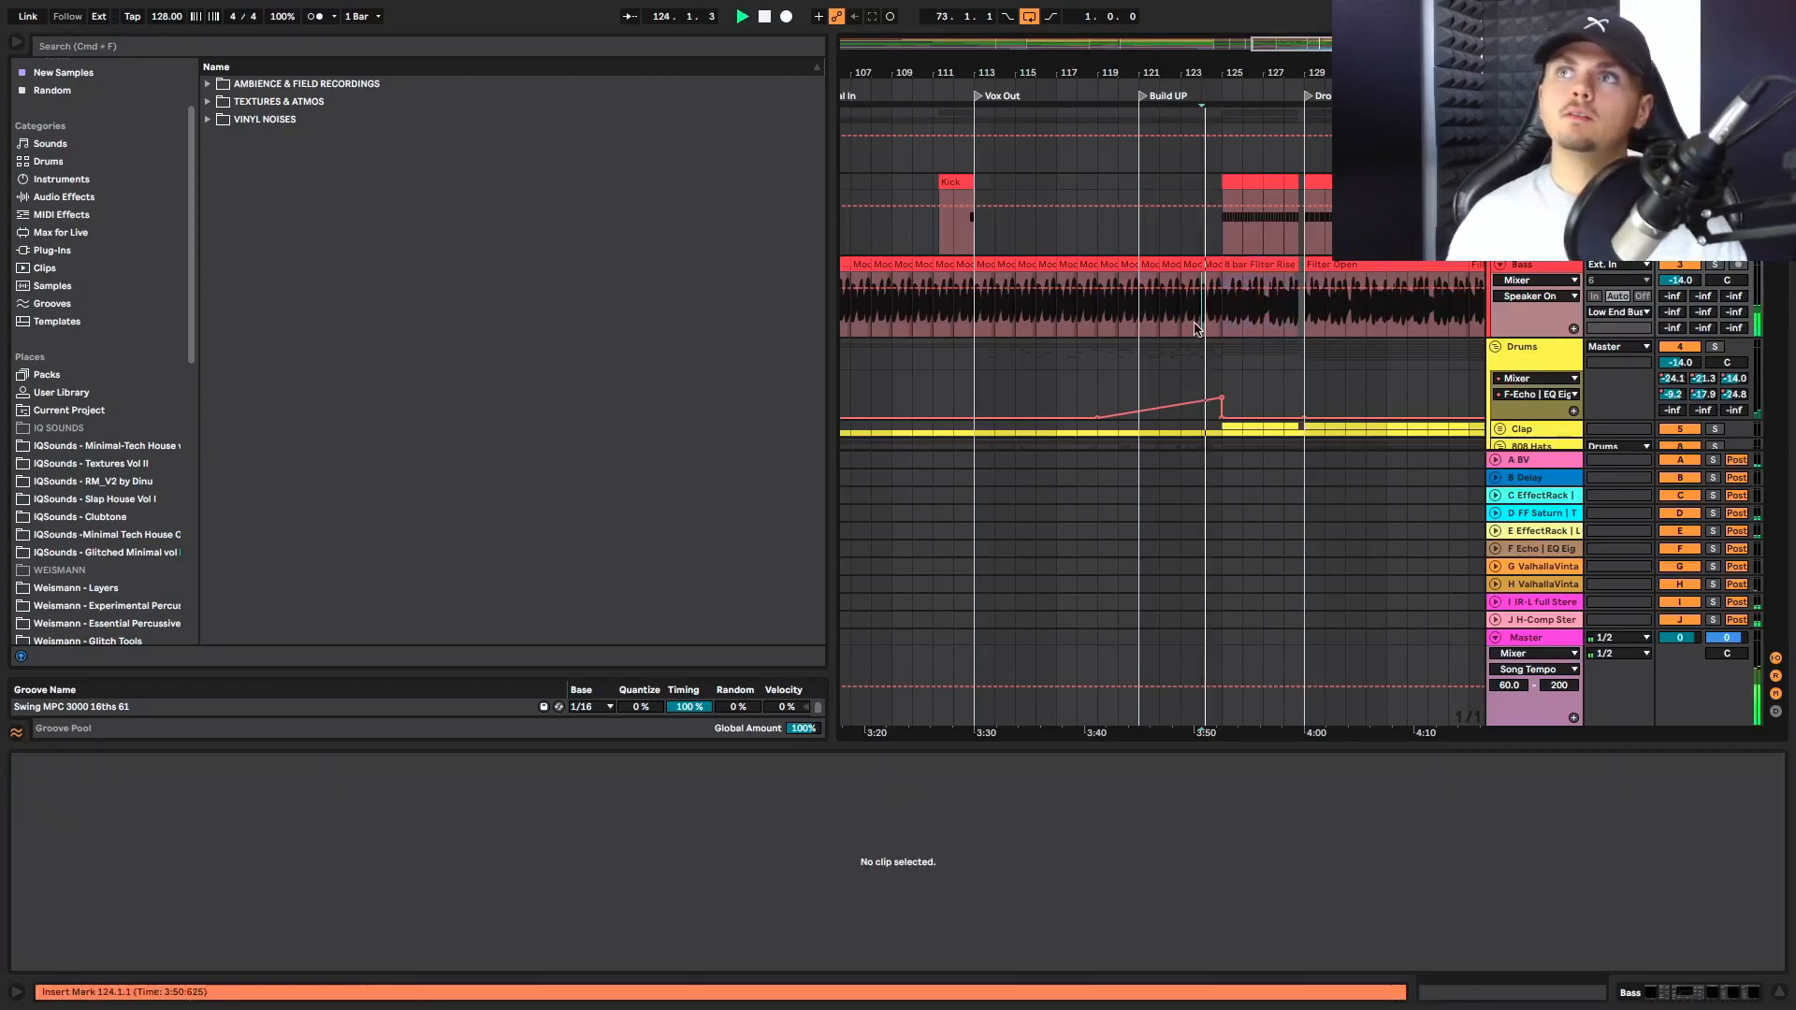
scroll(1194, 328, "down", 3)
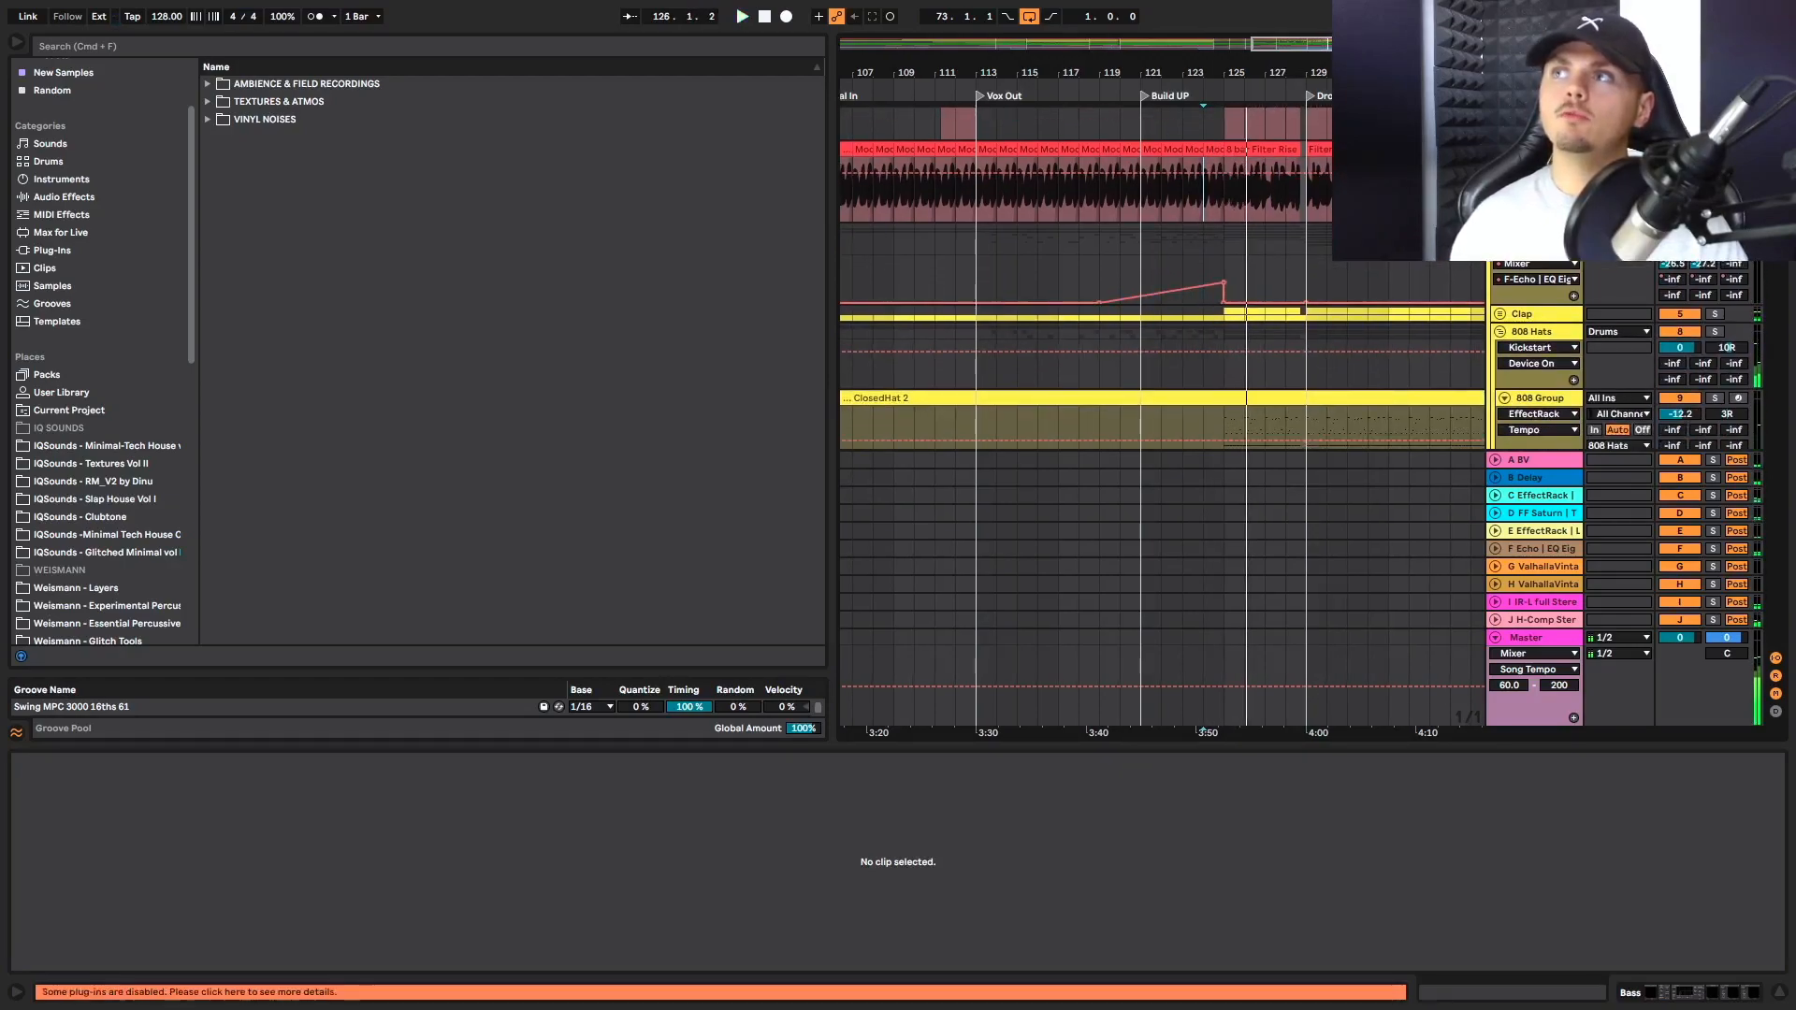
key("space")
key("space")
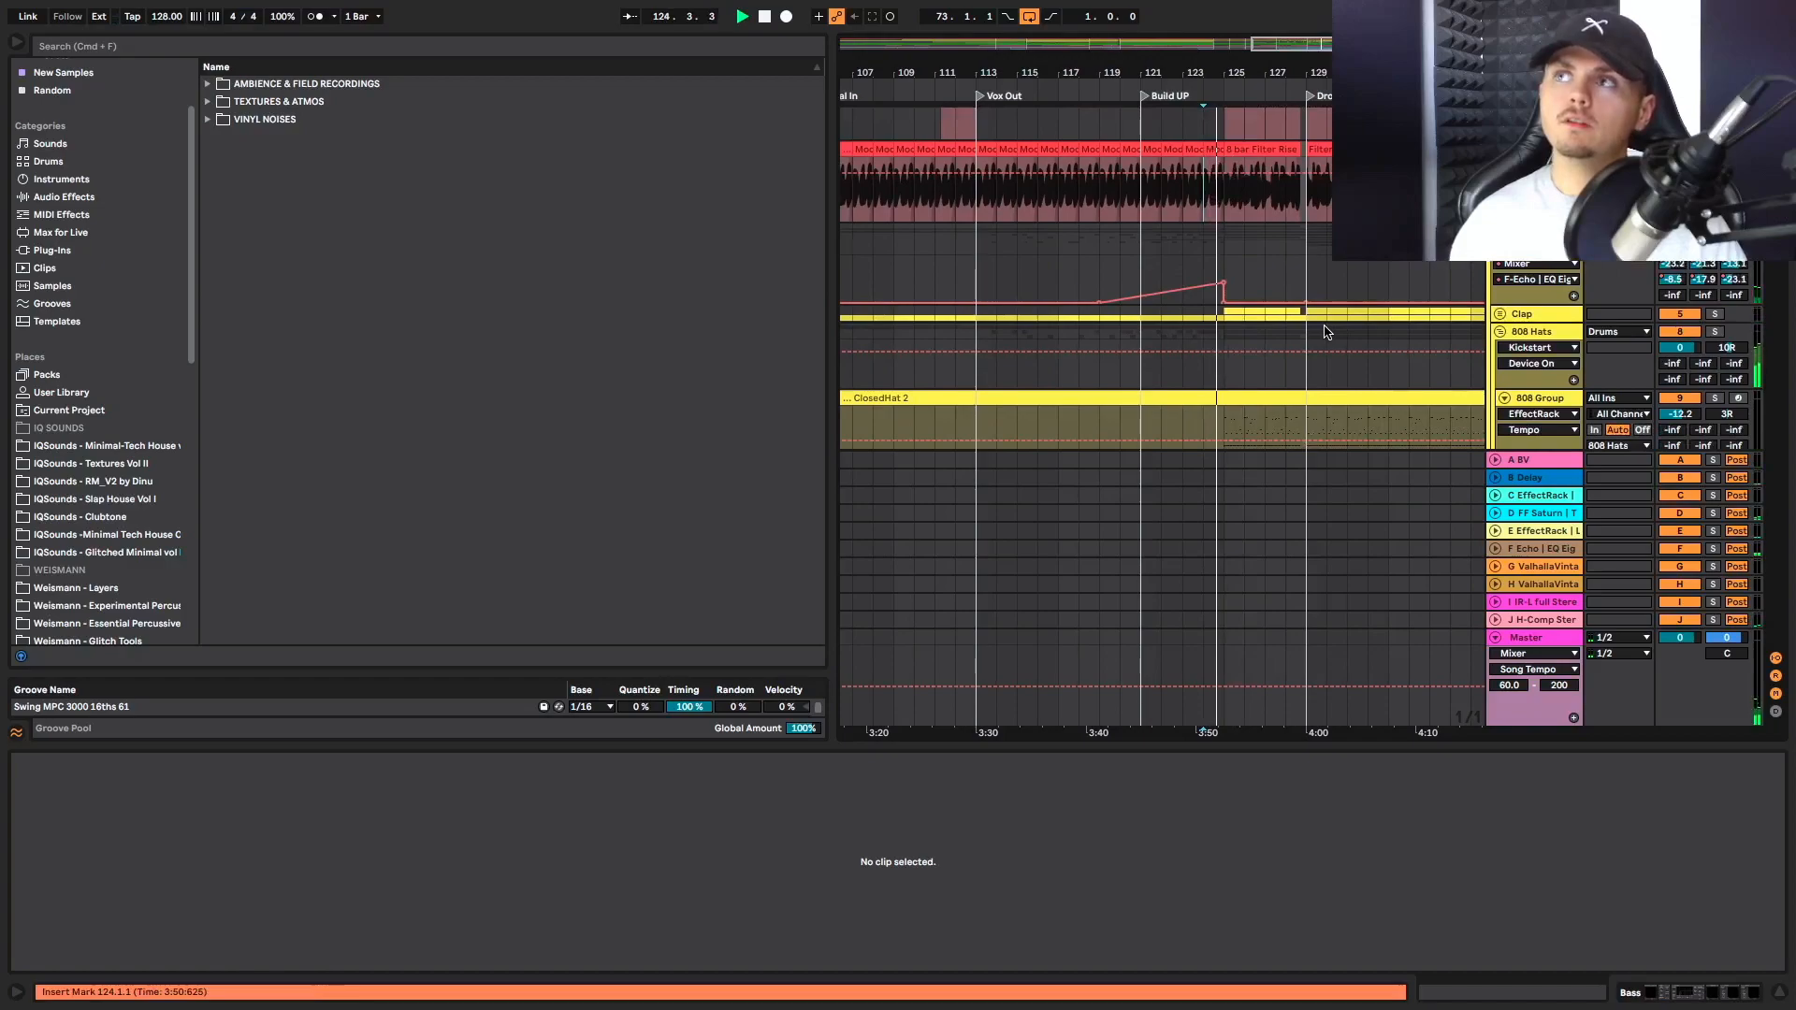
scroll(1324, 331, "down", 2)
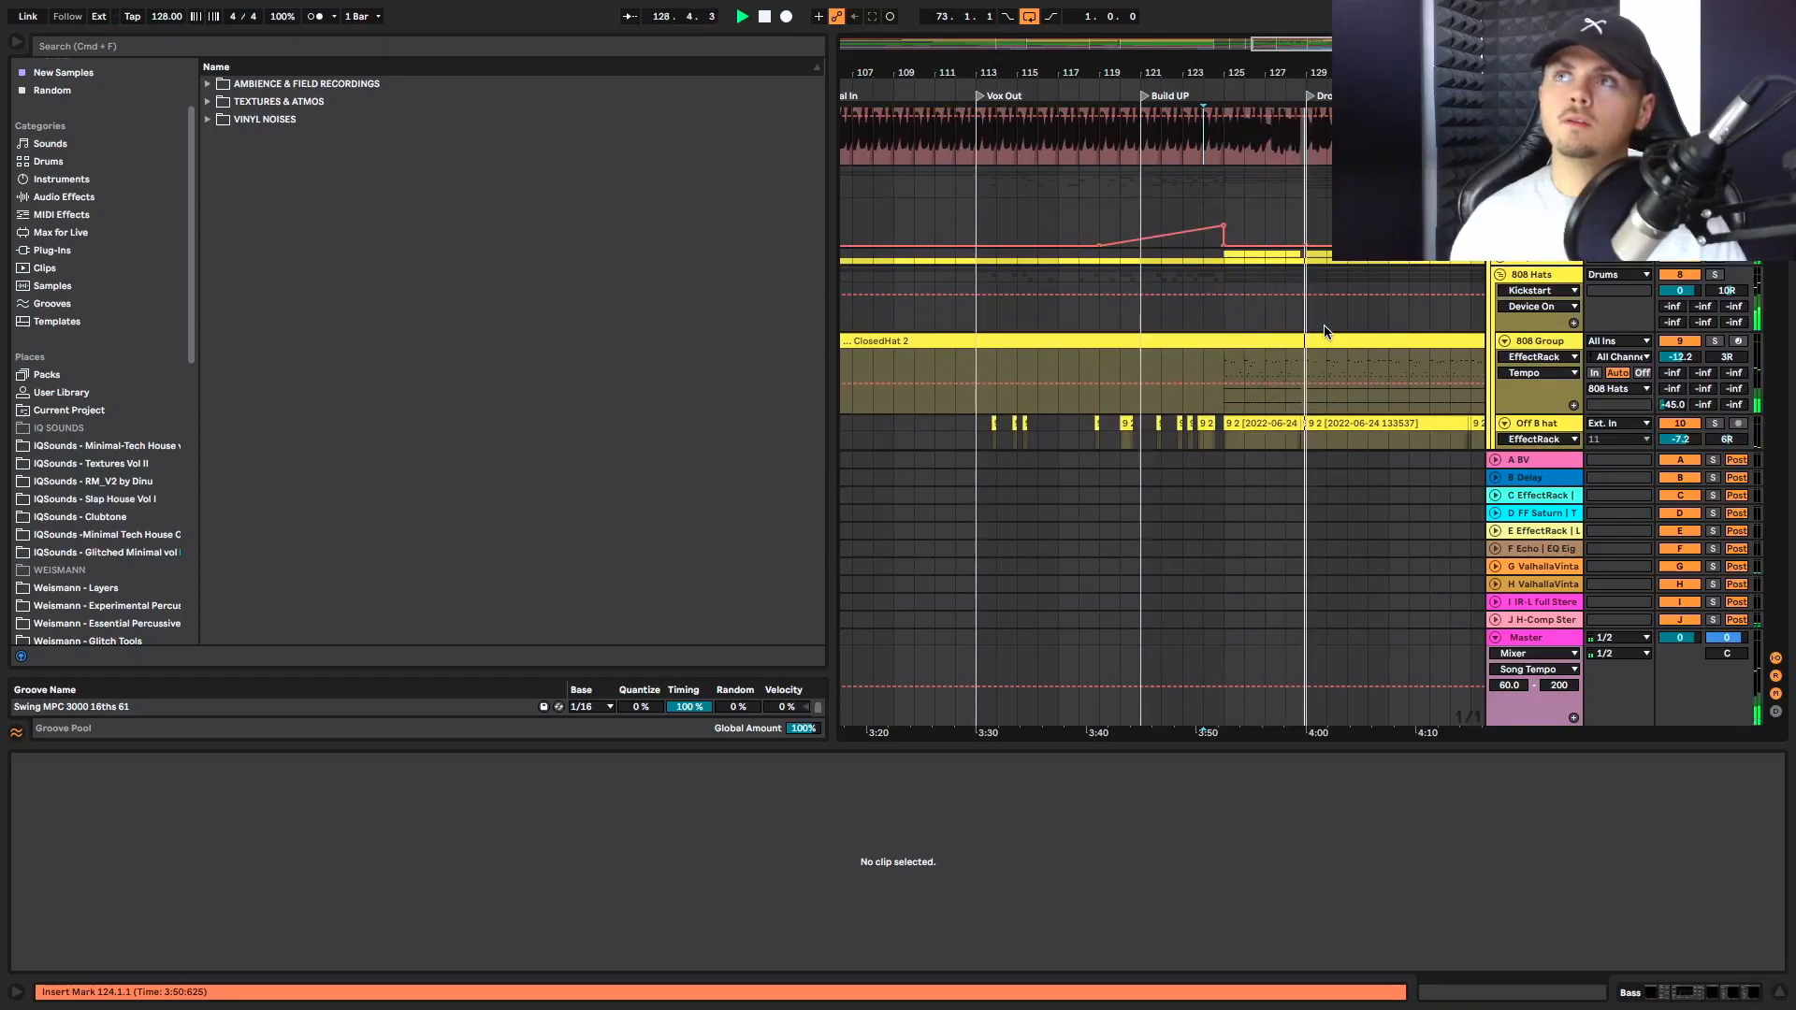
scroll(1167, 288, "right", 1)
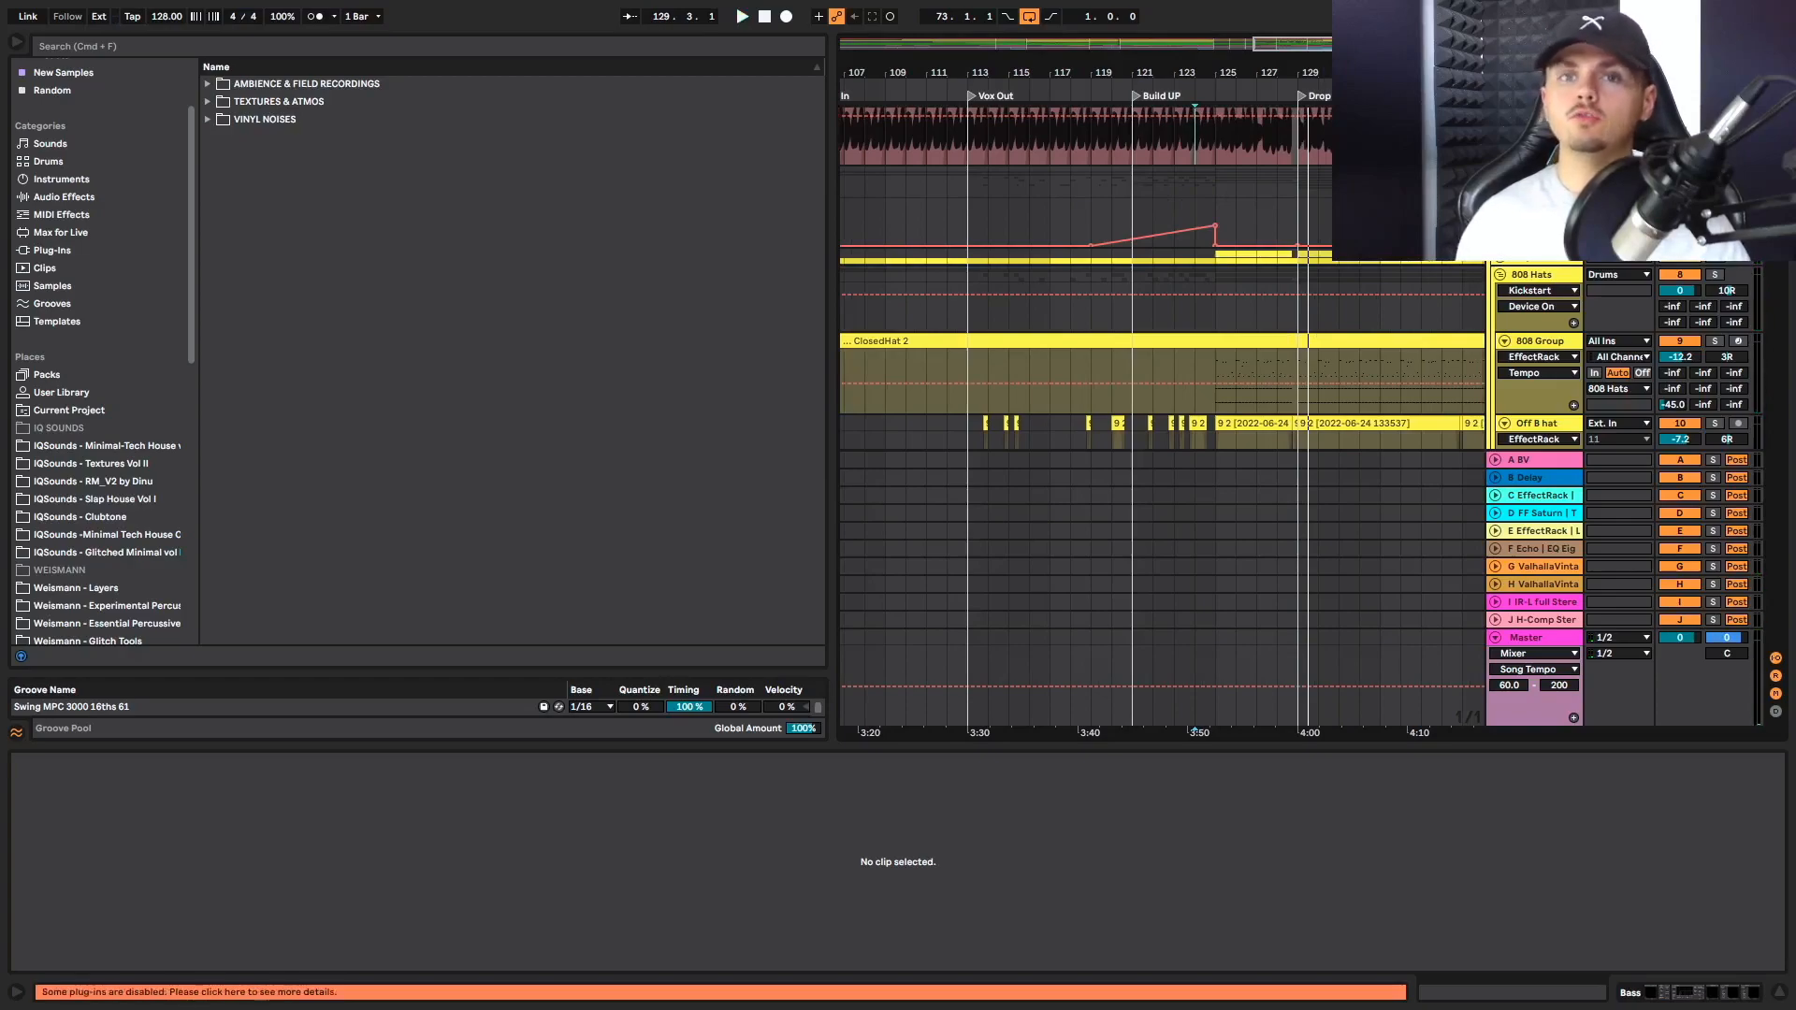
Examine the percussion around Build UP, and replay from bar 124 while reviewing the drums, vocals, textures and risers
scroll(1341, 299, "down", 12)
scroll(1341, 300, "down", 10)
scroll(1247, 345, "up", 8)
scroll(1243, 346, "down", 8)
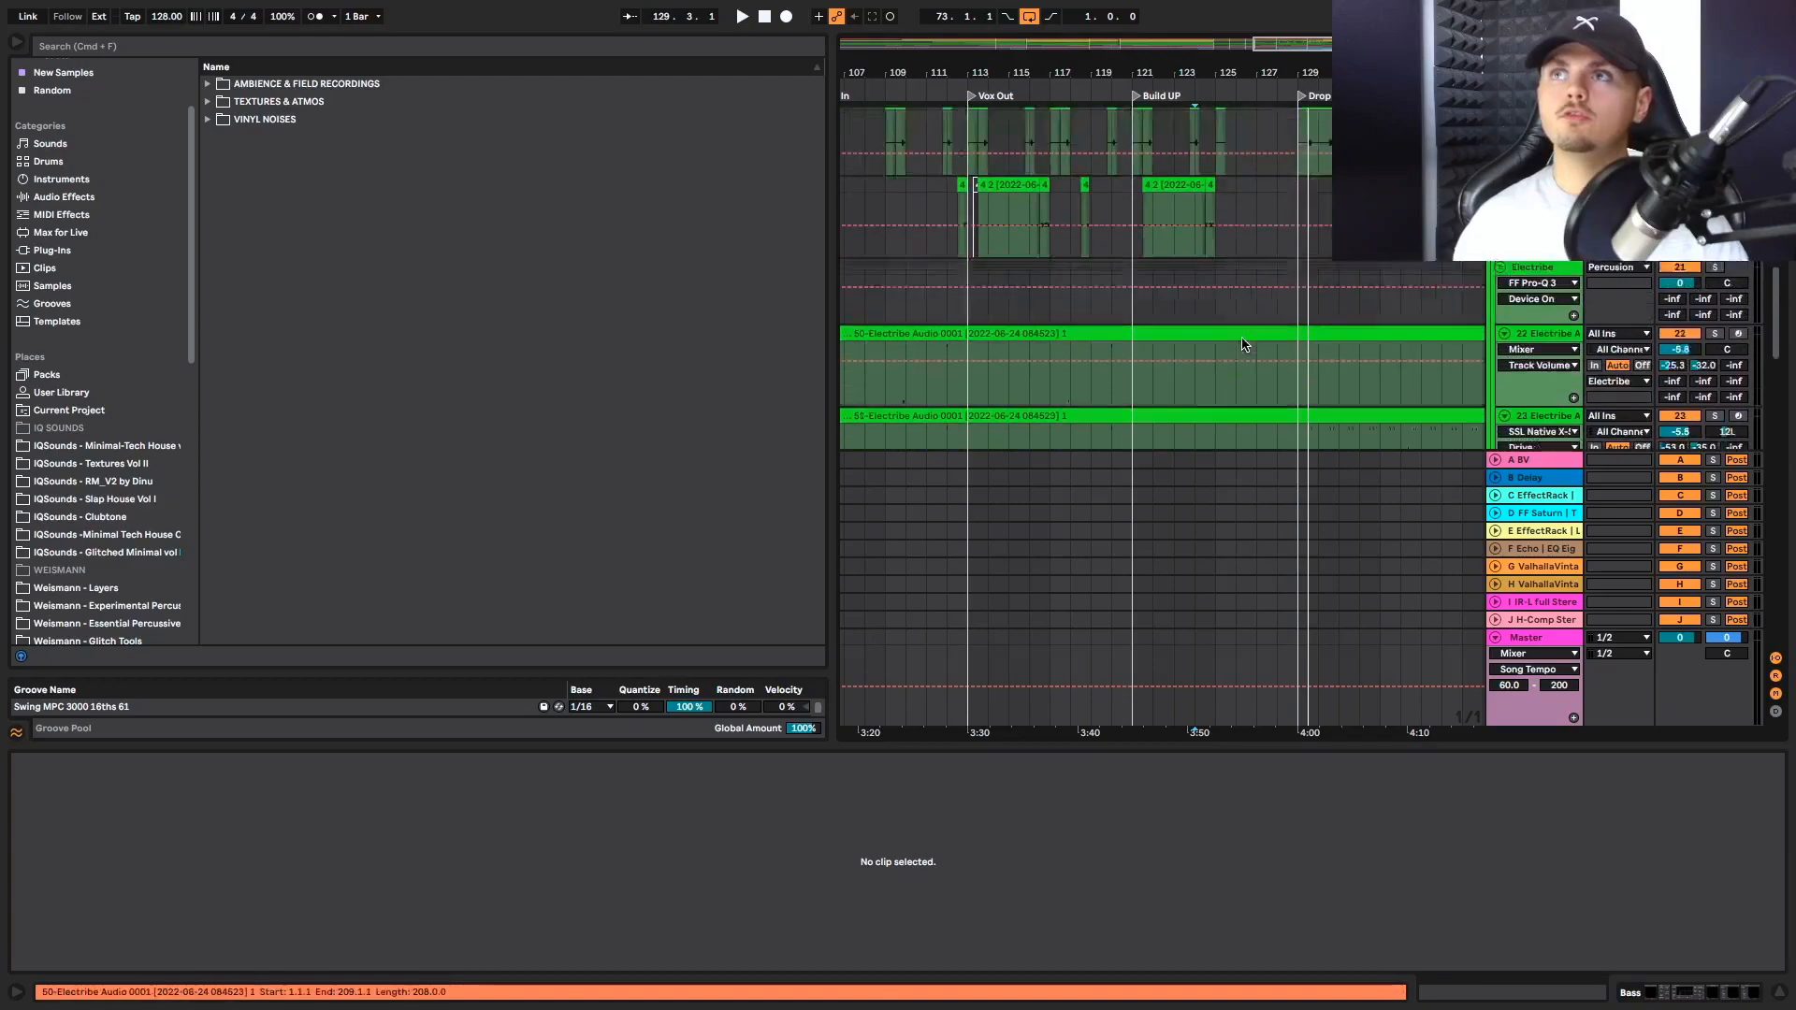
scroll(1244, 345, "up", 12)
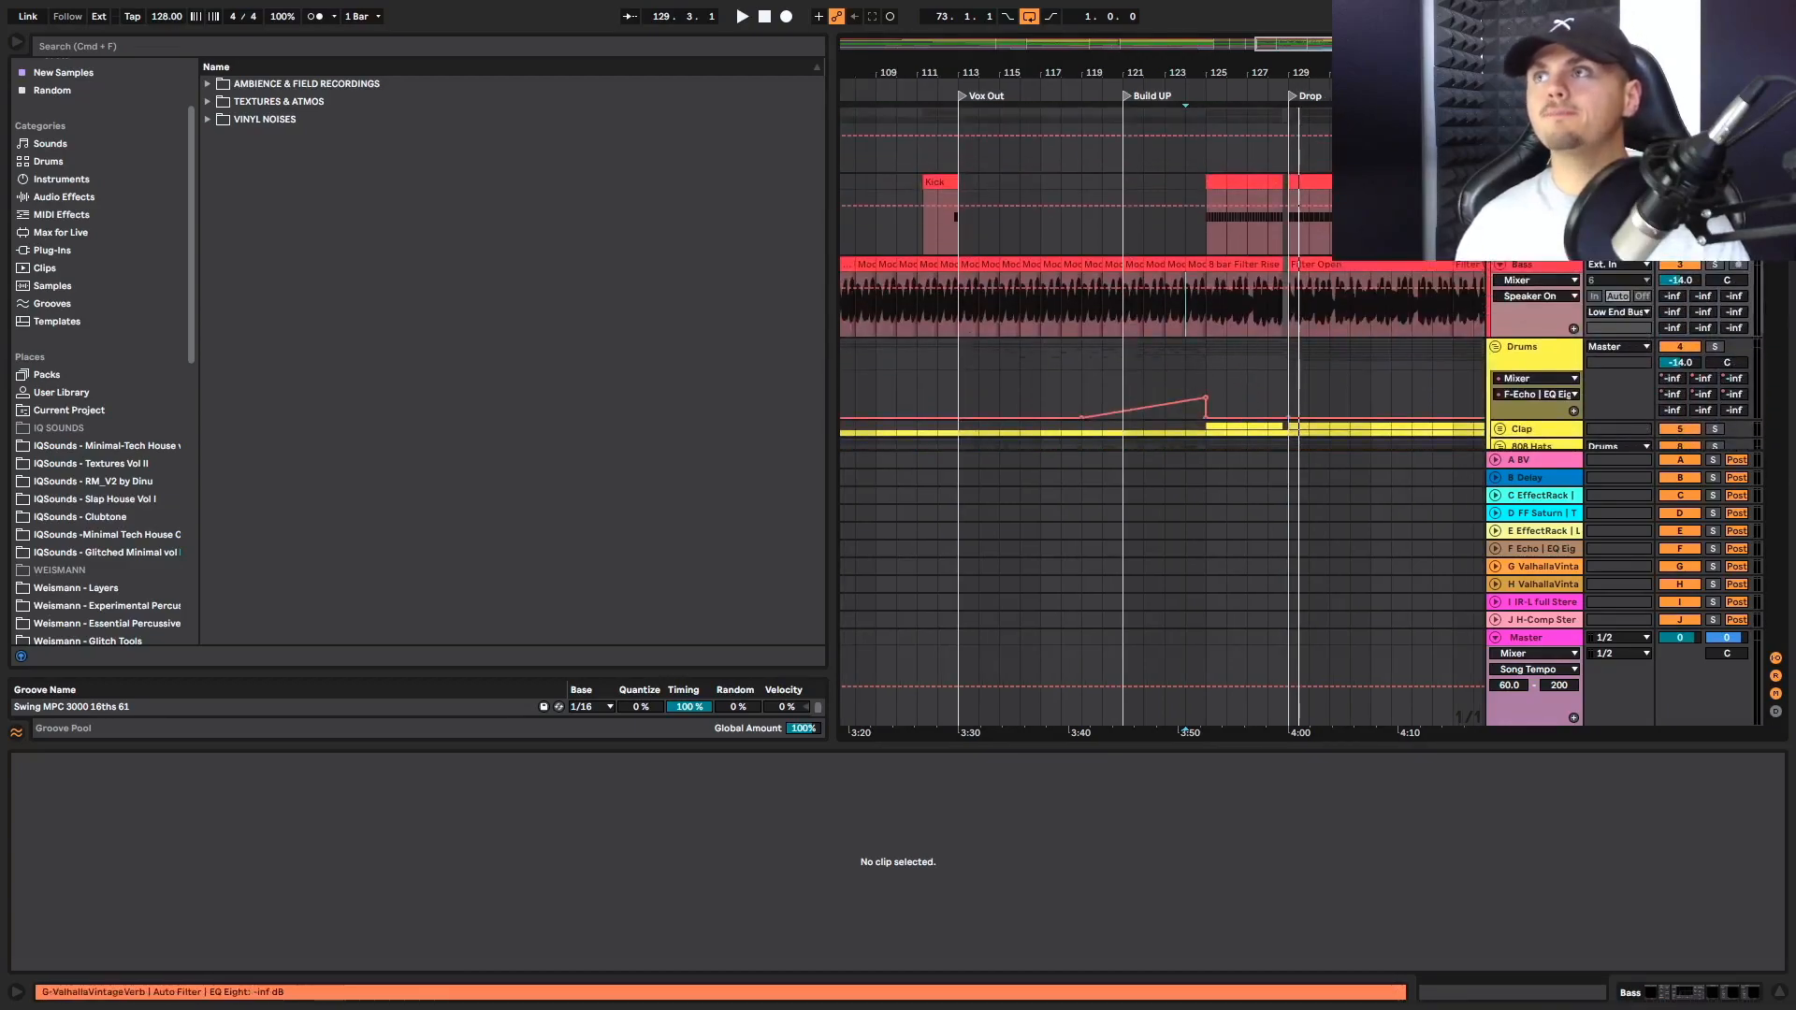
key("space")
scroll(1472, 318, "down", 1)
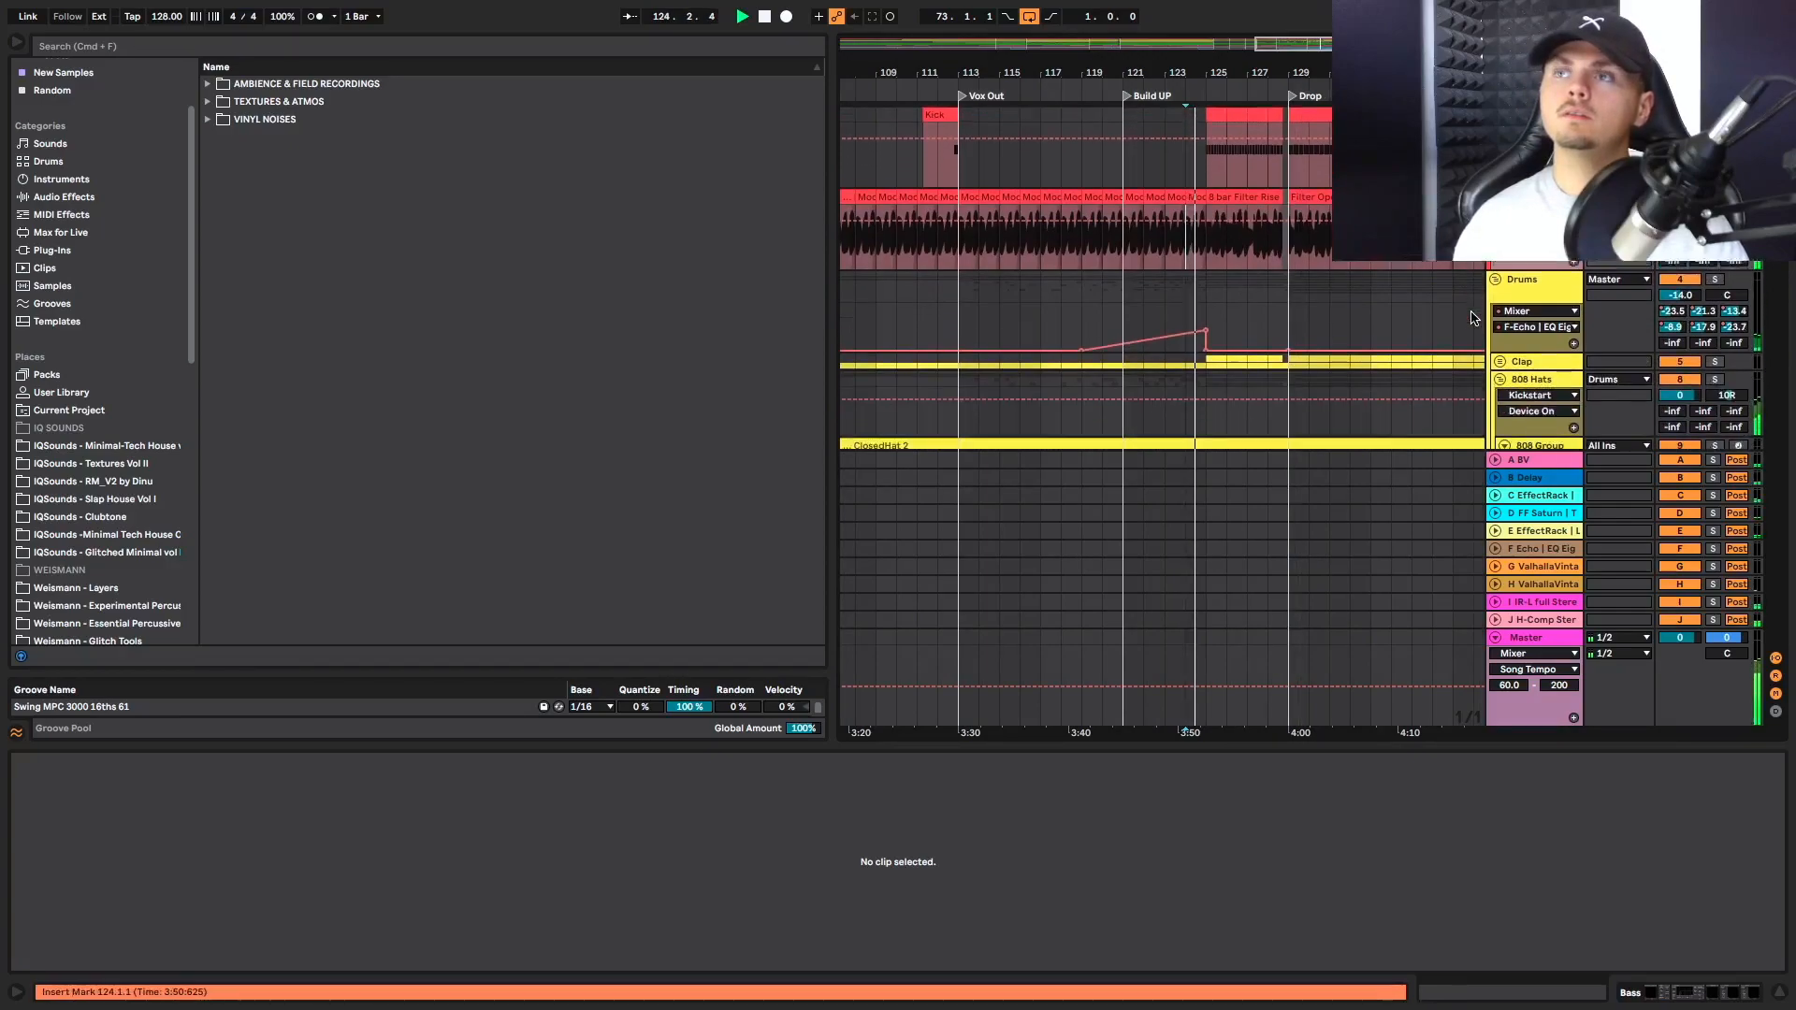
scroll(1472, 318, "down", 3)
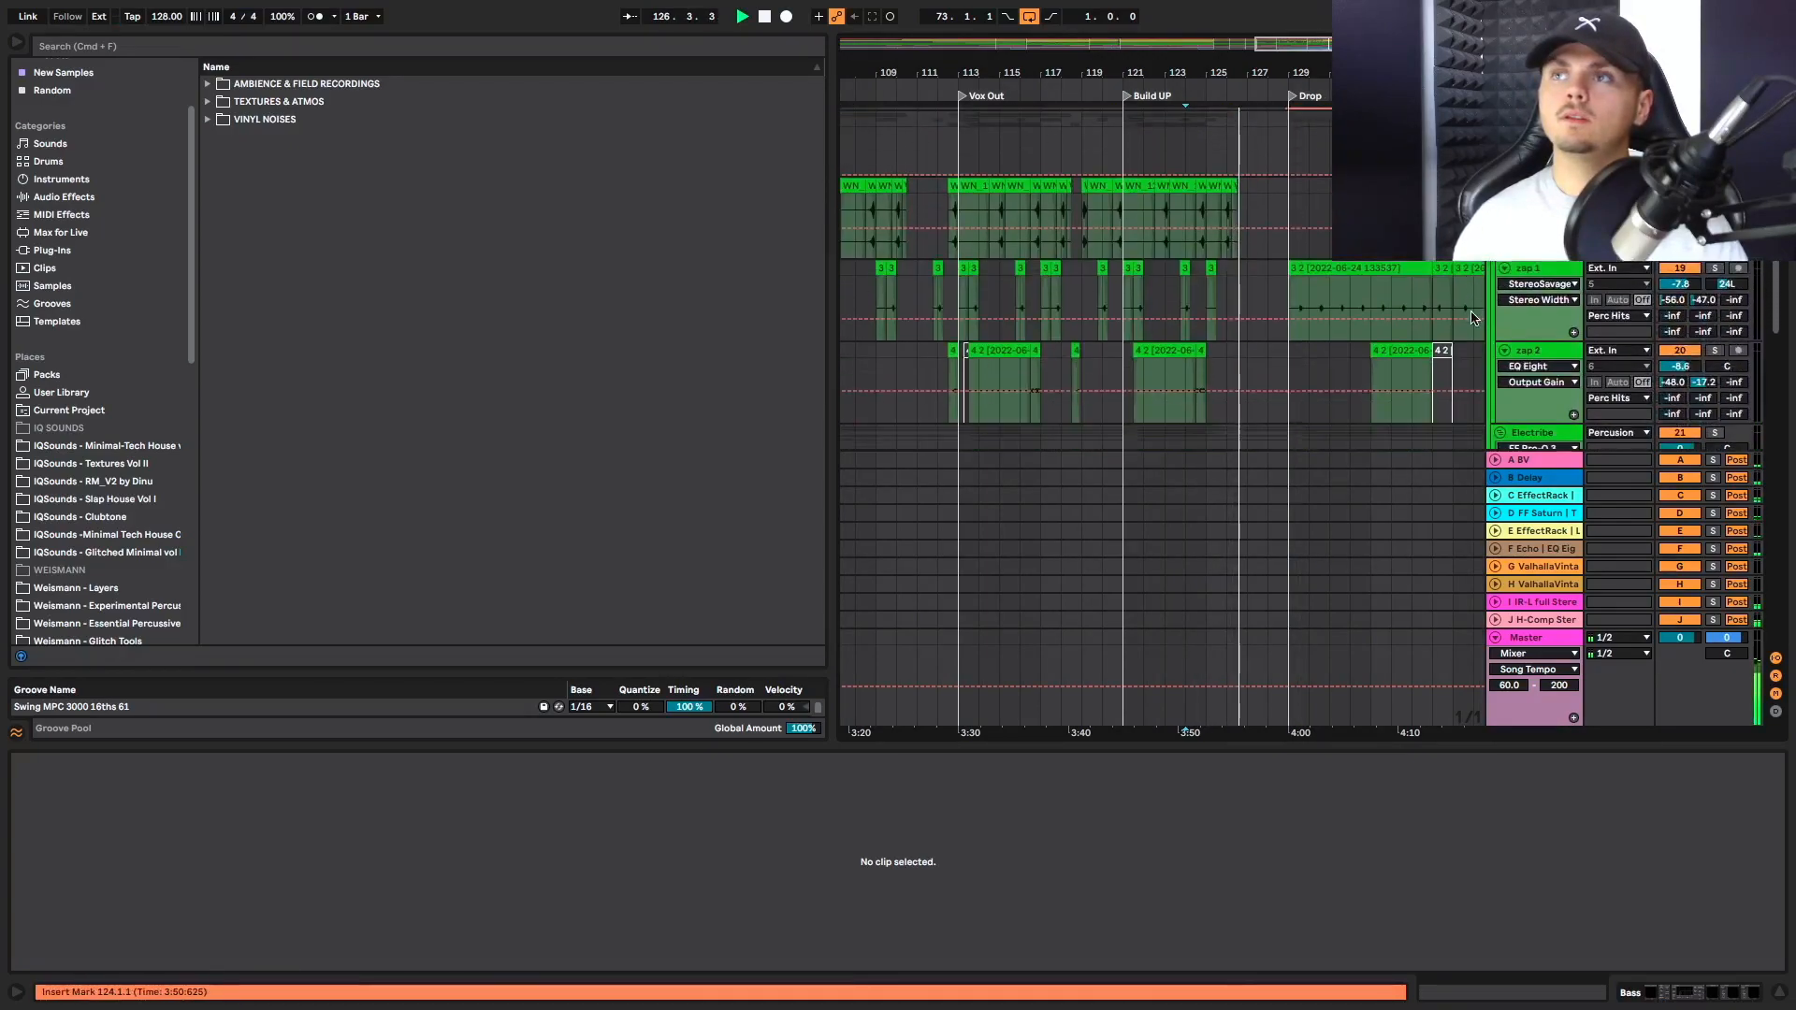
scroll(1472, 318, "down", 5)
scroll(1471, 315, "down", 5)
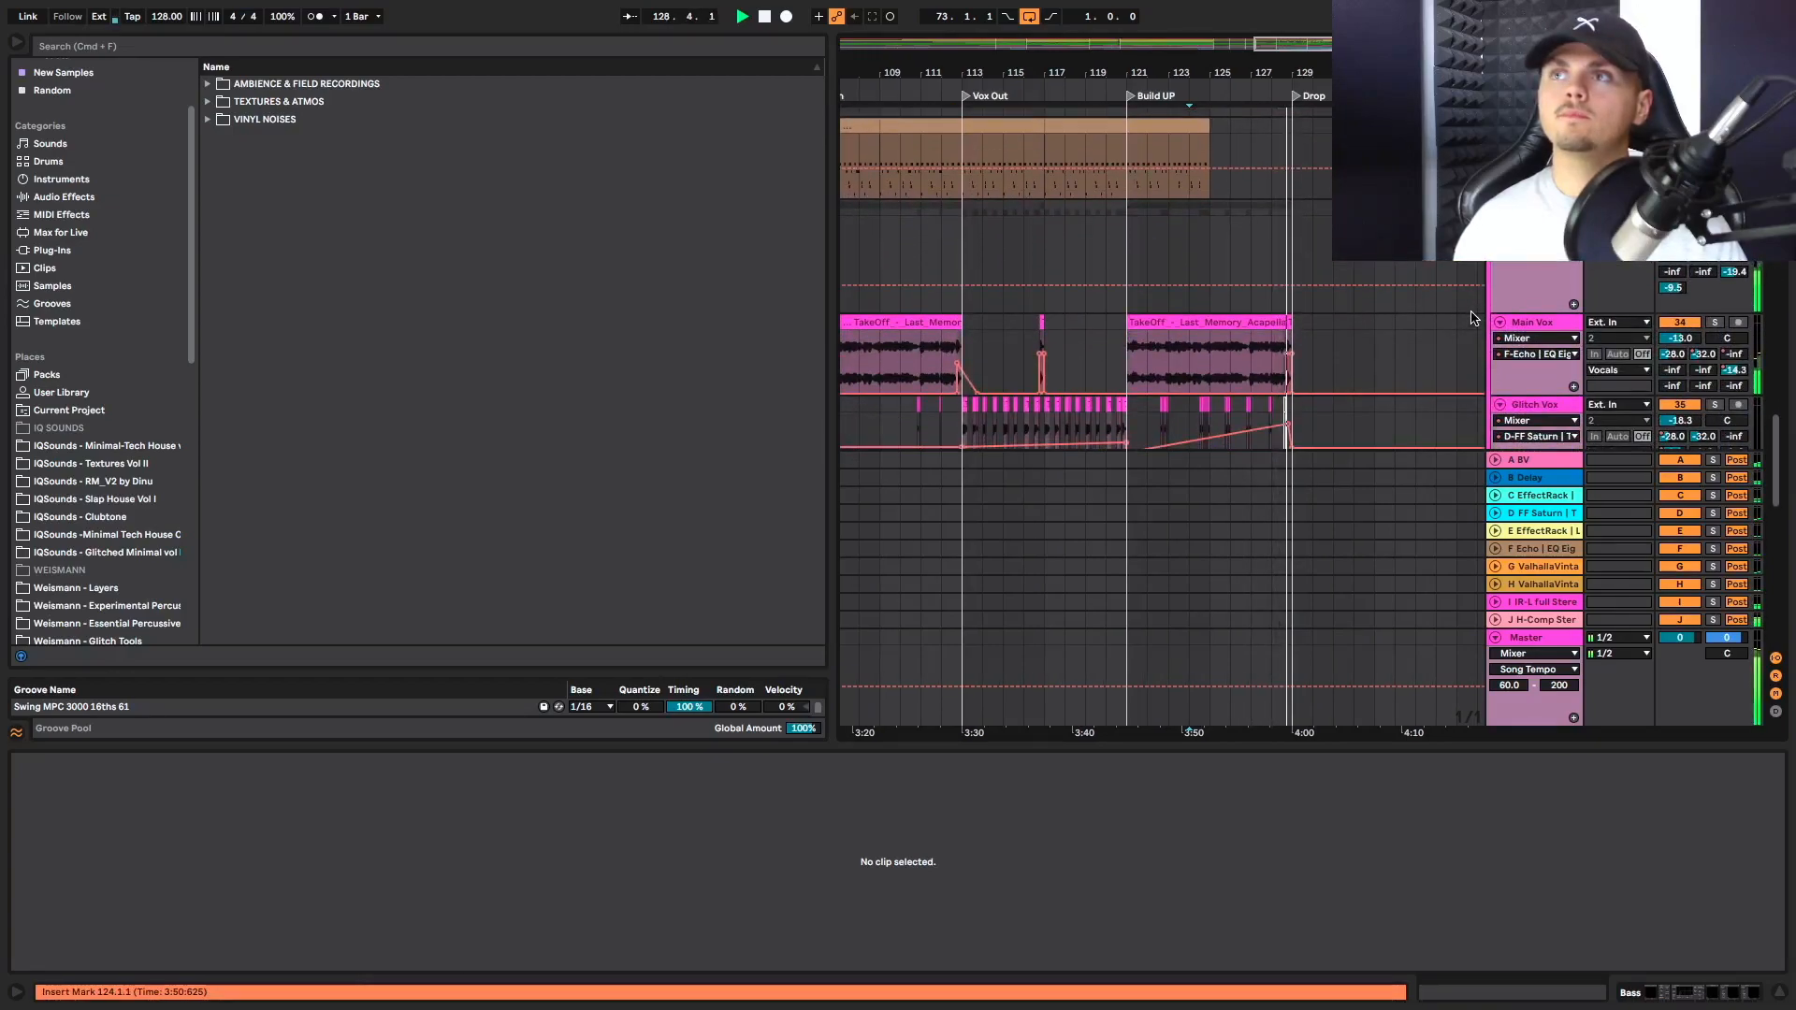
scroll(1472, 318, "down", 5)
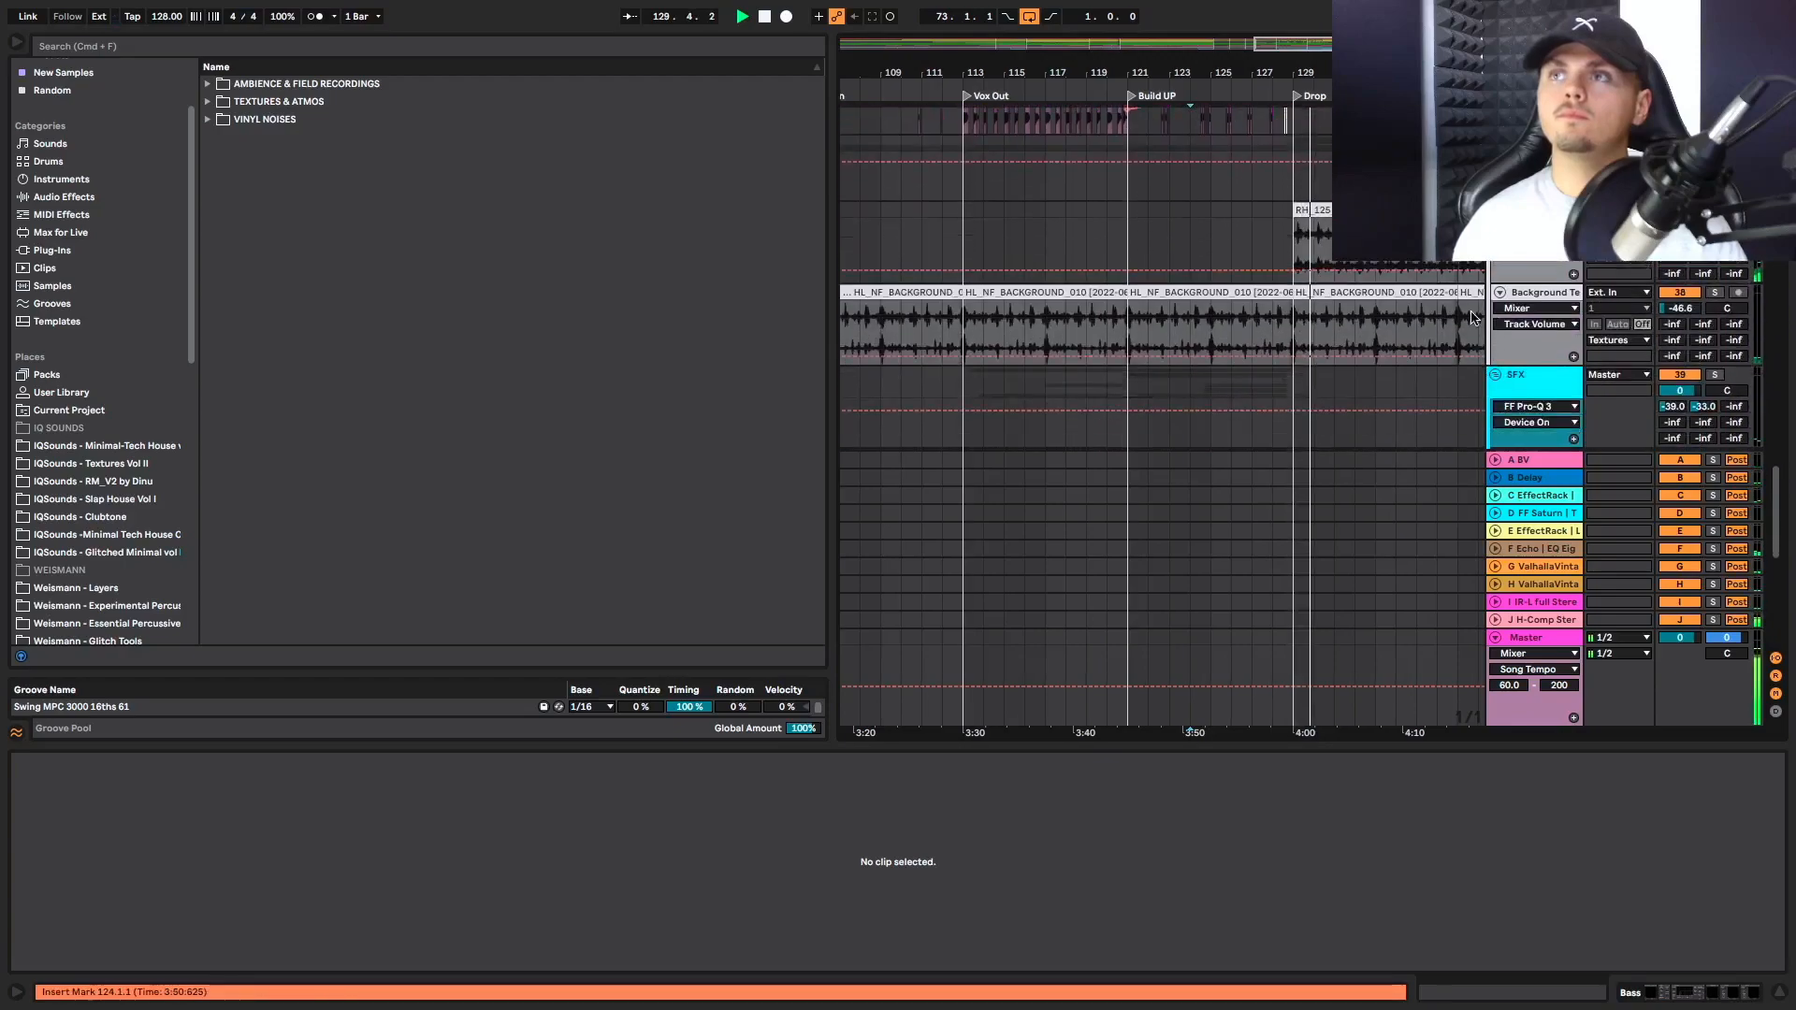
scroll(1301, 340, "down", 6)
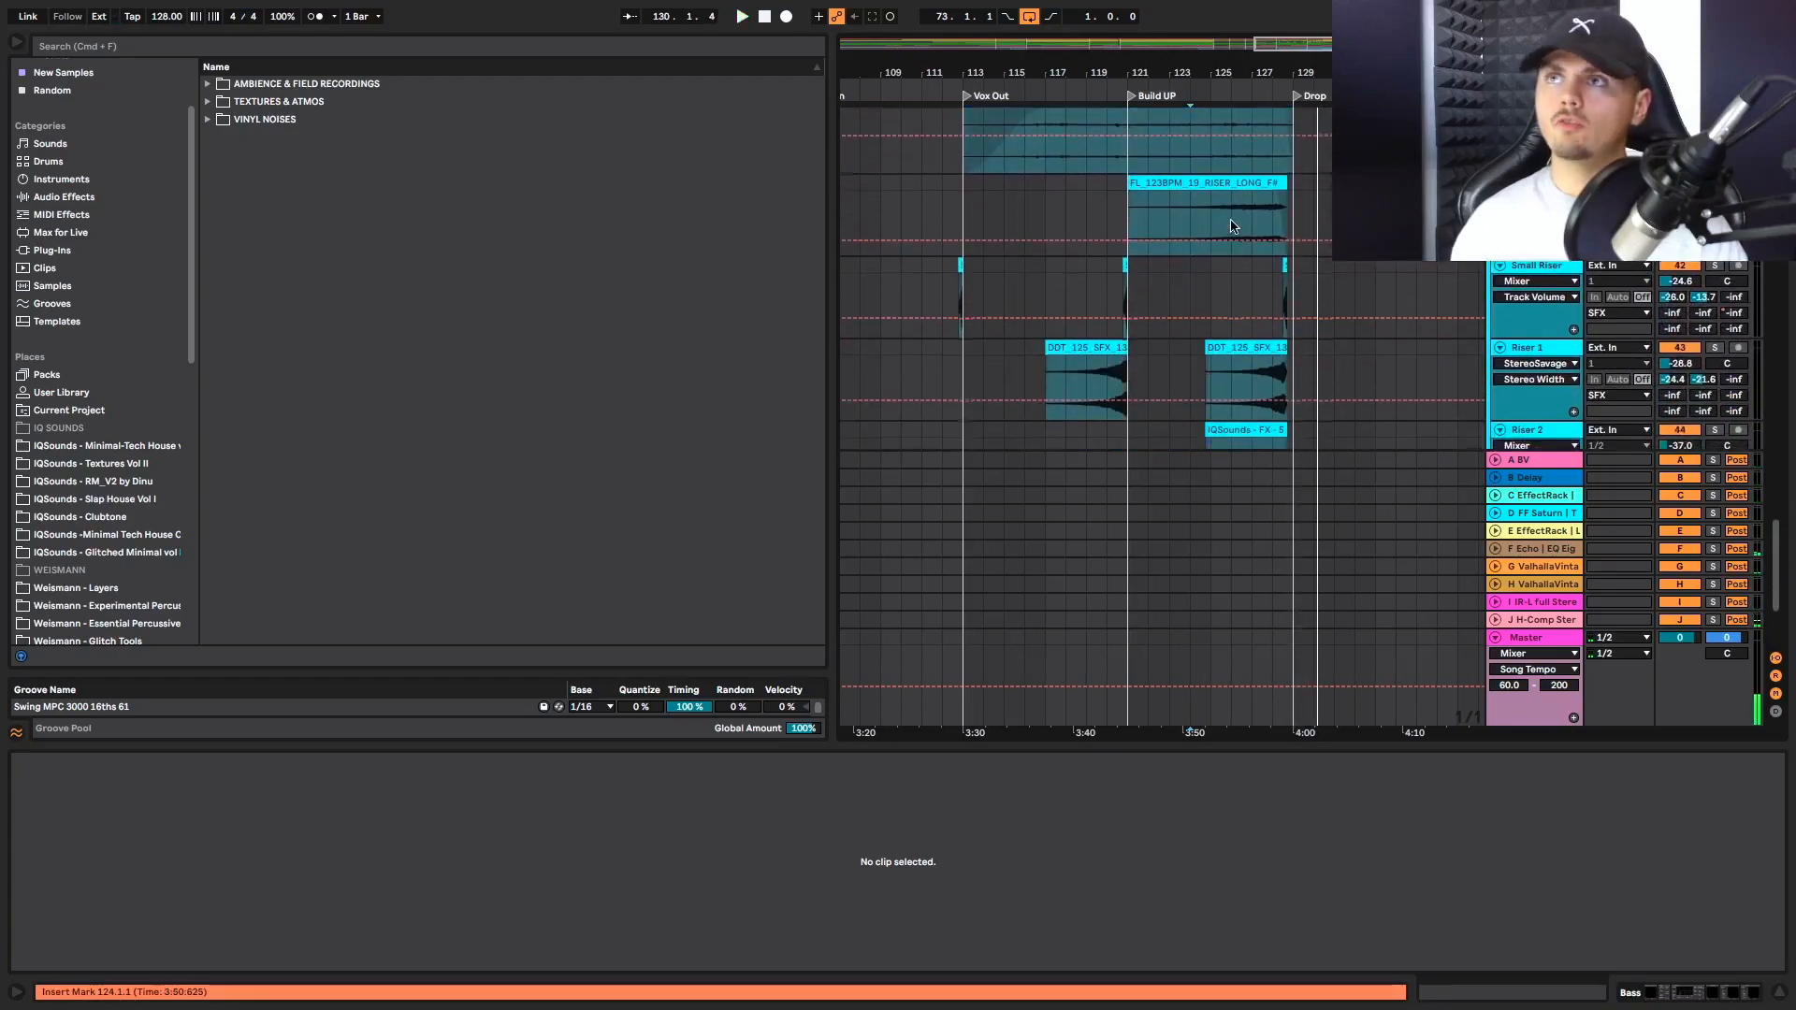
Show the long riser clip's waveform with the marker at bar 127, and check the DBM_TEXTURES_HEAVYDIRT_09 clip above it
left_click(1245, 218)
scroll(1244, 215, "up", 3)
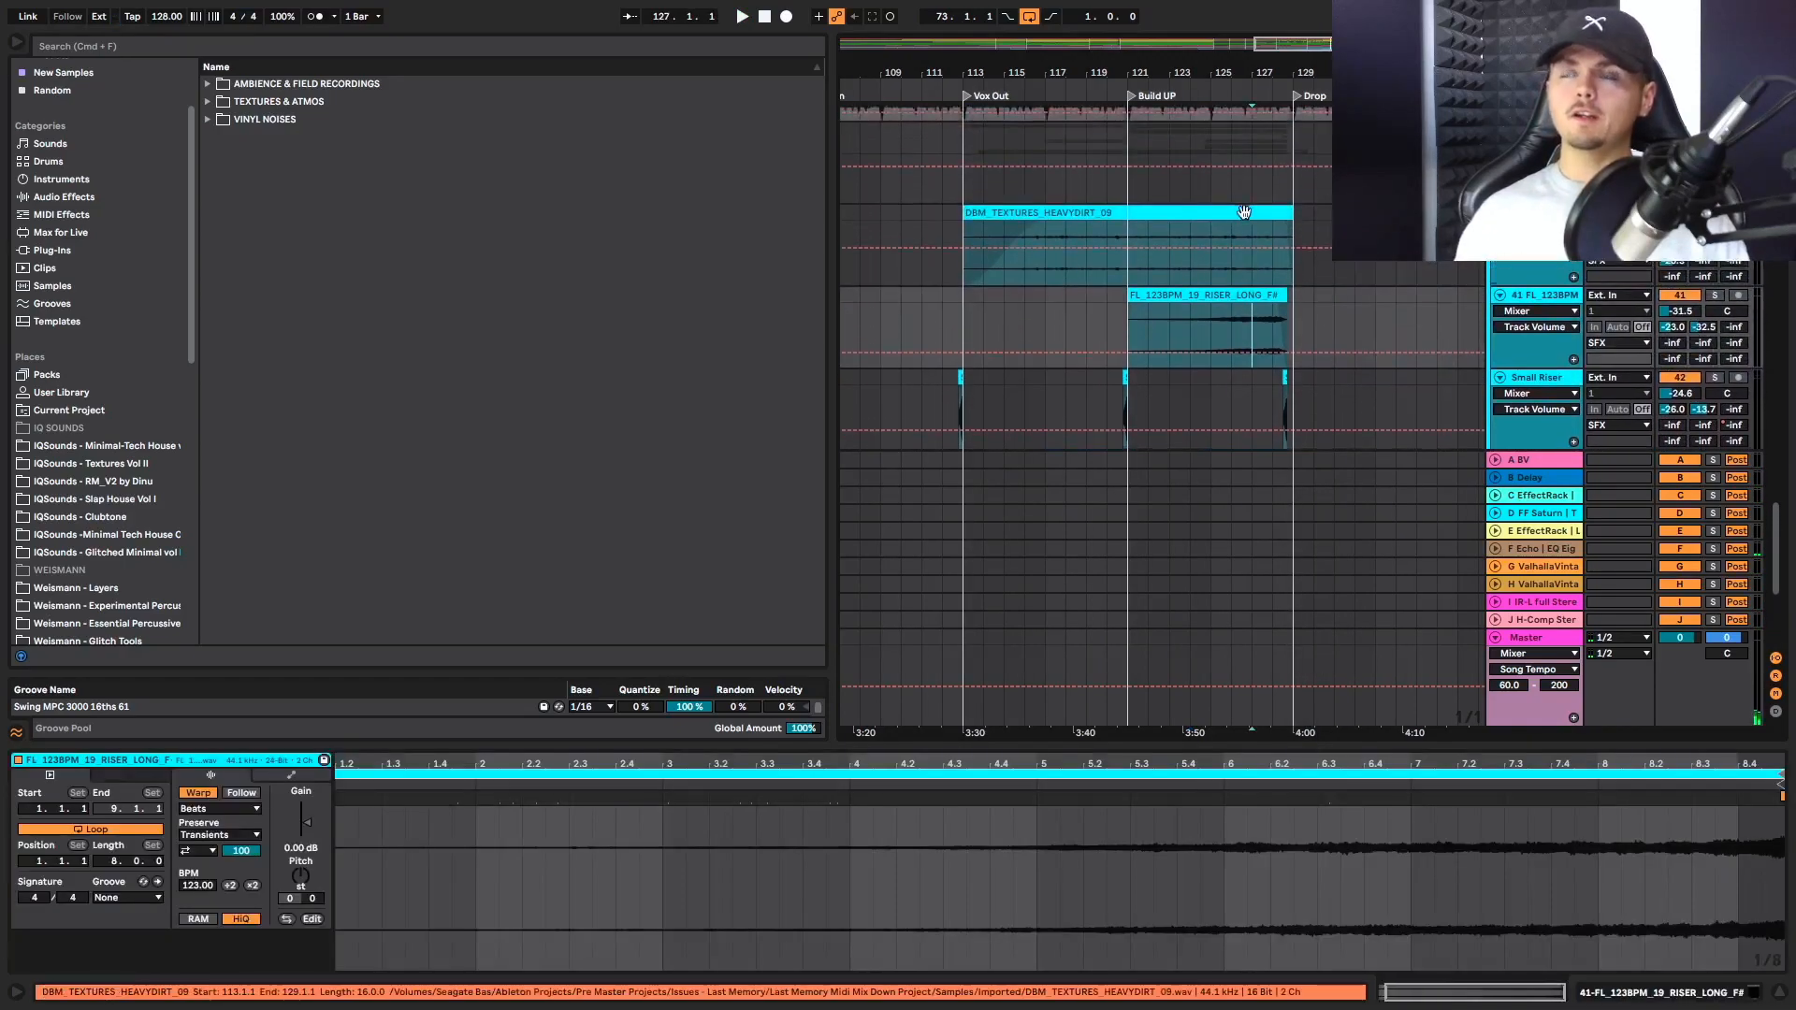
left_click(1265, 212)
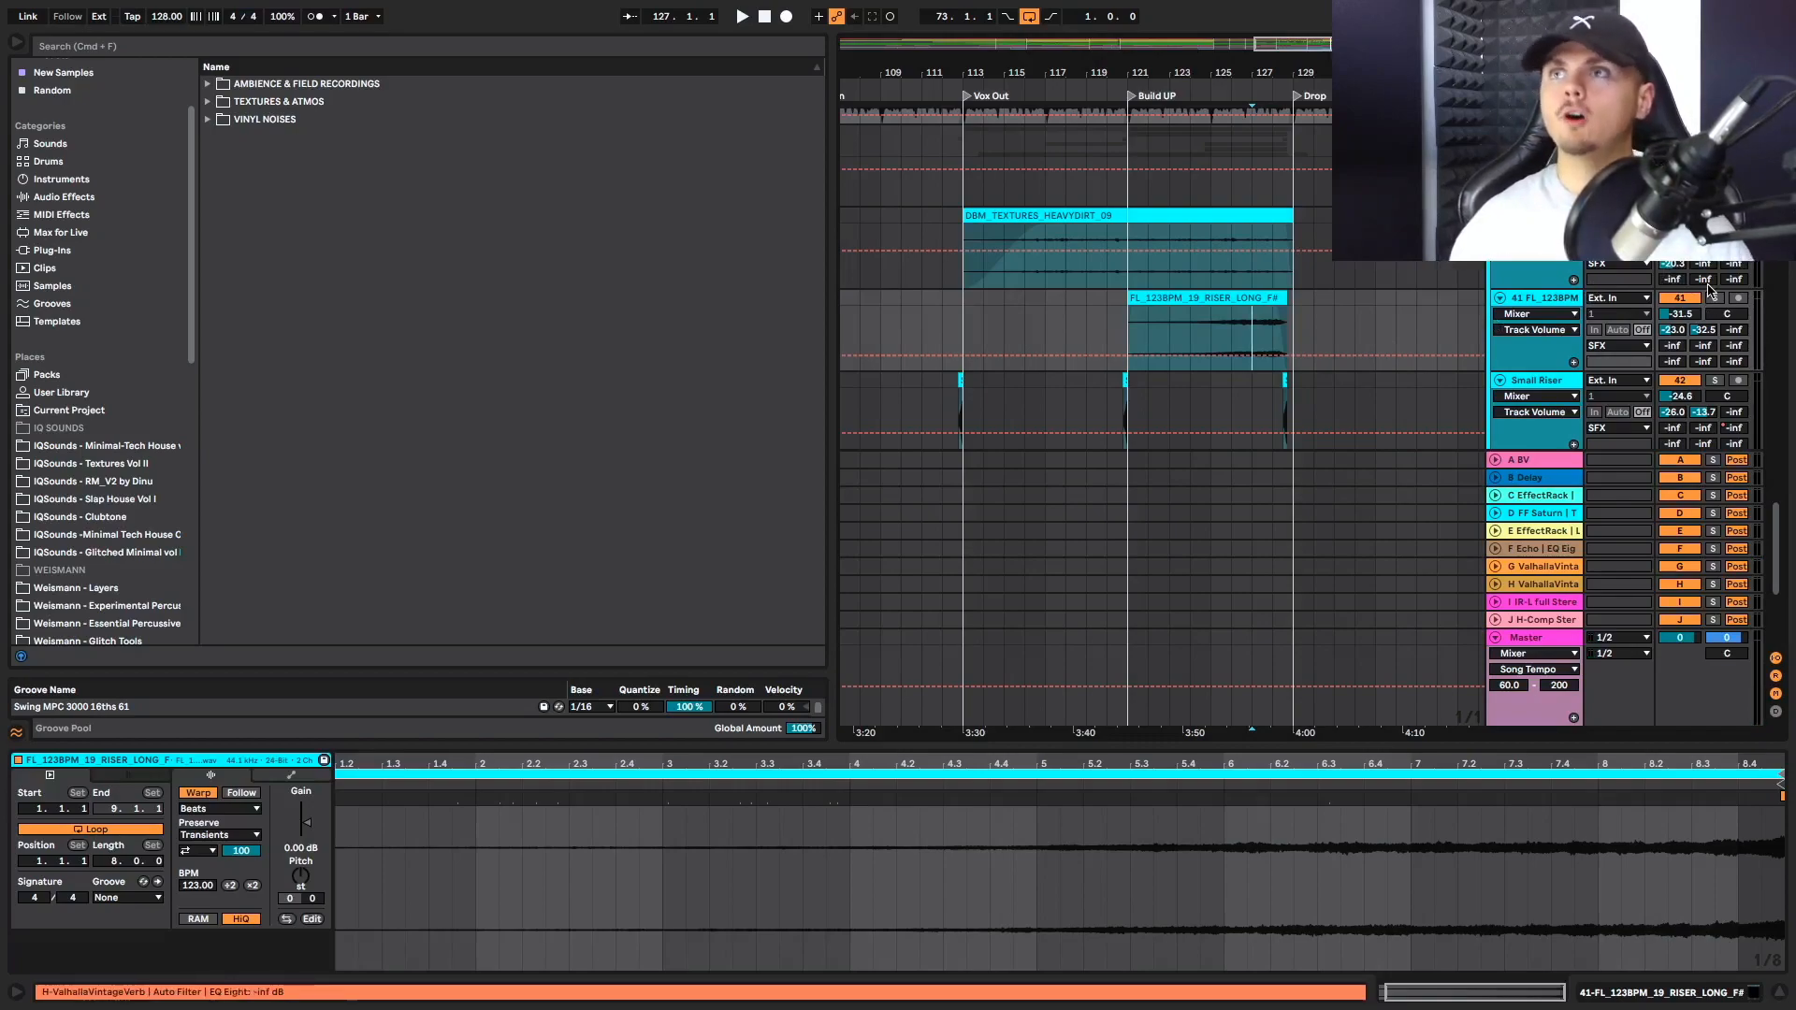
Play from bar 125 on the Kick track and show its device chain along to Utility and Auto Filter
scroll(1379, 380, "down", 6)
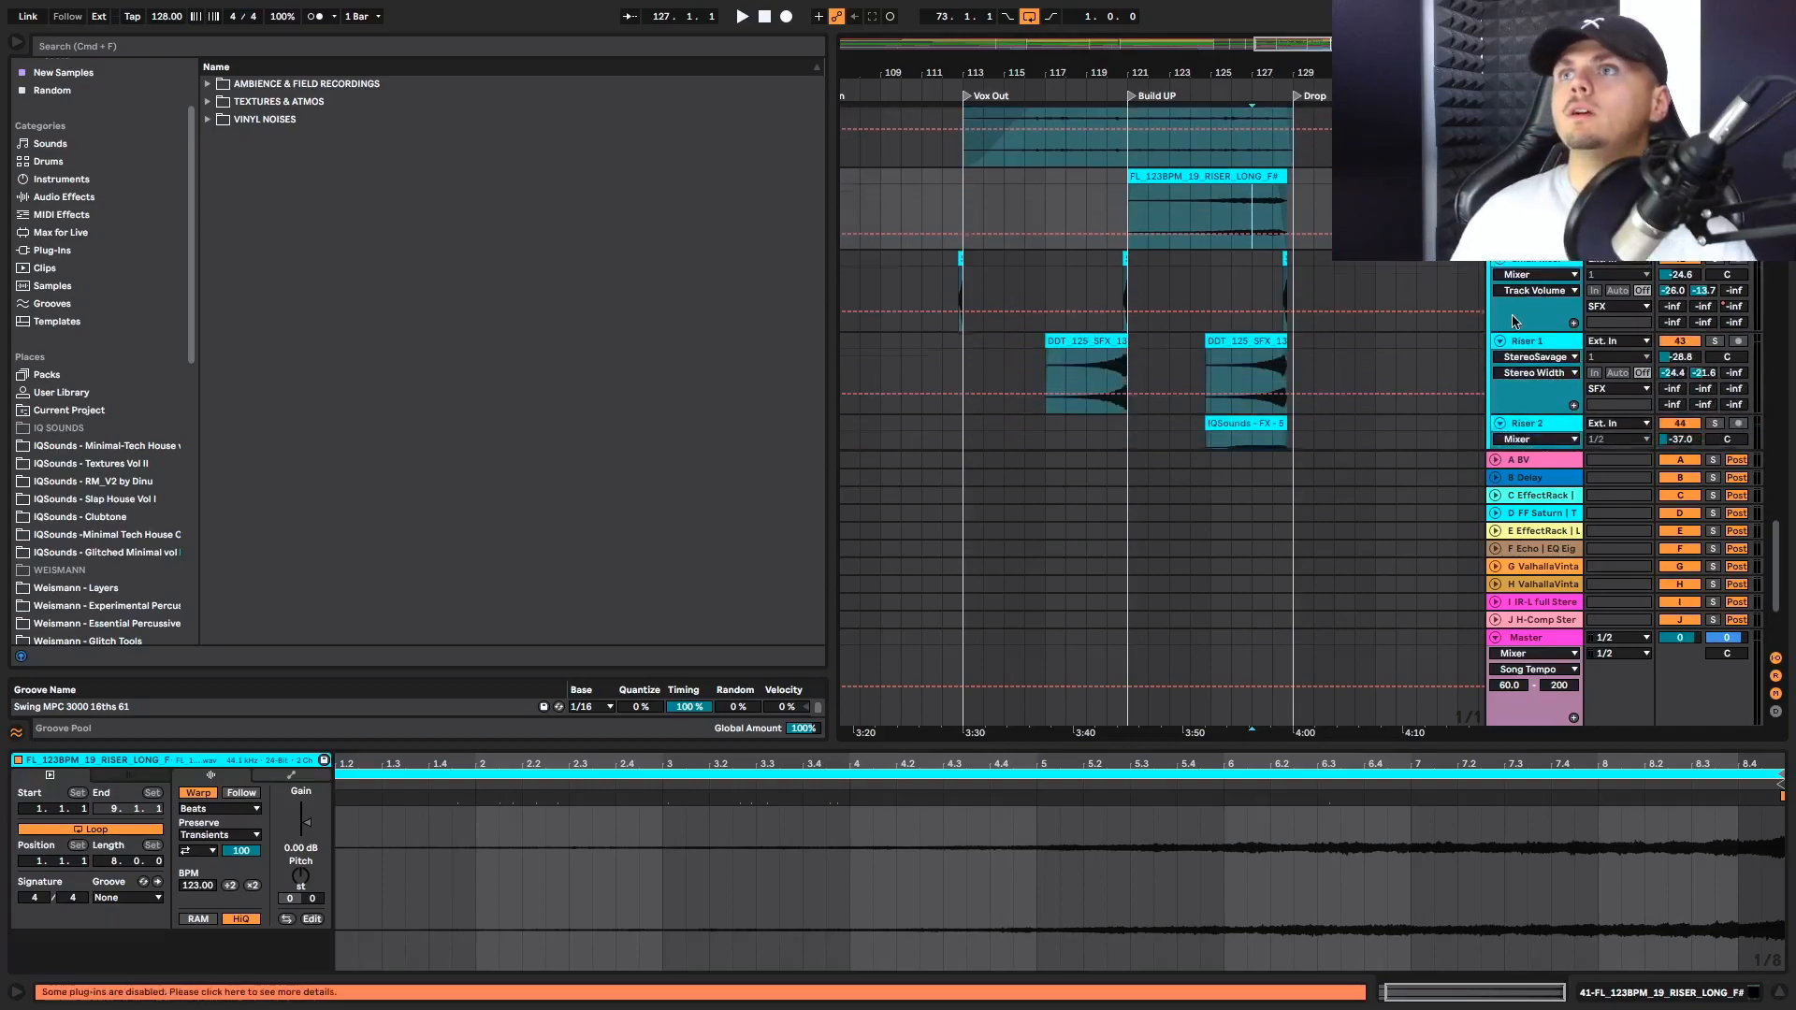
scroll(1378, 381, "up", 8)
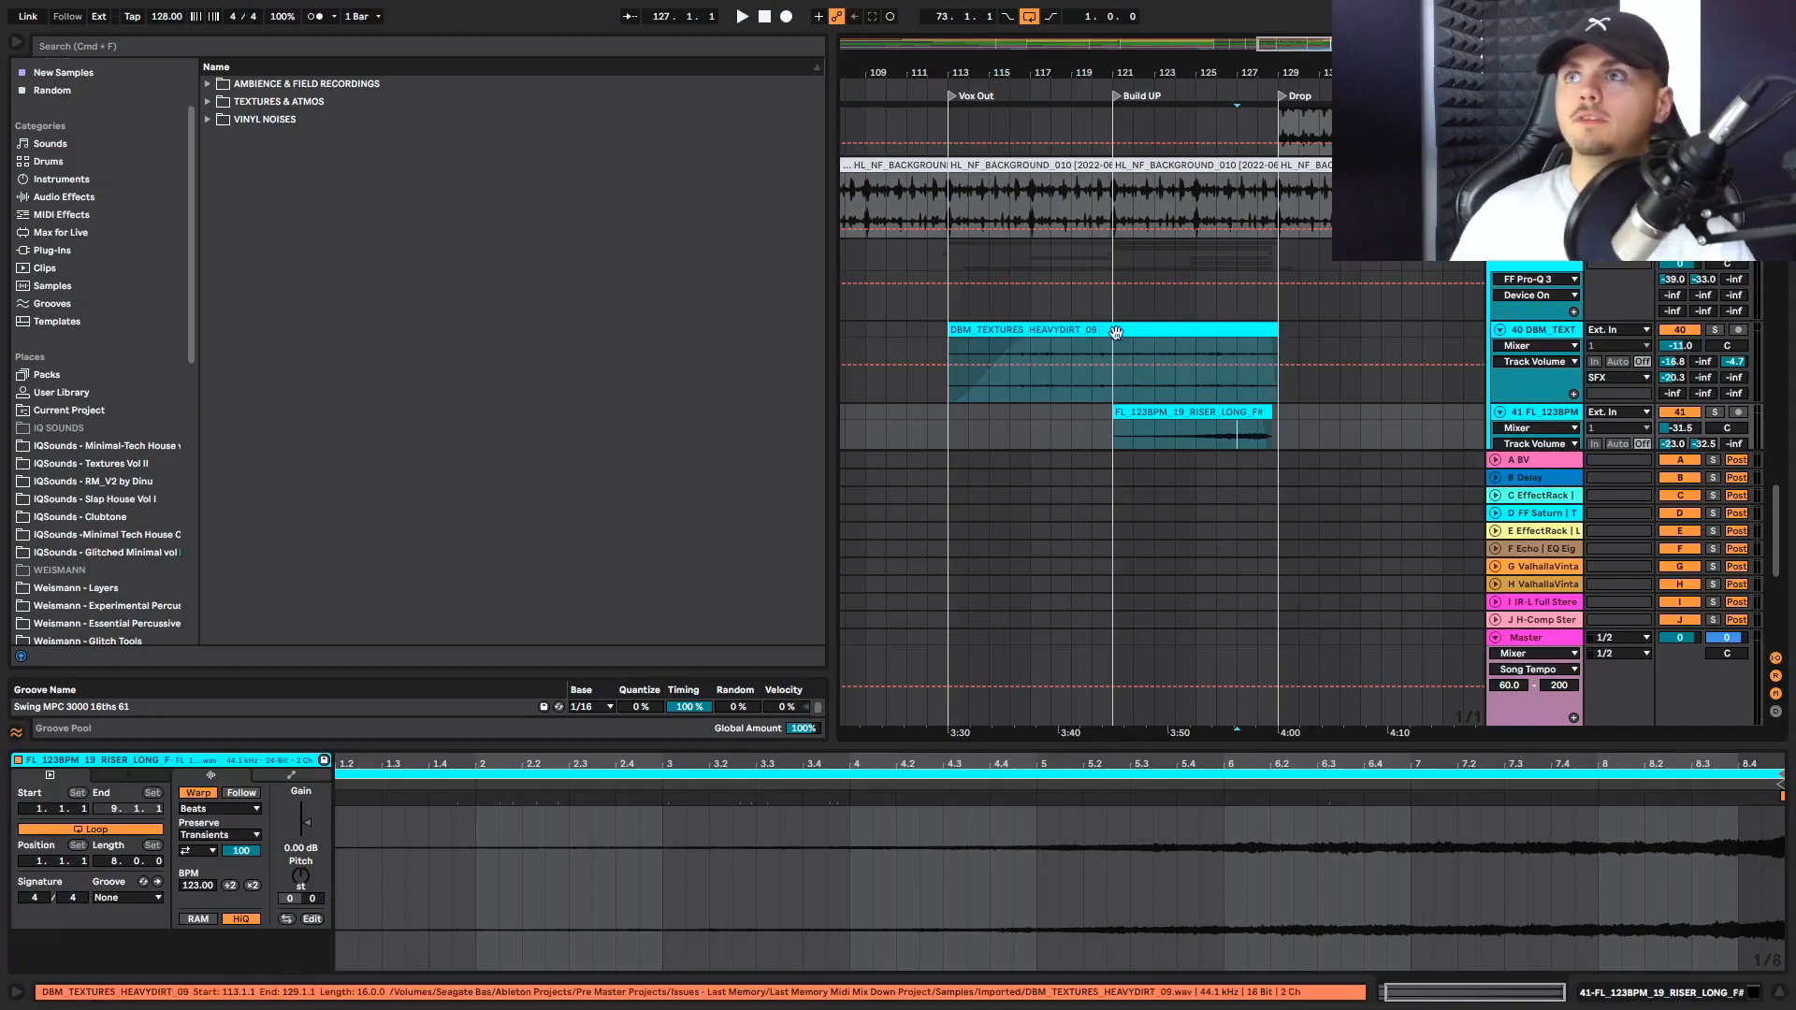
scroll(1246, 337, "up", 10)
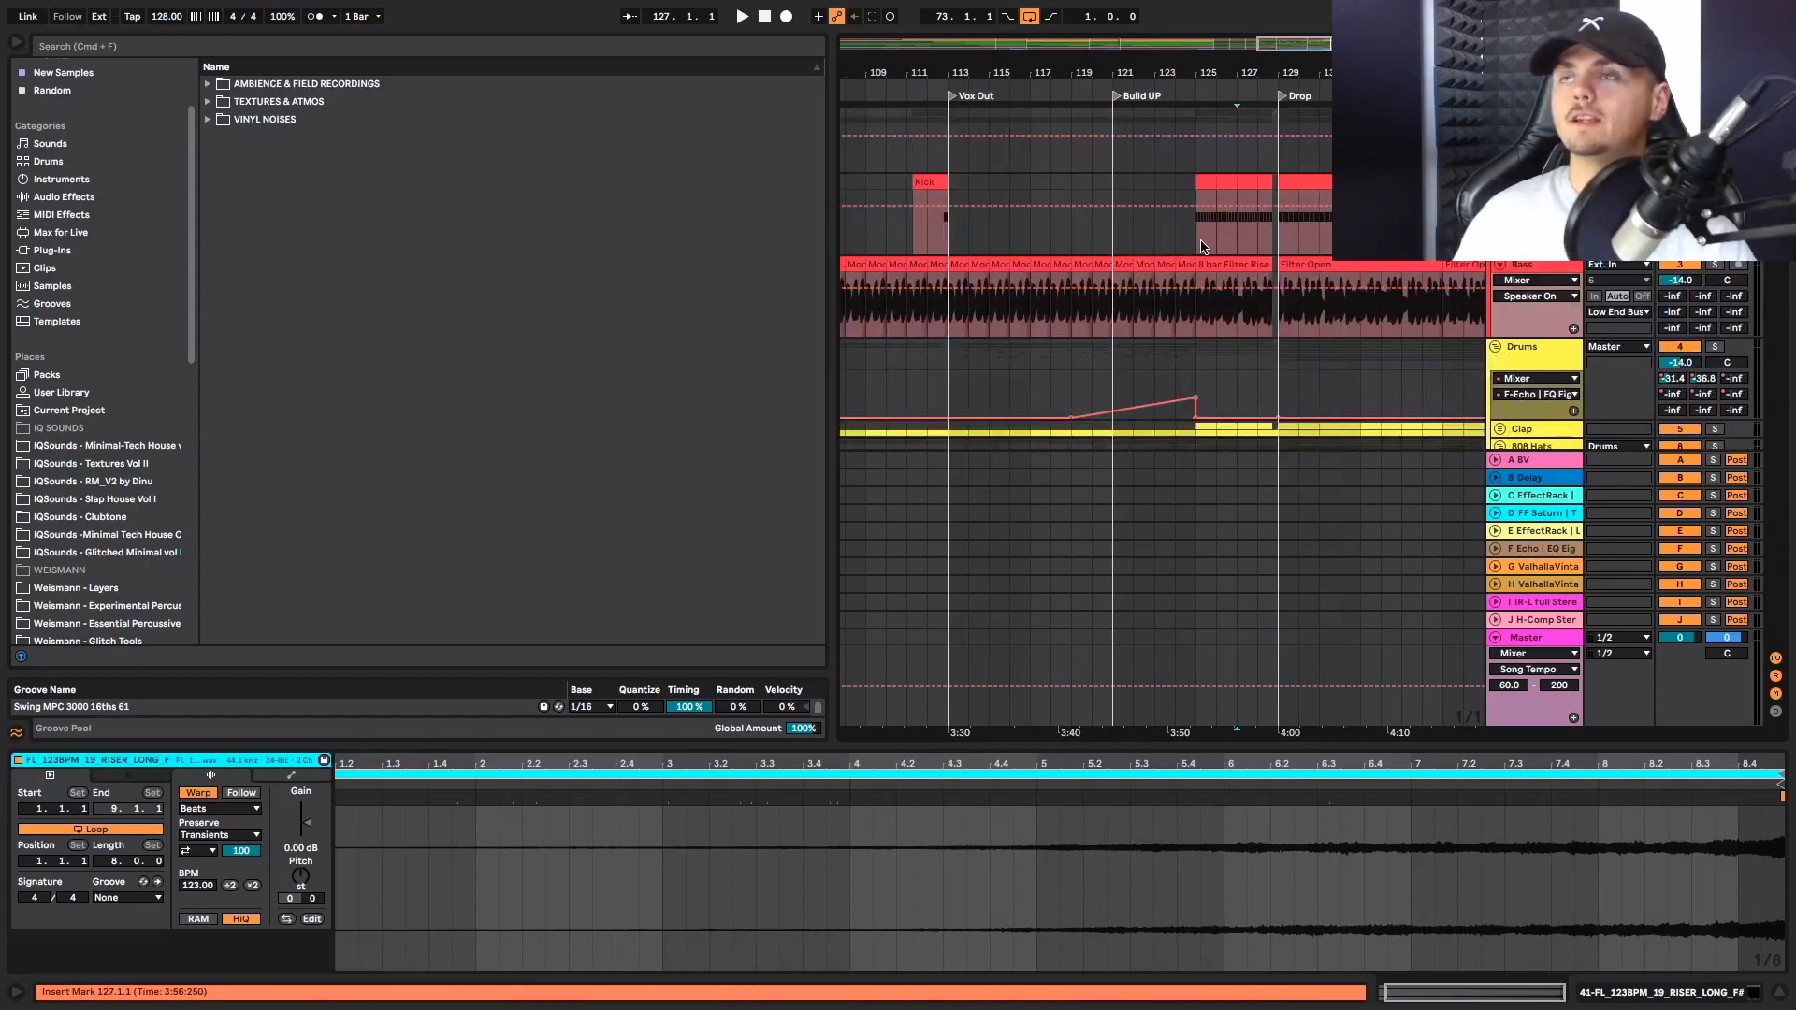
left_click(1202, 246)
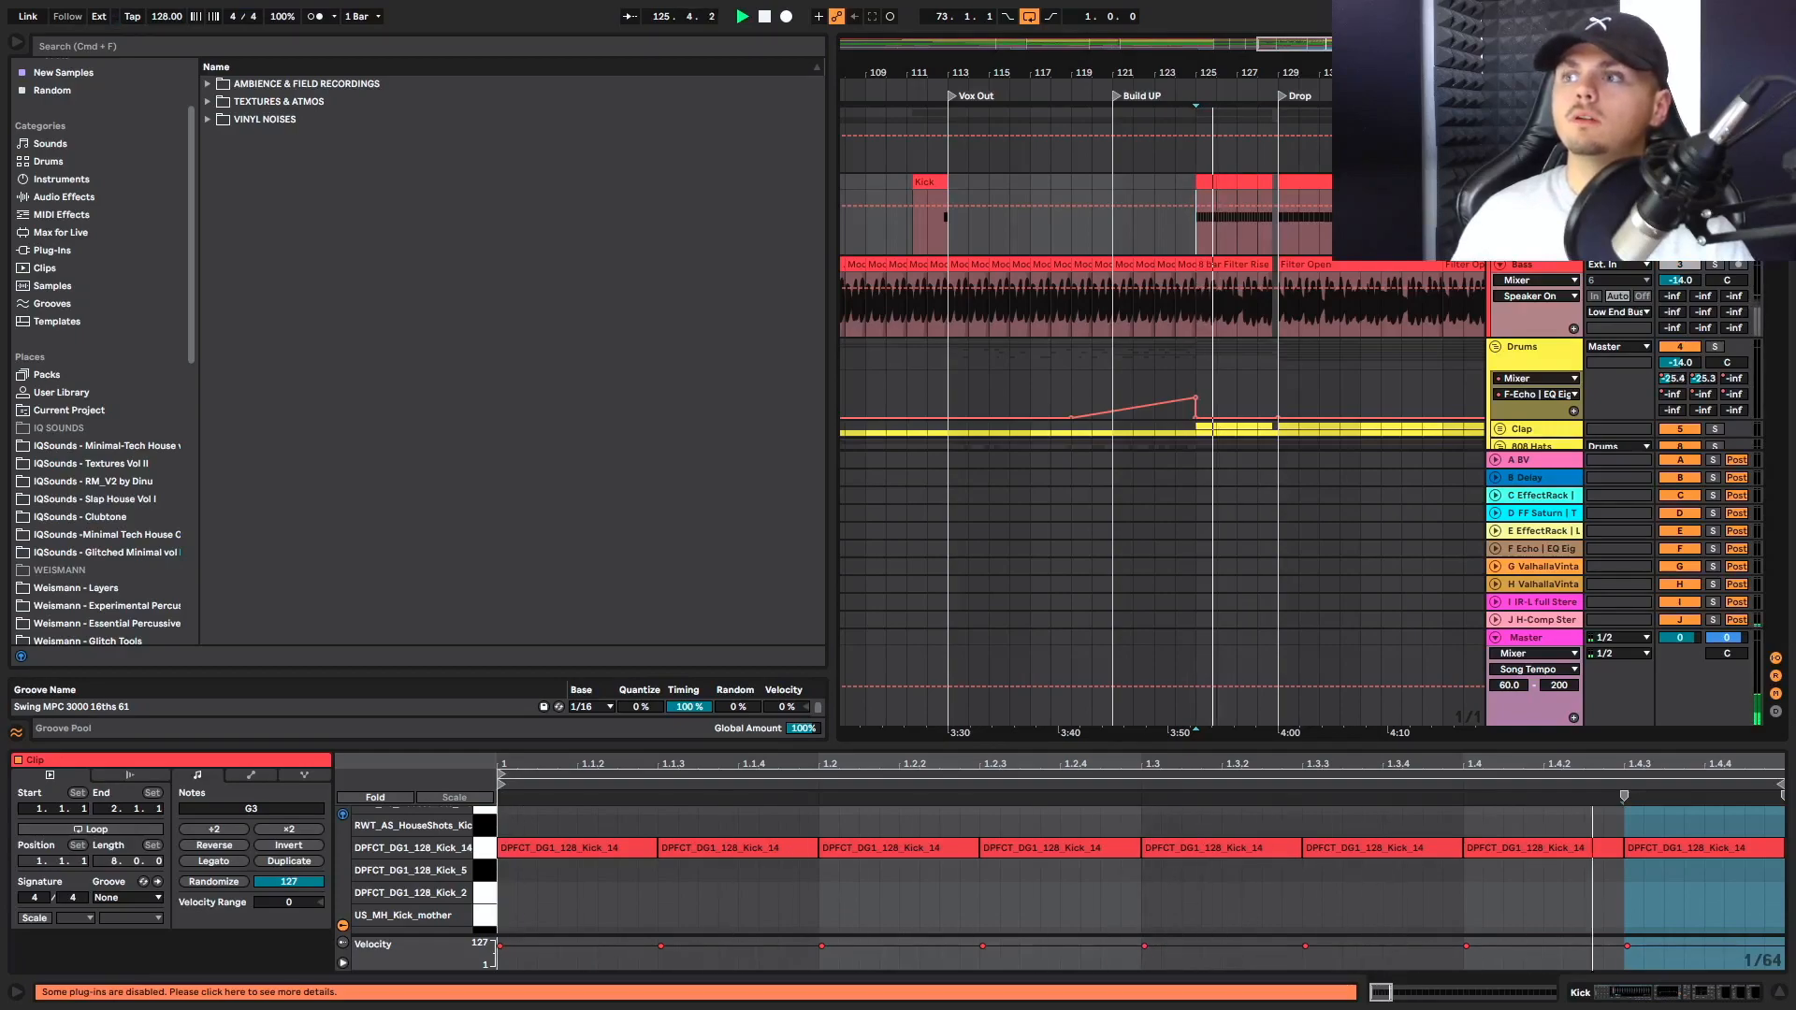
key("shift+Tab")
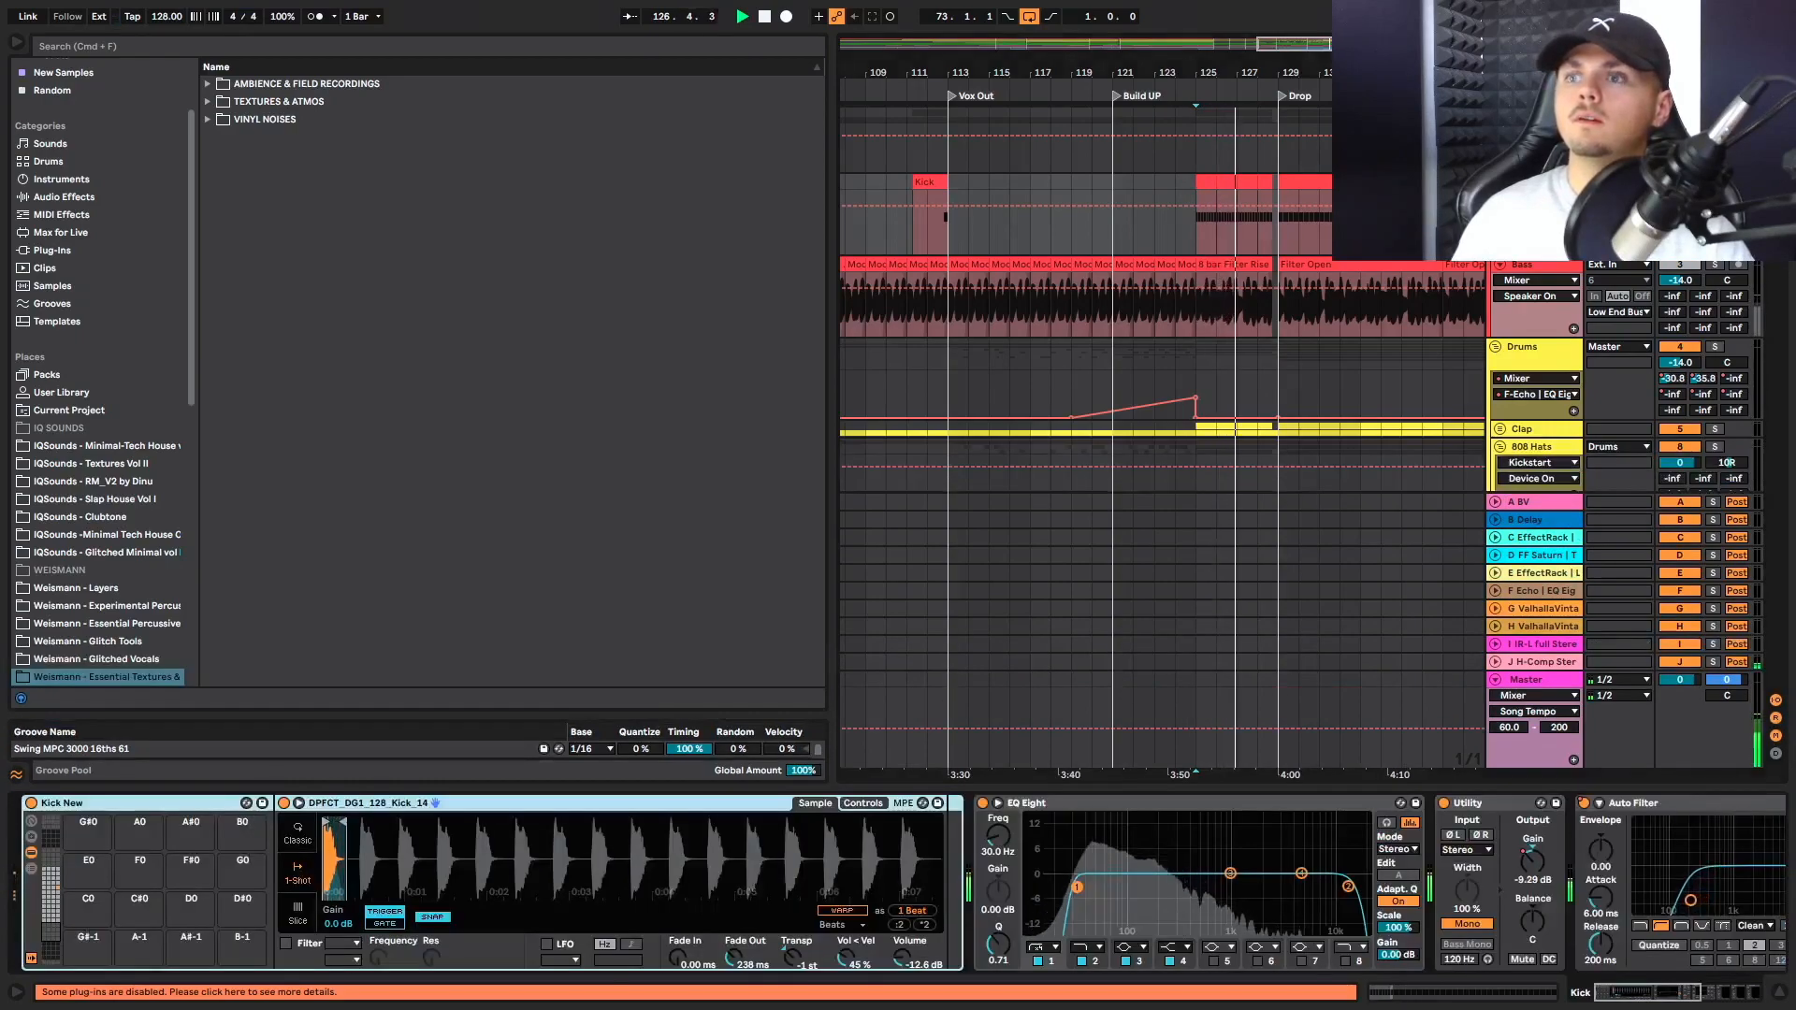
scroll(1604, 908, "right", 10)
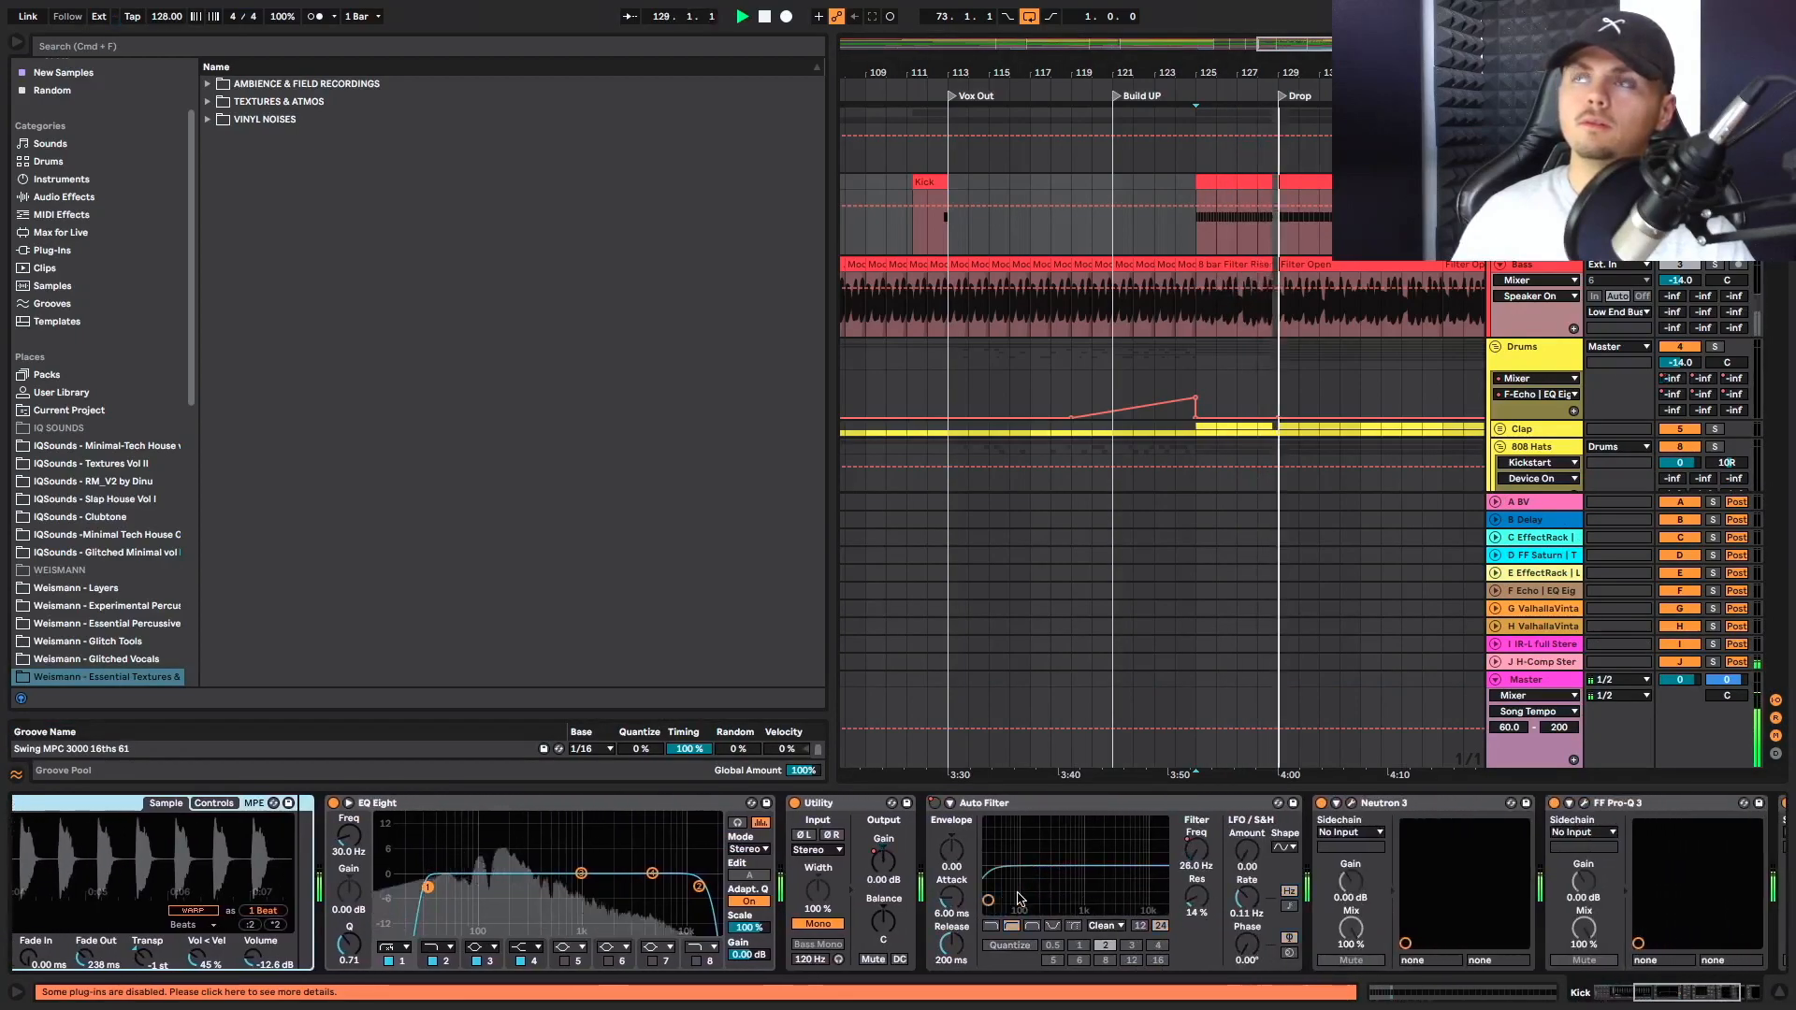
Stop playback and replay from bar 125, checking how the Kick's Auto Filter frequency and Utility gain move into the Drop
left_click(1202, 302)
key("space")
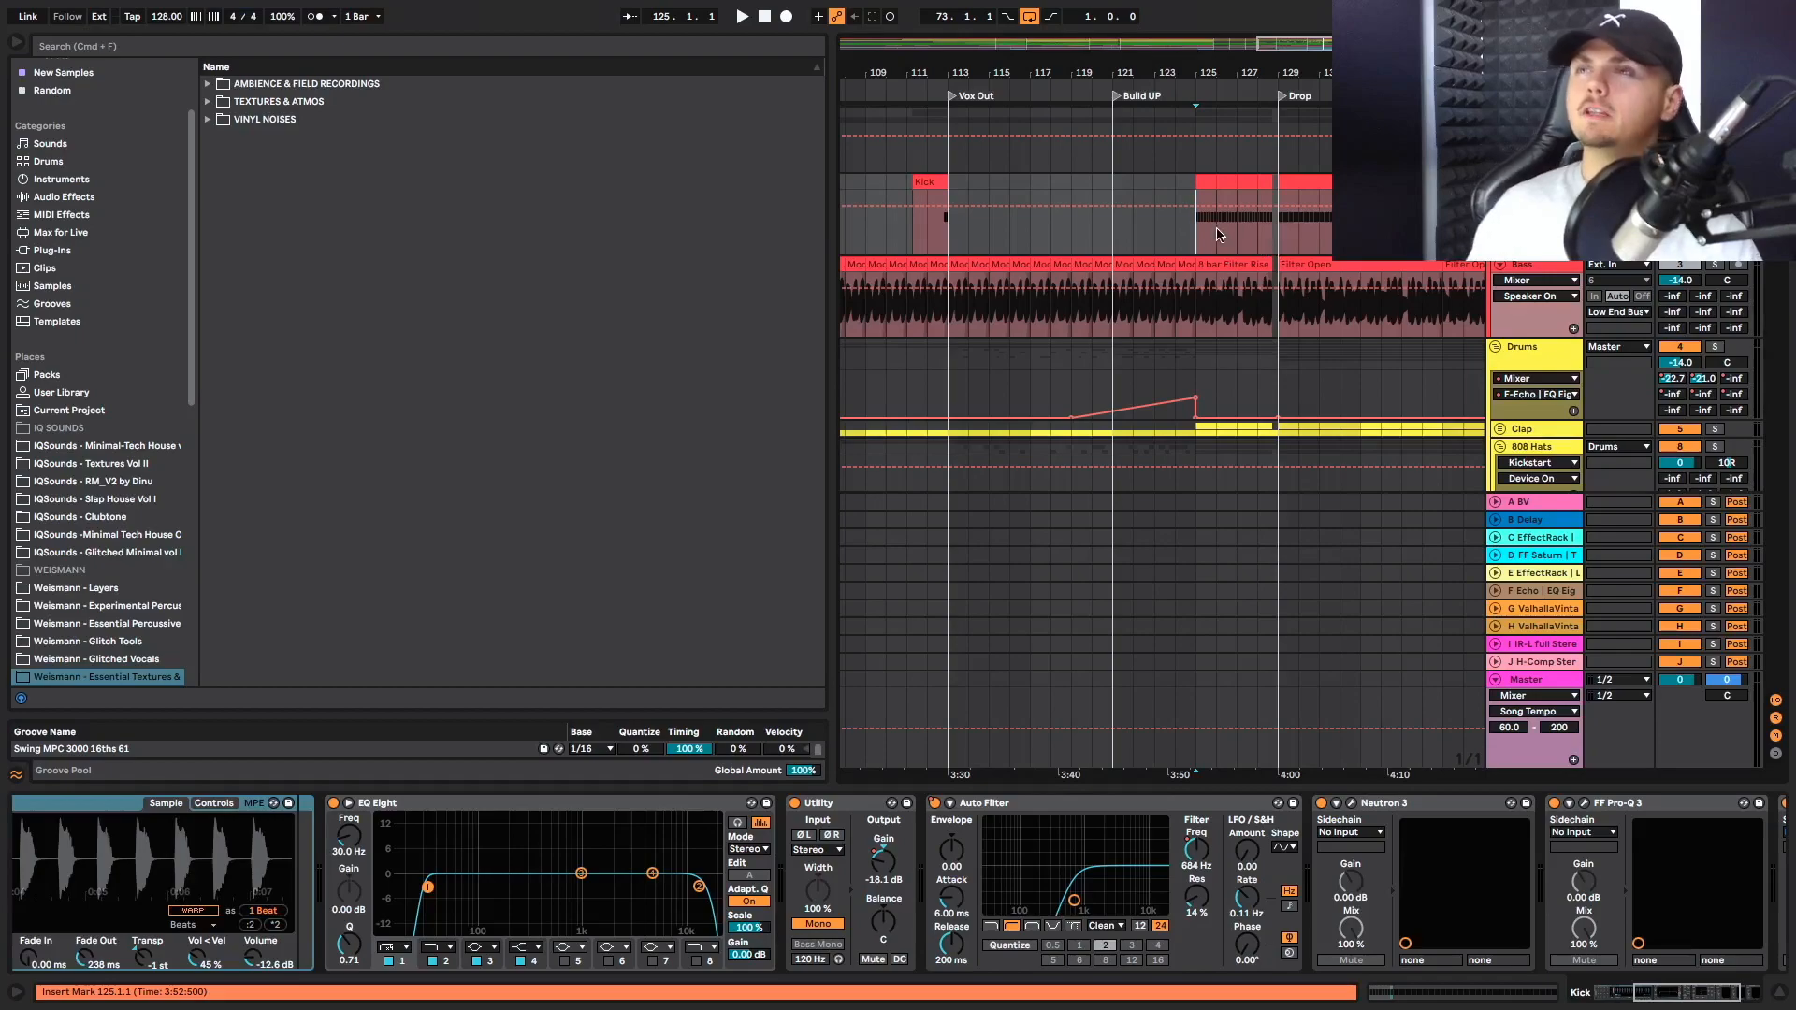
left_click(1192, 257)
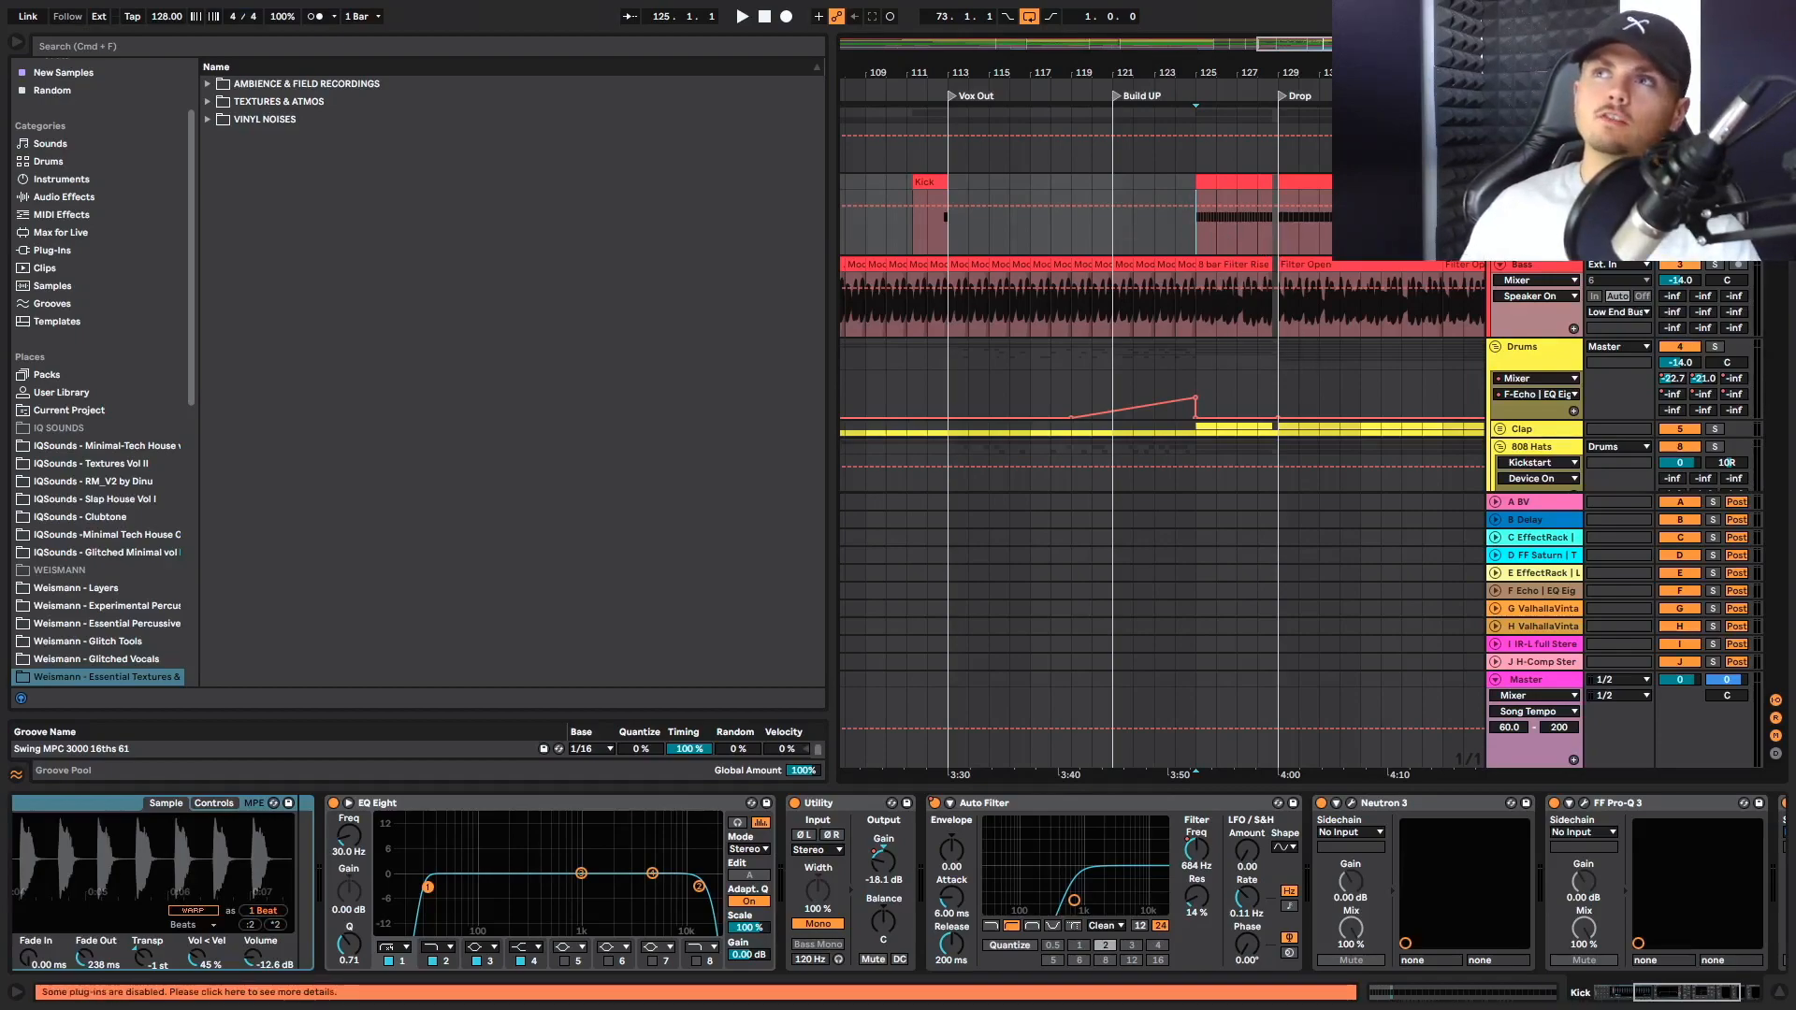
key("space")
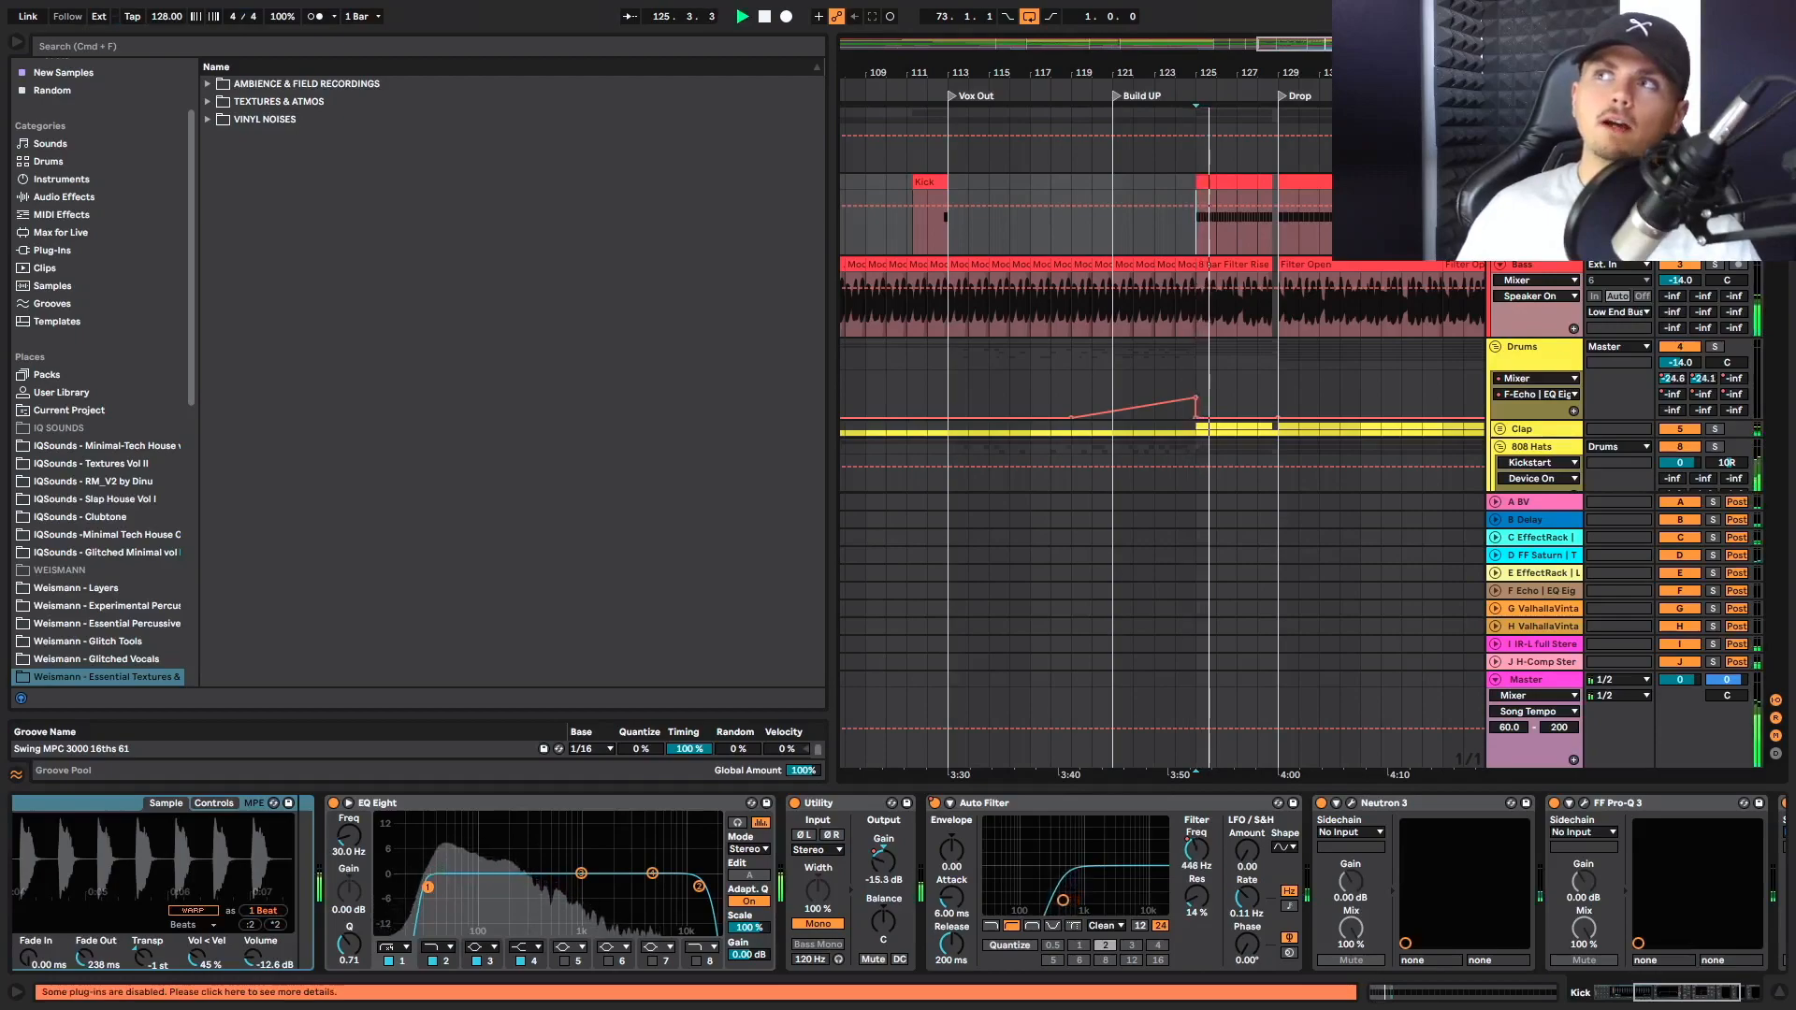
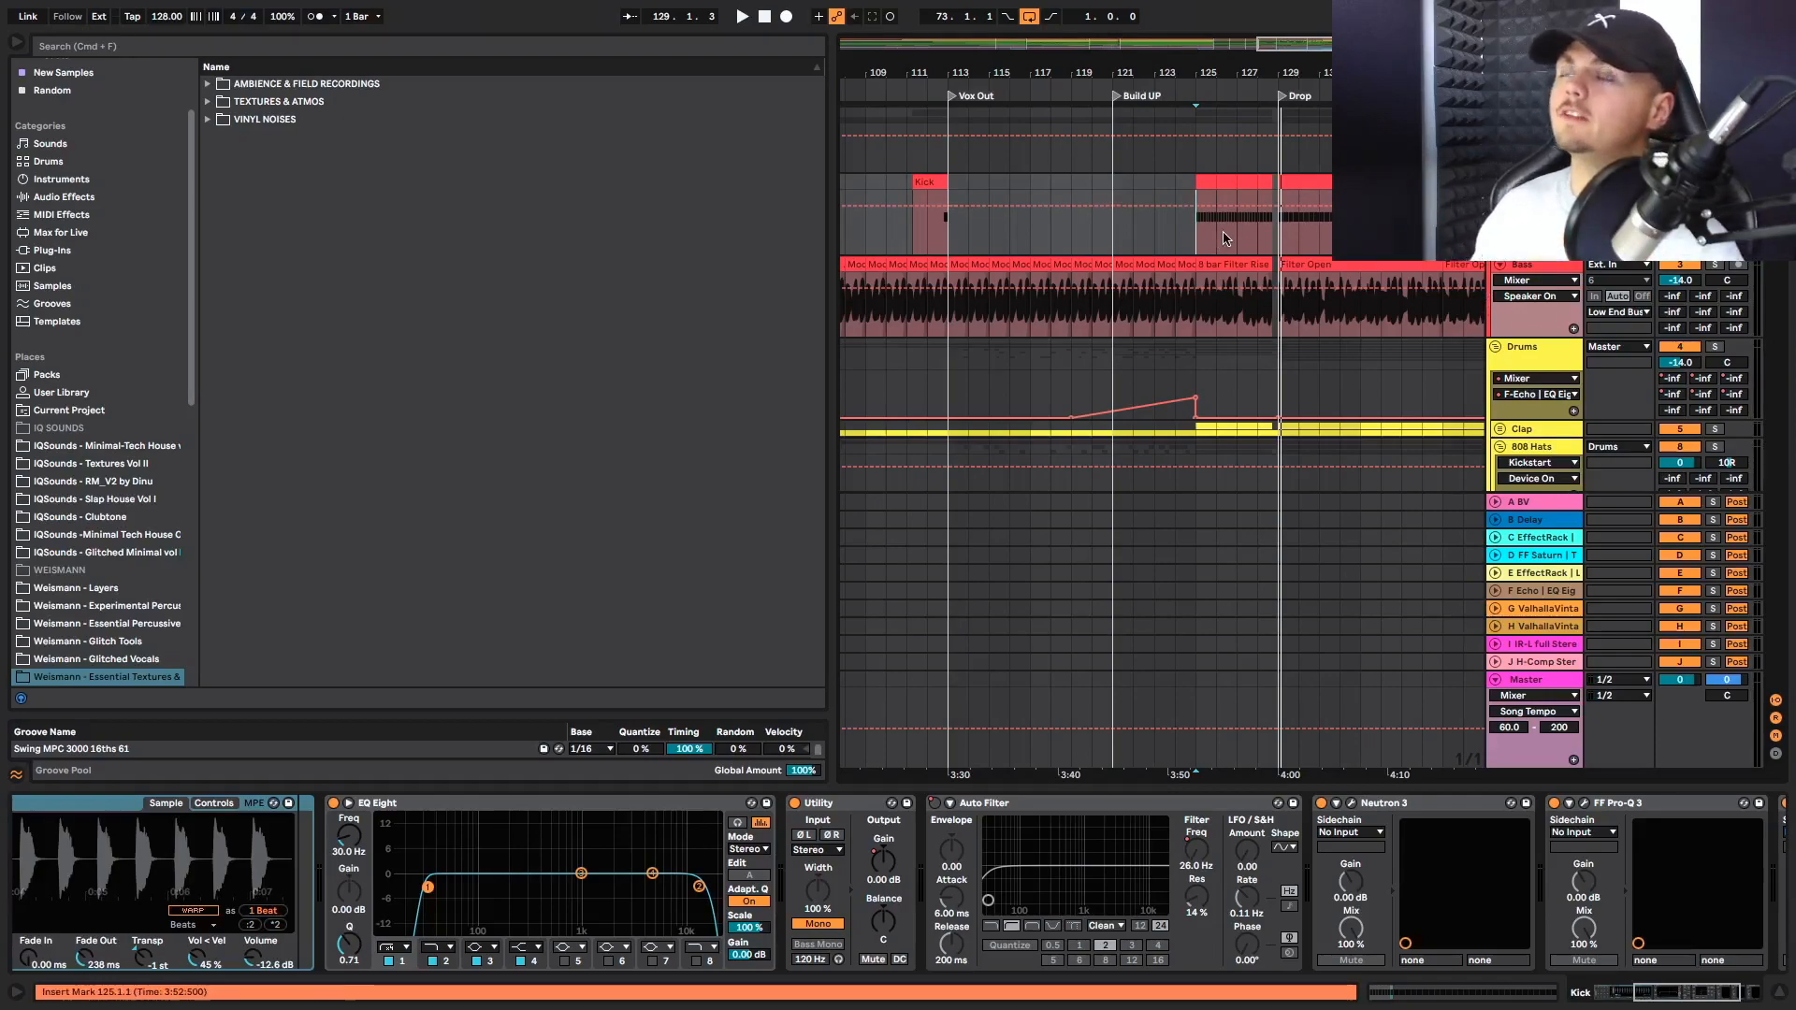
Select the Kick clip between bar 125 and the Drop, and play from bar 125 while checking the hat tracks
left_click_drag(1193, 244, 1282, 194)
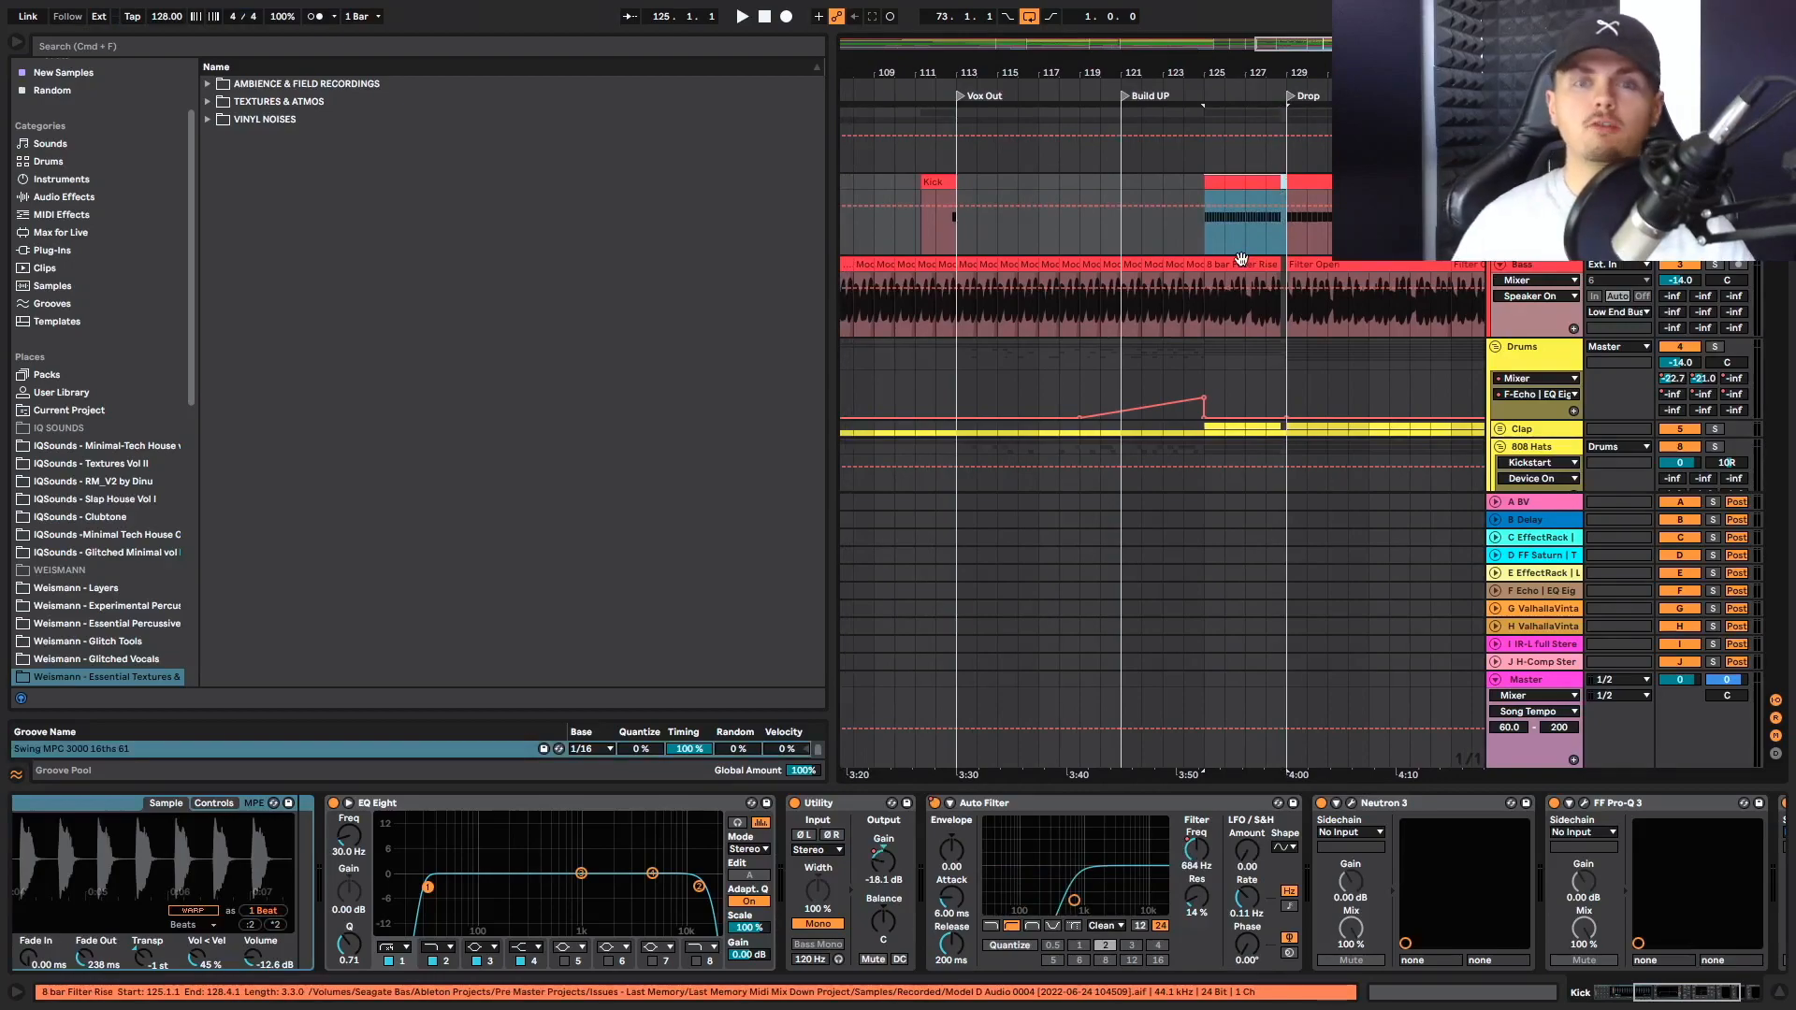
left_click(1196, 244)
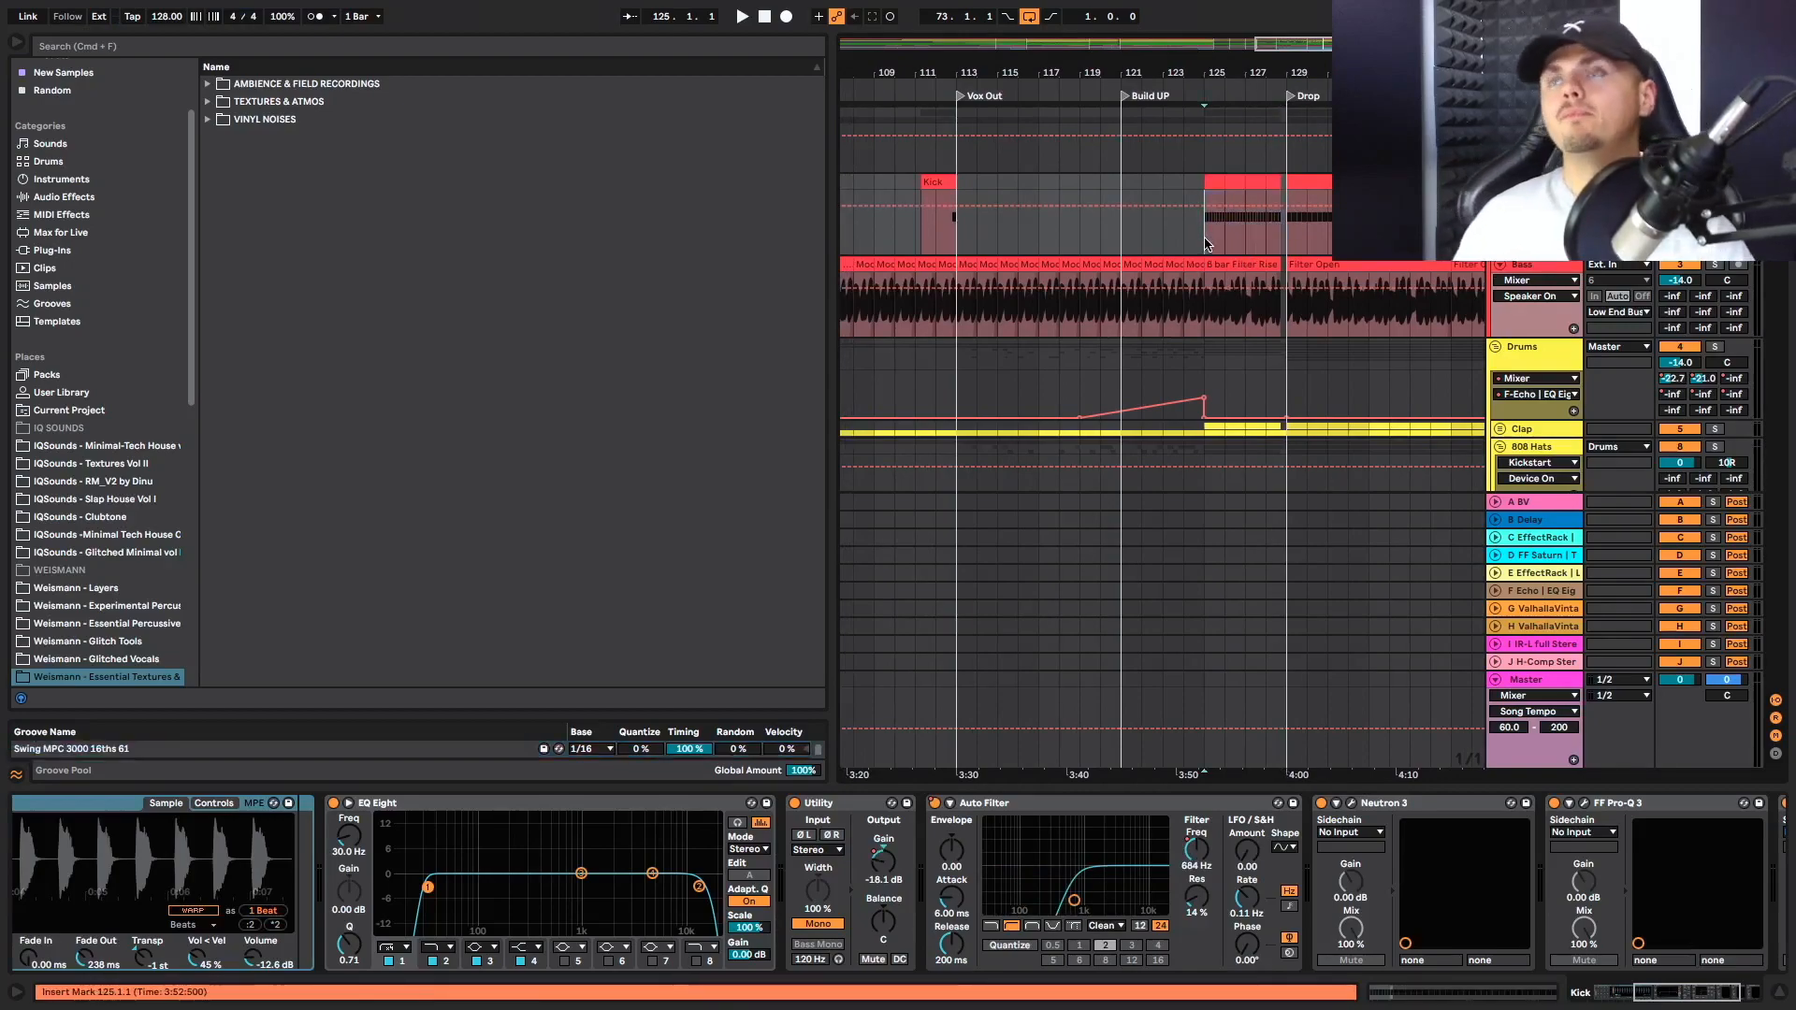
left_click(1207, 241)
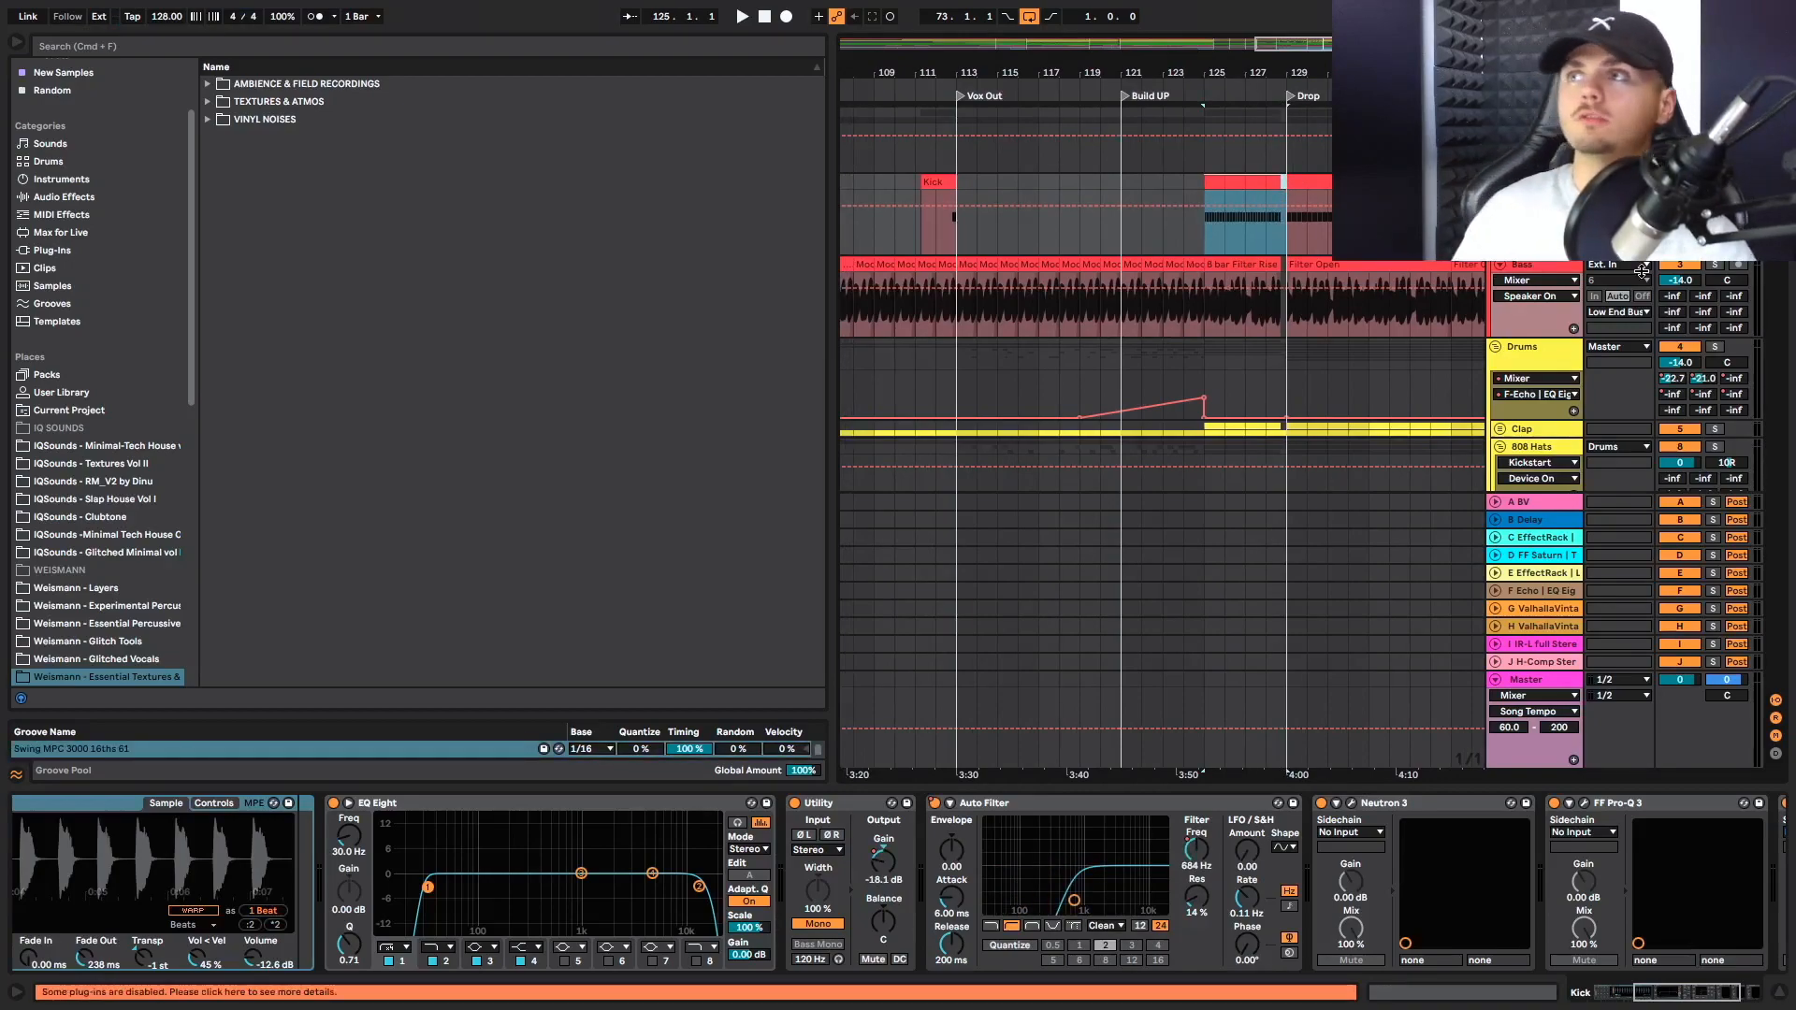
scroll(1606, 298, "down", 2)
scroll(1308, 359, "down", 5)
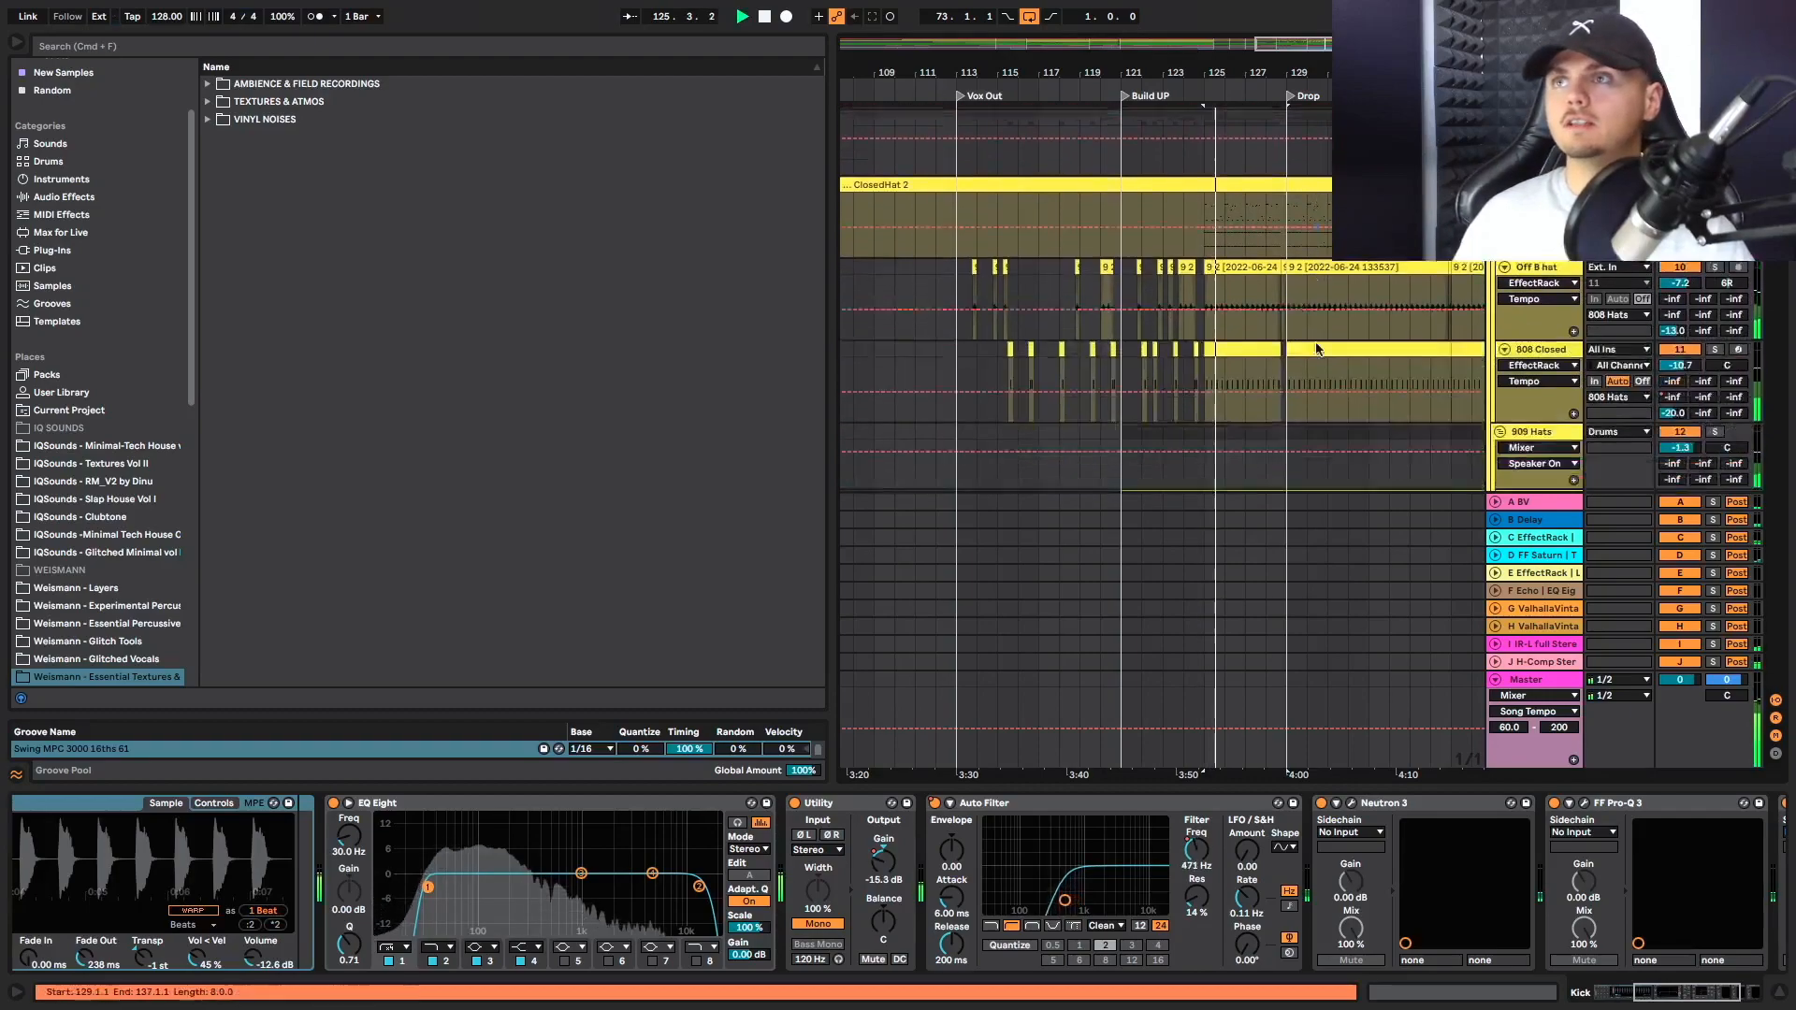
scroll(1308, 358, "down", 10)
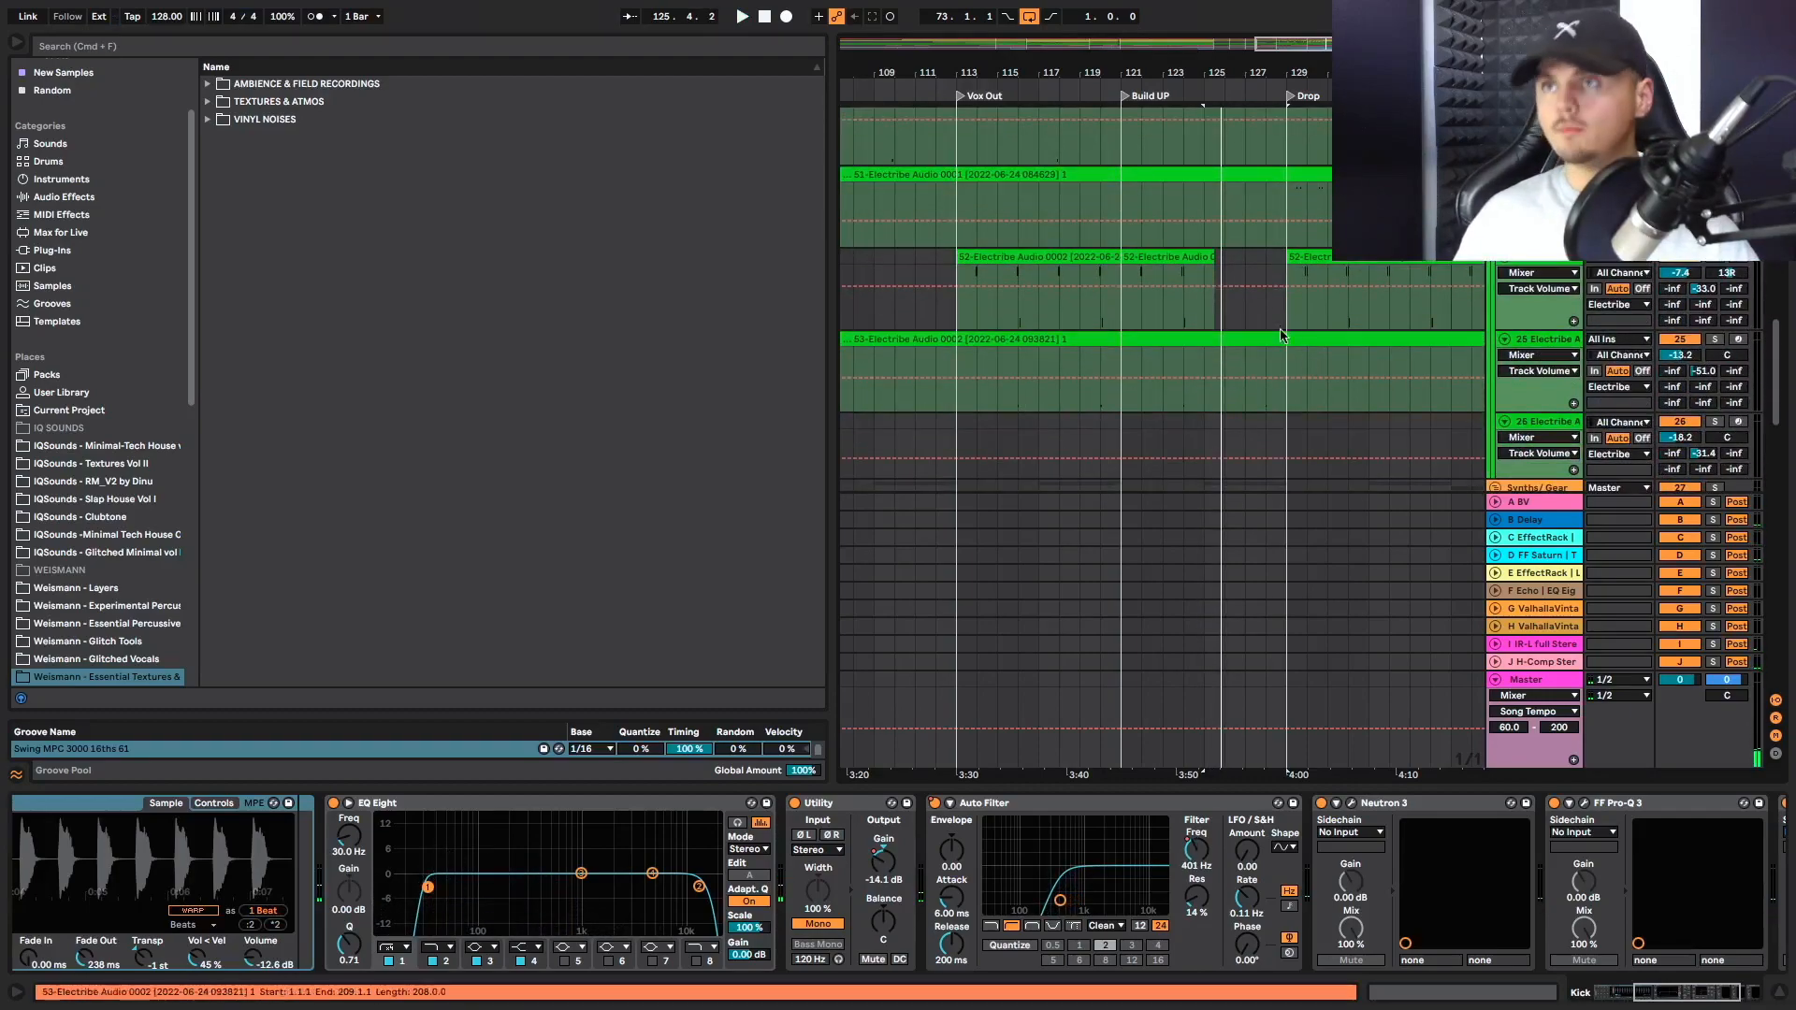
Check the synth tracks before the Drop, and play from bar 128.3 on the Whoo 1 track while reviewing the synths and vocals
scroll(1280, 319, "down", 3)
scroll(1280, 316, "down", 5)
scroll(1287, 309, "up", 3)
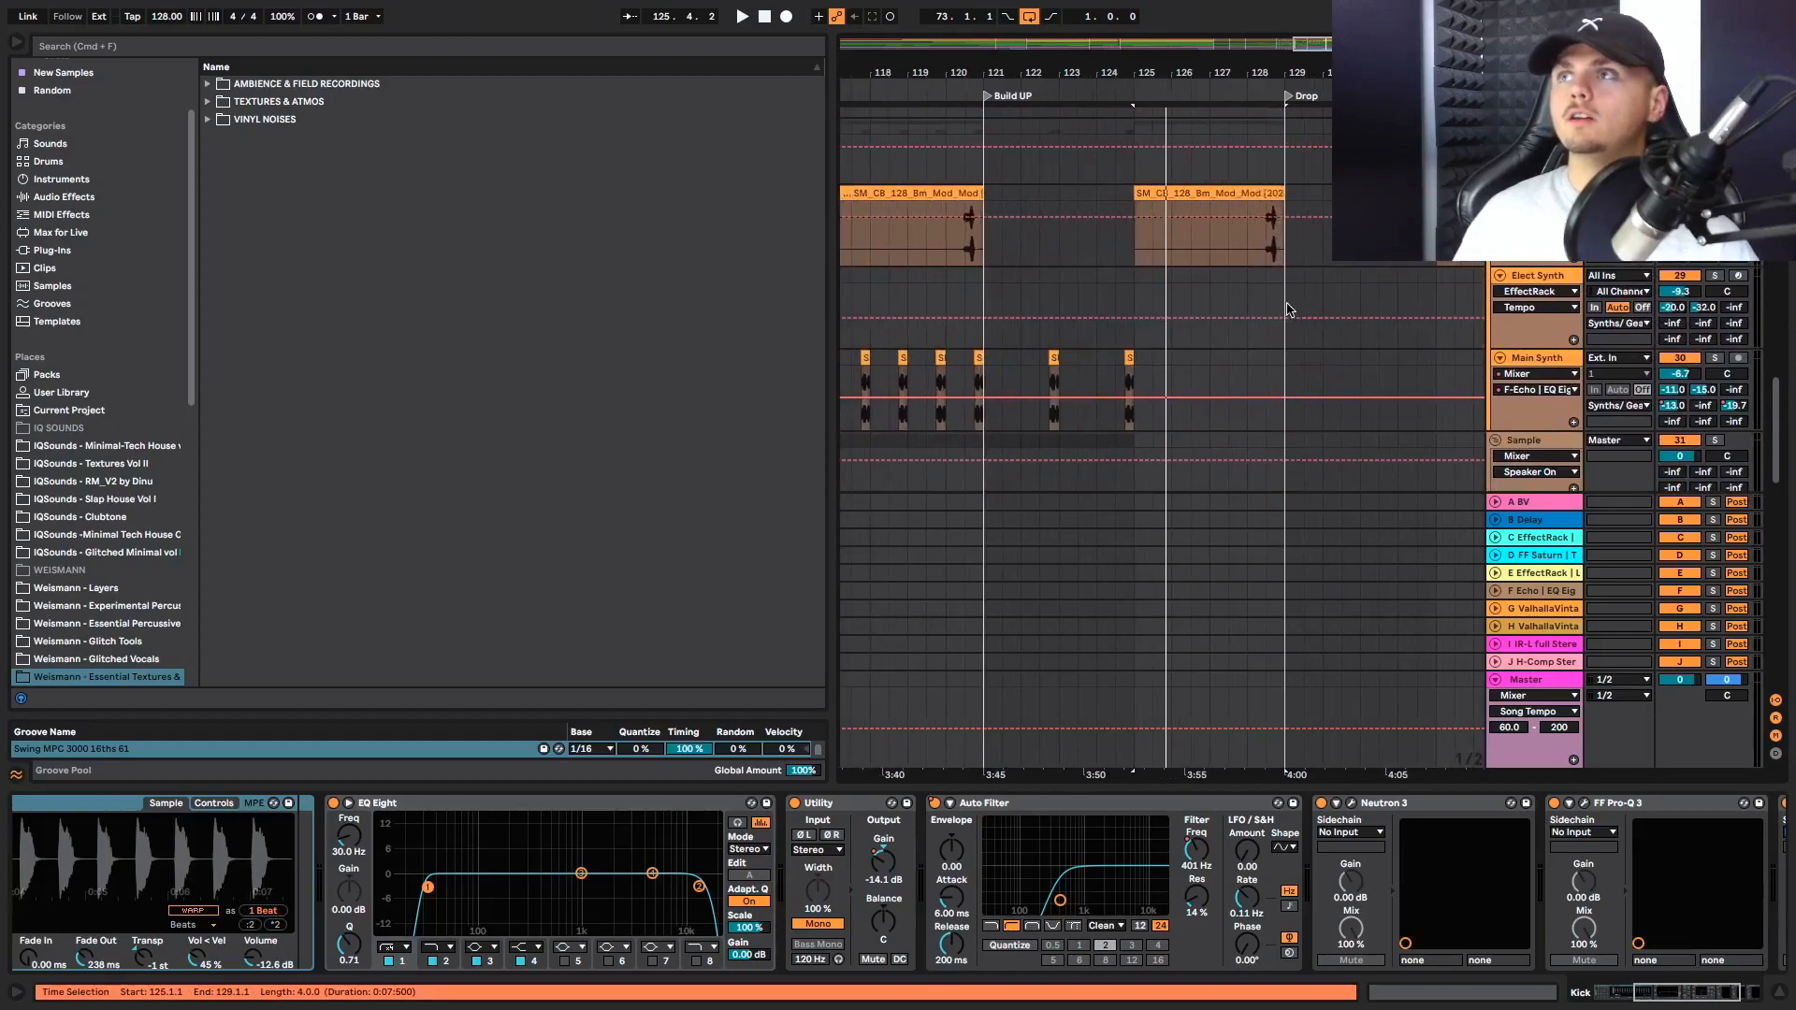
left_click(1261, 257)
key("space")
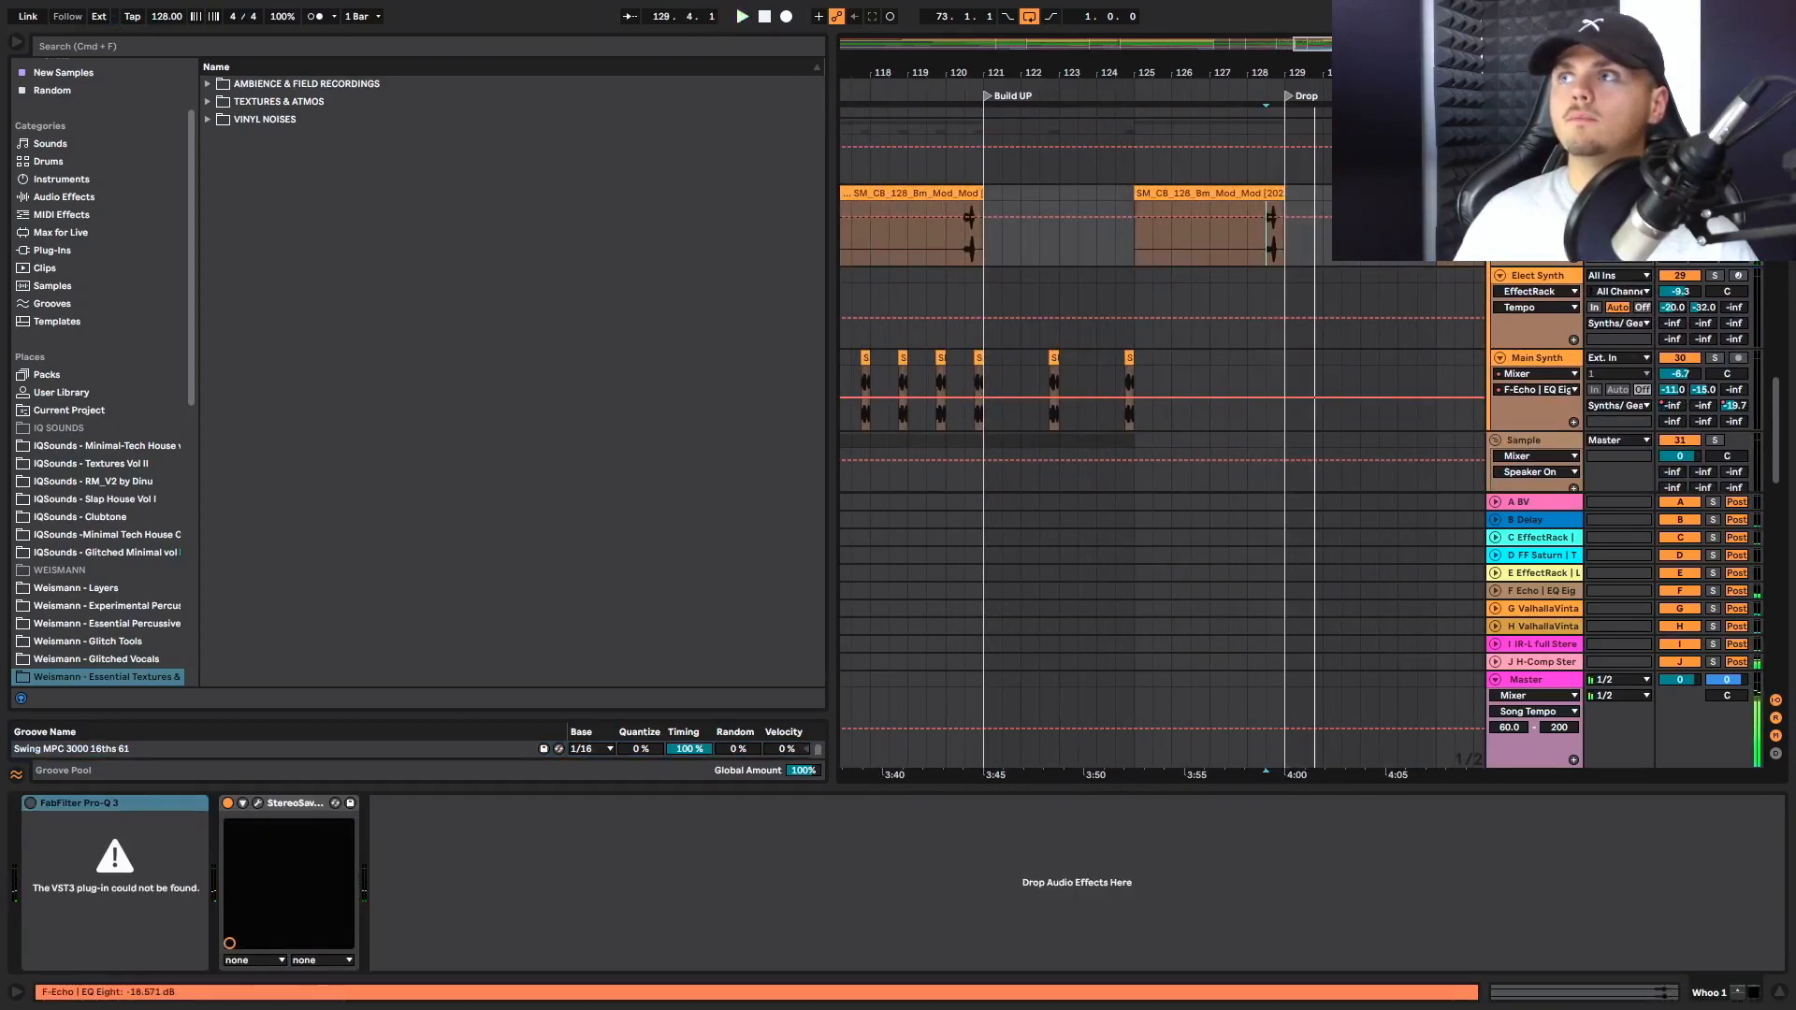
scroll(1375, 294, "down", 5)
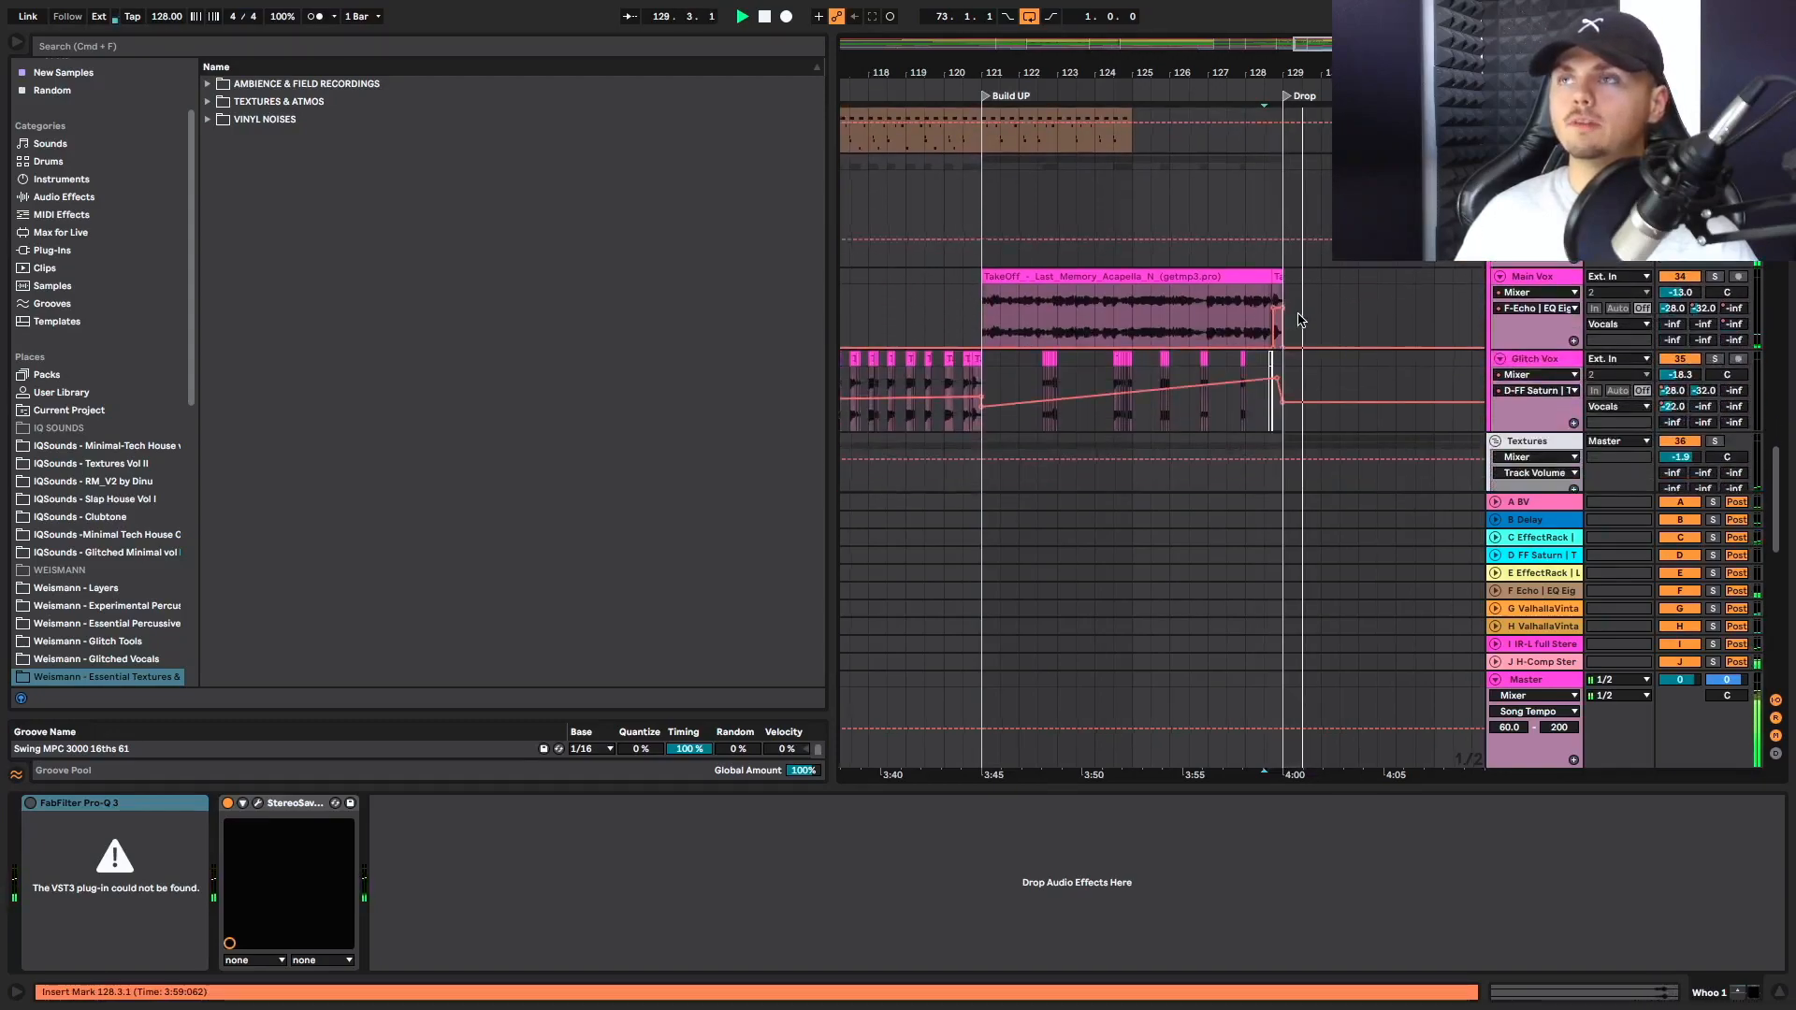
scroll(1299, 320, "right", 4)
scroll(1299, 320, "up", 15)
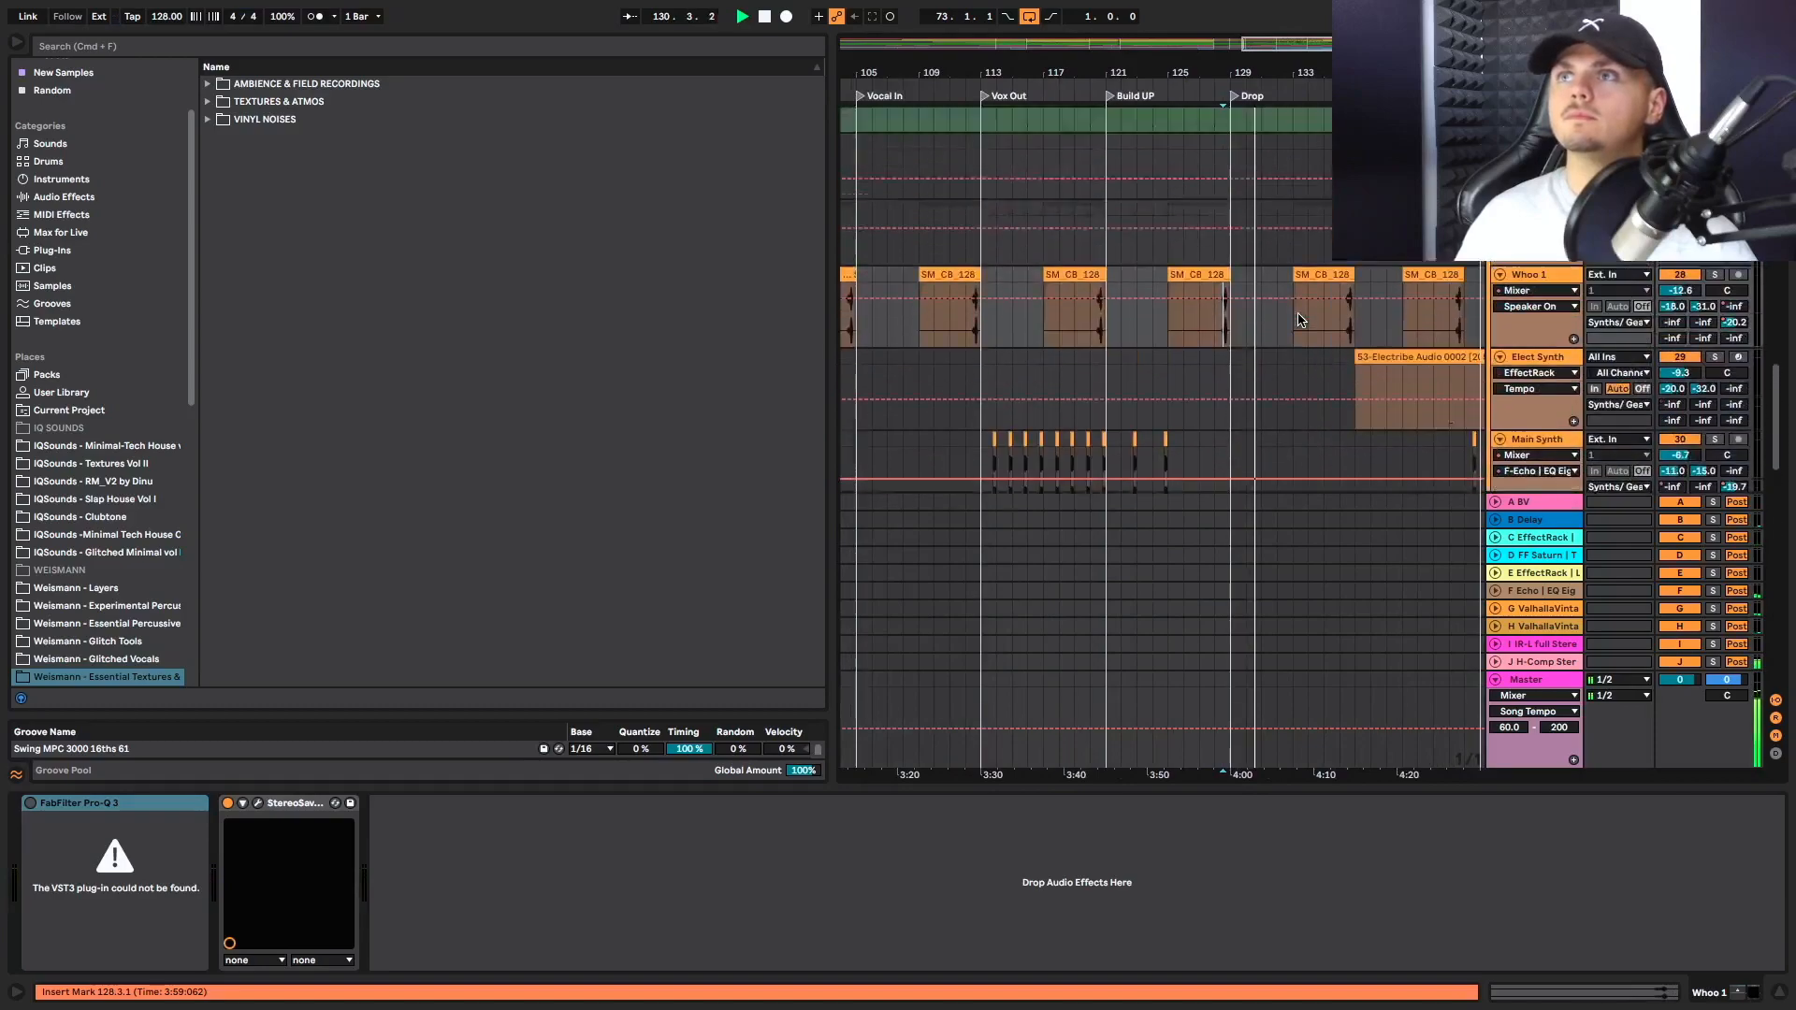
Review the 808 hats, open hat, Hat Loop and IQSounds top loop around the Drop during playback
scroll(1298, 320, "up", 6)
scroll(1302, 321, "down", 4)
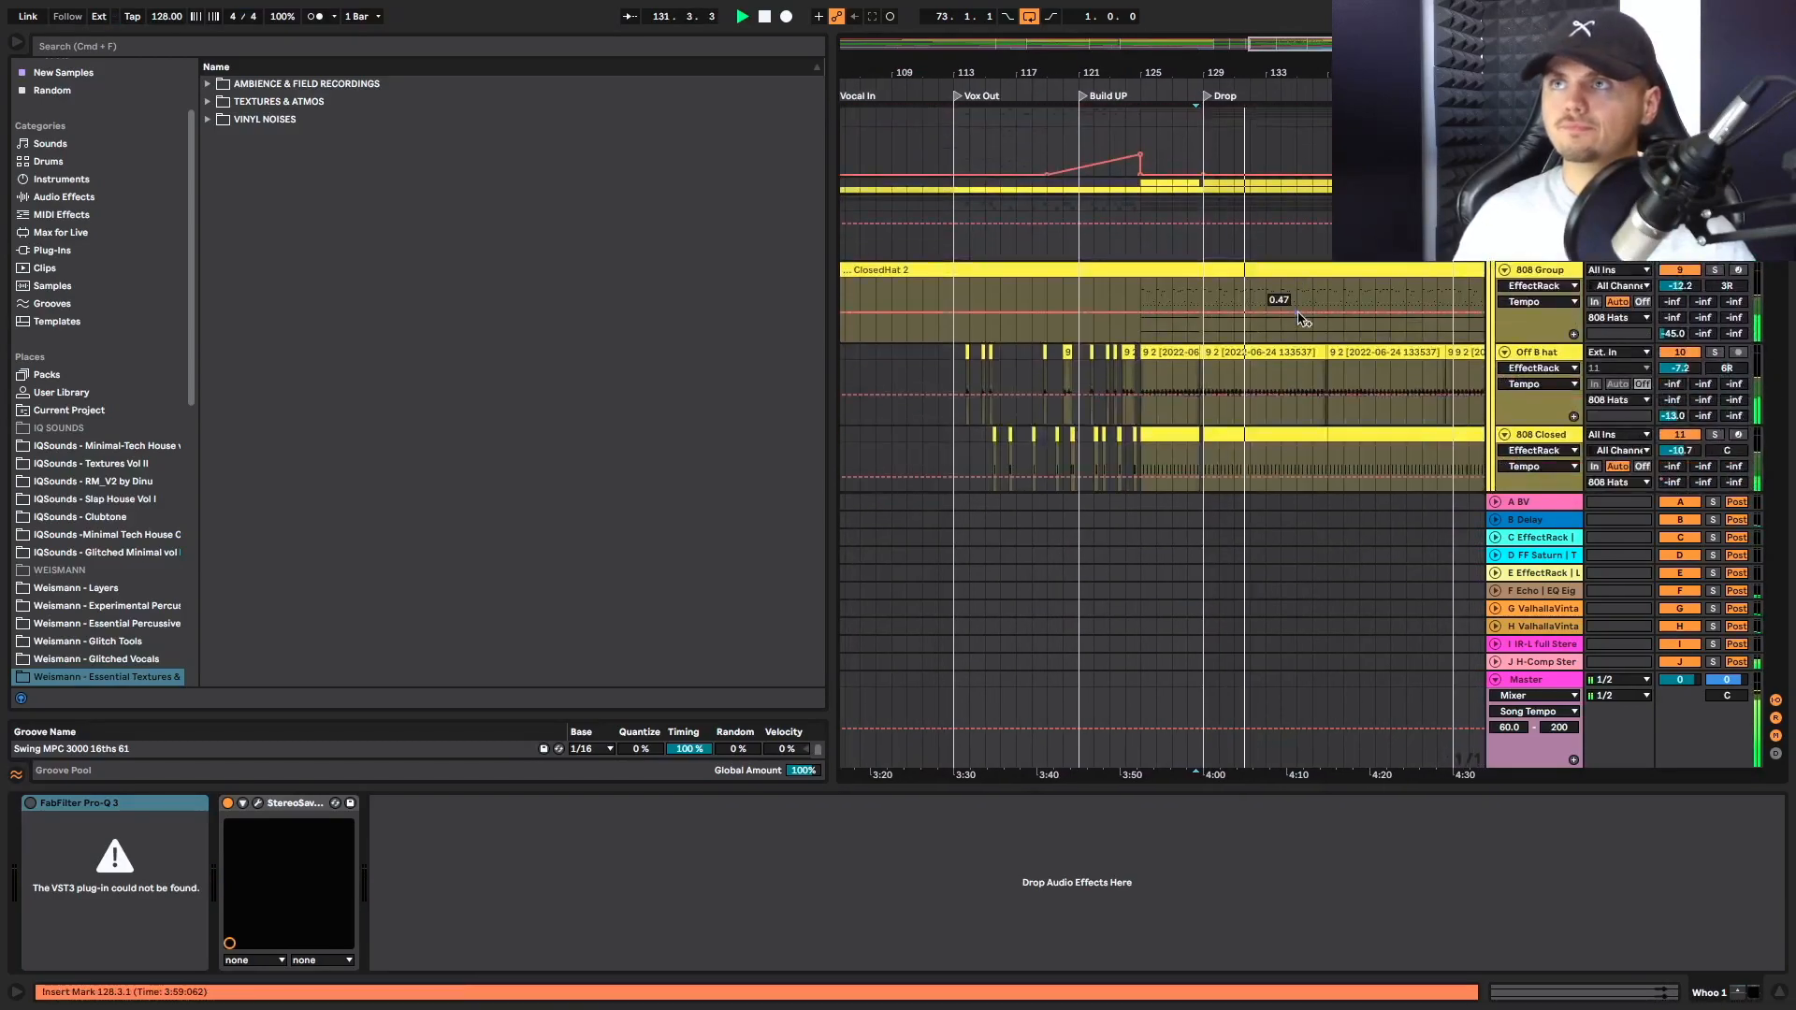
scroll(1302, 297, "down", 2)
scroll(1302, 297, "down", 5)
scroll(1296, 313, "right", 2)
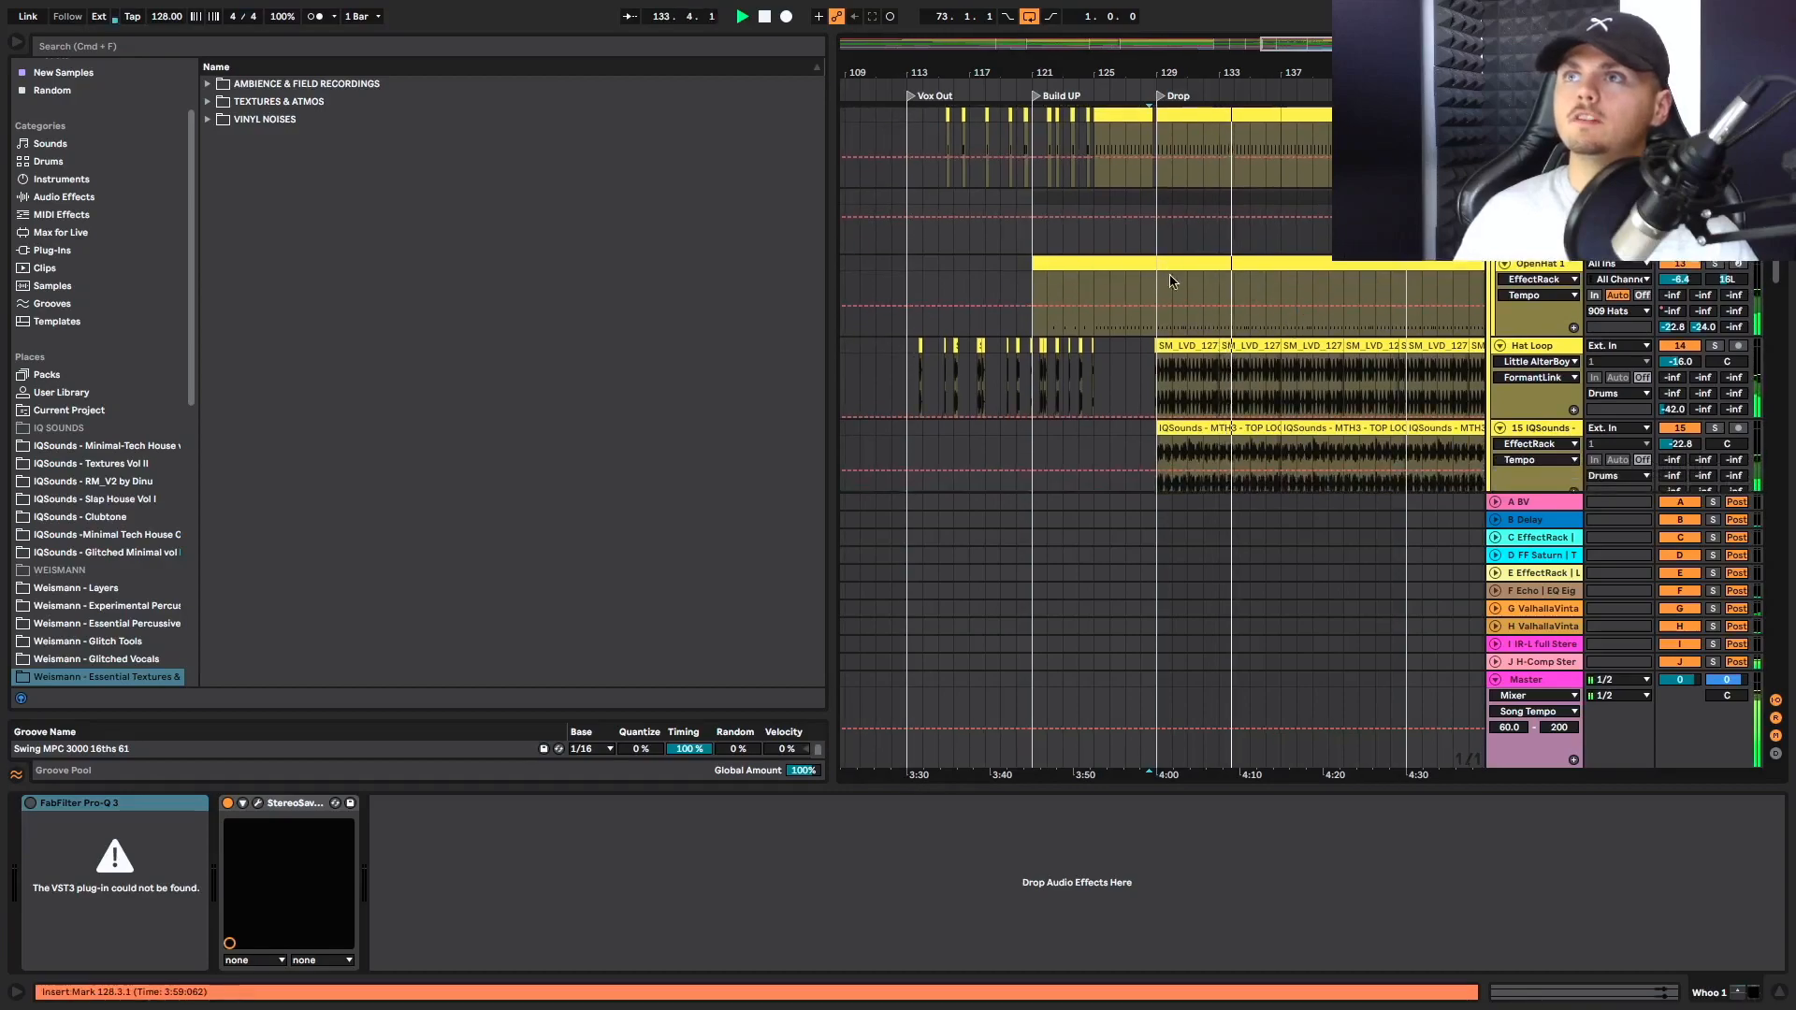
scroll(1225, 262, "down", 10)
scroll(1227, 263, "right", 4)
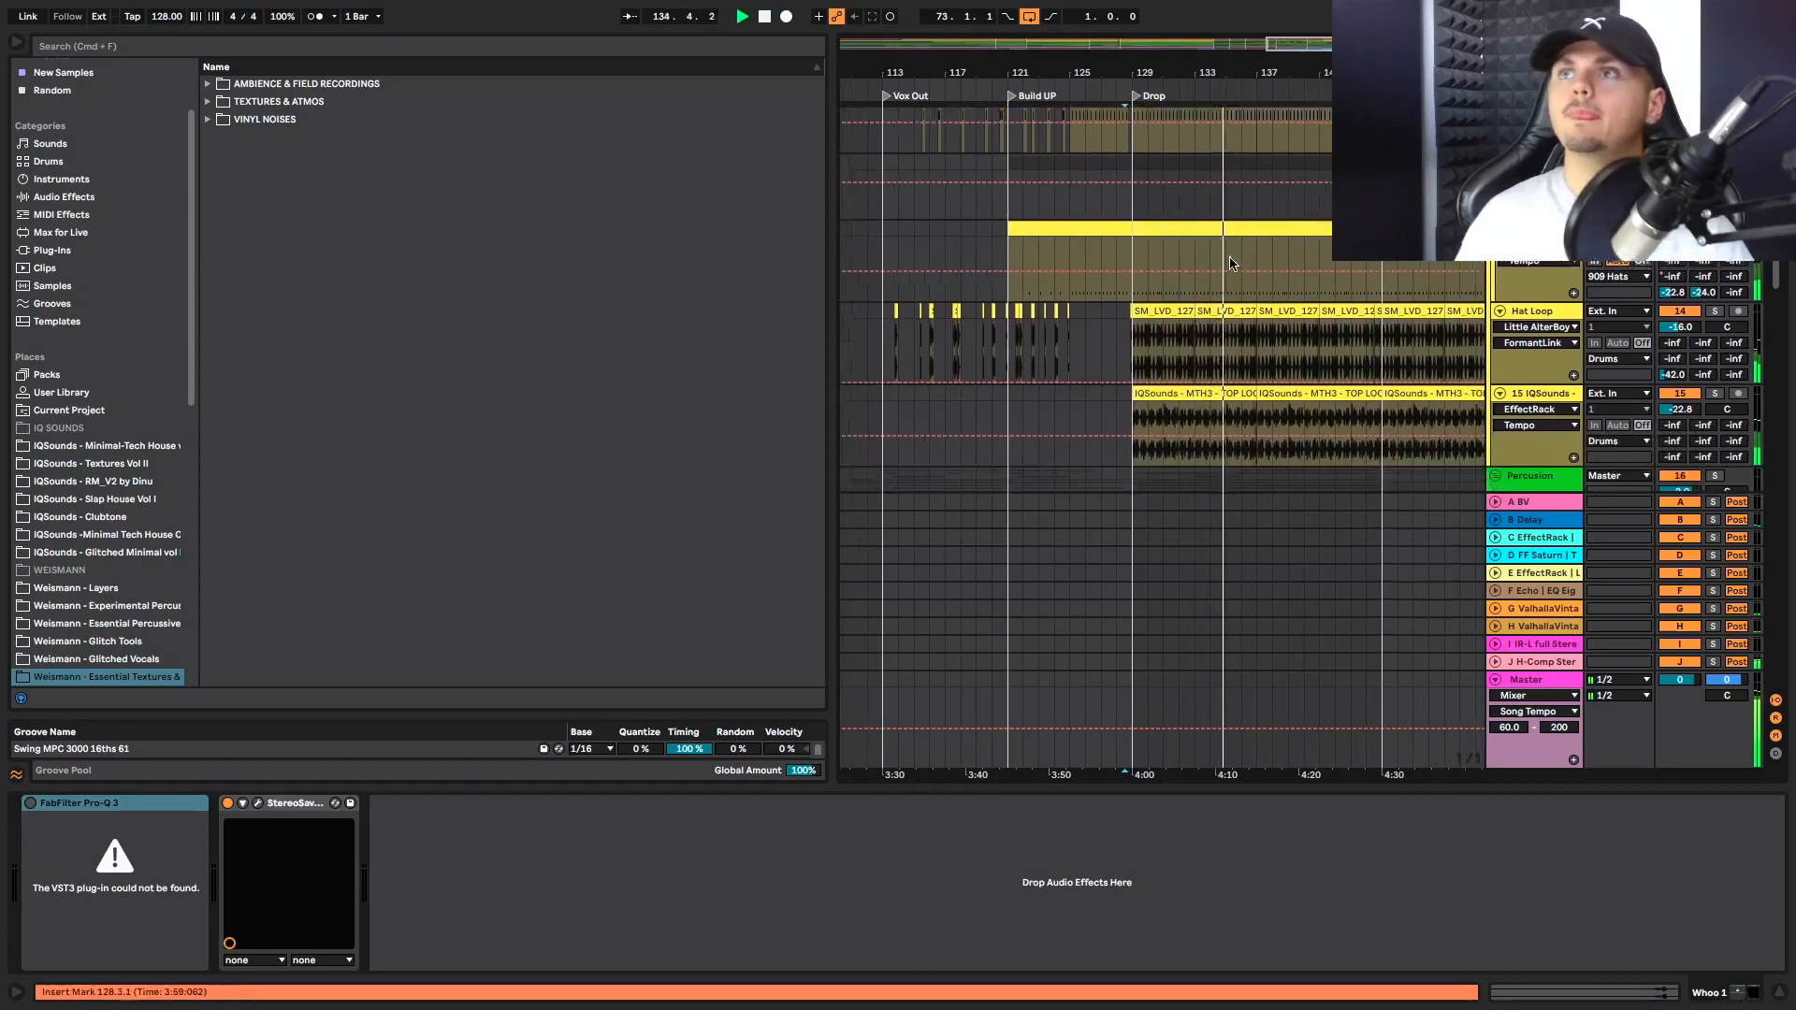
Follow playback from the Drop to Synths Back IN, reviewing the synth, percussion, Kick and Bass clips, and stop there
scroll(1230, 264, "down", 8)
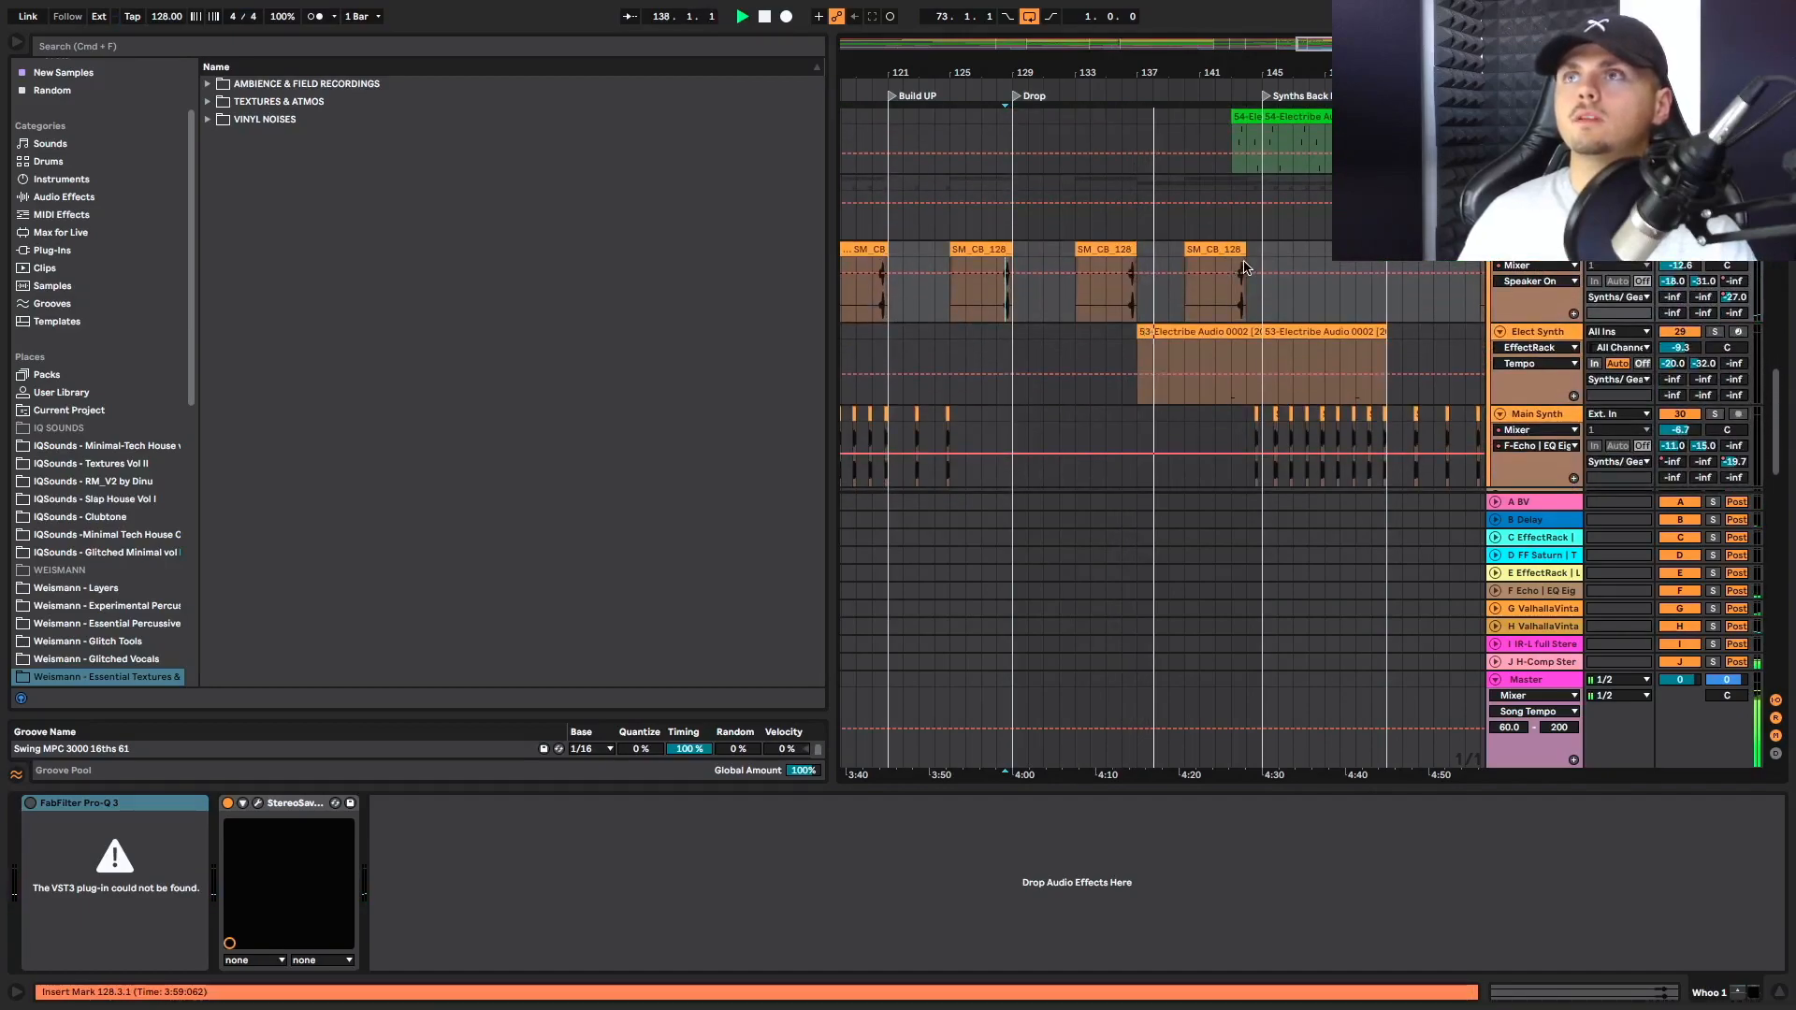
scroll(1216, 269, "up", 7)
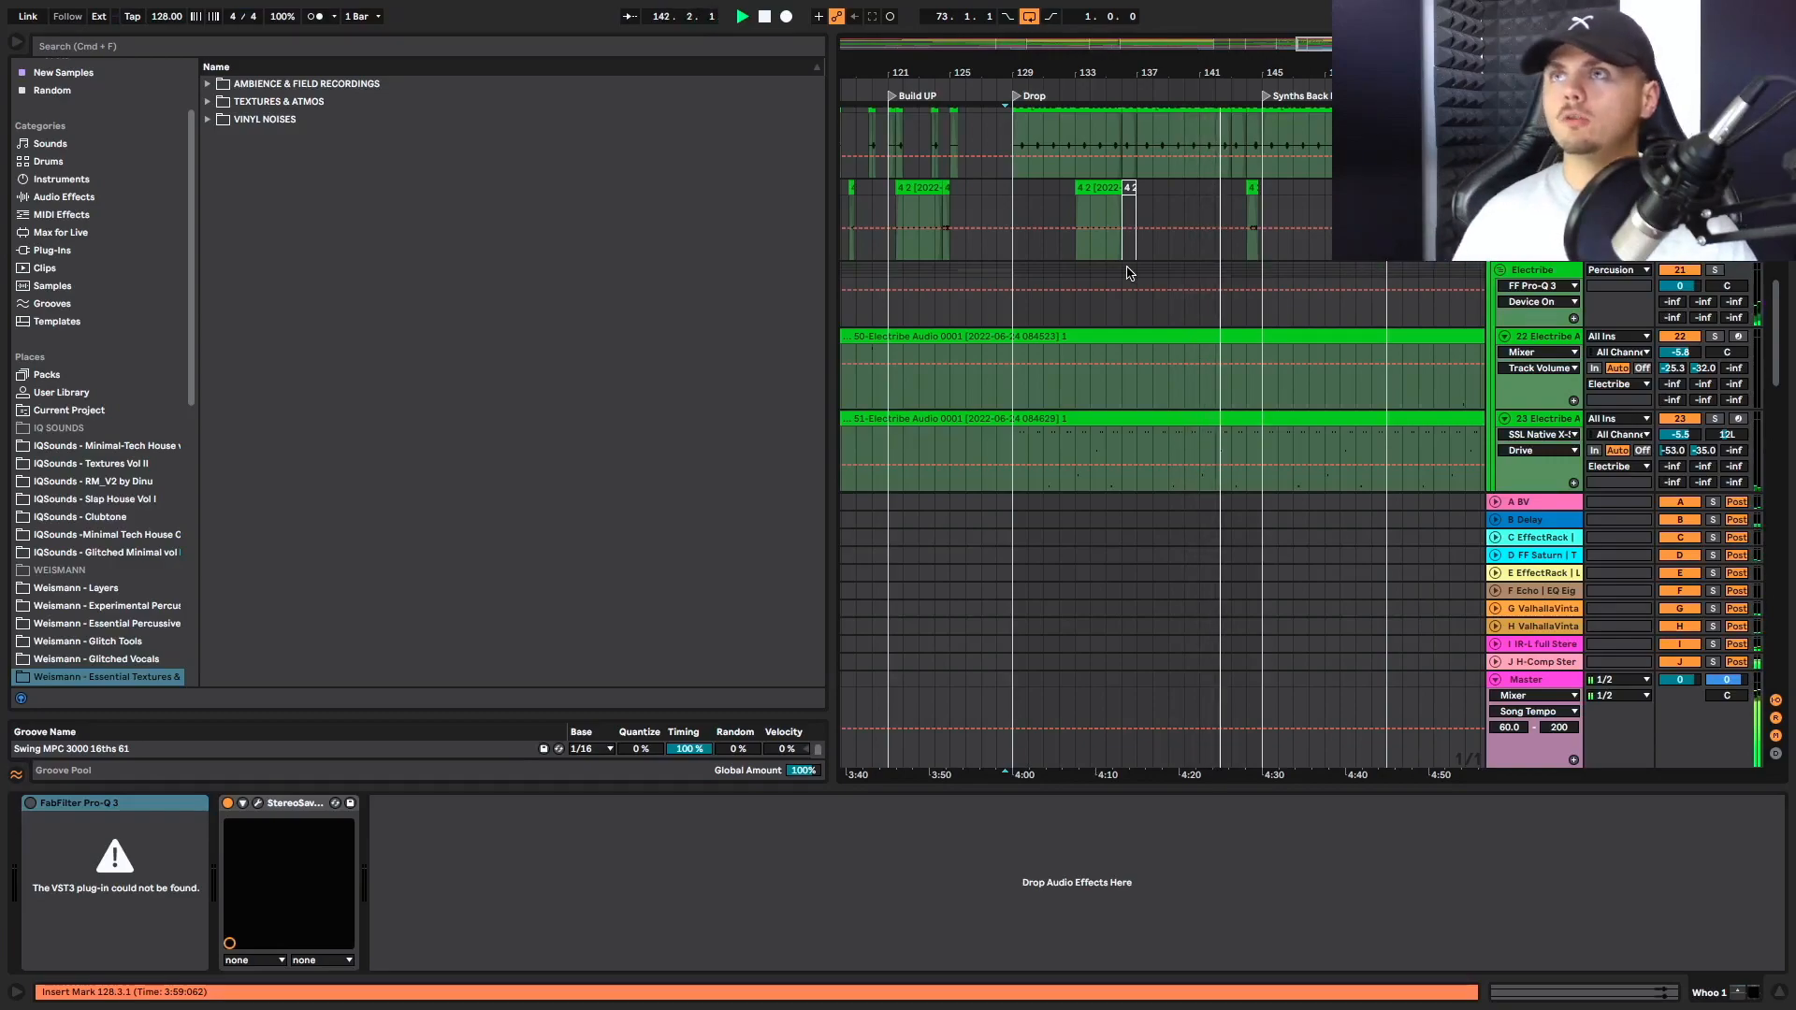
scroll(1307, 274, "up", 10)
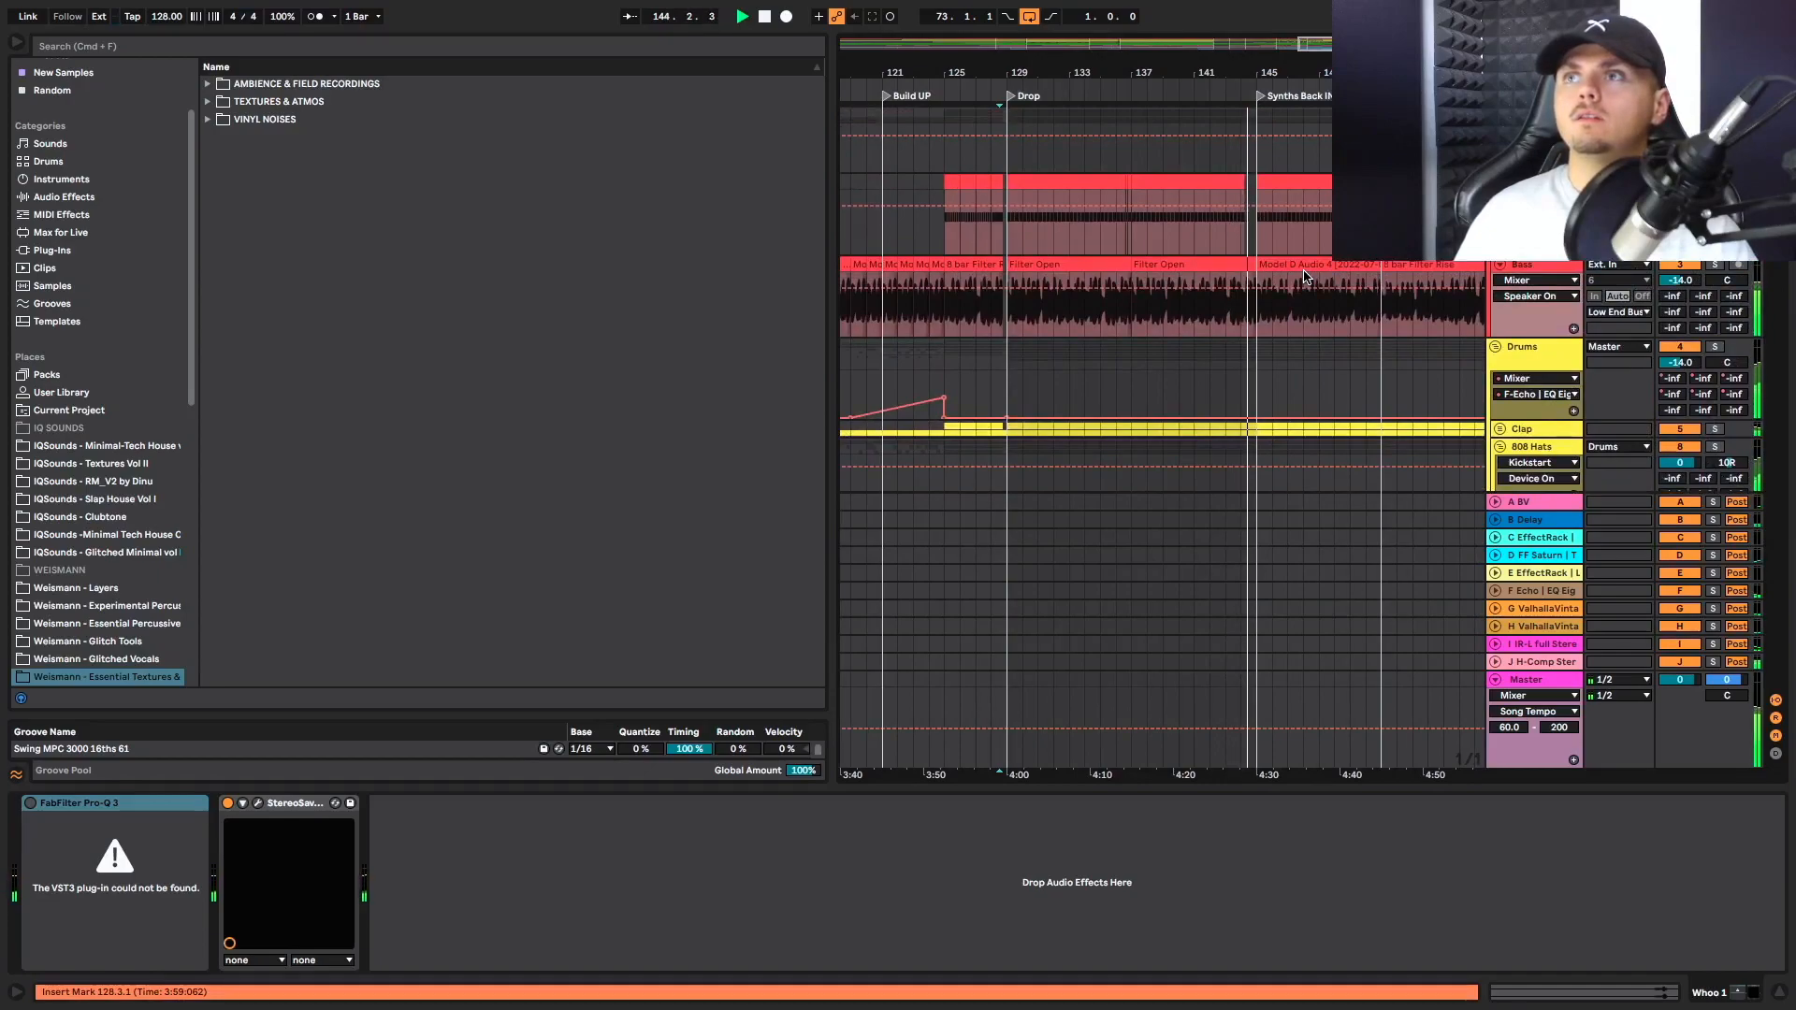
scroll(1272, 309, "down", 1)
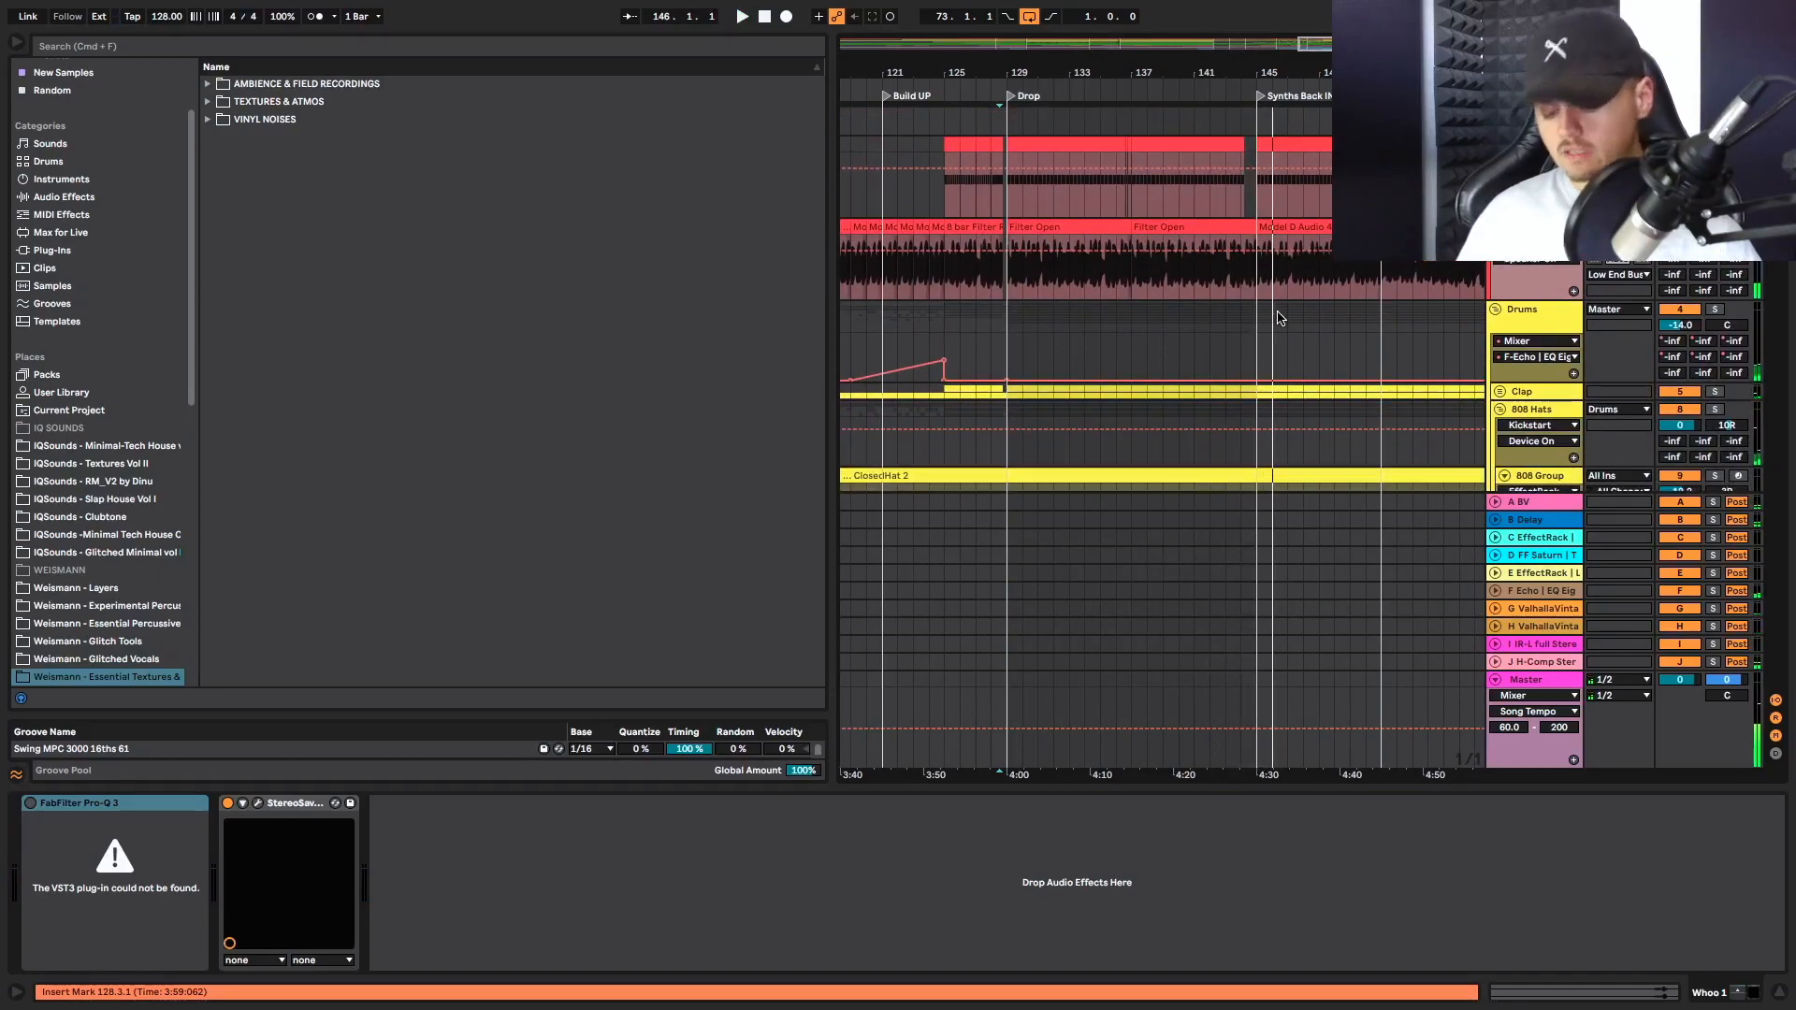
scroll(1278, 318, "up", 2)
scroll(1232, 297, "up", 2)
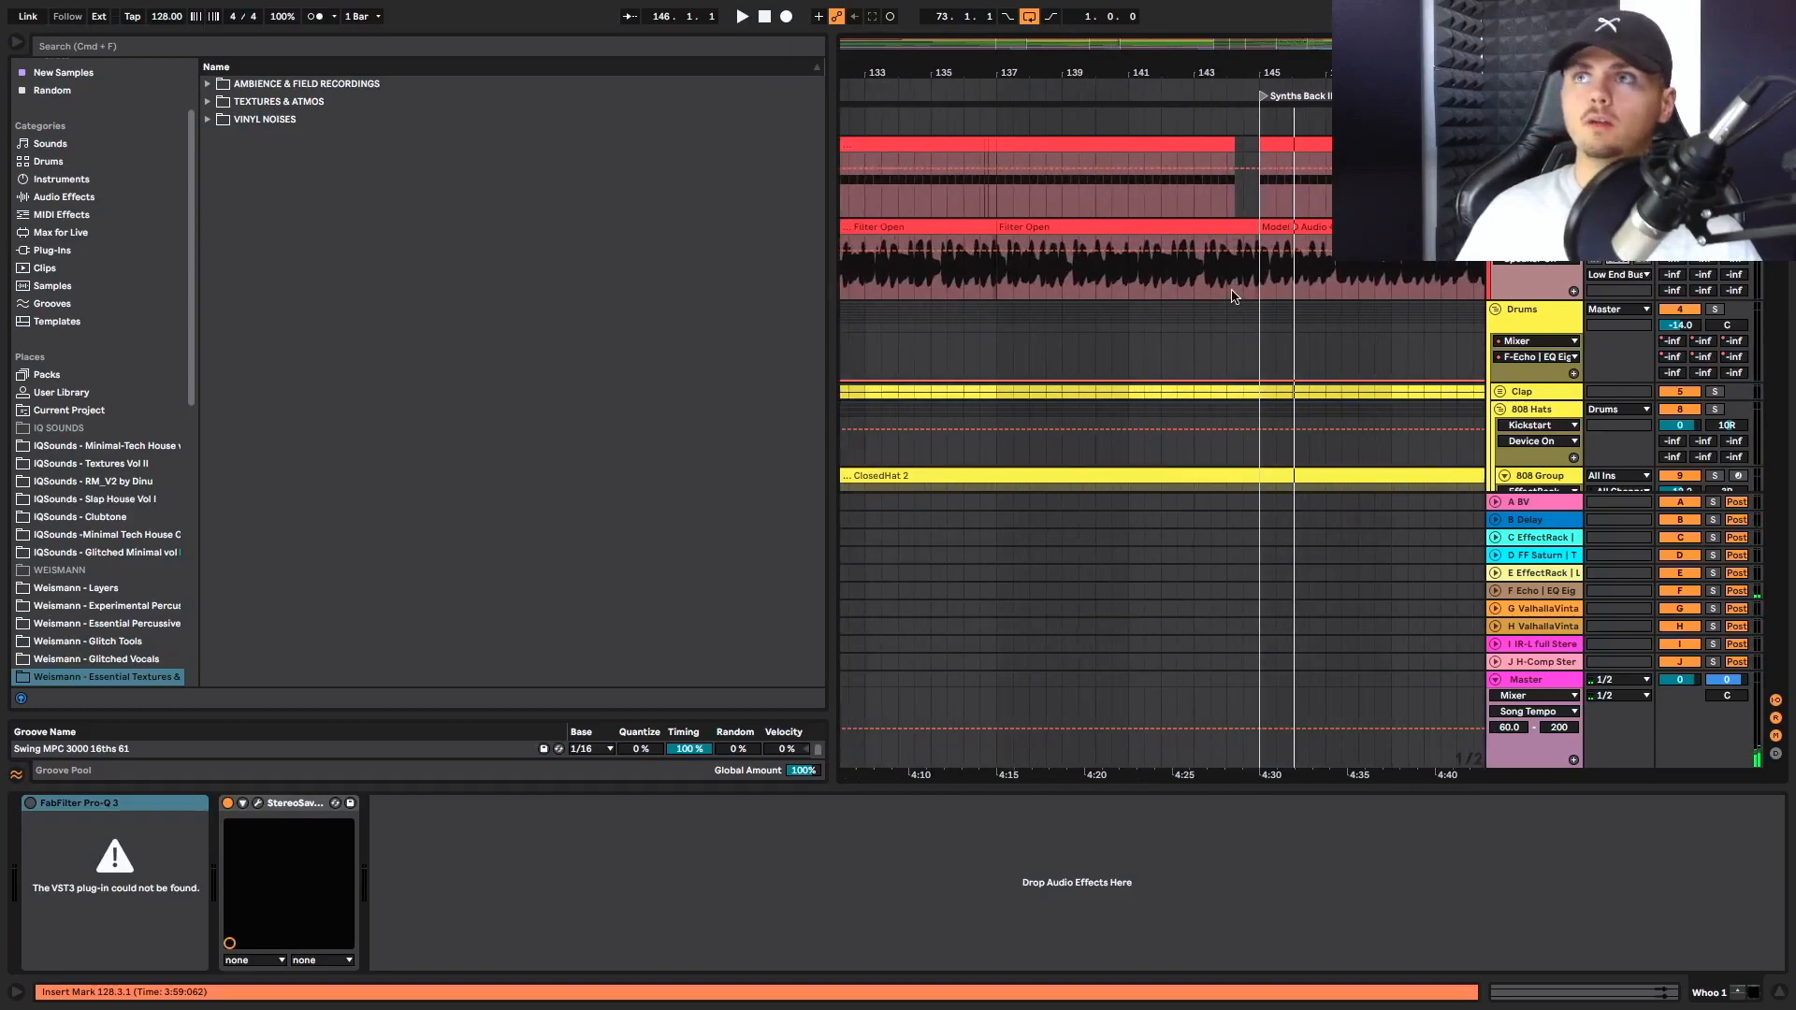
Examine the gap in the Kick just before Synths Back IN, and play from bar 144 on the Kick track
left_click(1225, 289)
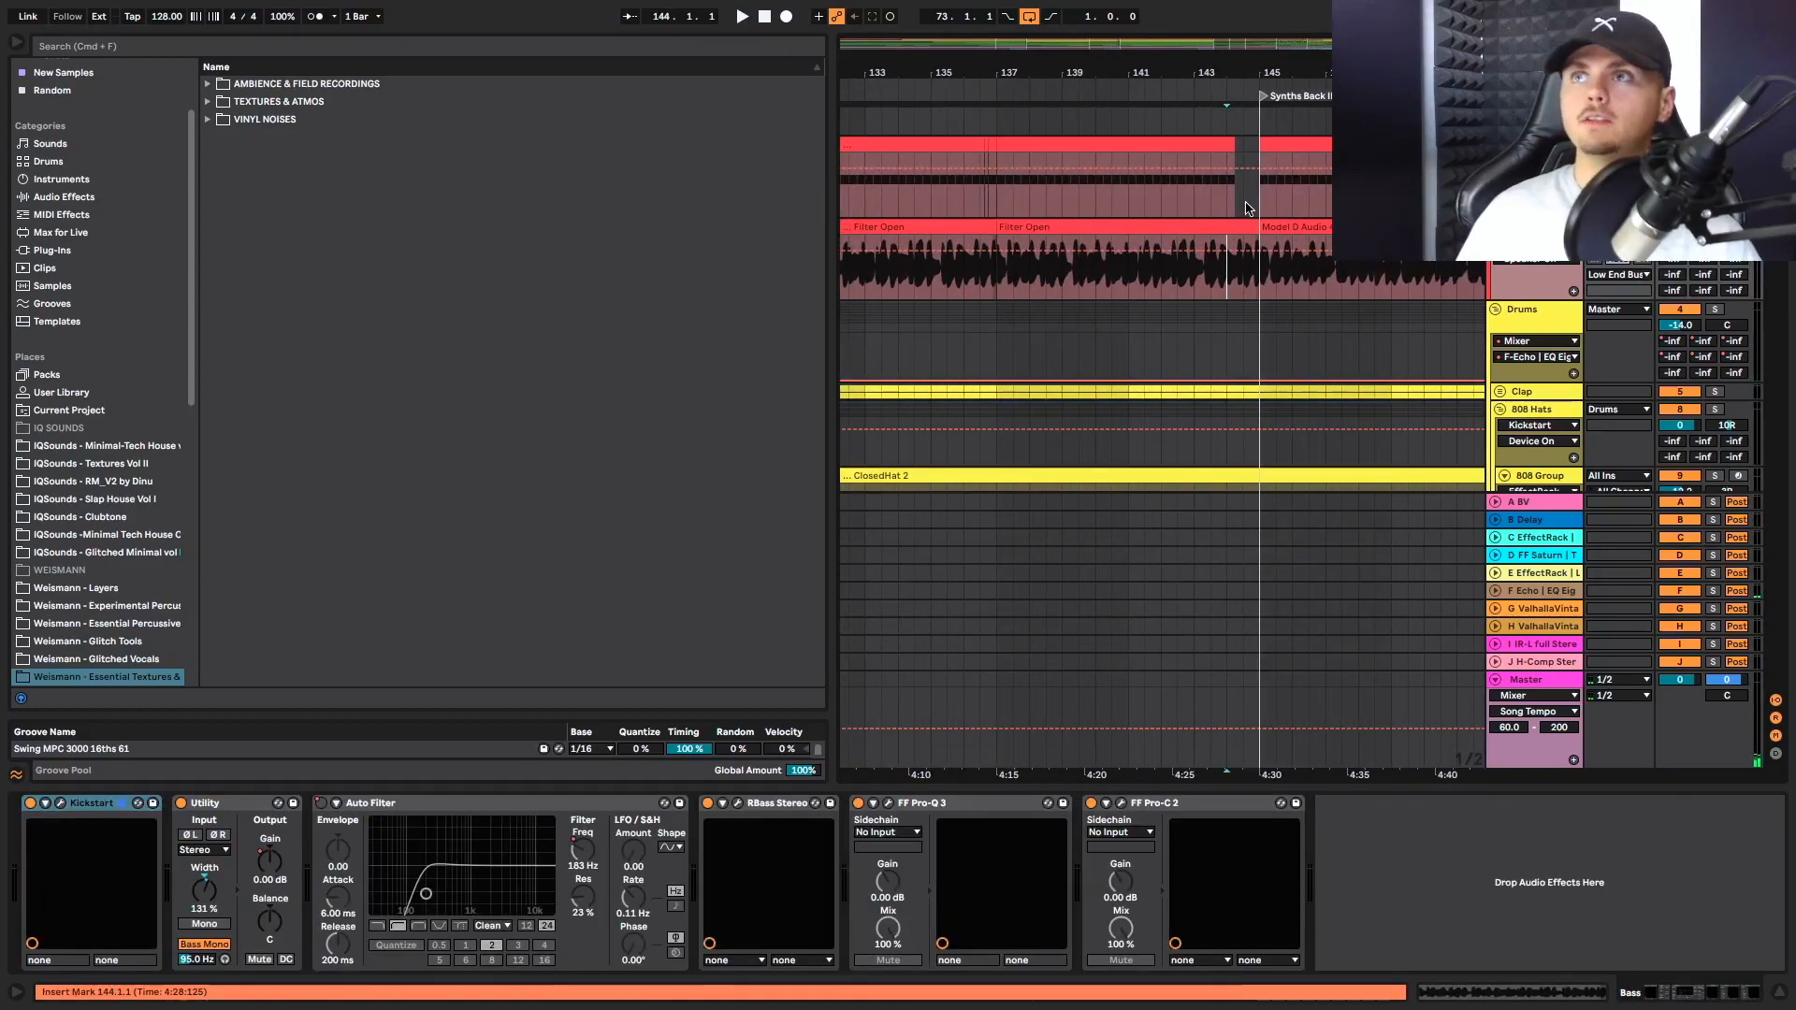
left_click(1210, 269)
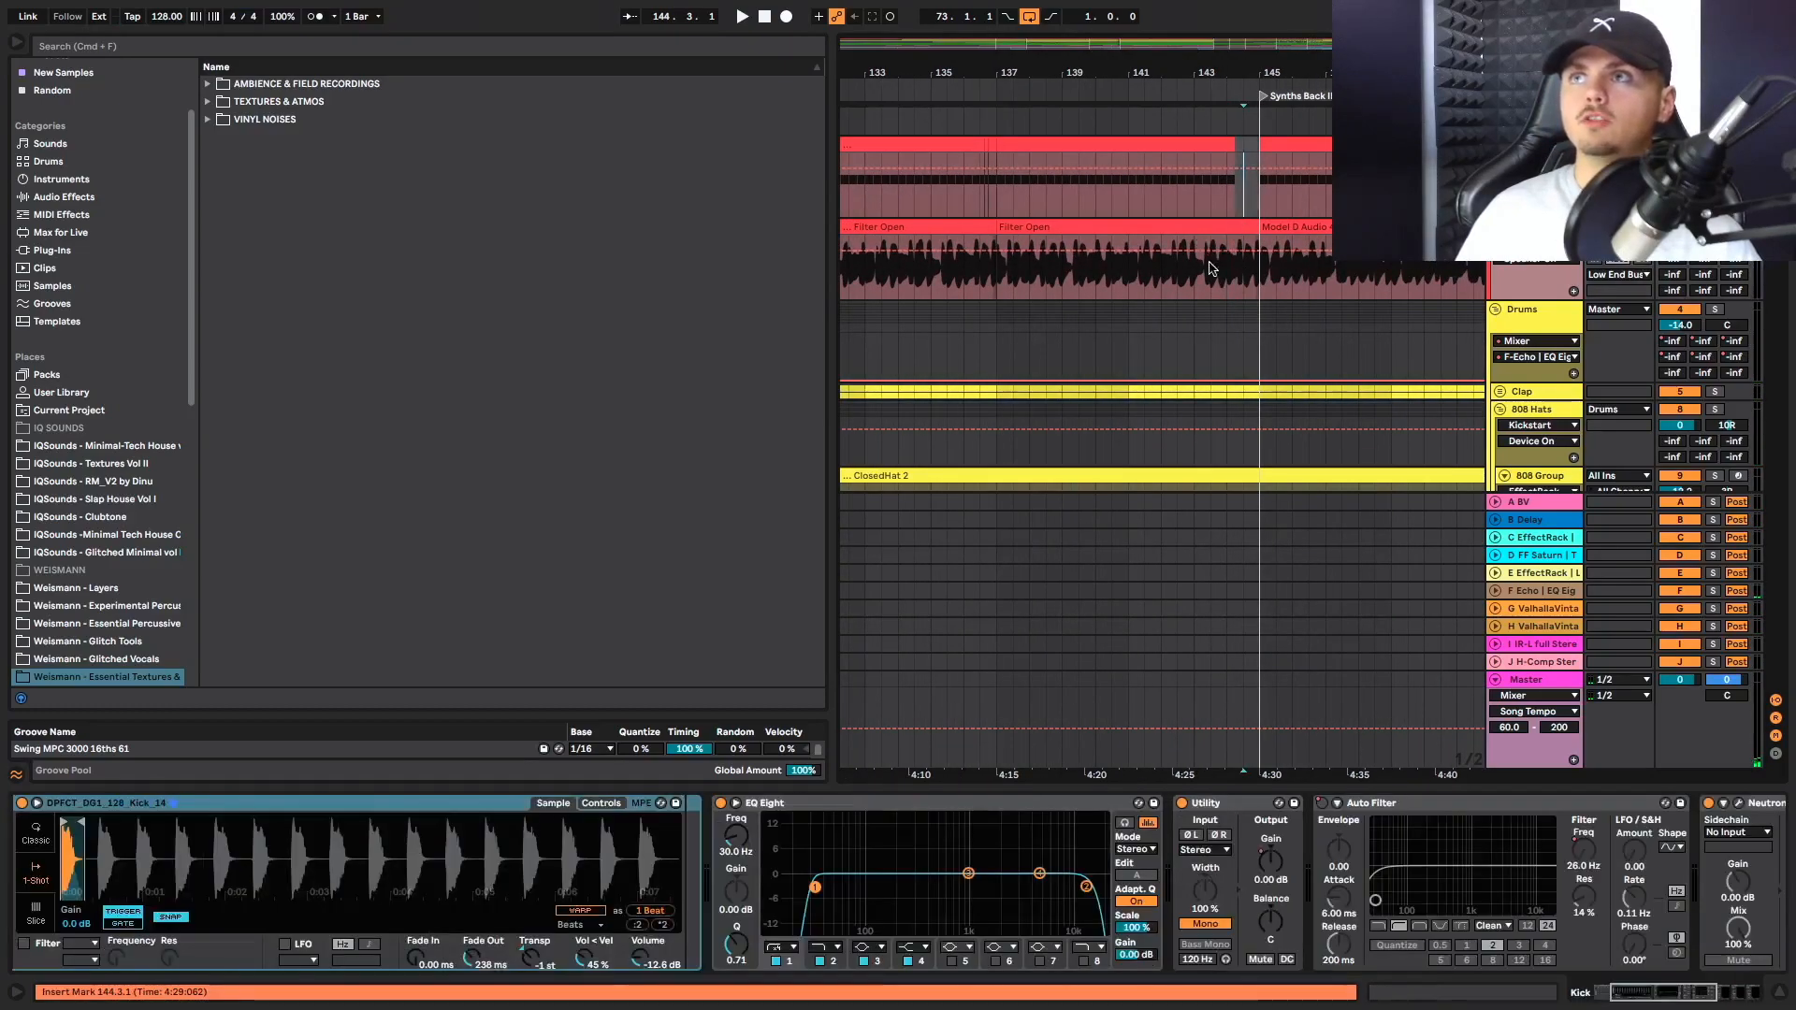
left_click(1225, 201)
key("space")
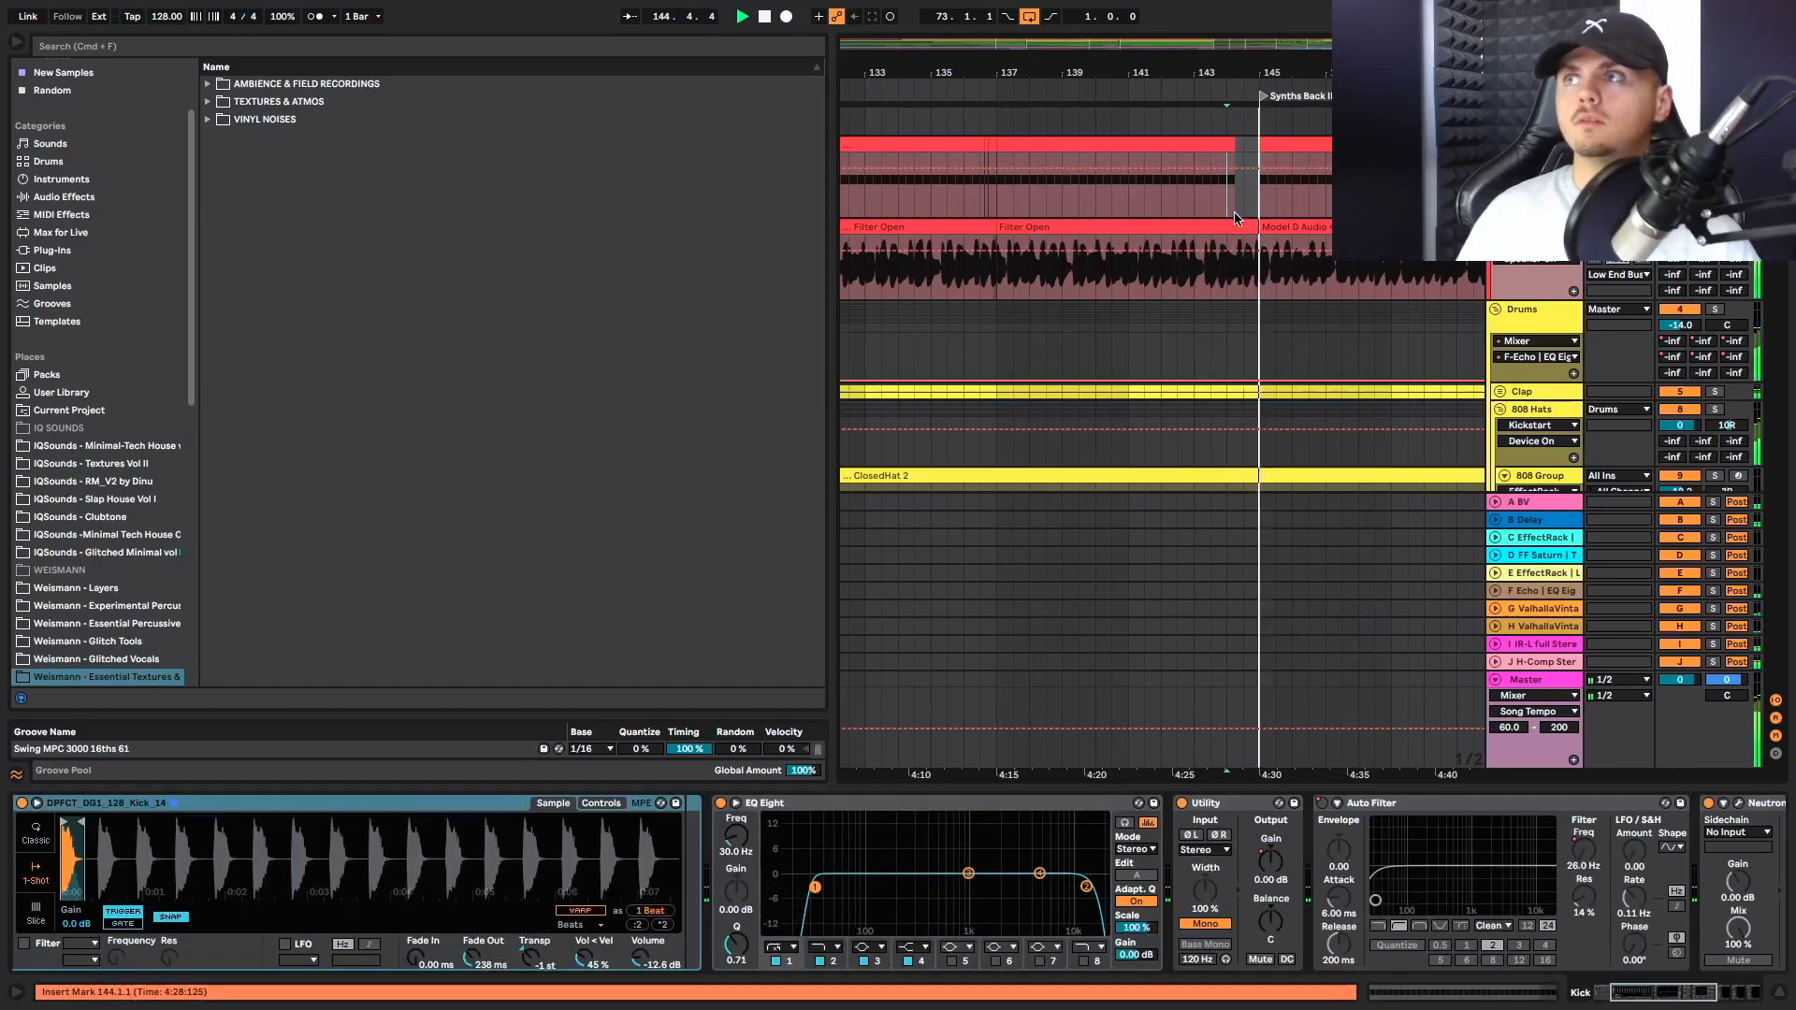
Replay from bar 144 while reviewing the hats, percussion hits and Main Synth clips around Synths Back IN
scroll(1231, 206, "down", 2)
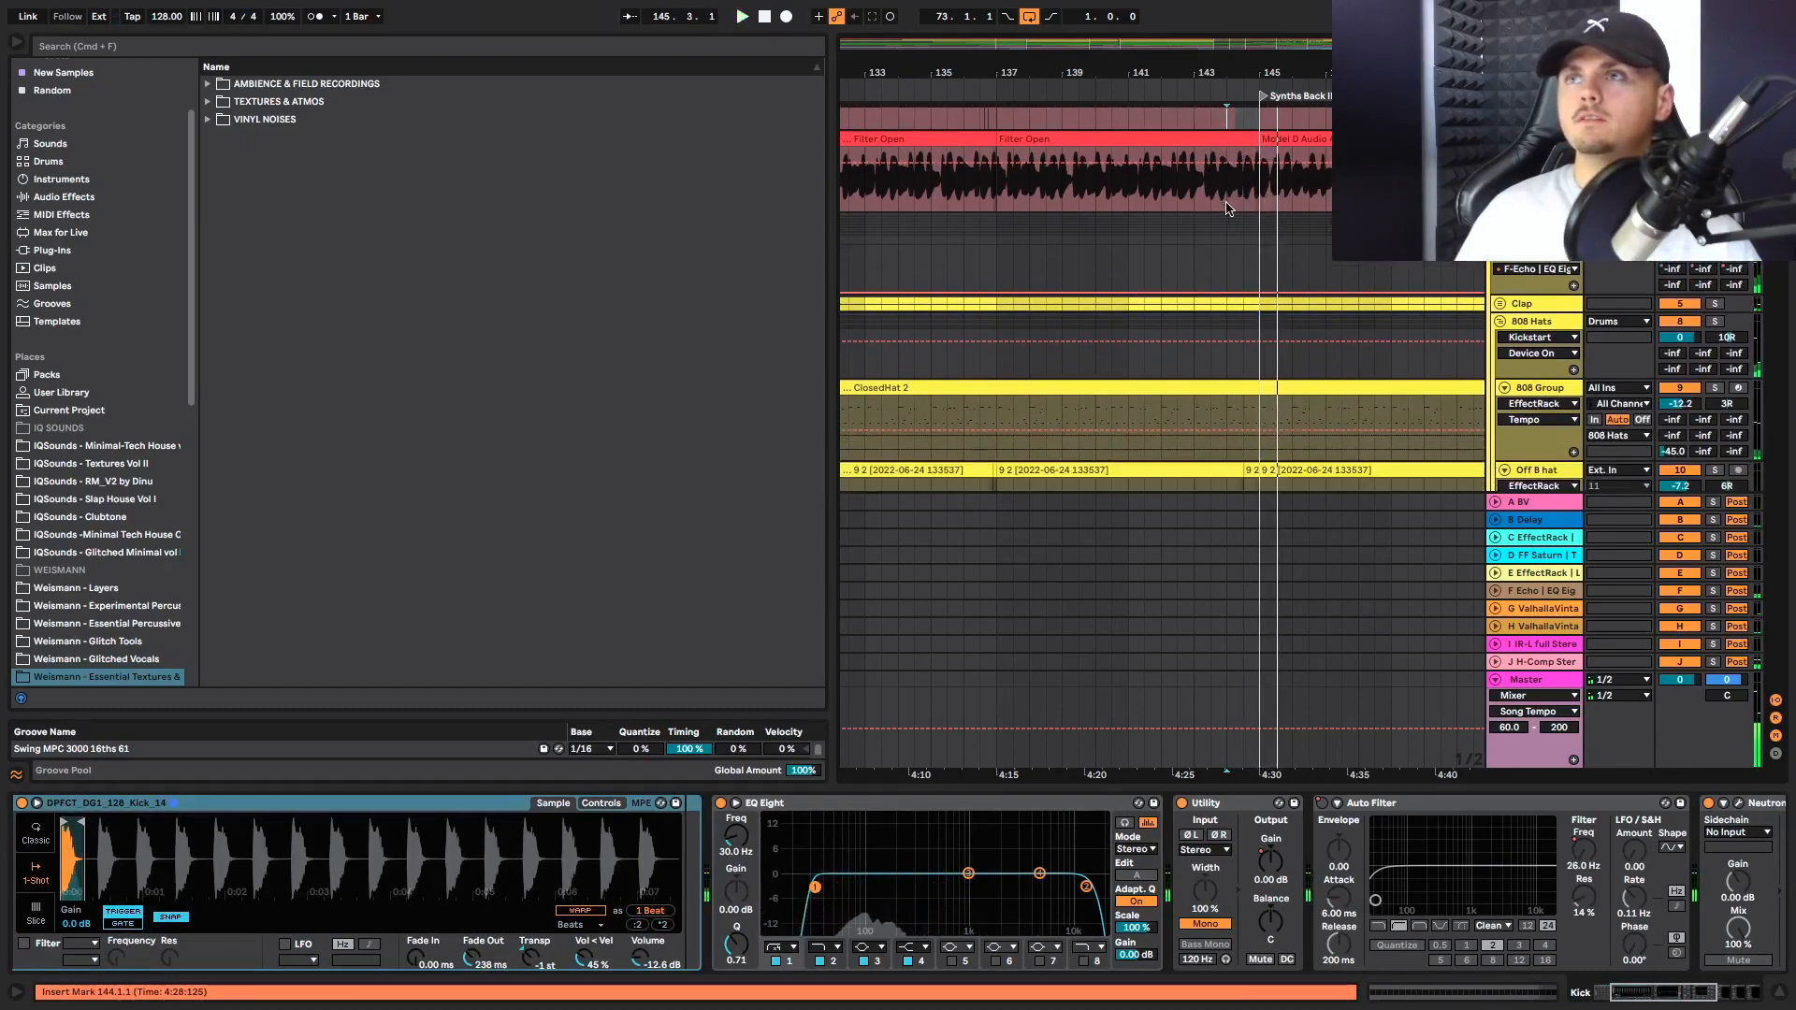
scroll(1228, 208, "down", 6)
scroll(1232, 221, "down", 9)
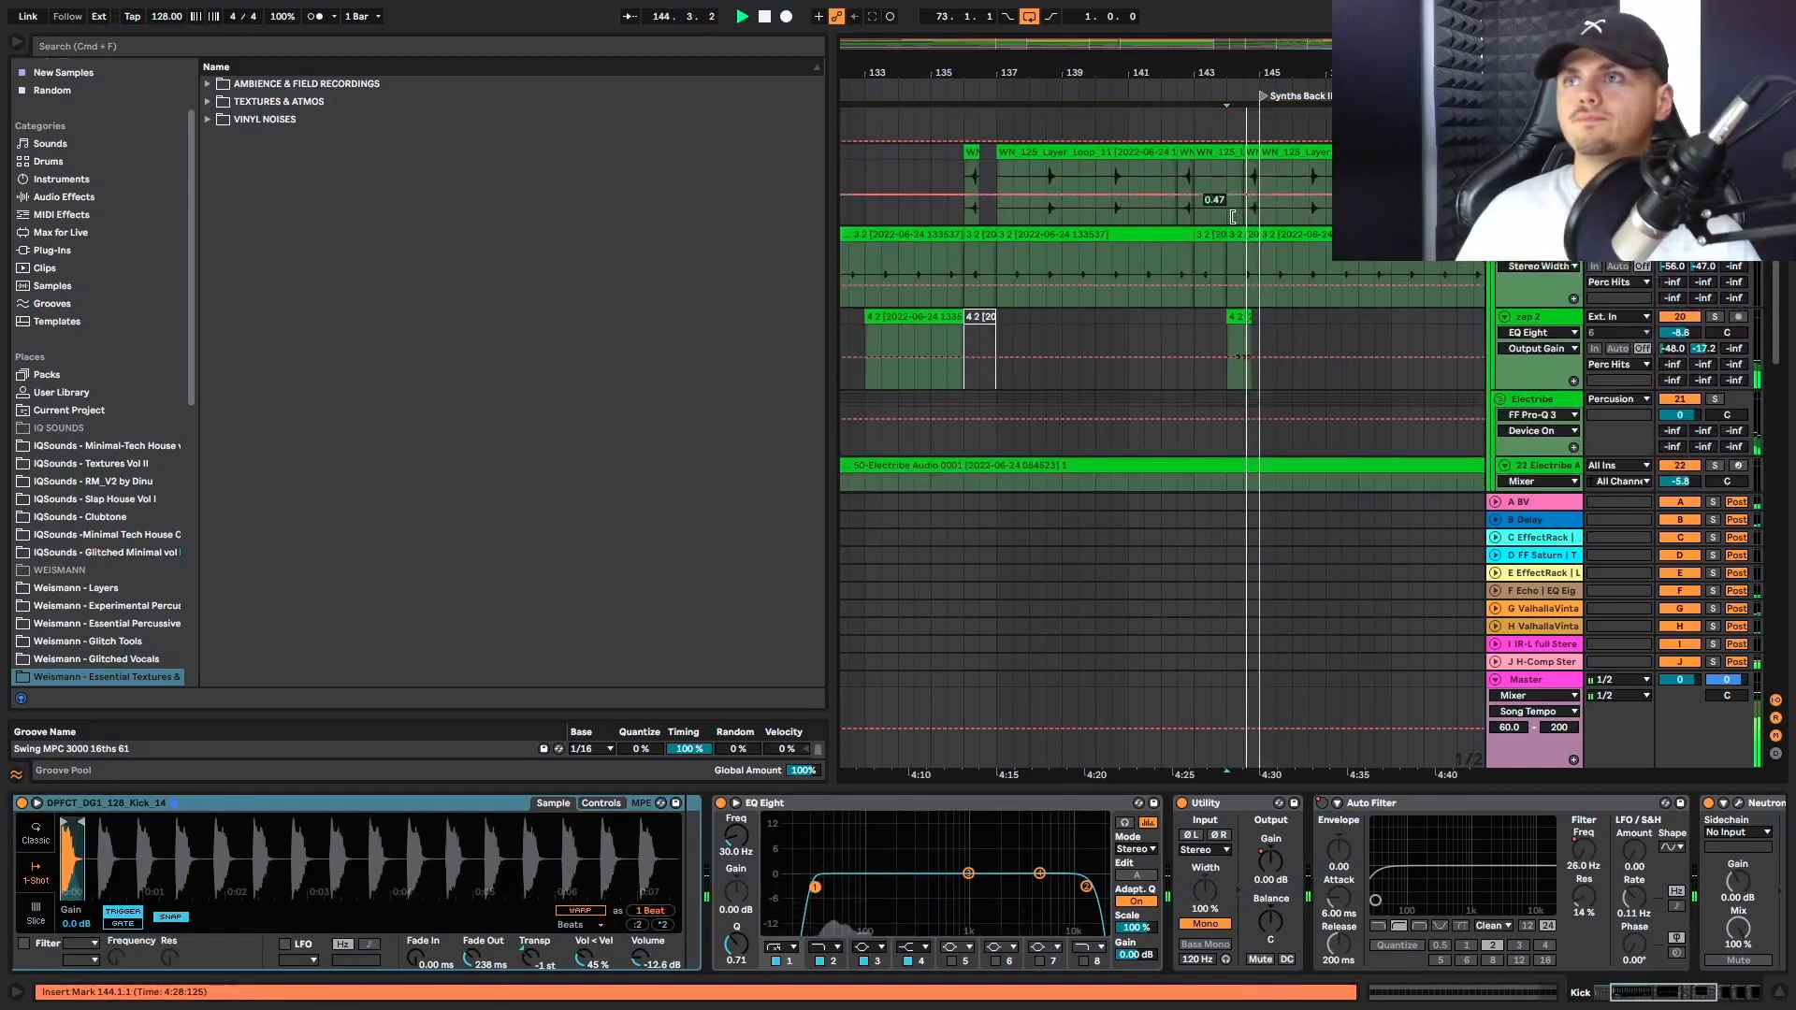
scroll(1232, 221, "down", 8)
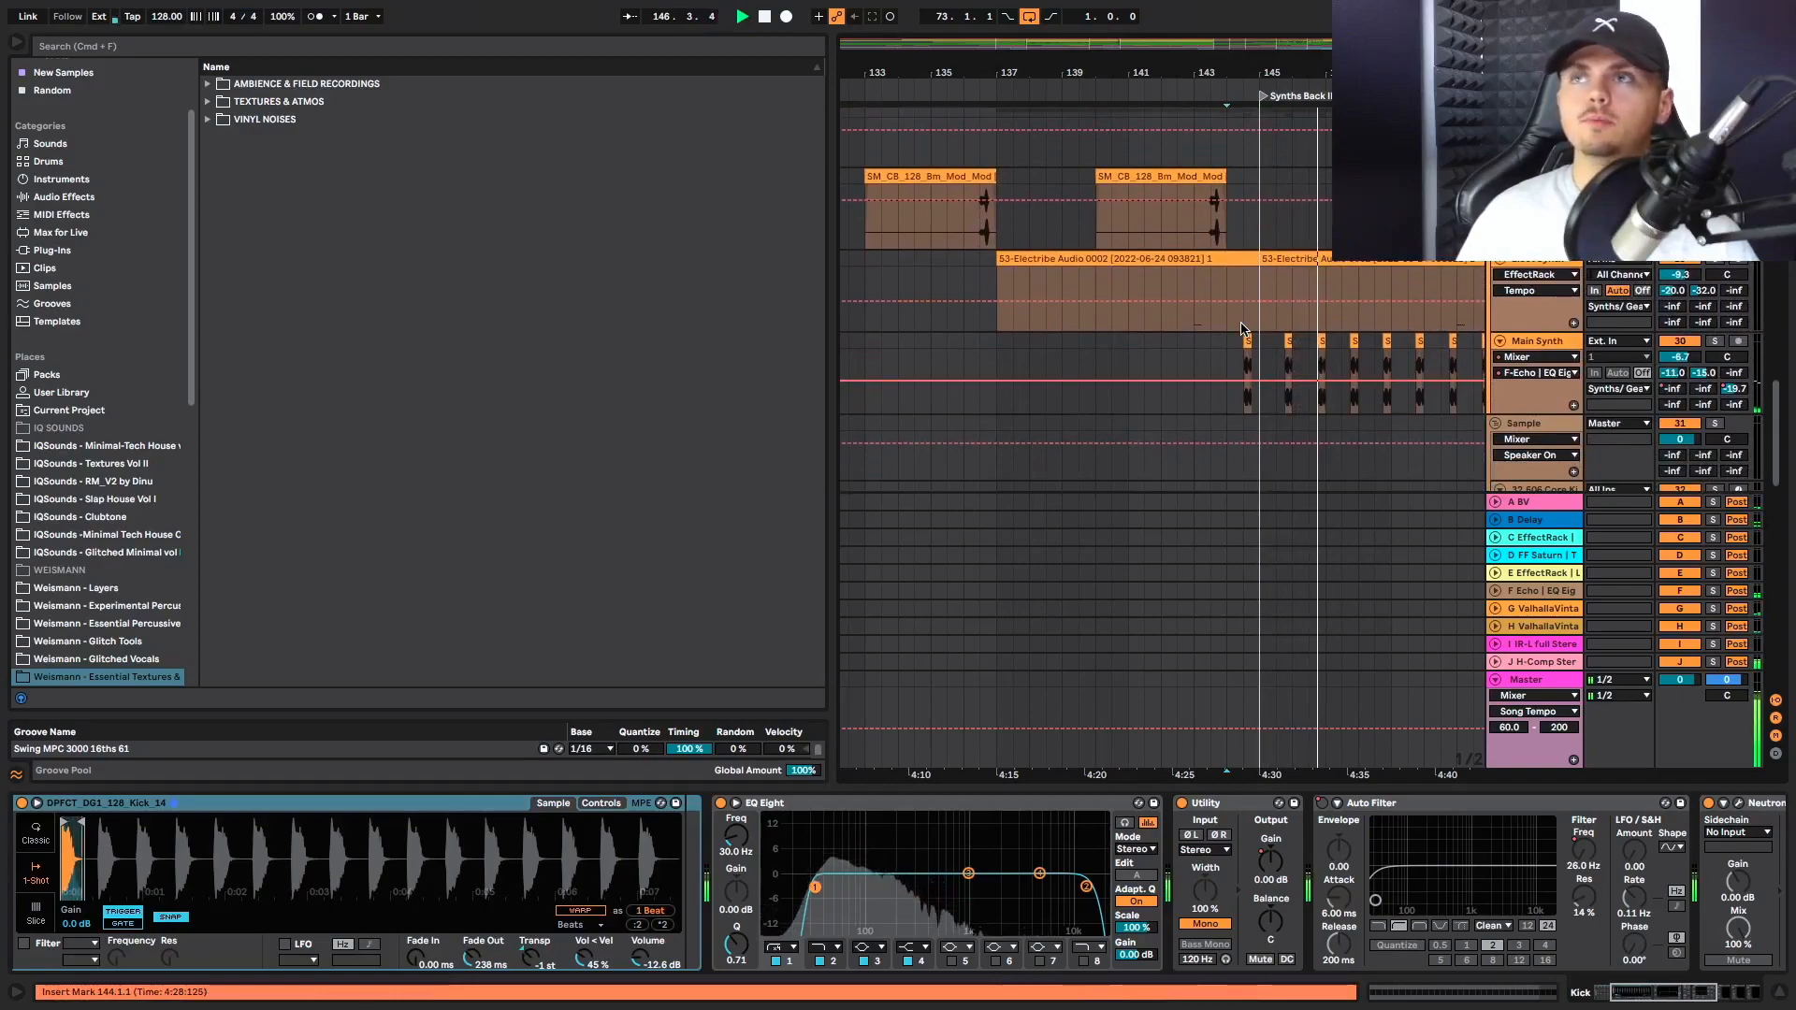
scroll(1241, 327, "right", 6)
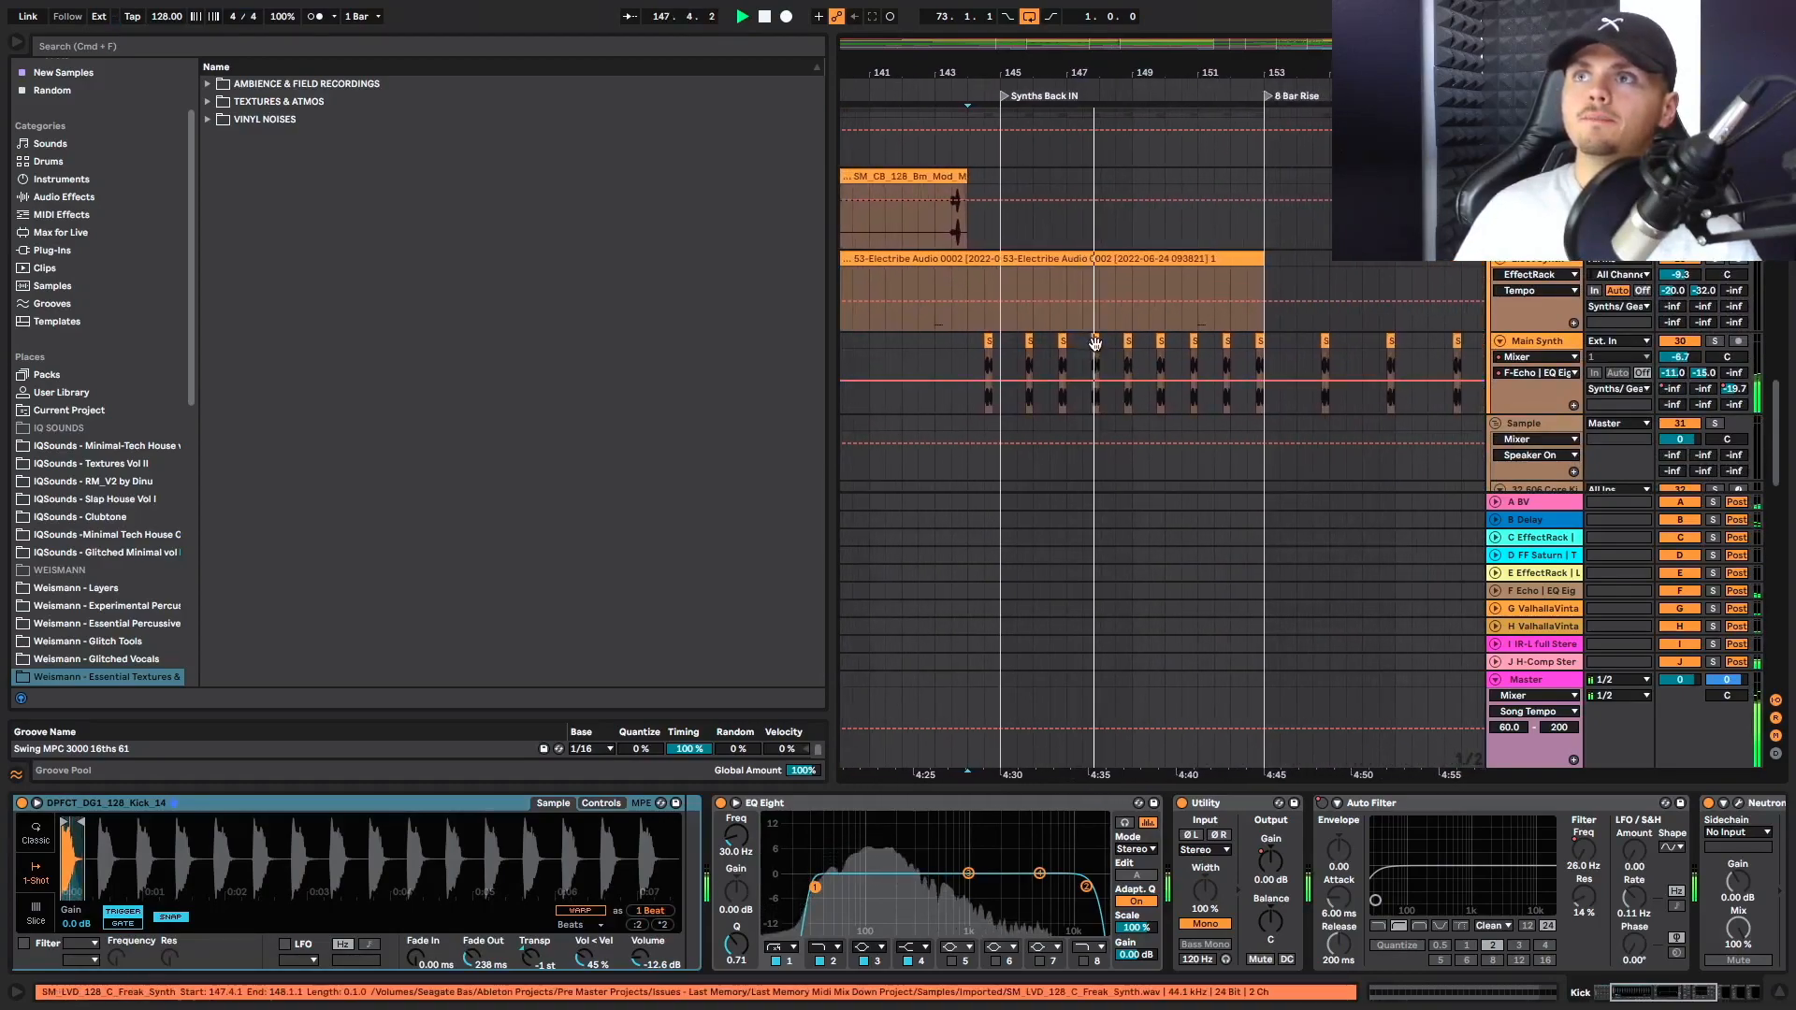
Review the Electribe, hat, Bass and Kick clips between Synths Back IN and 8 Bar Rise during playback
scroll(1104, 347, "up", 6)
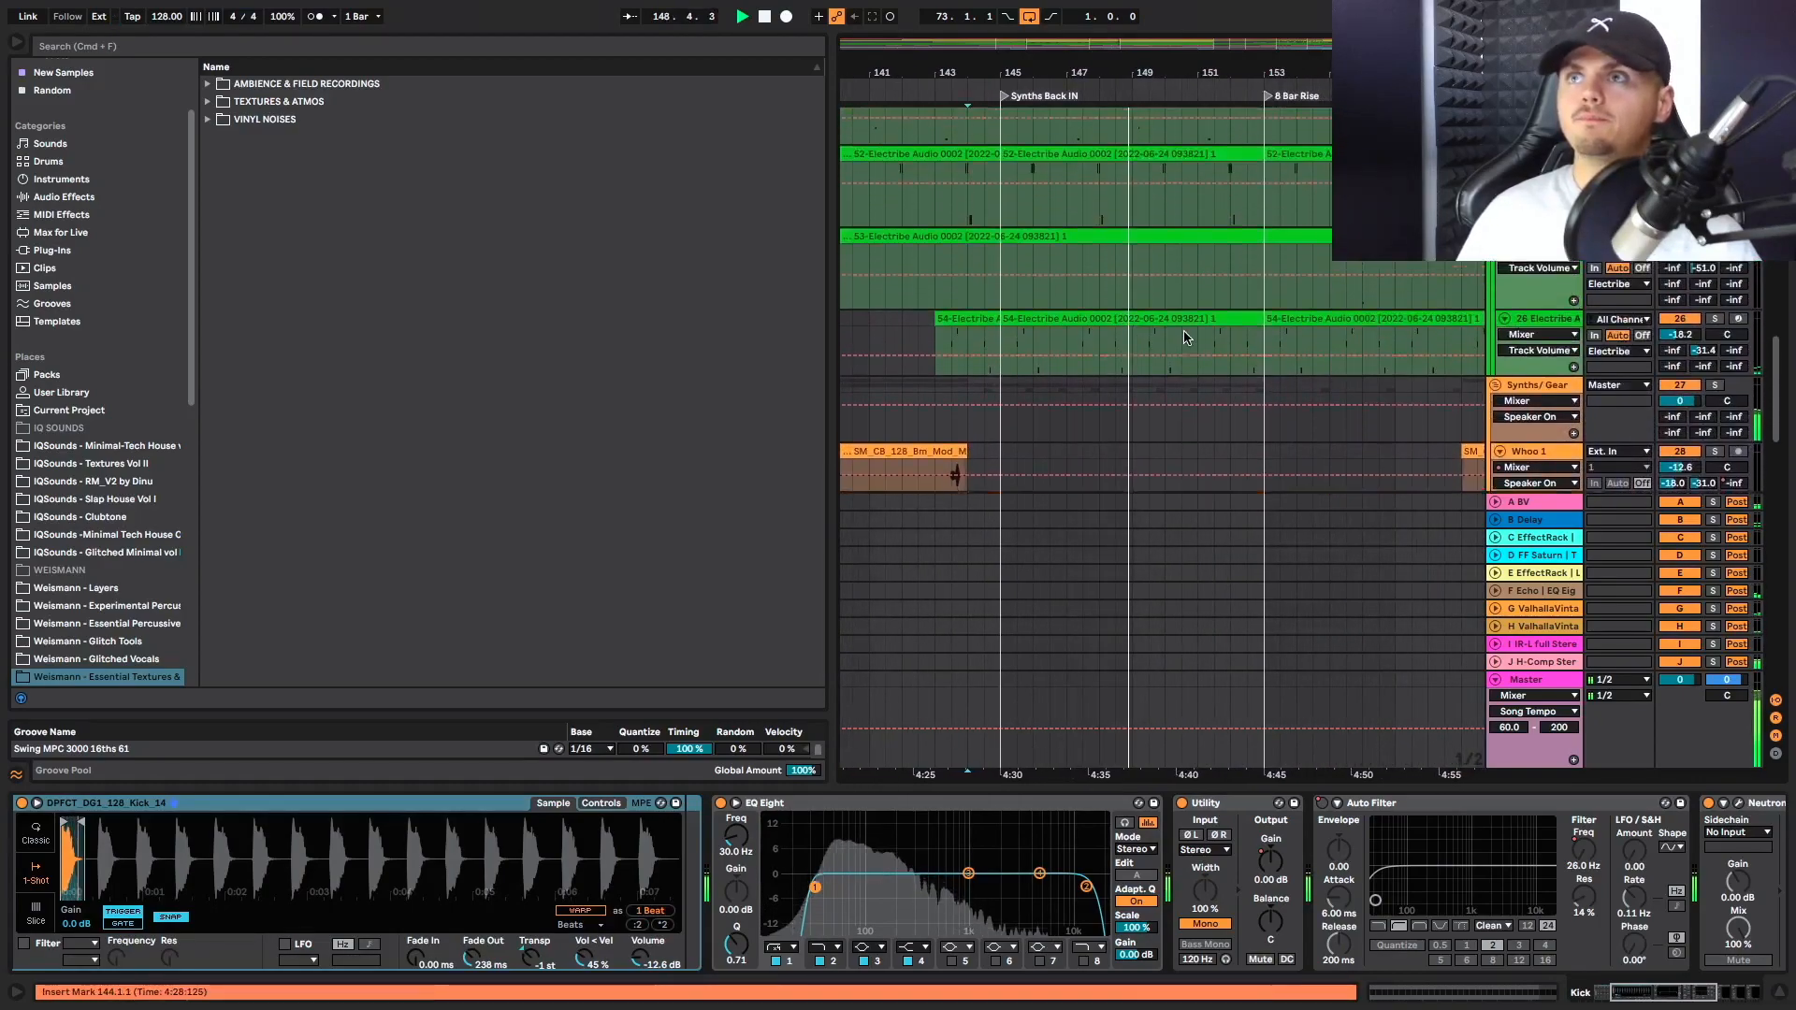
scroll(1184, 337, "up", 8)
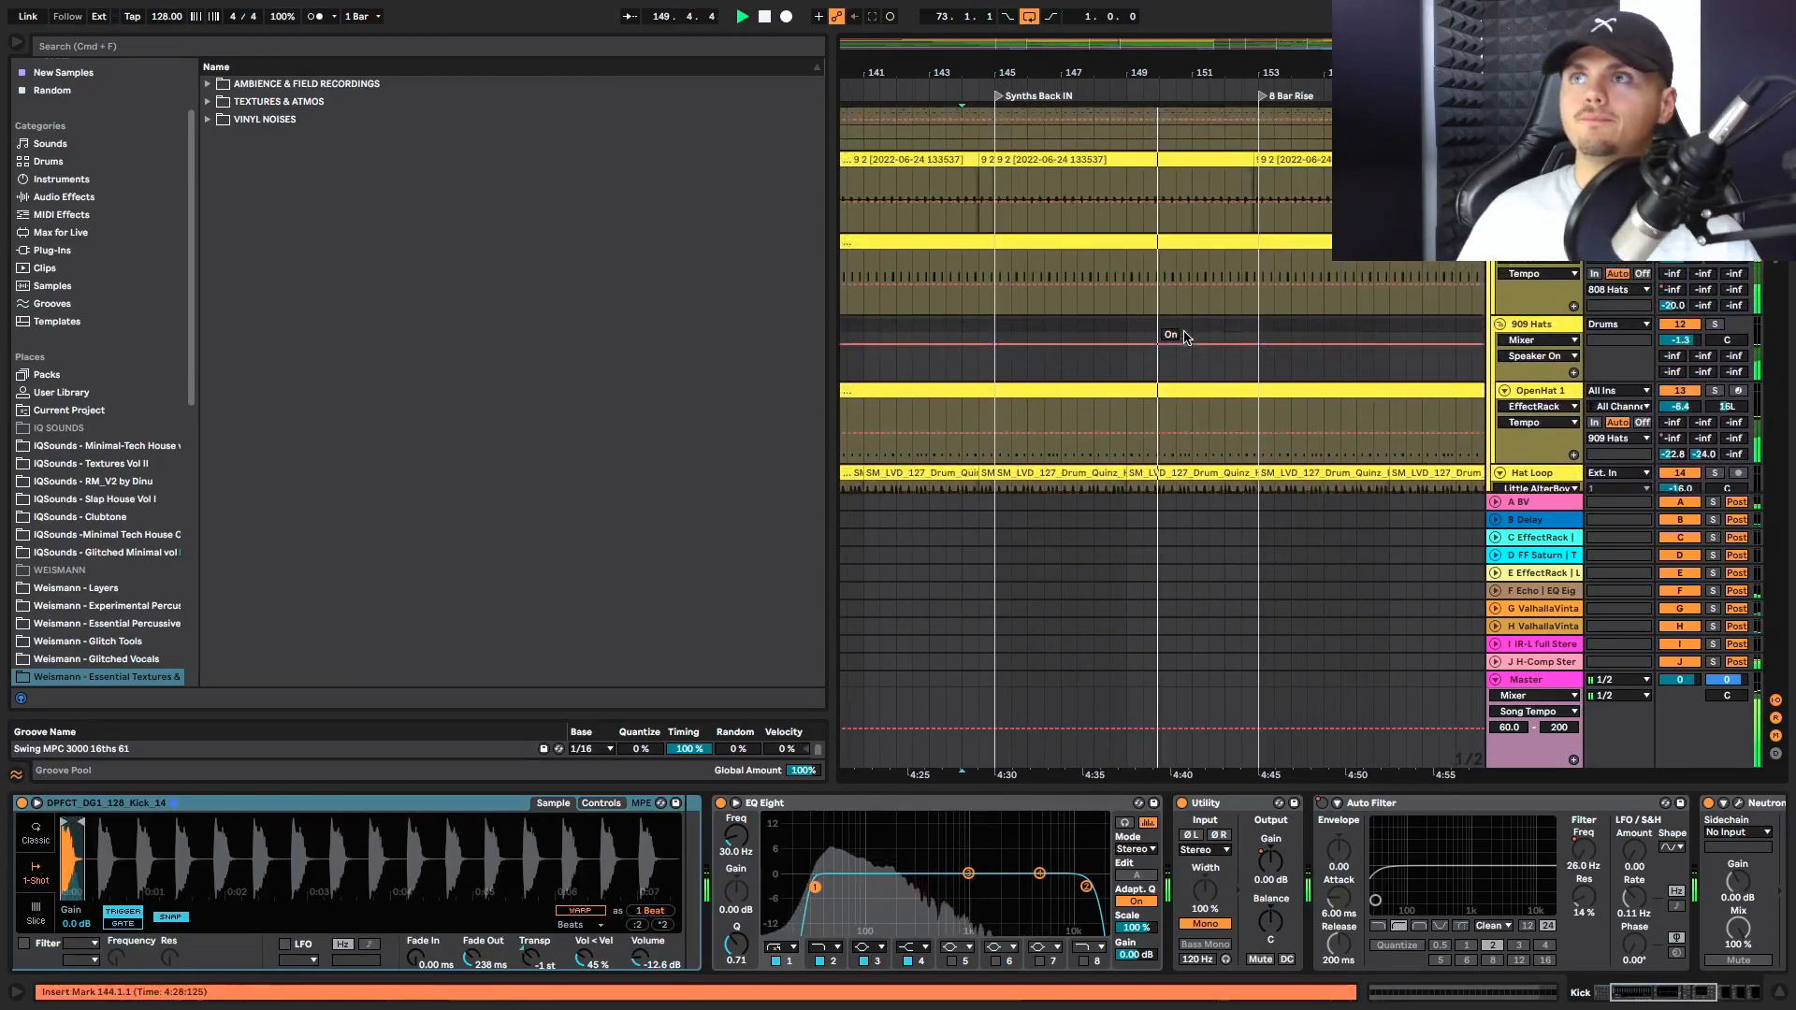
scroll(1184, 338, "up", 3)
scroll(1185, 338, "right", 3)
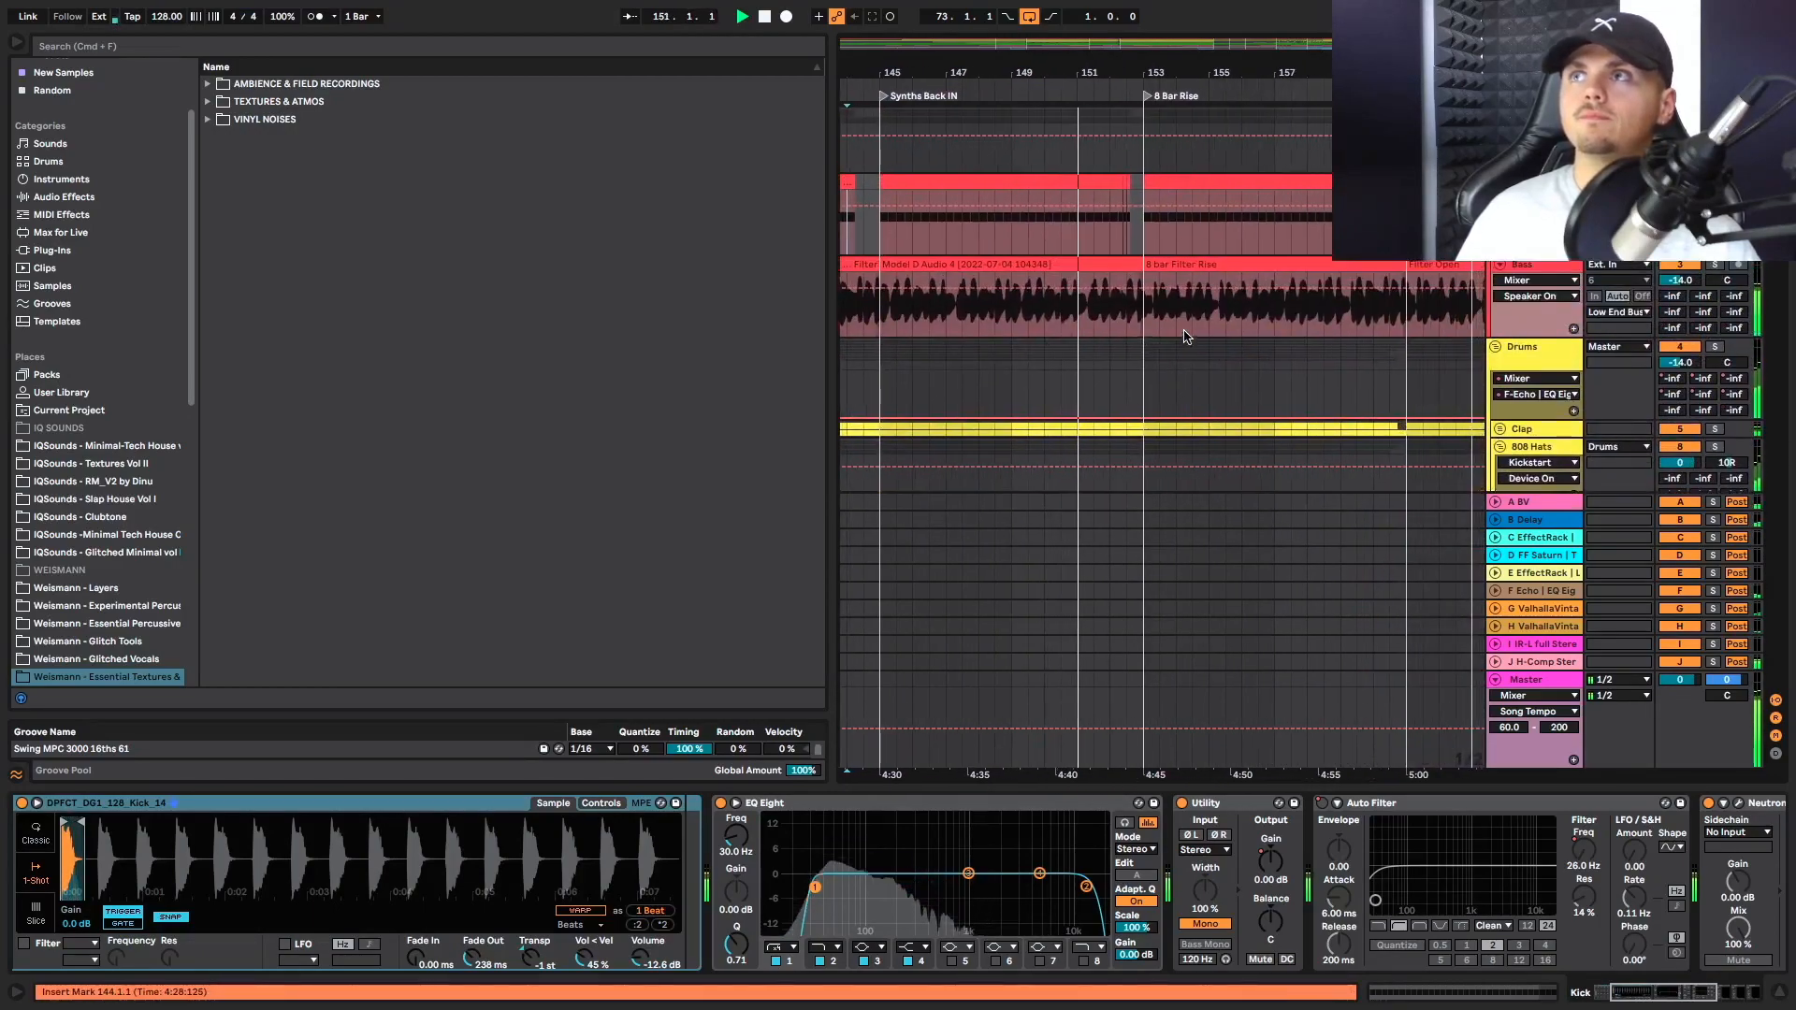
scroll(1184, 338, "right", 2)
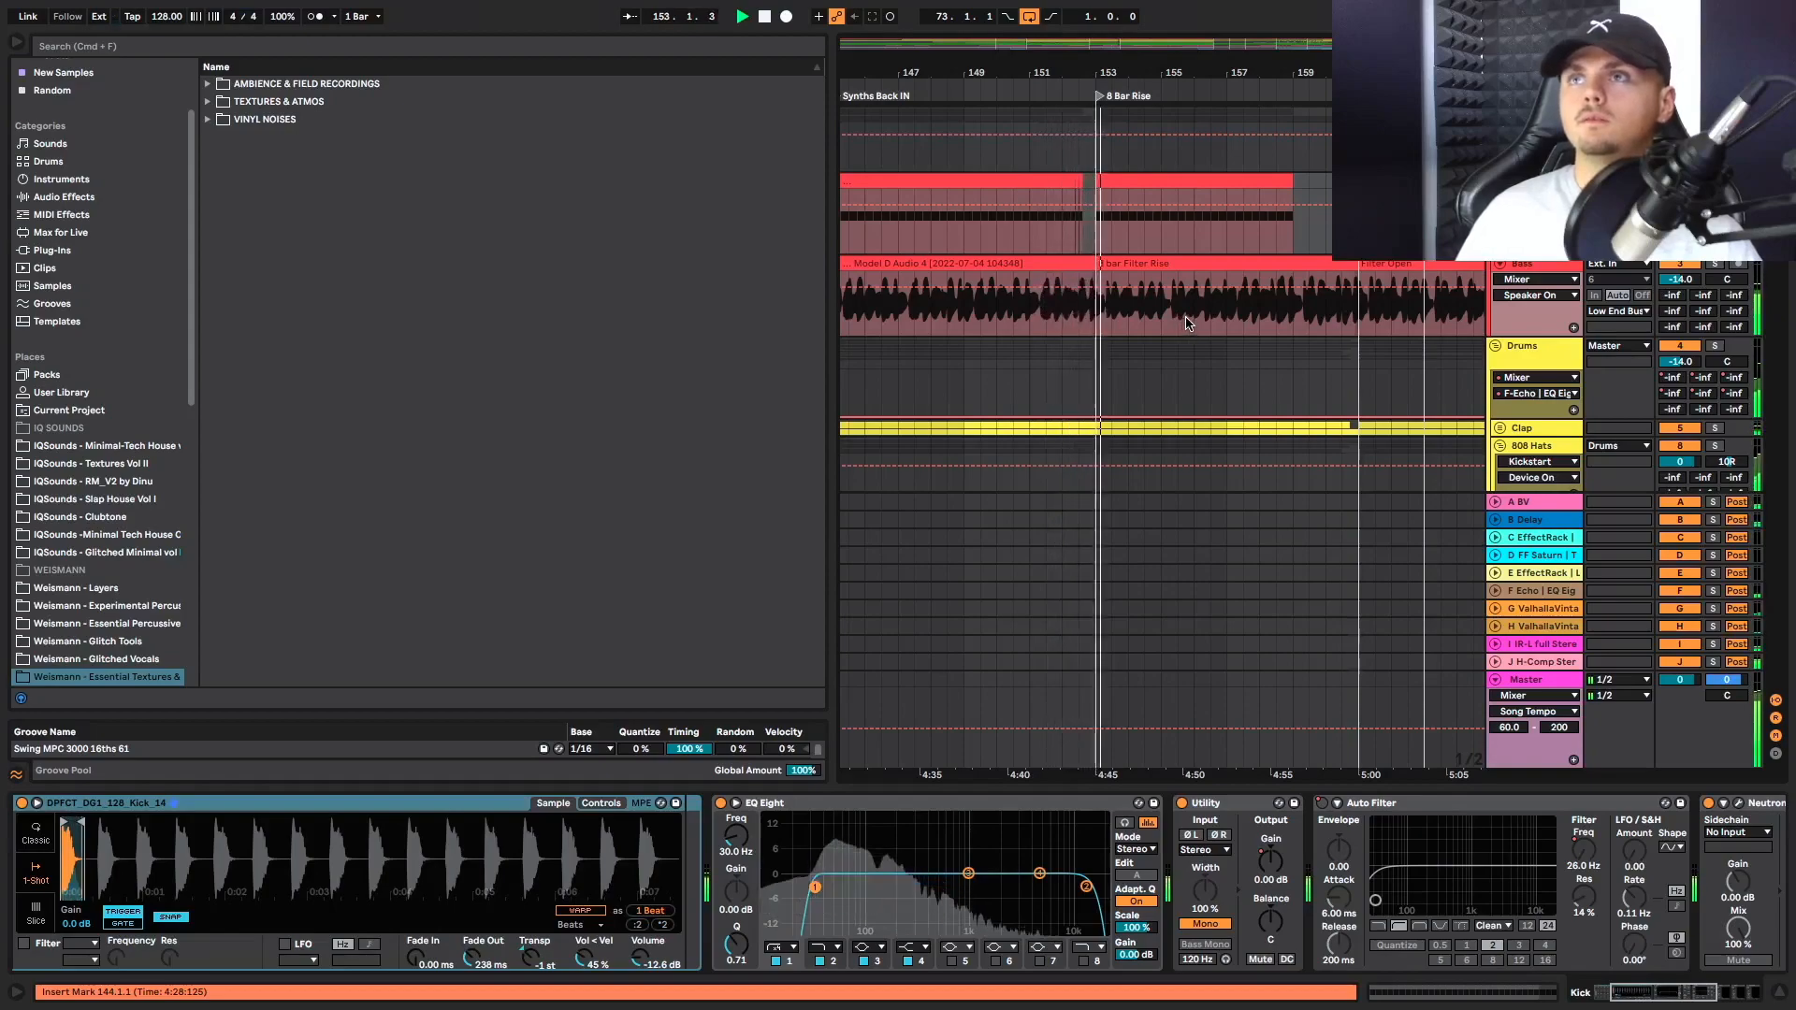
Check the percussion, synth and vocal tracks around 8 Bar Rise, and replay from bar 152.3 on the Synths/Gear track
scroll(1185, 324, "down", 12)
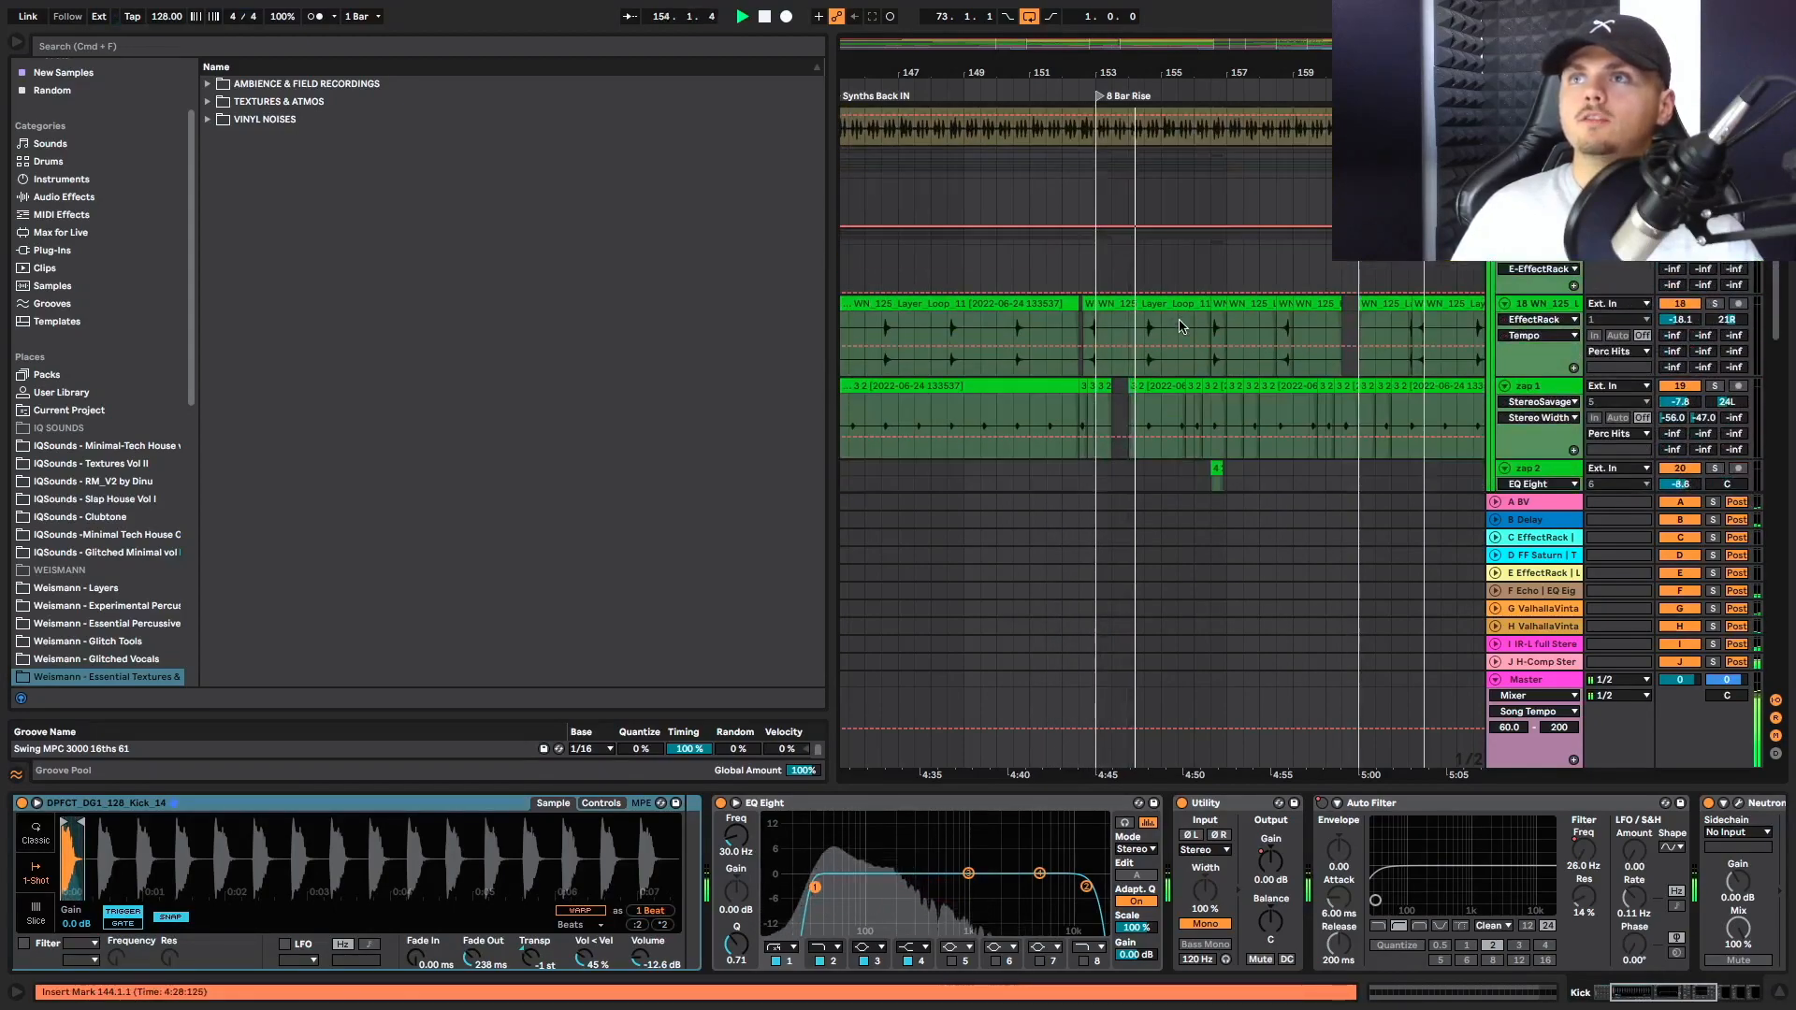
scroll(1160, 342, "down", 15)
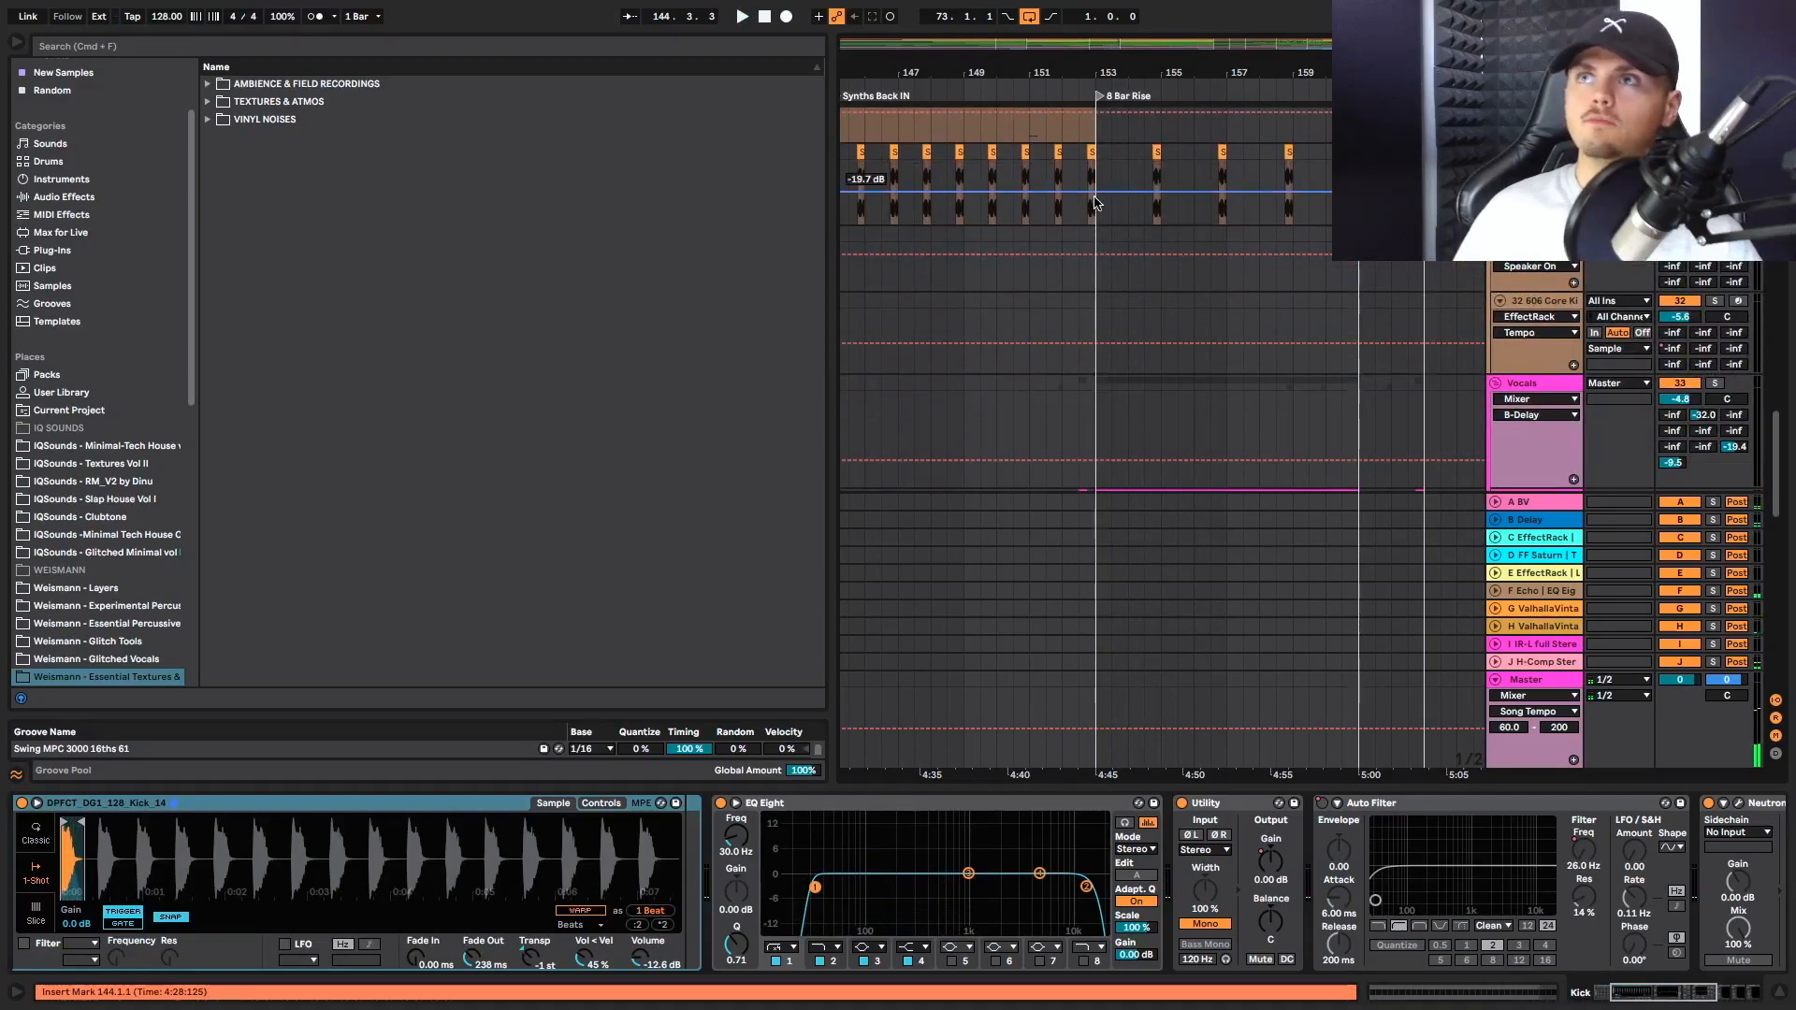
scroll(1079, 192, "up", 5)
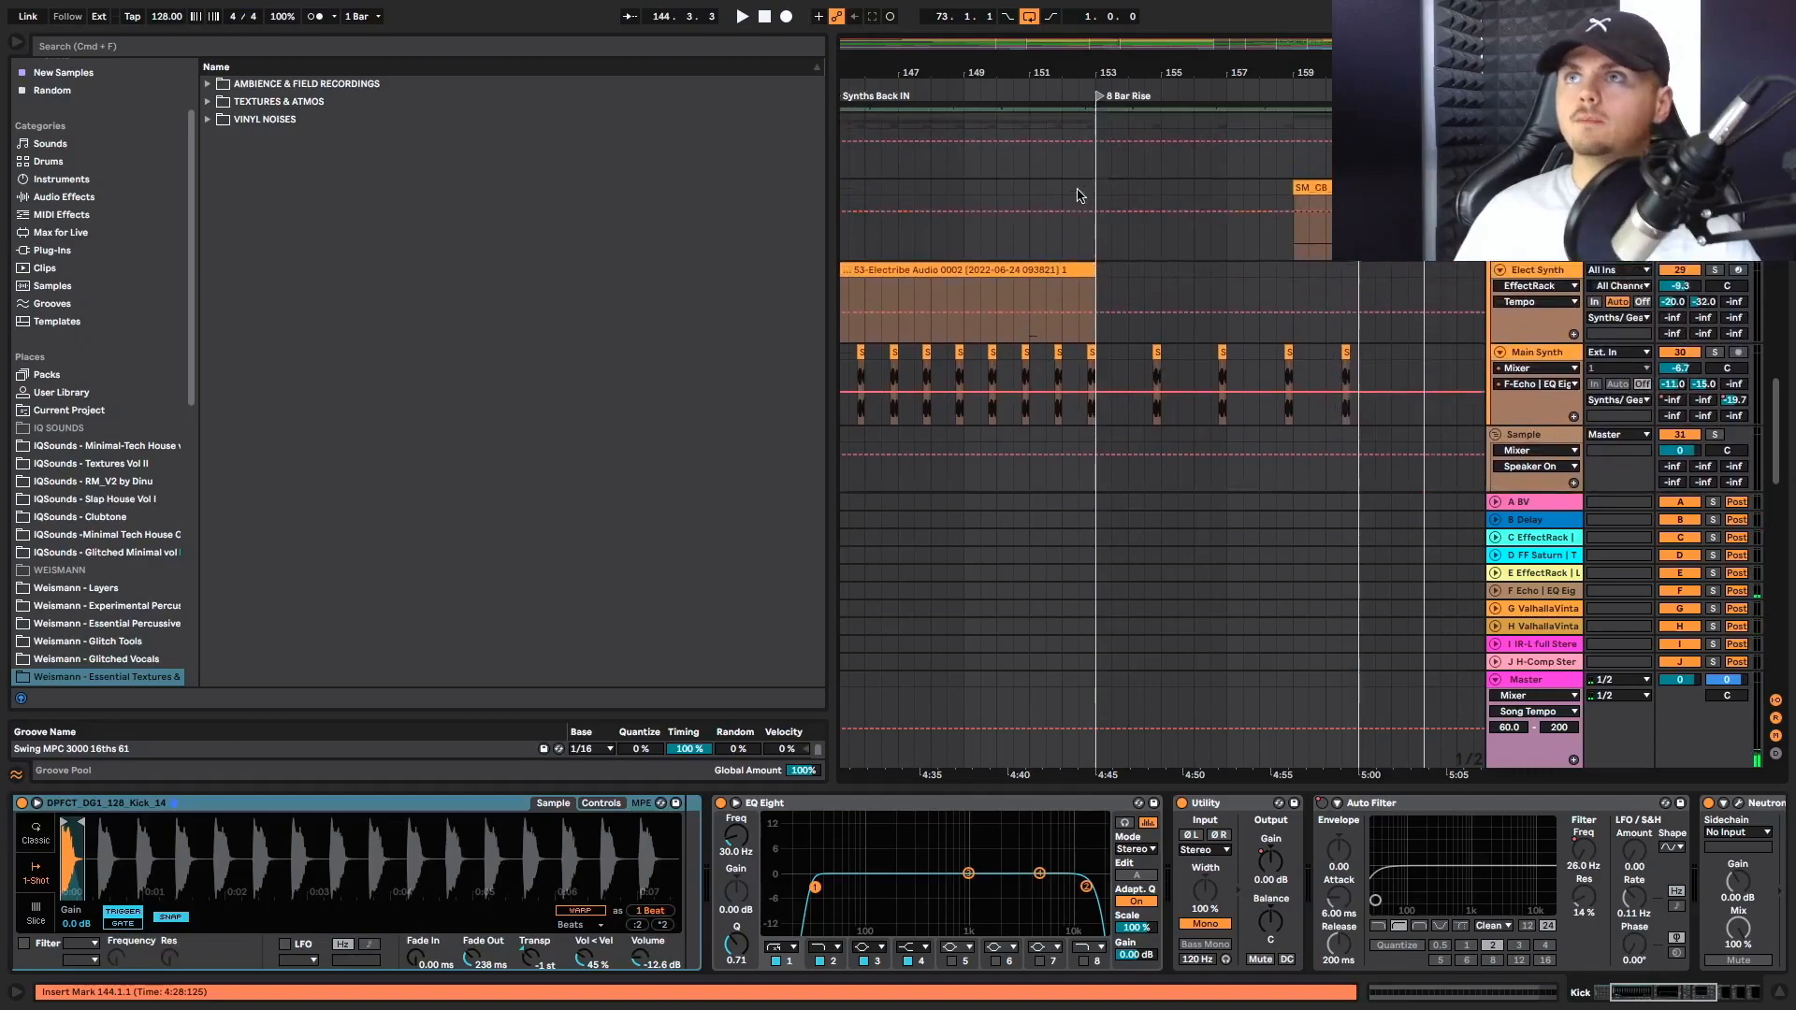
left_click(1079, 238)
key("space")
Review the top loops, hats, Bass filter rise and Kick clips from 8 Bar Rise towards Fake Drop during playback
scroll(1134, 289, "up", 8)
scroll(1132, 290, "up", 12)
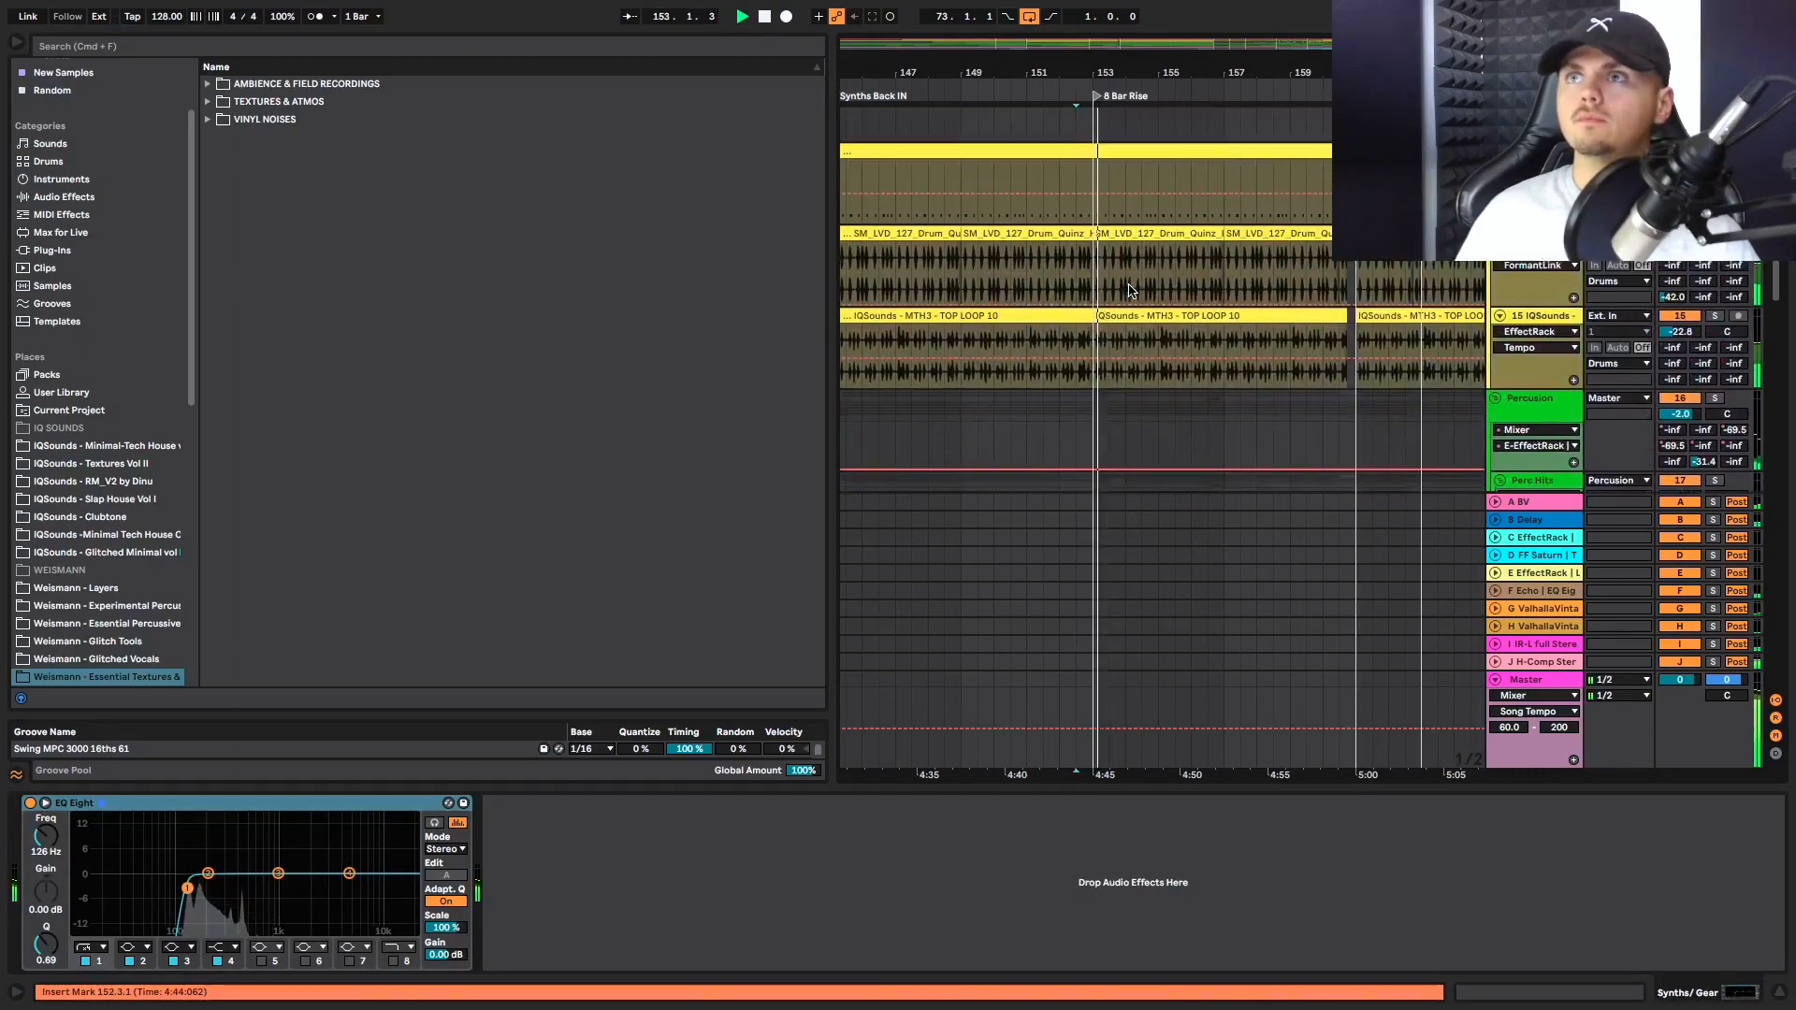
scroll(1141, 290, "up", 5)
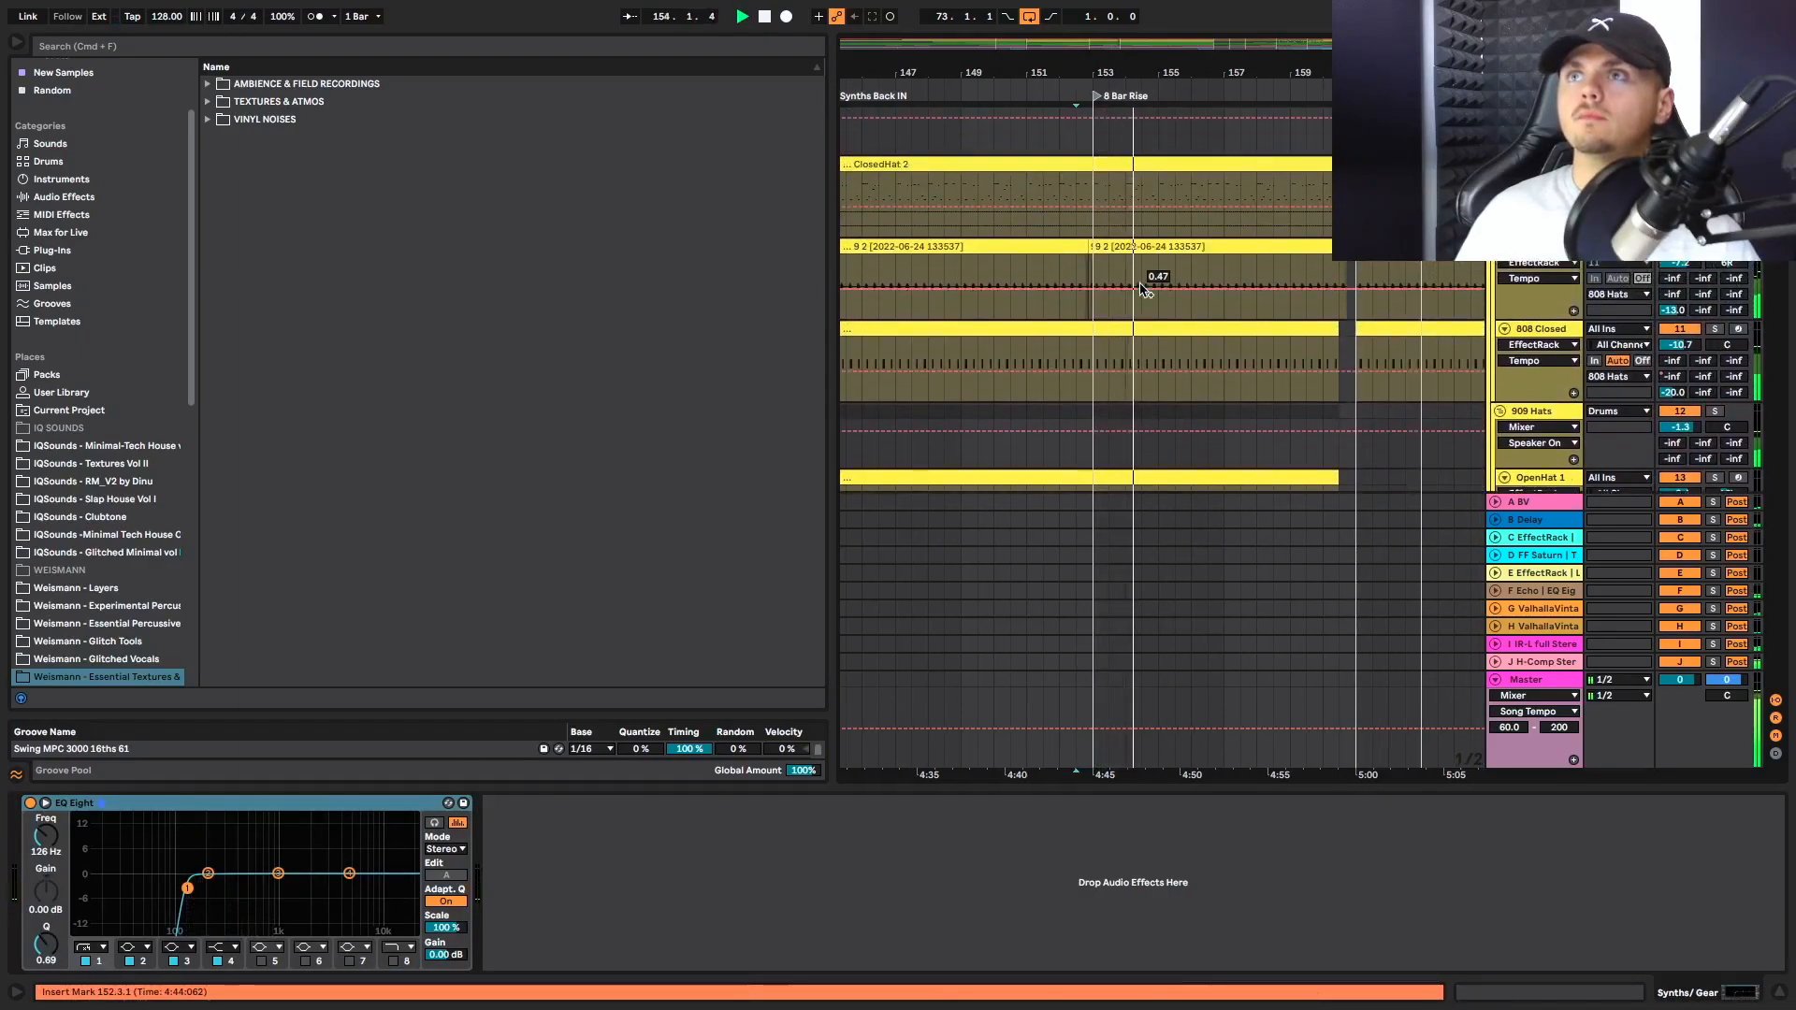
scroll(1141, 290, "up", 4)
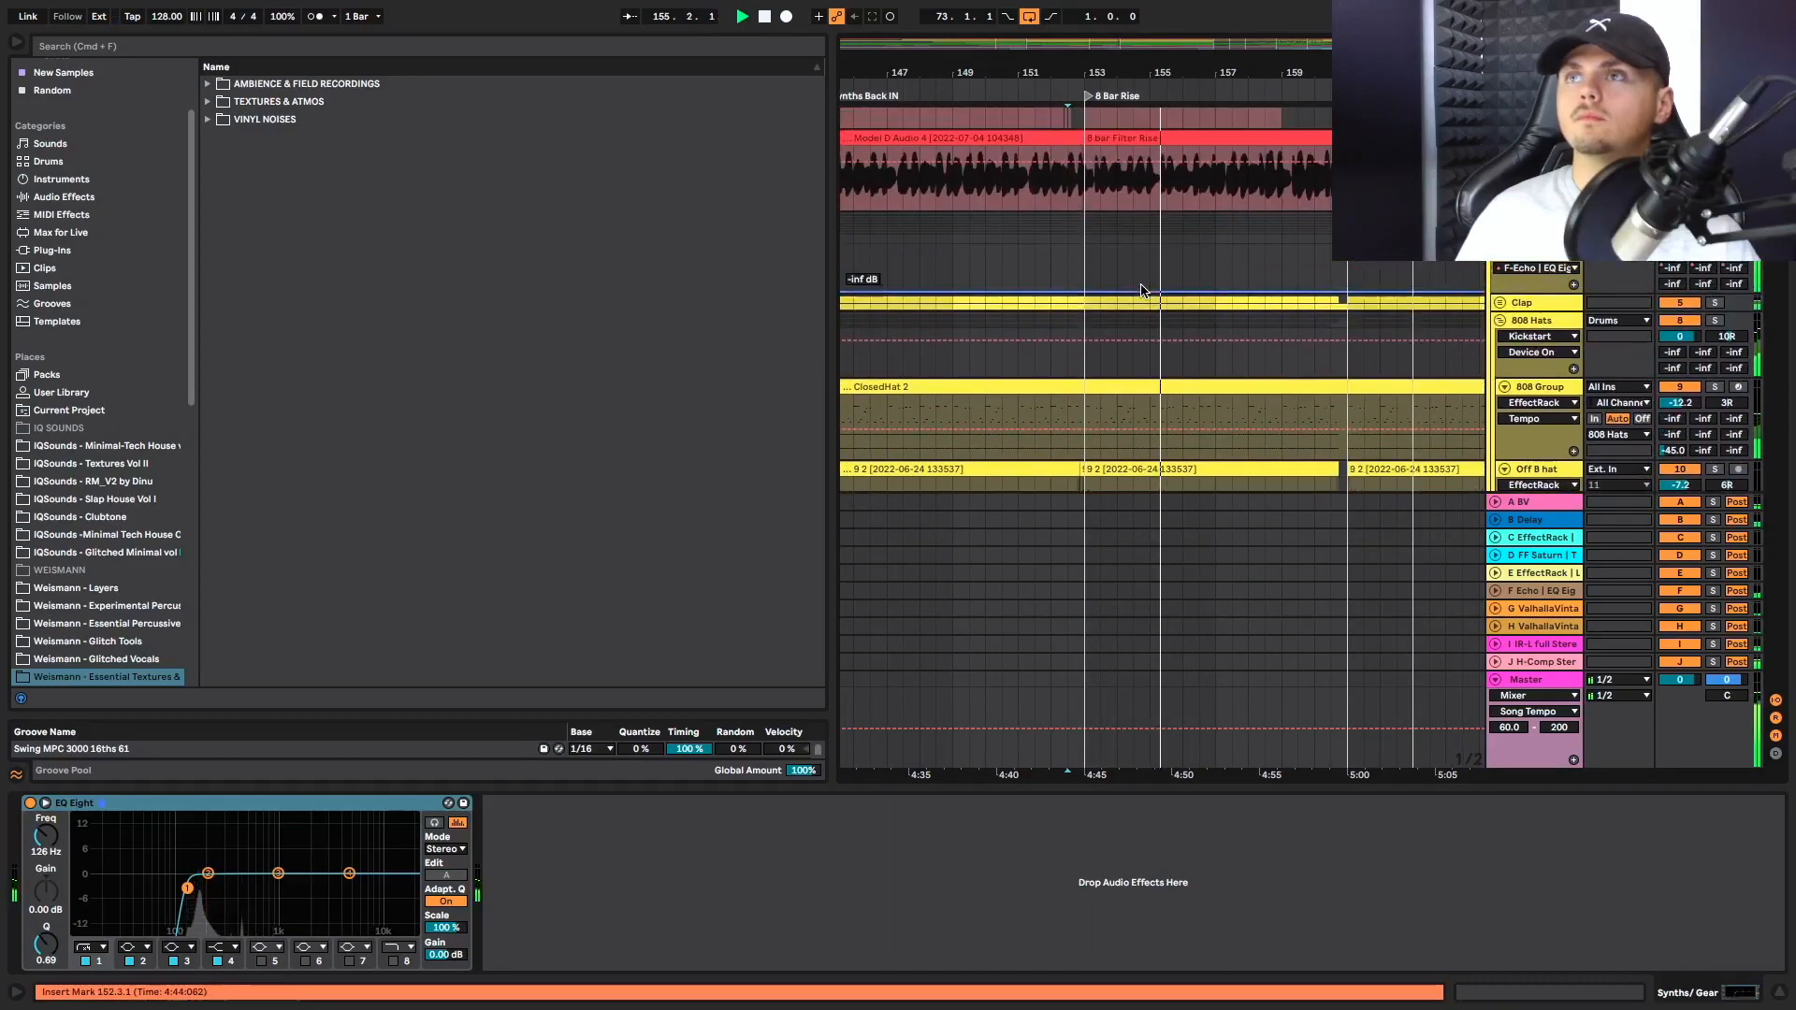
scroll(1145, 290, "up", 4)
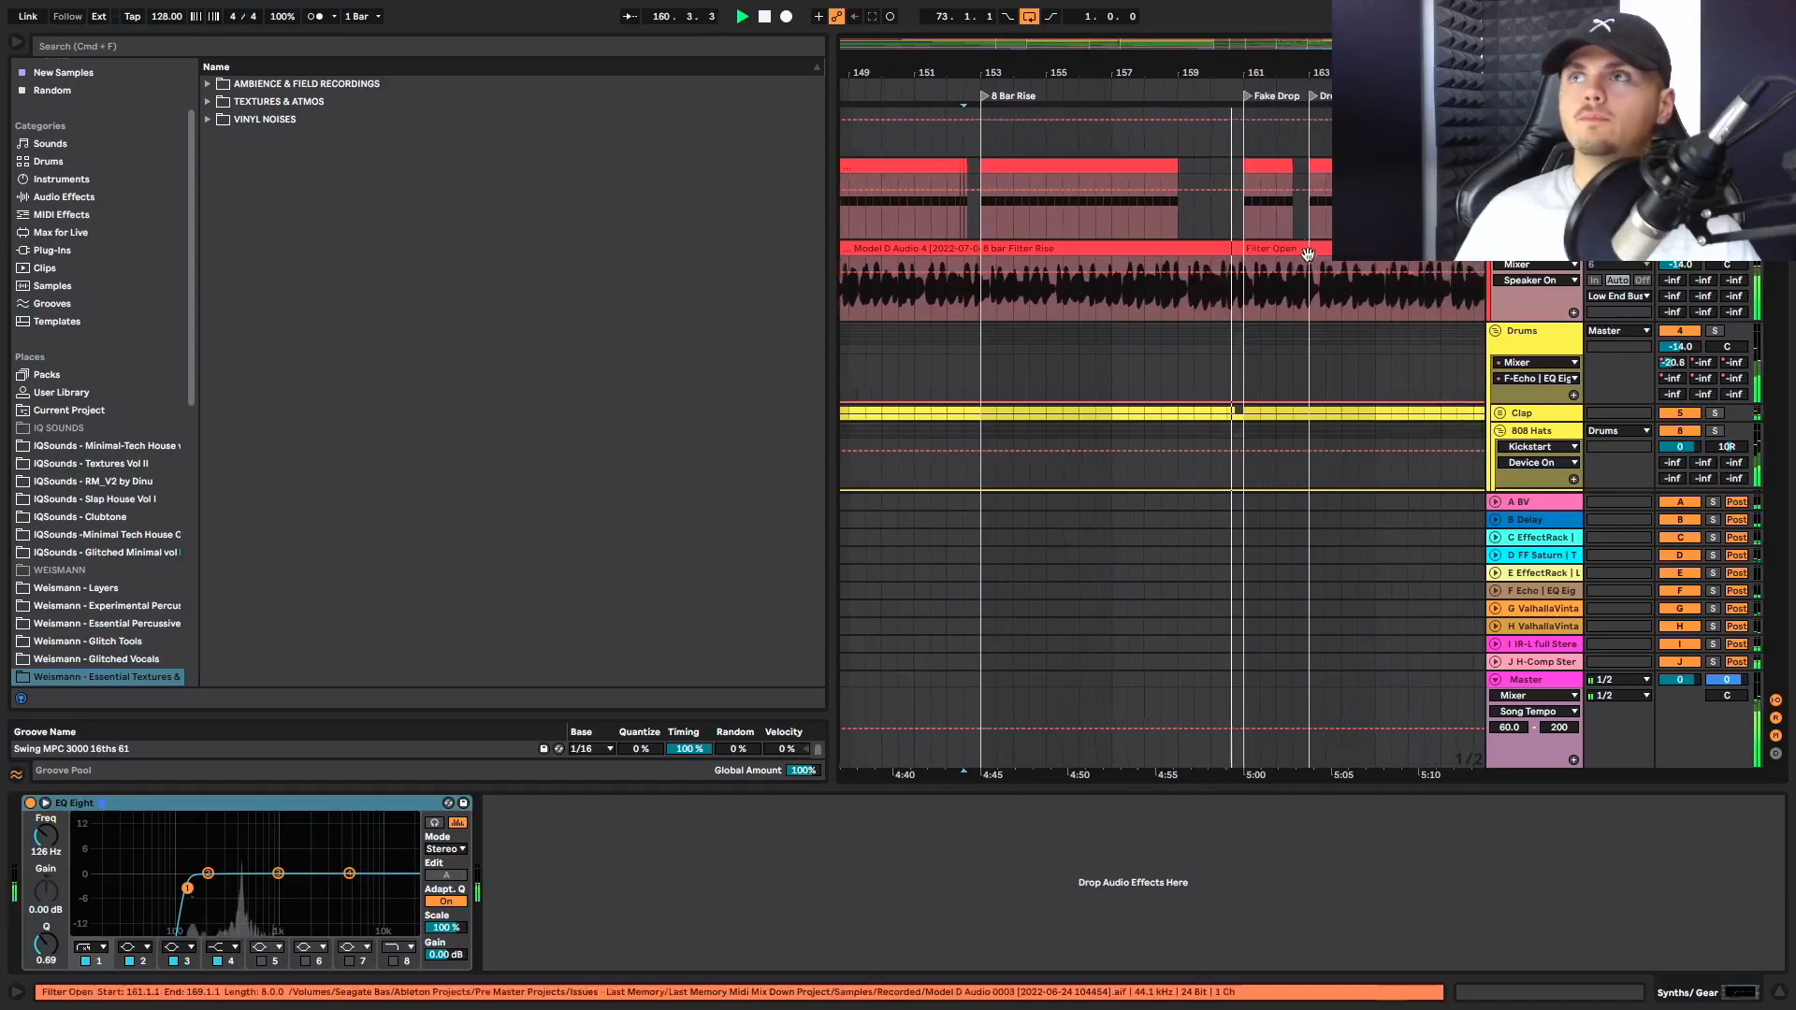
Replay the Kick track's gap before Fake Drop from bar 160.3, and play on from Fake Drop at bar 161
key("space")
left_click(1225, 234)
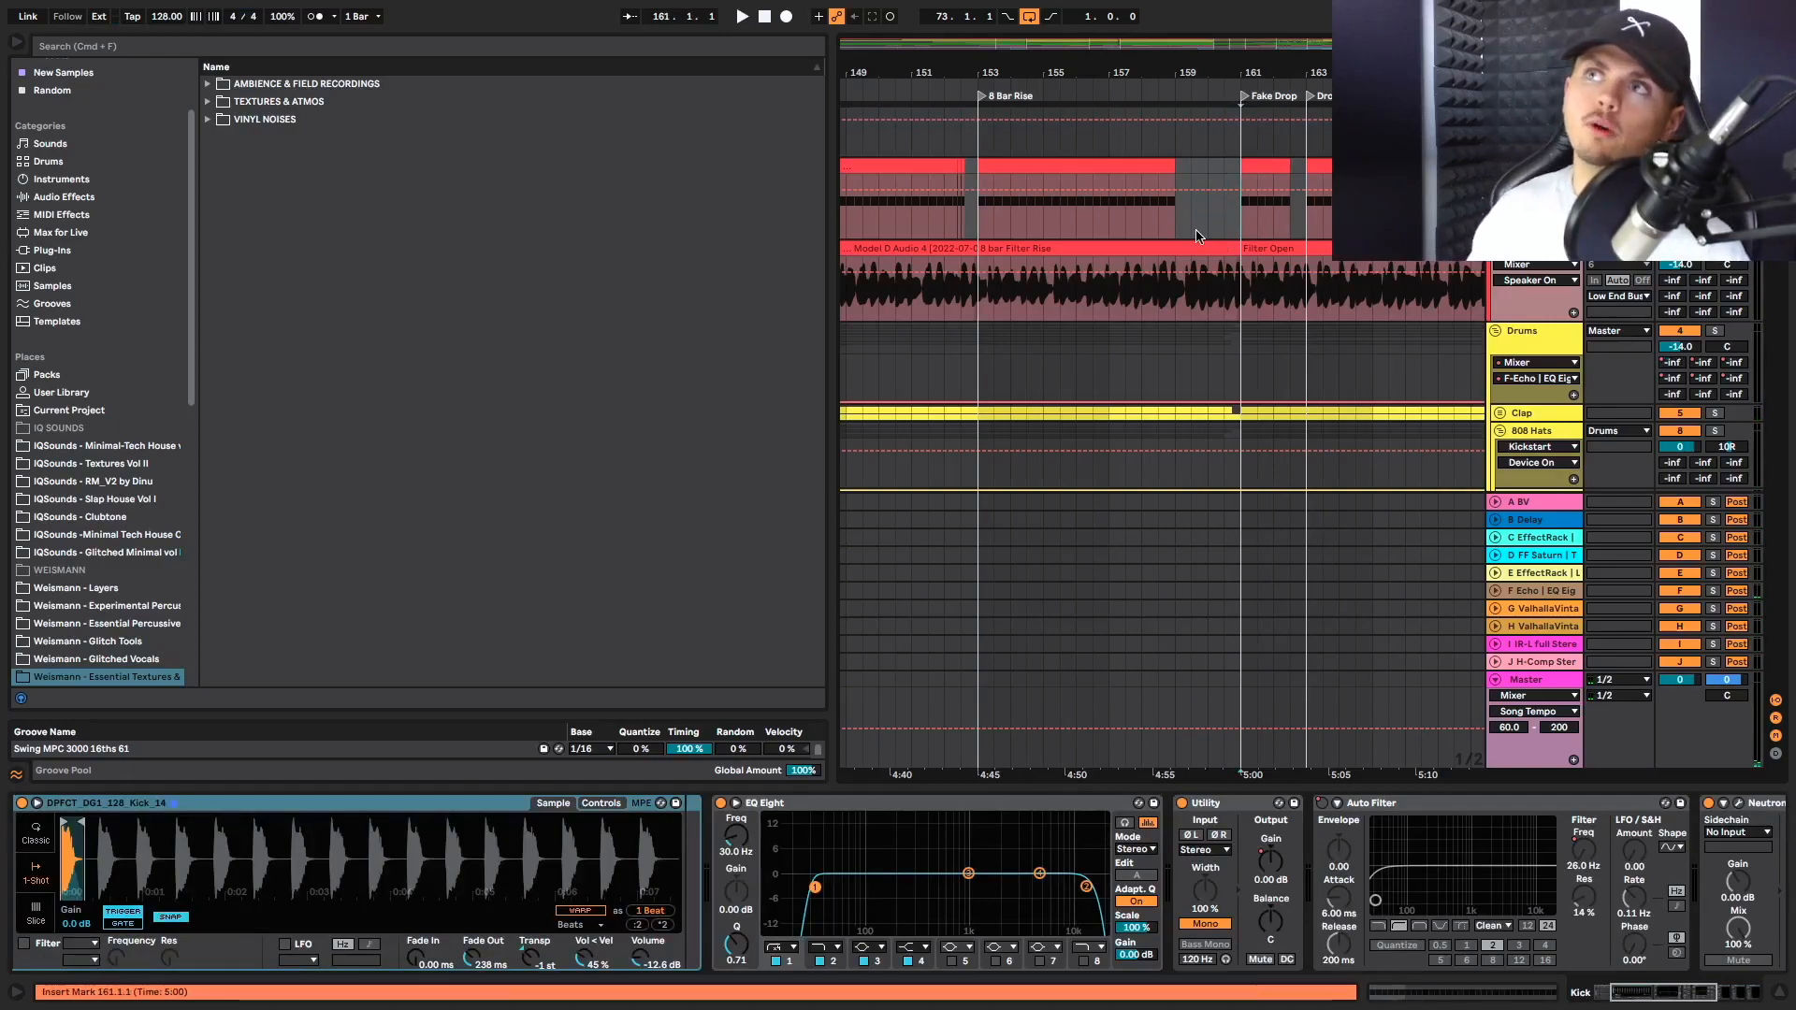
key("space")
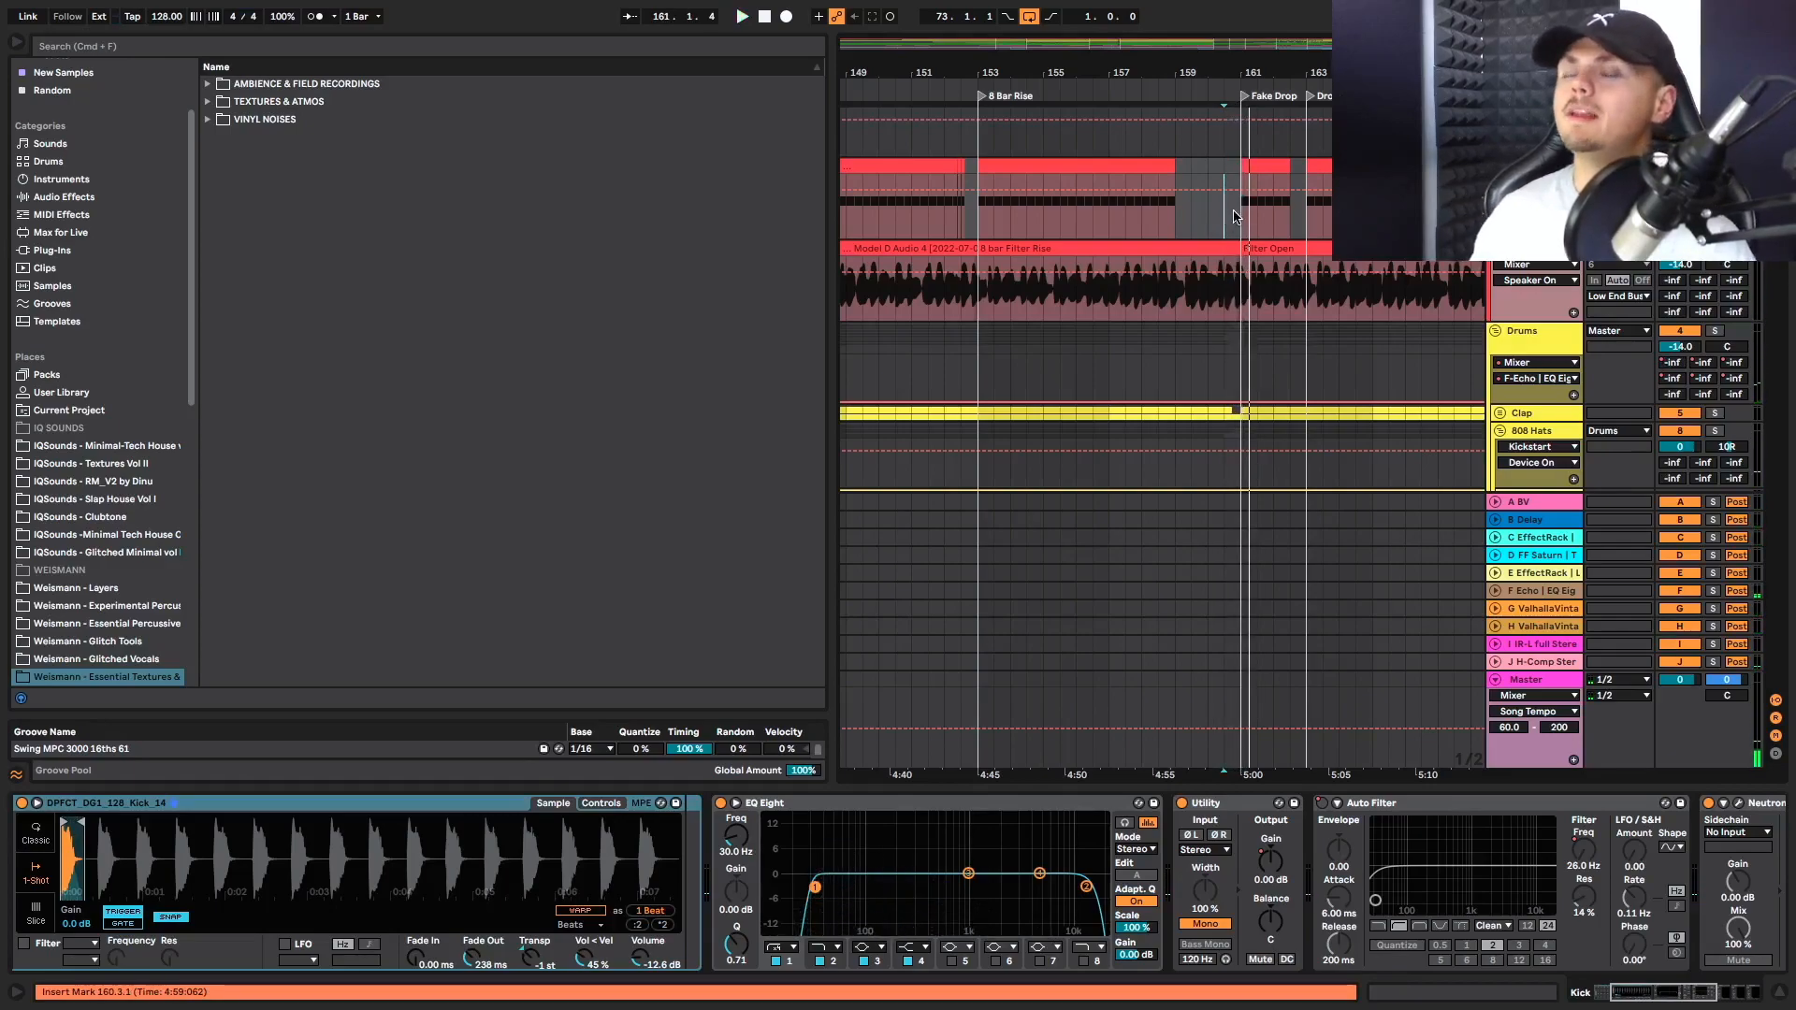
left_click(1235, 216)
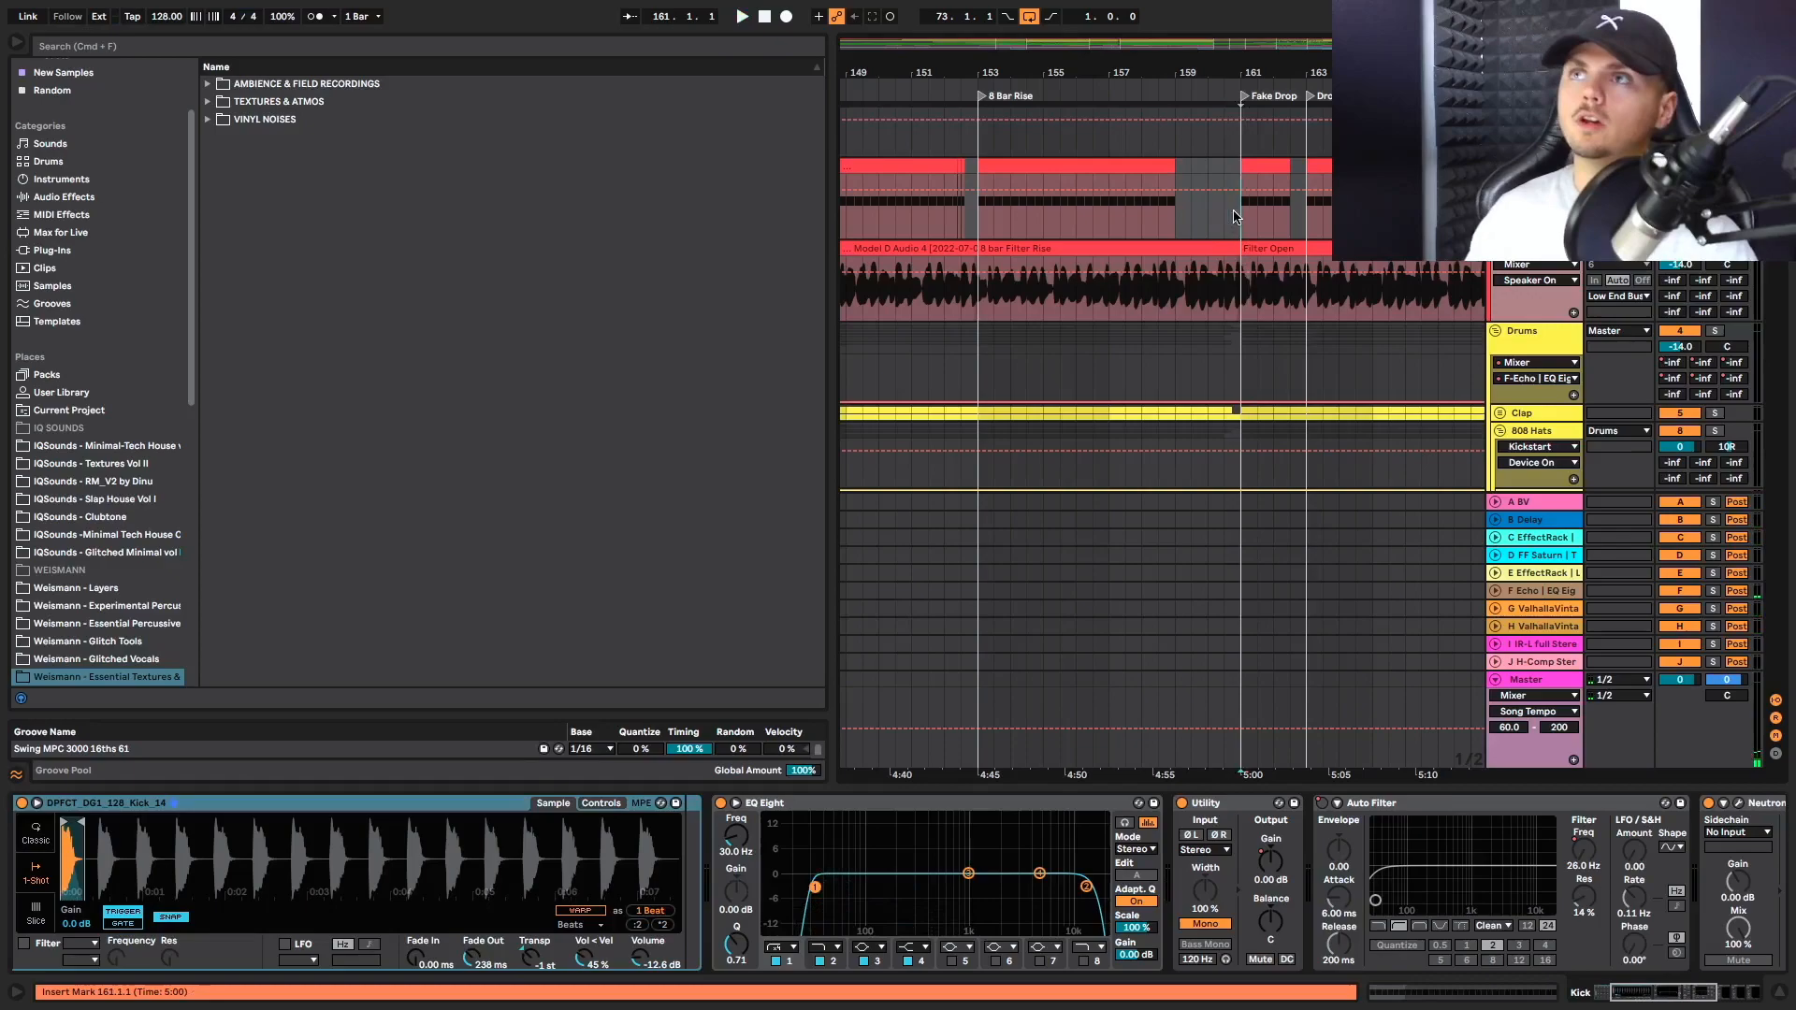
key("space")
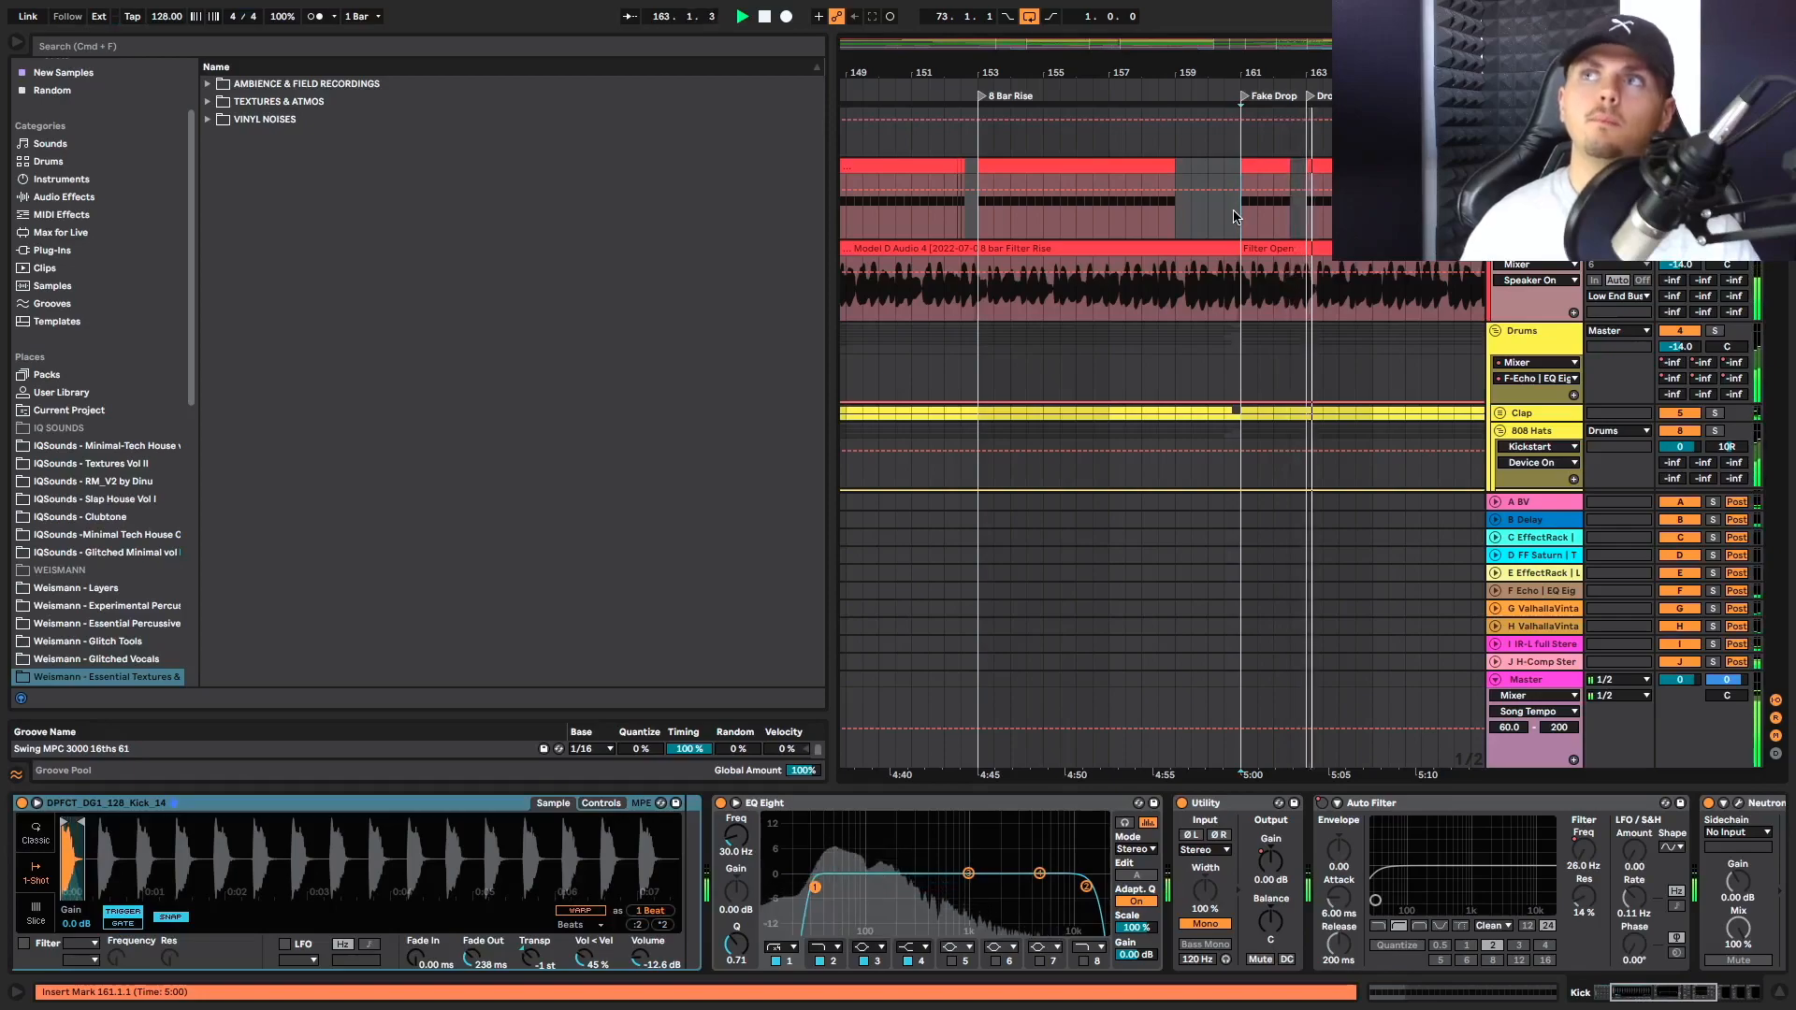
Replay the transition into Fake Drop from bar 160.3 on the Kick track, comparing the Kick and Bass clips
scroll(1235, 216, "down", 2)
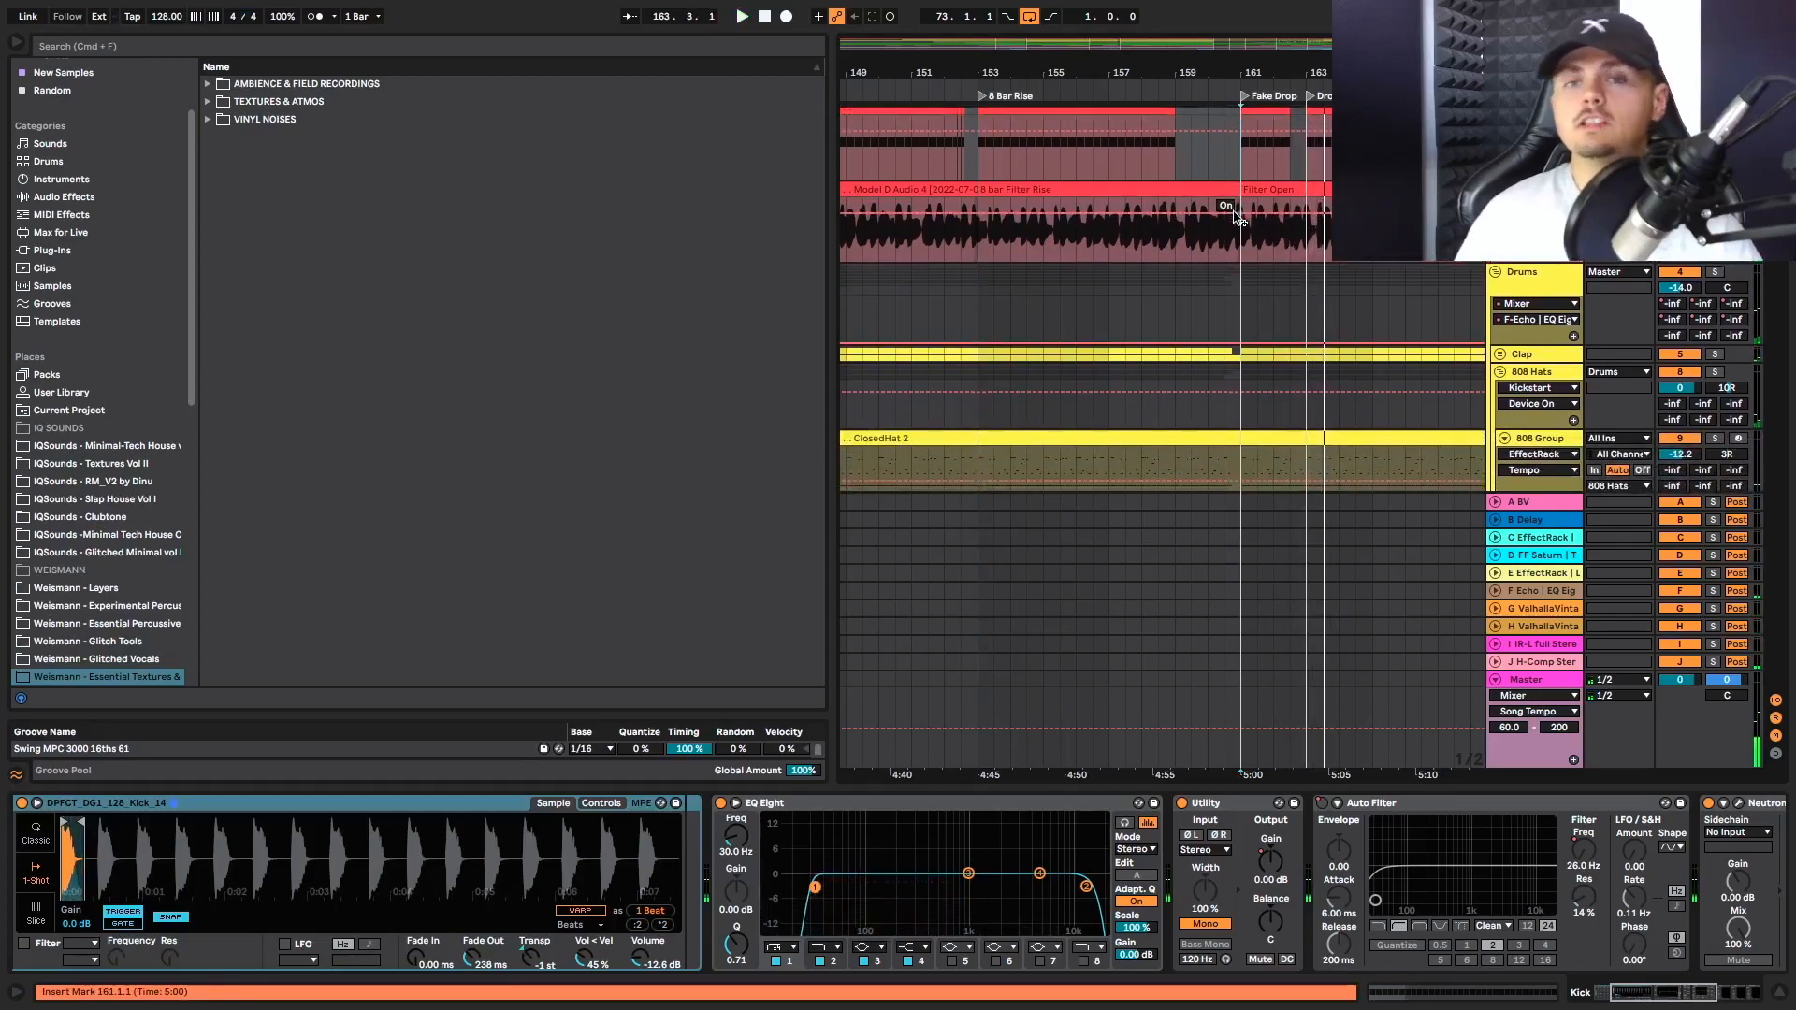
left_click(1224, 157)
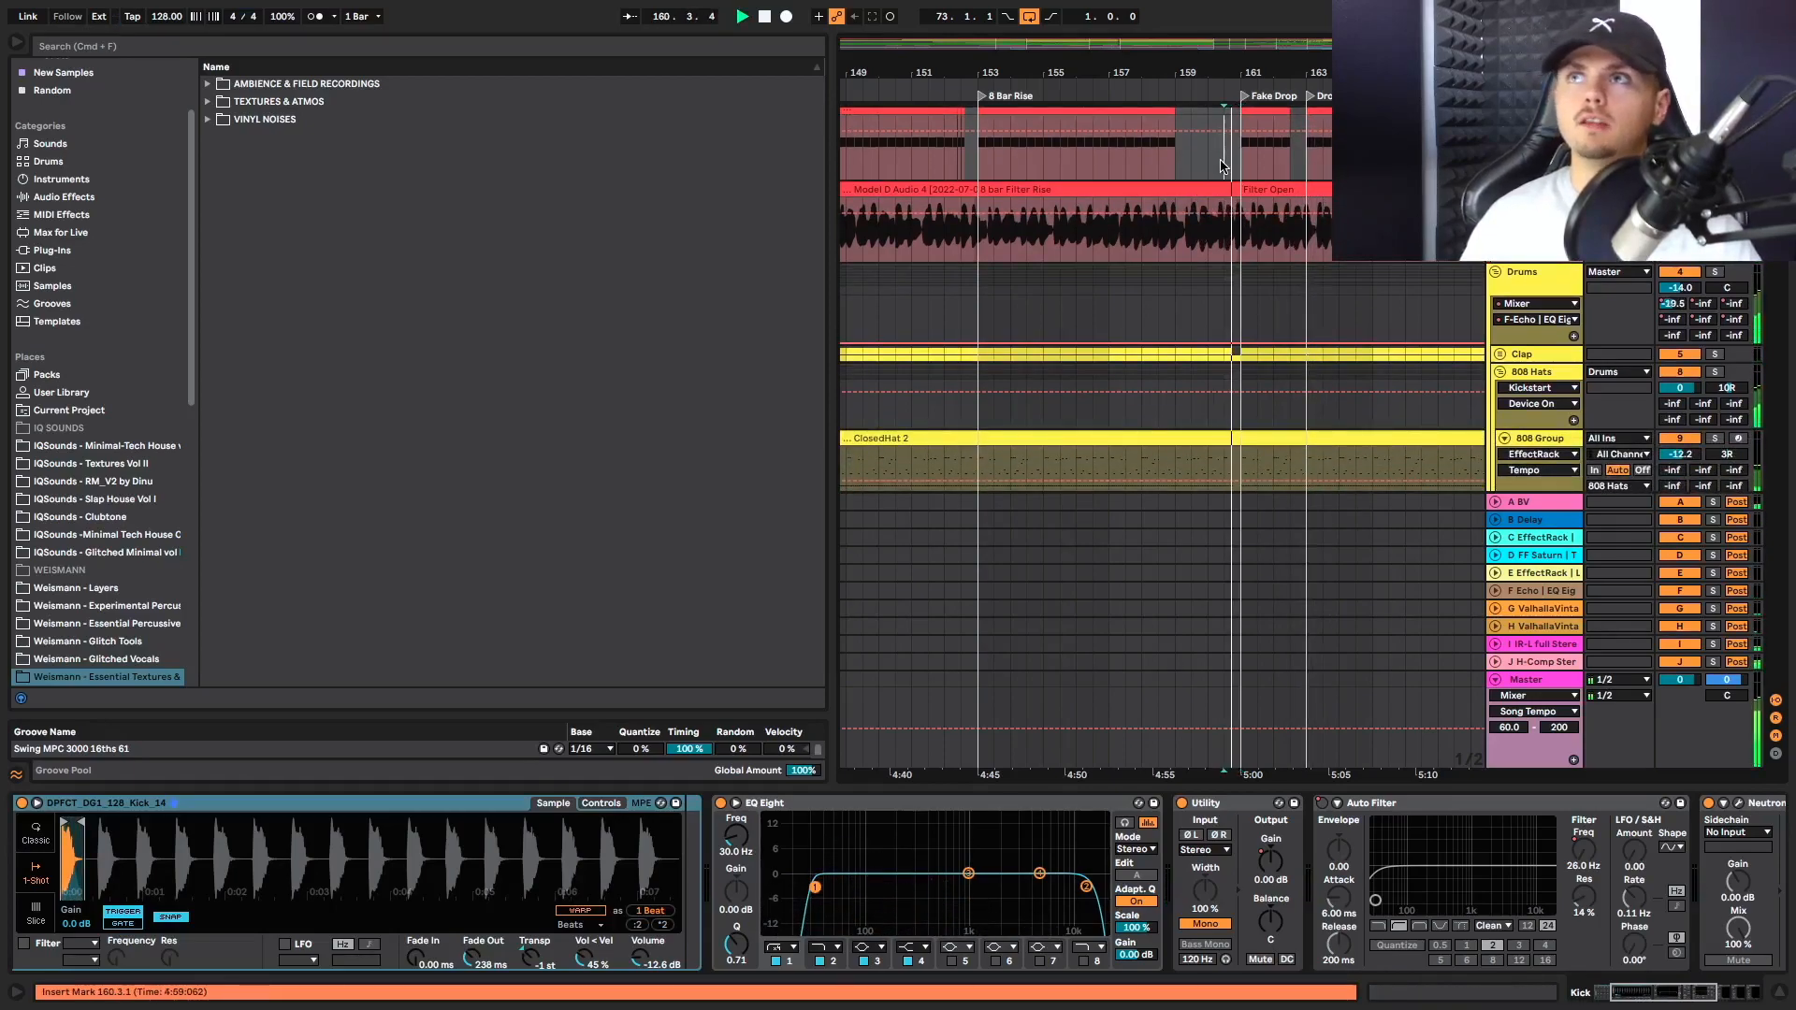
key("space")
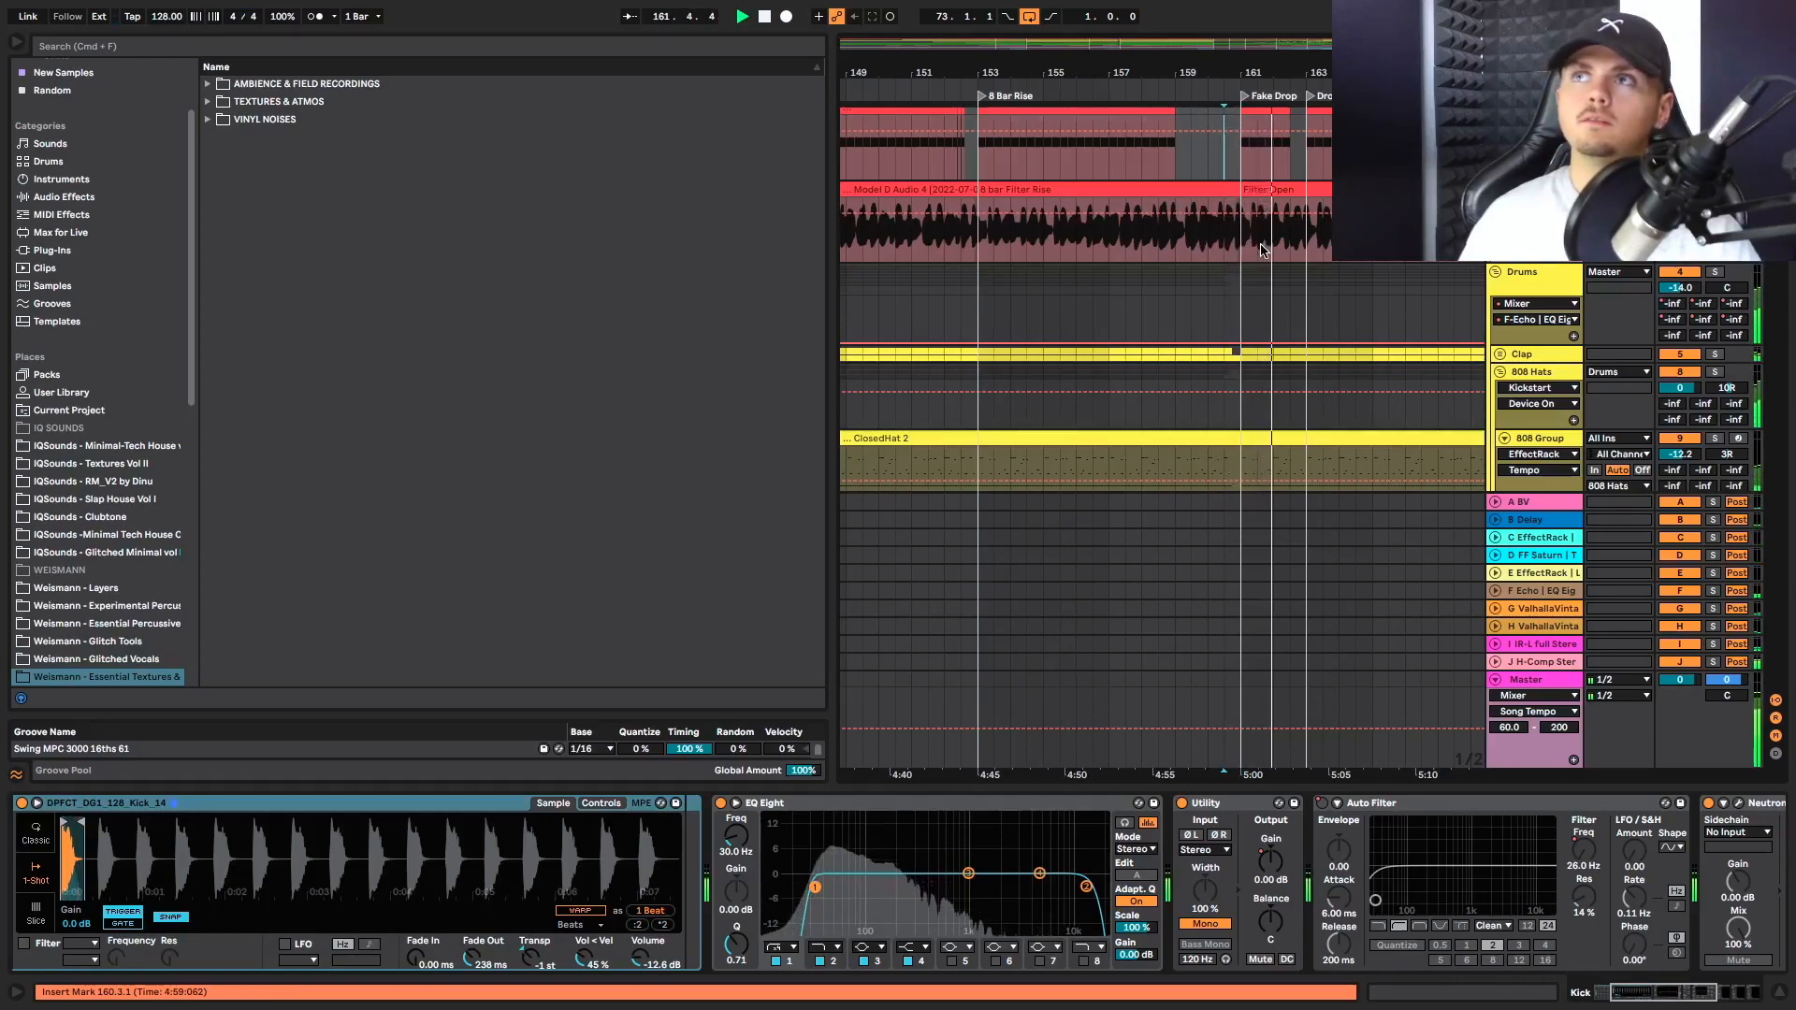
key("space")
Play the arrangement from bar 161 on the Drums track, covering Fake Drop and the start of the Drop
scroll(1289, 273, "down", 2)
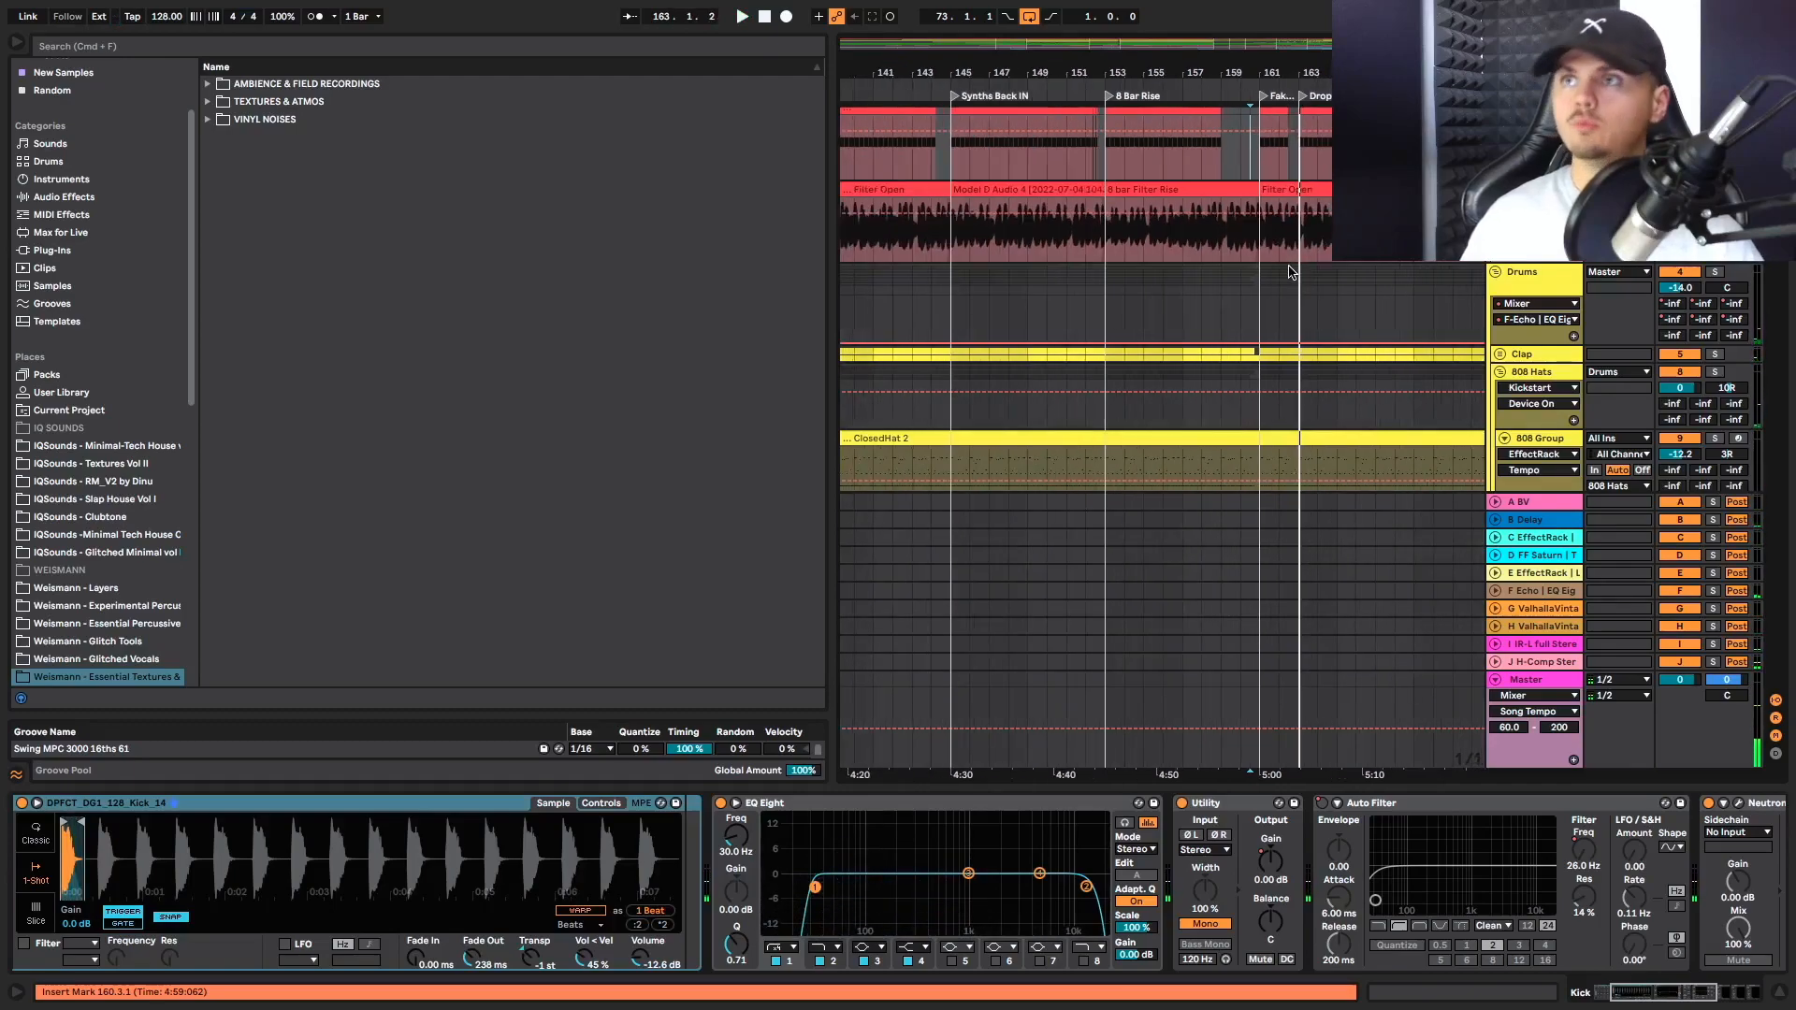
left_click(1242, 316)
key("space")
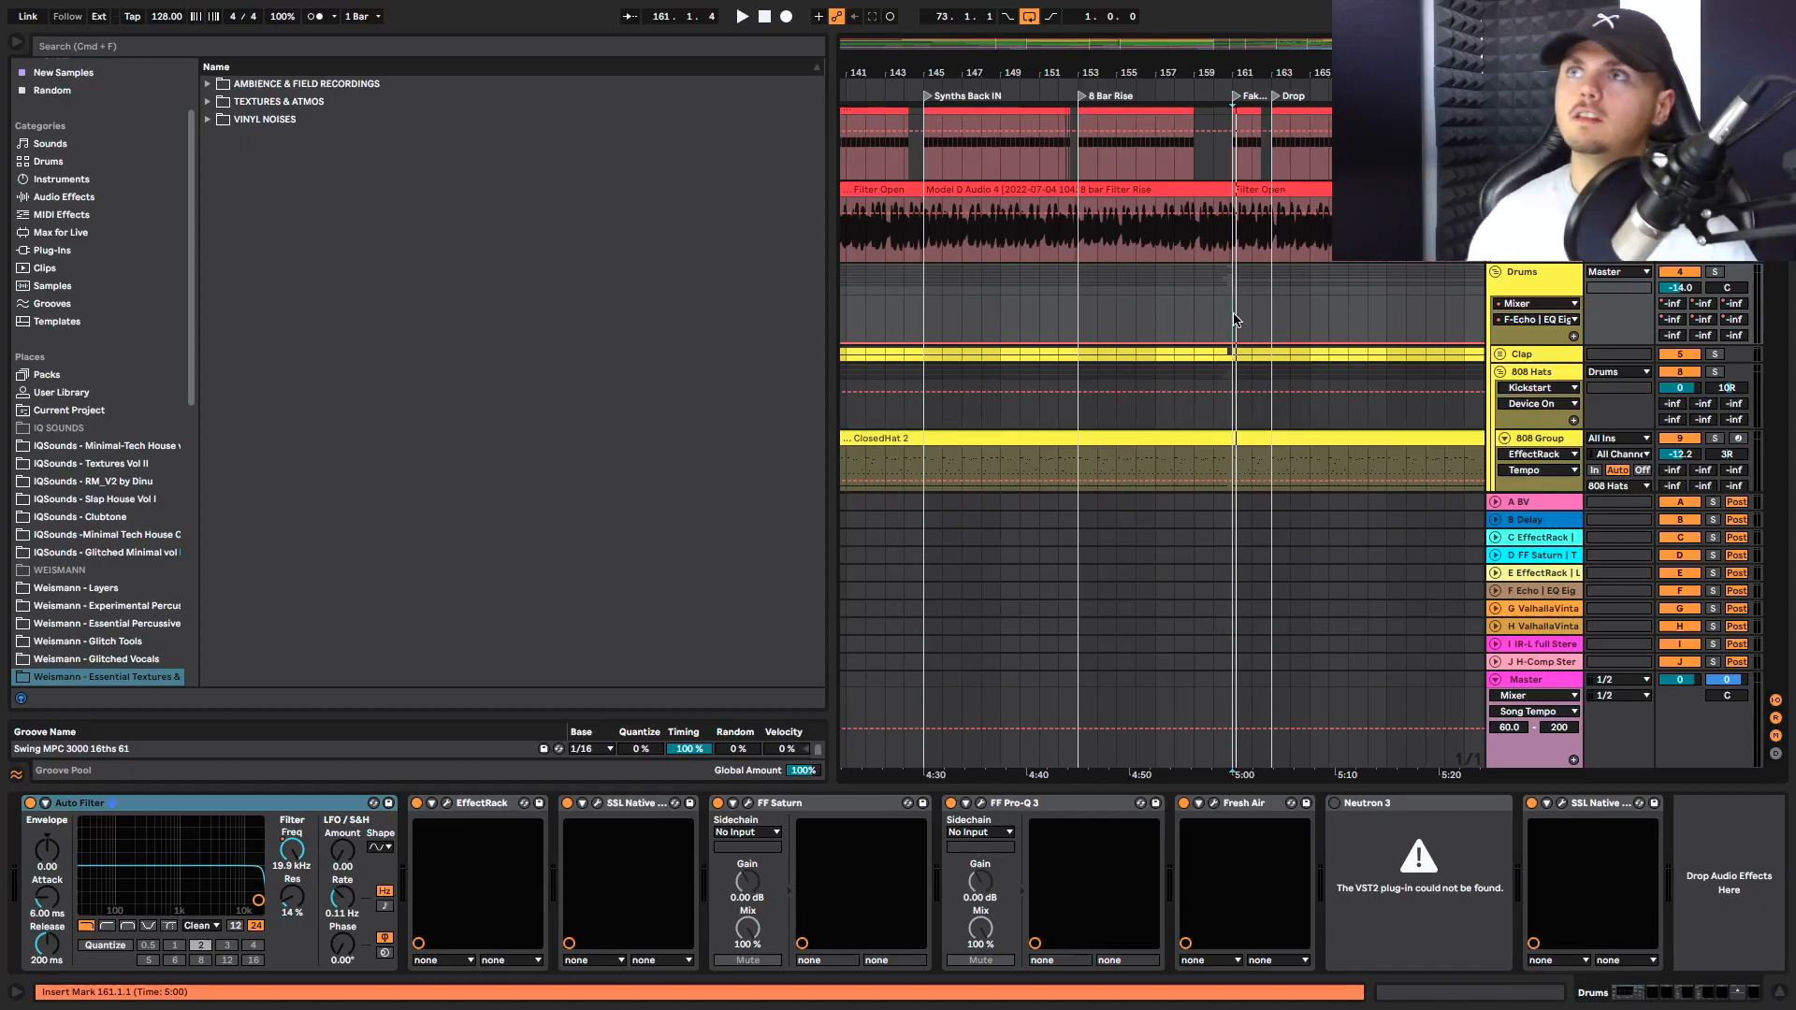
key("space")
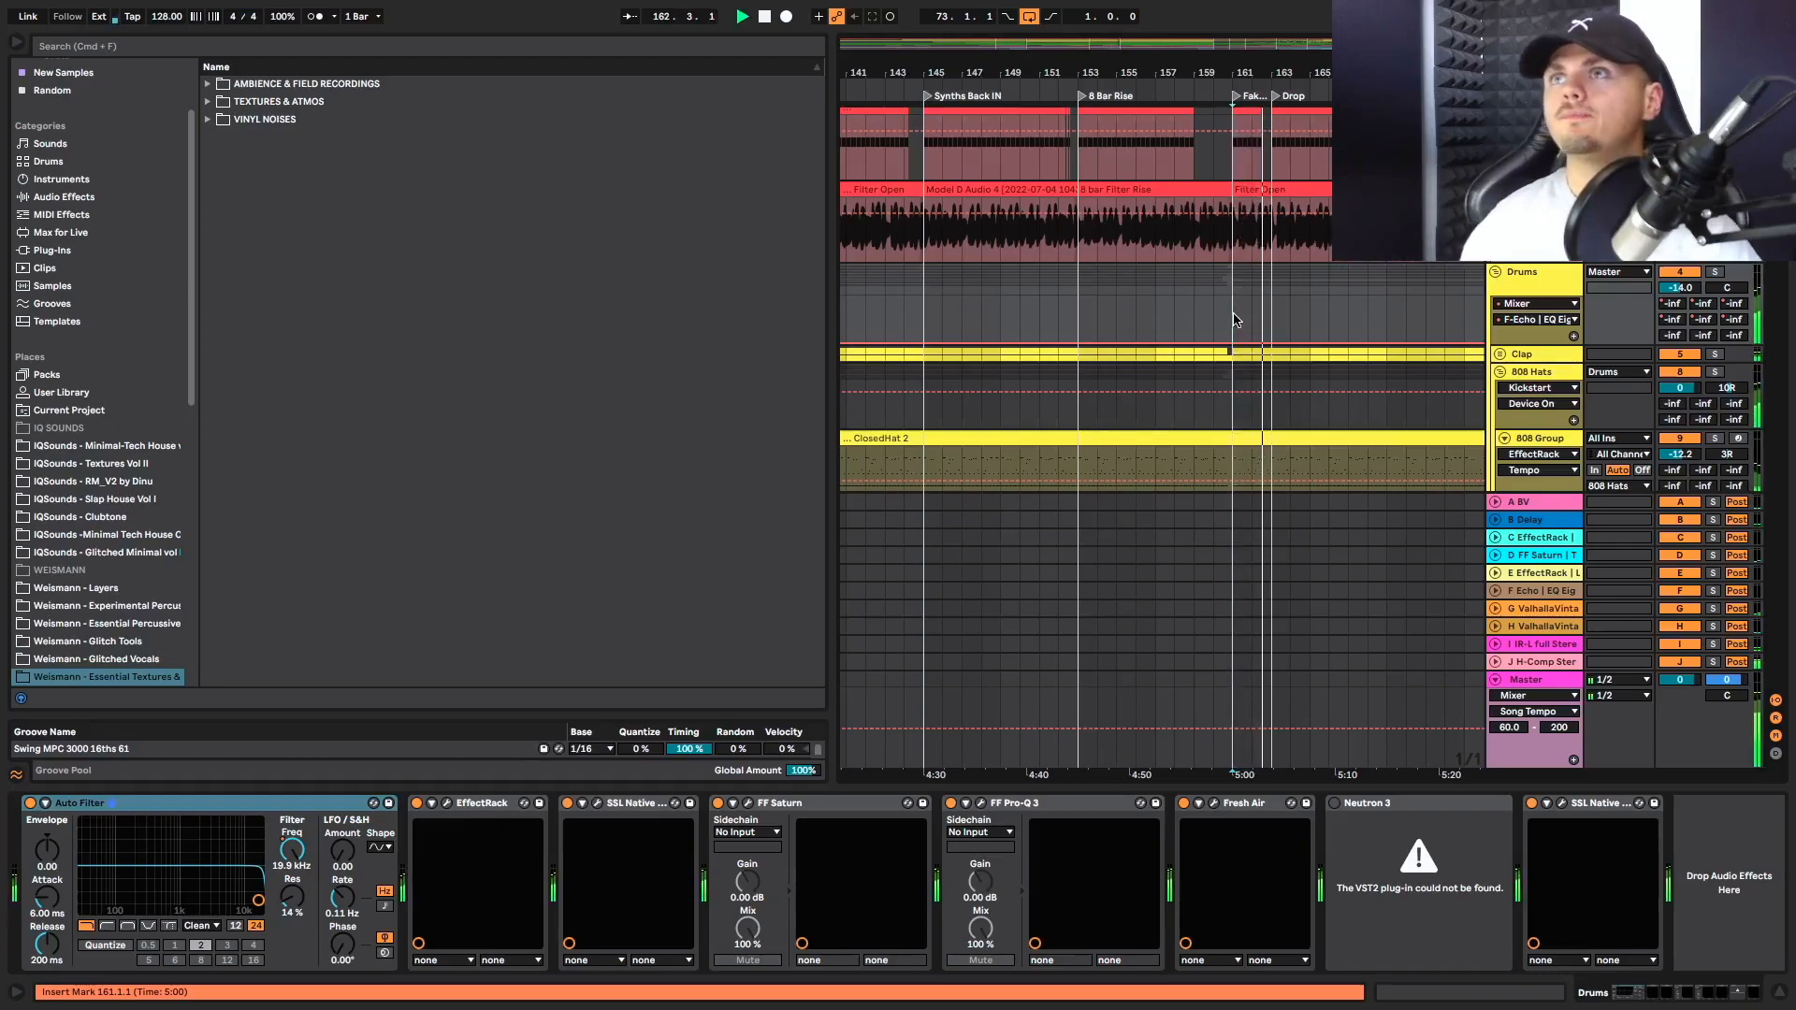
Review the 808 hats, Hat Loop, top loop and percussion clips from Fake Drop towards Break 3 during playback
scroll(1202, 323, "down", 3)
scroll(1202, 323, "down", 5)
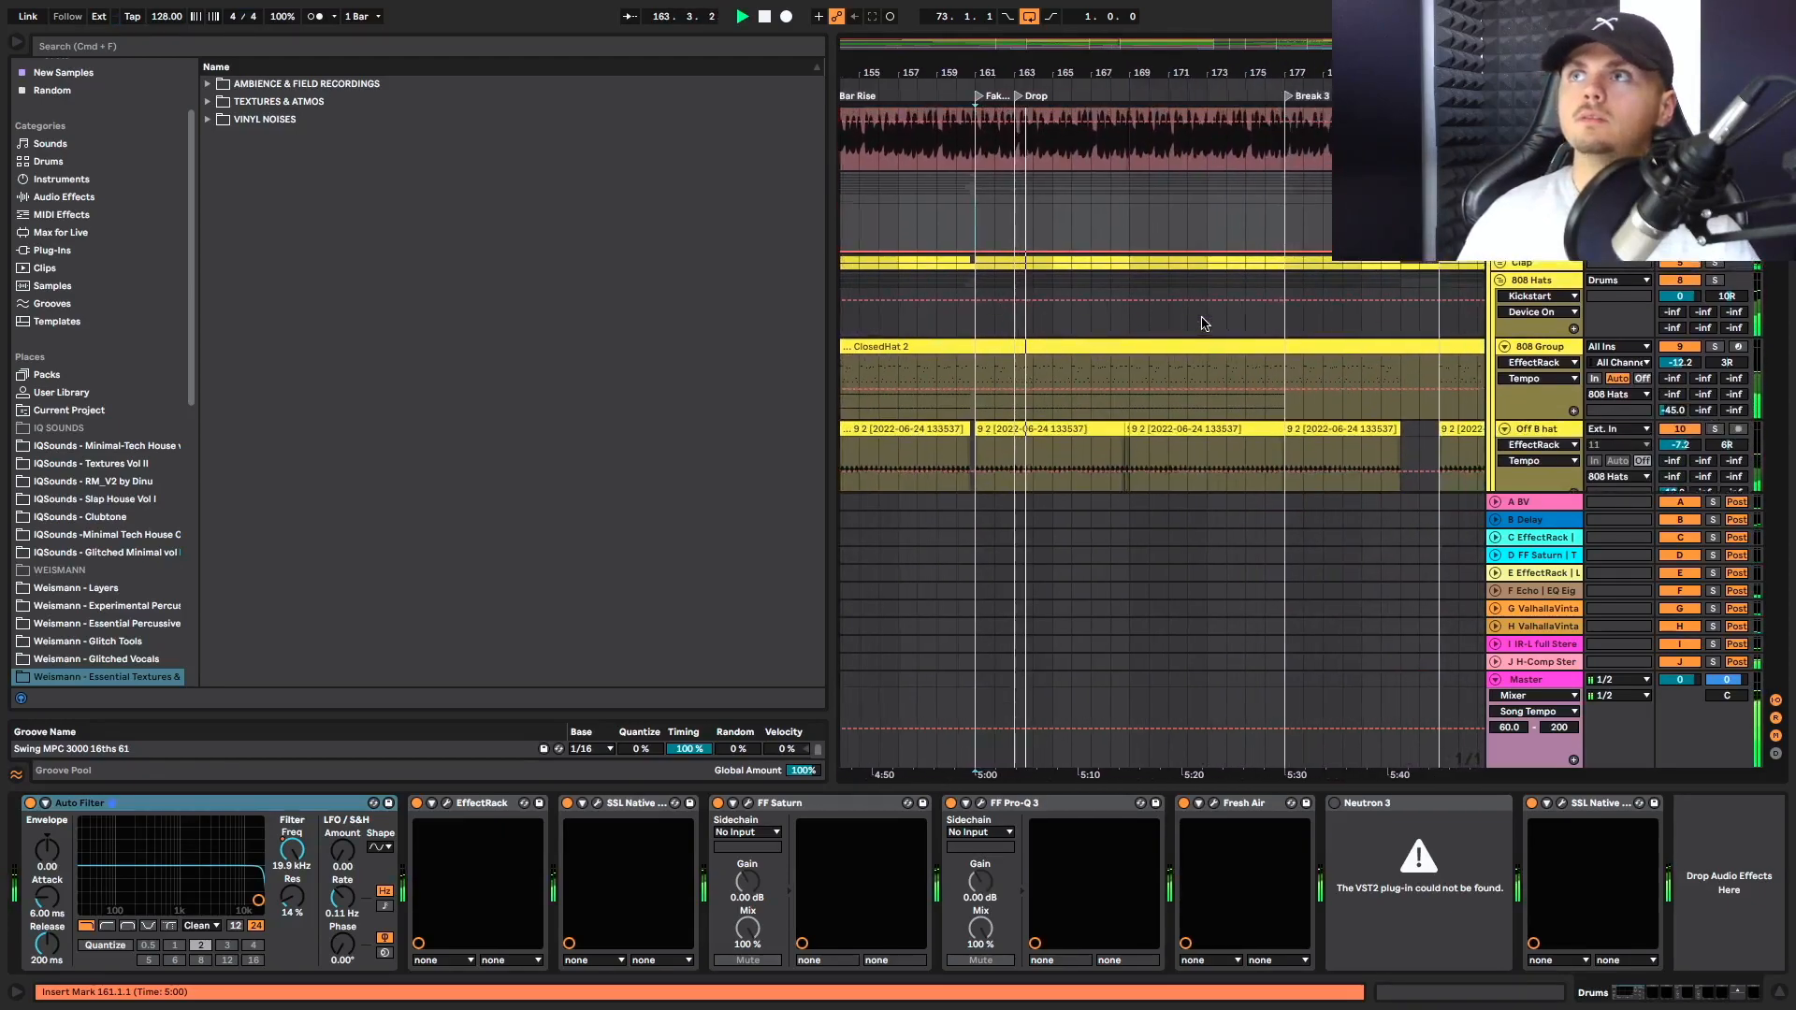
scroll(1105, 310, "down", 8)
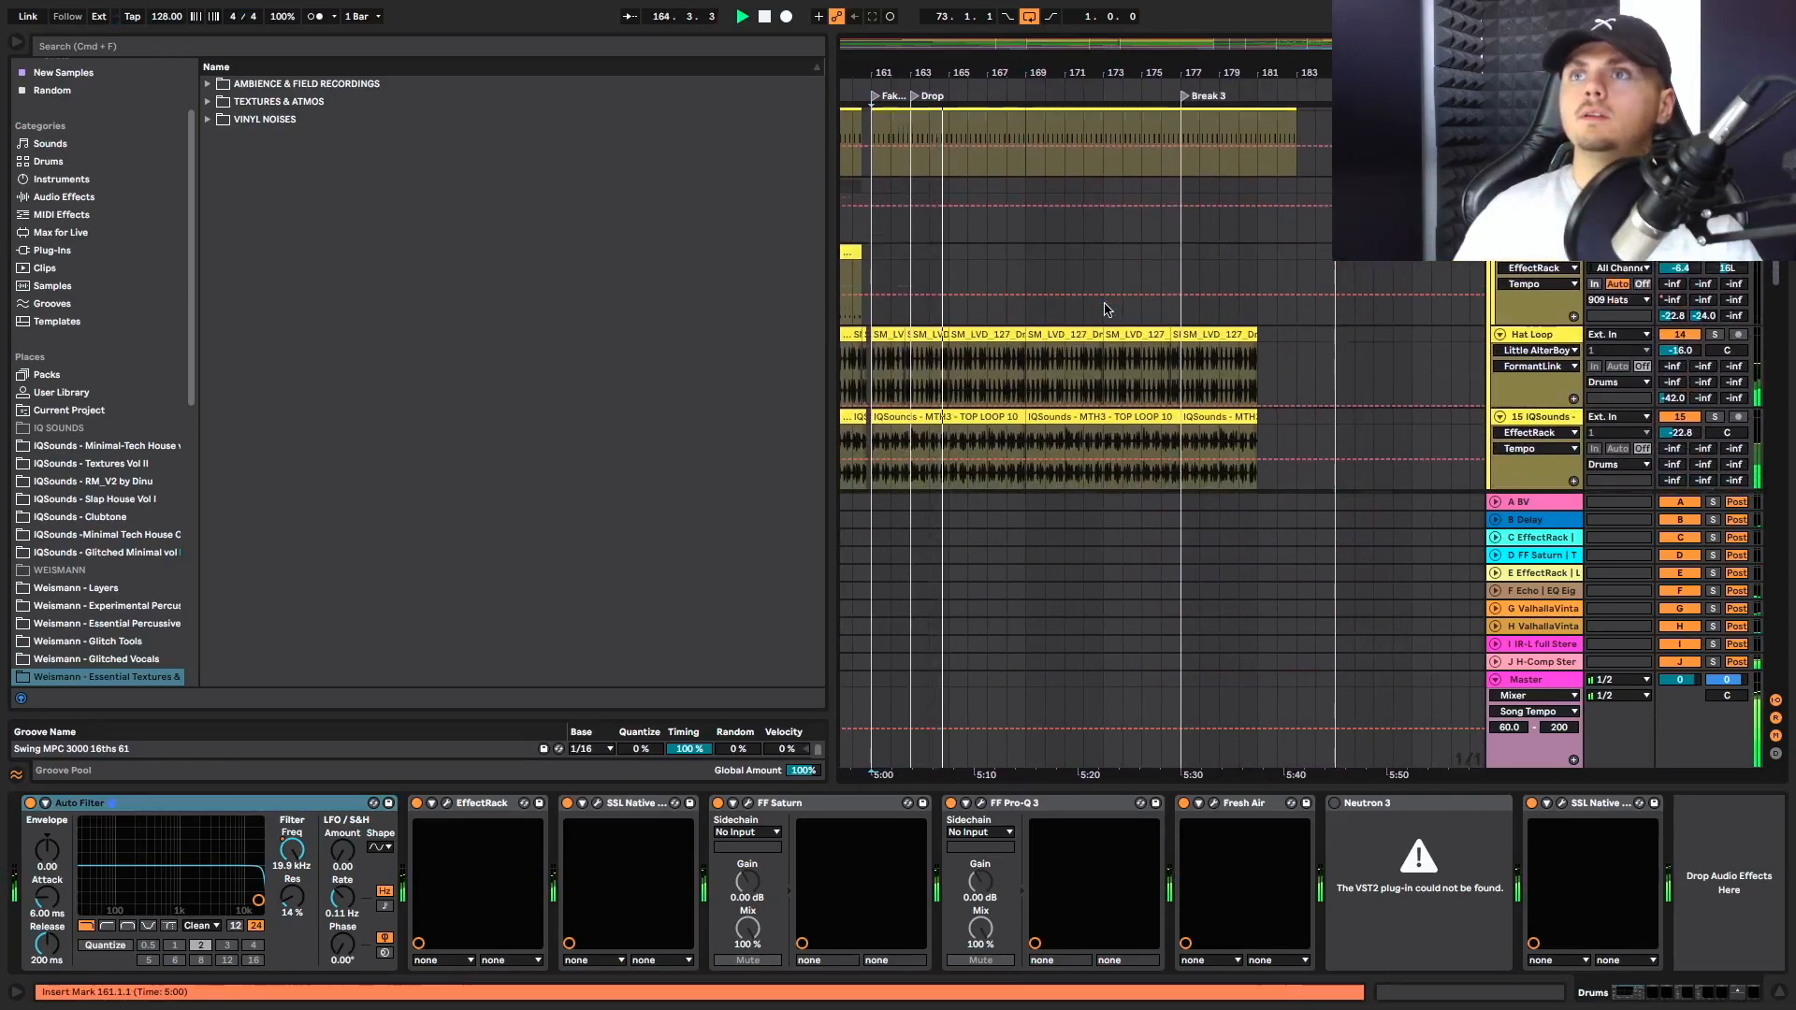
scroll(1105, 309, "down", 5)
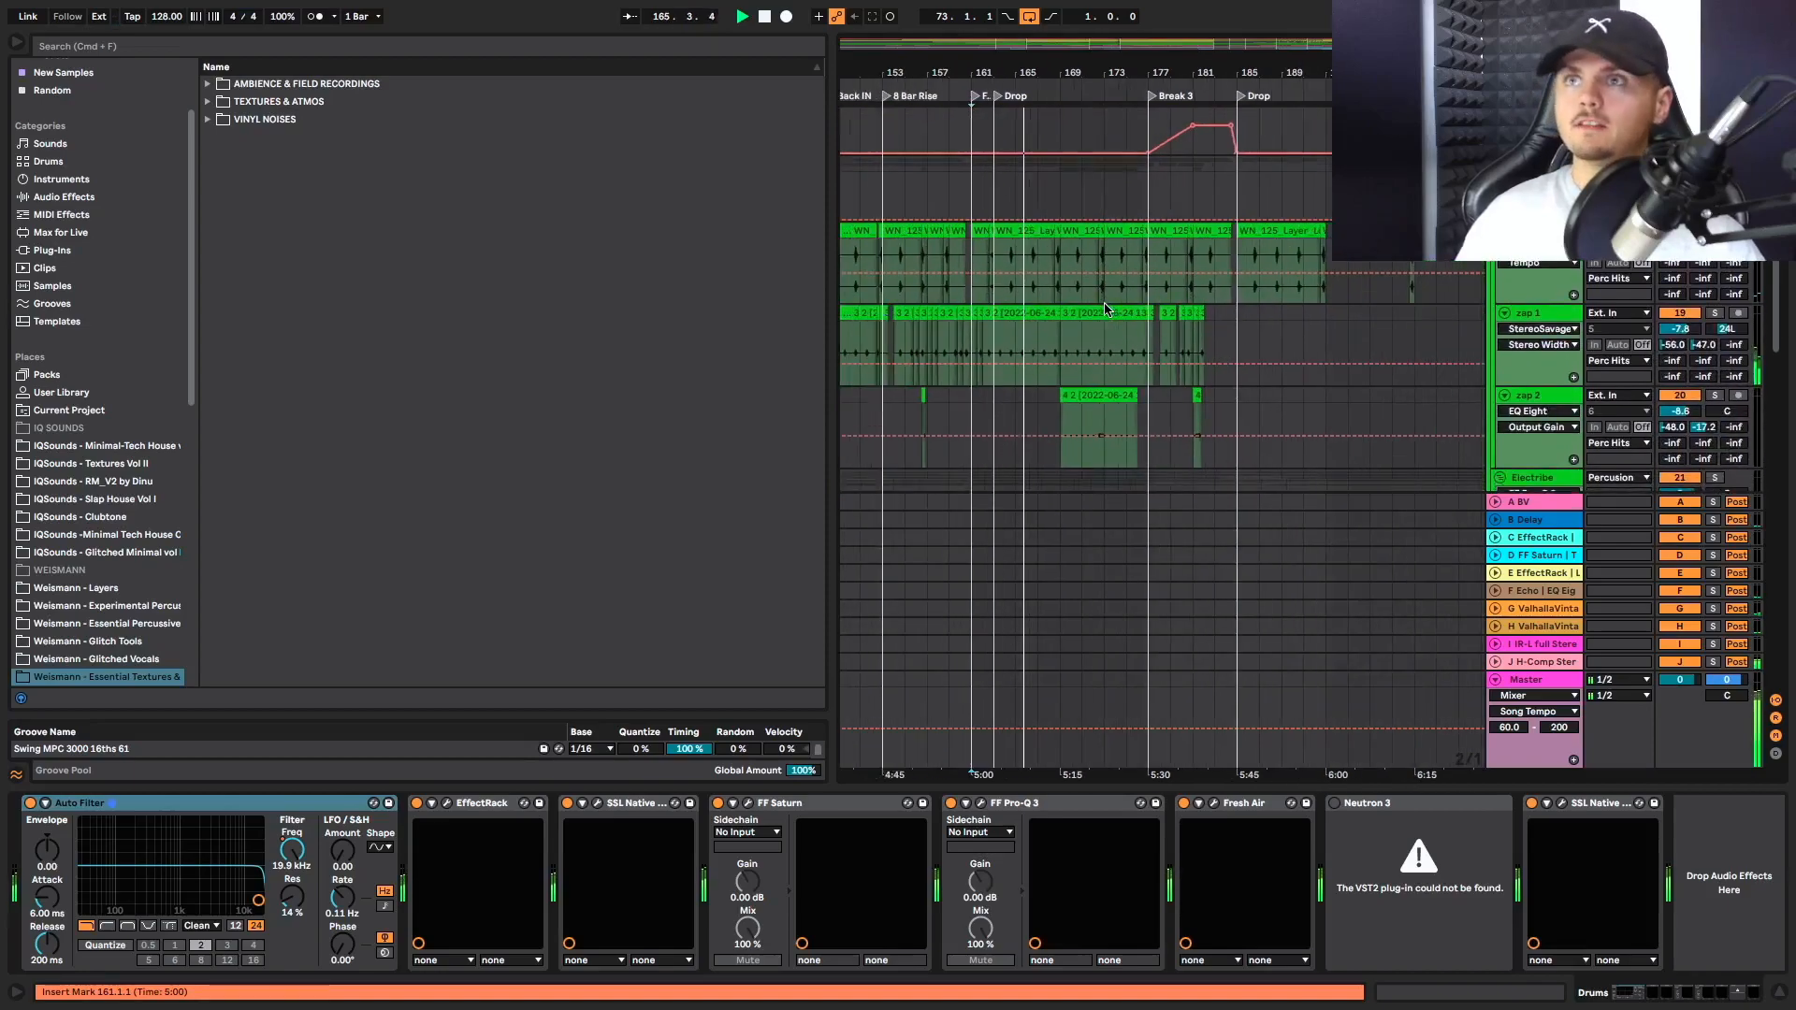
scroll(1105, 309, "up", 1)
scroll(1060, 211, "up", 3)
scroll(1090, 236, "up", 3)
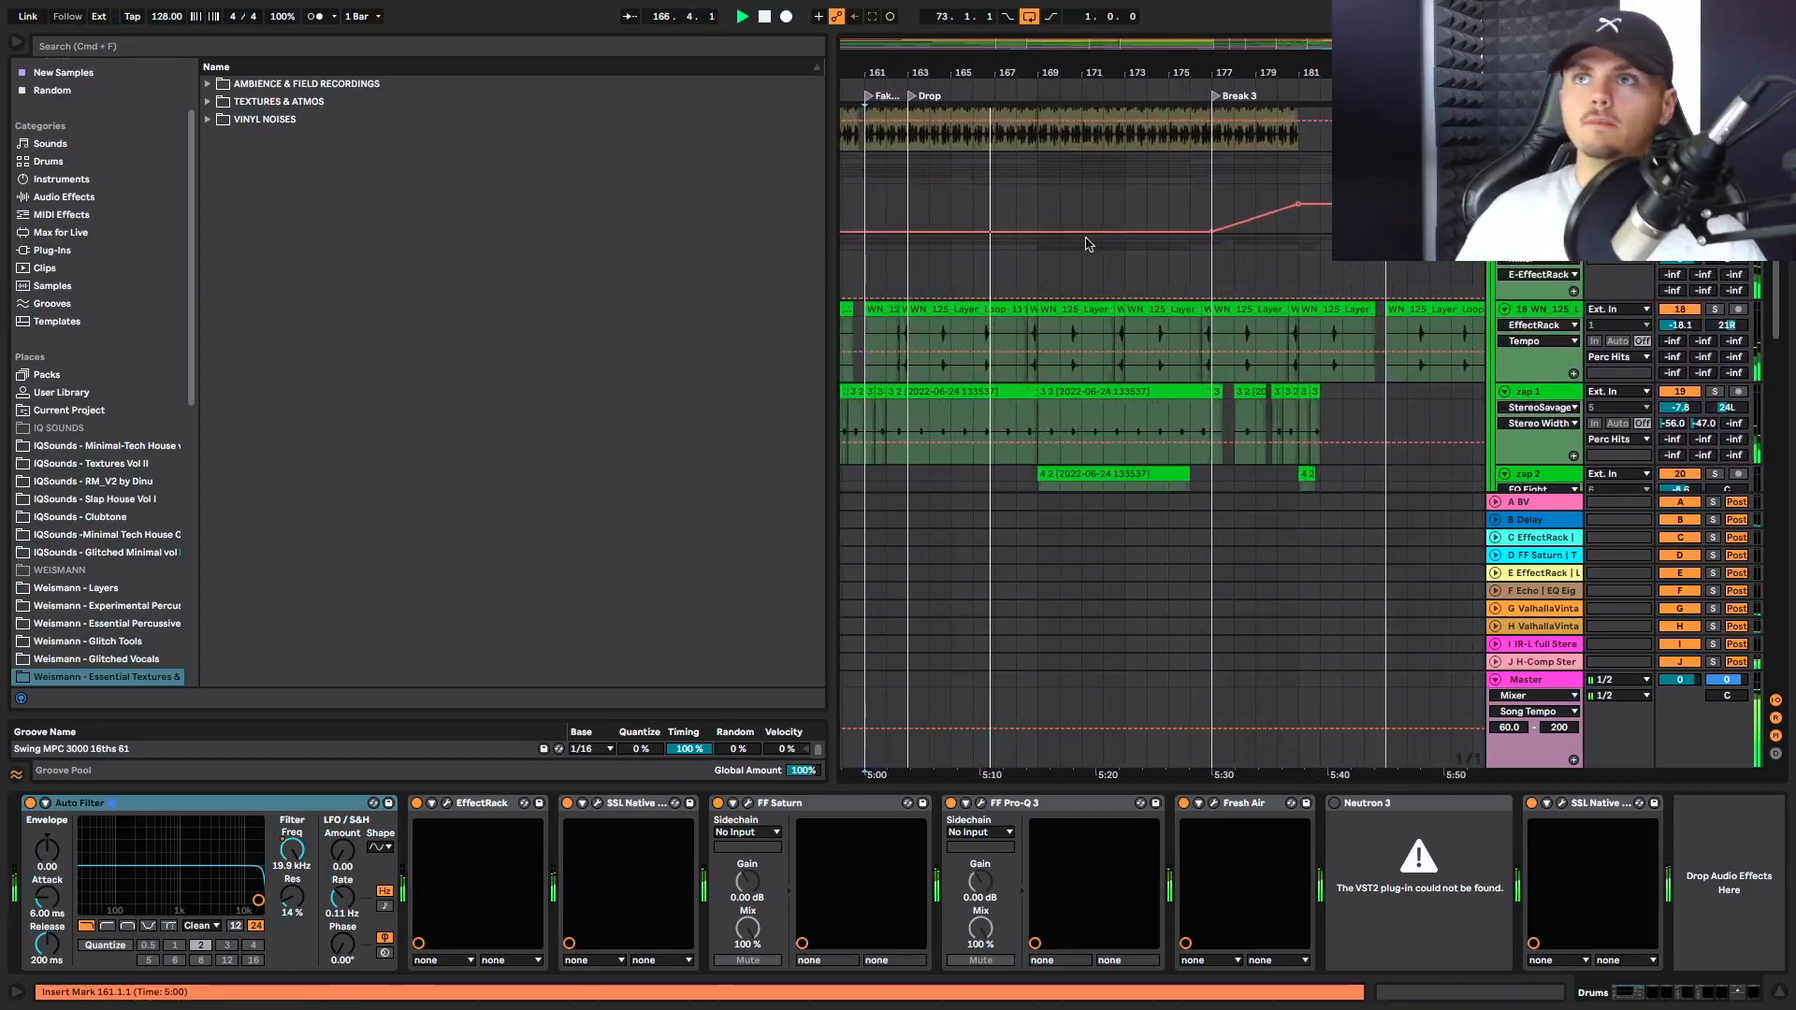
Play from bar 169 and from bar 178 on the Perc Hits track to hear the percussion around Break 3
scroll(1081, 237, "down", 2)
left_click(1027, 233)
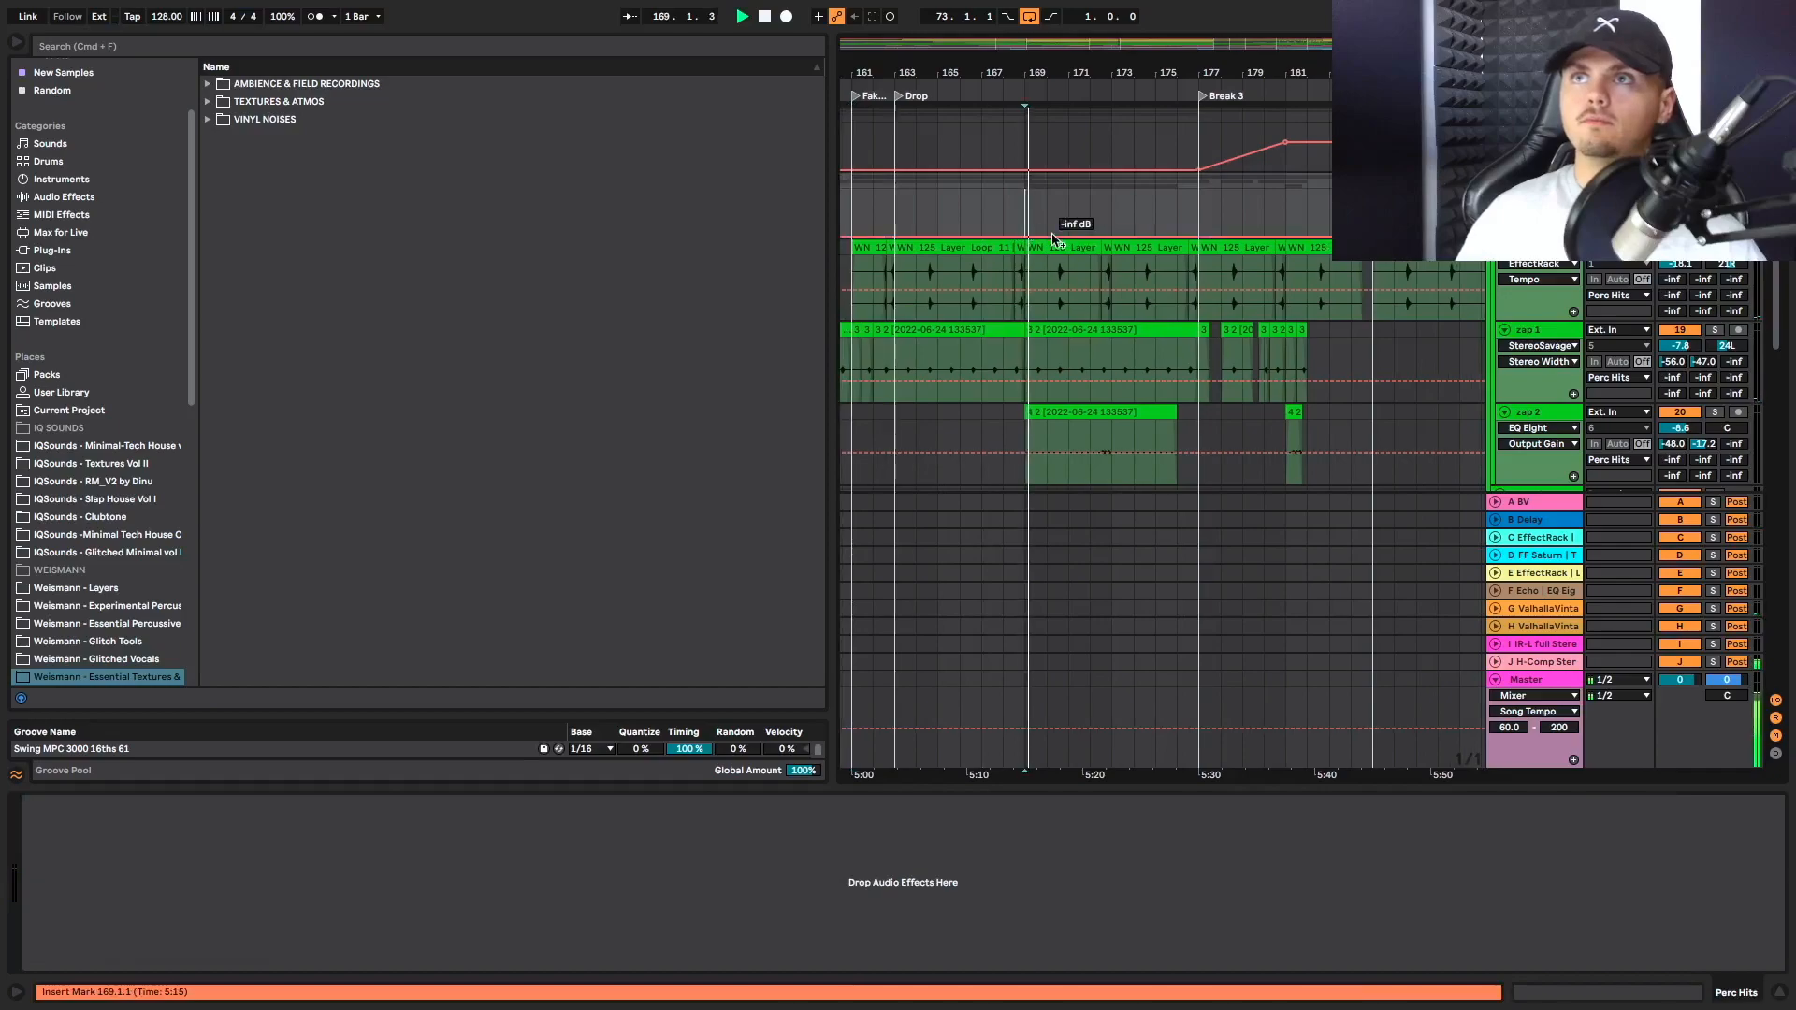
scroll(1076, 271, "down", 5)
scroll(1128, 306, "right", 3)
scroll(1126, 302, "up", 5)
left_click(1084, 243)
key("space")
Review the Electribe, Kick, Bass and Clap clips from Break 3 into the following Drop during playback
scroll(1199, 261, "up", 8)
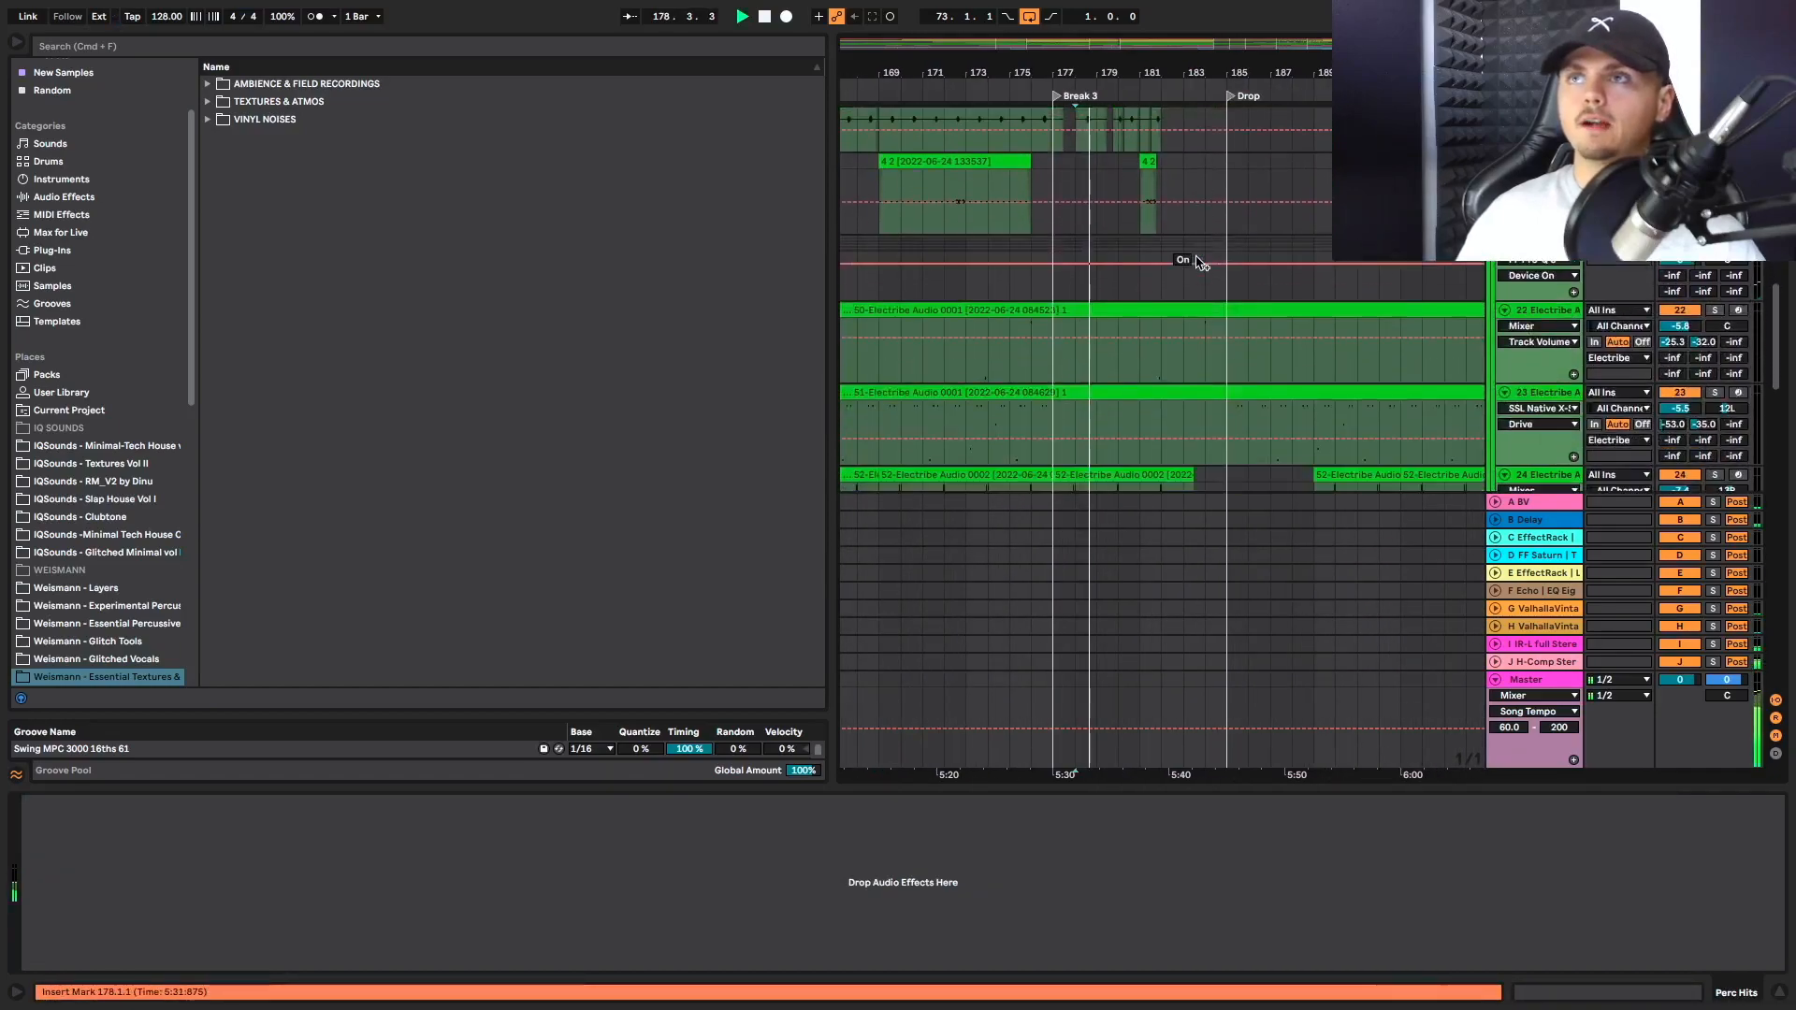
scroll(1198, 257, "up", 3)
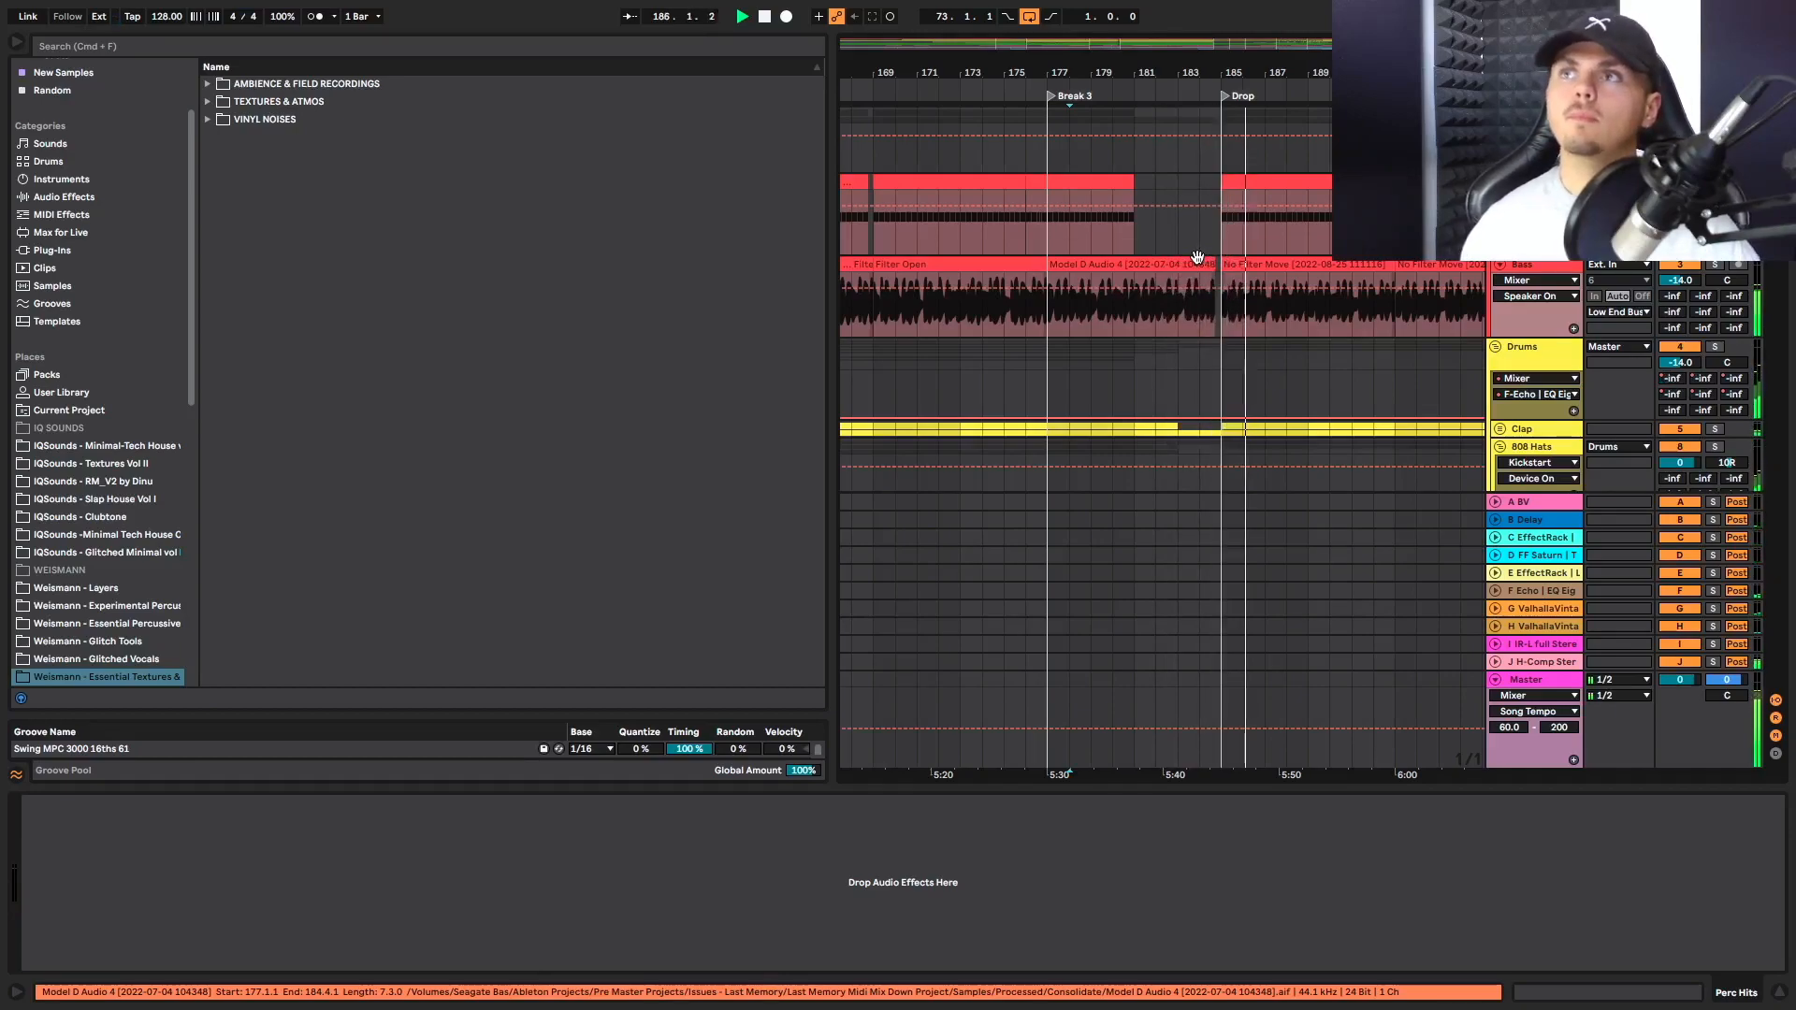
scroll(1198, 257, "right", 5)
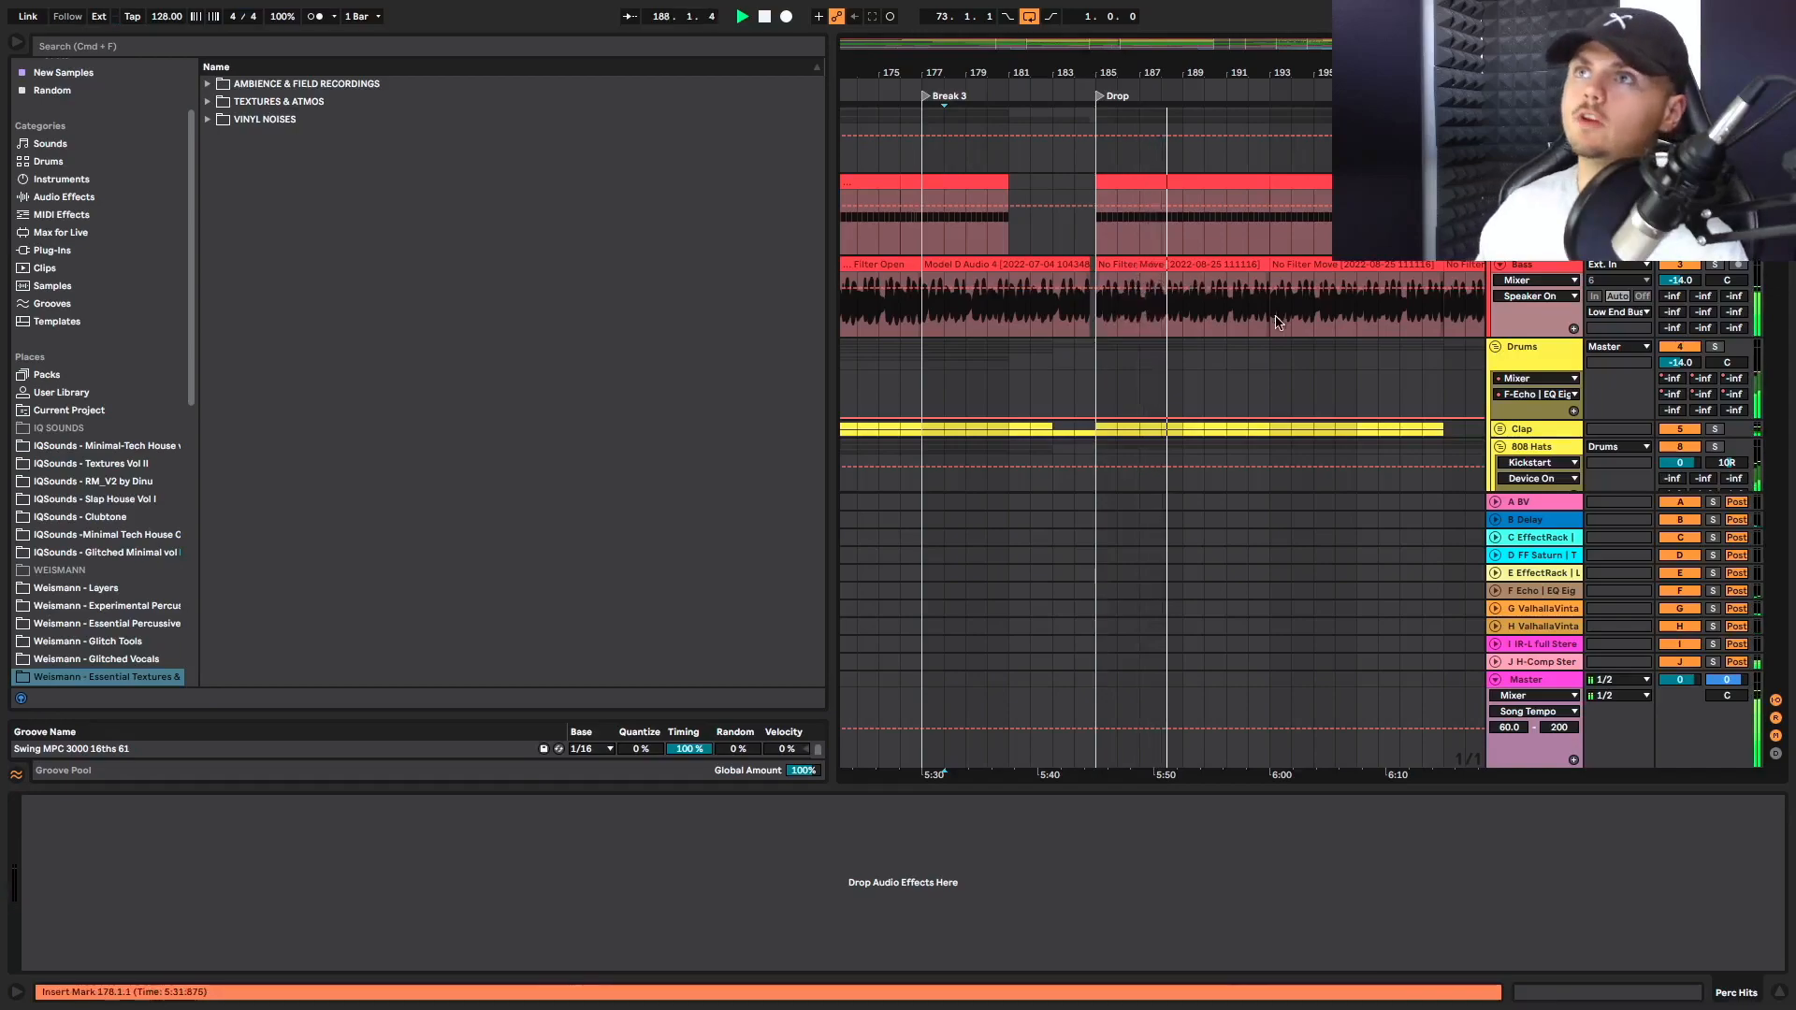
scroll(1167, 312, "down", 3)
scroll(1166, 311, "down", 1)
scroll(1167, 311, "right", 4)
scroll(1167, 308, "up", 4)
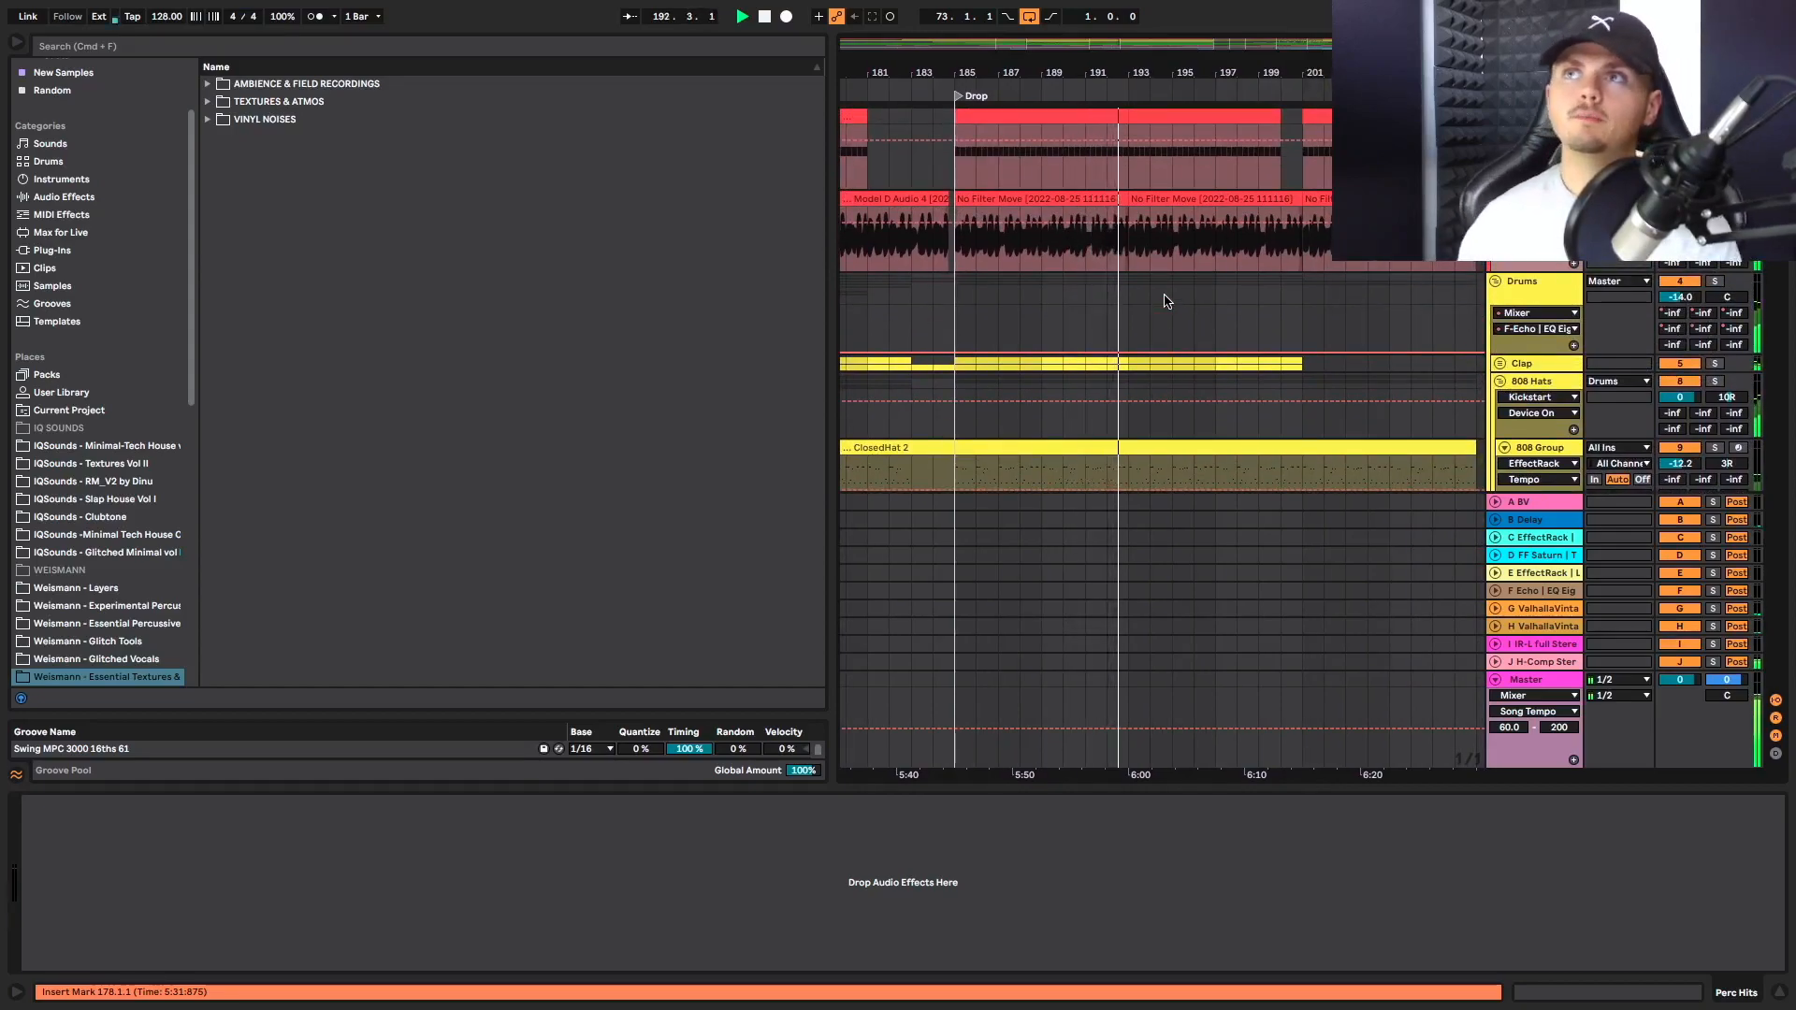
Play from bar 200 on the Hat Loop track, reviewing how the kick, bass, clap and 808 hats continue towards the track's end
scroll(1167, 301, "right", 2)
scroll(1179, 303, "down", 6)
scroll(1197, 301, "down", 3)
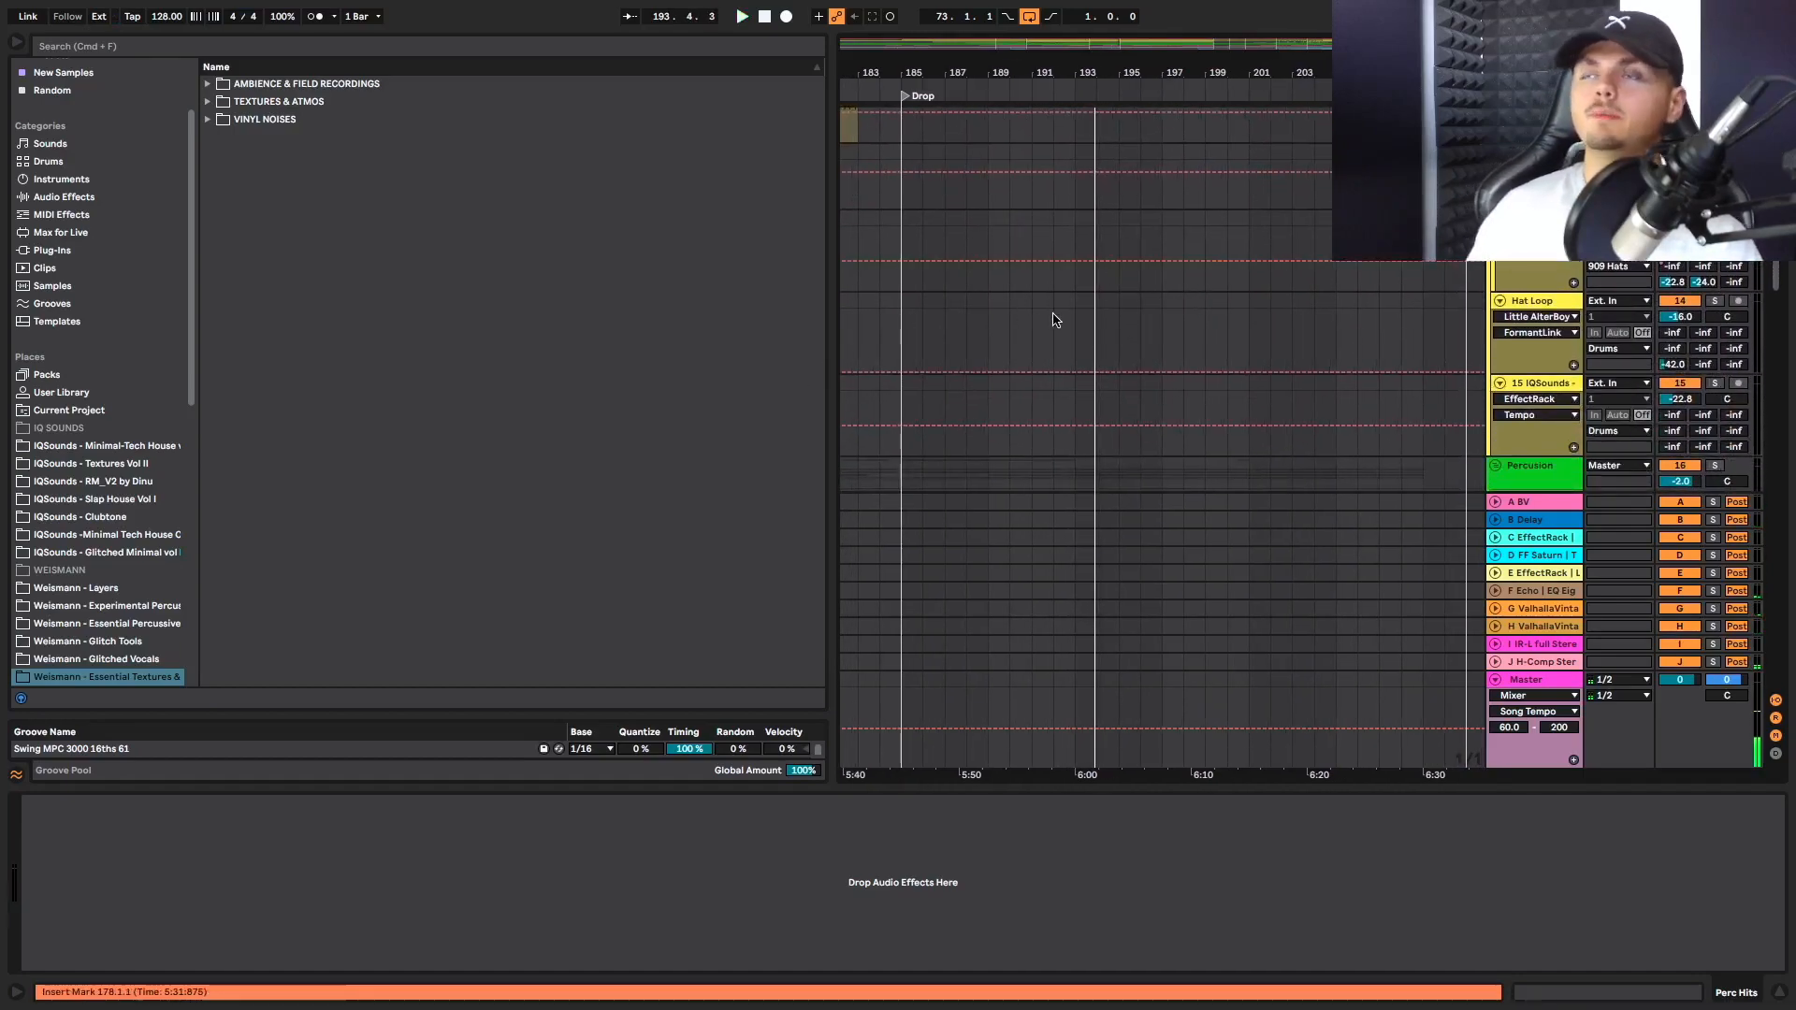
left_click(1235, 327)
scroll(1234, 331, "up", 5)
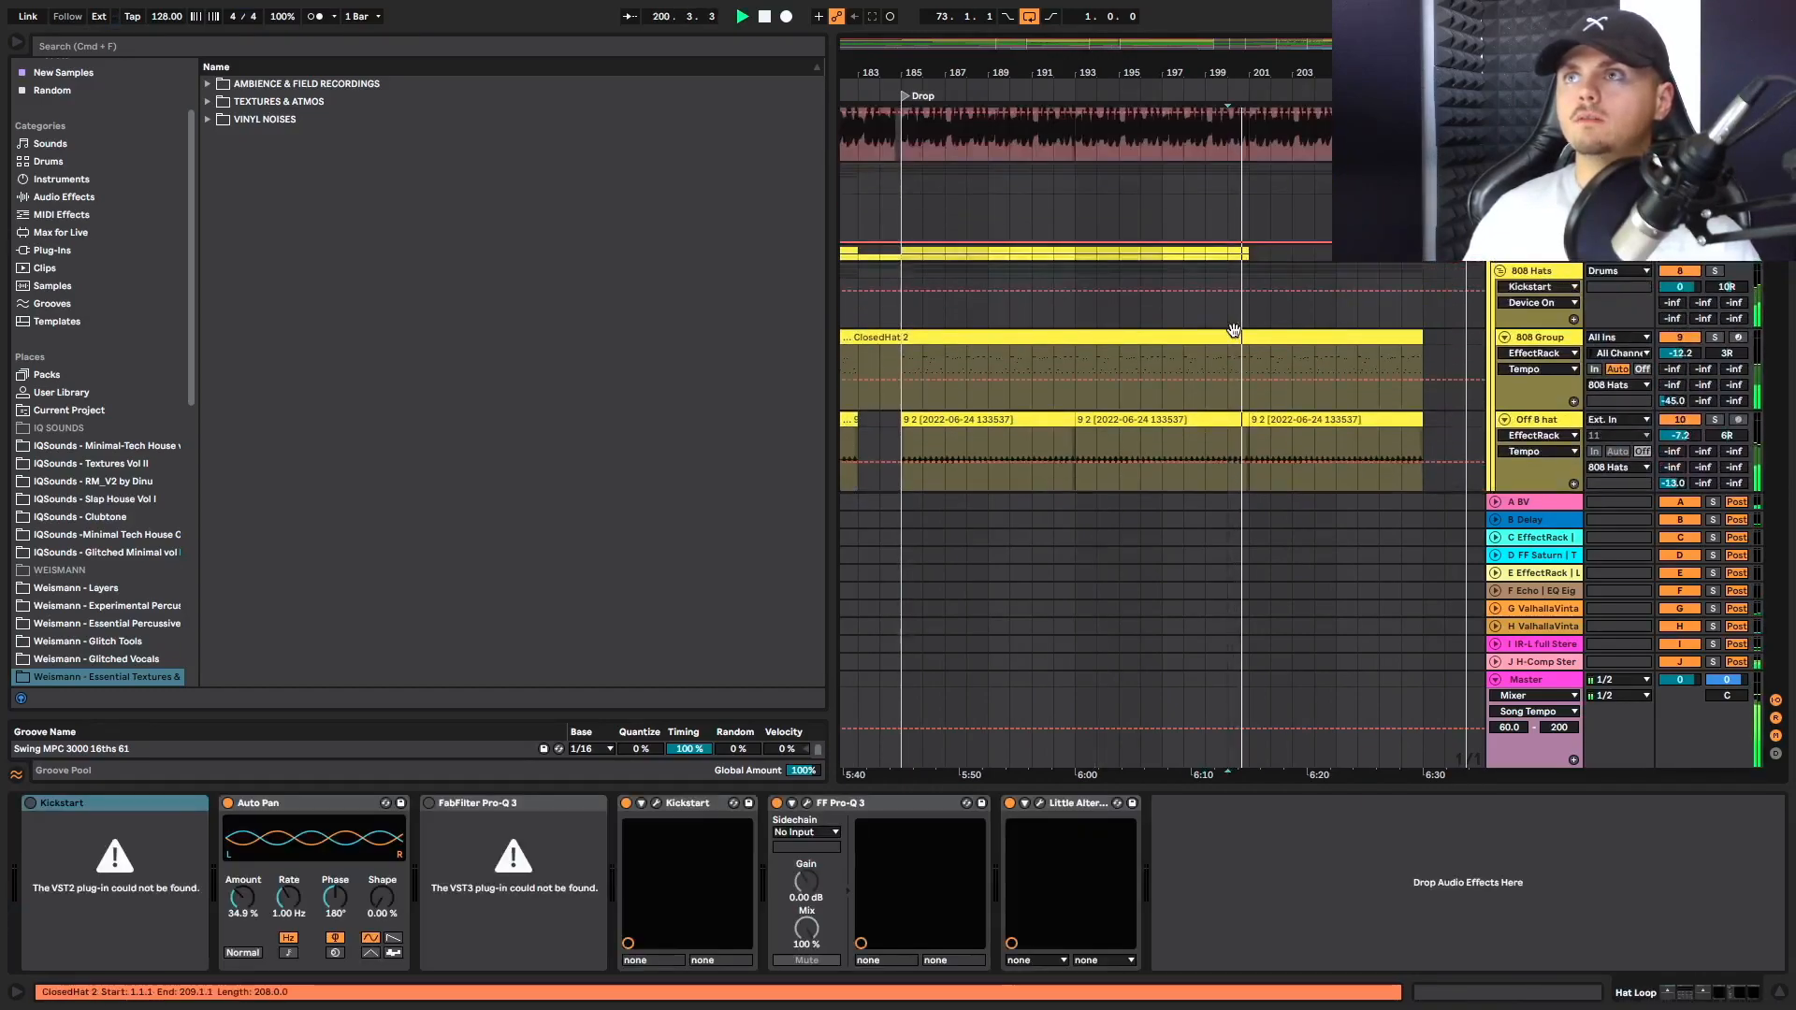
scroll(1239, 335, "up", 3)
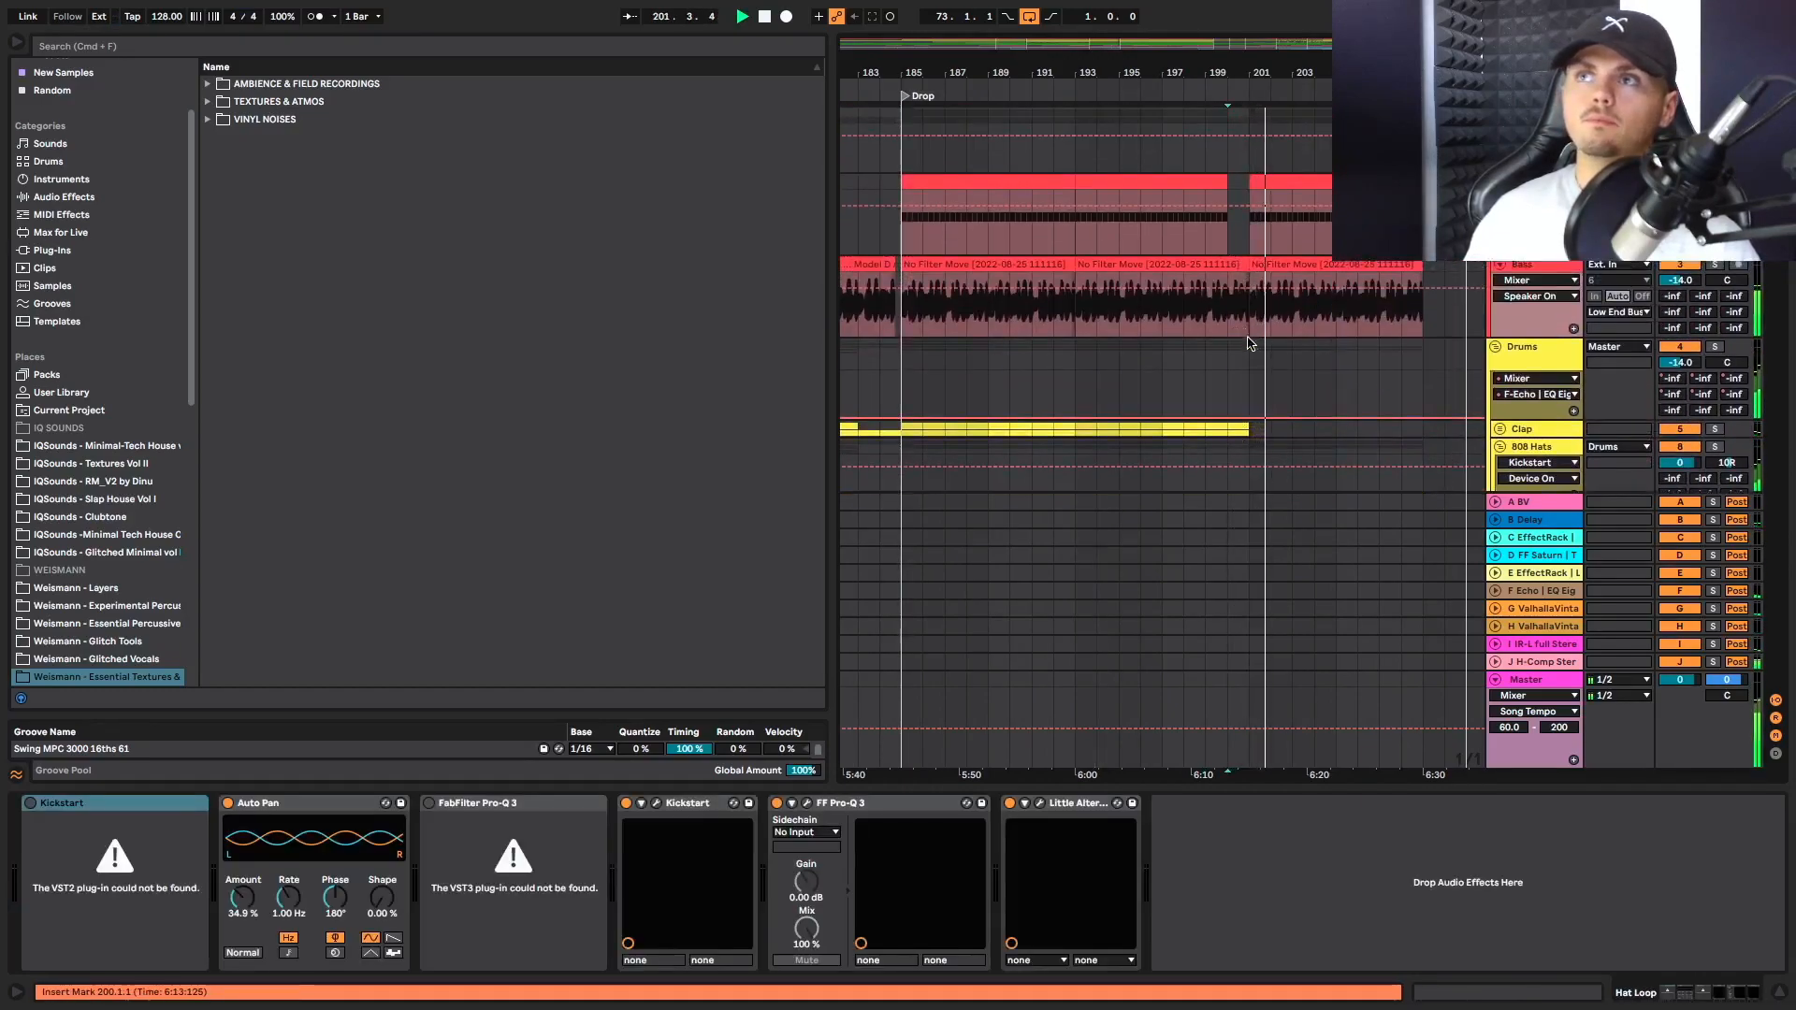
scroll(1248, 355, "down", 1)
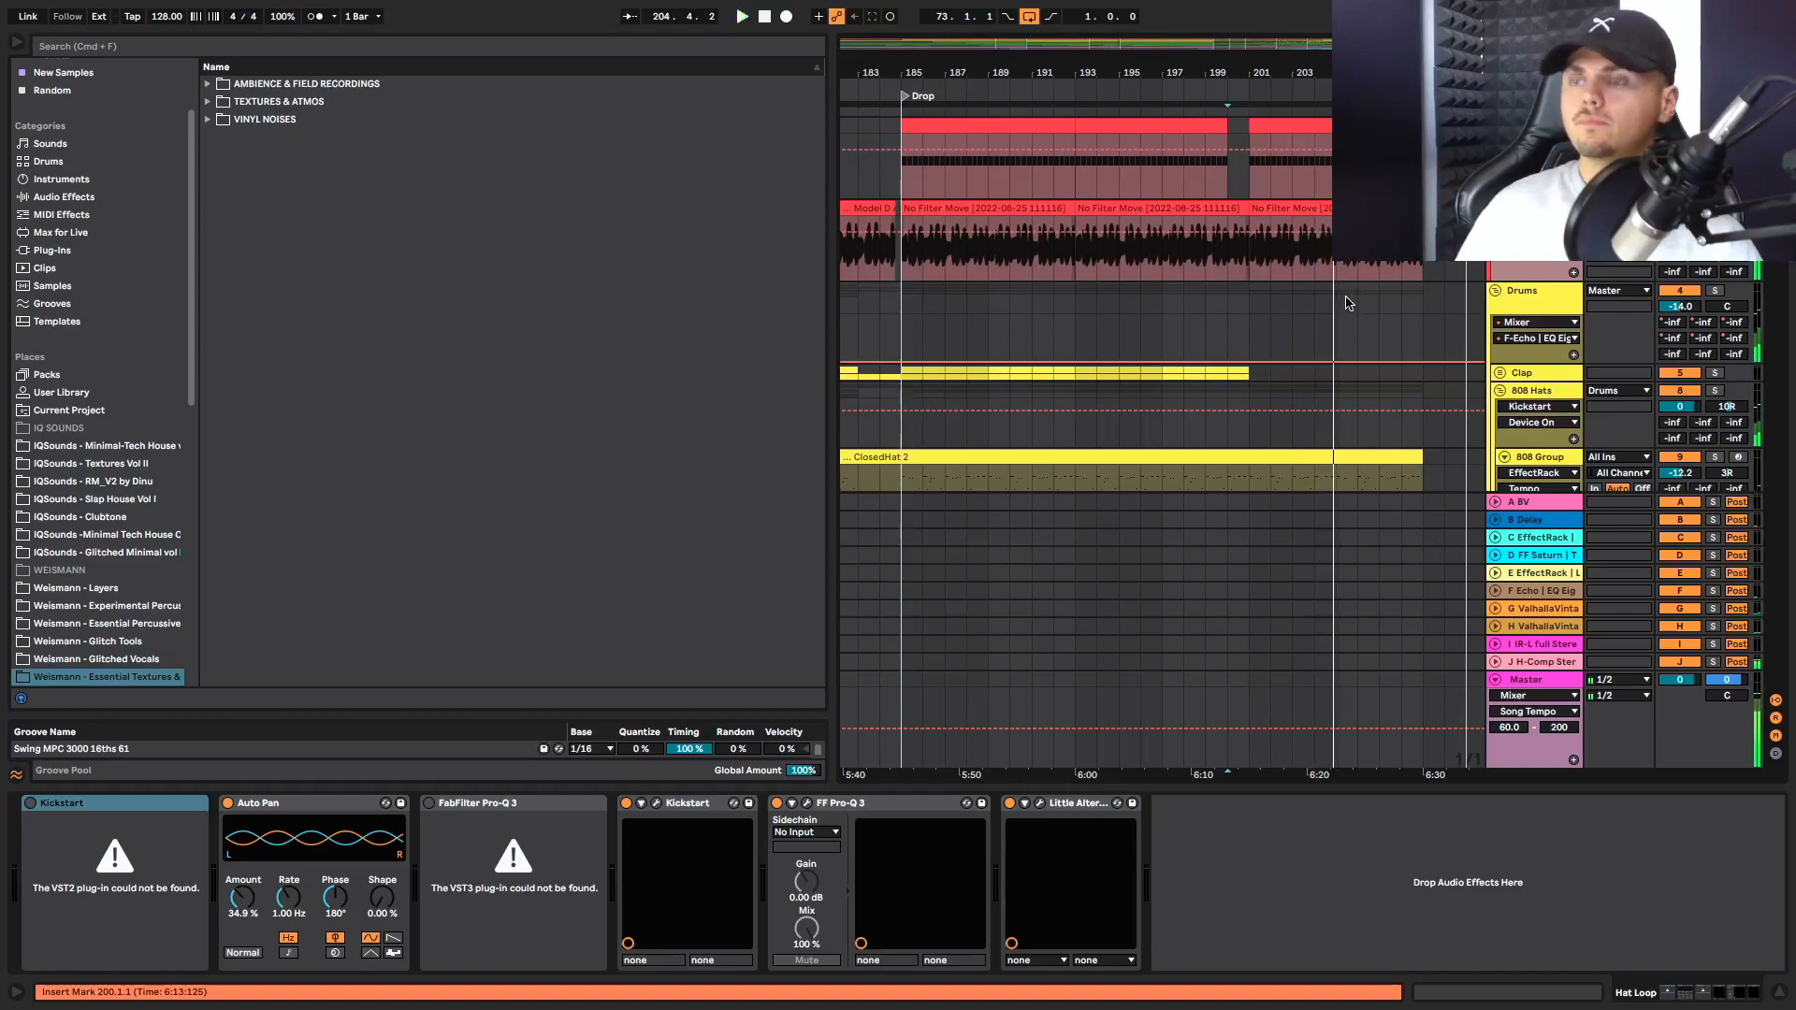
scroll(1160, 374, "up", 1)
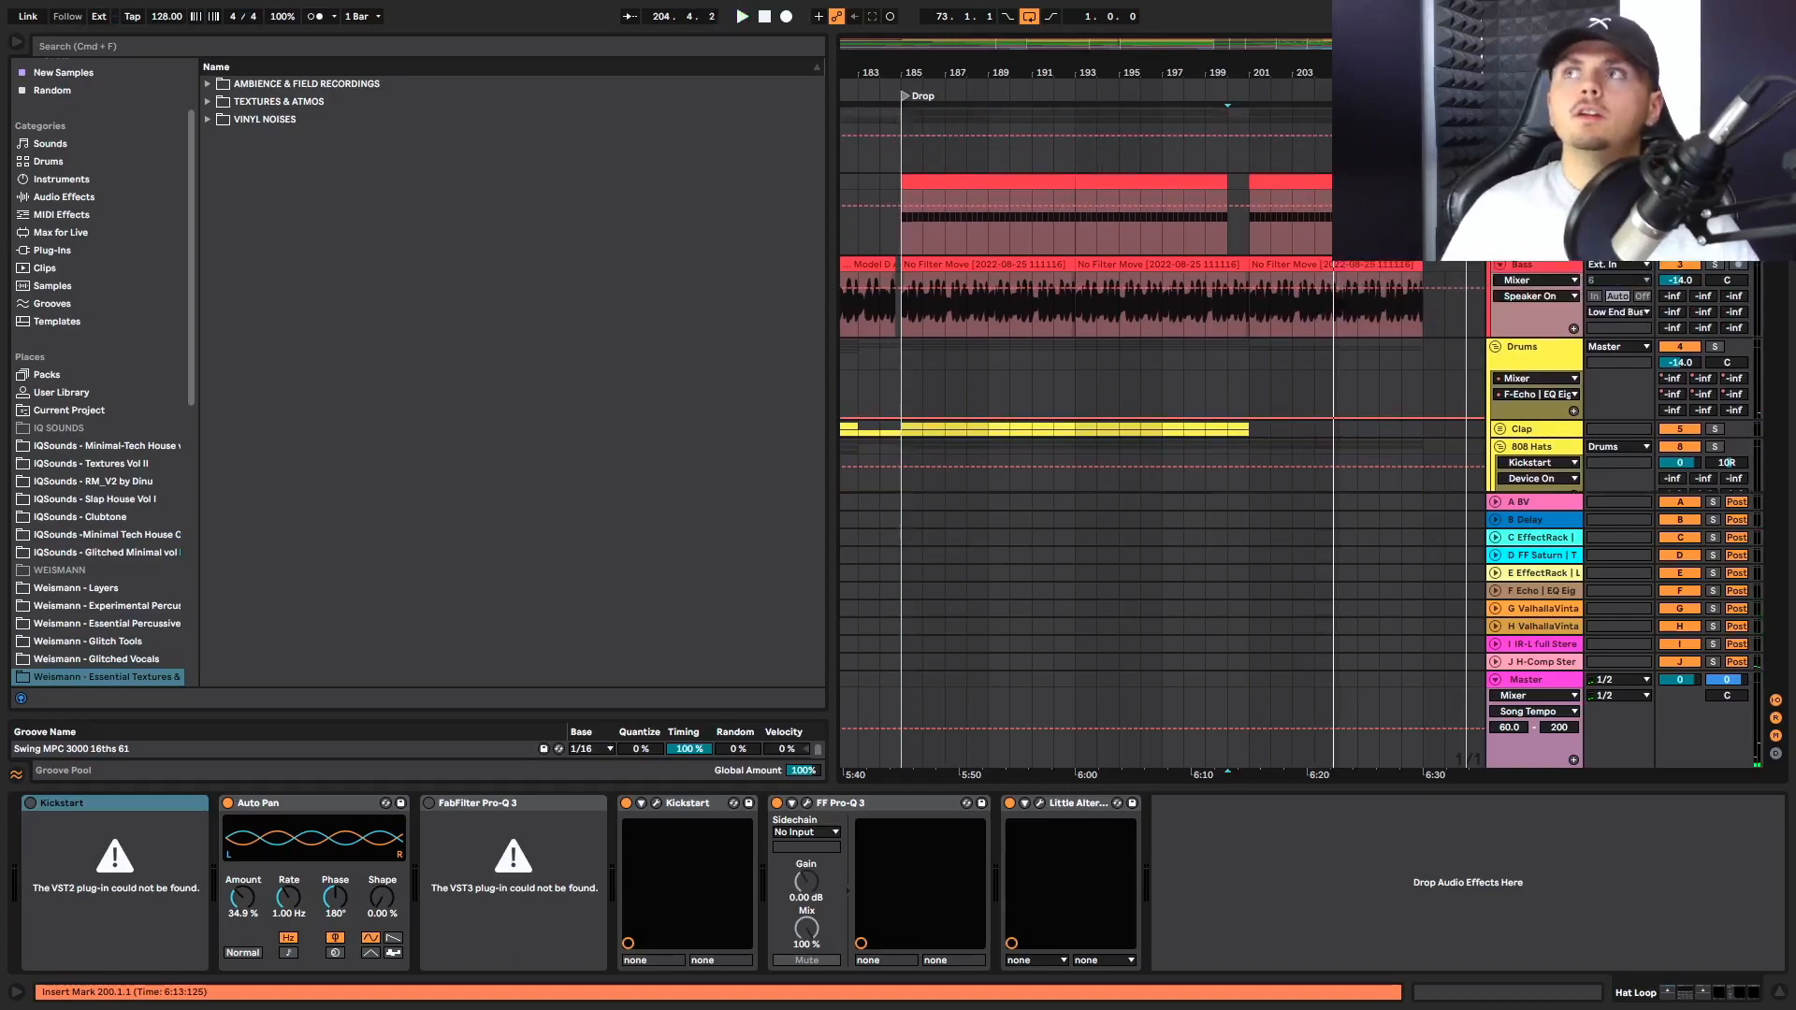
Return from the full arrangement view to Main Break and play from bar 95 on the Off B hat track
scroll(1096, 472, "down", 10)
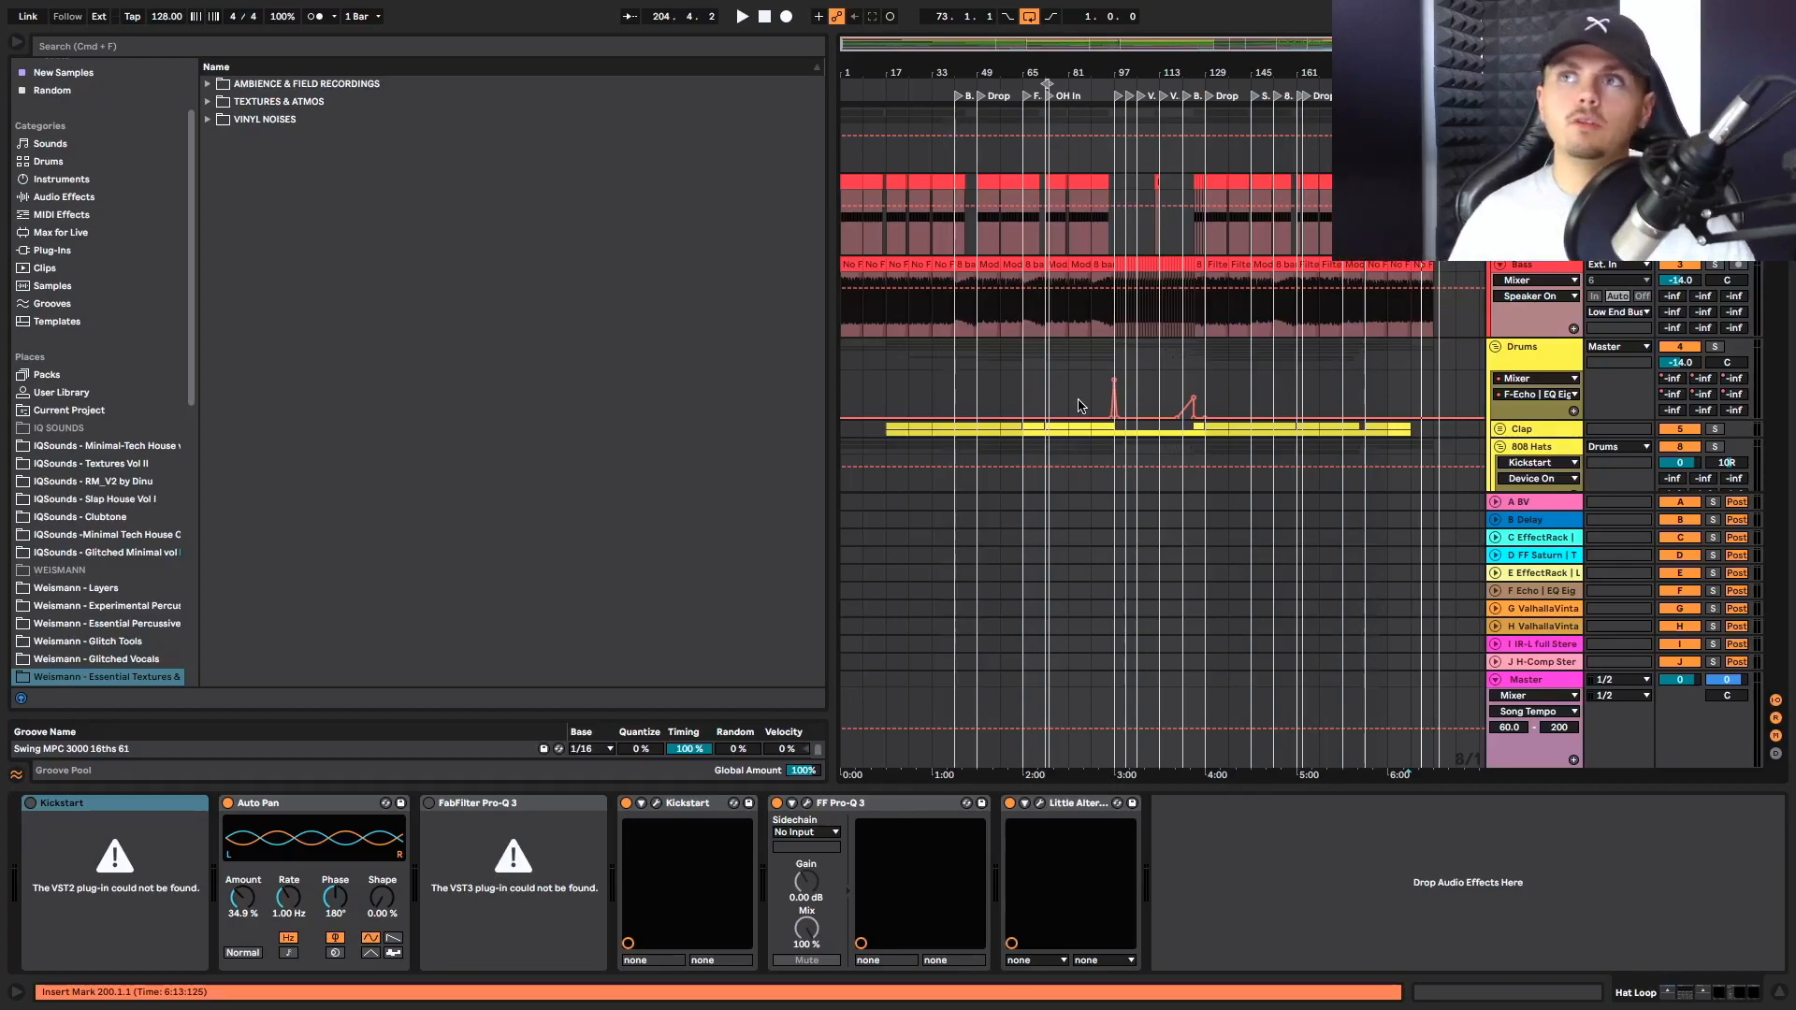
scroll(1171, 393, "up", 4)
scroll(1160, 404, "down", 5)
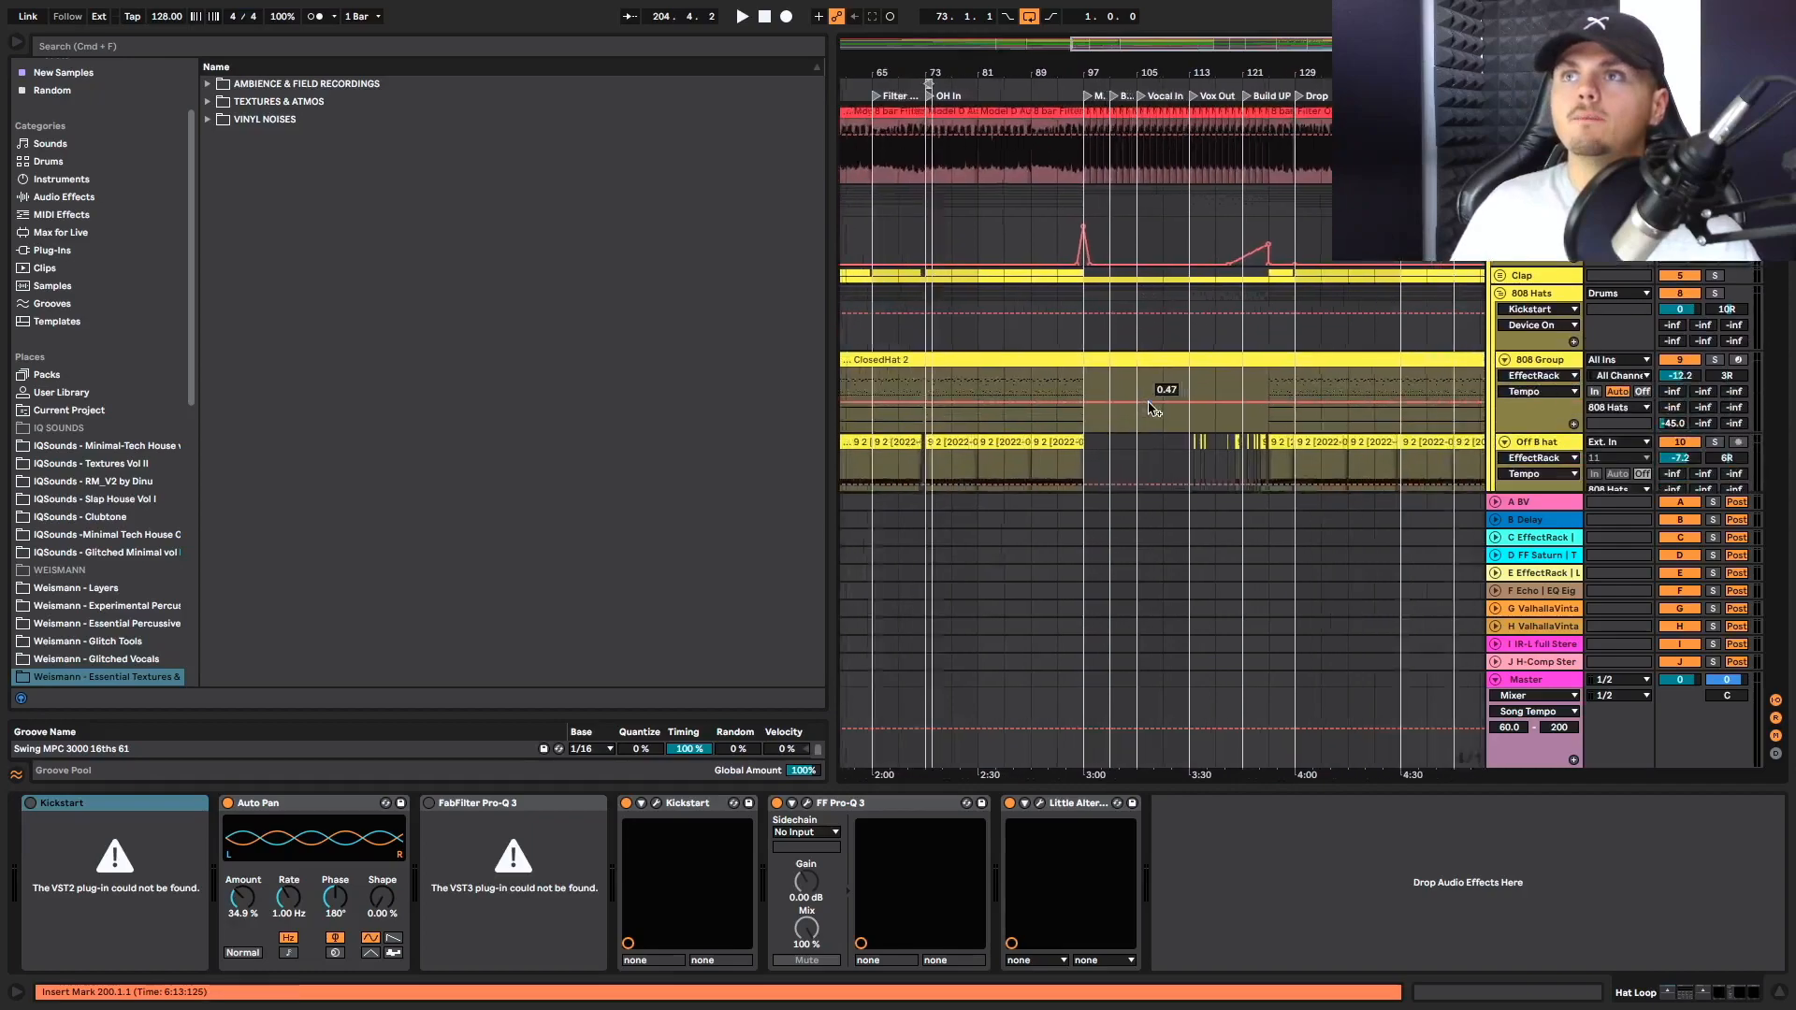
scroll(1156, 406, "up", 3)
left_click(1039, 396)
key("space")
scroll(1059, 406, "up", 4)
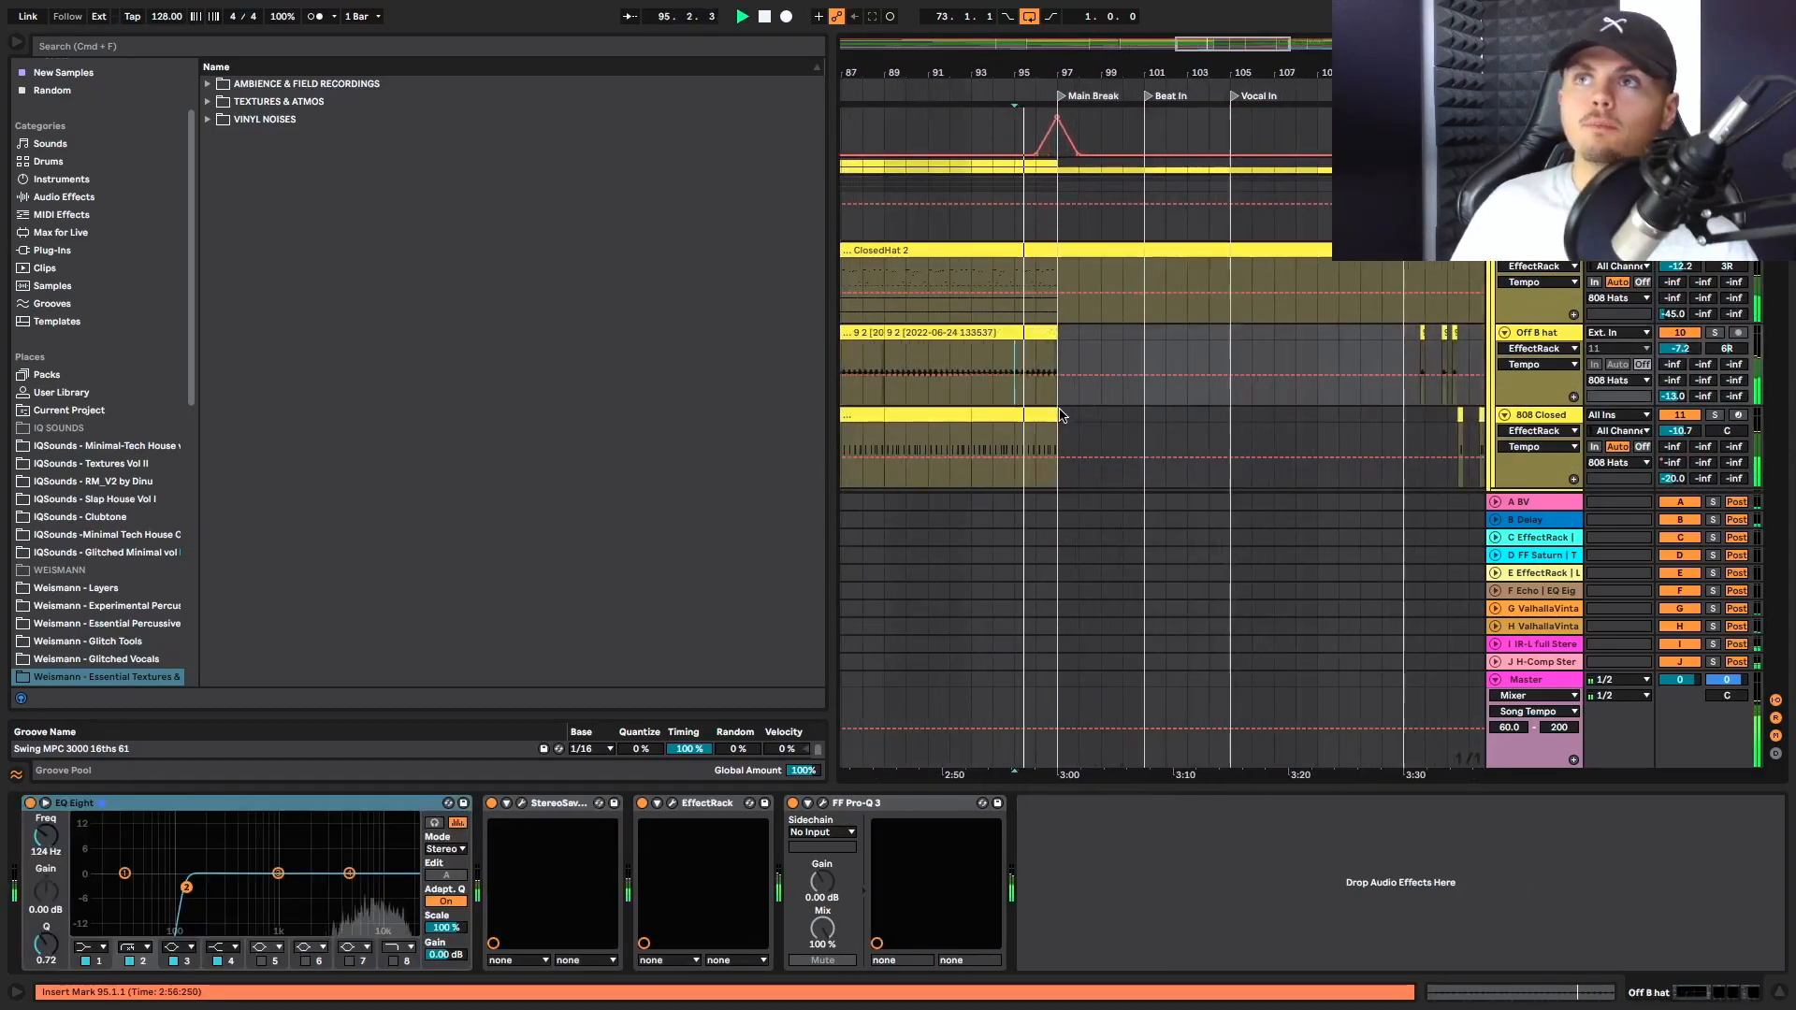
Replay from bar 98 on the 808 Closed track and check the percussion clips around Main Break
left_click(1078, 417)
key("space")
key("space")
scroll(1125, 410, "down", 2)
scroll(1136, 407, "down", 4)
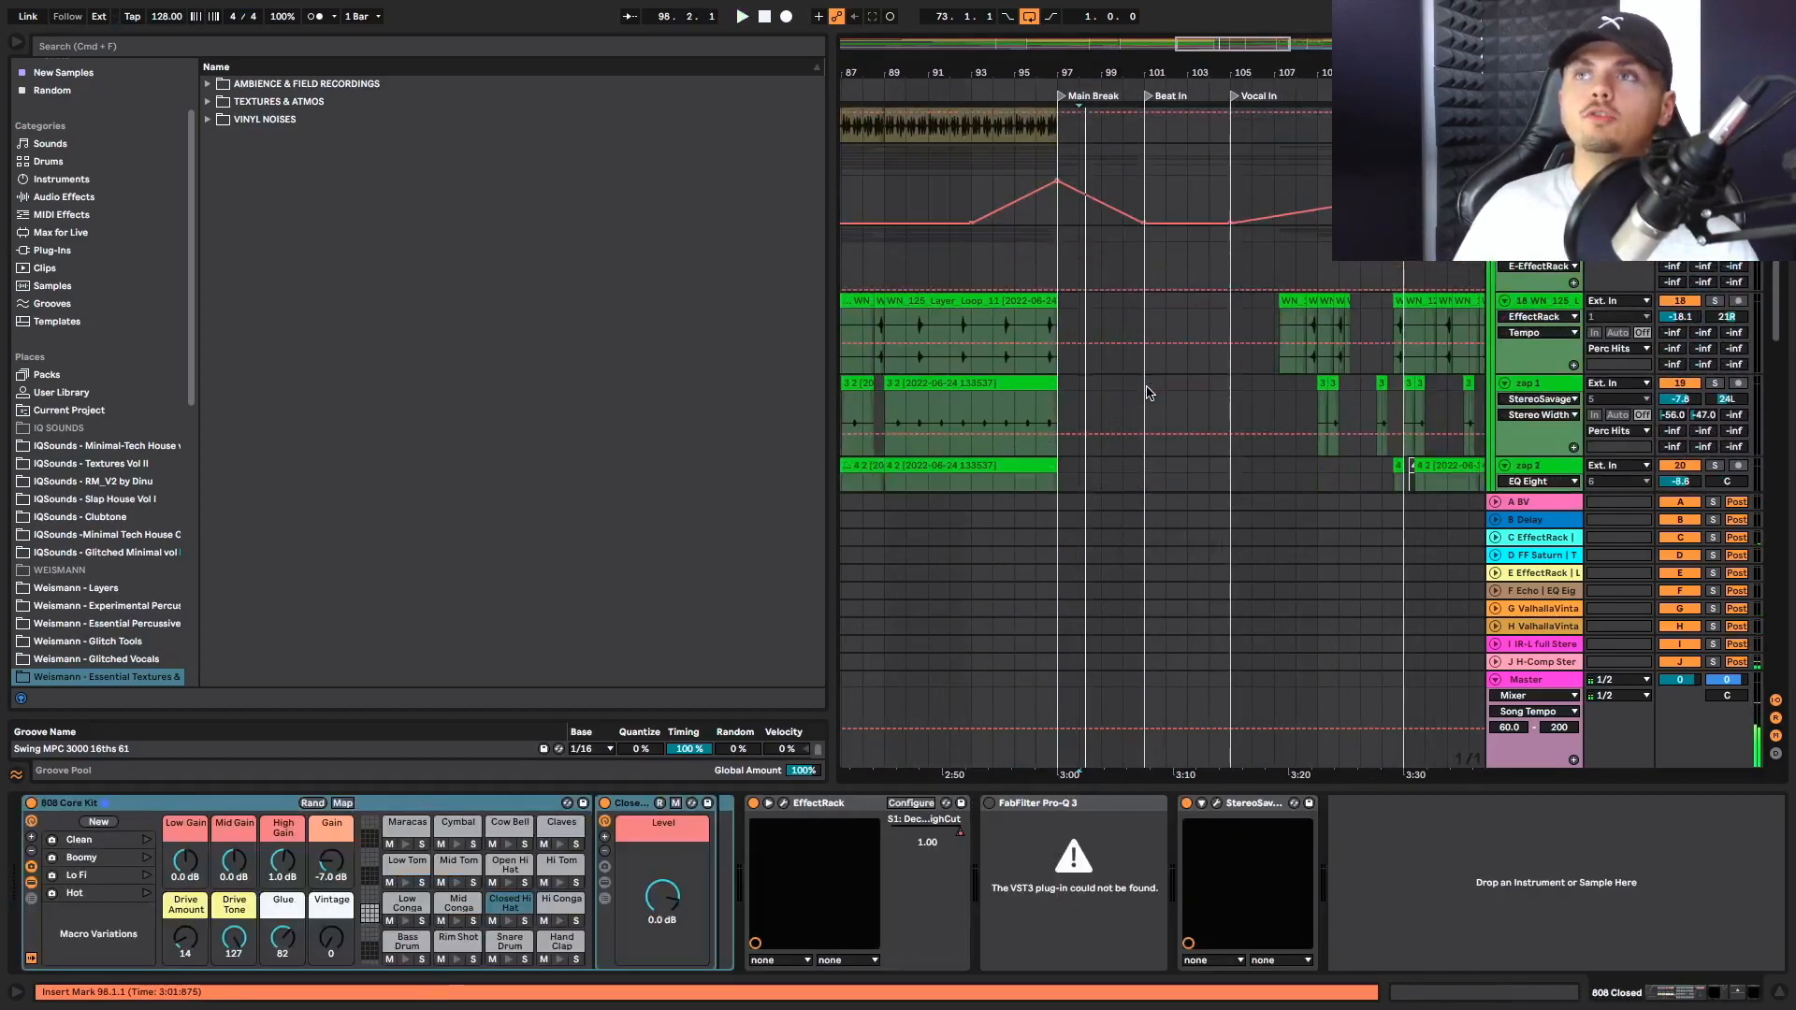